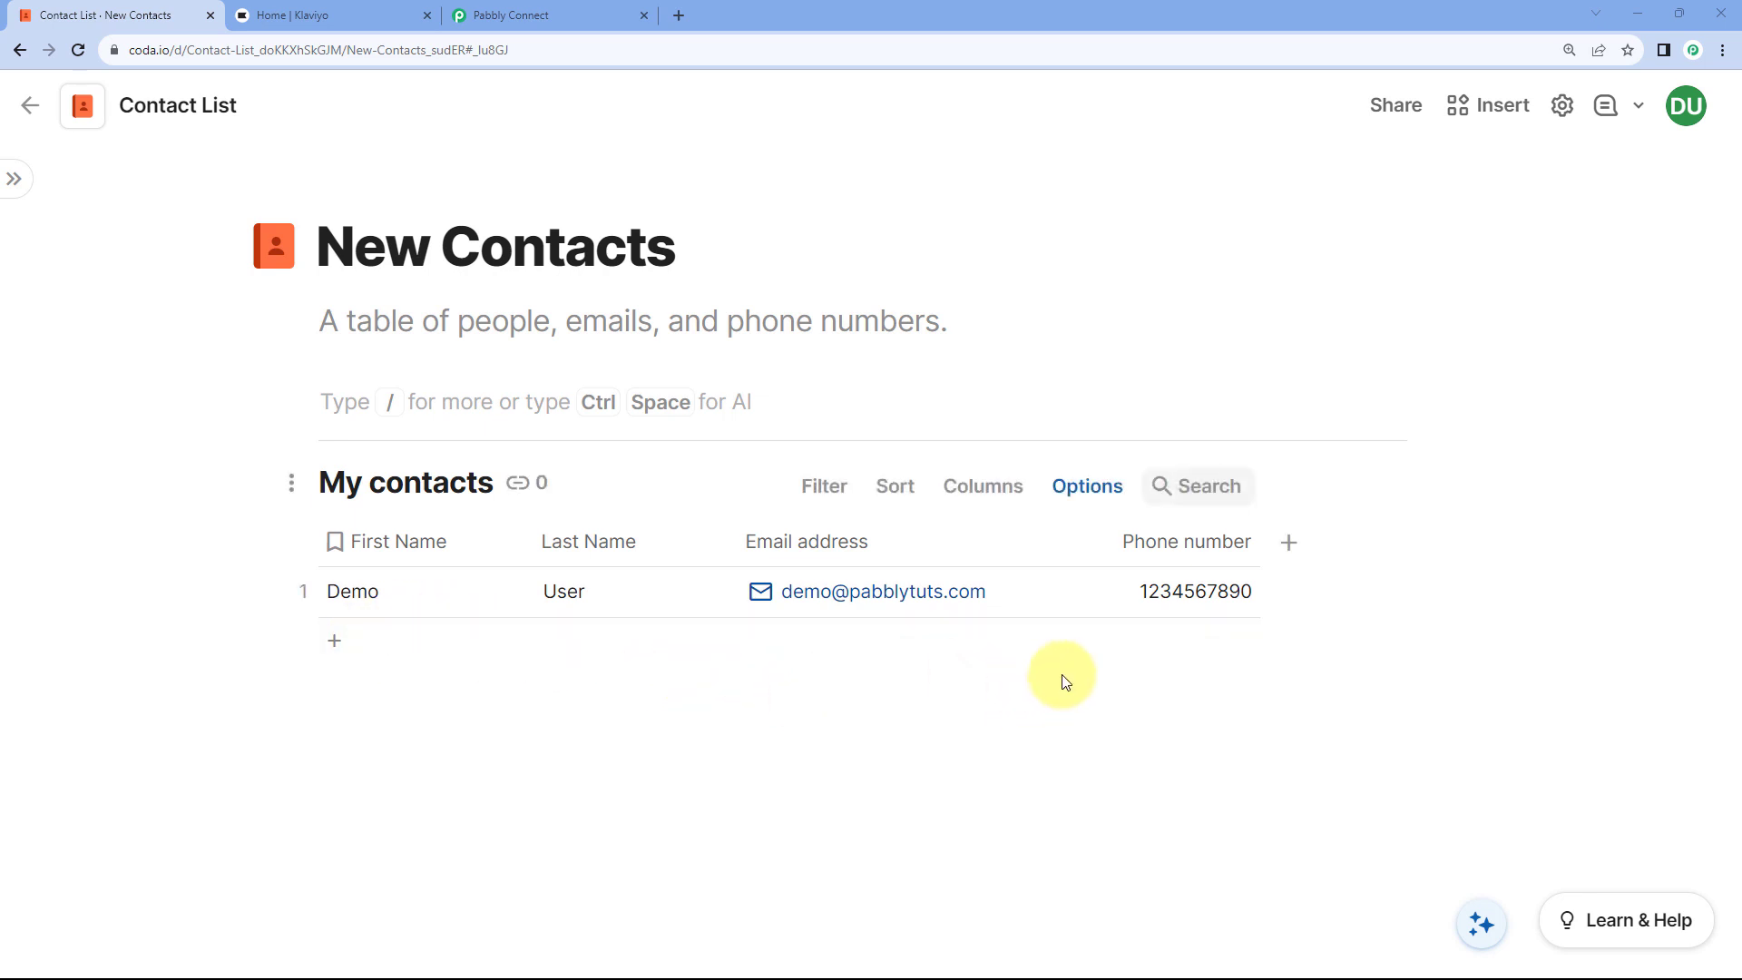
# Step: Compare the one-row Coda My contacts table with the Klaviyo dashboard, ending on Klaviyo
pyautogui.click(389, 12)
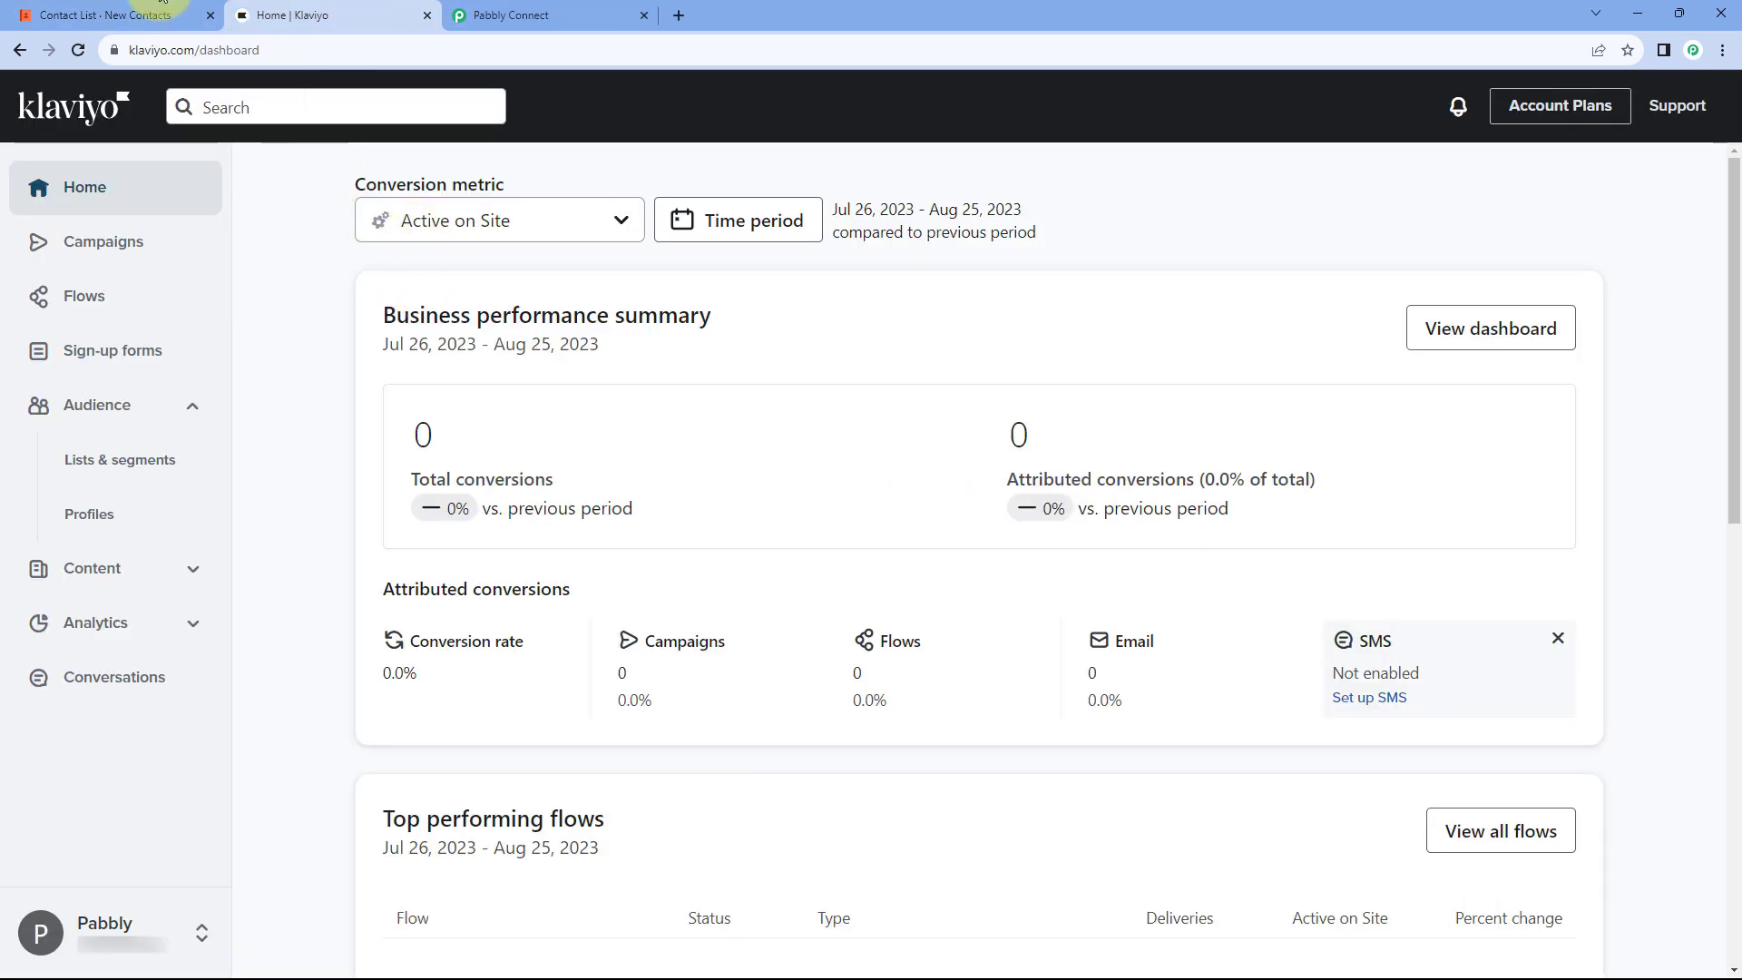
pyautogui.click(136, 15)
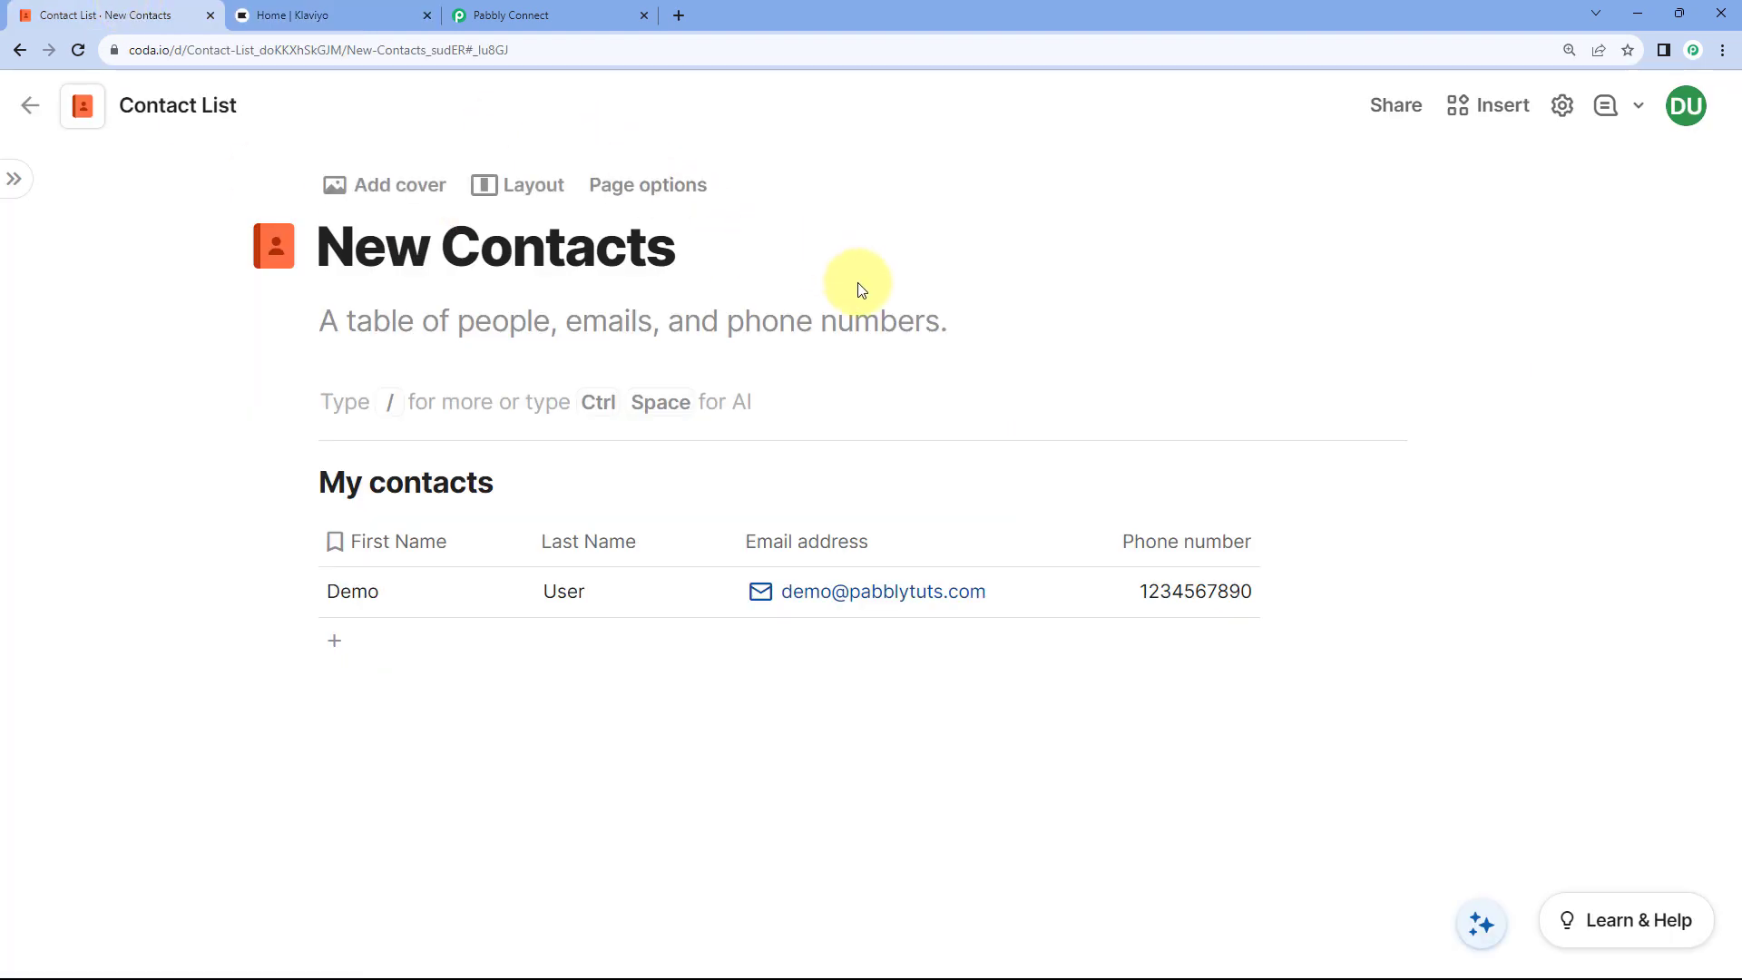
pyautogui.click(338, 15)
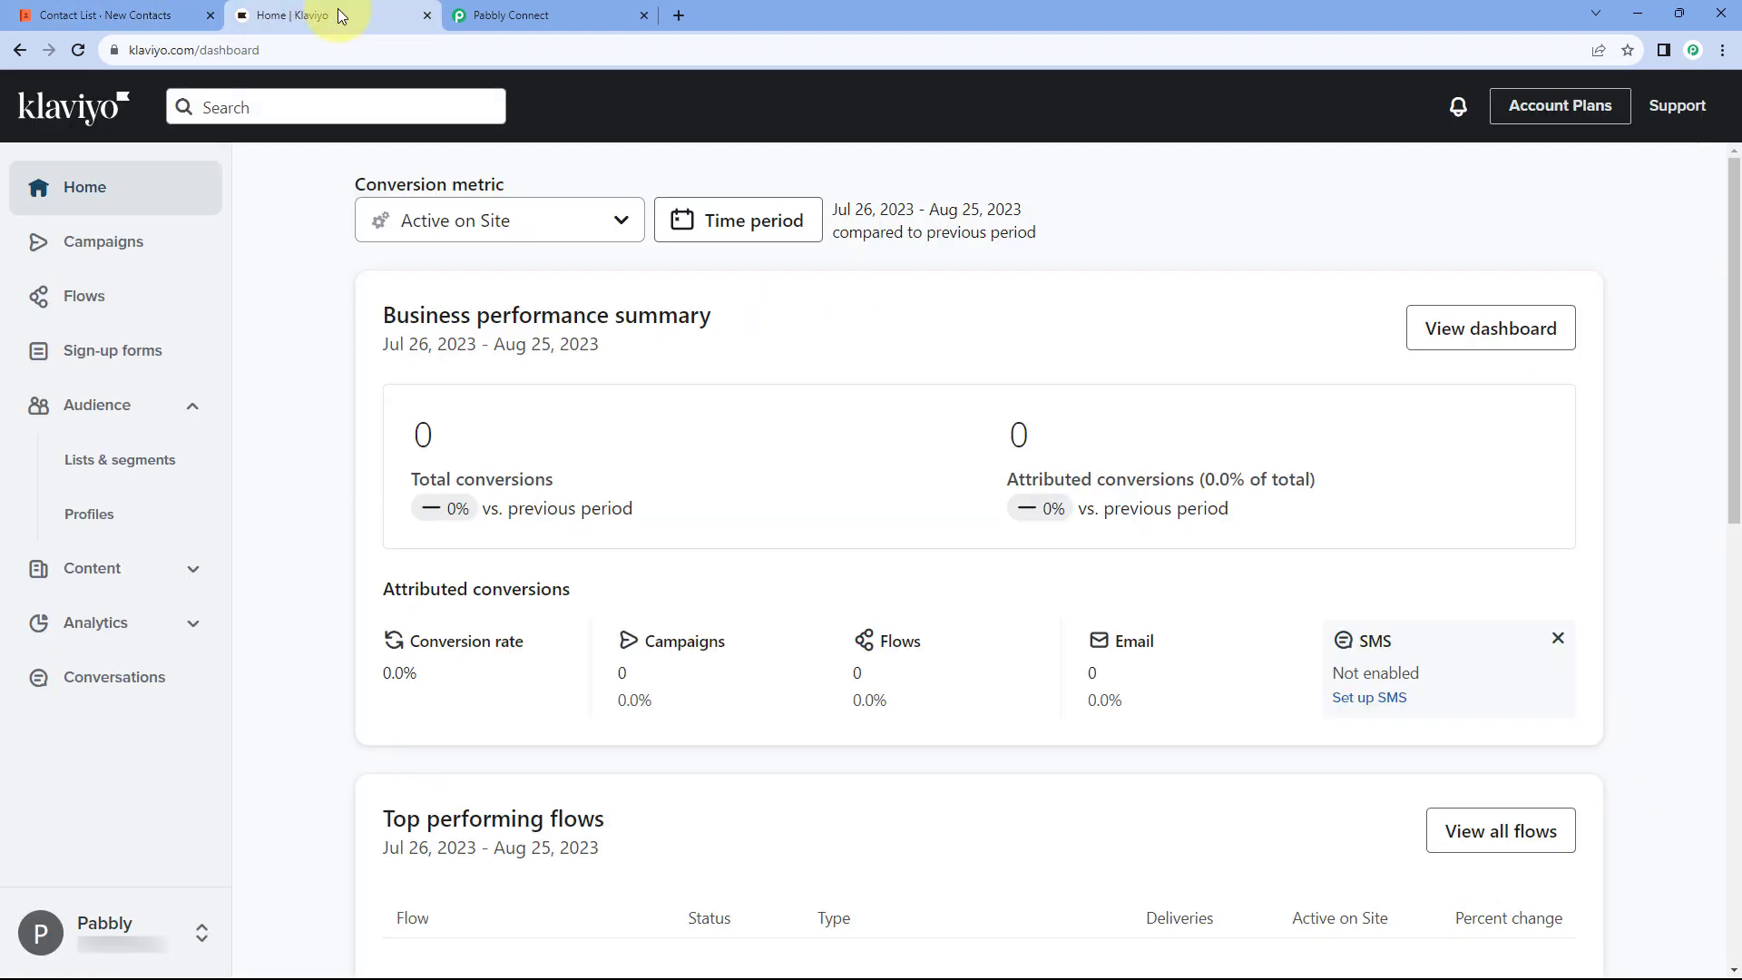
# Step: From the Pabbly Connect dashboard, create a new workflow named 'Coda to Klaviyo'
pyautogui.click(493, 16)
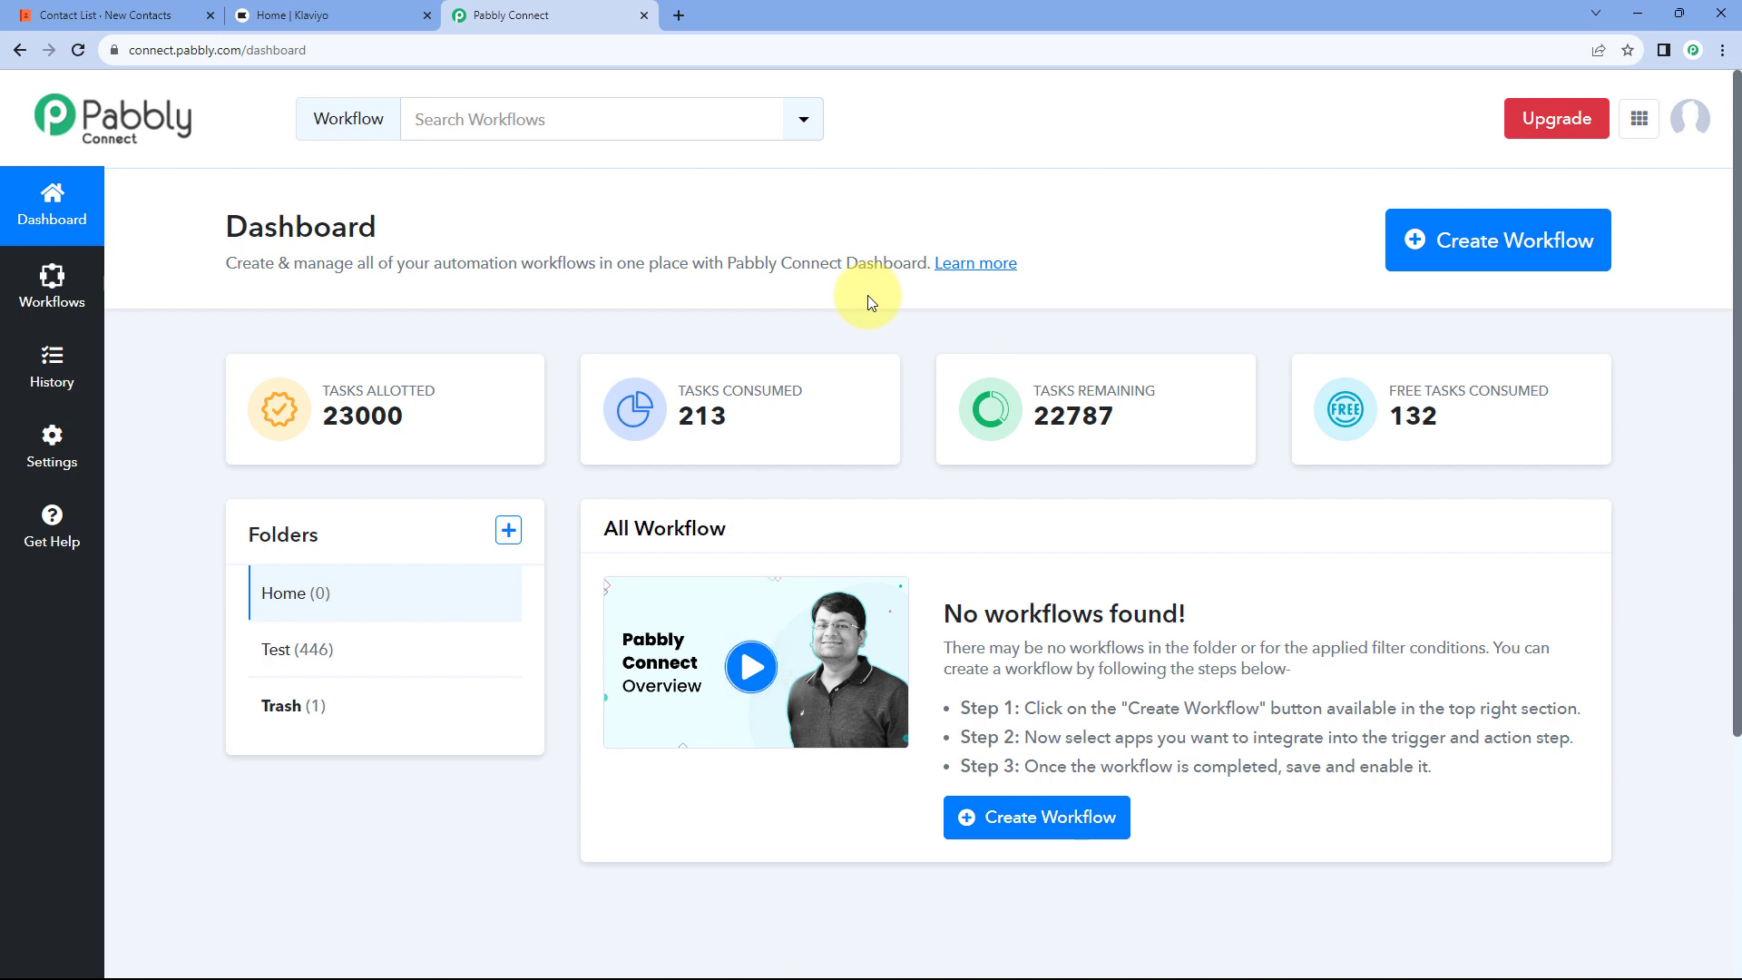
pyautogui.click(1531, 243)
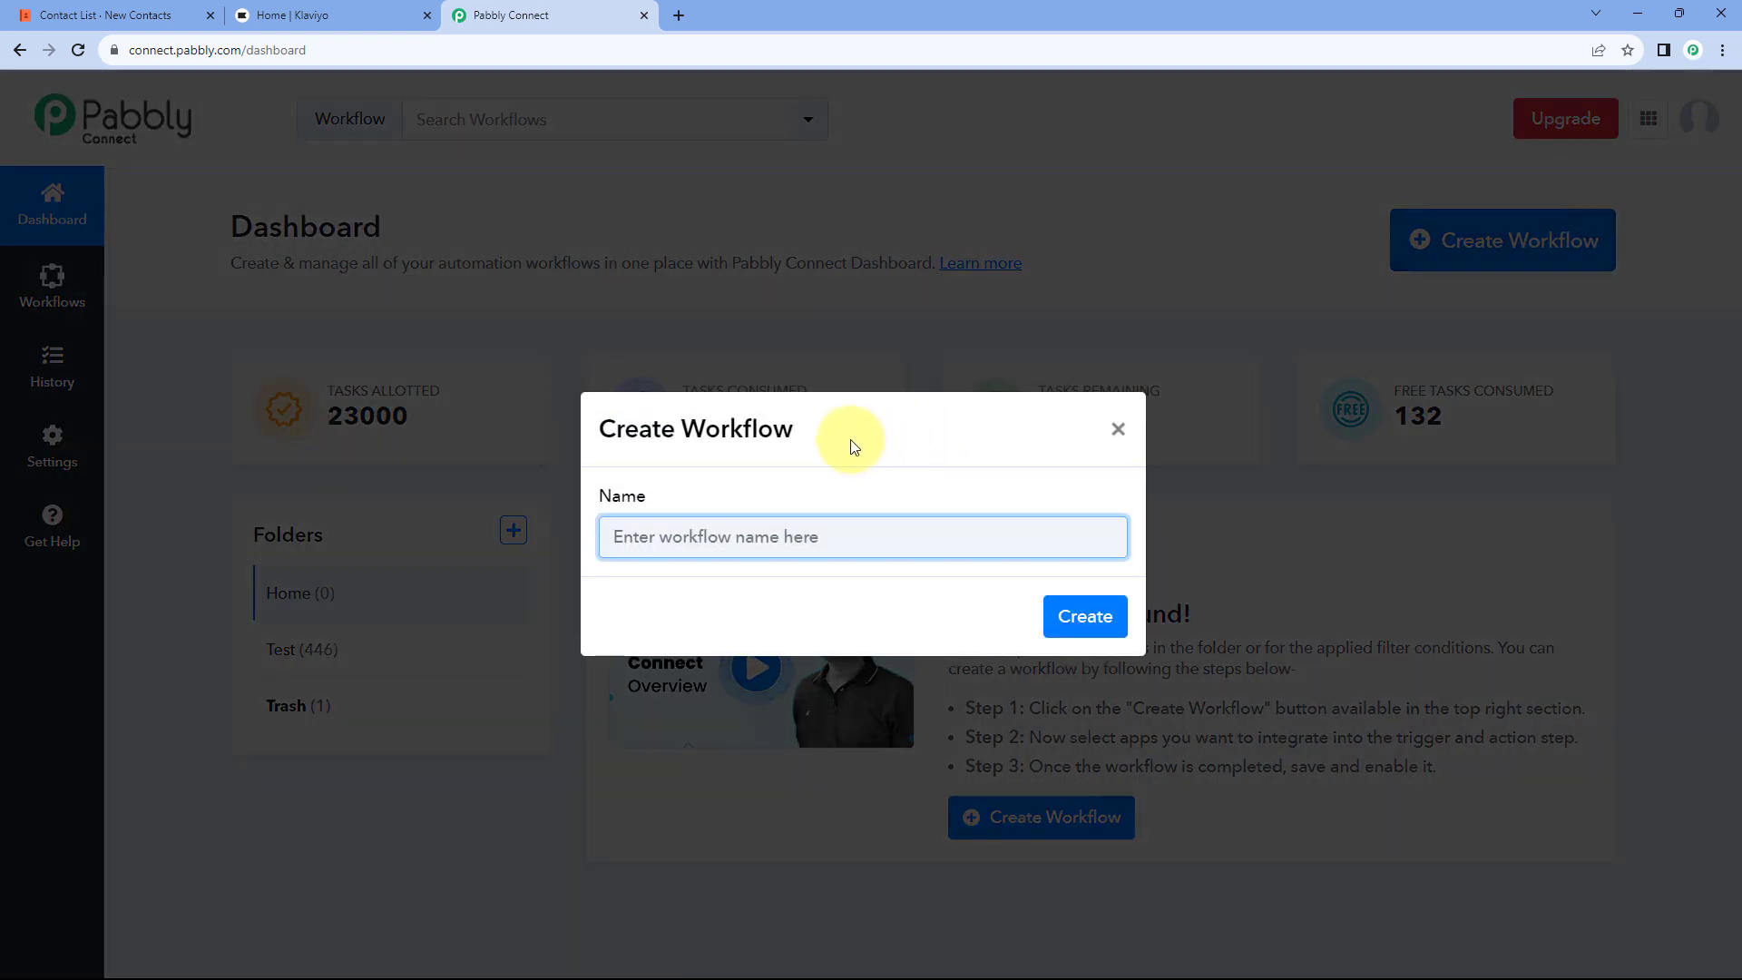
pyautogui.write('Coda to Klaviyo')
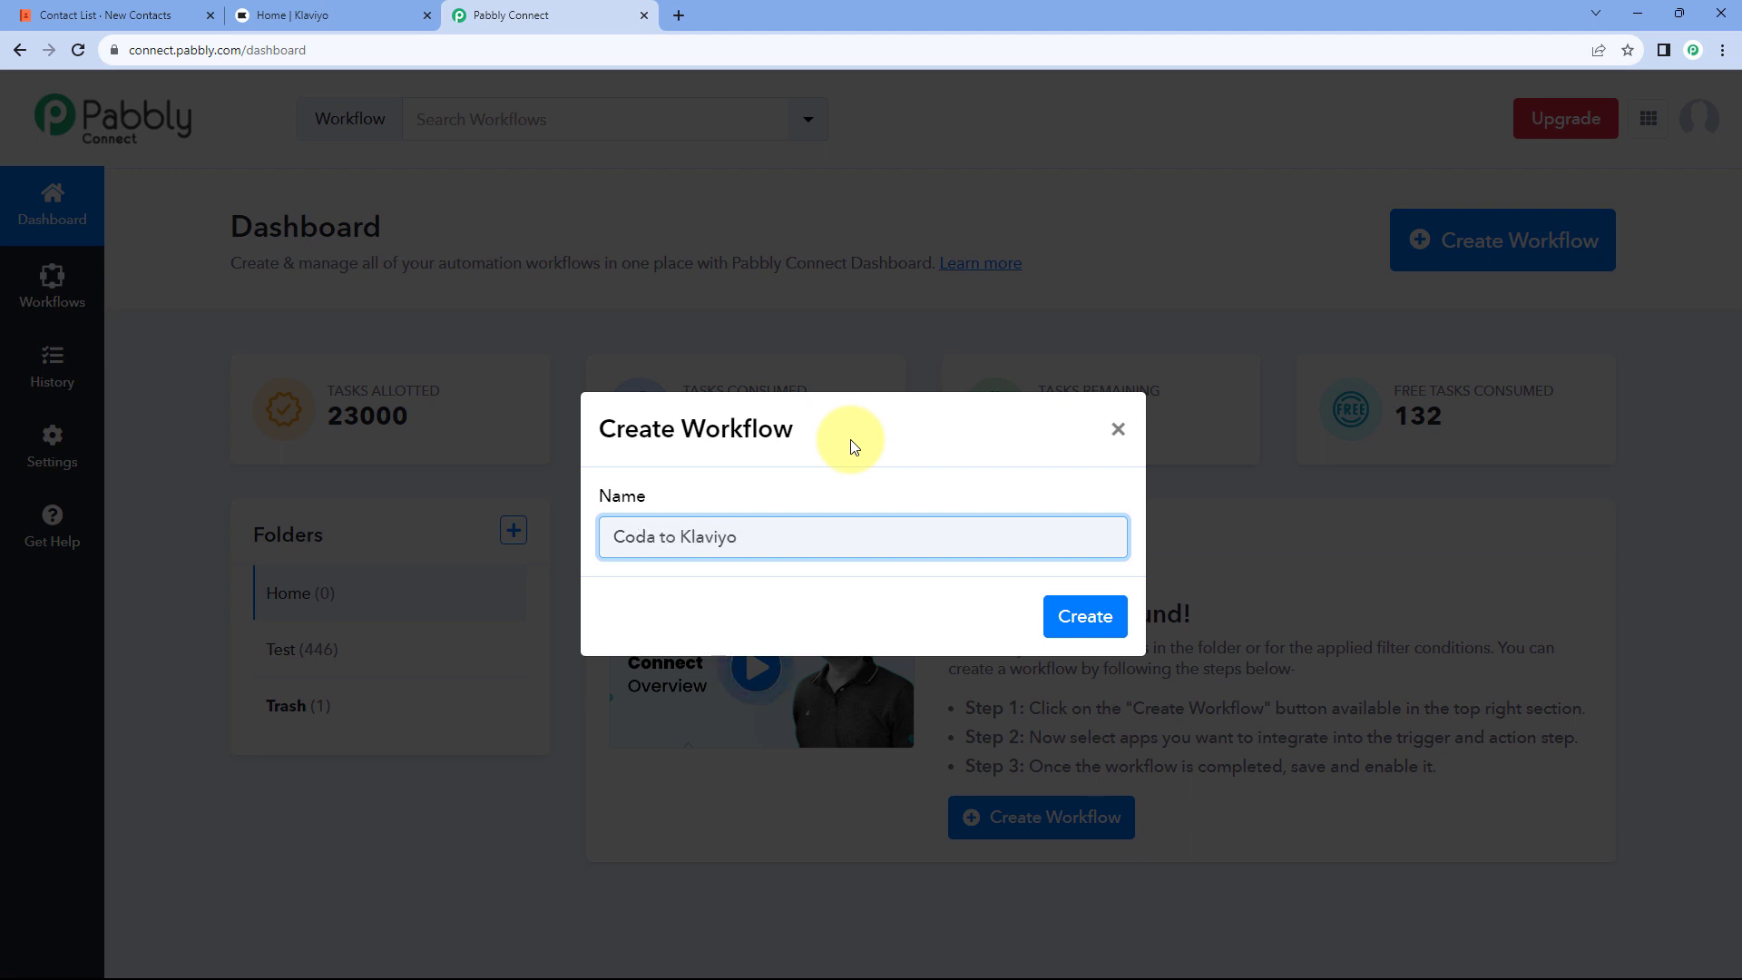
pyautogui.click(1079, 617)
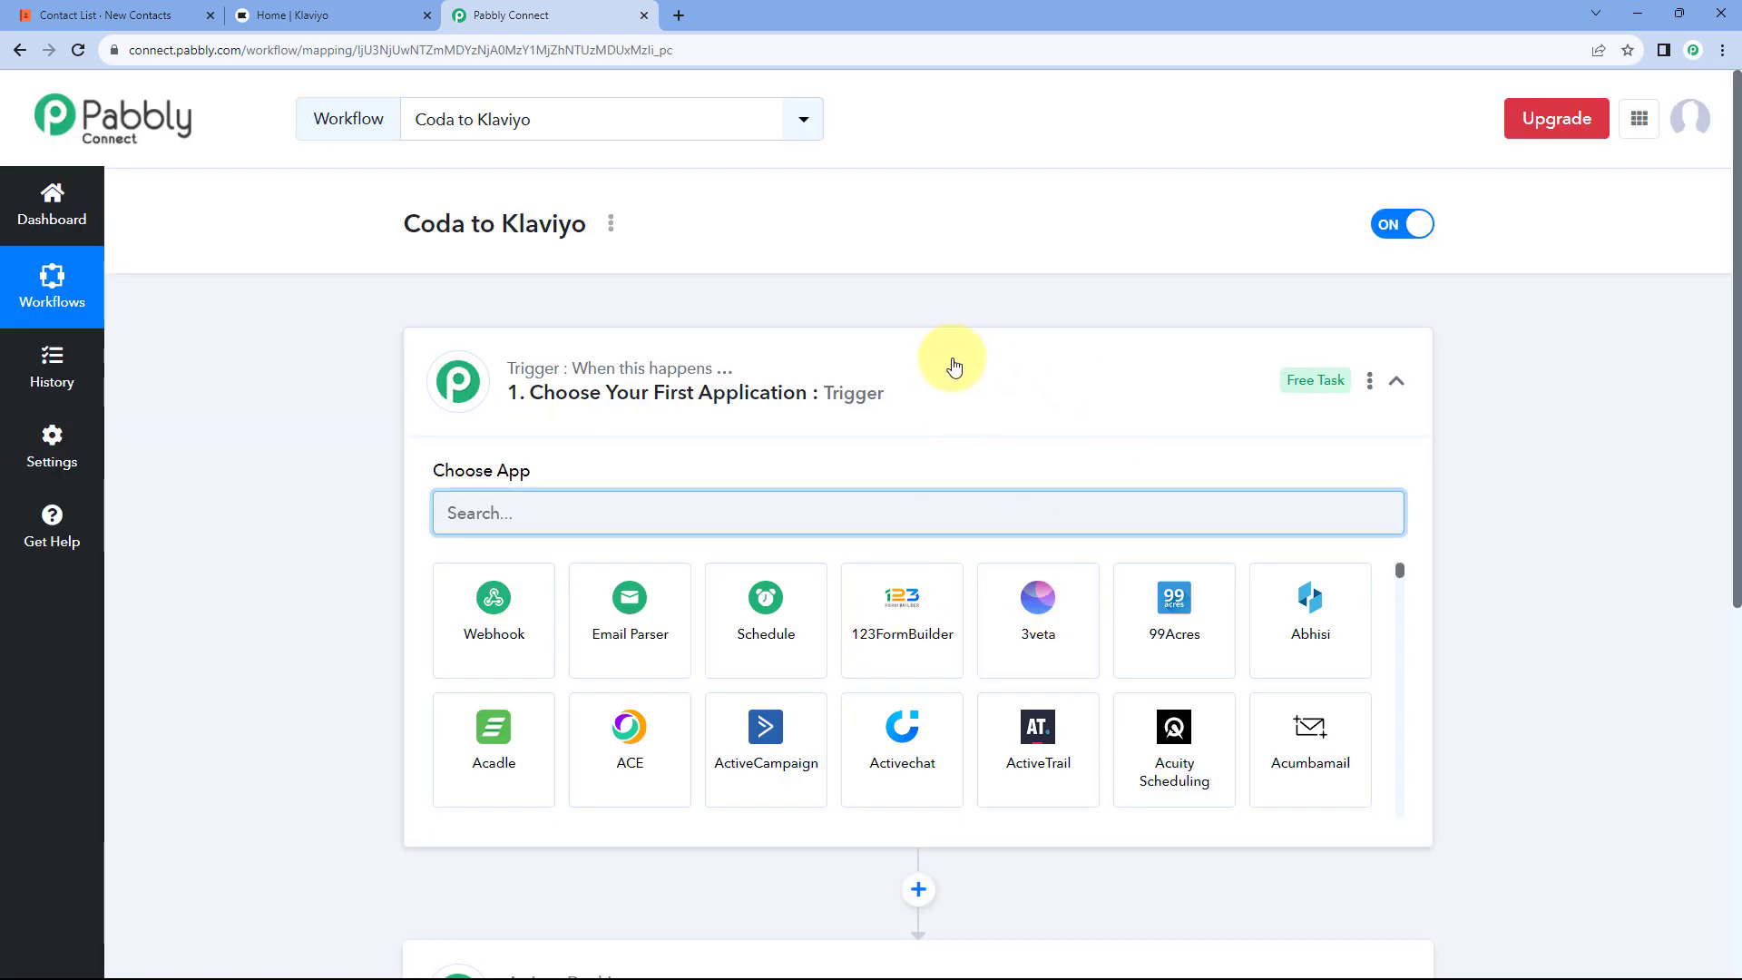
# Step: Pick Webhook by Pabbly as the trigger app, generating a Capture Webhook URL
pyautogui.click(955, 365)
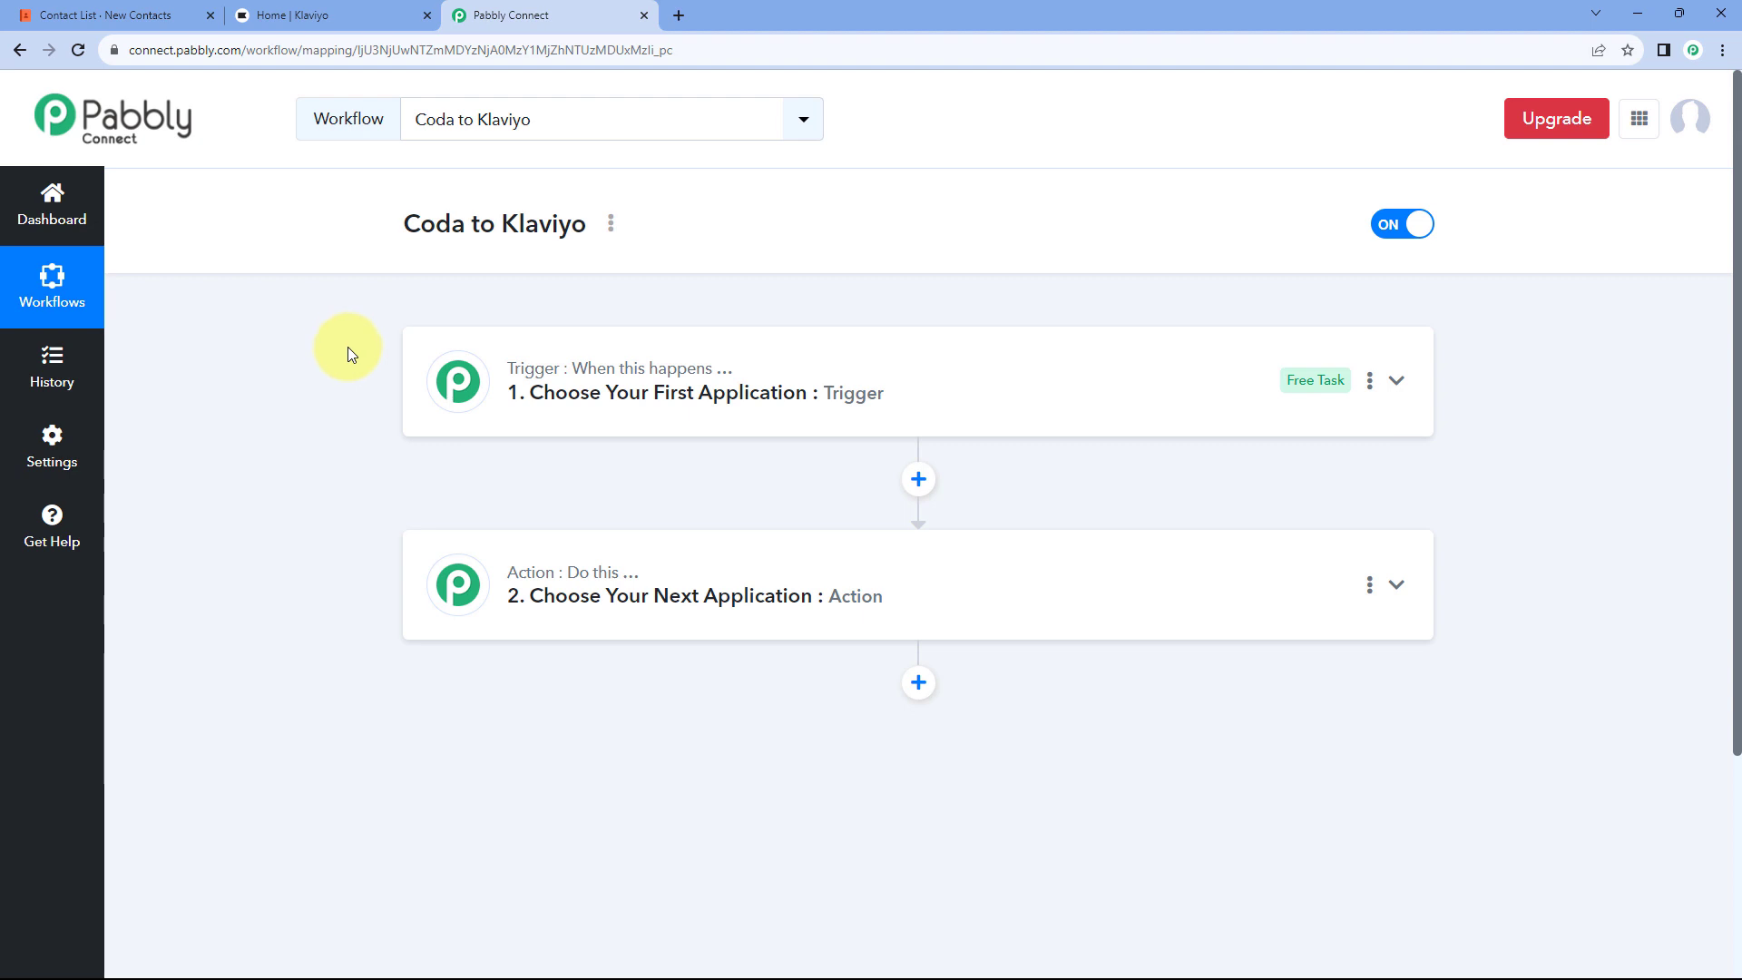
pyautogui.scroll(-1, 348, 347)
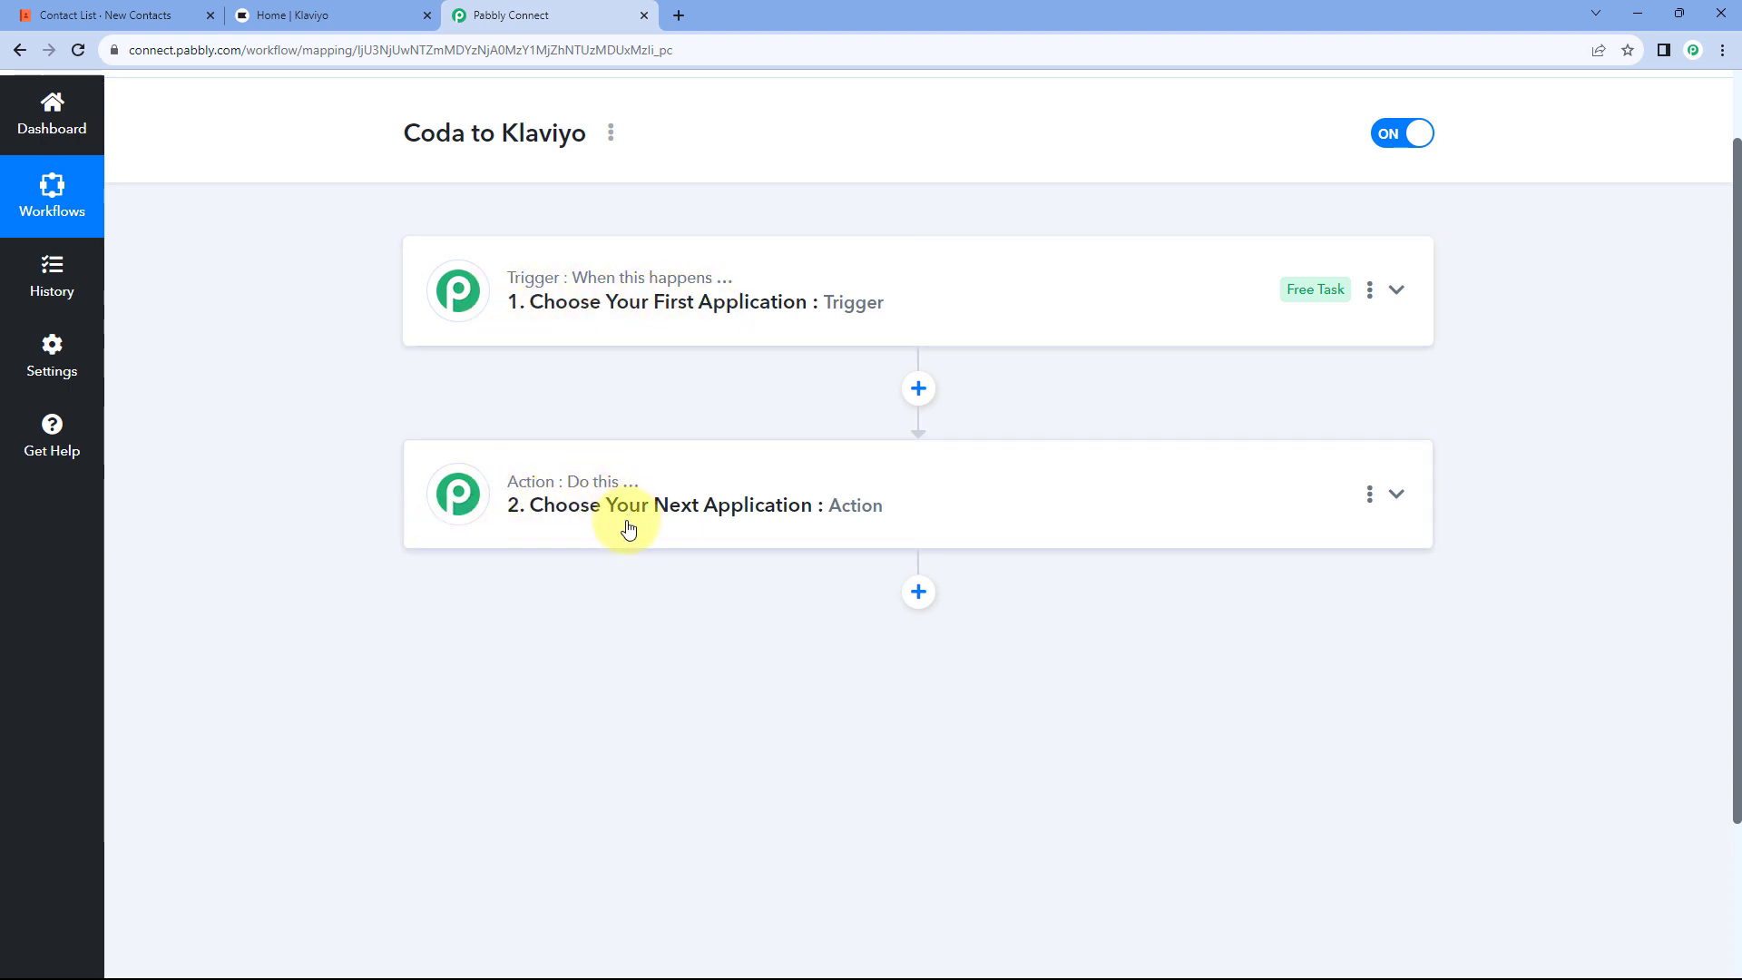
pyautogui.click(919, 312)
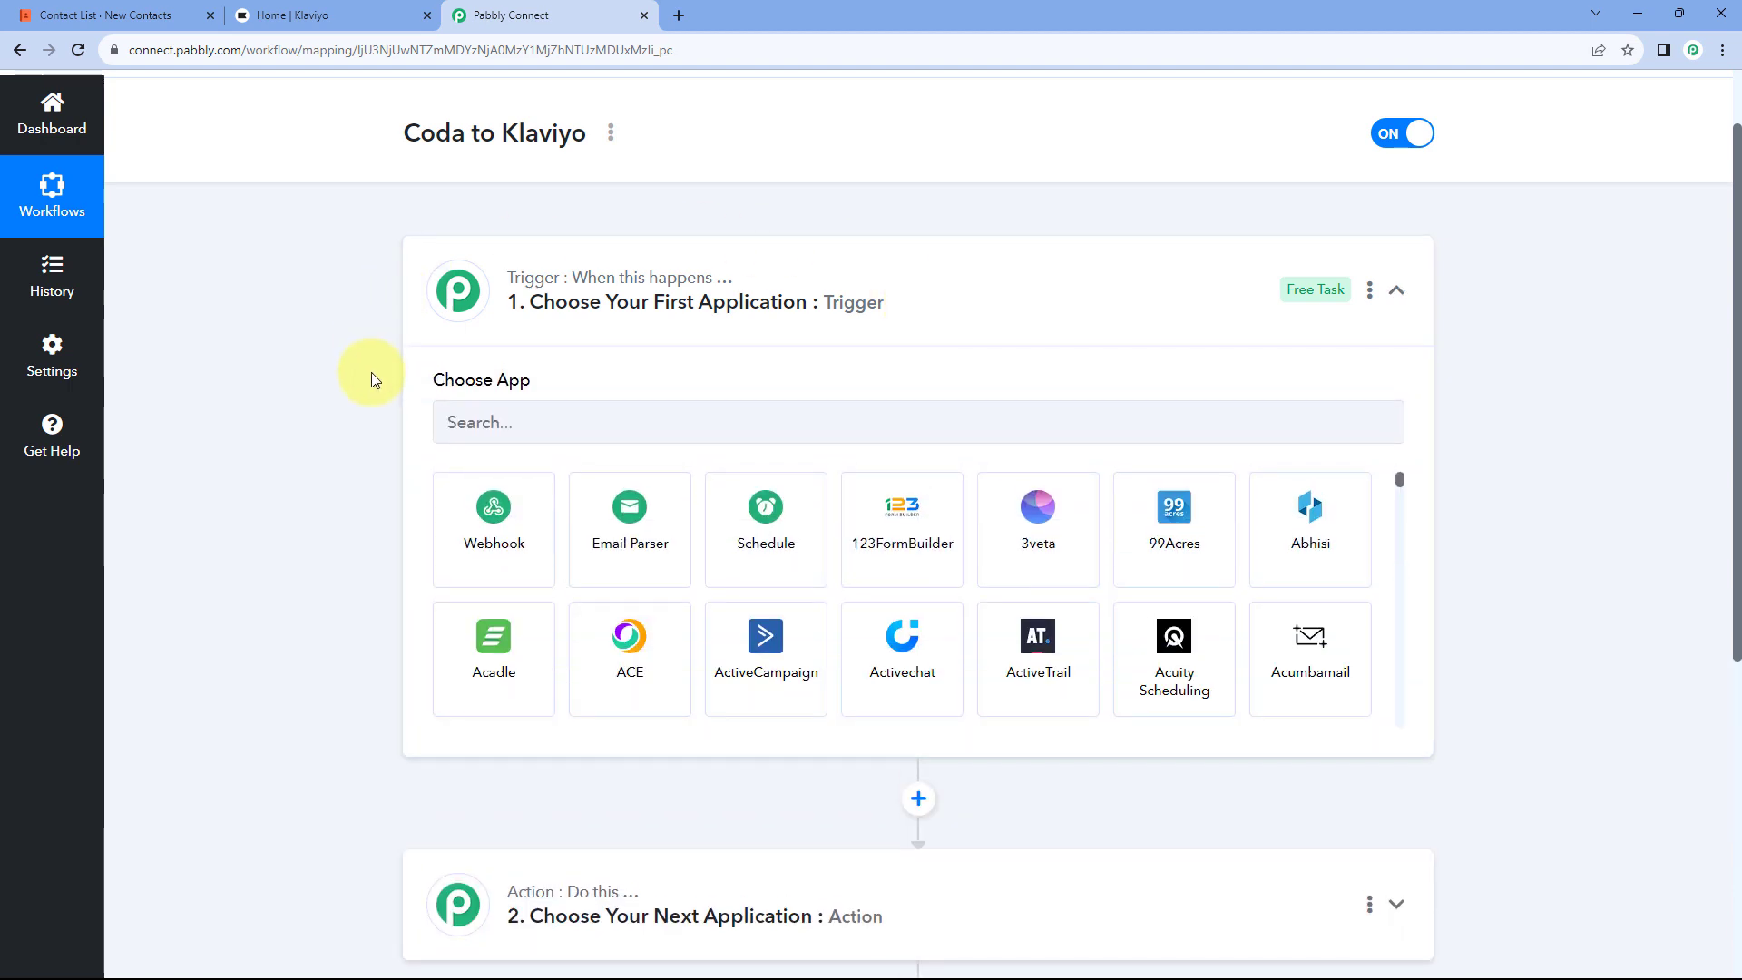
pyautogui.scroll(-1, 372, 374)
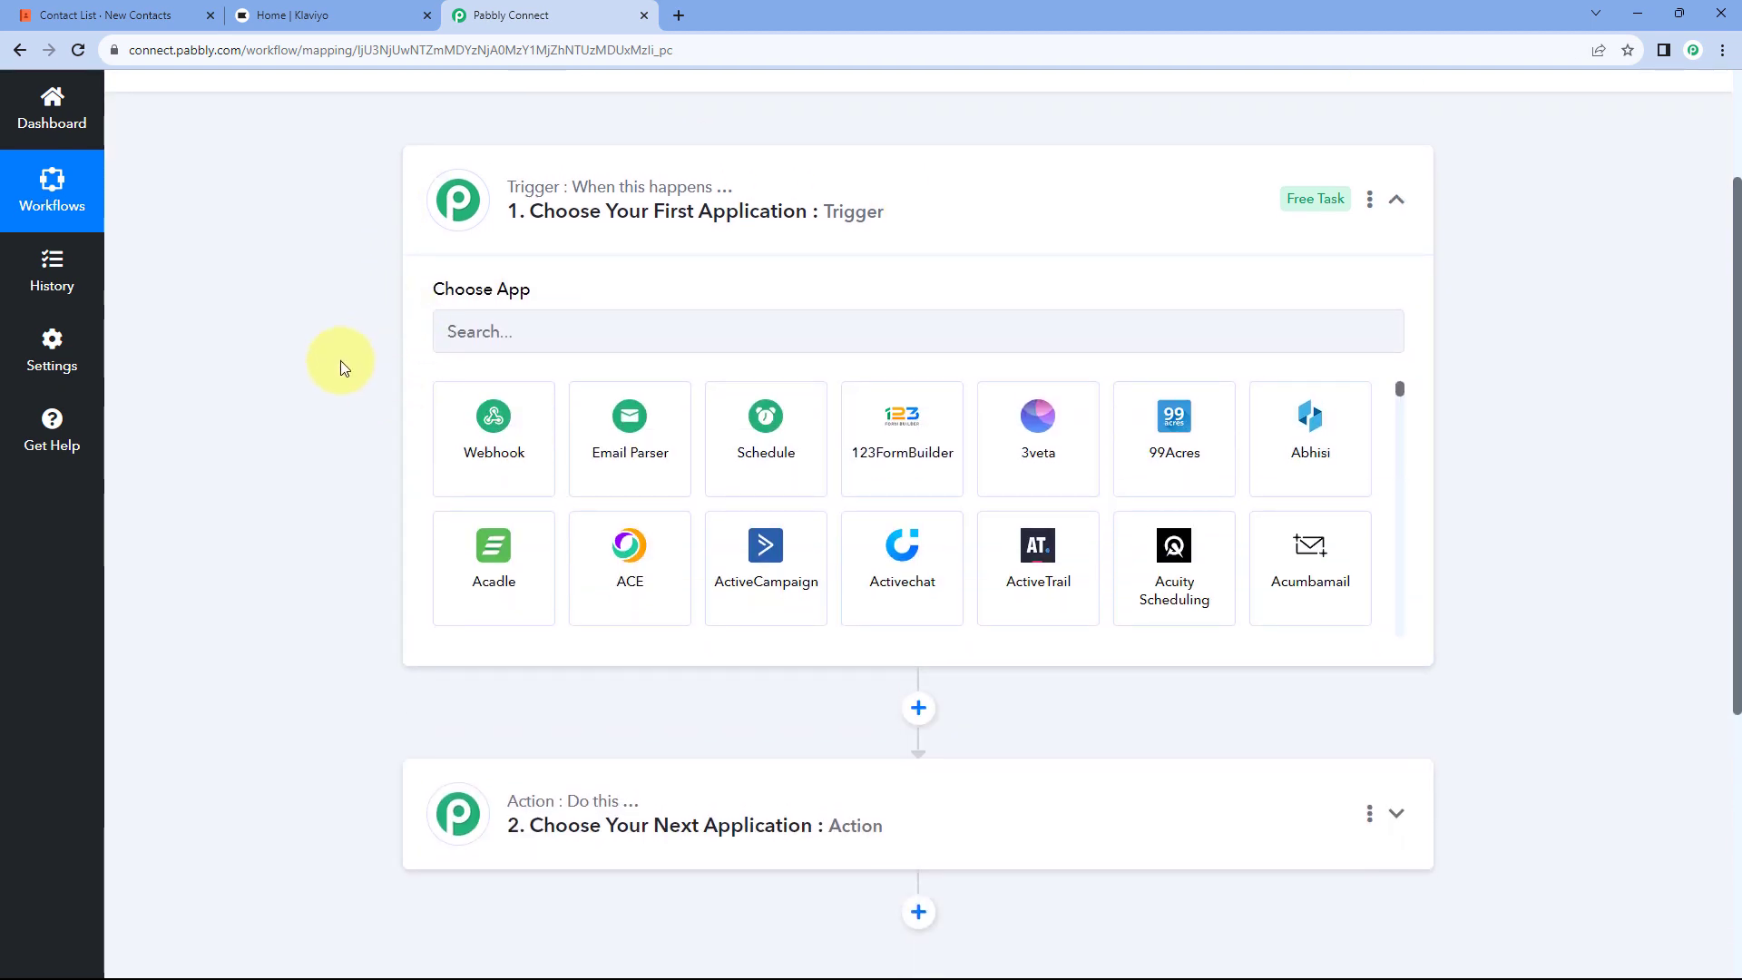
pyautogui.click(127, 14)
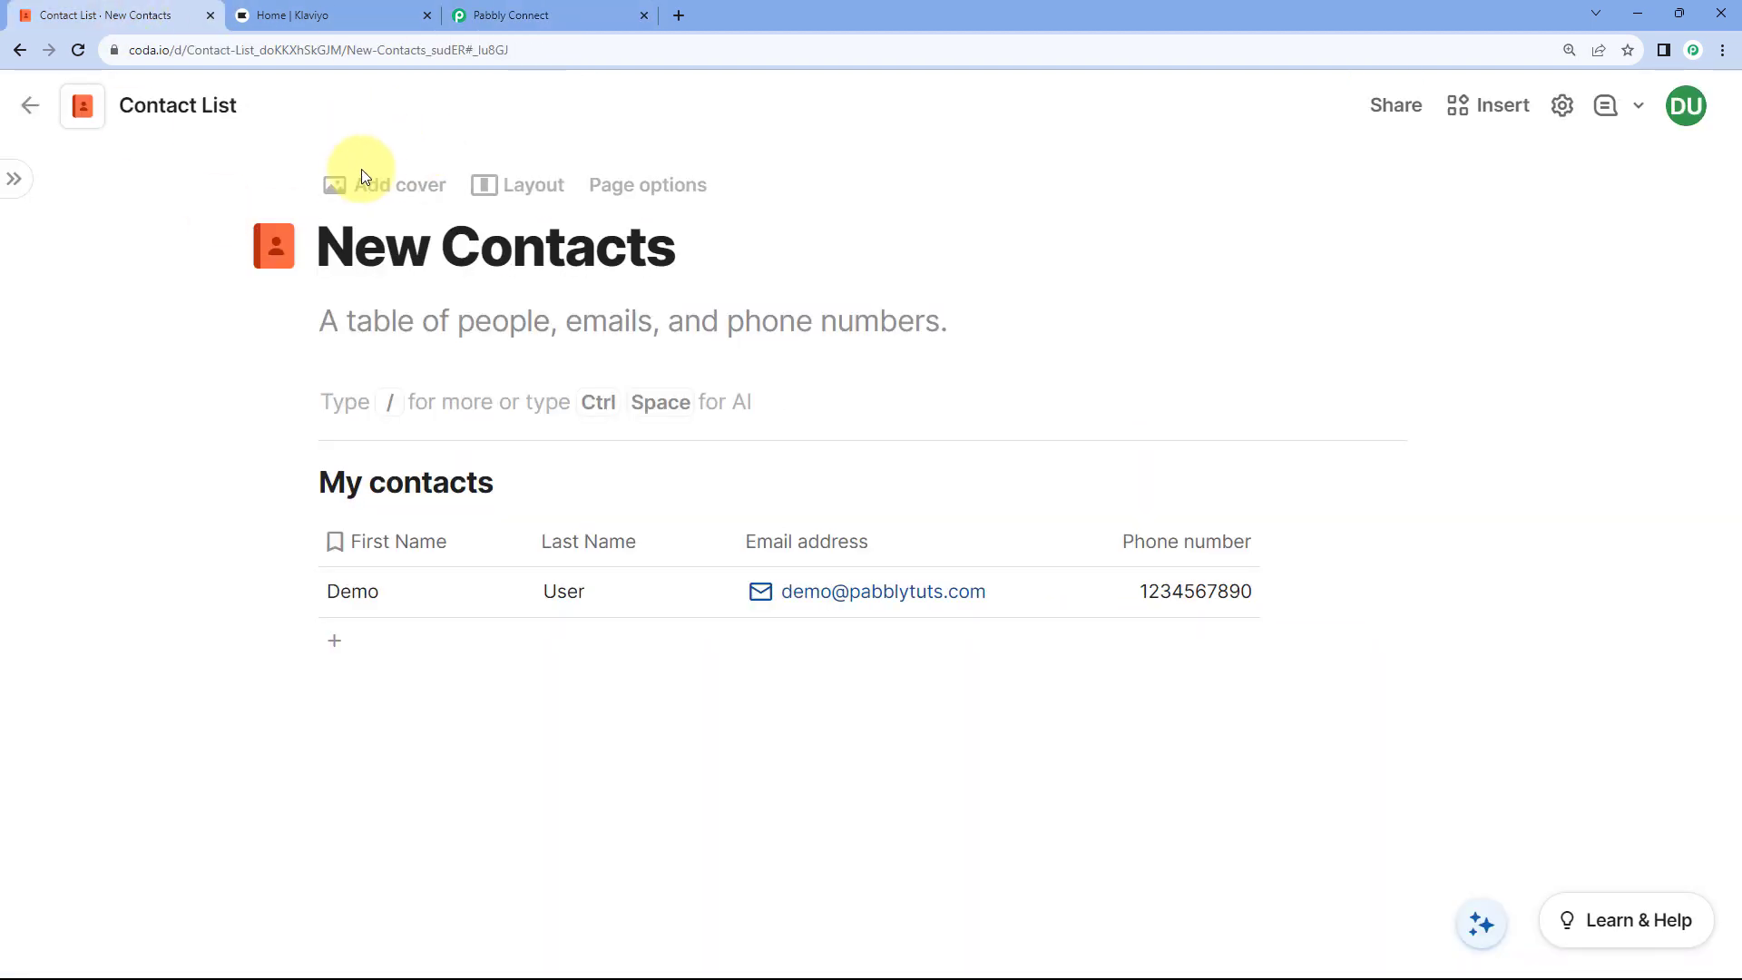
pyautogui.click(557, 11)
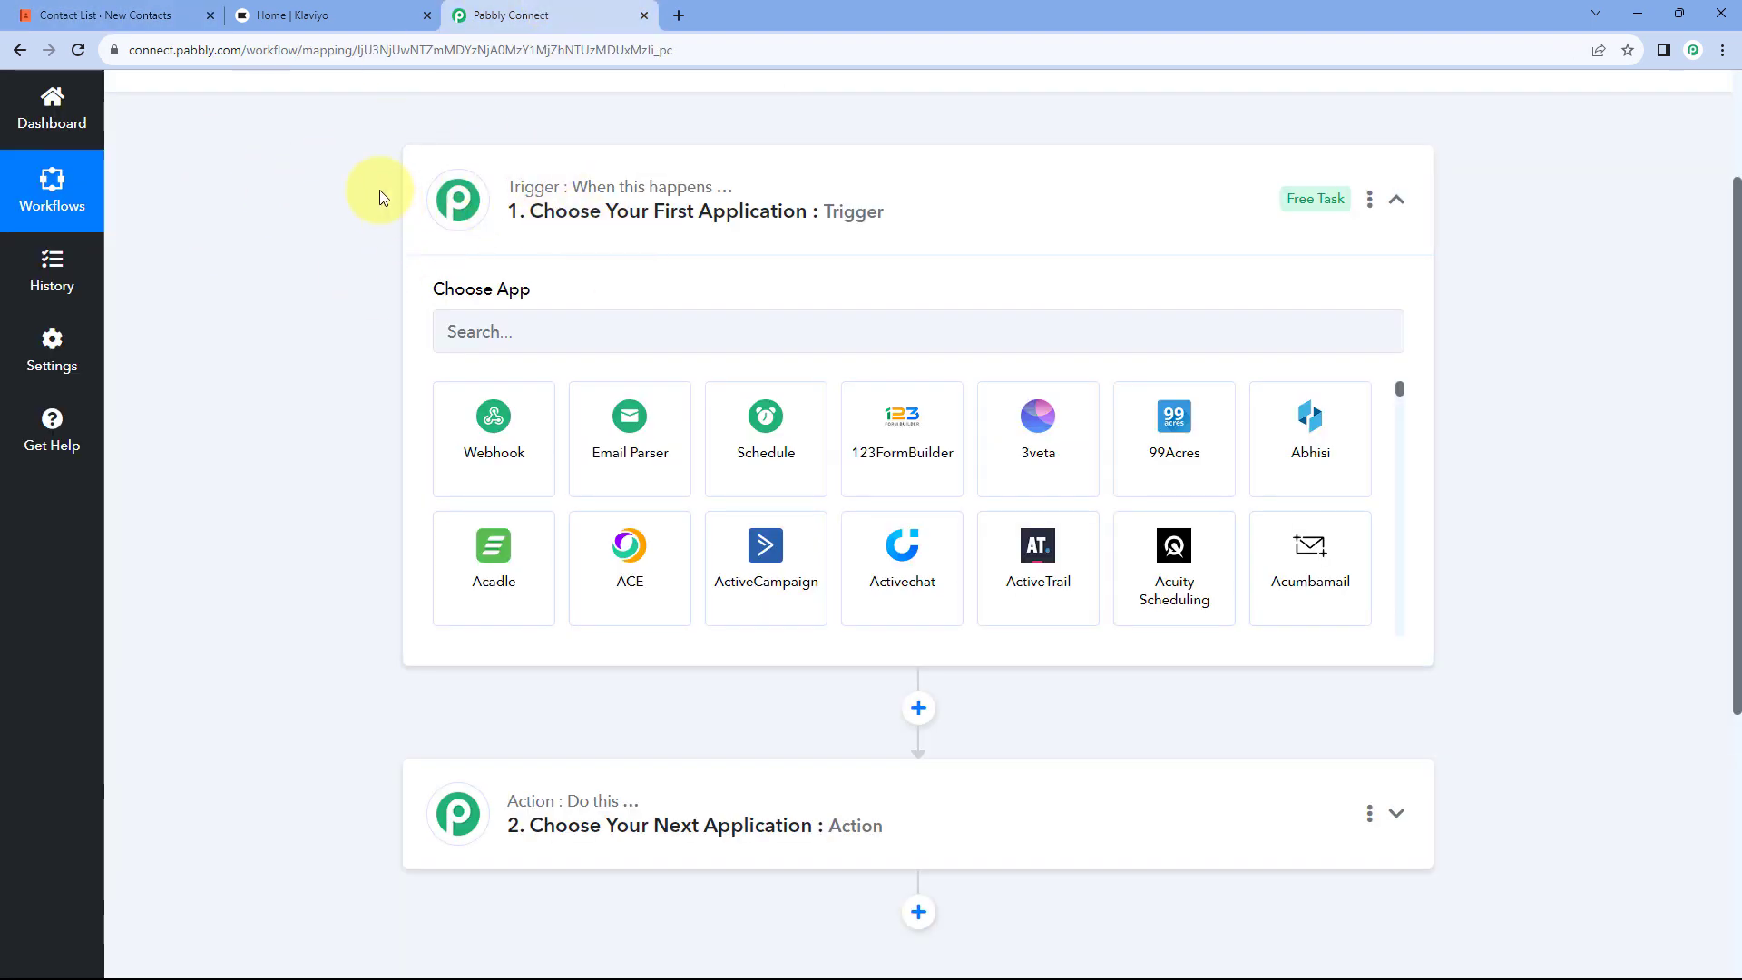
pyautogui.click(113, 11)
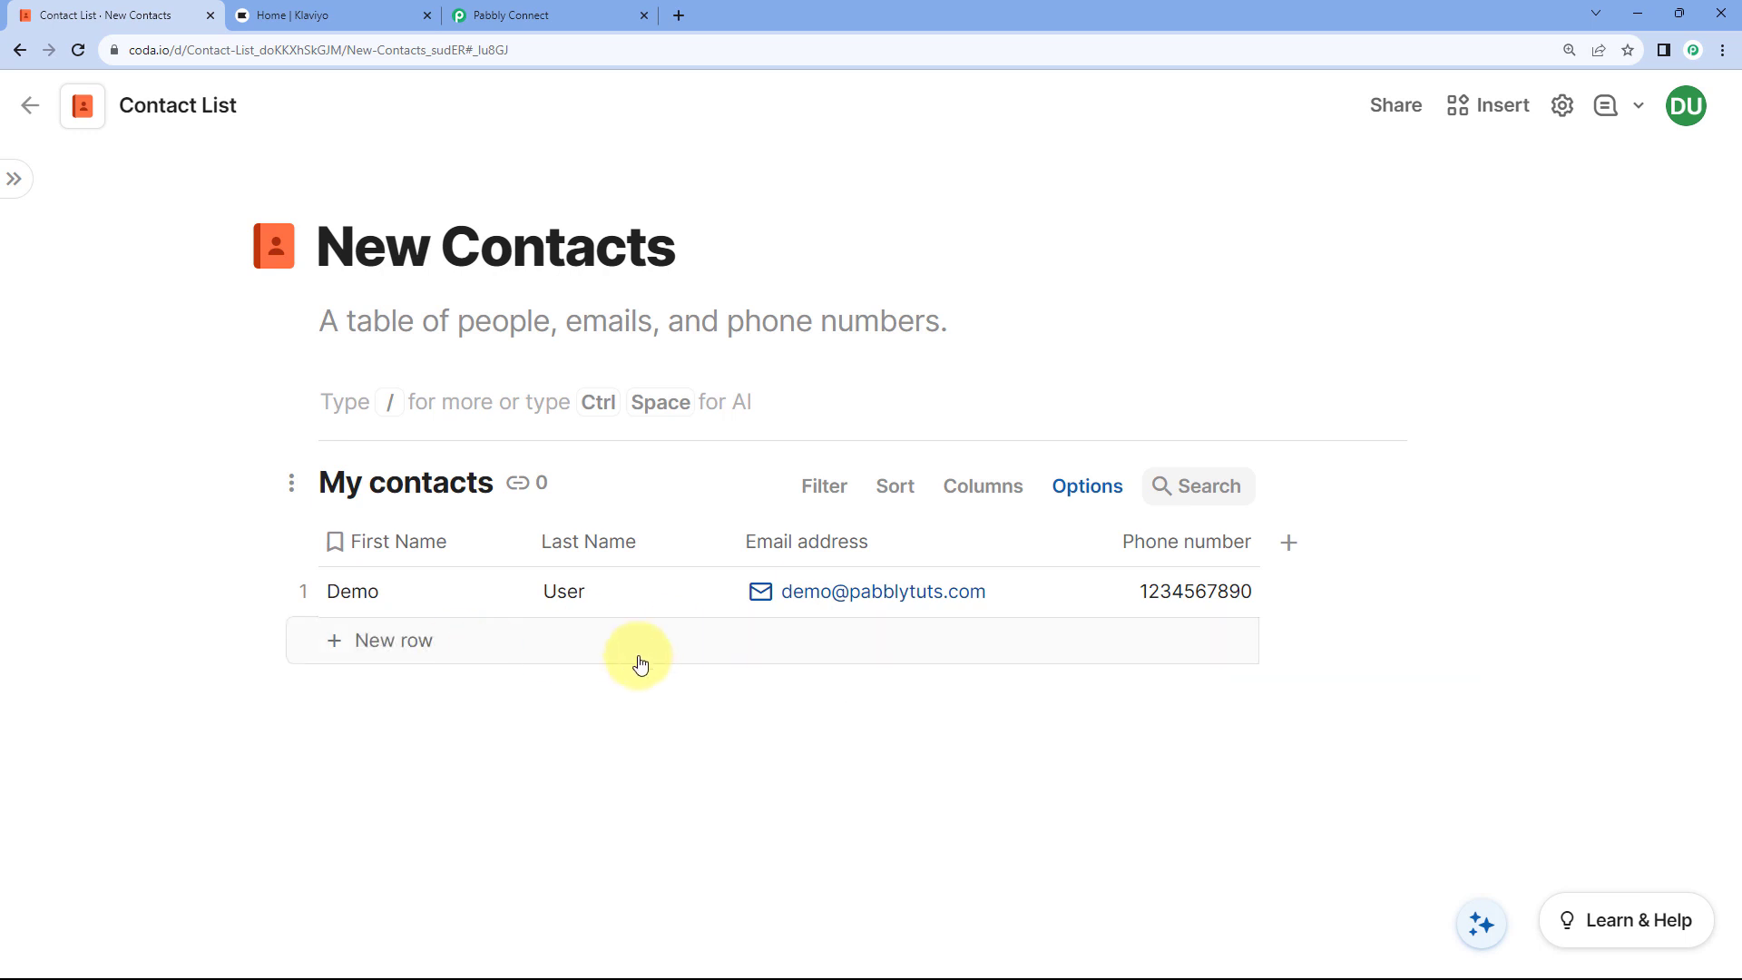
pyautogui.click(584, 13)
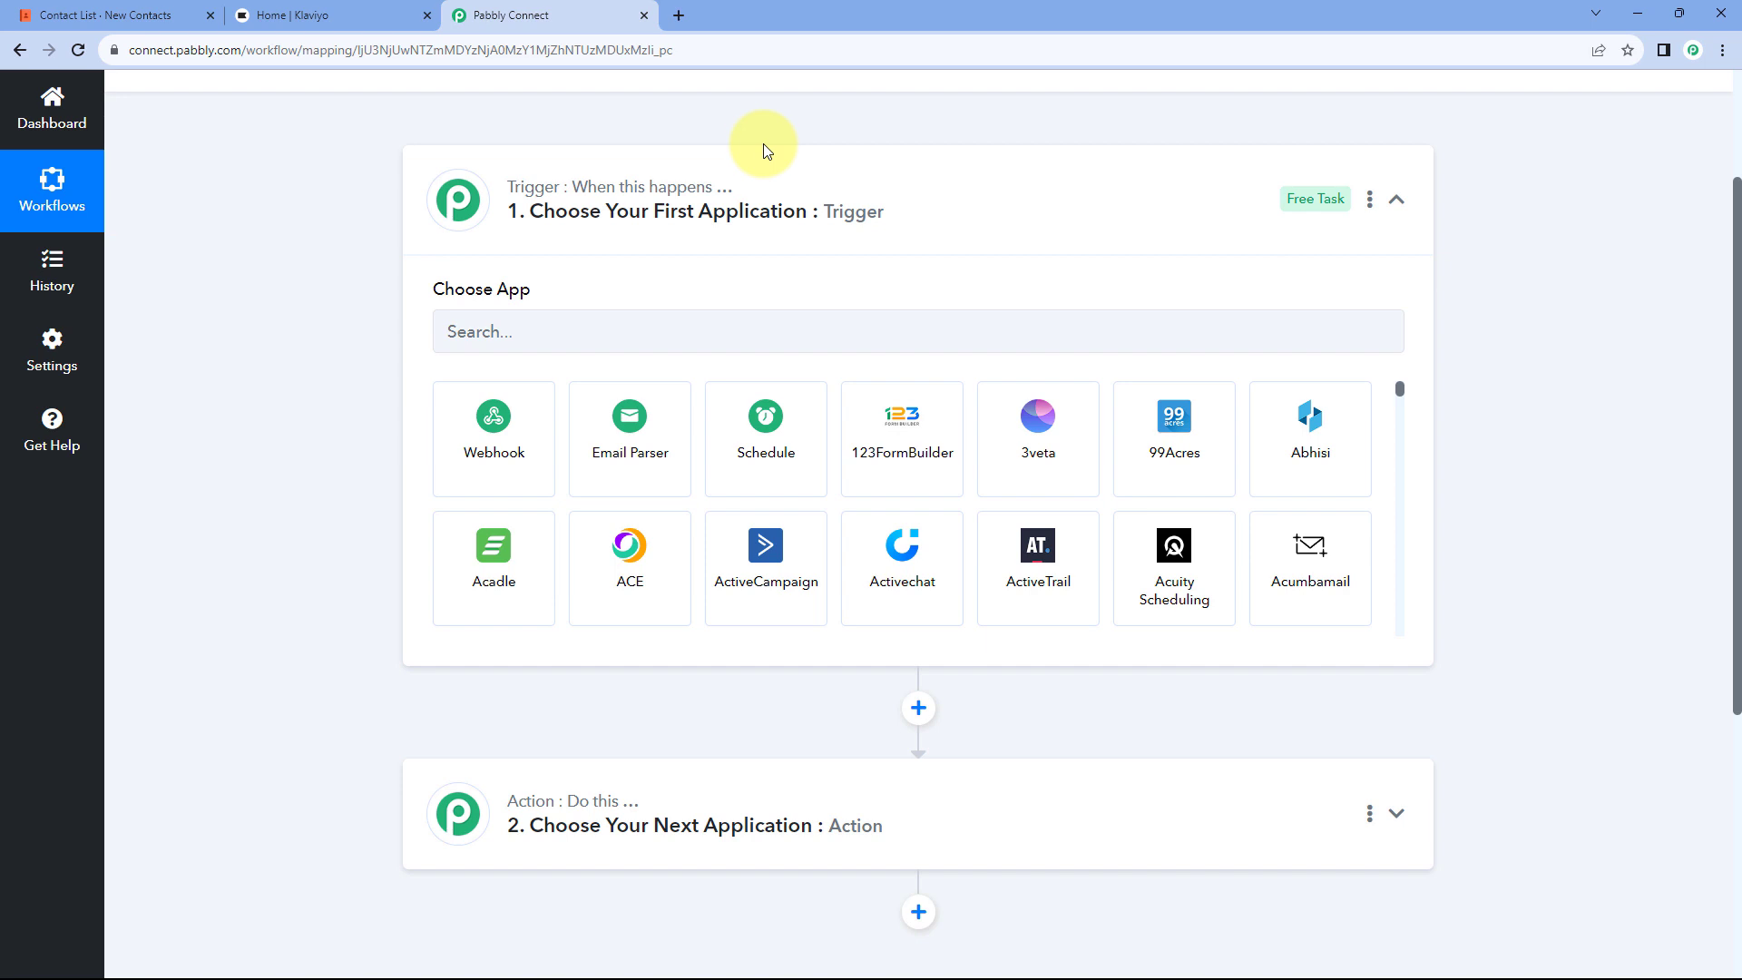
pyautogui.click(181, 15)
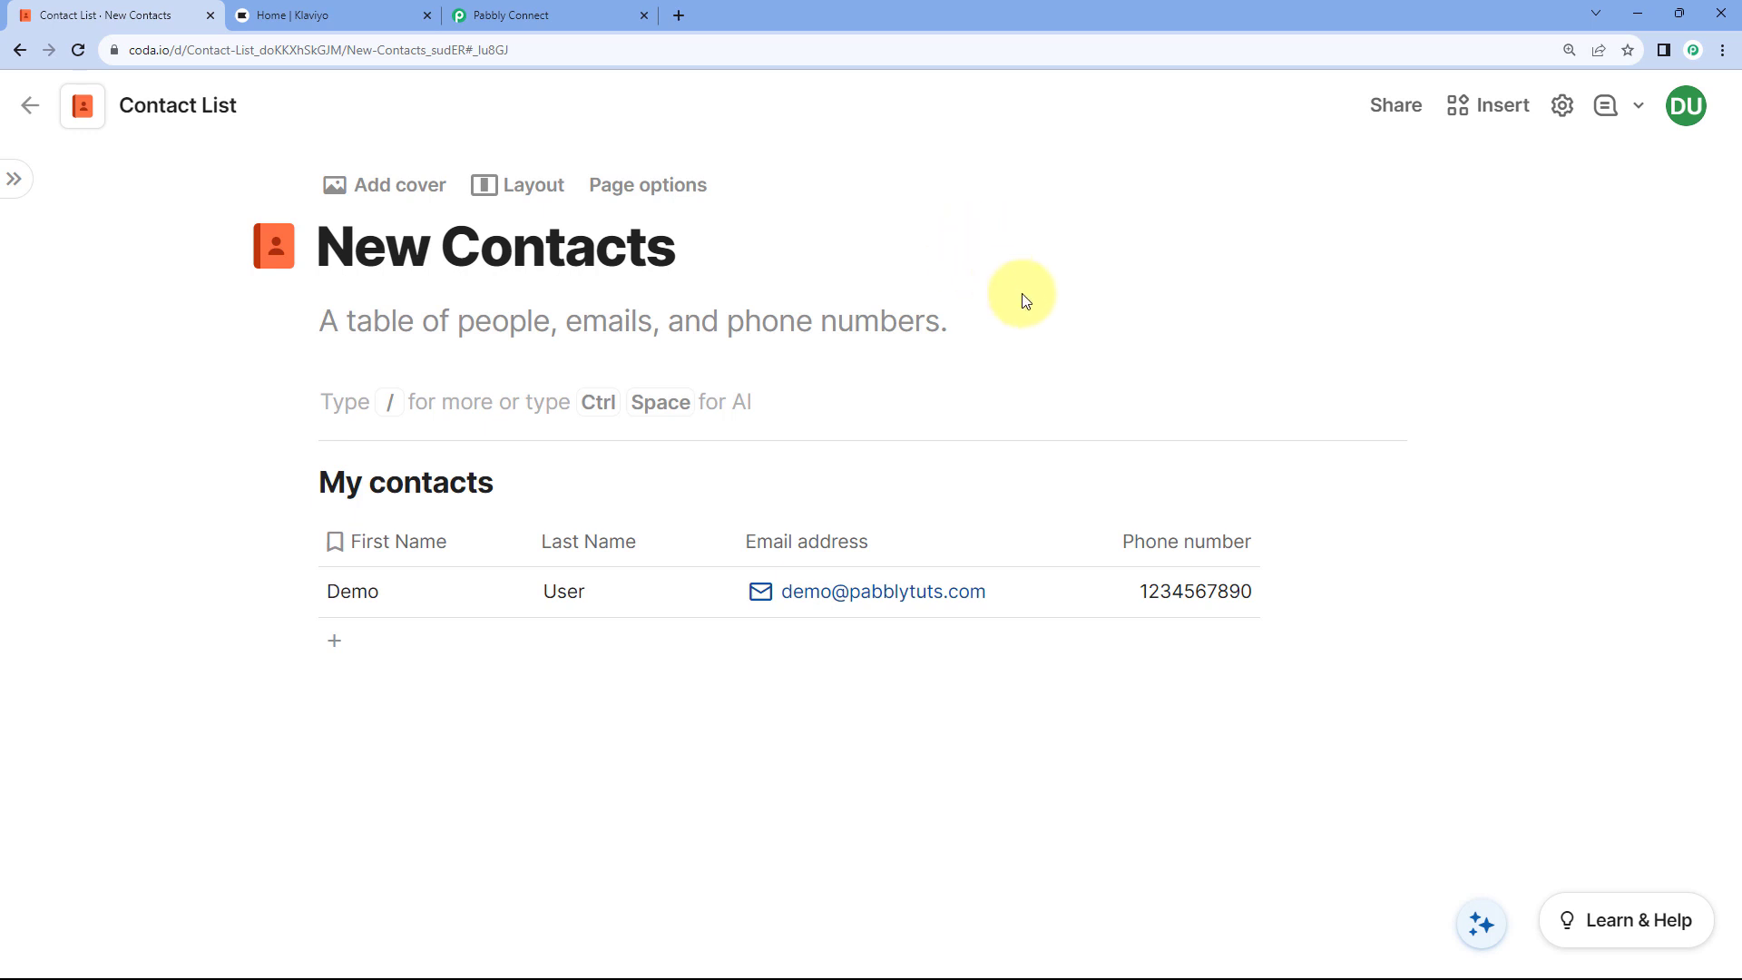
pyautogui.click(544, 14)
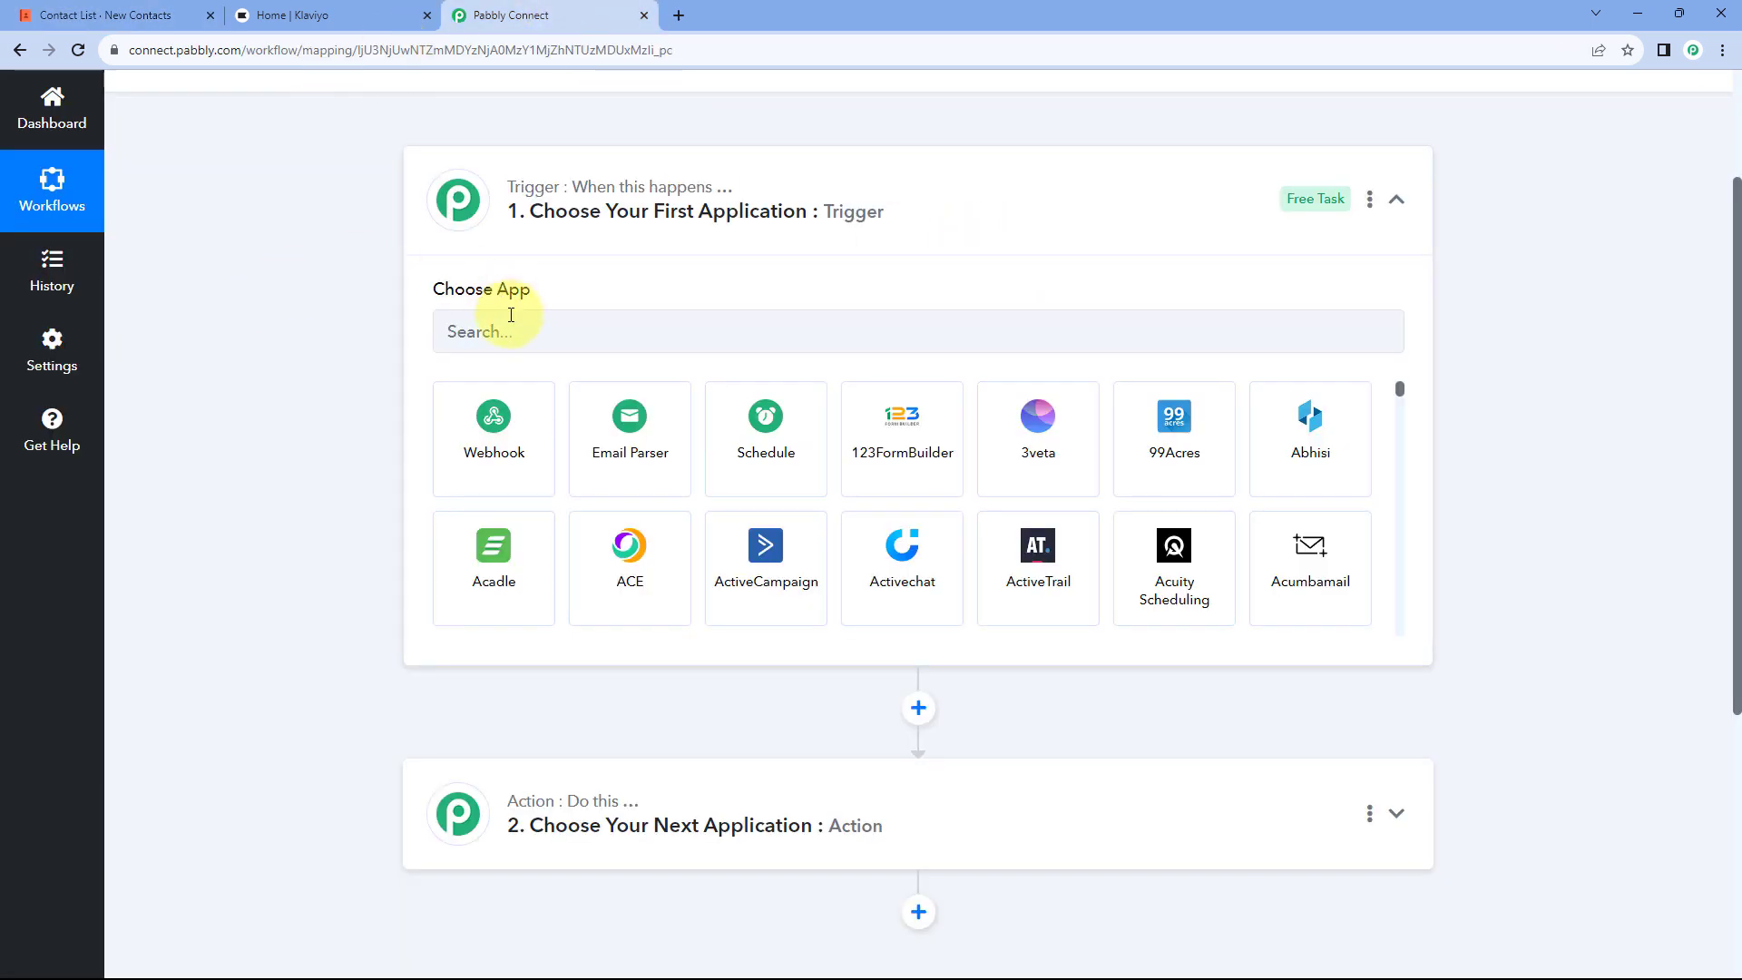
pyautogui.click(514, 424)
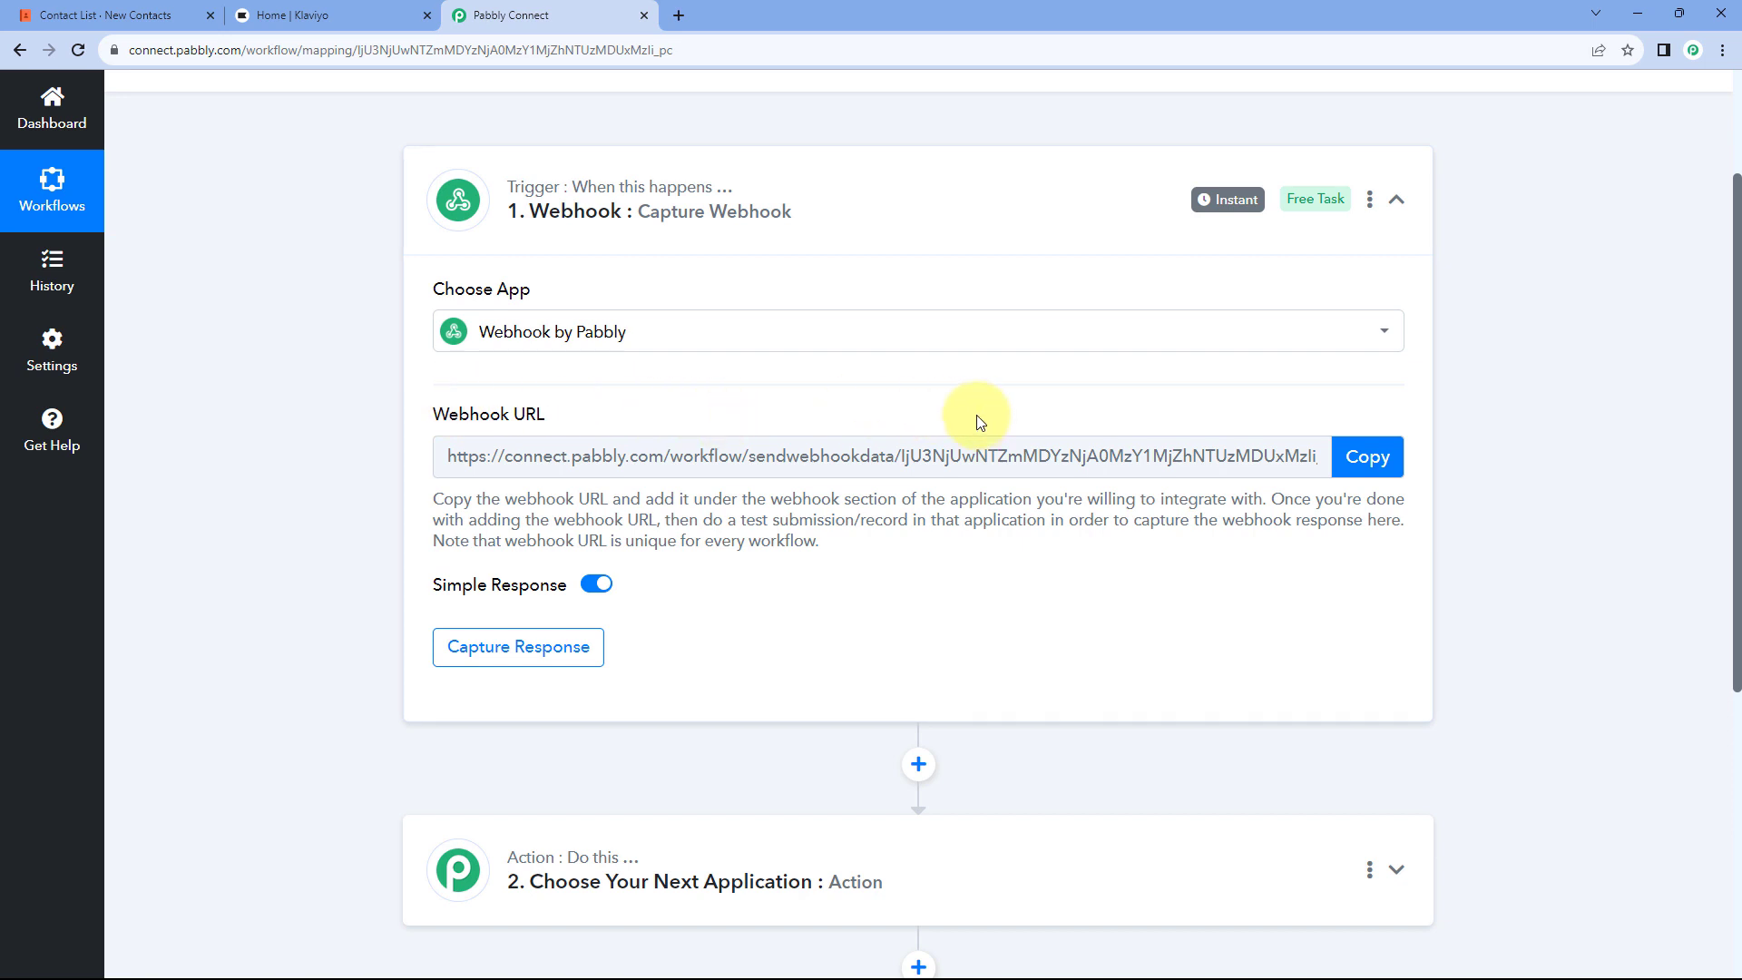
# Step: Once the webhook URL shows, go back to the Coda Contact List doc
pyautogui.click(176, 15)
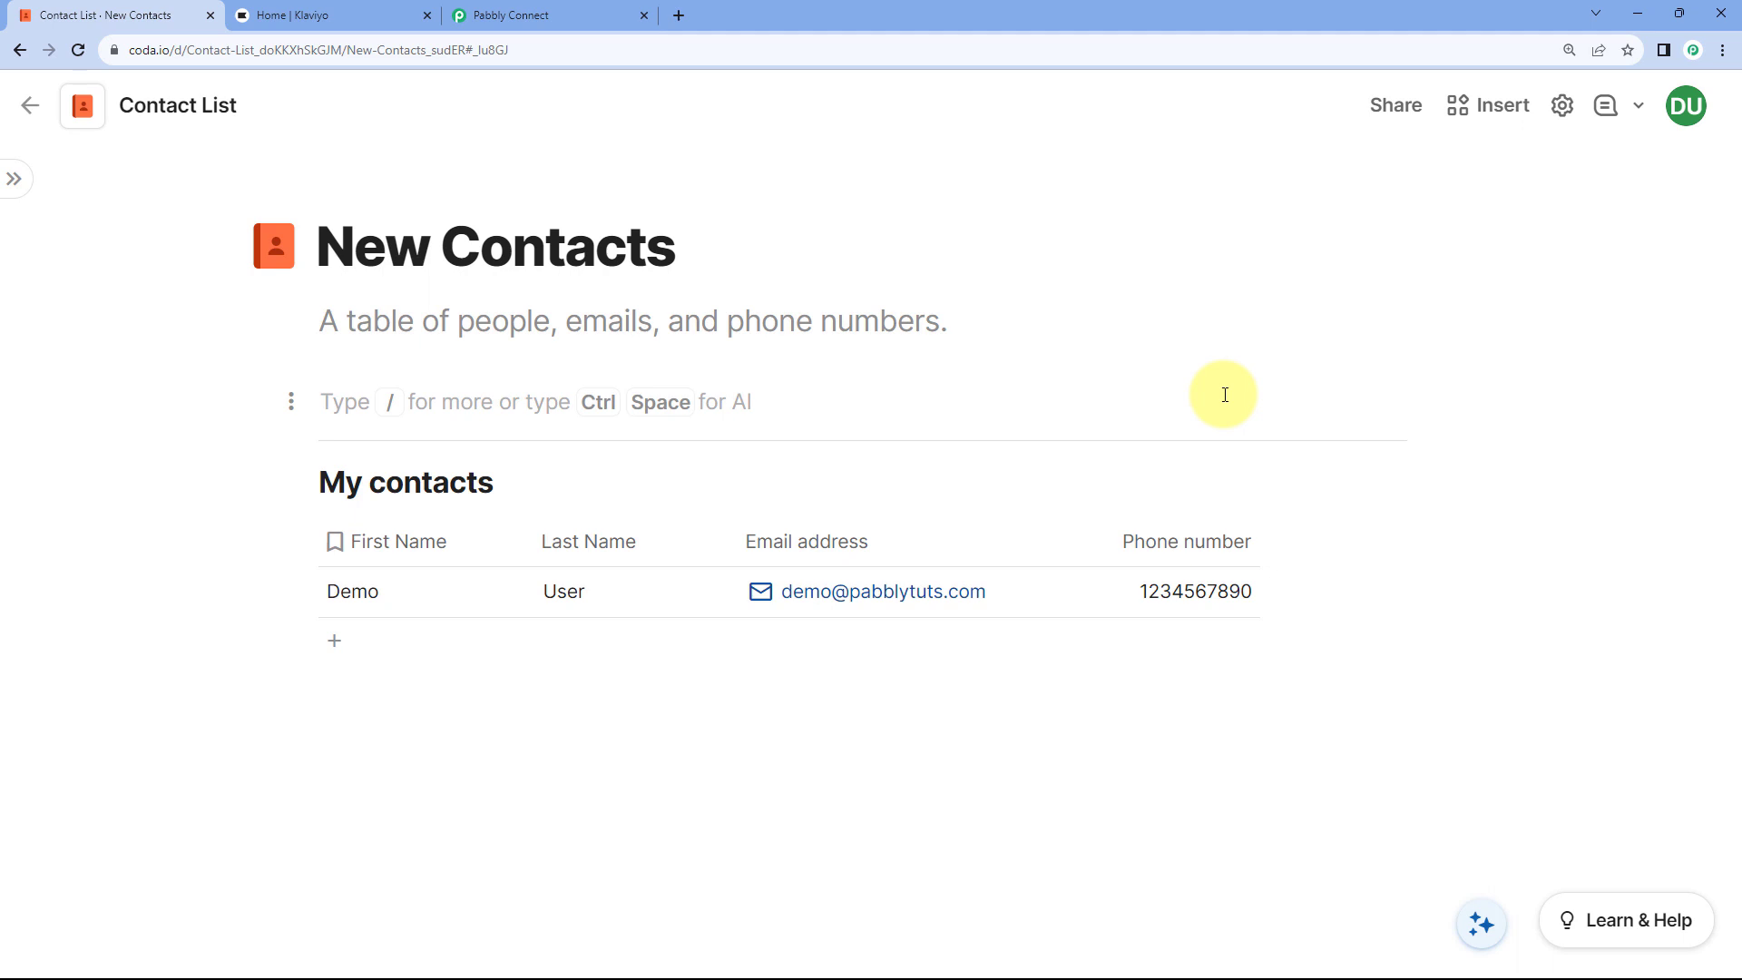
# Step: Search Packs for 'Pabbly', add the Pabbly Webhook pack for free, then close the panel
pyautogui.click(1491, 109)
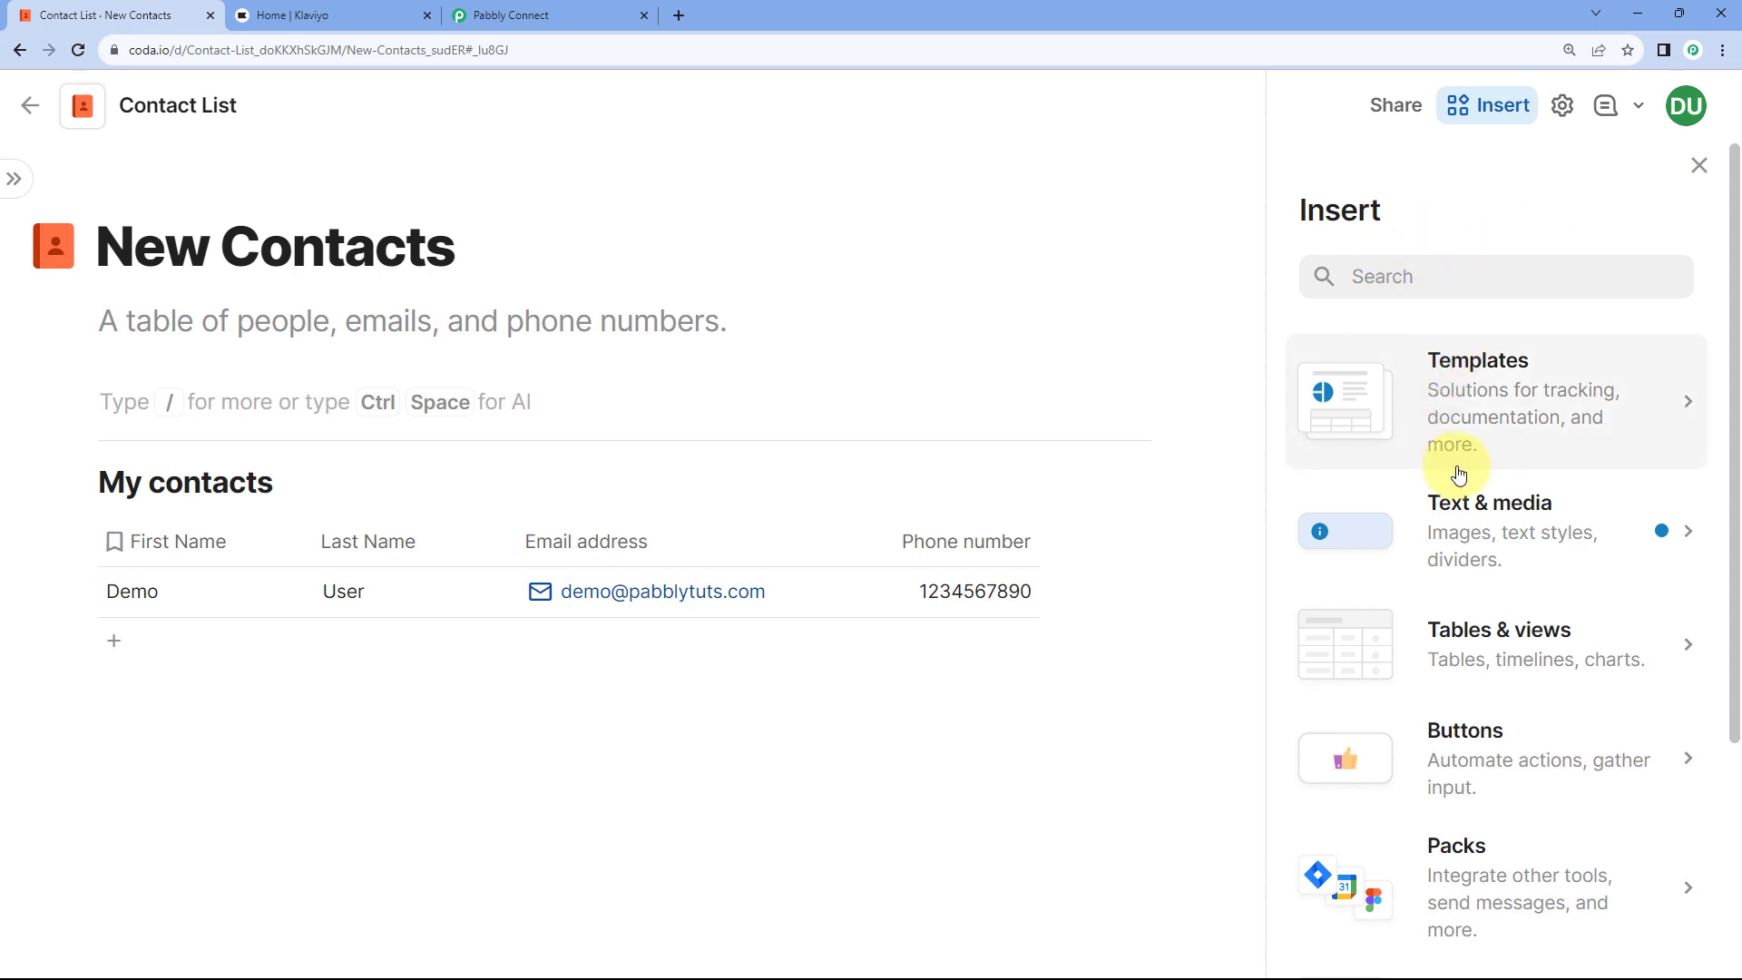
pyautogui.scroll(-3, 1458, 467)
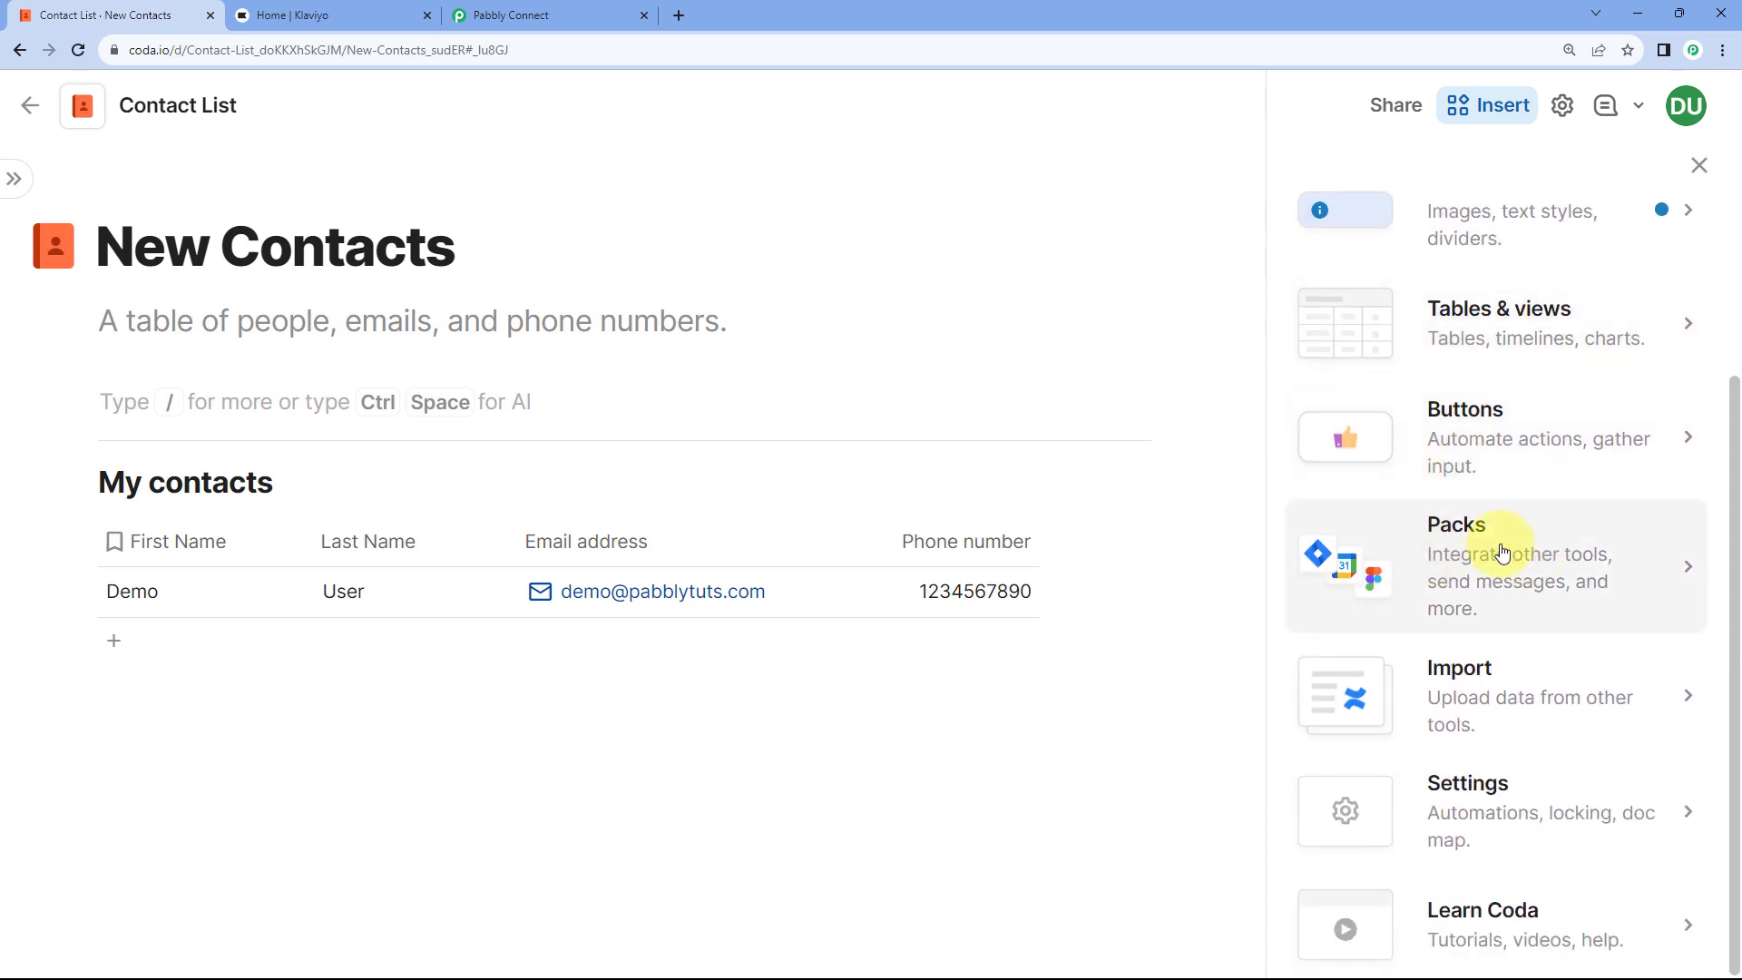
pyautogui.click(1579, 547)
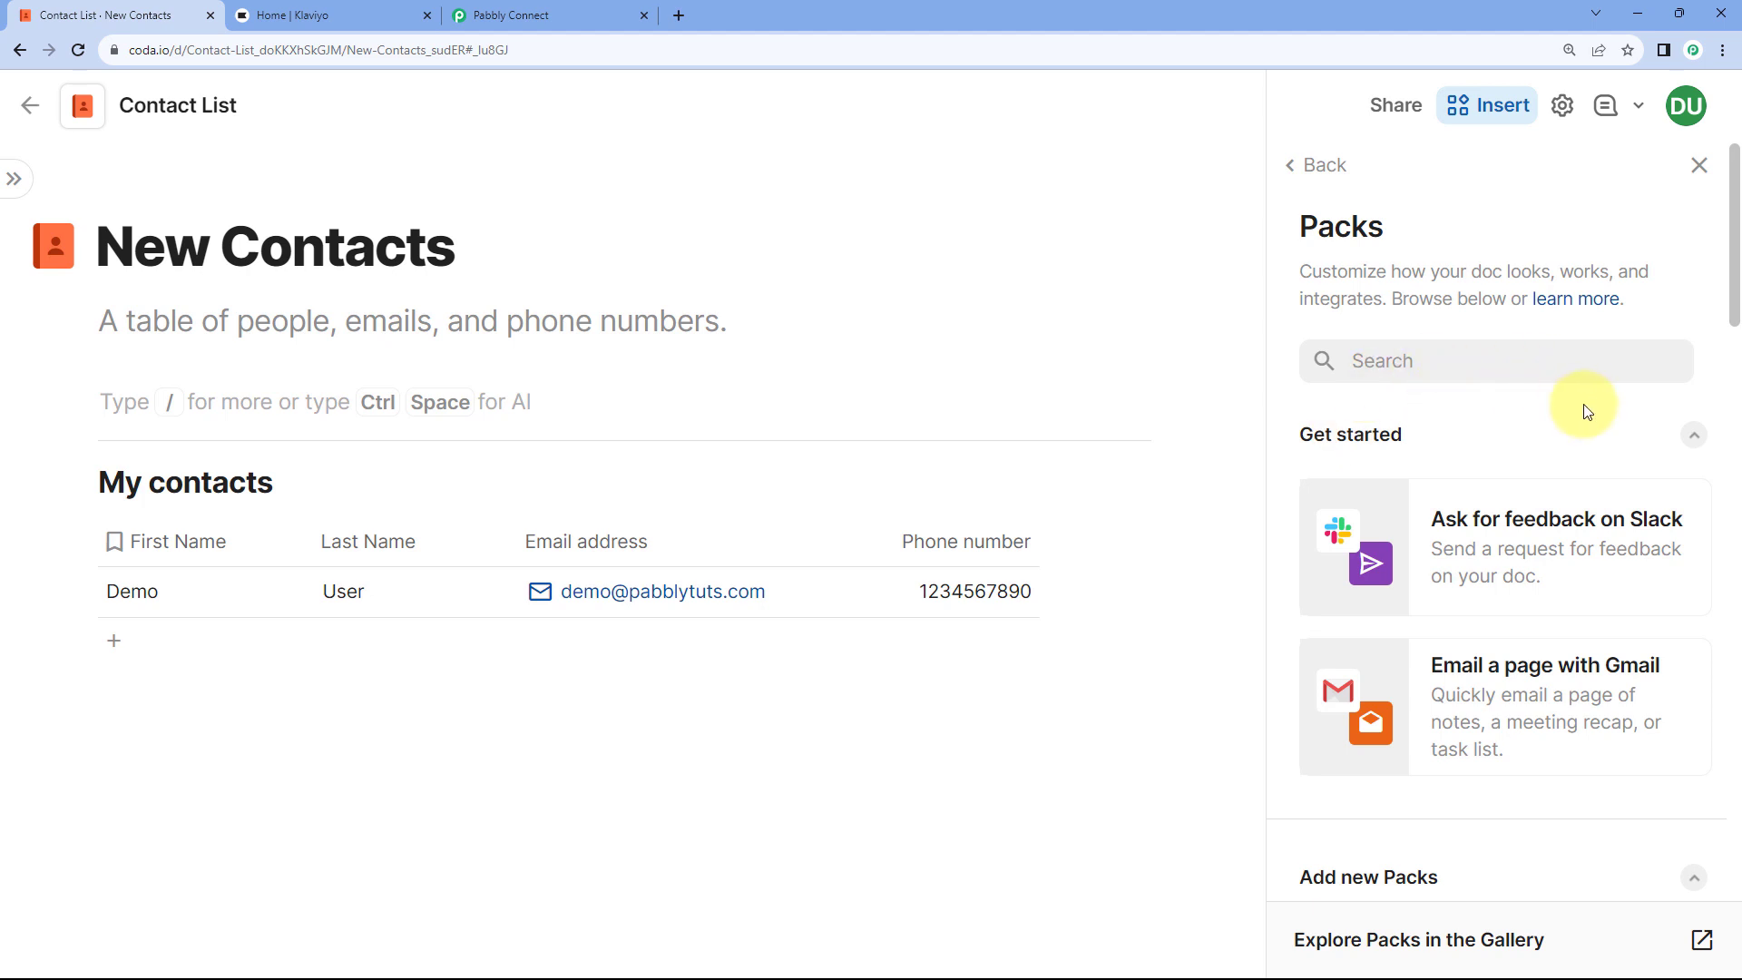
pyautogui.click(1448, 363)
pyautogui.write('Pabbly')
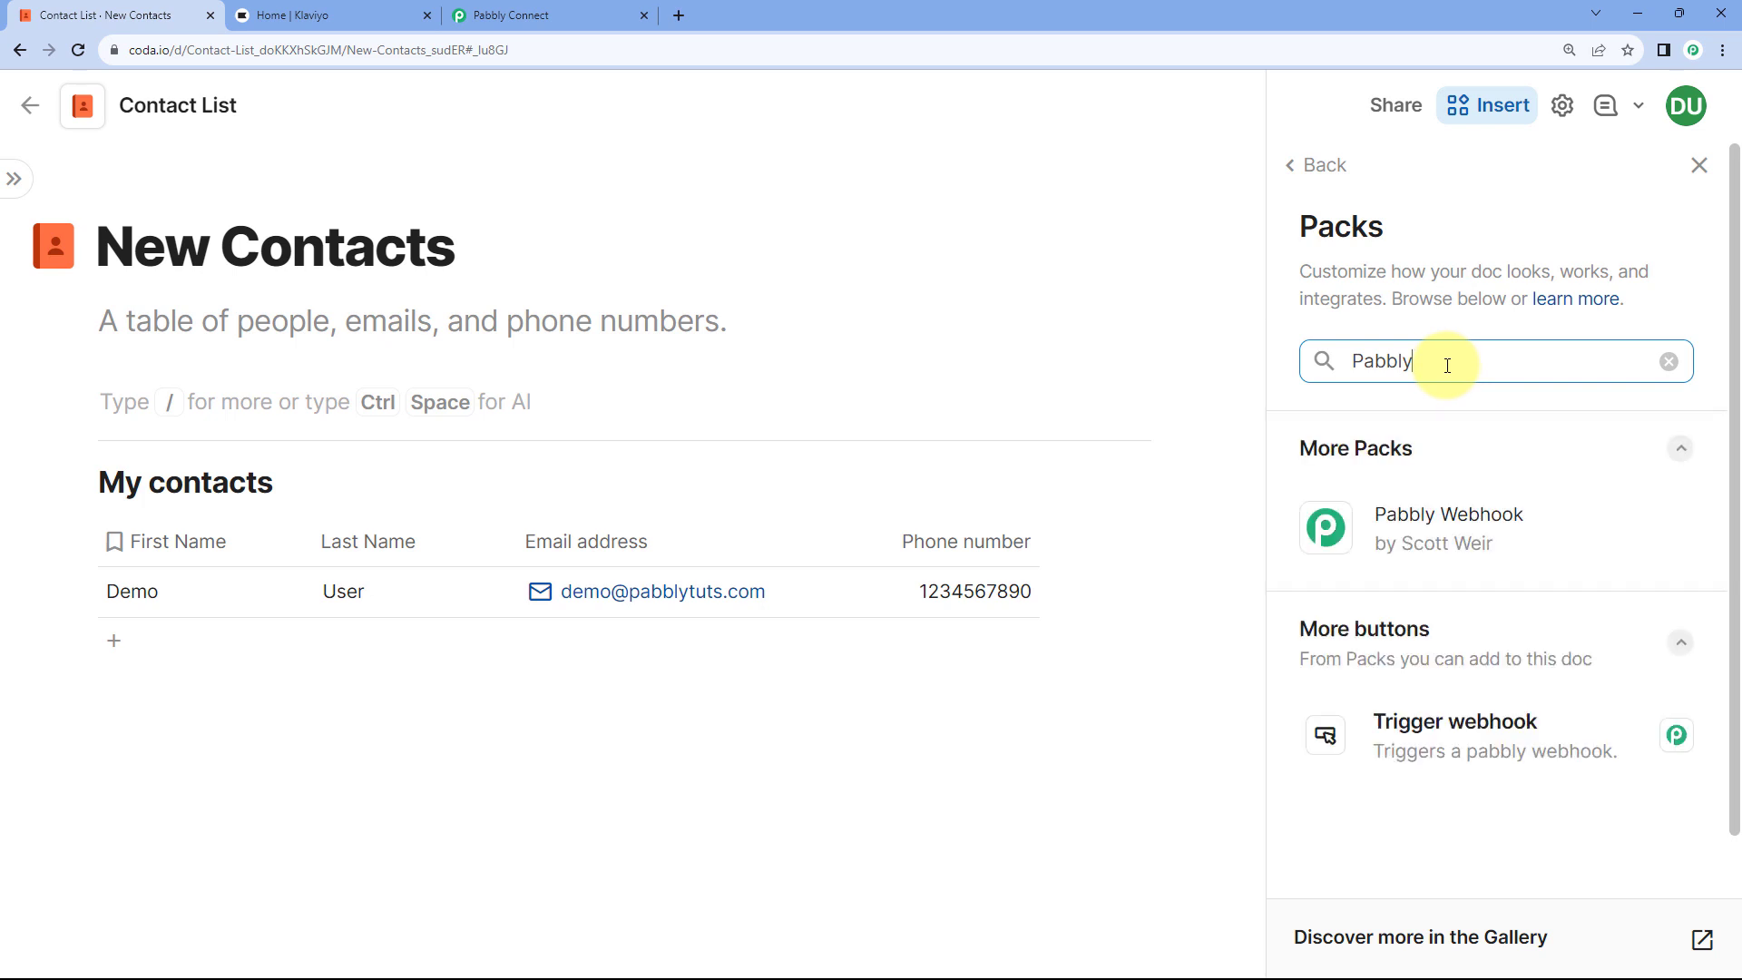
pyautogui.click(1510, 532)
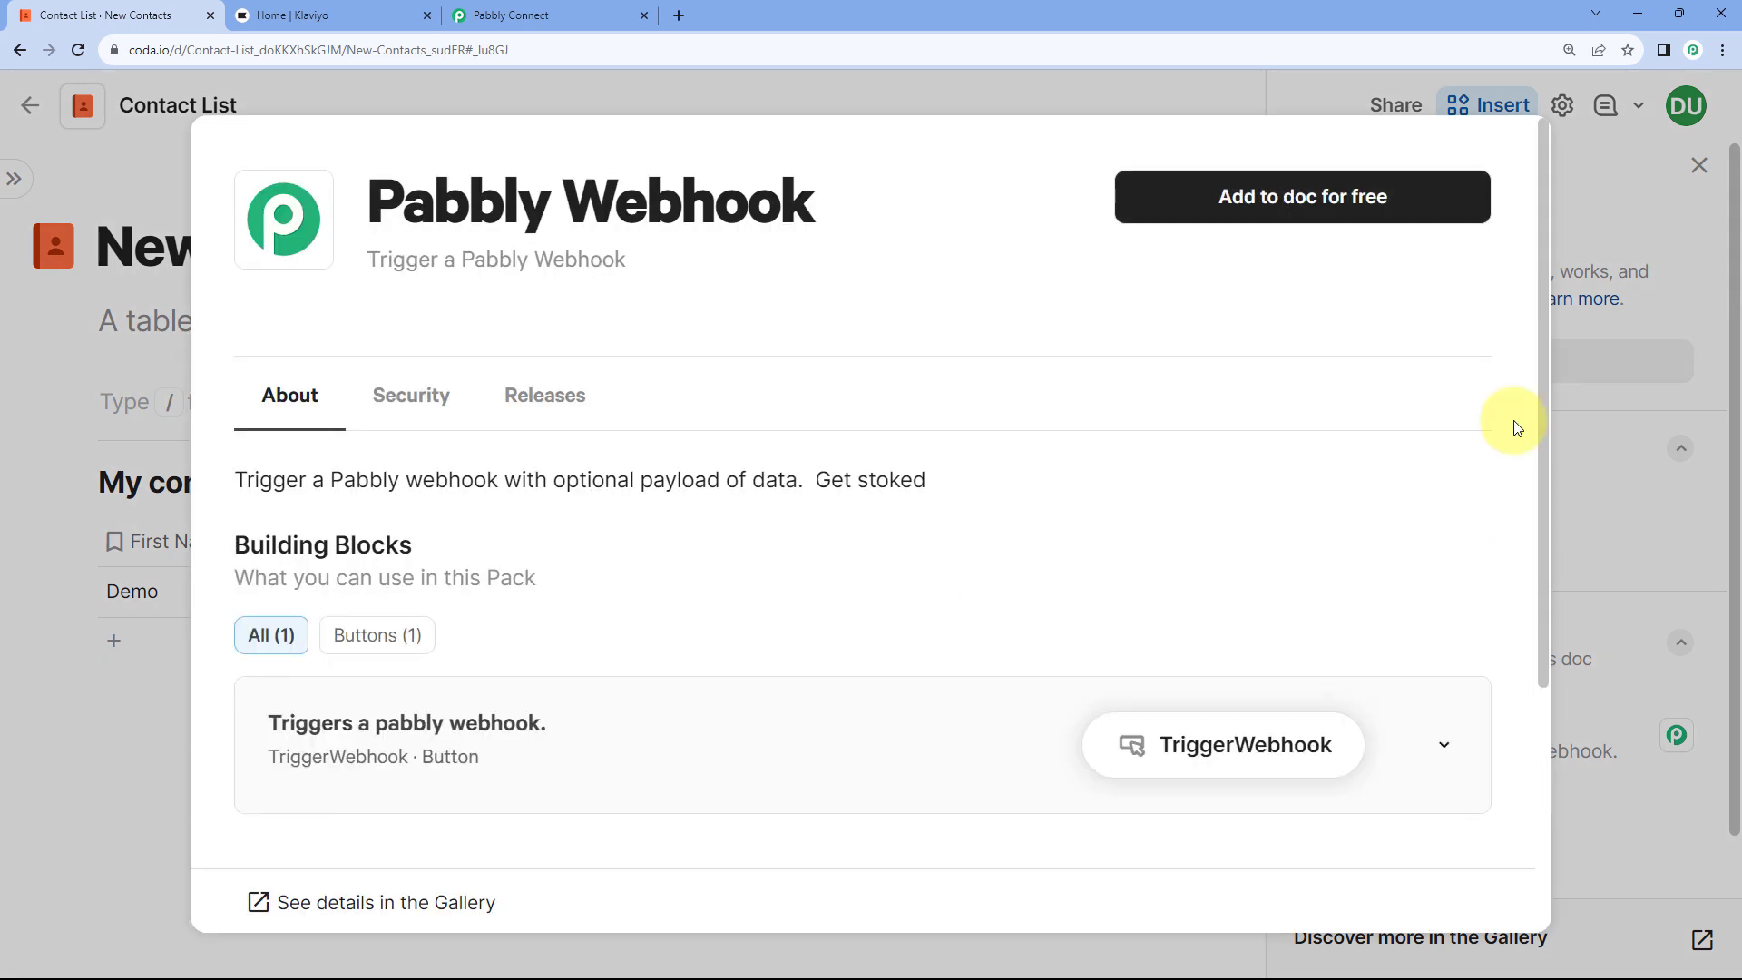
pyautogui.click(1251, 208)
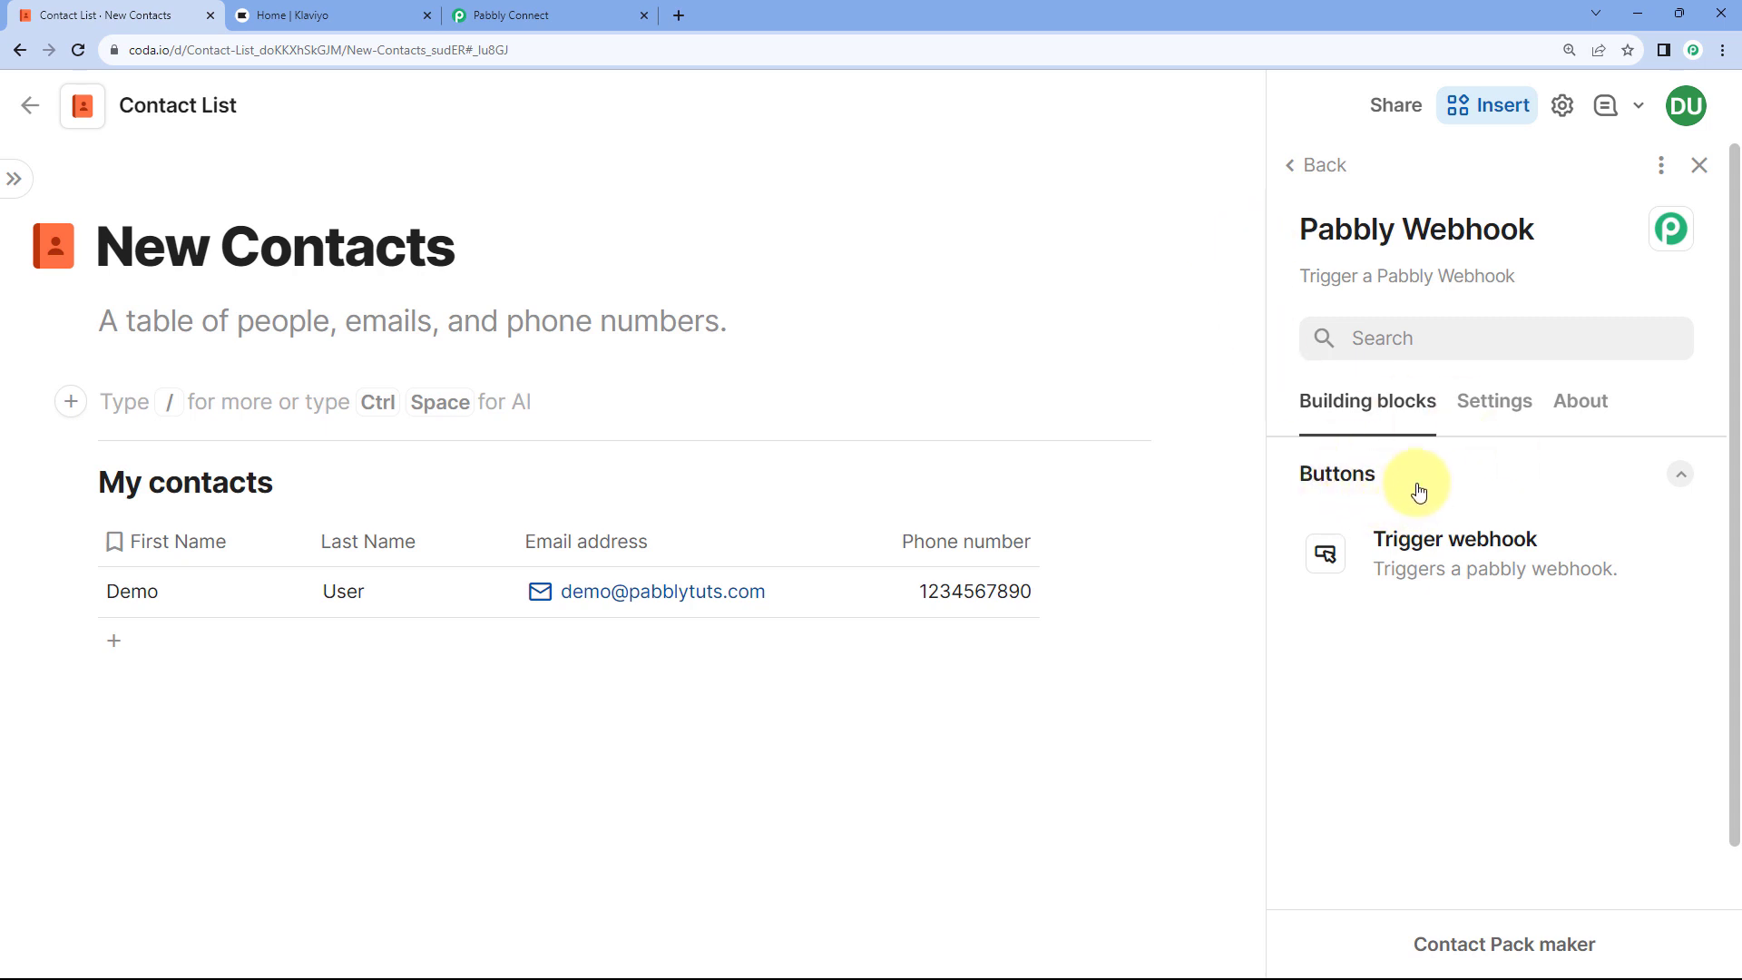
pyautogui.click(1698, 166)
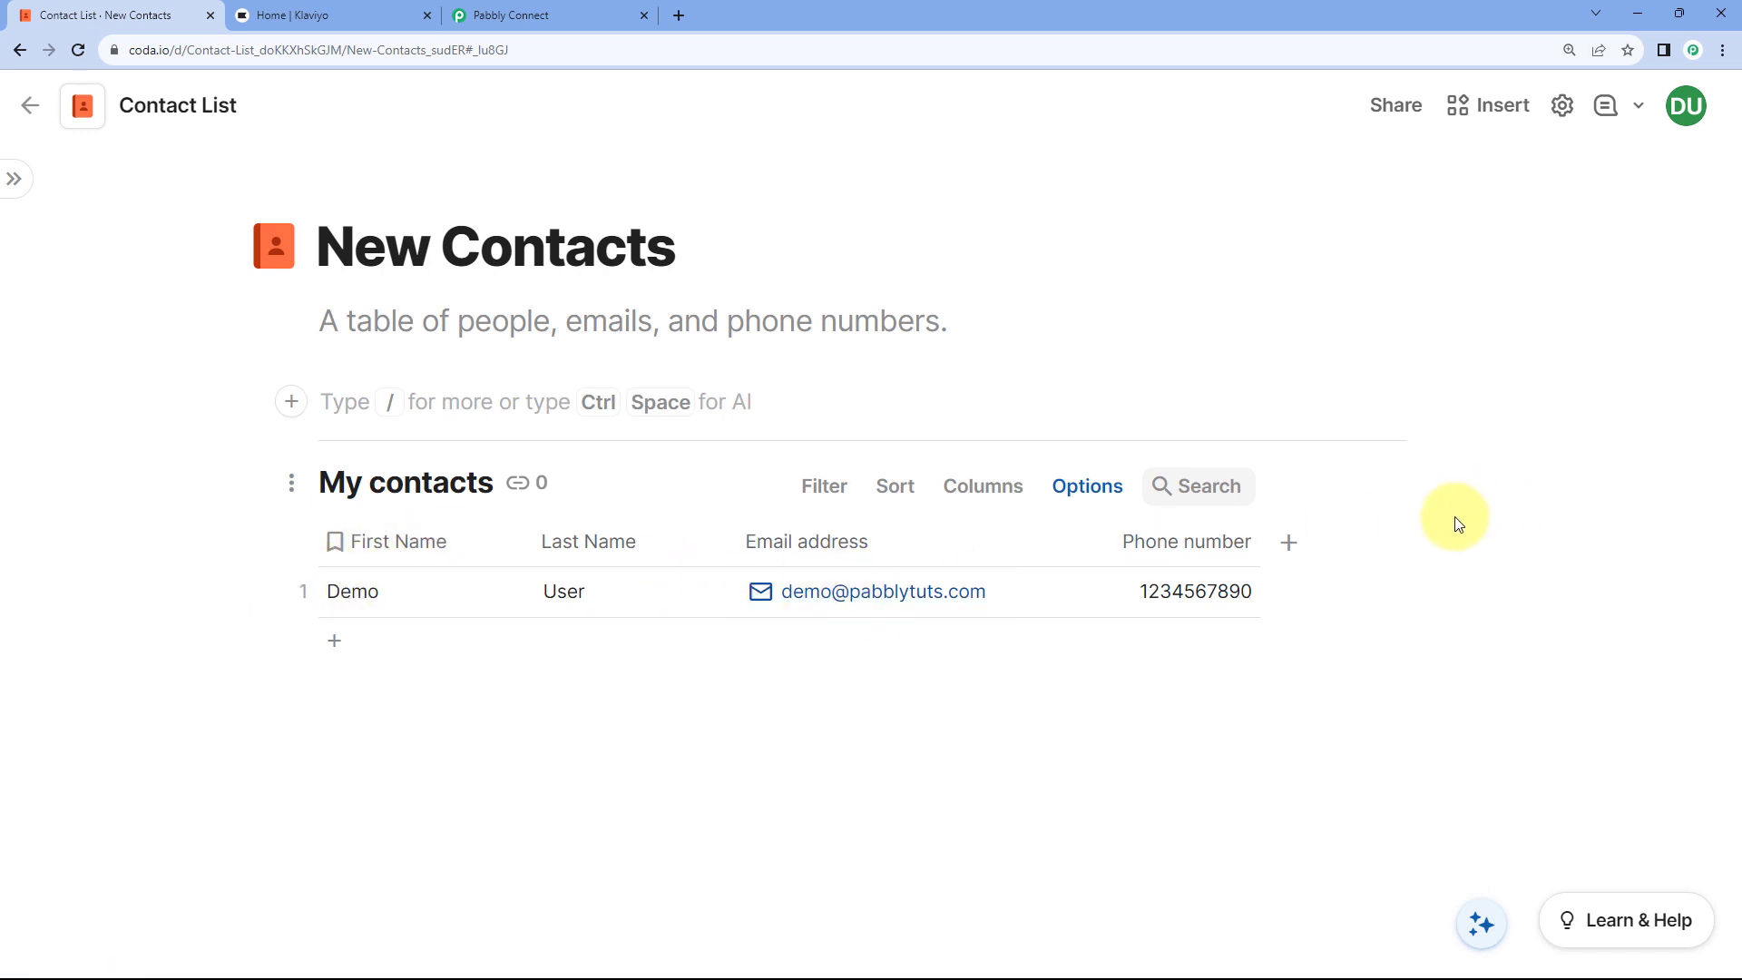
# Step: Add a blank Column 5 after Phone number in the My contacts table
pyautogui.click(717, 666)
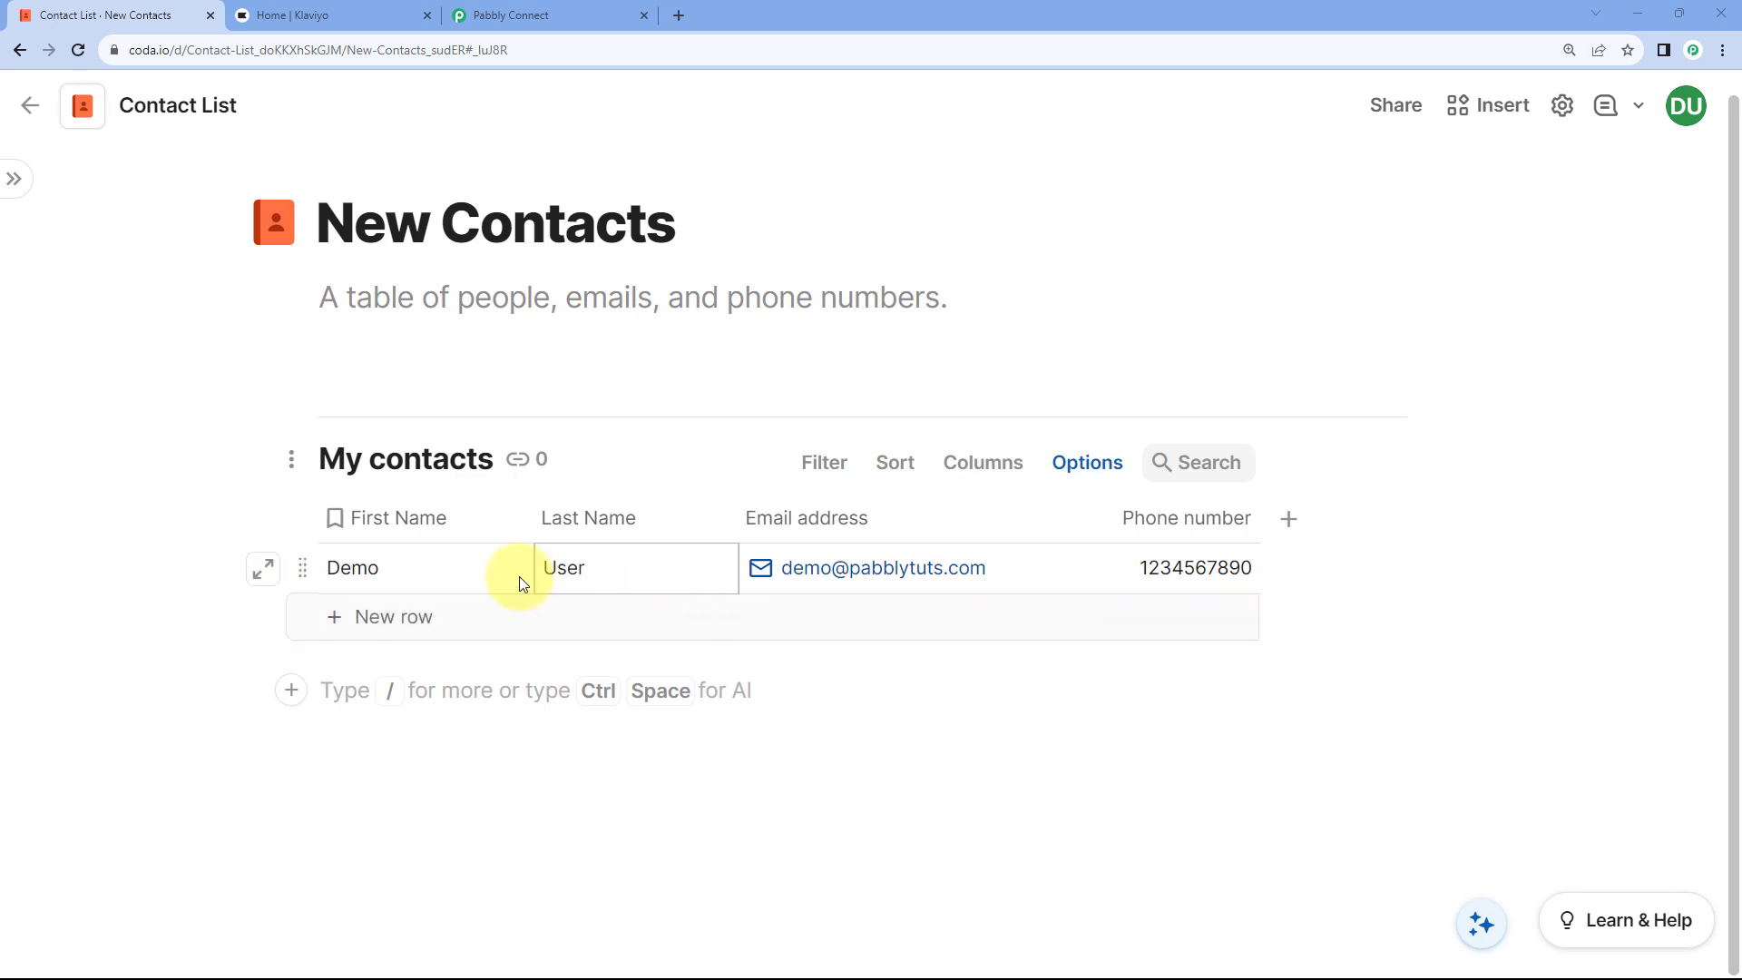
pyautogui.click(535, 15)
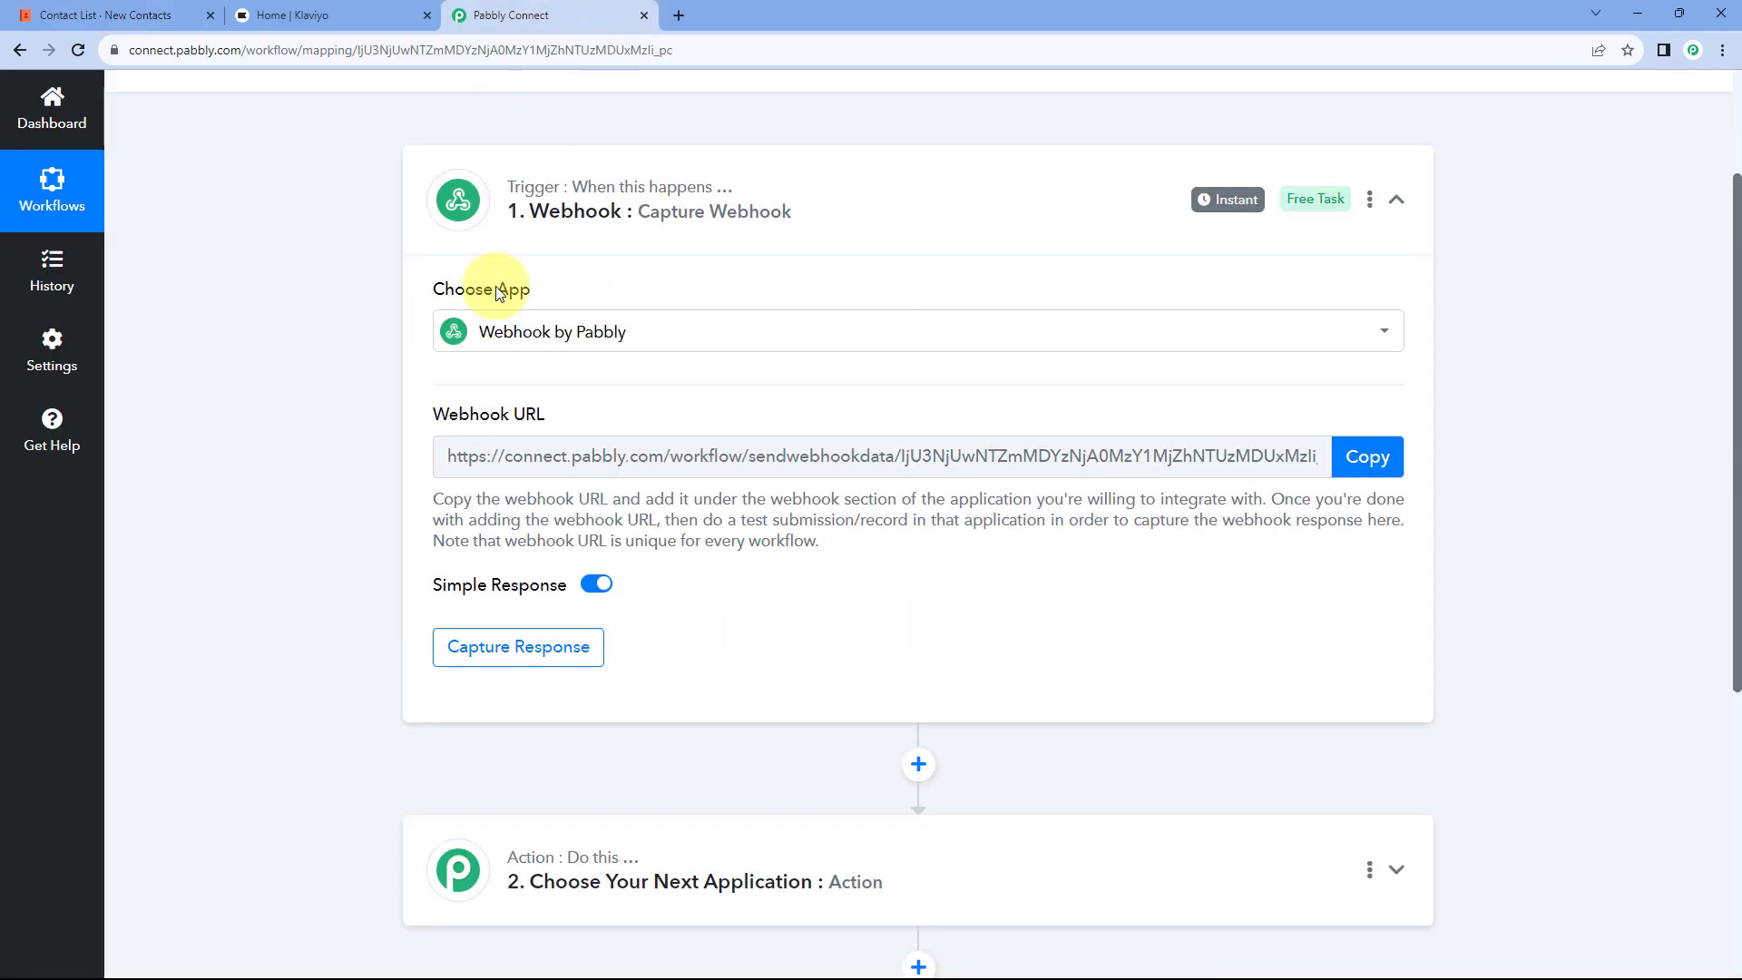
pyautogui.click(63, 9)
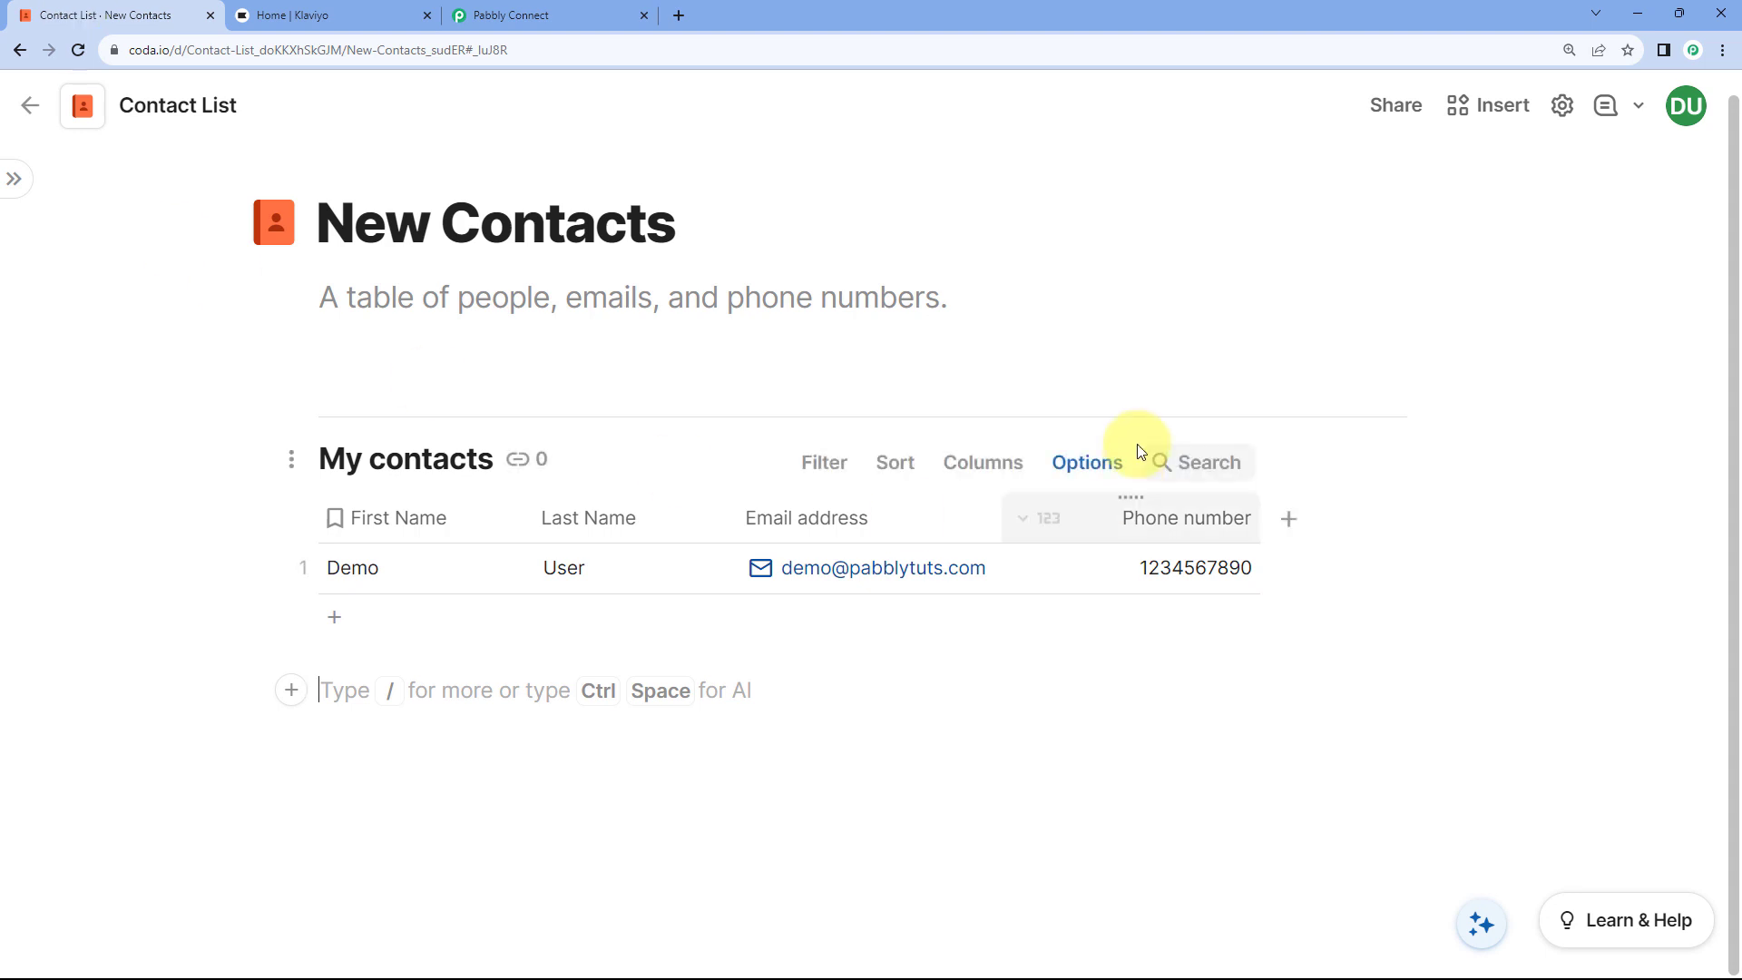
pyautogui.click(1290, 523)
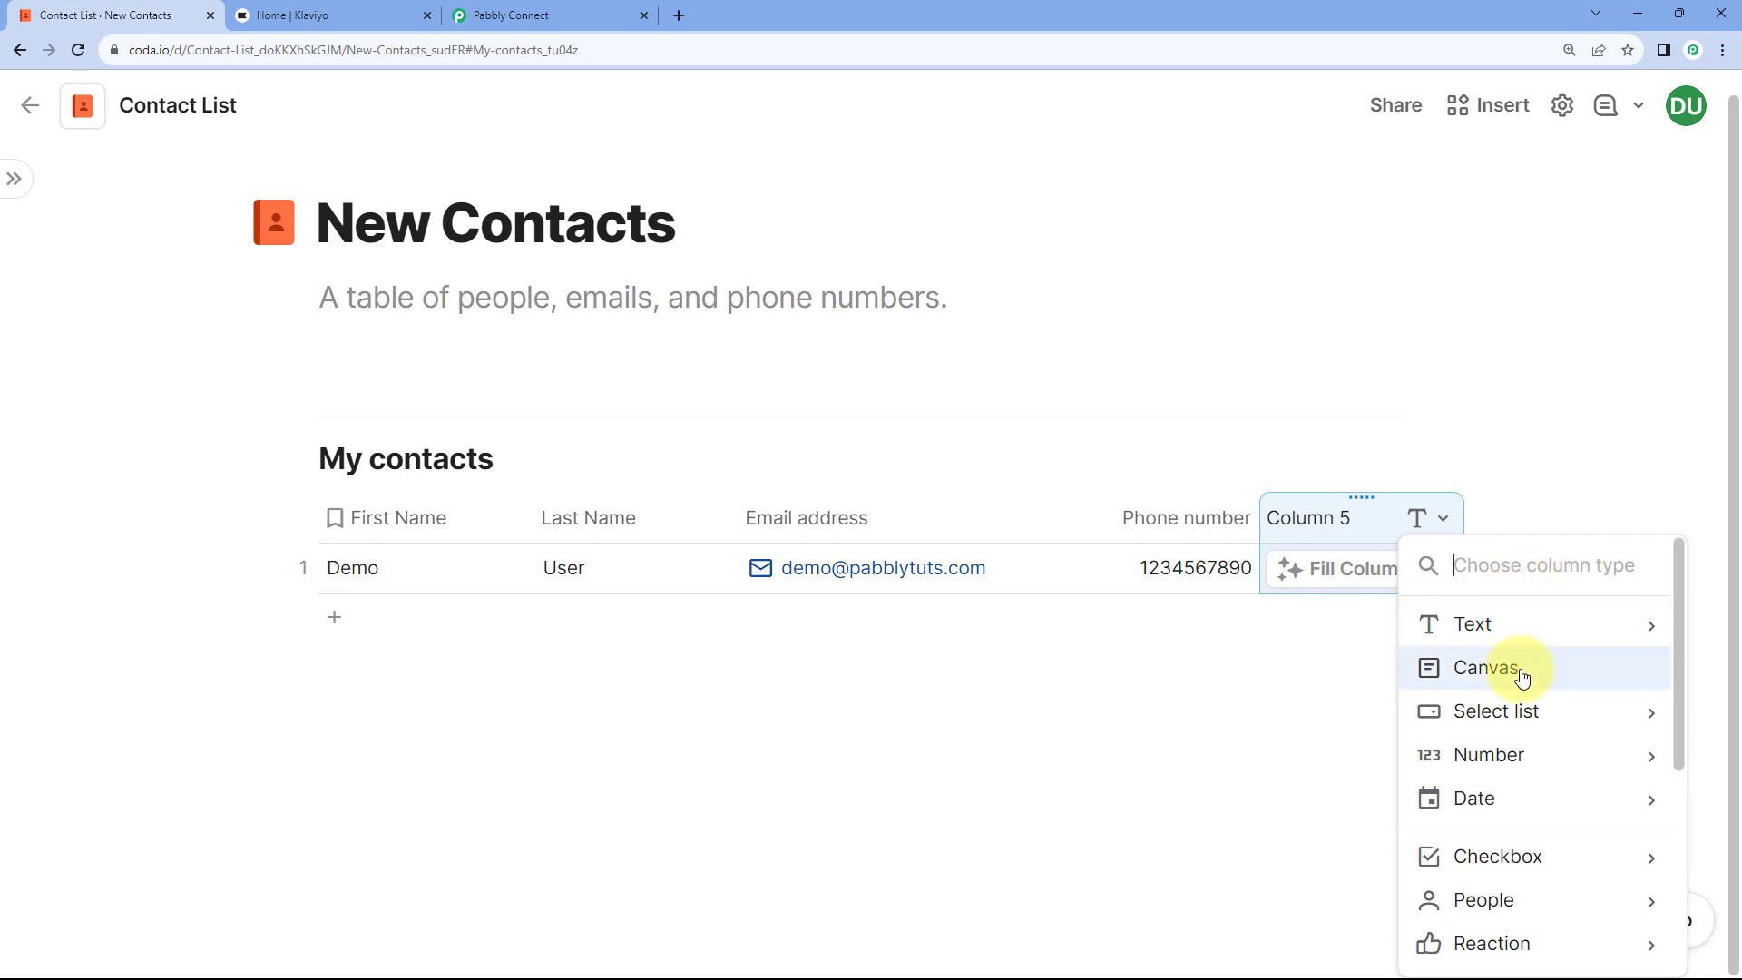
# Step: Make the new column a Pabbly Webhook TriggerWebhook button labelled 'Trigger webhook'
pyautogui.scroll(-4, 1522, 676)
pyautogui.moveTo(1521, 665)
pyautogui.moveTo(1510, 778)
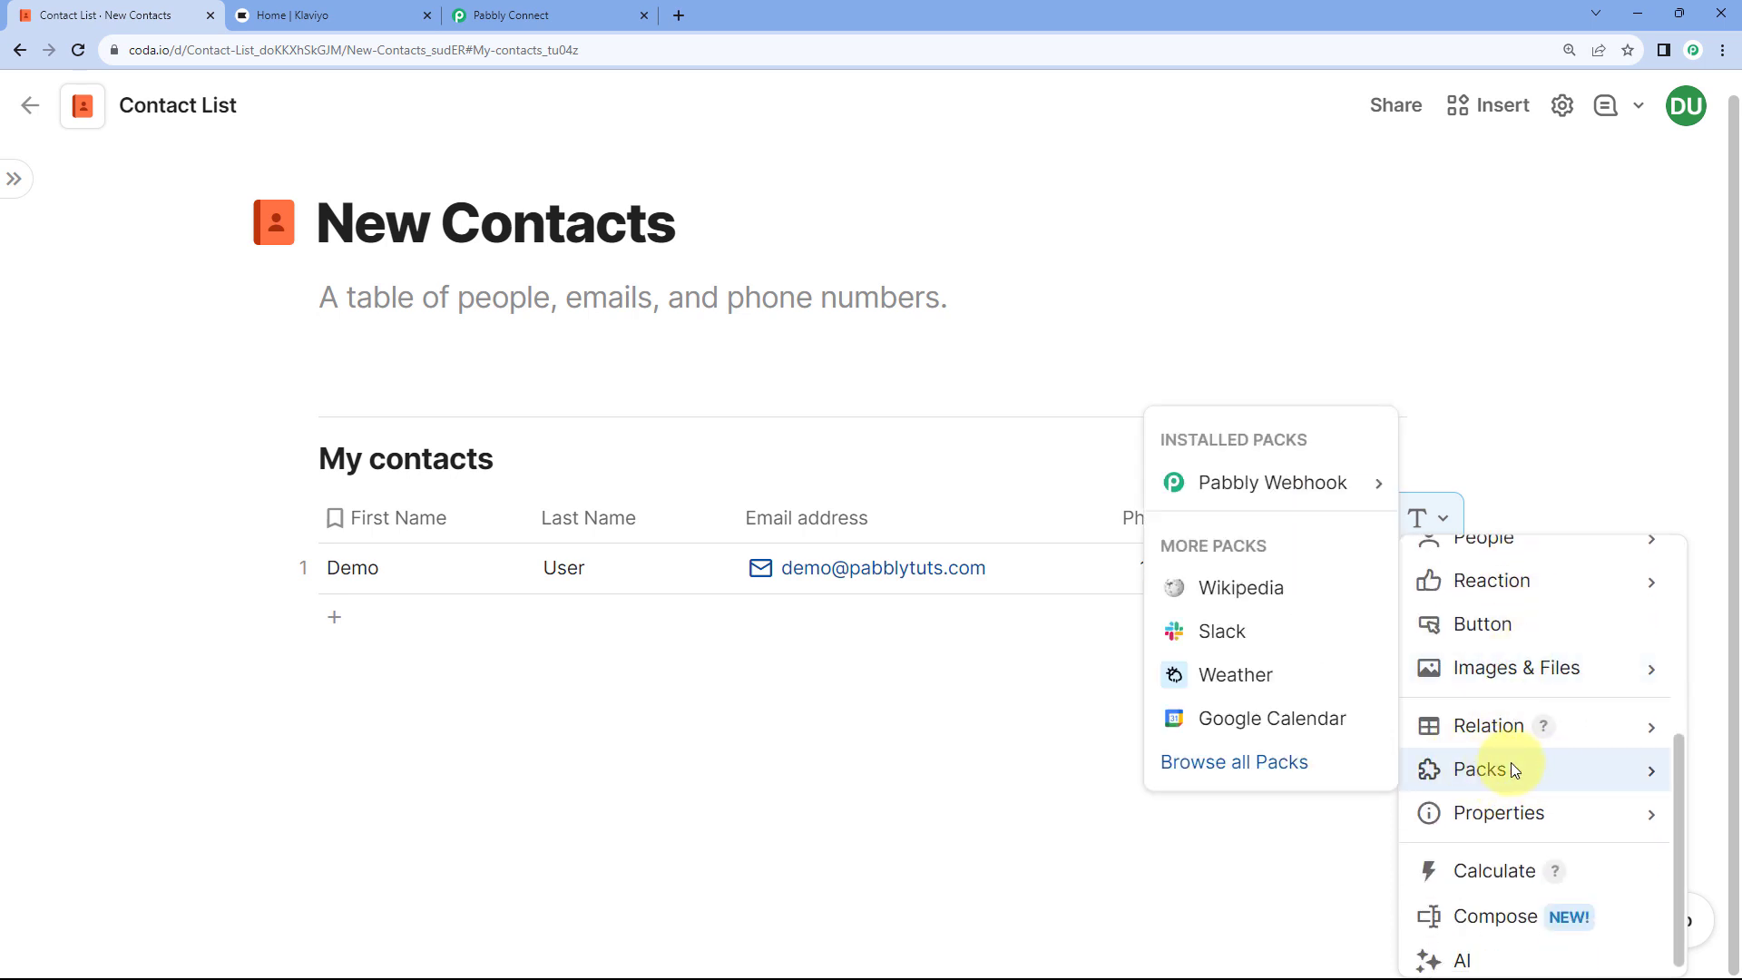
pyautogui.moveTo(1225, 499)
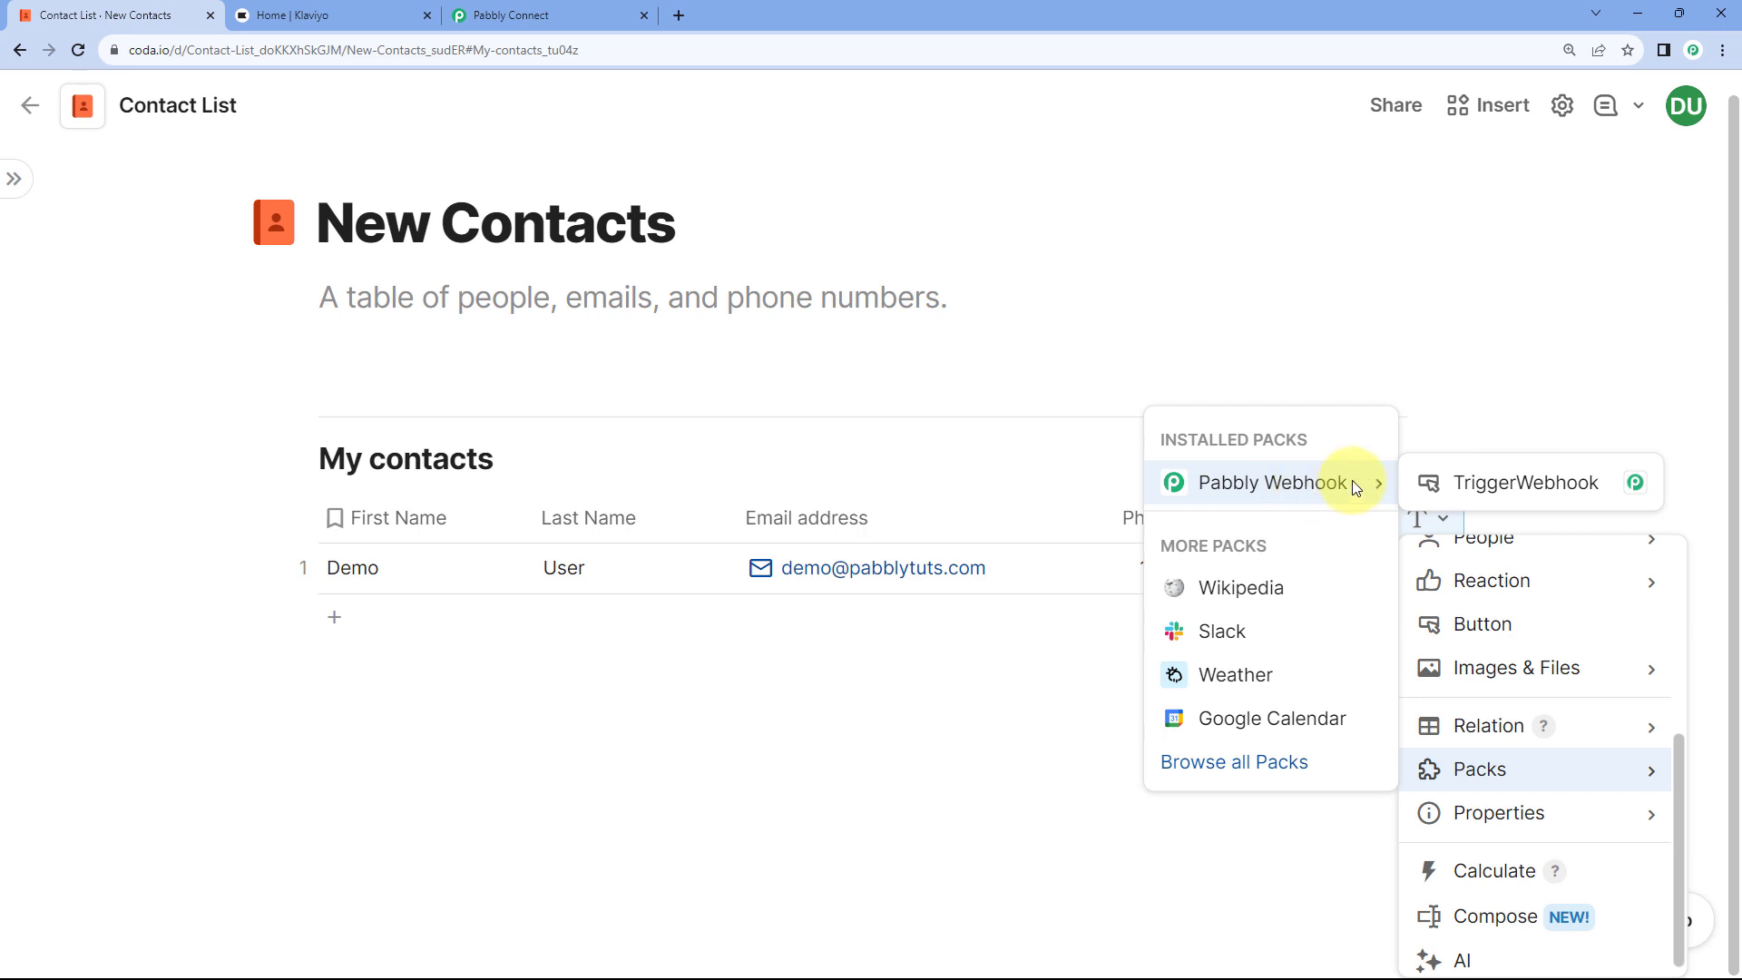
pyautogui.click(1511, 487)
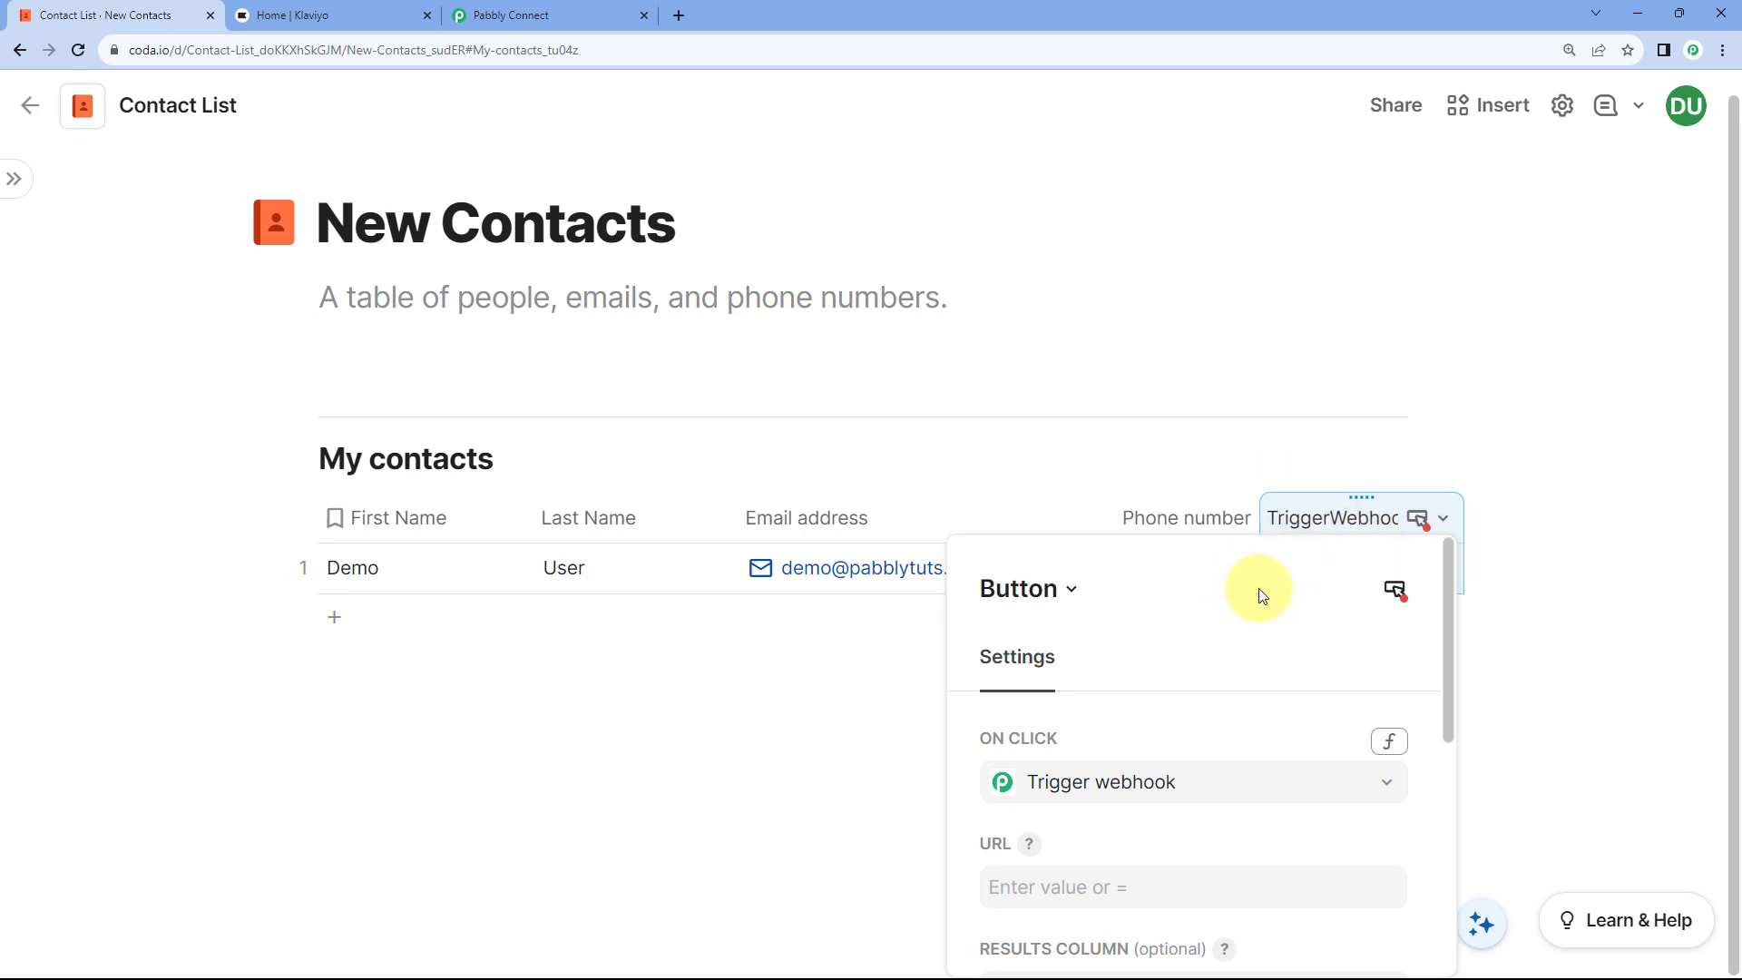
pyautogui.scroll(-2, 1146, 567)
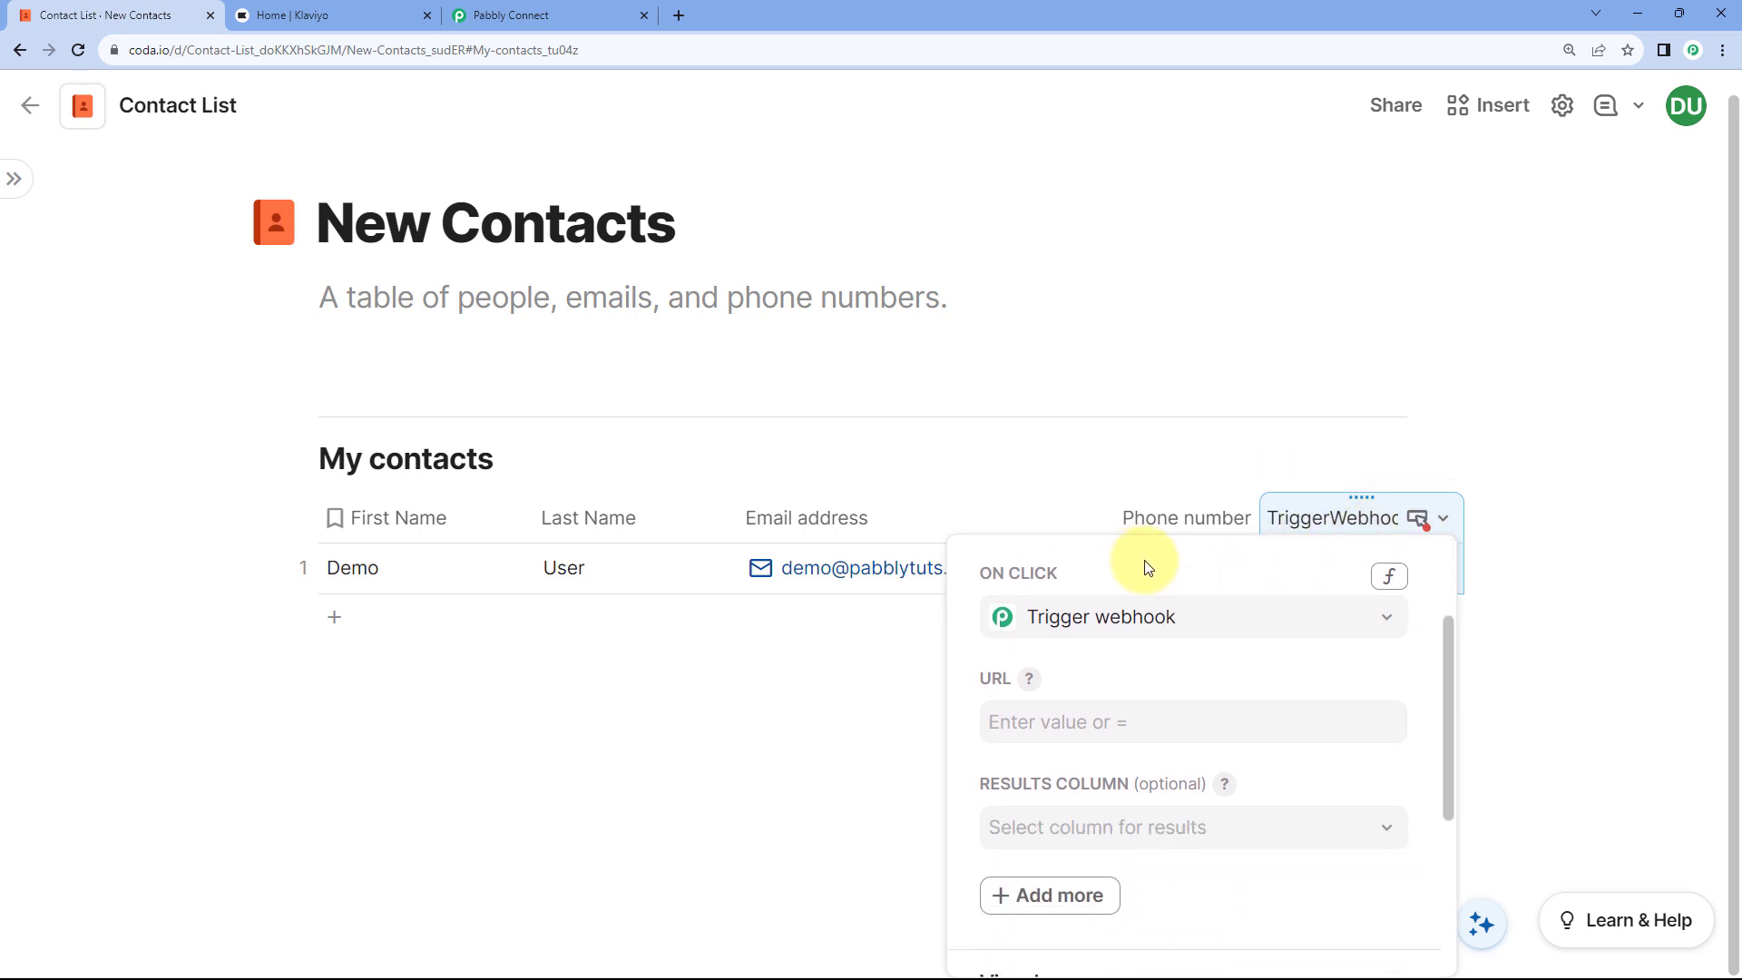
pyautogui.scroll(2, 1146, 581)
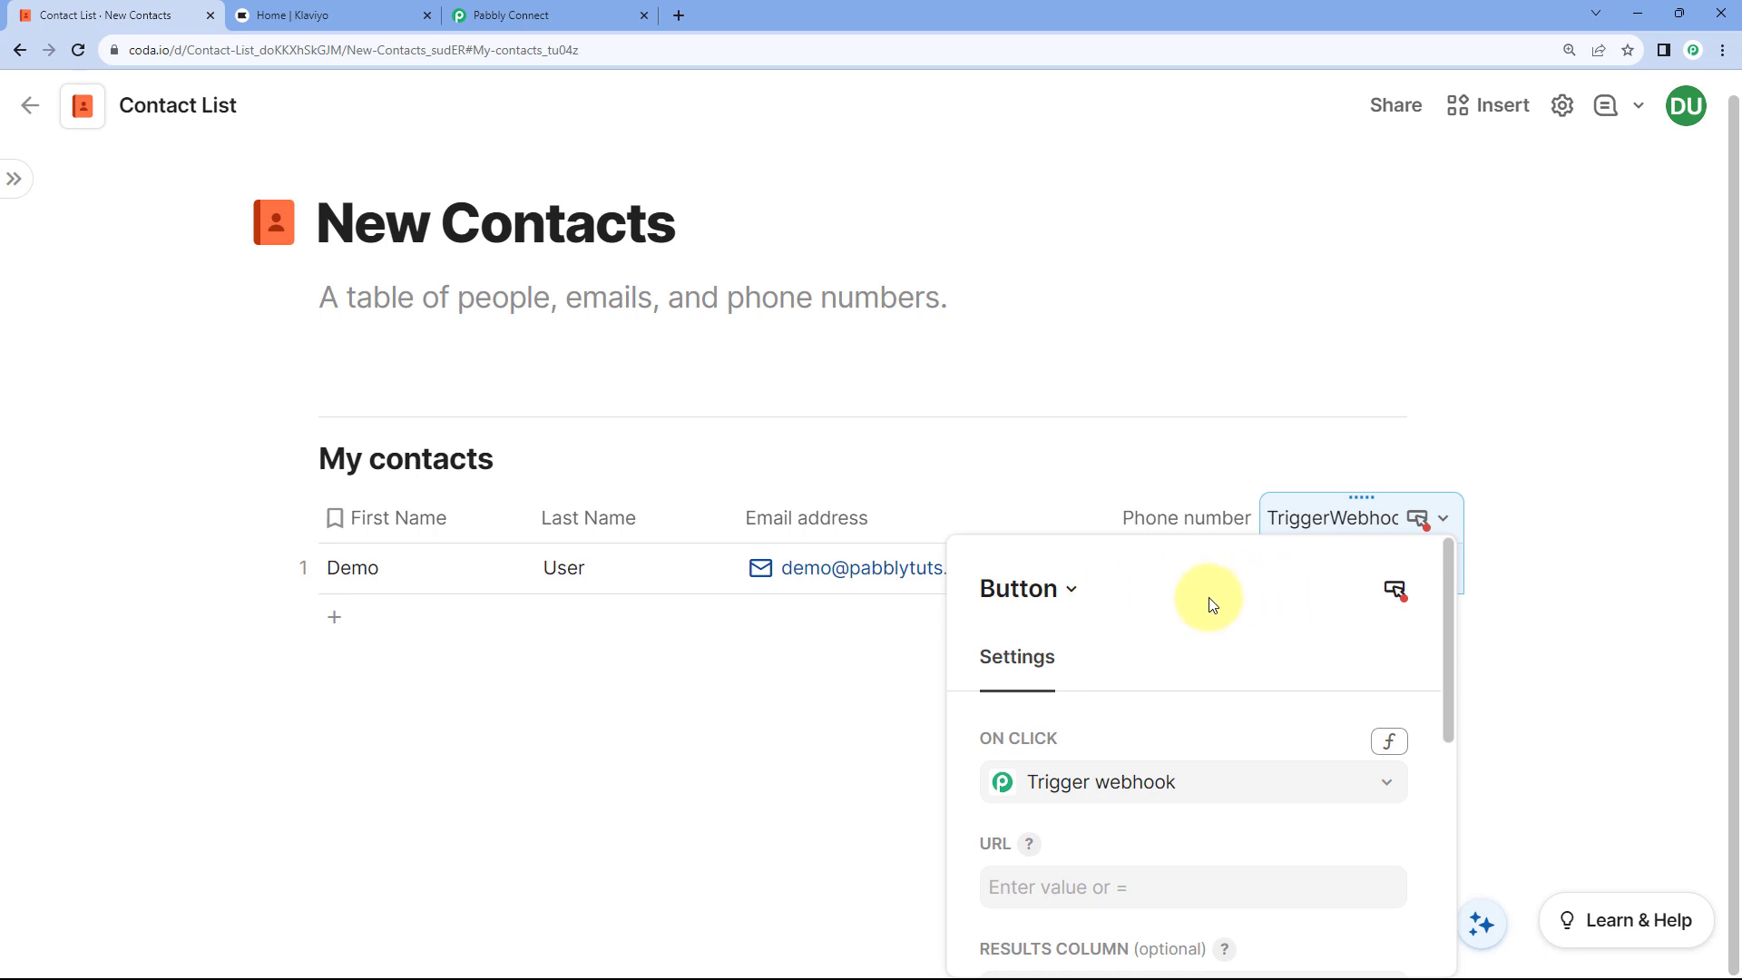
pyautogui.scroll(-1, 1170, 599)
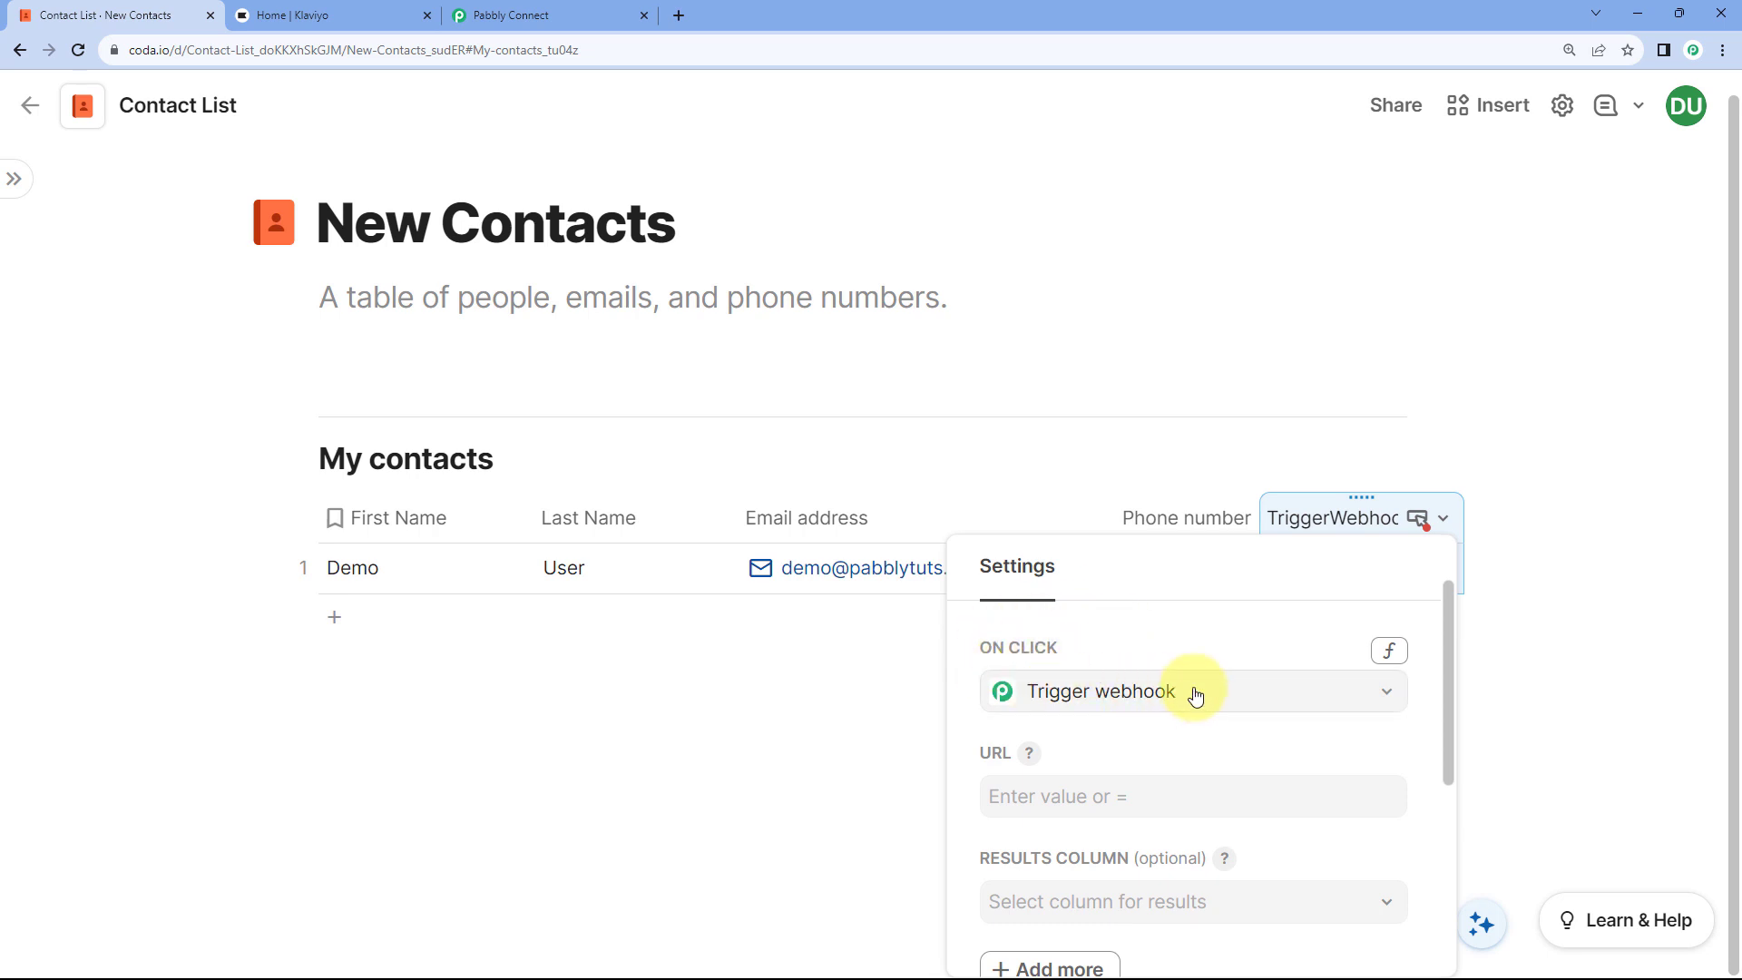
pyautogui.scroll(-1, 1207, 623)
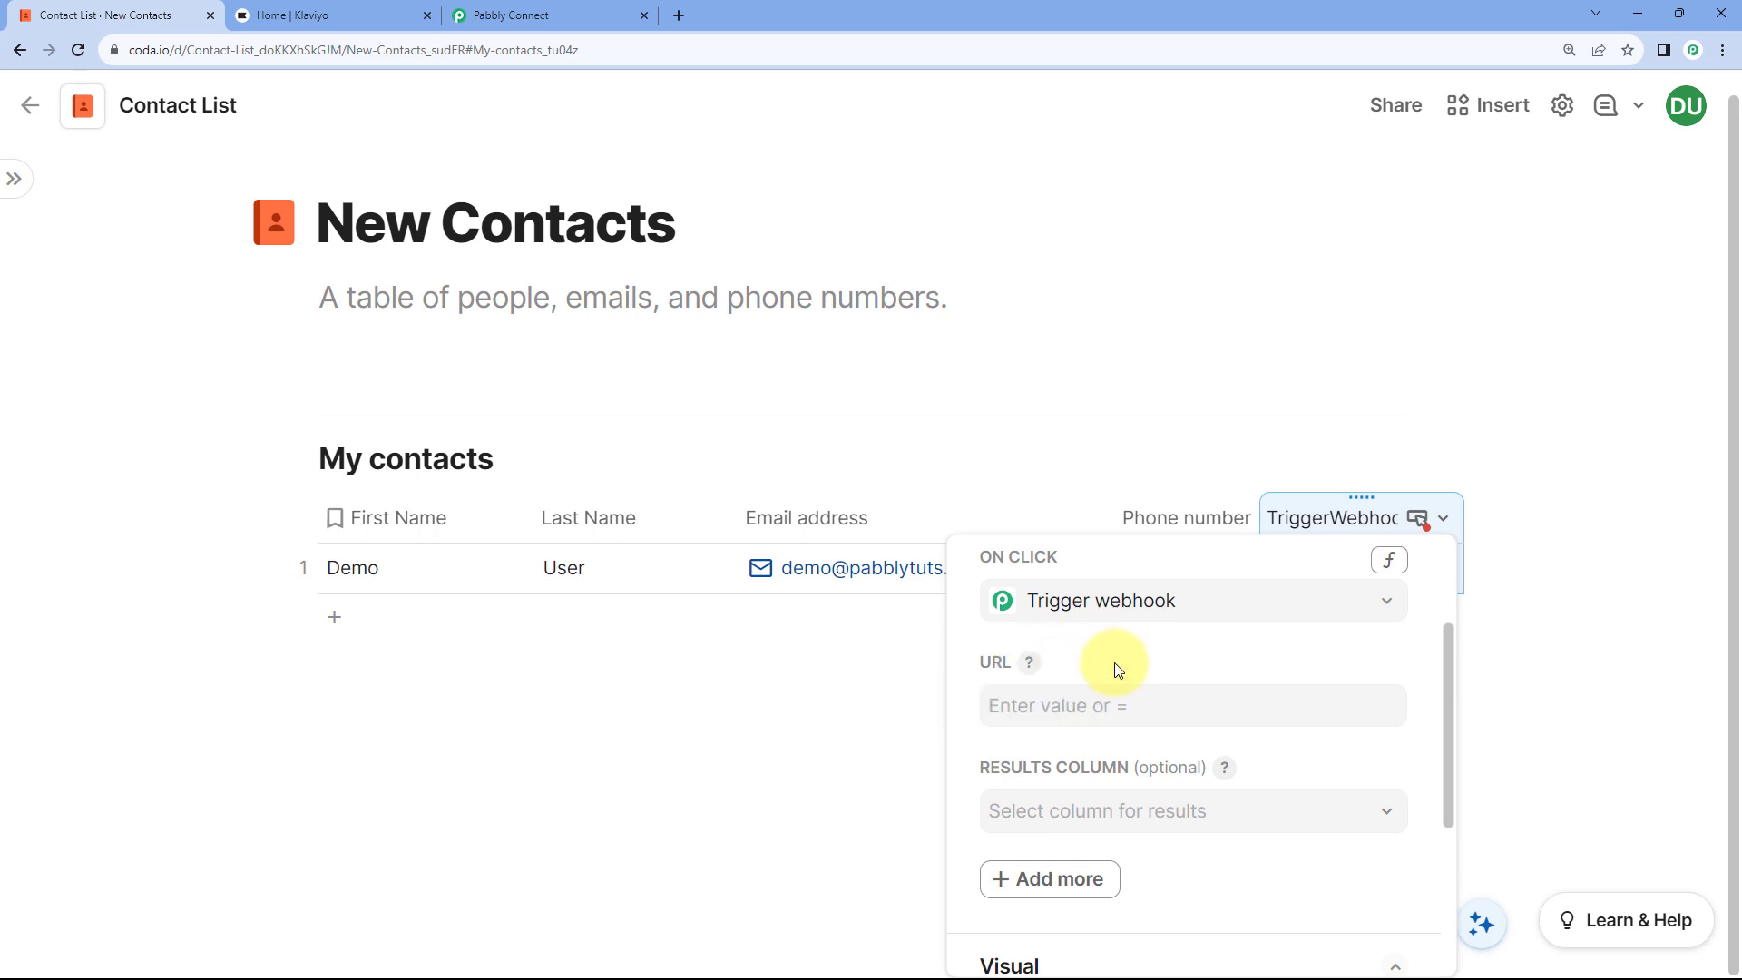
pyautogui.click(574, 15)
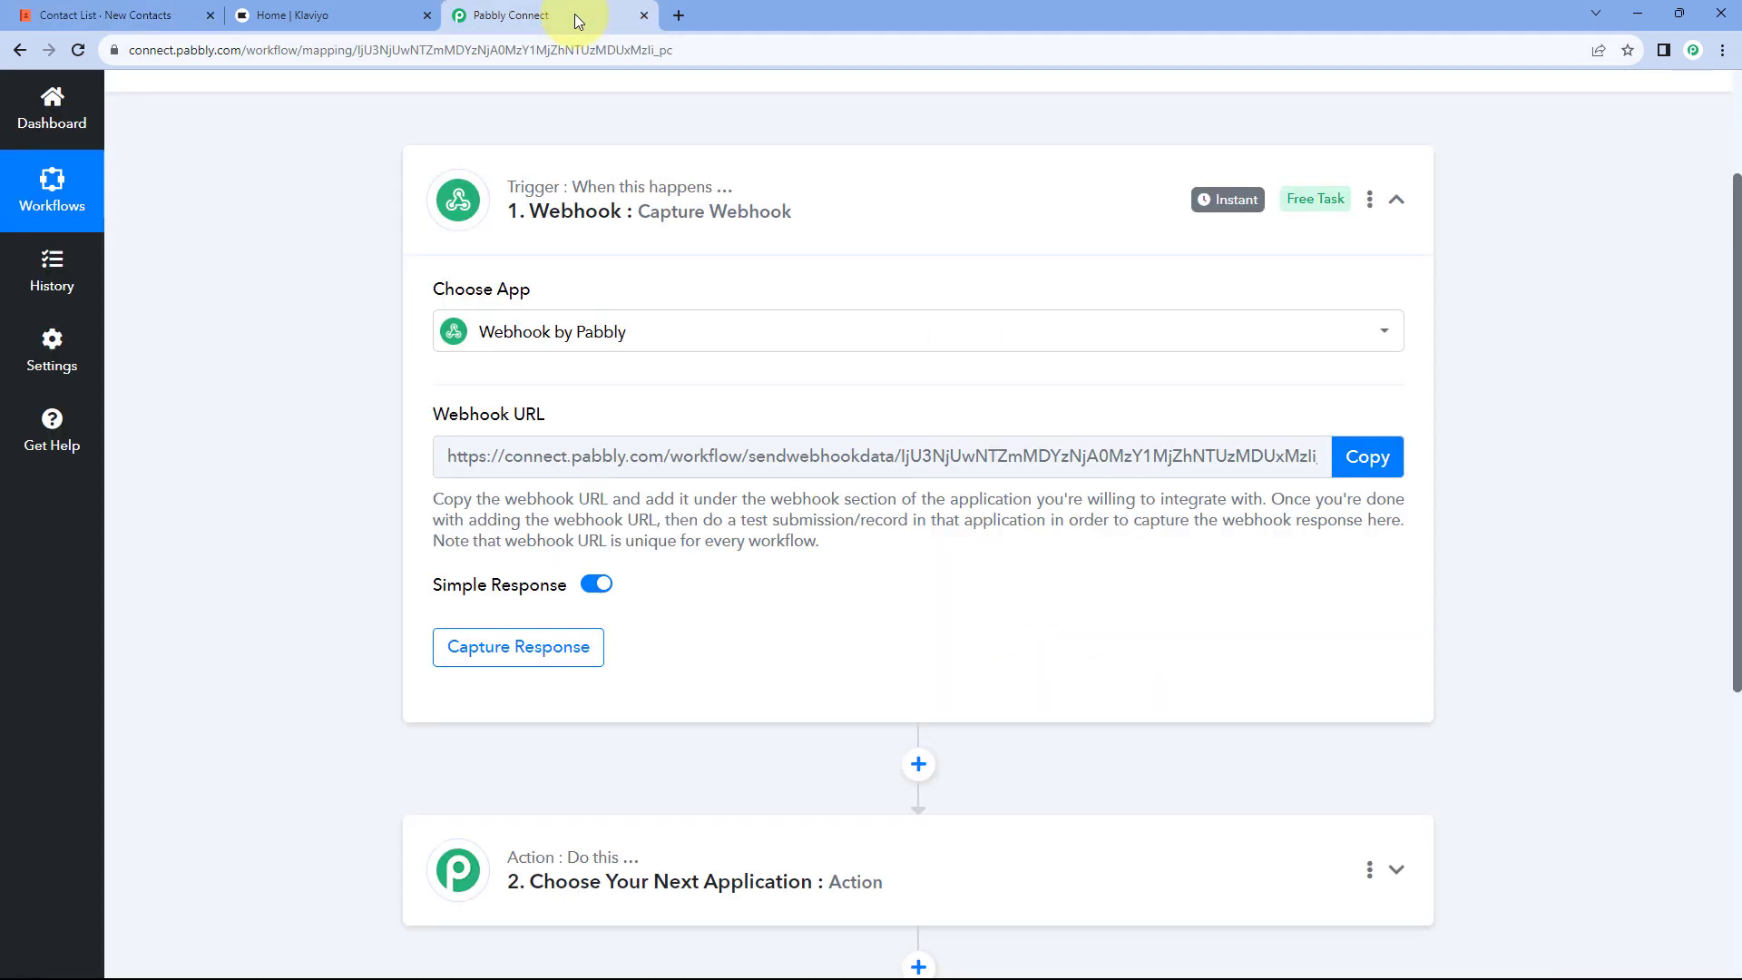
# Step: Copy the Pabbly webhook URL and paste it into the TriggerWebhook button's URL setting
pyautogui.click(1355, 456)
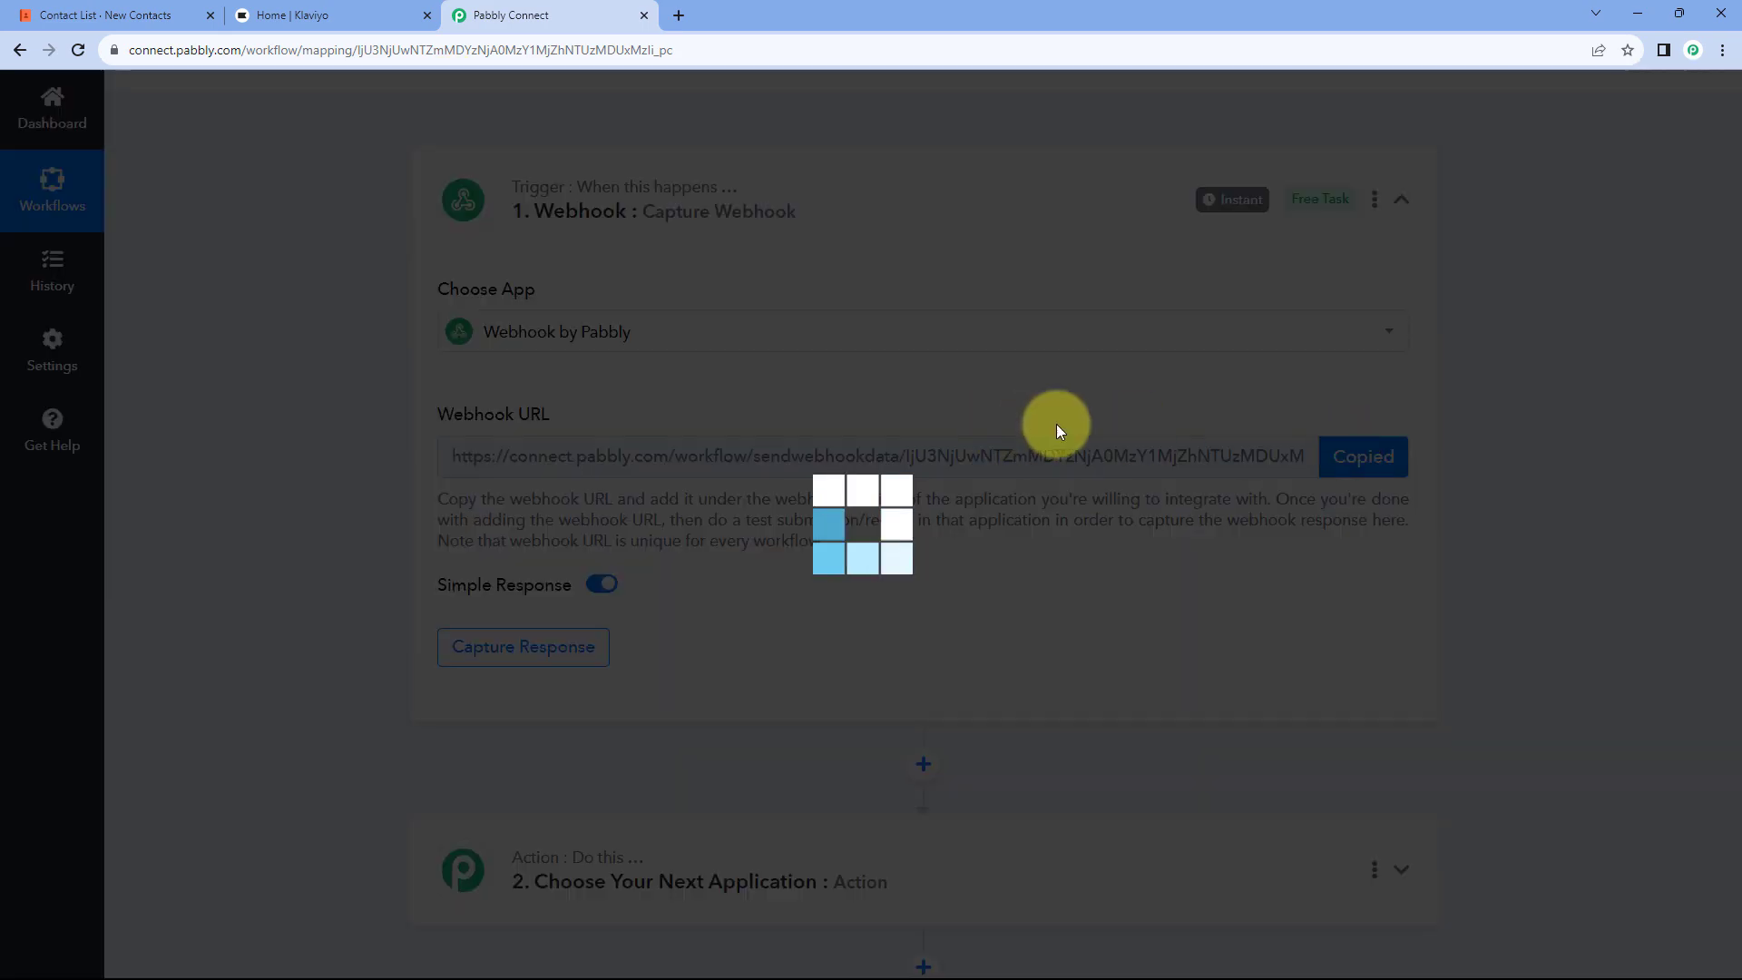
pyautogui.click(80, 7)
pyautogui.click(1019, 706)
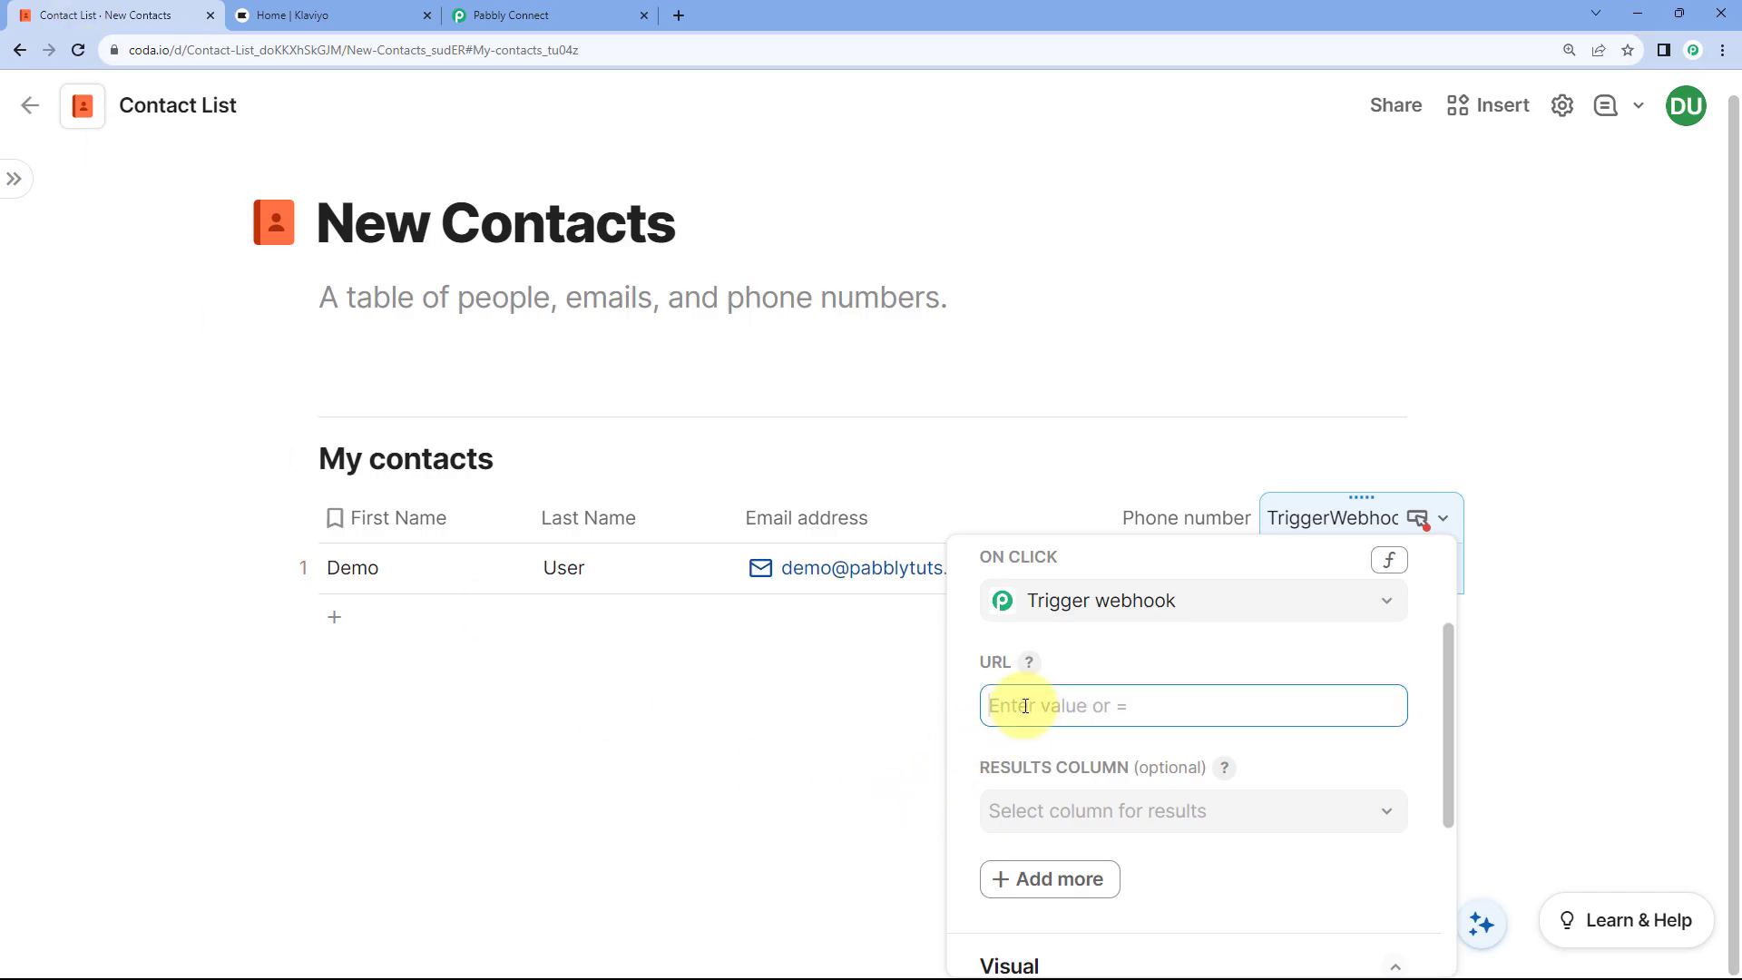
pyautogui.rightClick(1022, 701)
pyautogui.click(1089, 558)
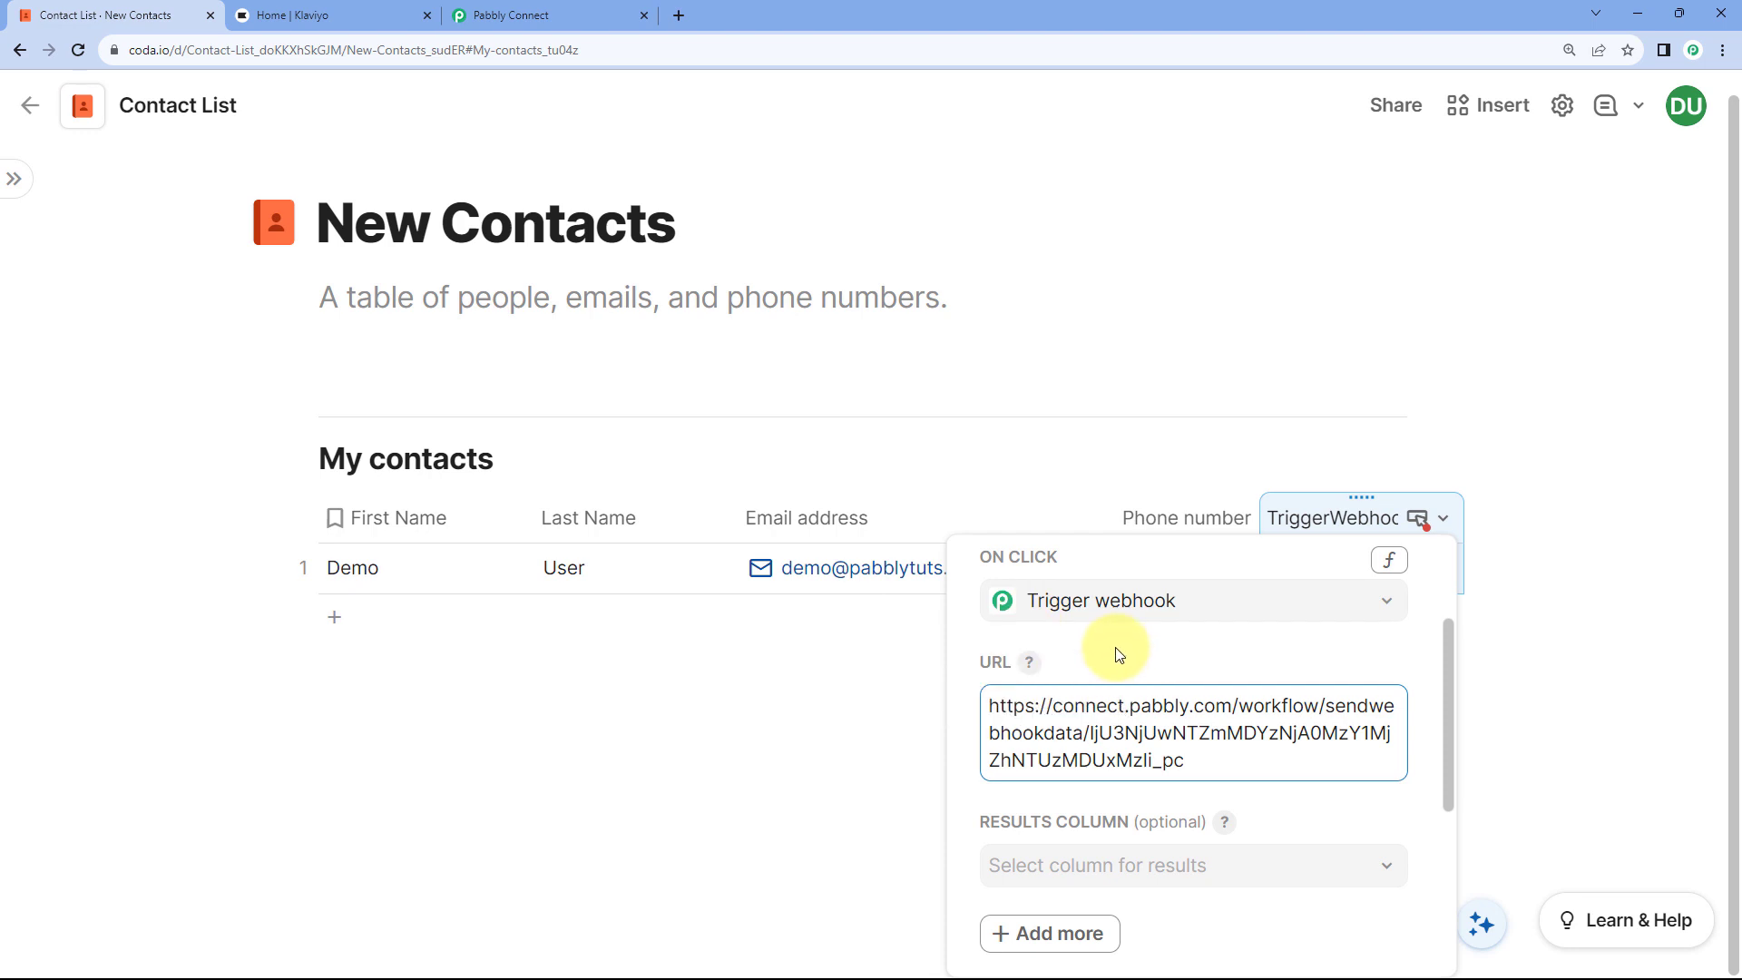
pyautogui.scroll(-1, 1196, 661)
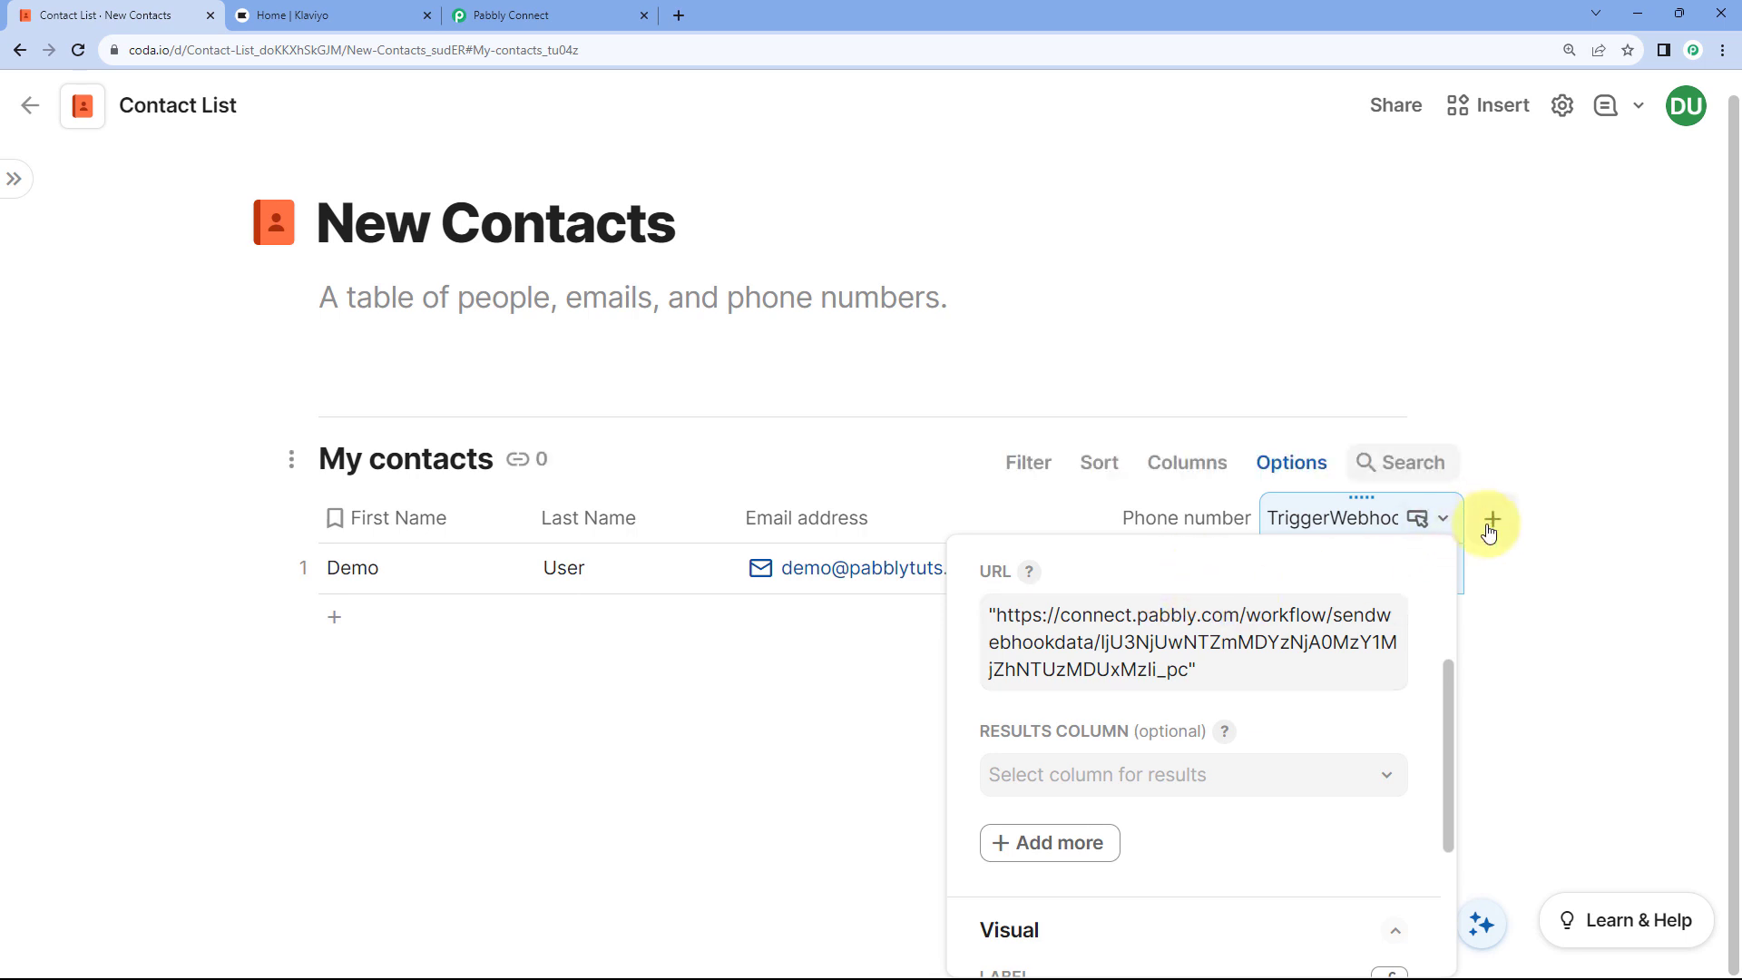
# Step: Add a column named 'Result' after the TriggerWebhook column
pyautogui.click(1491, 522)
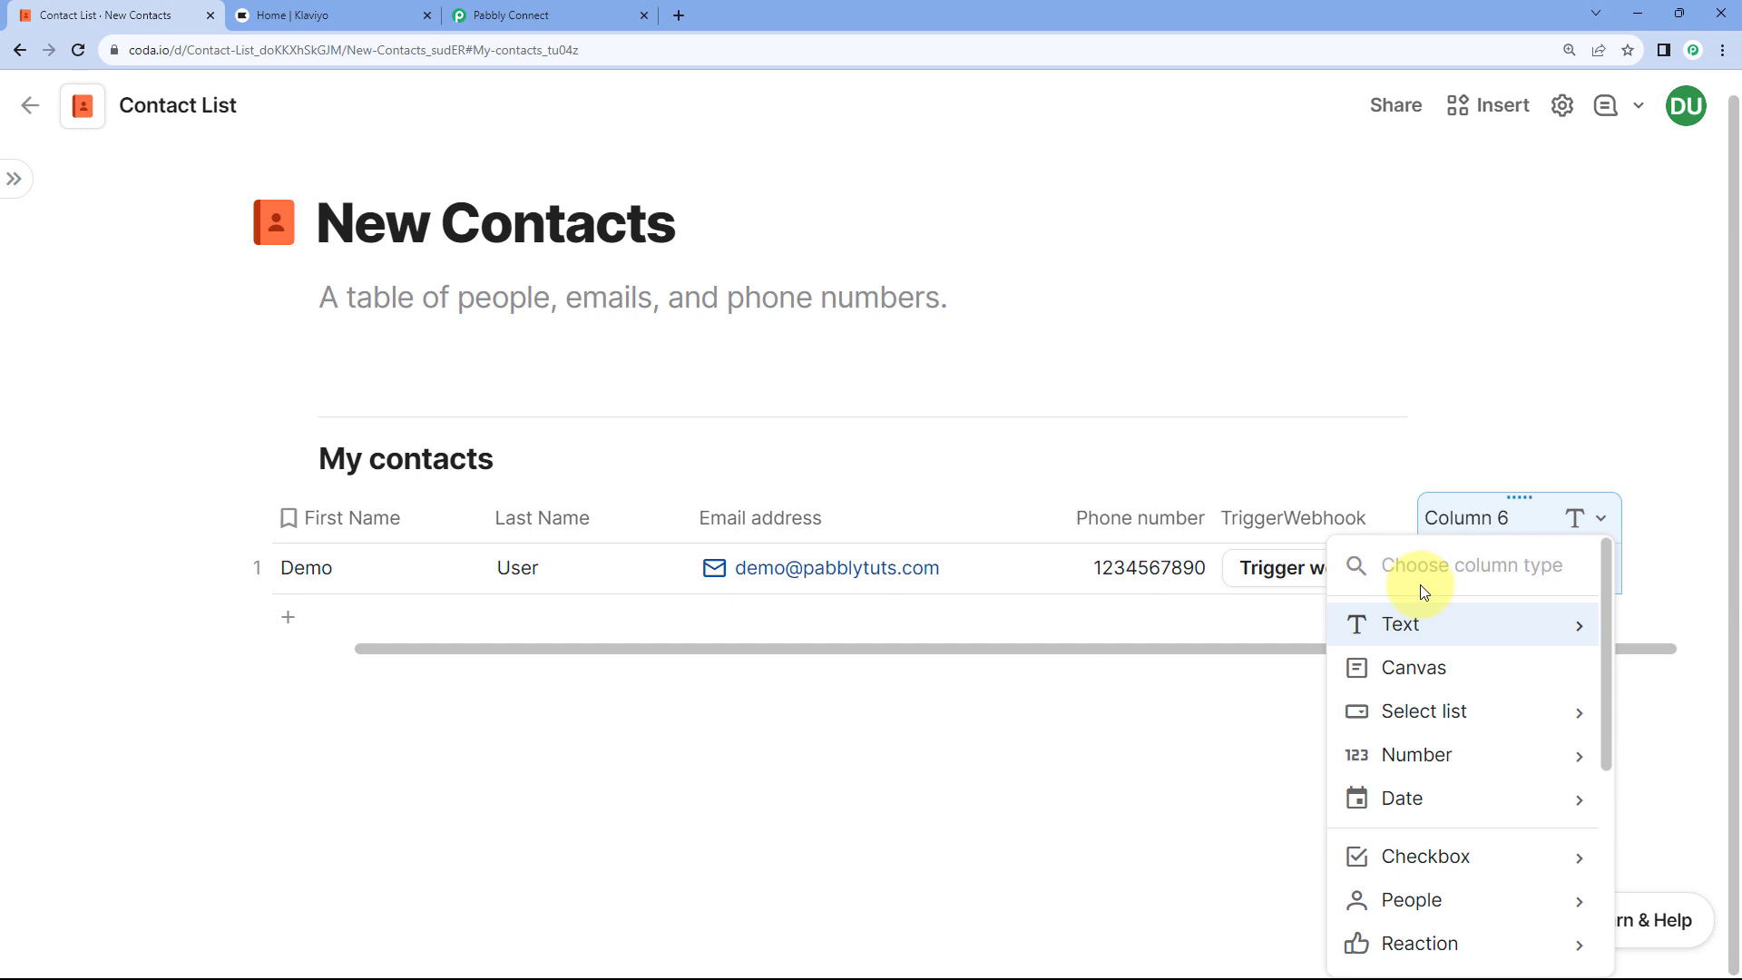
pyautogui.write('Resul')
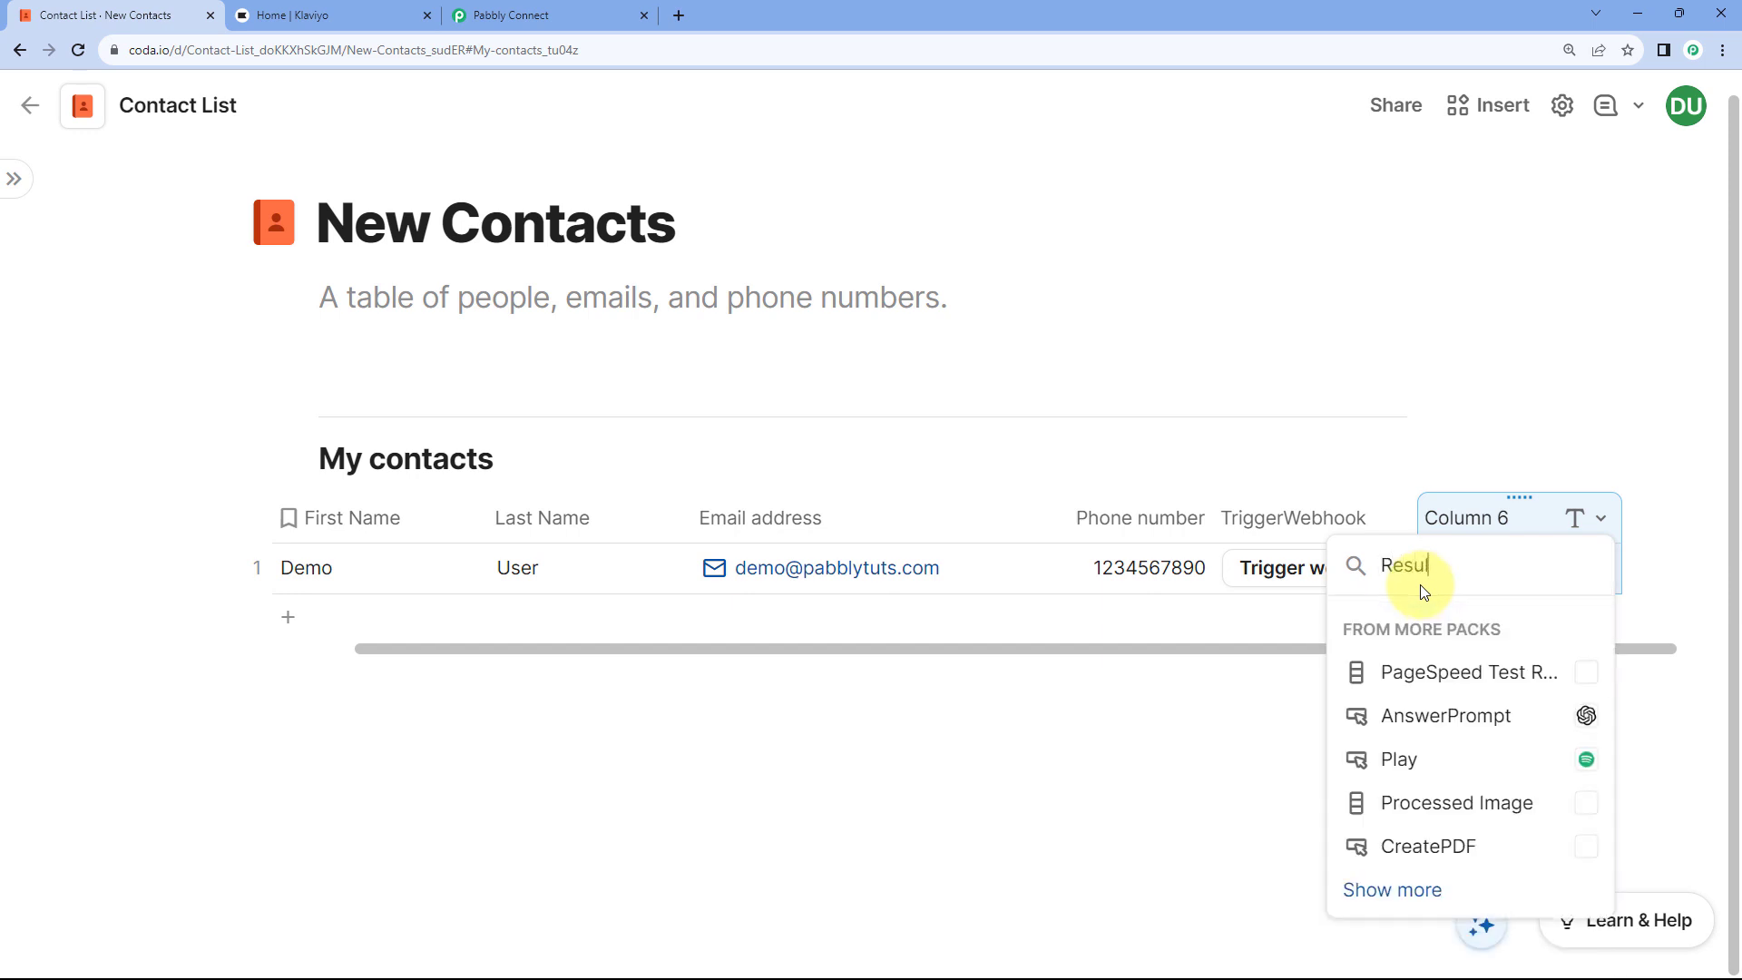
pyautogui.write('t')
pyautogui.press('Return')
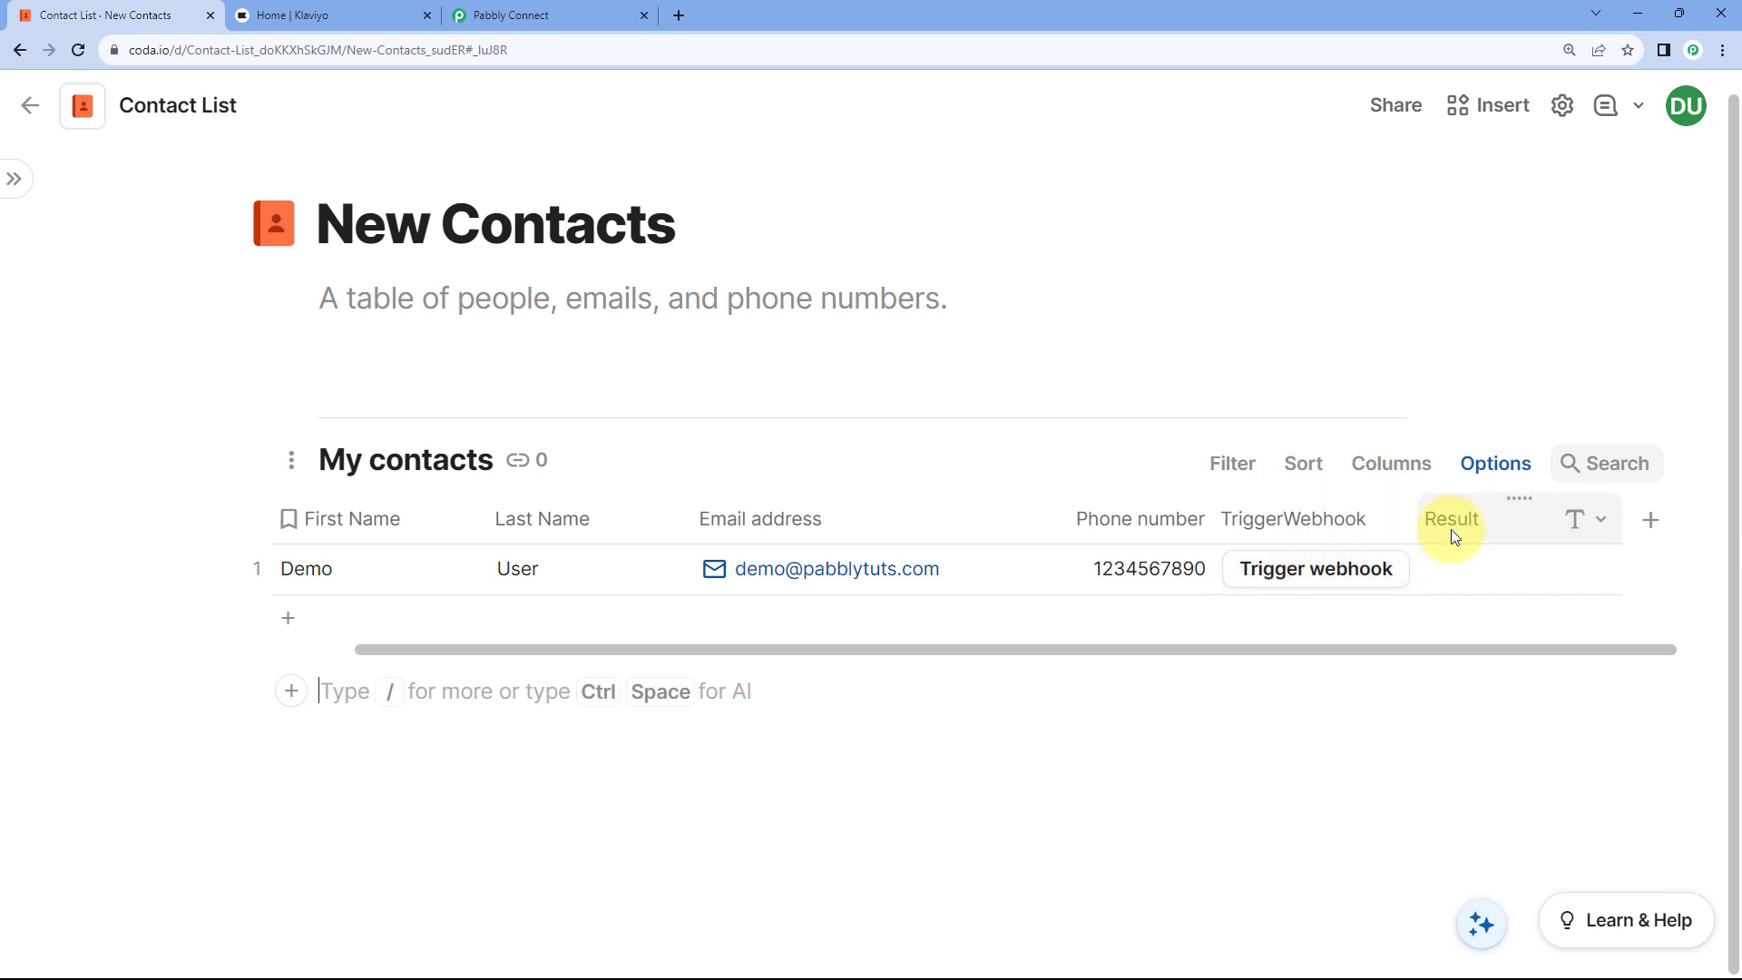
# Step: Set the TriggerWebhook button's Results Column to Result and add an empty Additional options section
pyautogui.click(1332, 522)
pyautogui.moveTo(1352, 551)
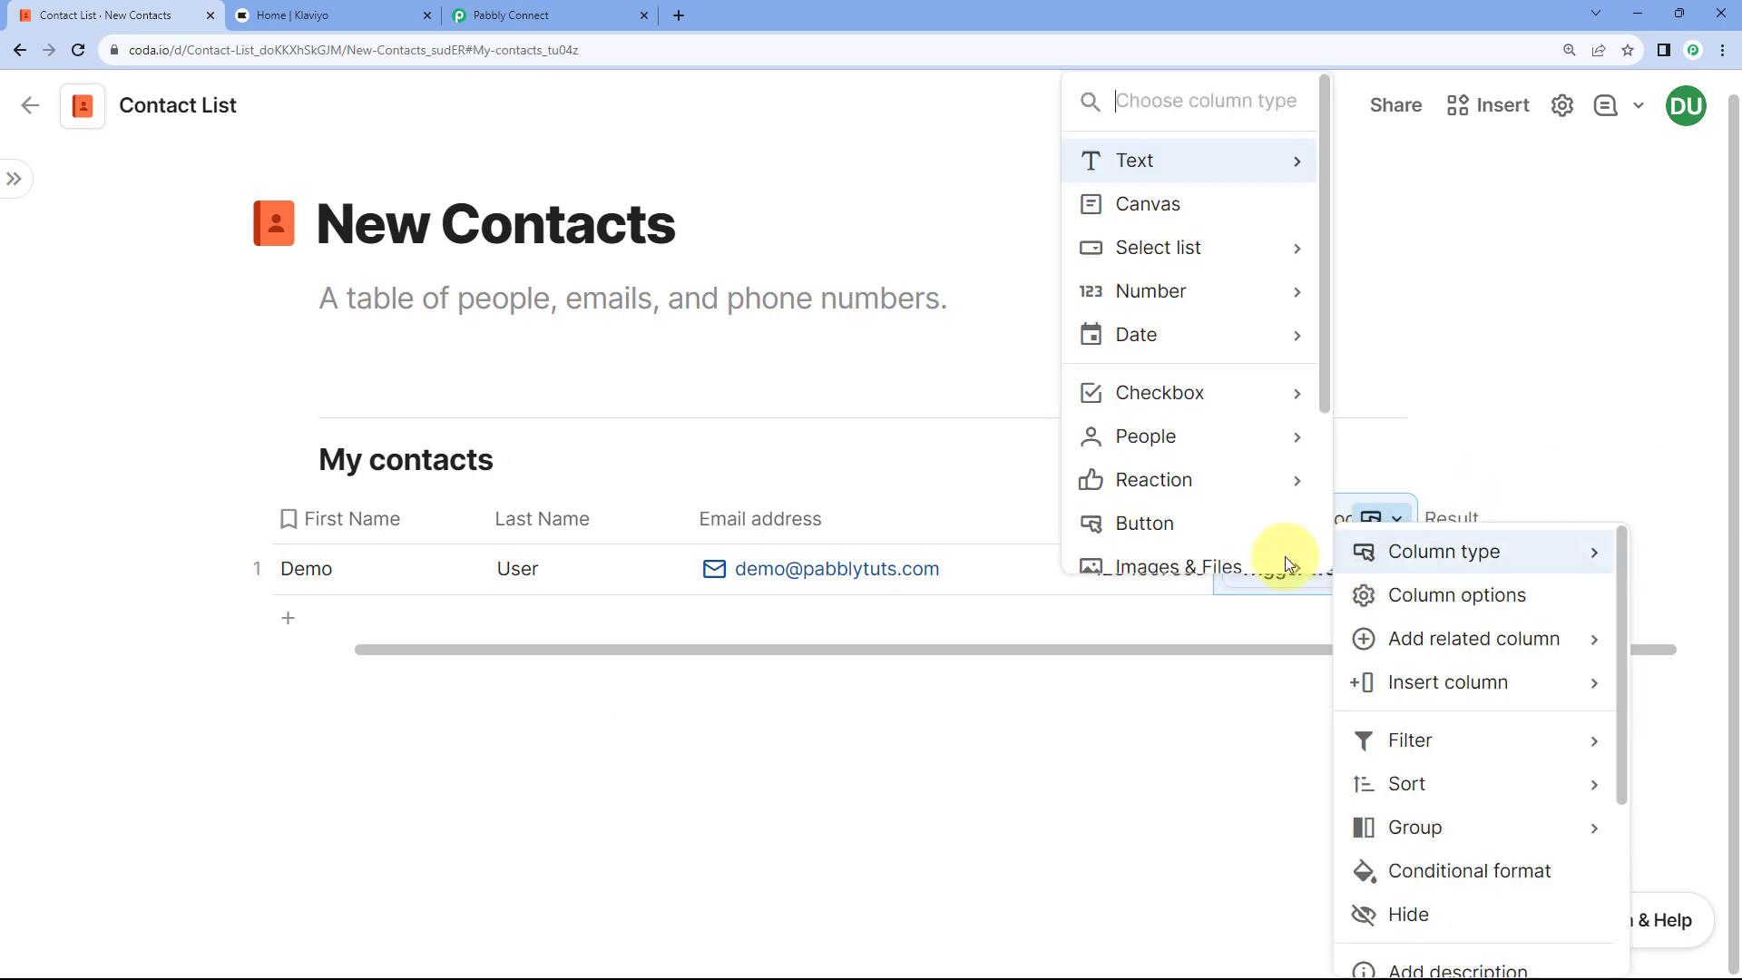
pyautogui.click(1295, 580)
pyautogui.scroll(-4, 1130, 631)
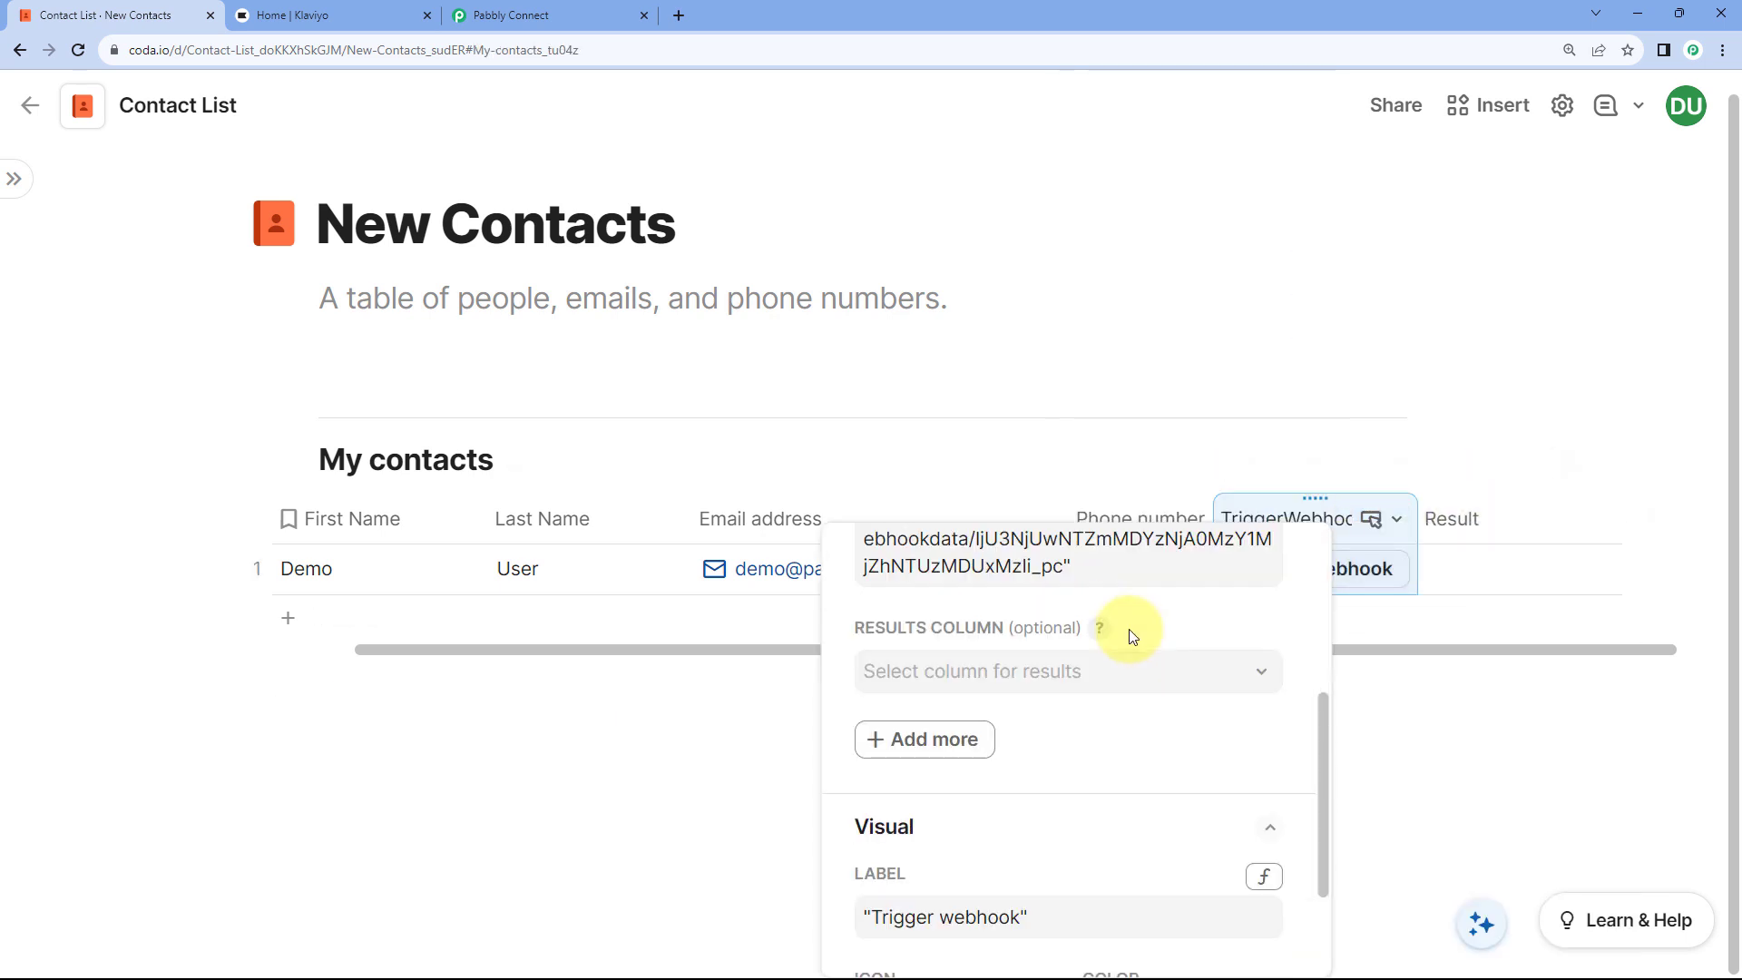
pyautogui.click(1073, 680)
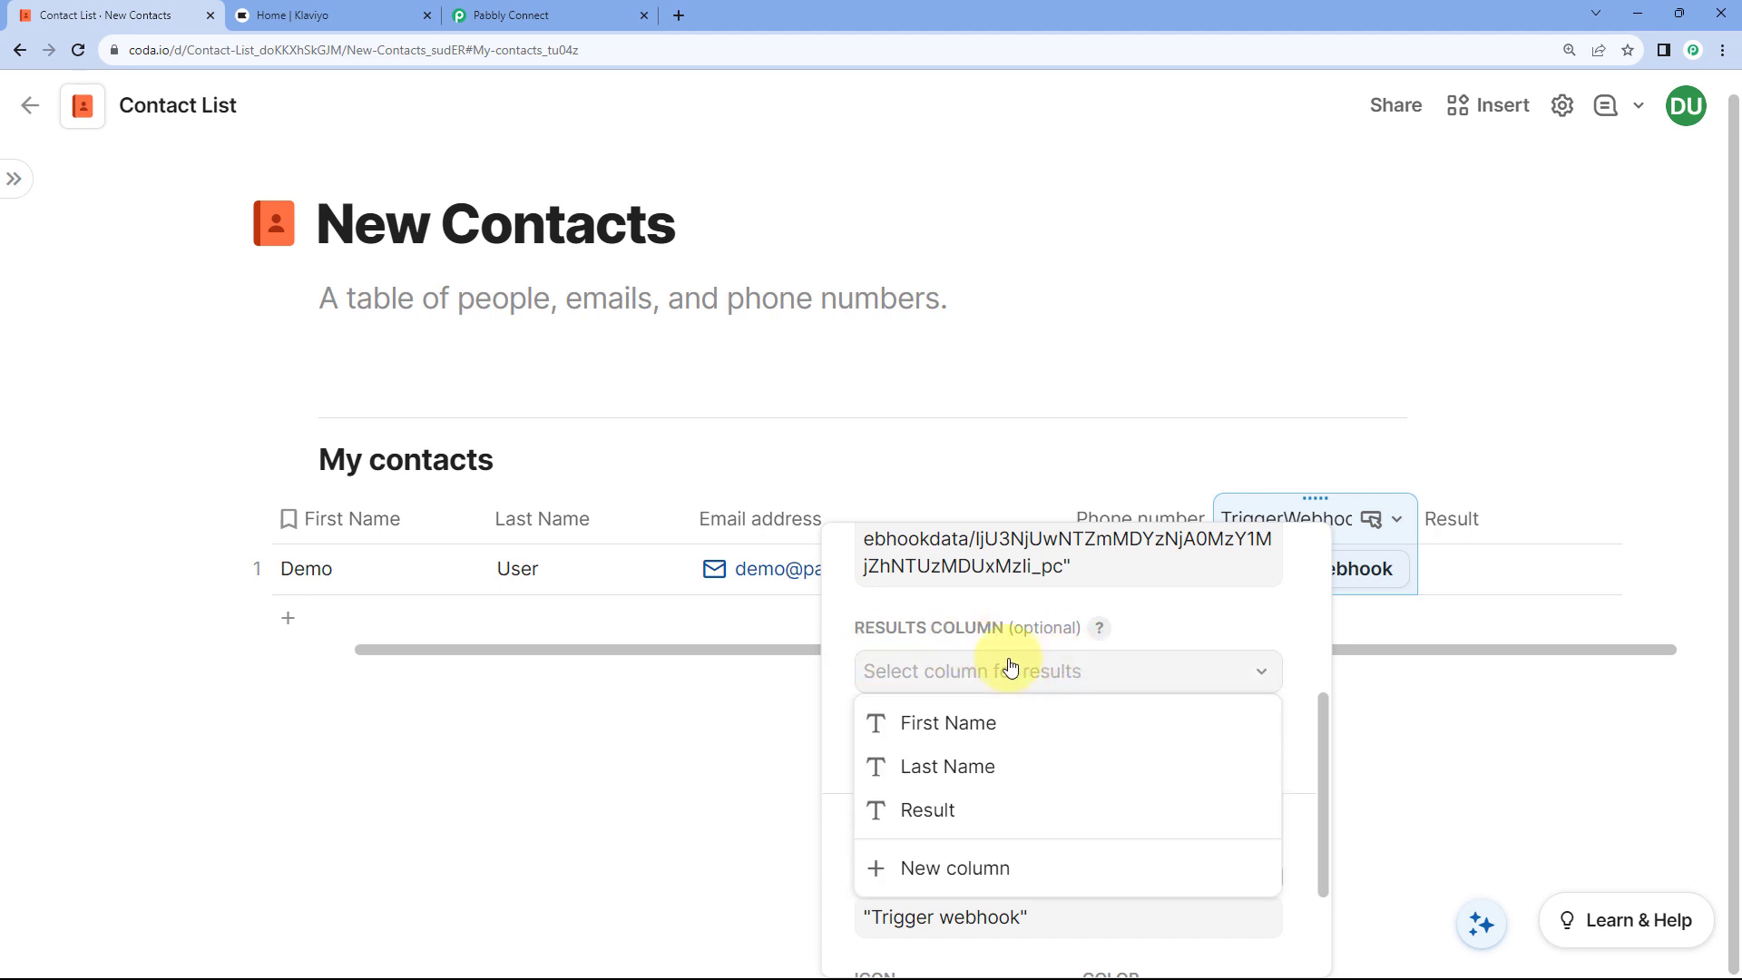
pyautogui.click(948, 812)
pyautogui.scroll(-1, 1174, 622)
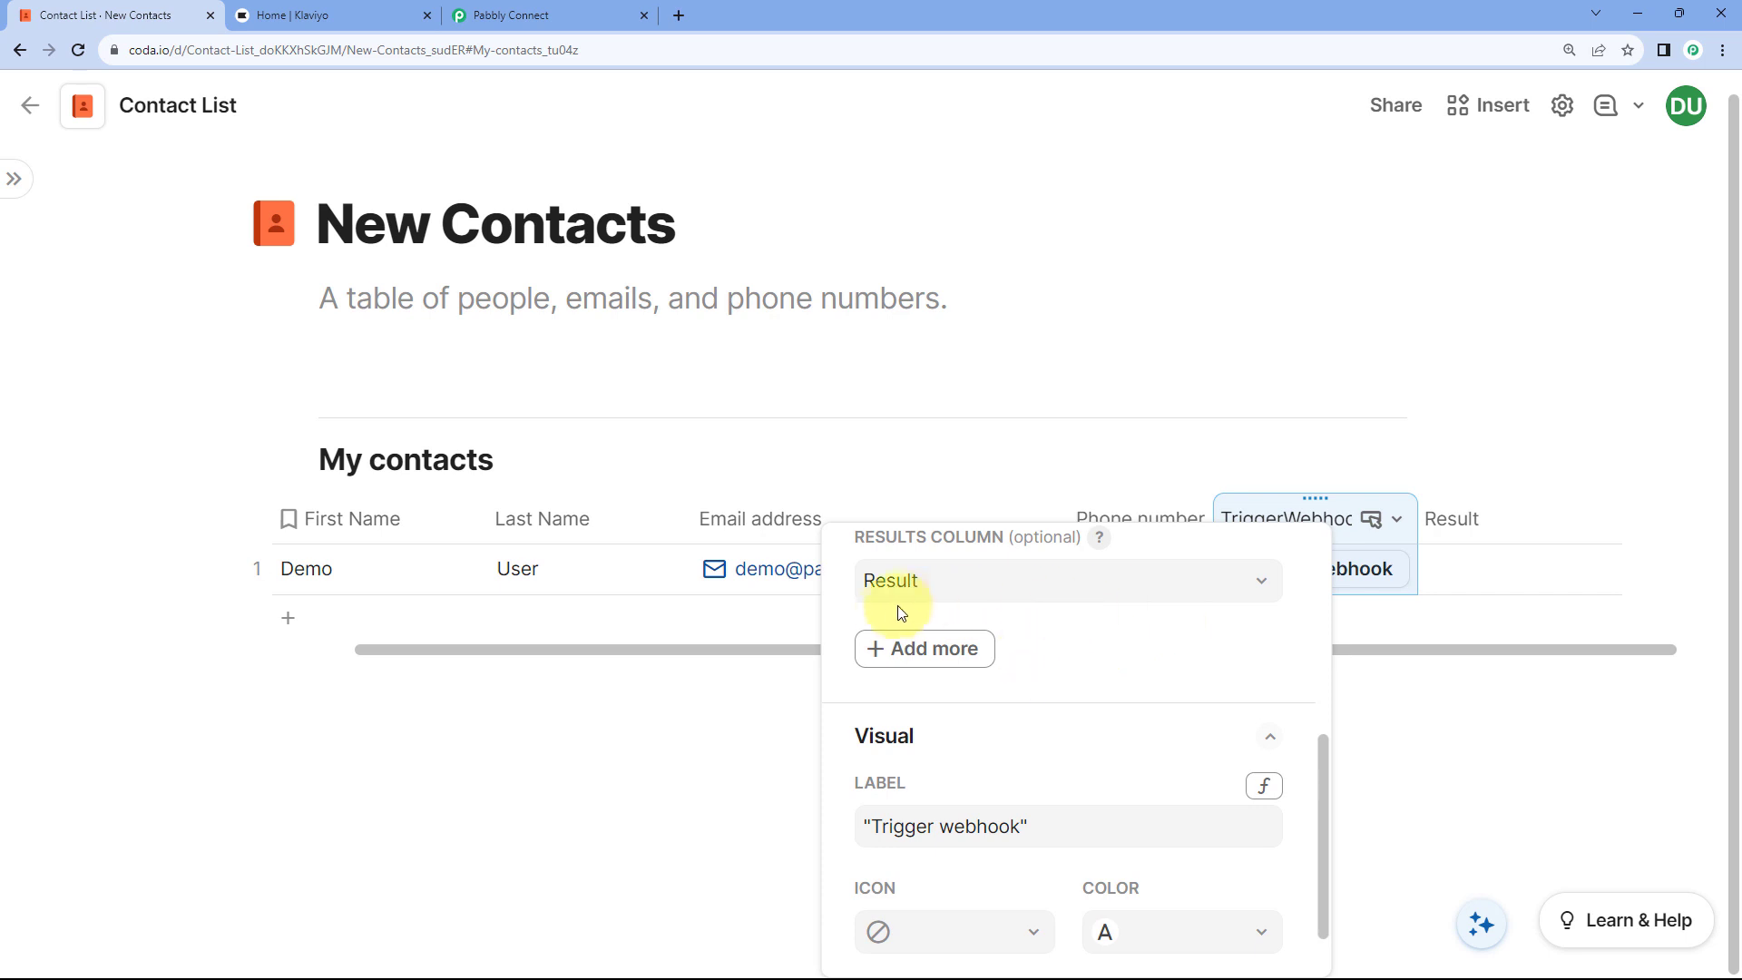
pyautogui.click(905, 658)
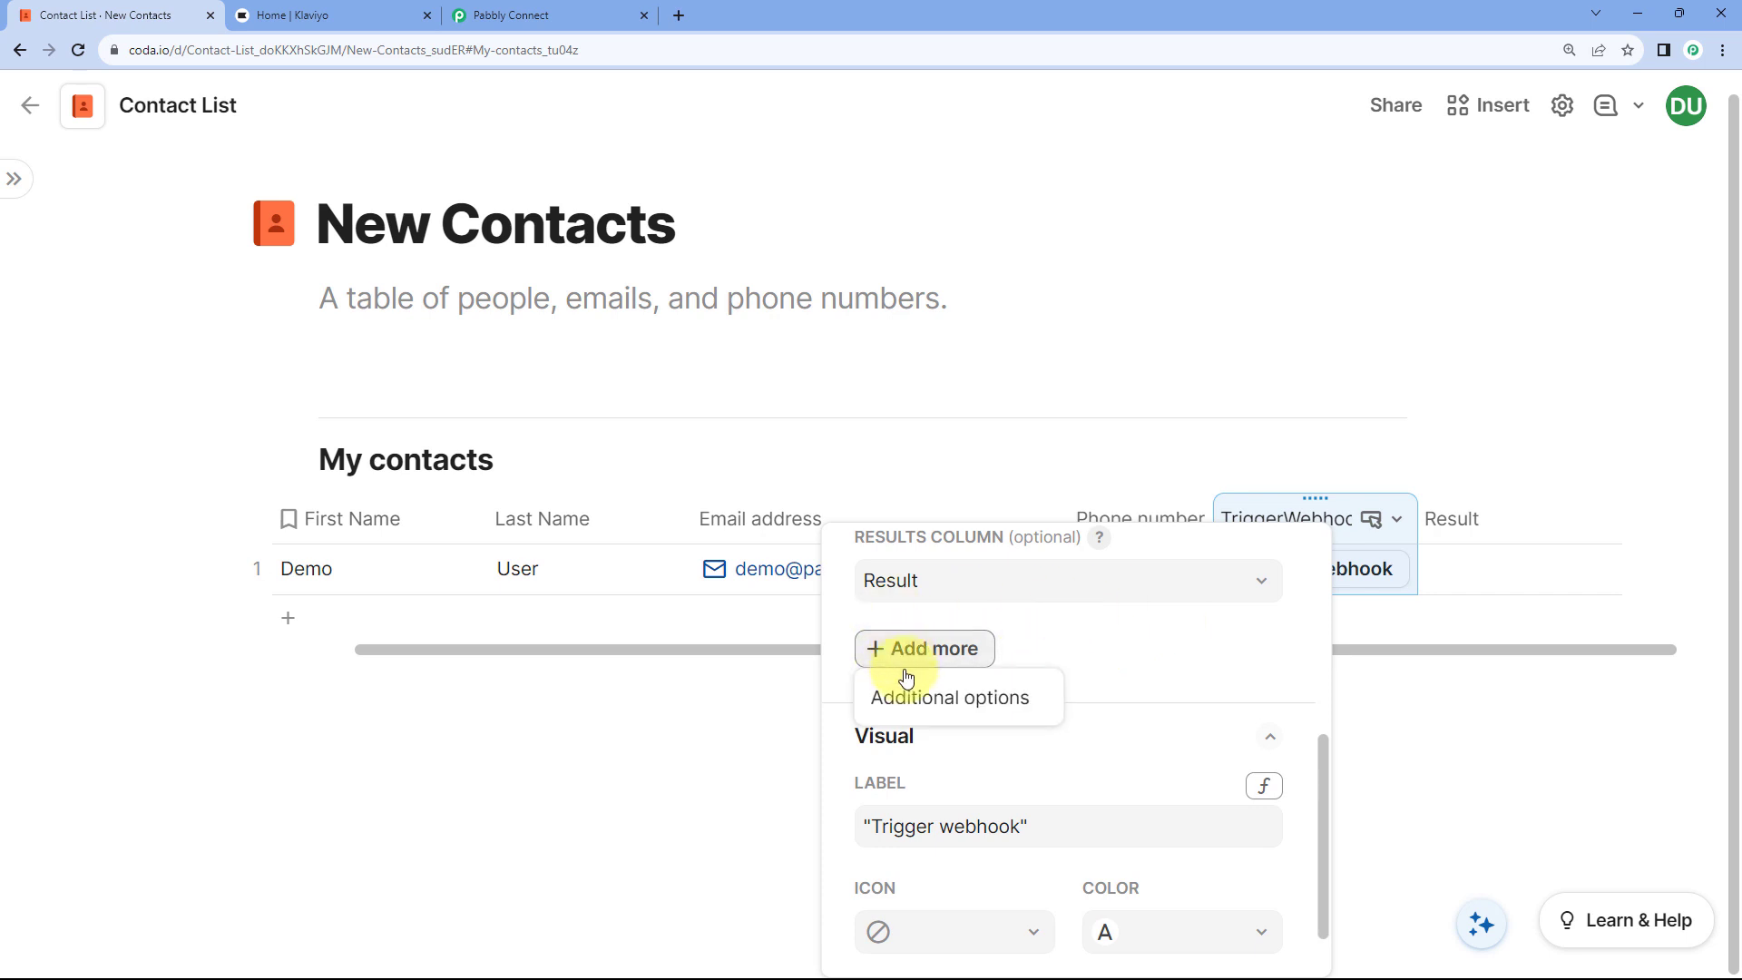
pyautogui.click(957, 704)
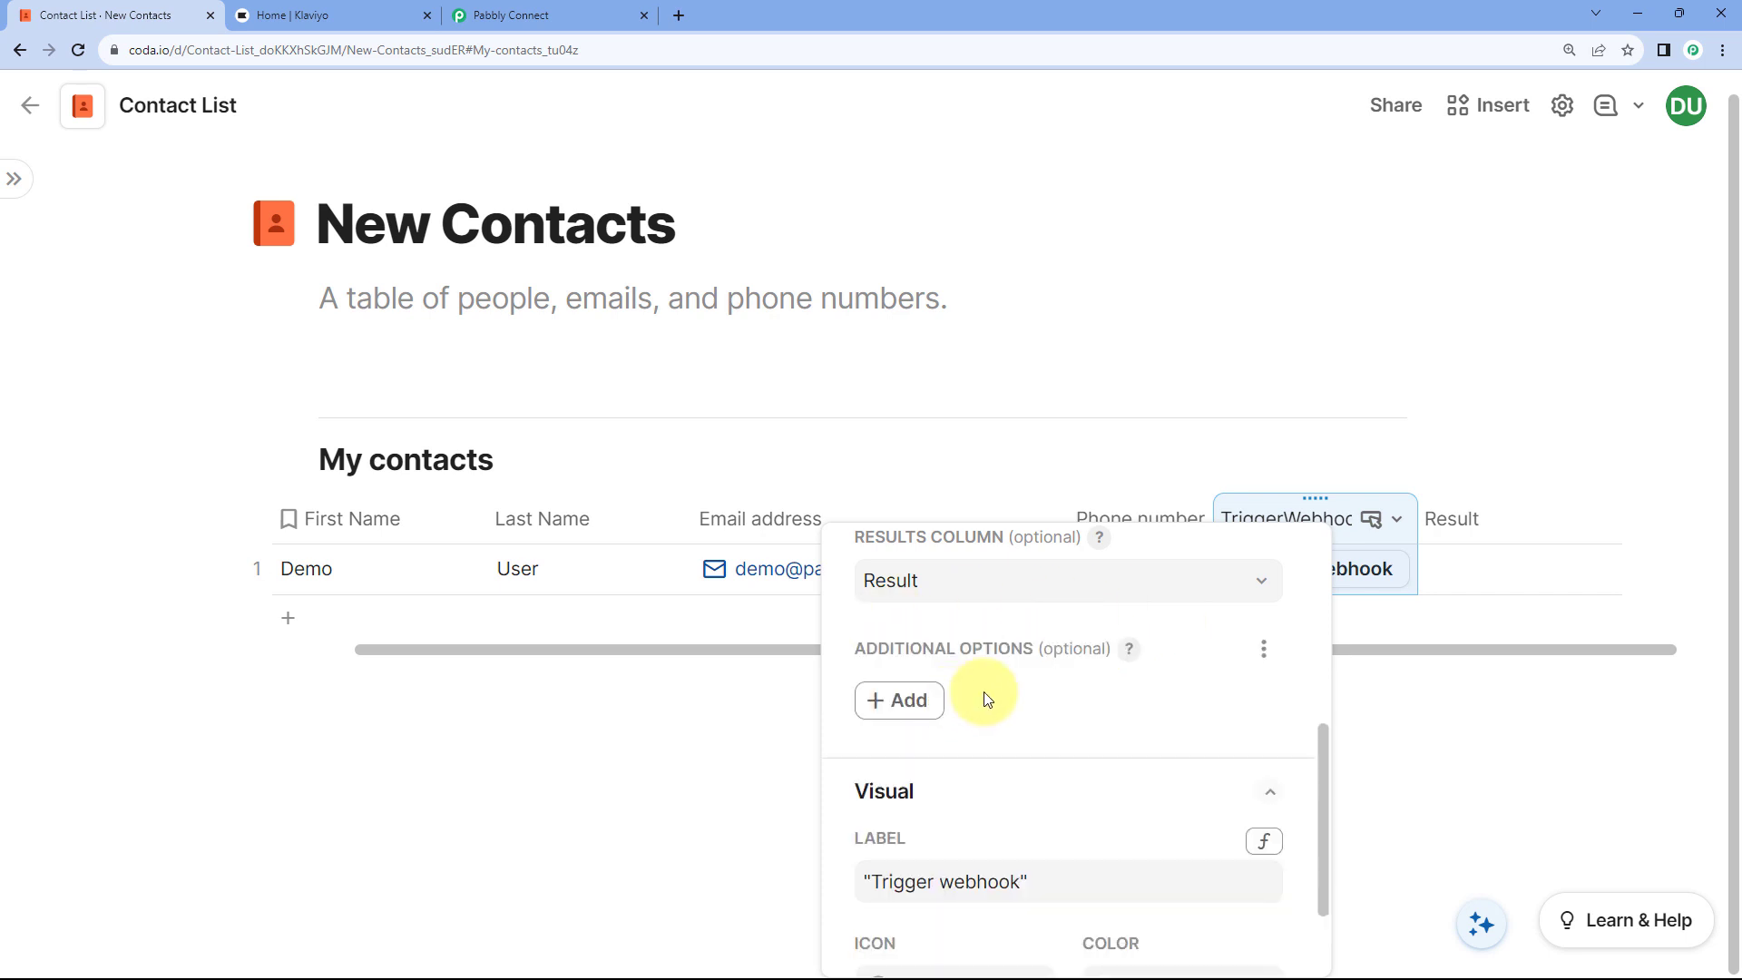
# Step: Add a key/value pair under Additional options and enter the key 'First Name'
pyautogui.click(893, 704)
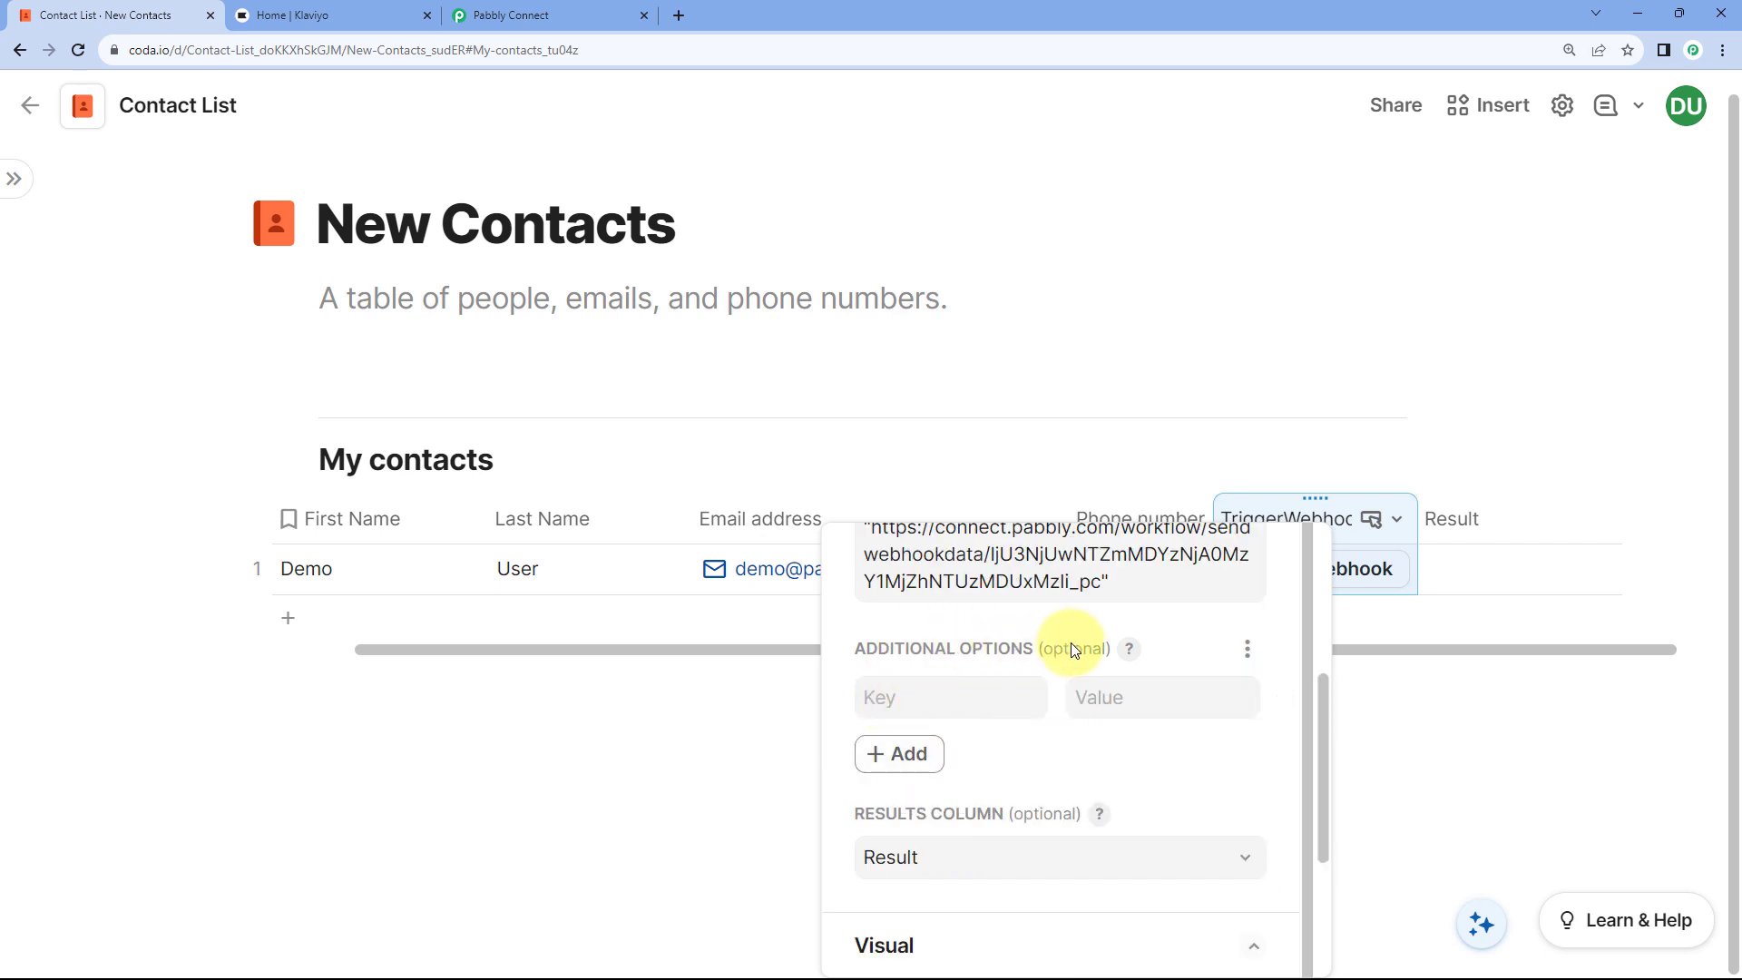
pyautogui.scroll(-1, 1071, 642)
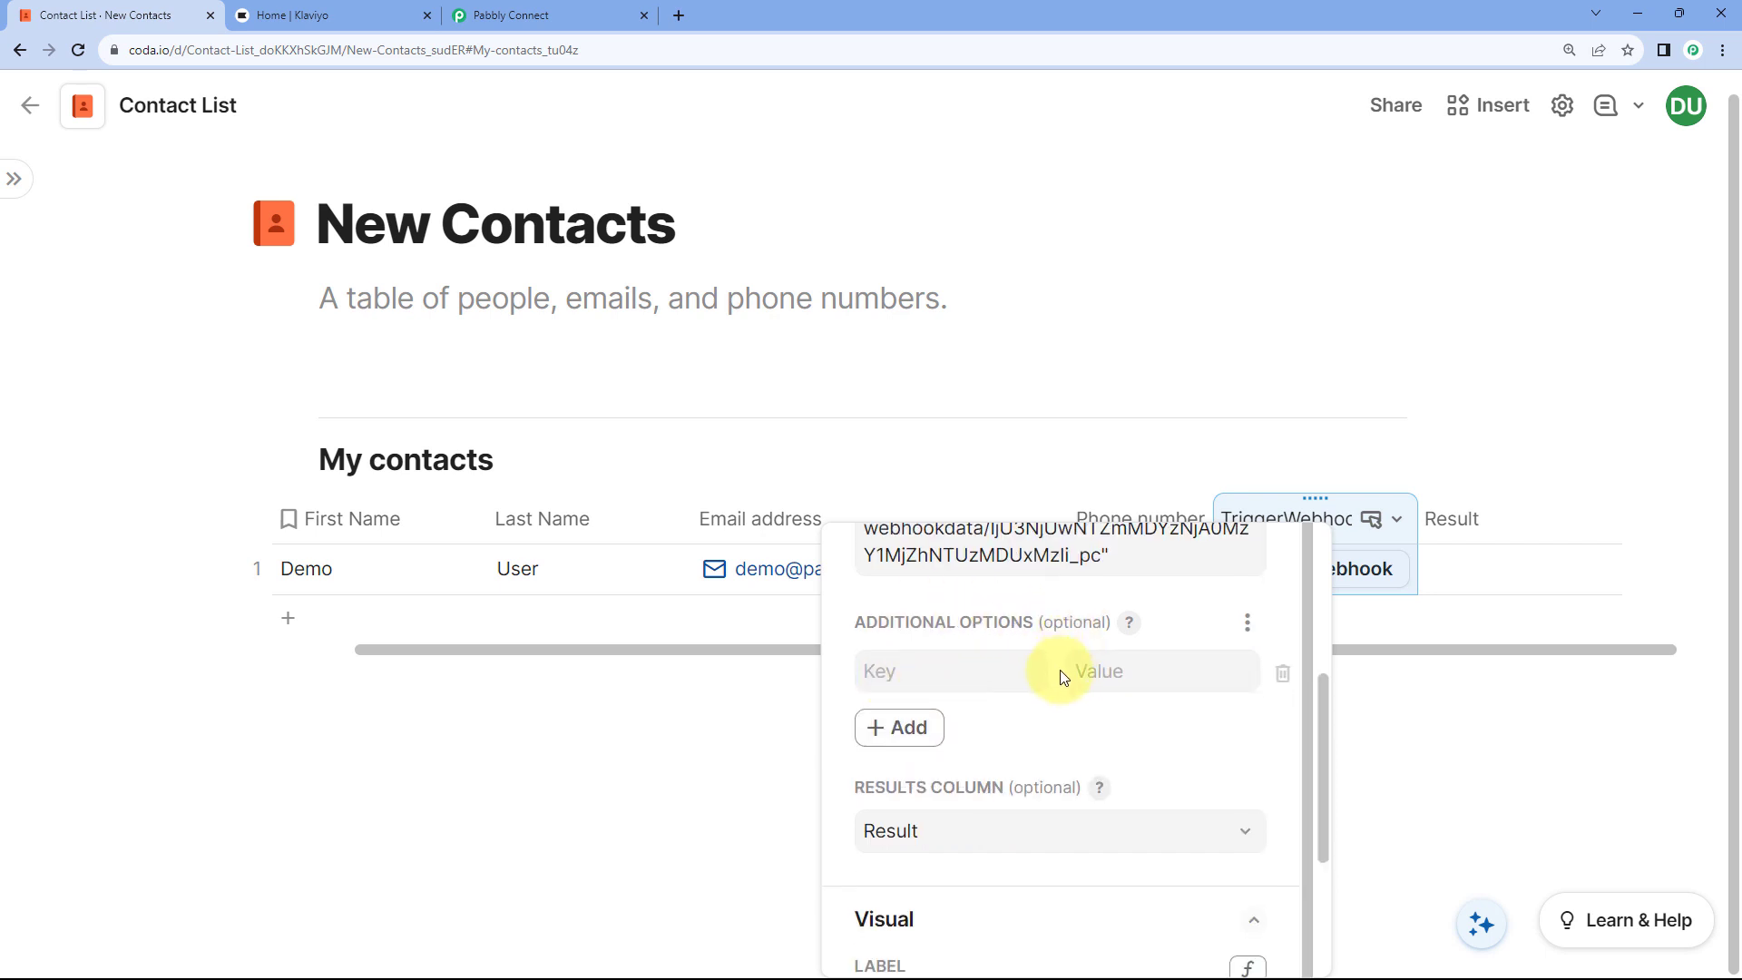
pyautogui.click(919, 673)
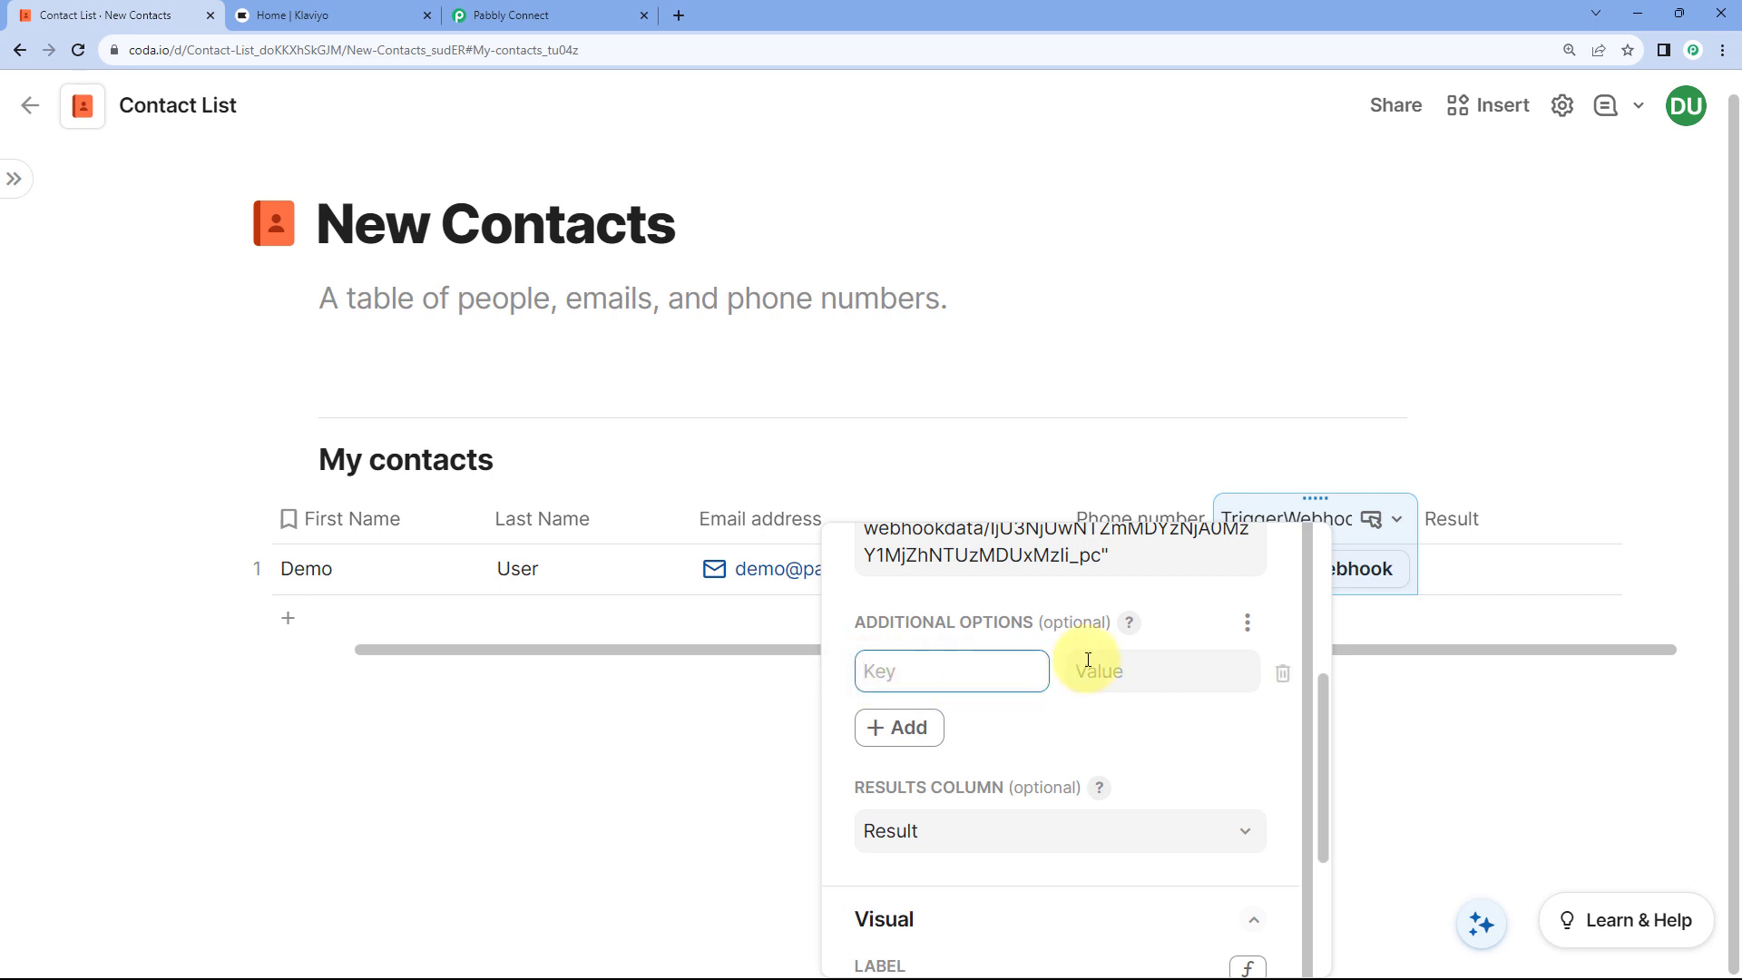
pyautogui.click(1125, 673)
pyautogui.click(930, 677)
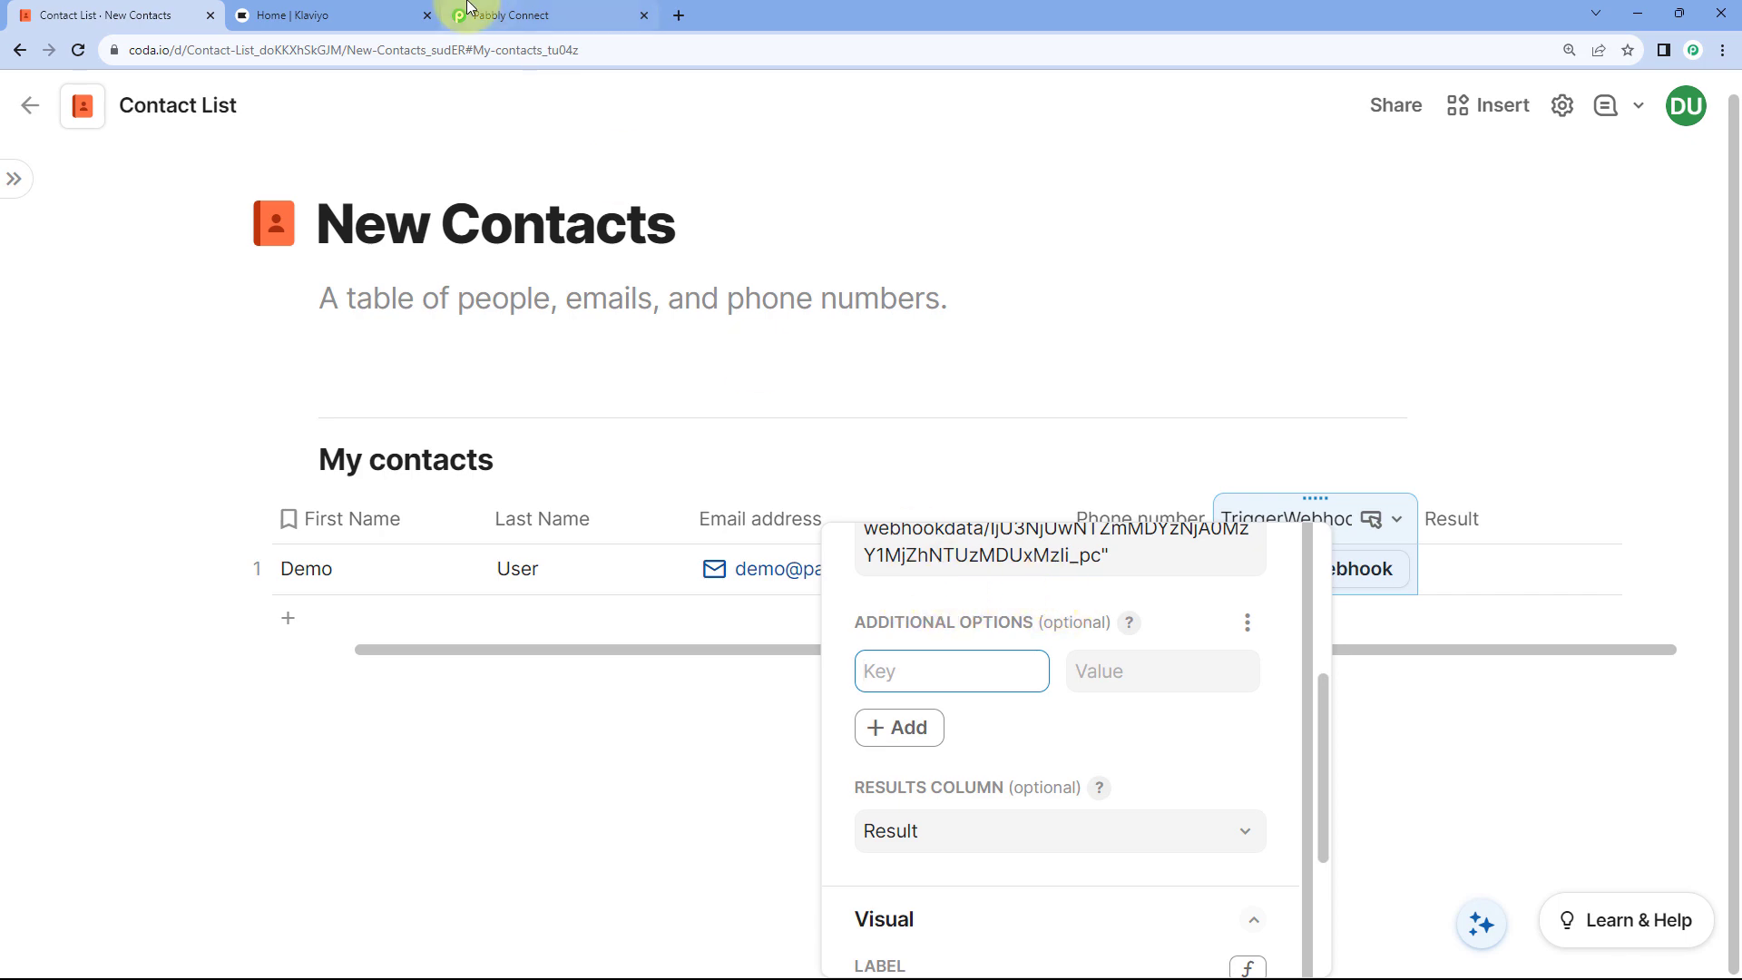
pyautogui.click(495, 14)
pyautogui.click(90, 14)
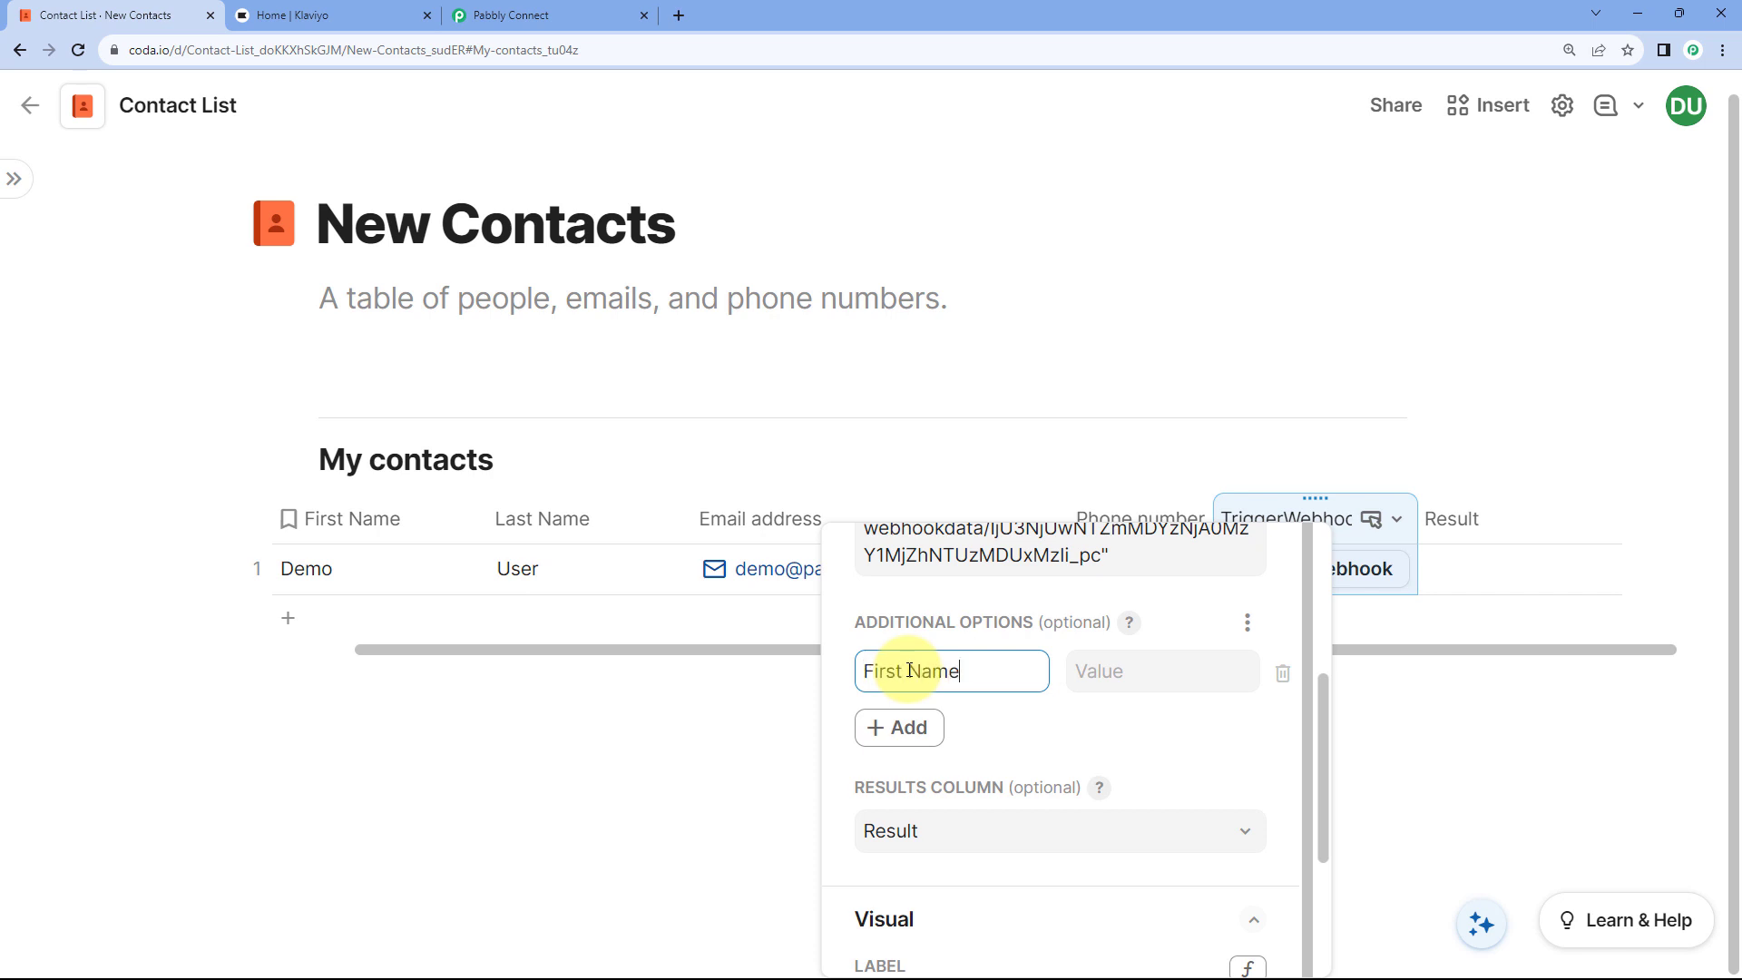
# Step: Set the First Name value to the thisRow.First Name column formula and add a blank pair
pyautogui.click(1109, 672)
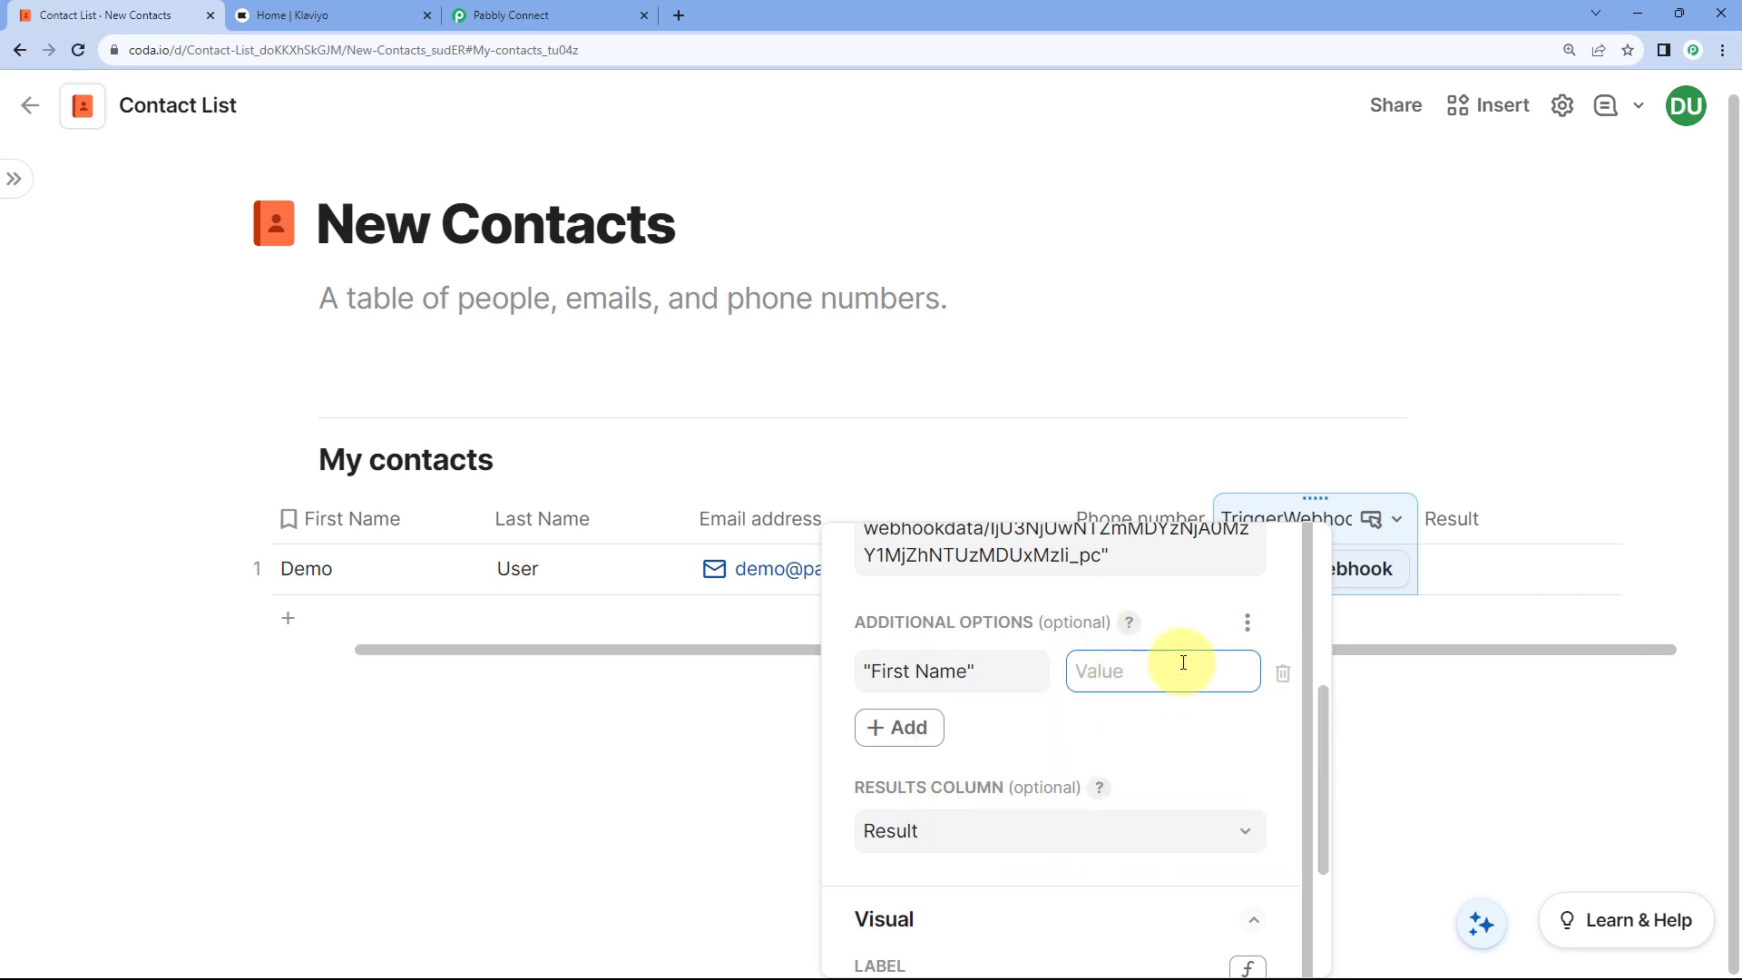
pyautogui.click(1116, 676)
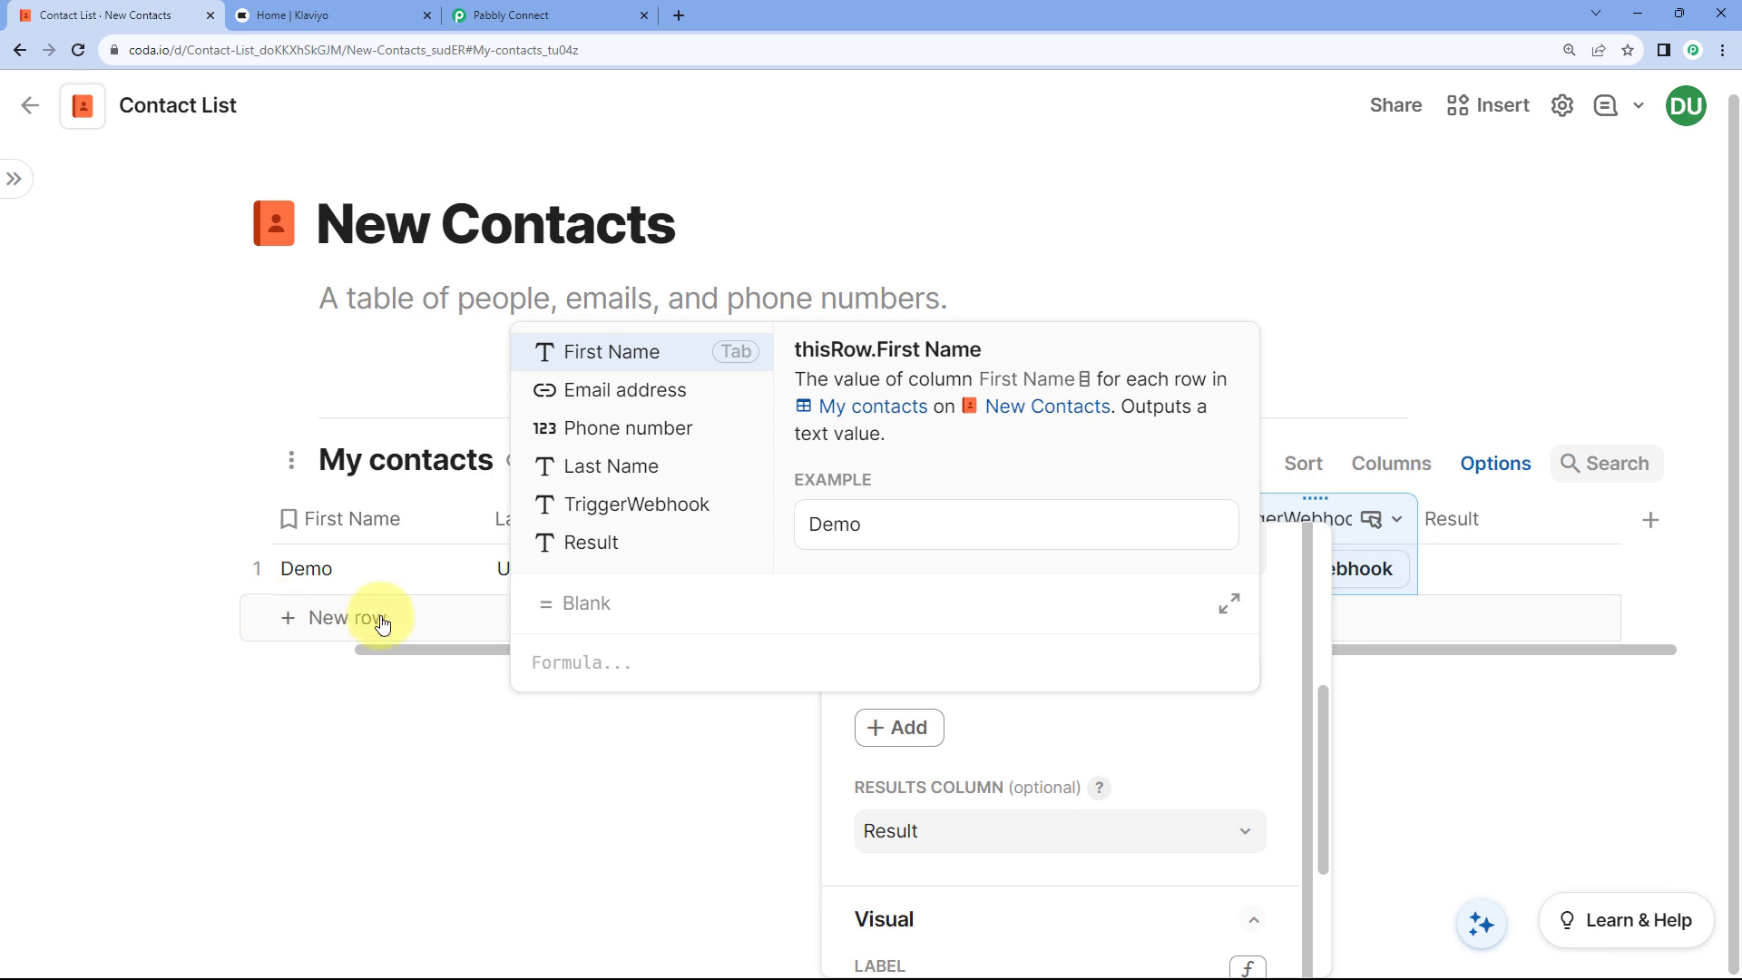
pyautogui.click(639, 352)
pyautogui.press('Return')
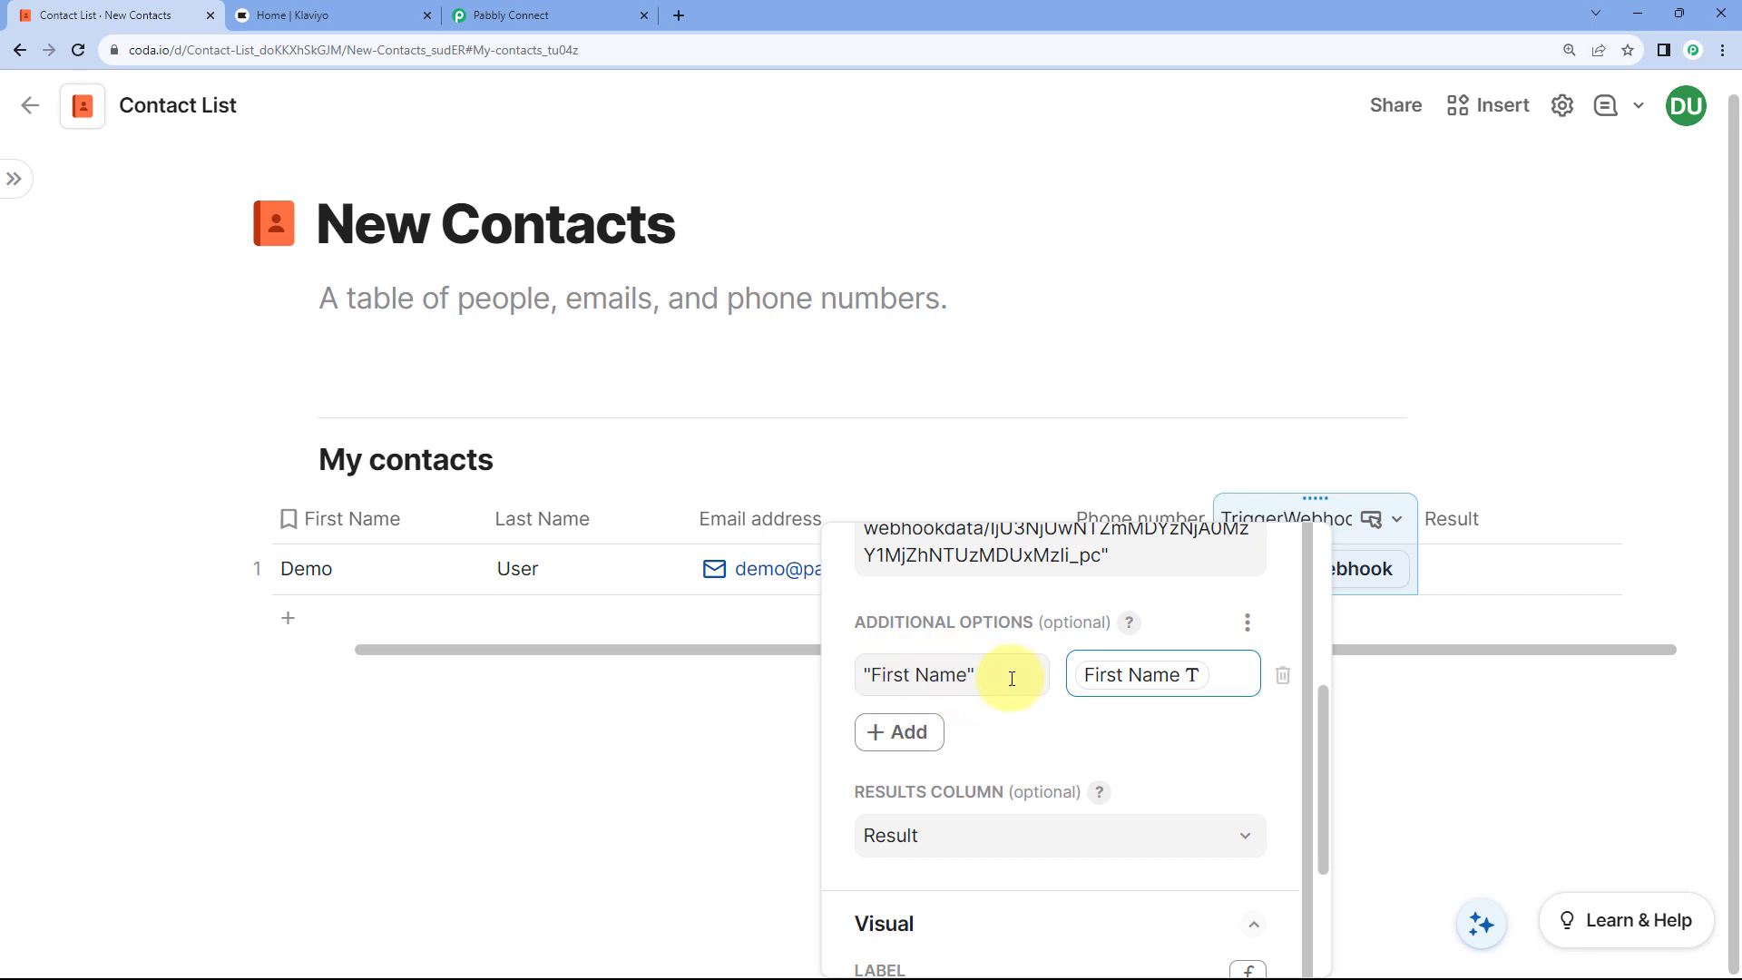
pyautogui.click(984, 674)
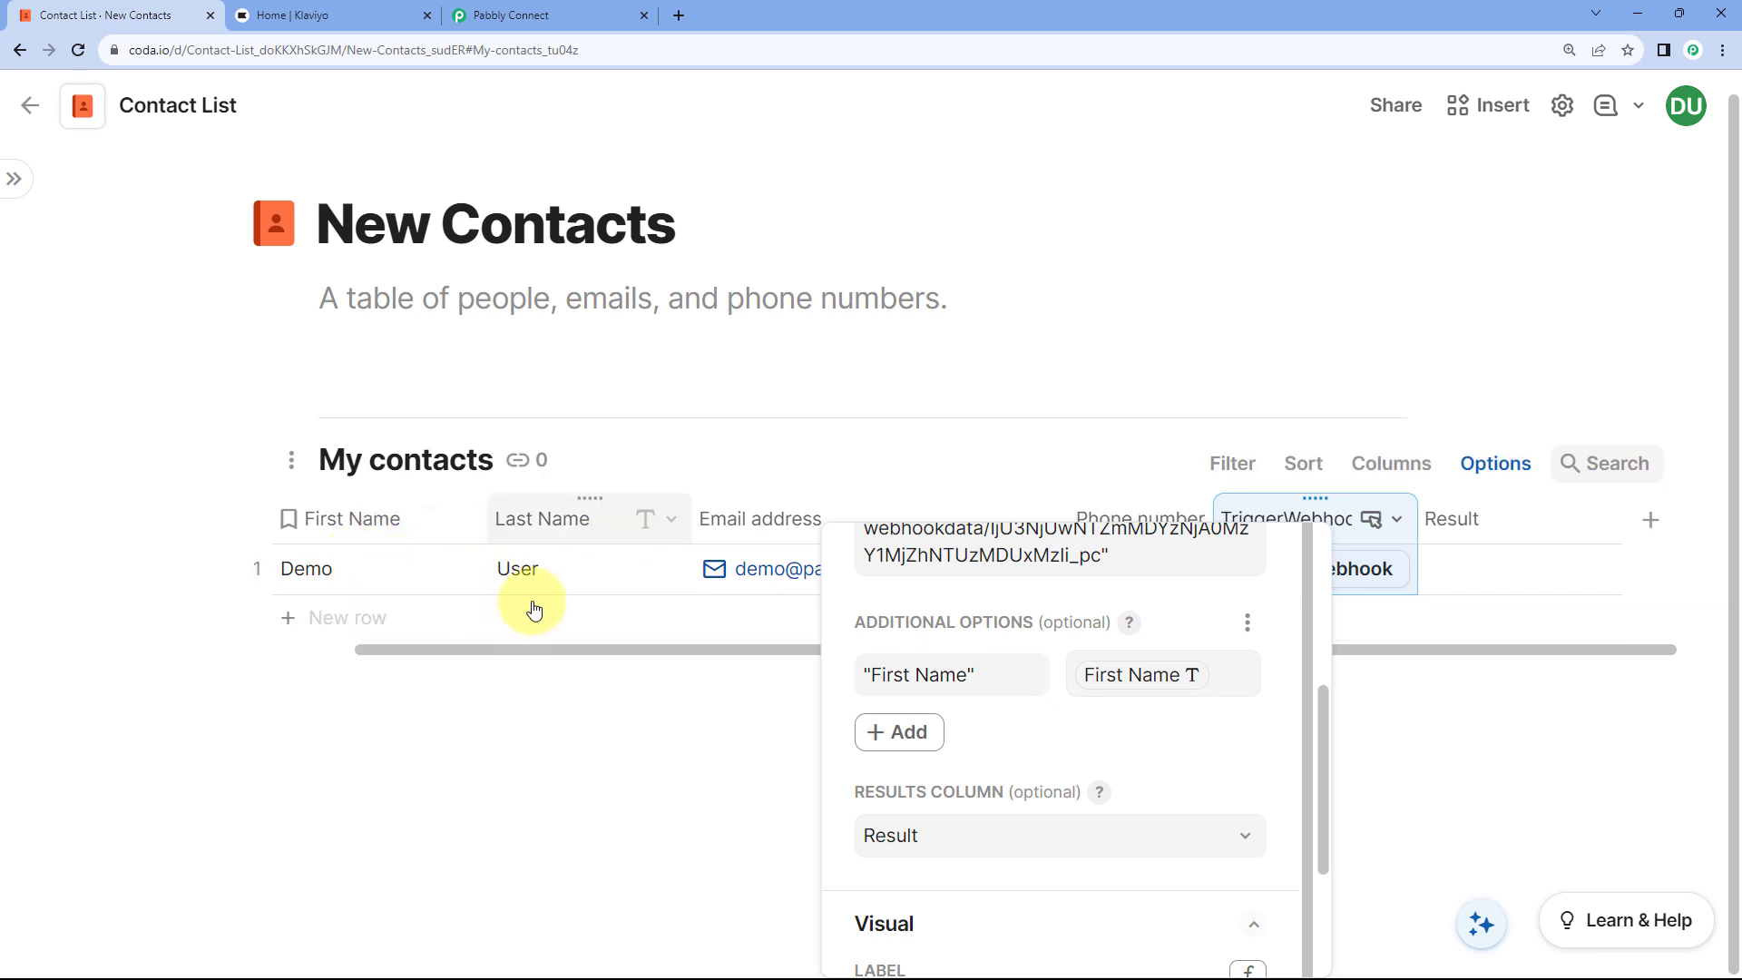
pyautogui.click(910, 736)
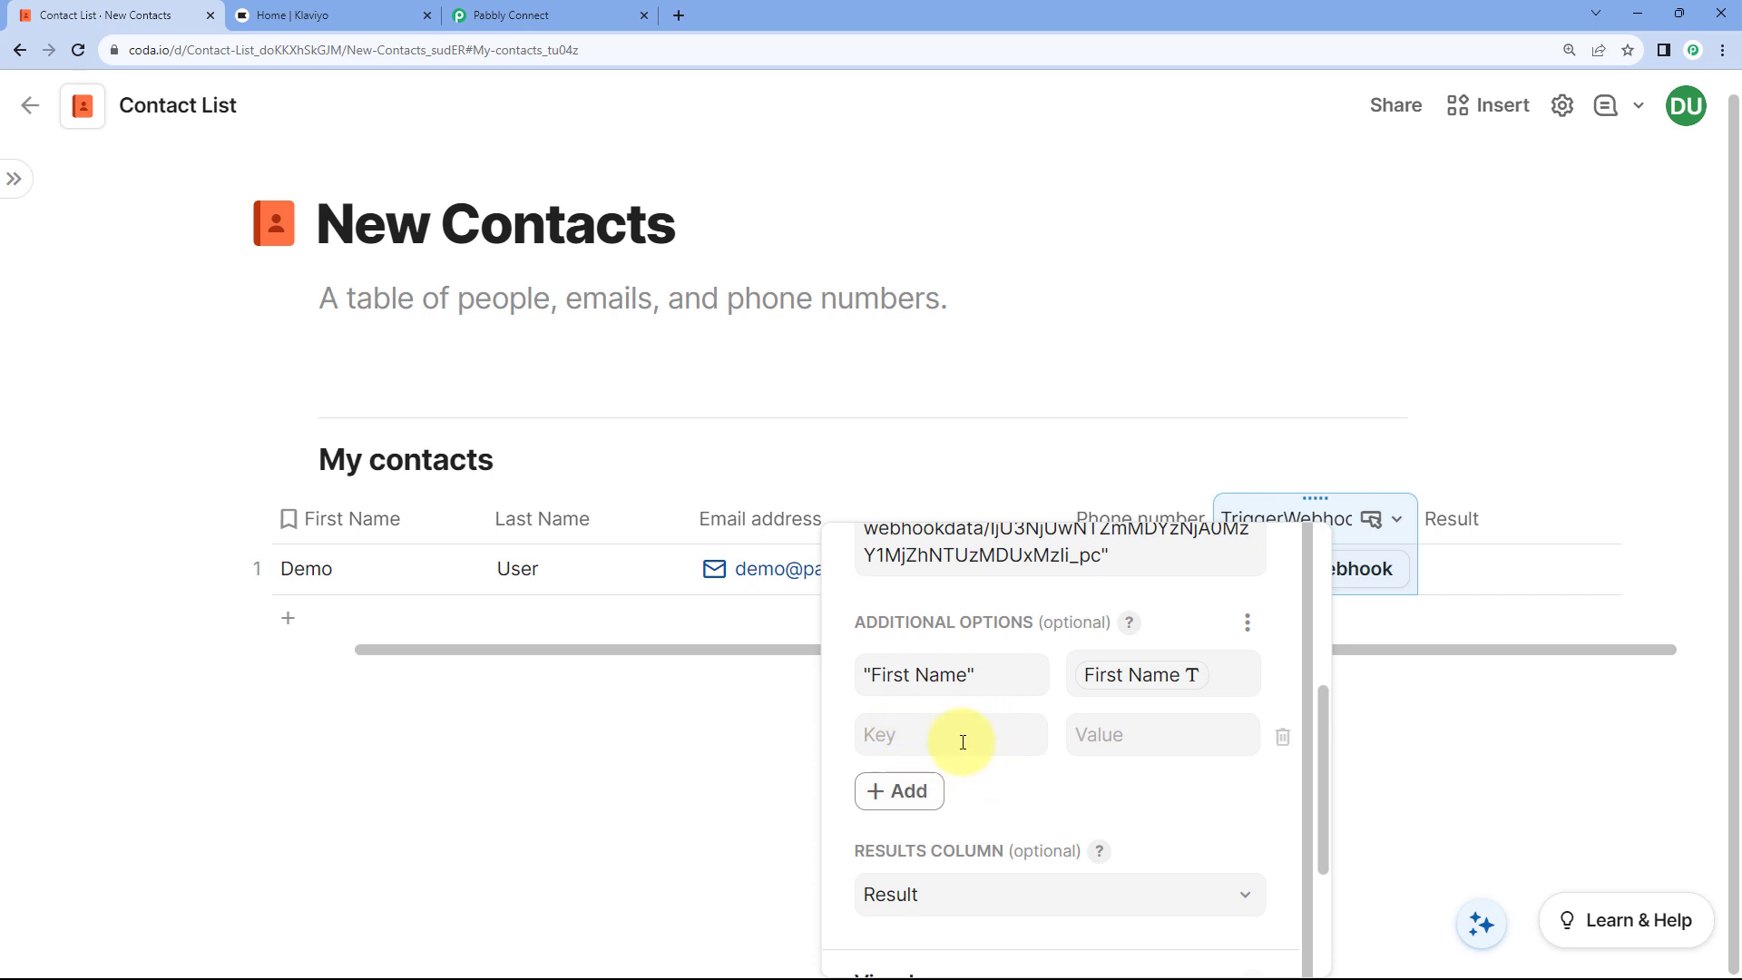
# Step: Add a 'Last Name' key whose value is the Last Name column
pyautogui.click(916, 740)
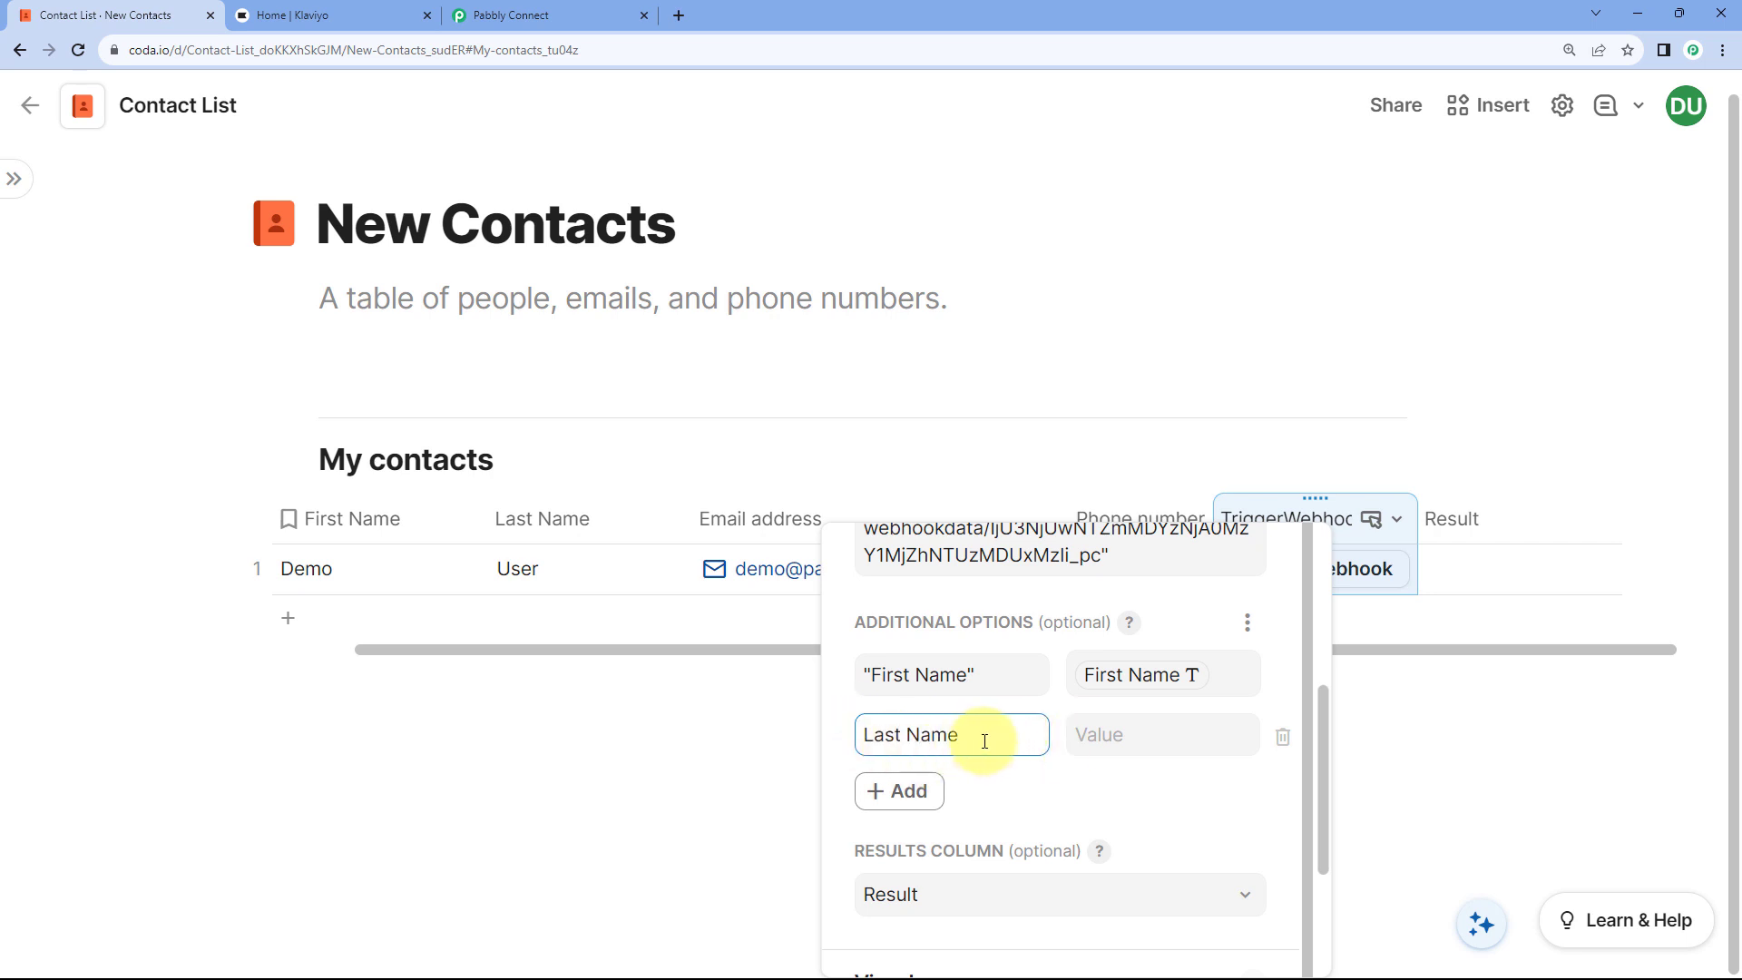
pyautogui.click(1126, 741)
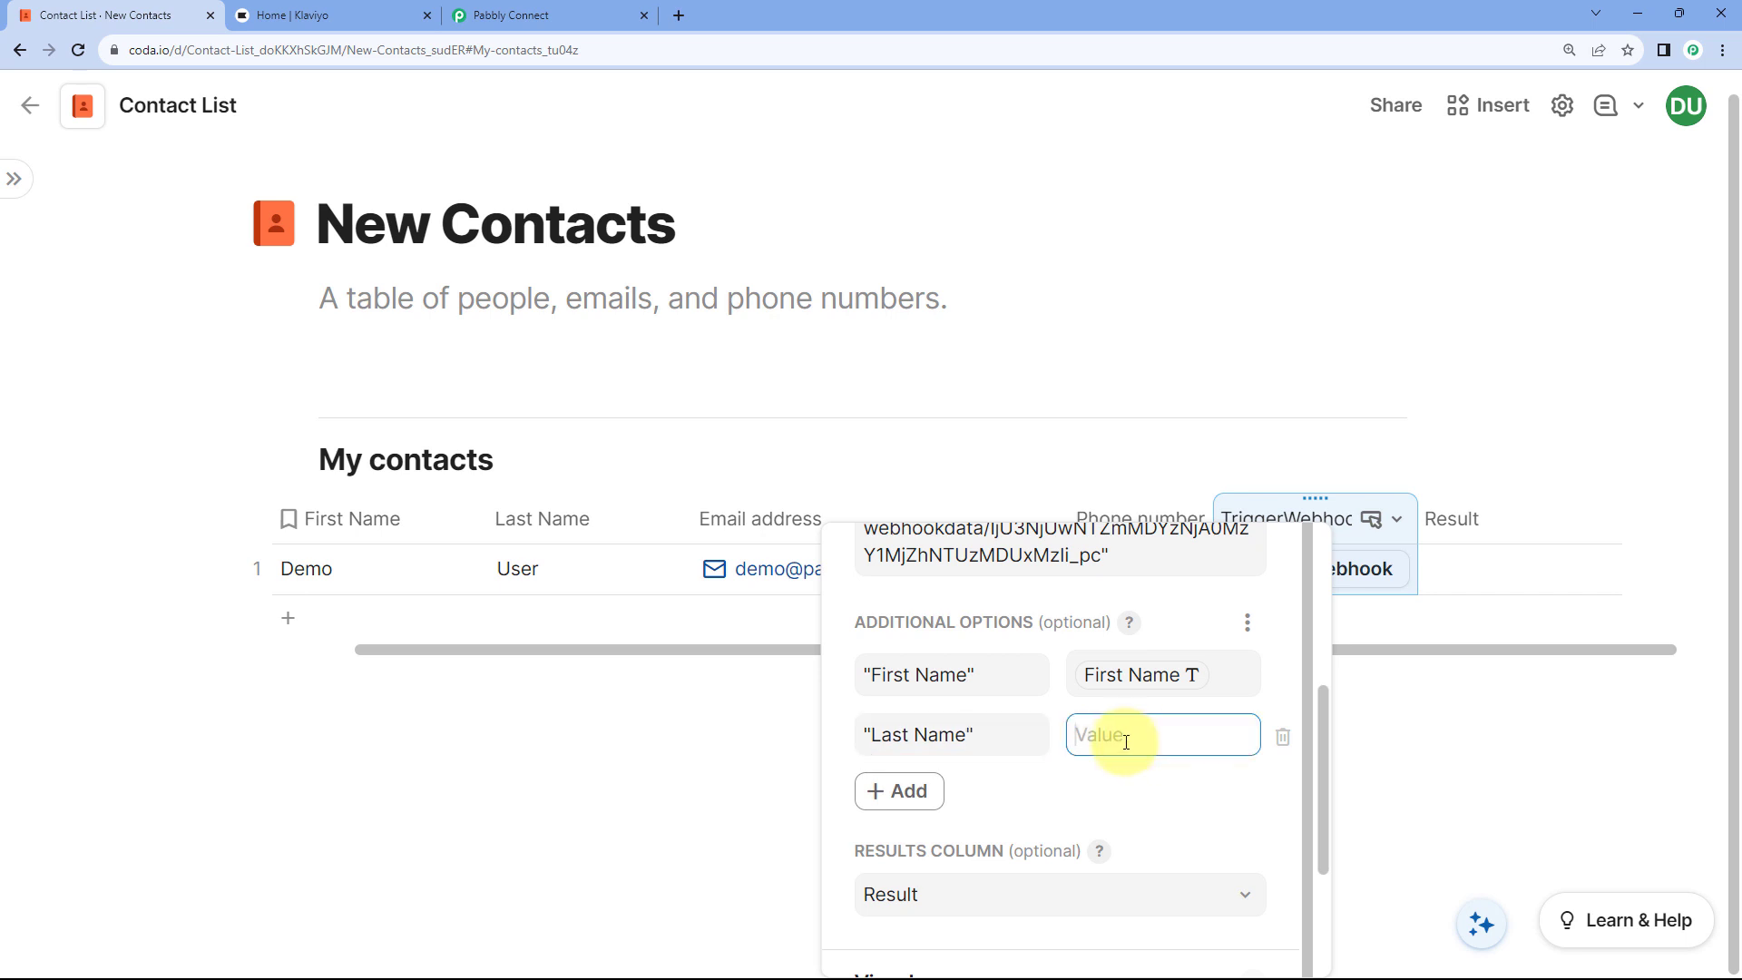
pyautogui.click(1126, 741)
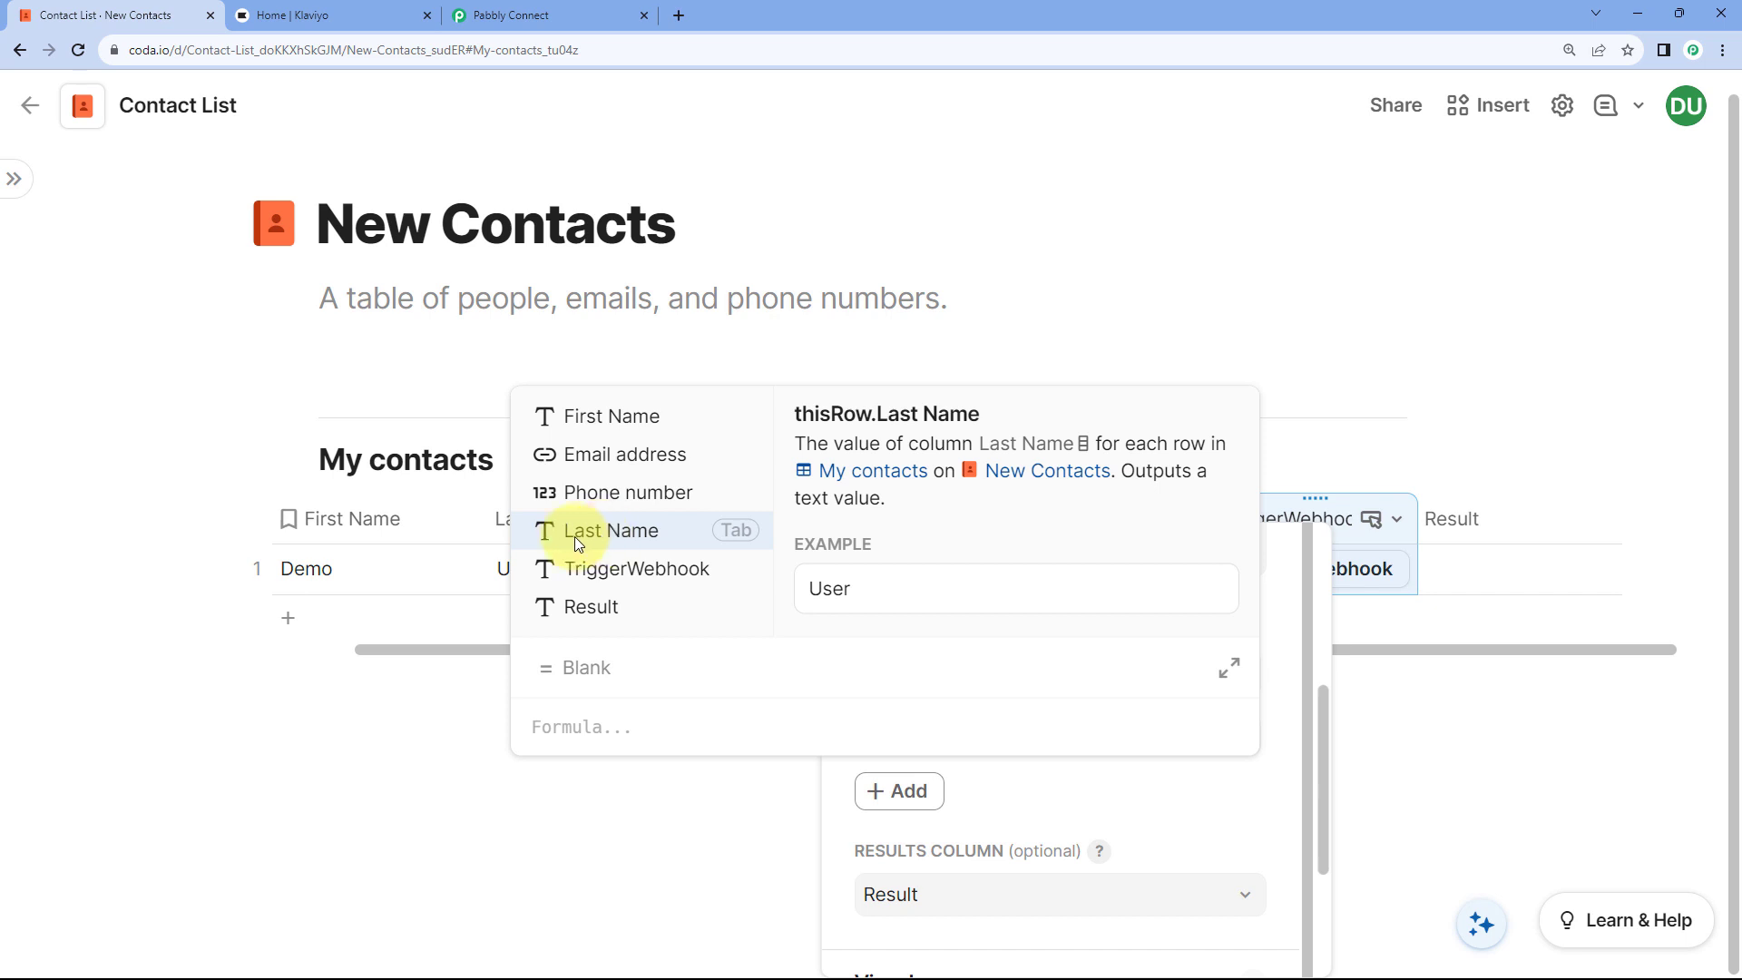
pyautogui.click(608, 530)
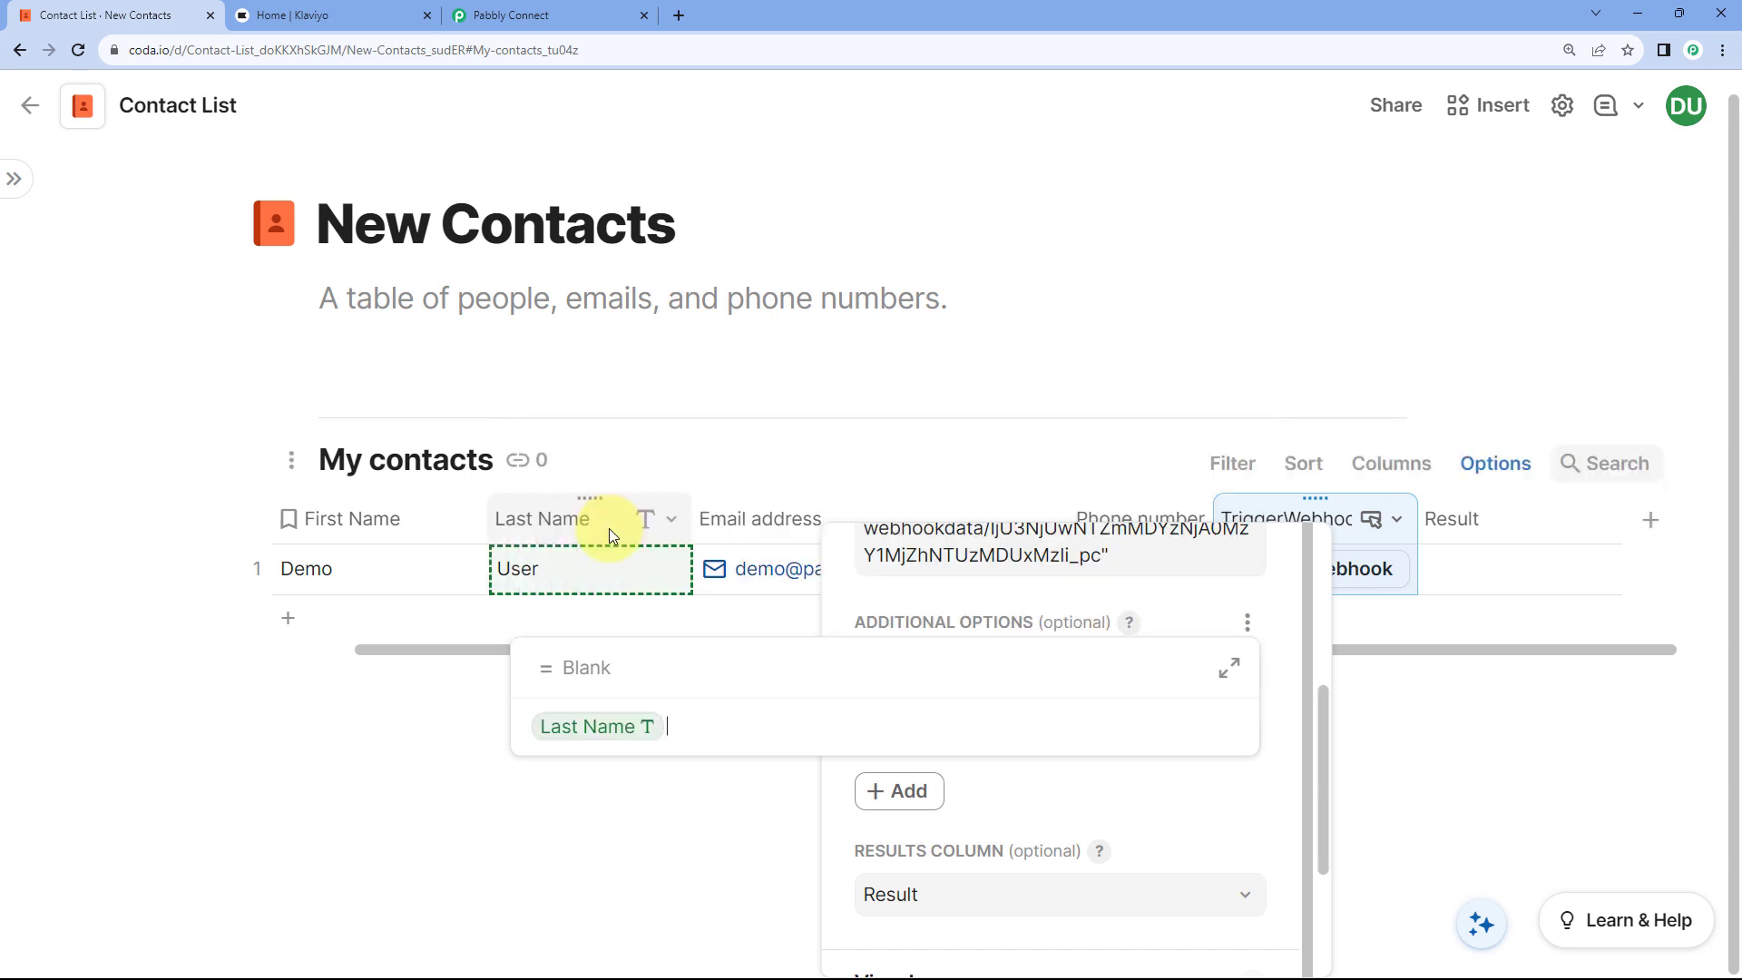
pyautogui.click(641, 634)
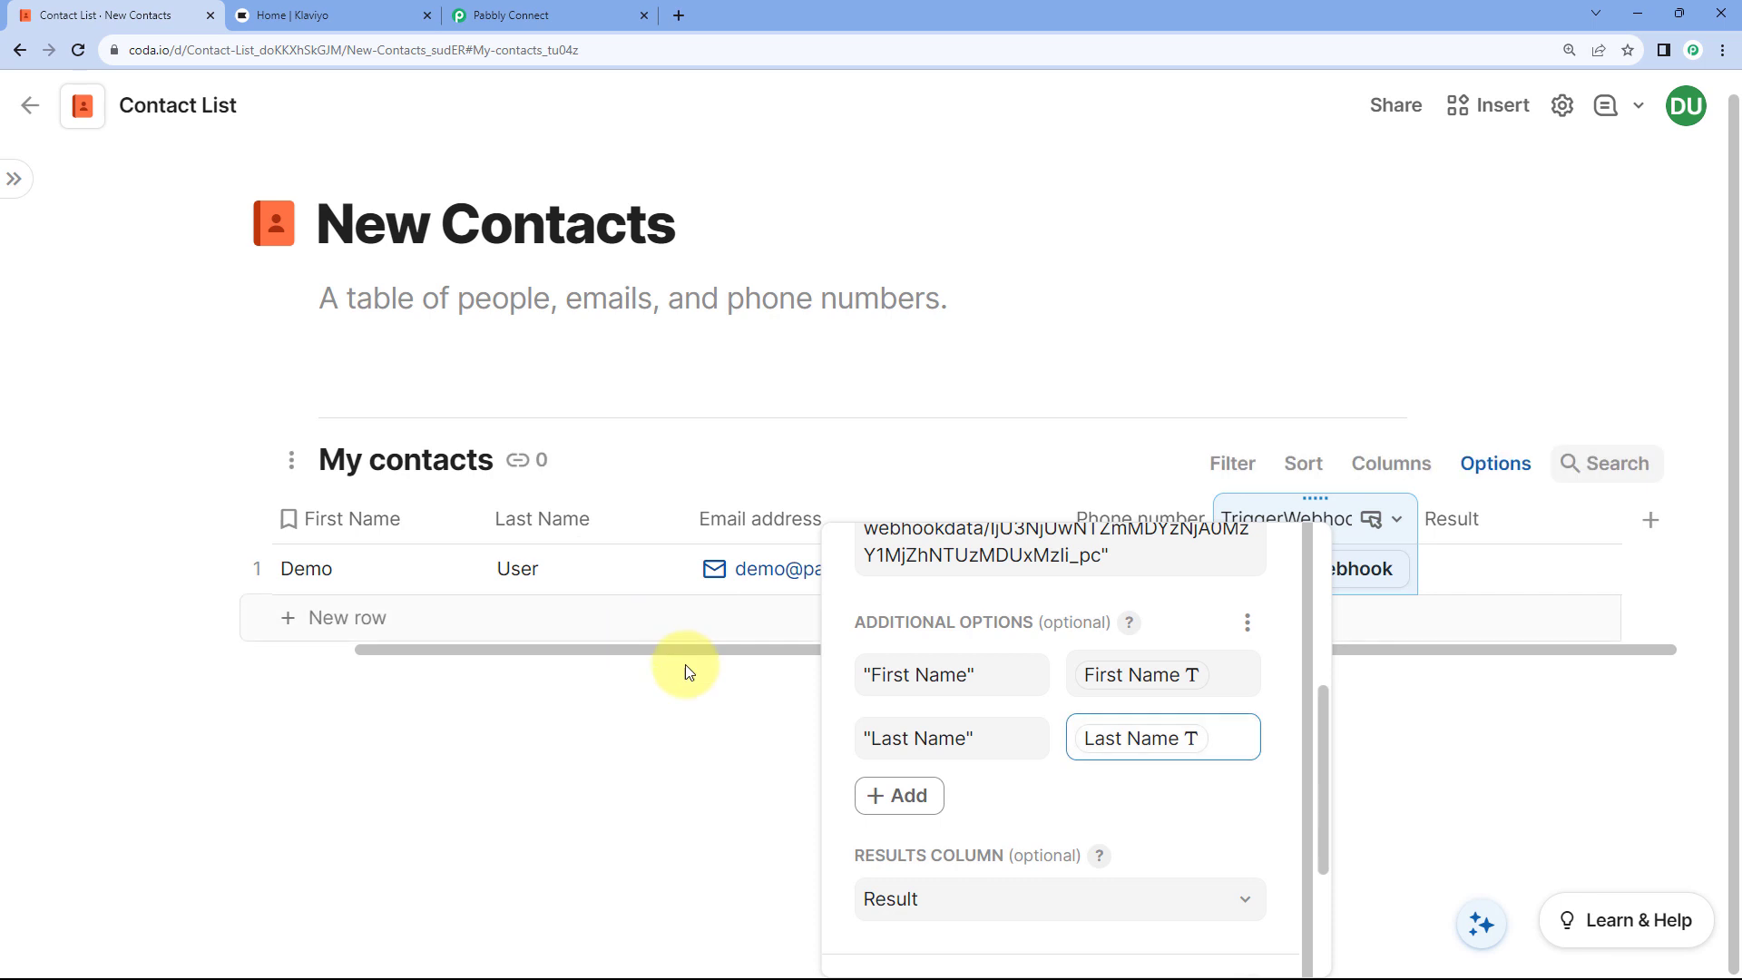
# Step: Add an 'Email' key whose value is the Email address column
pyautogui.click(912, 800)
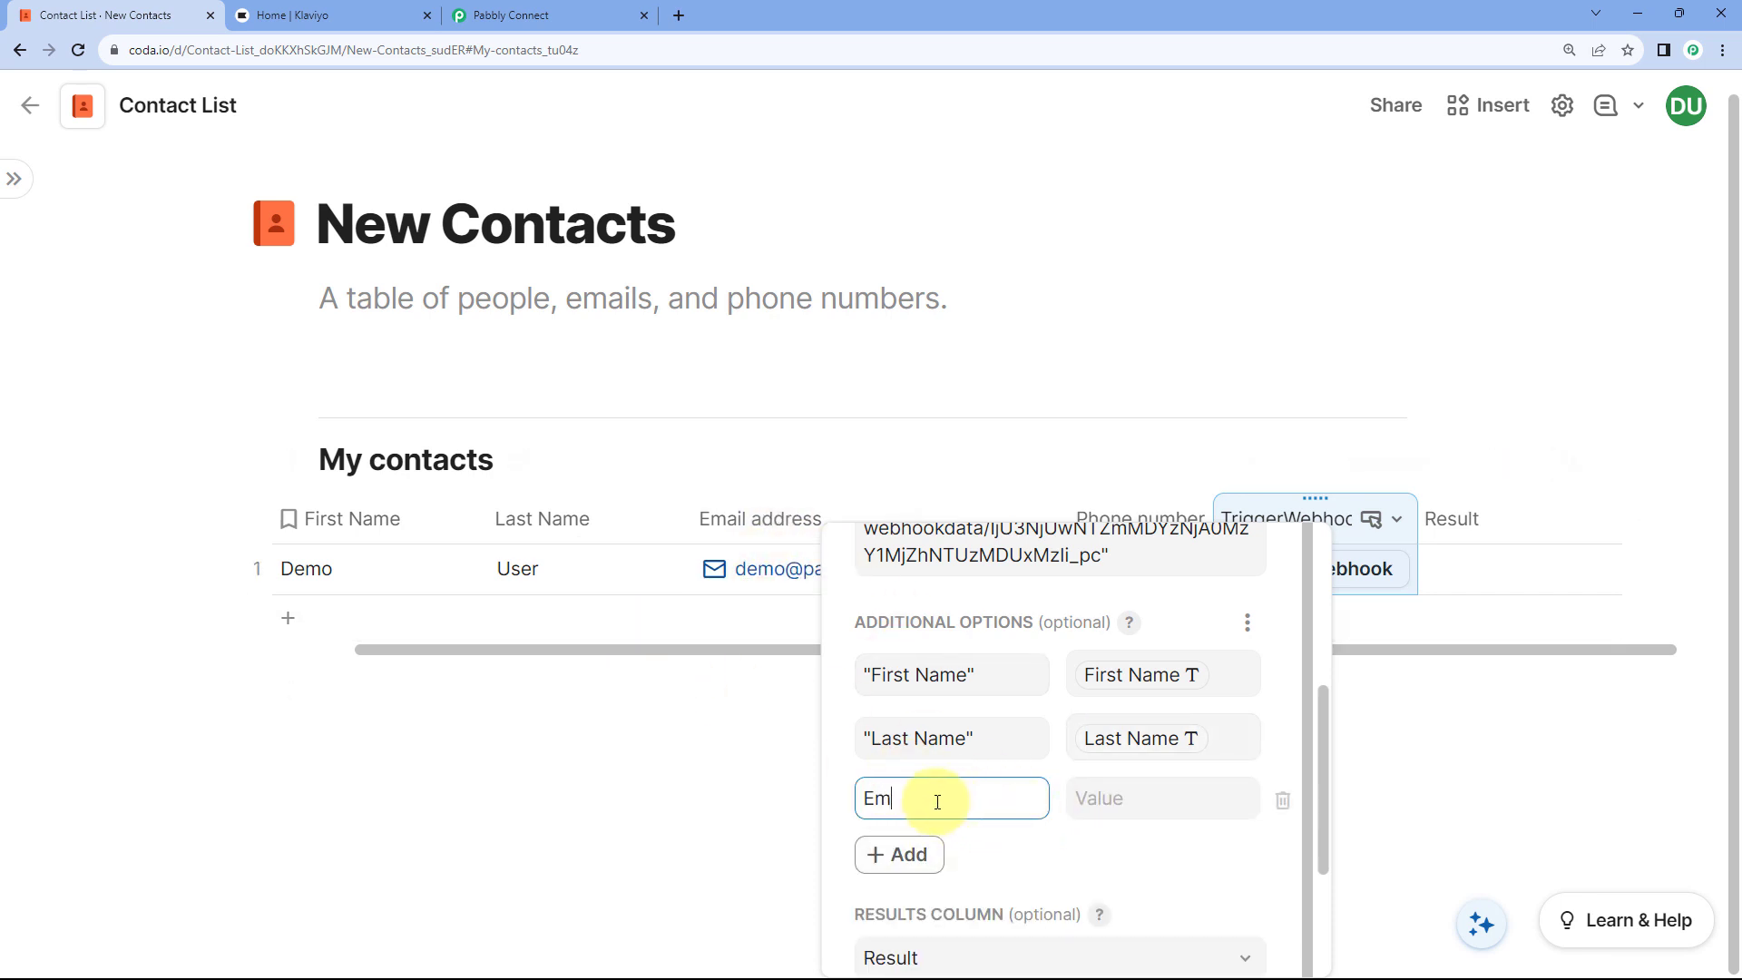
pyautogui.click(1108, 797)
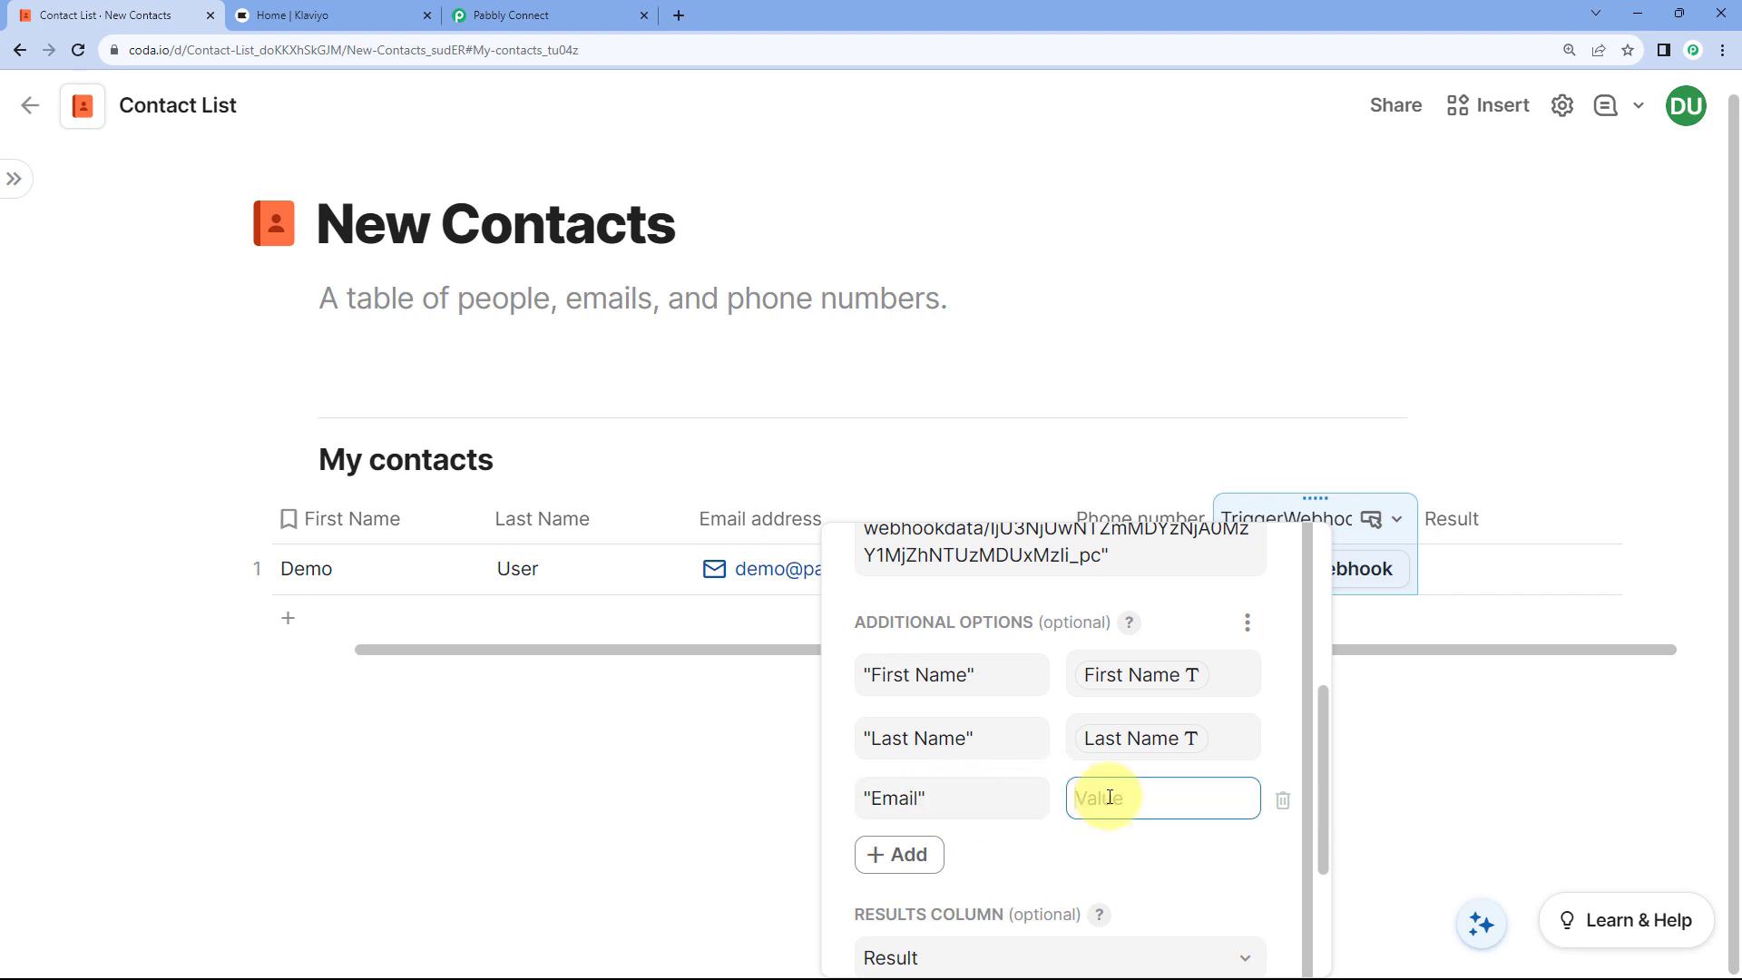
pyautogui.click(1109, 797)
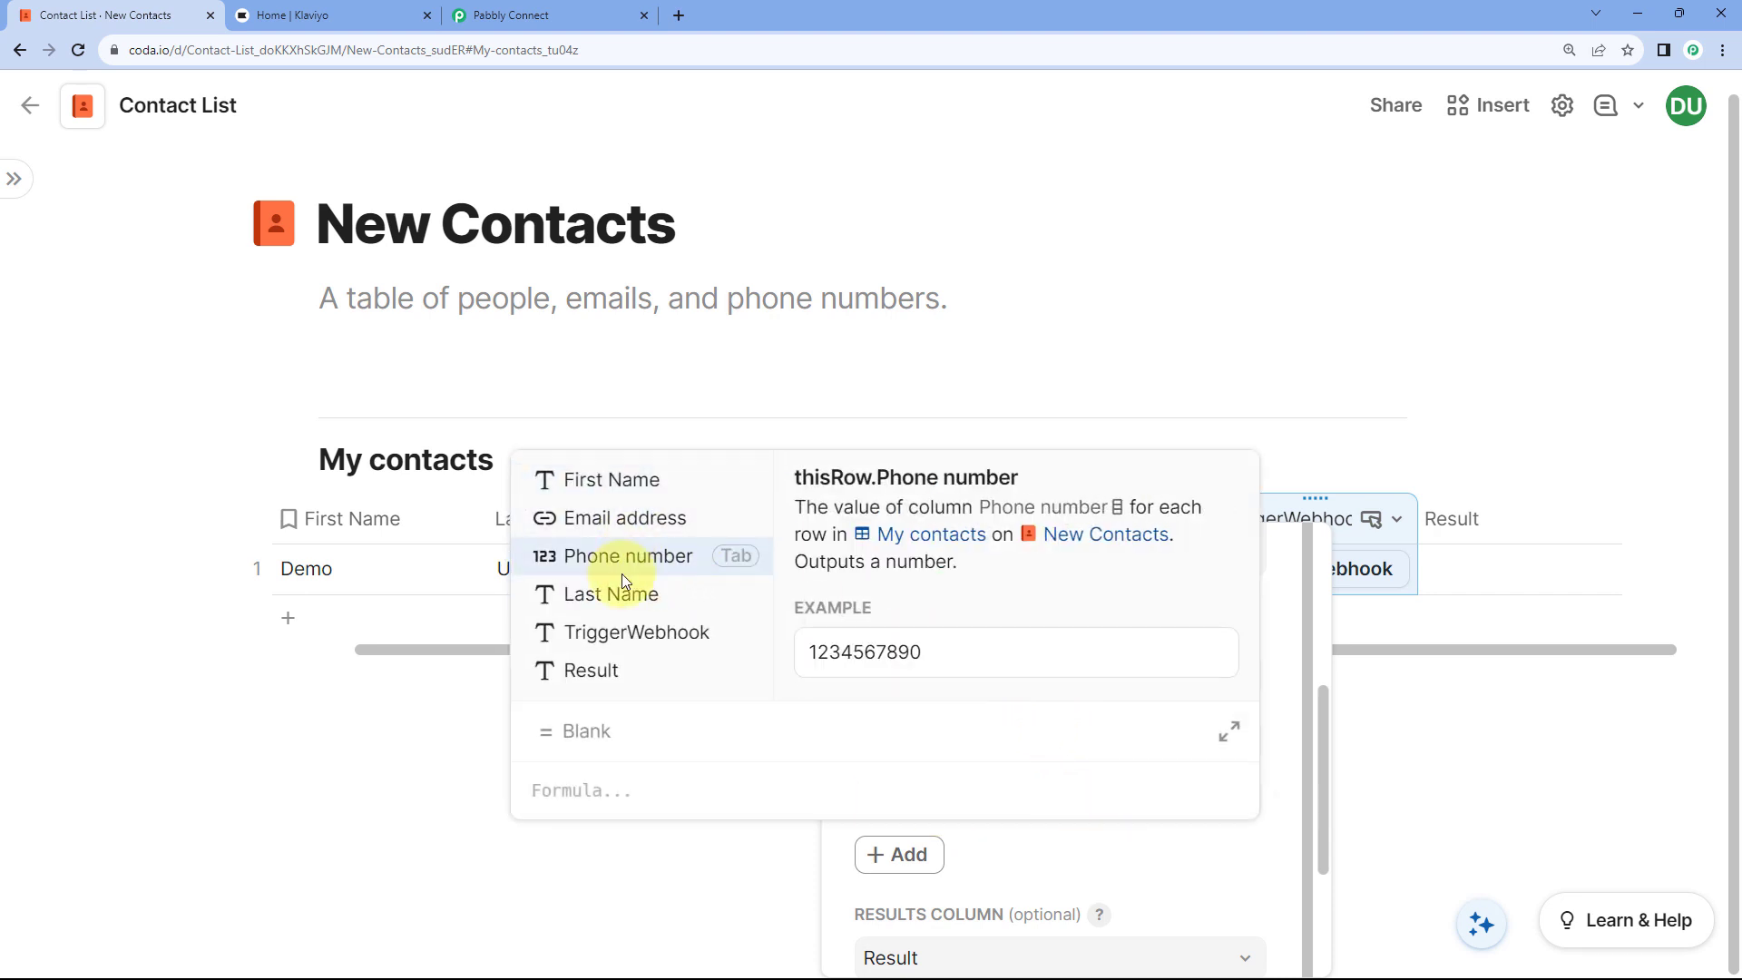
pyautogui.click(611, 515)
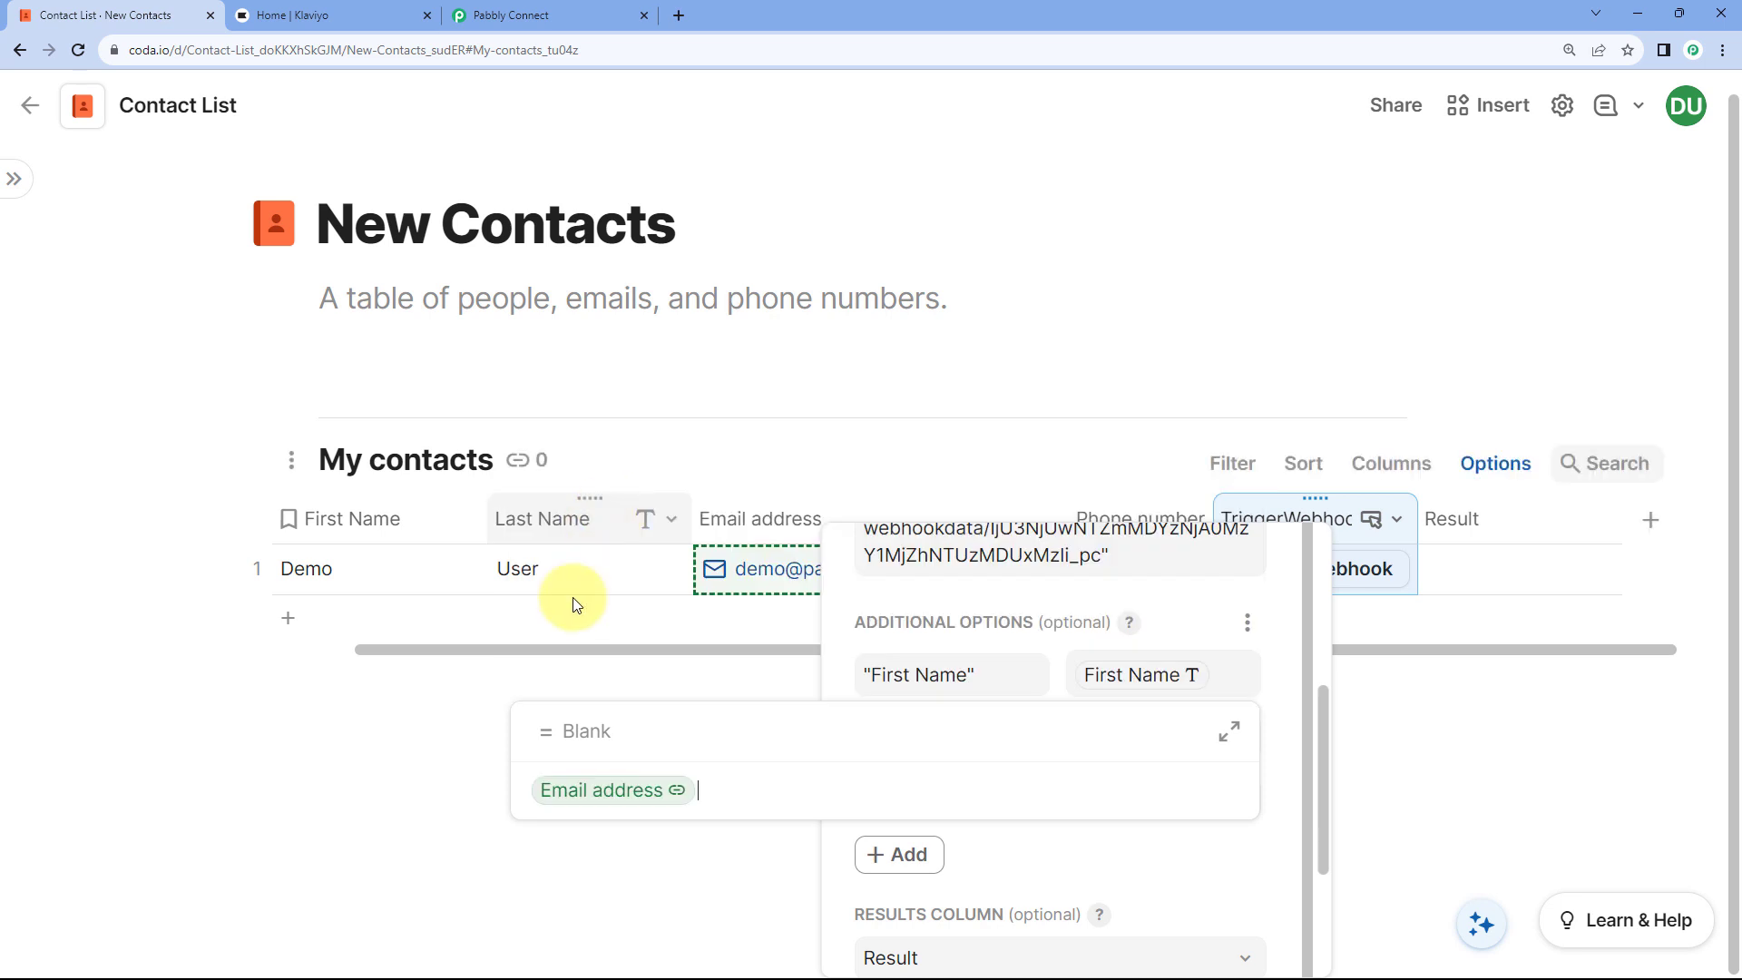
pyautogui.press('Return')
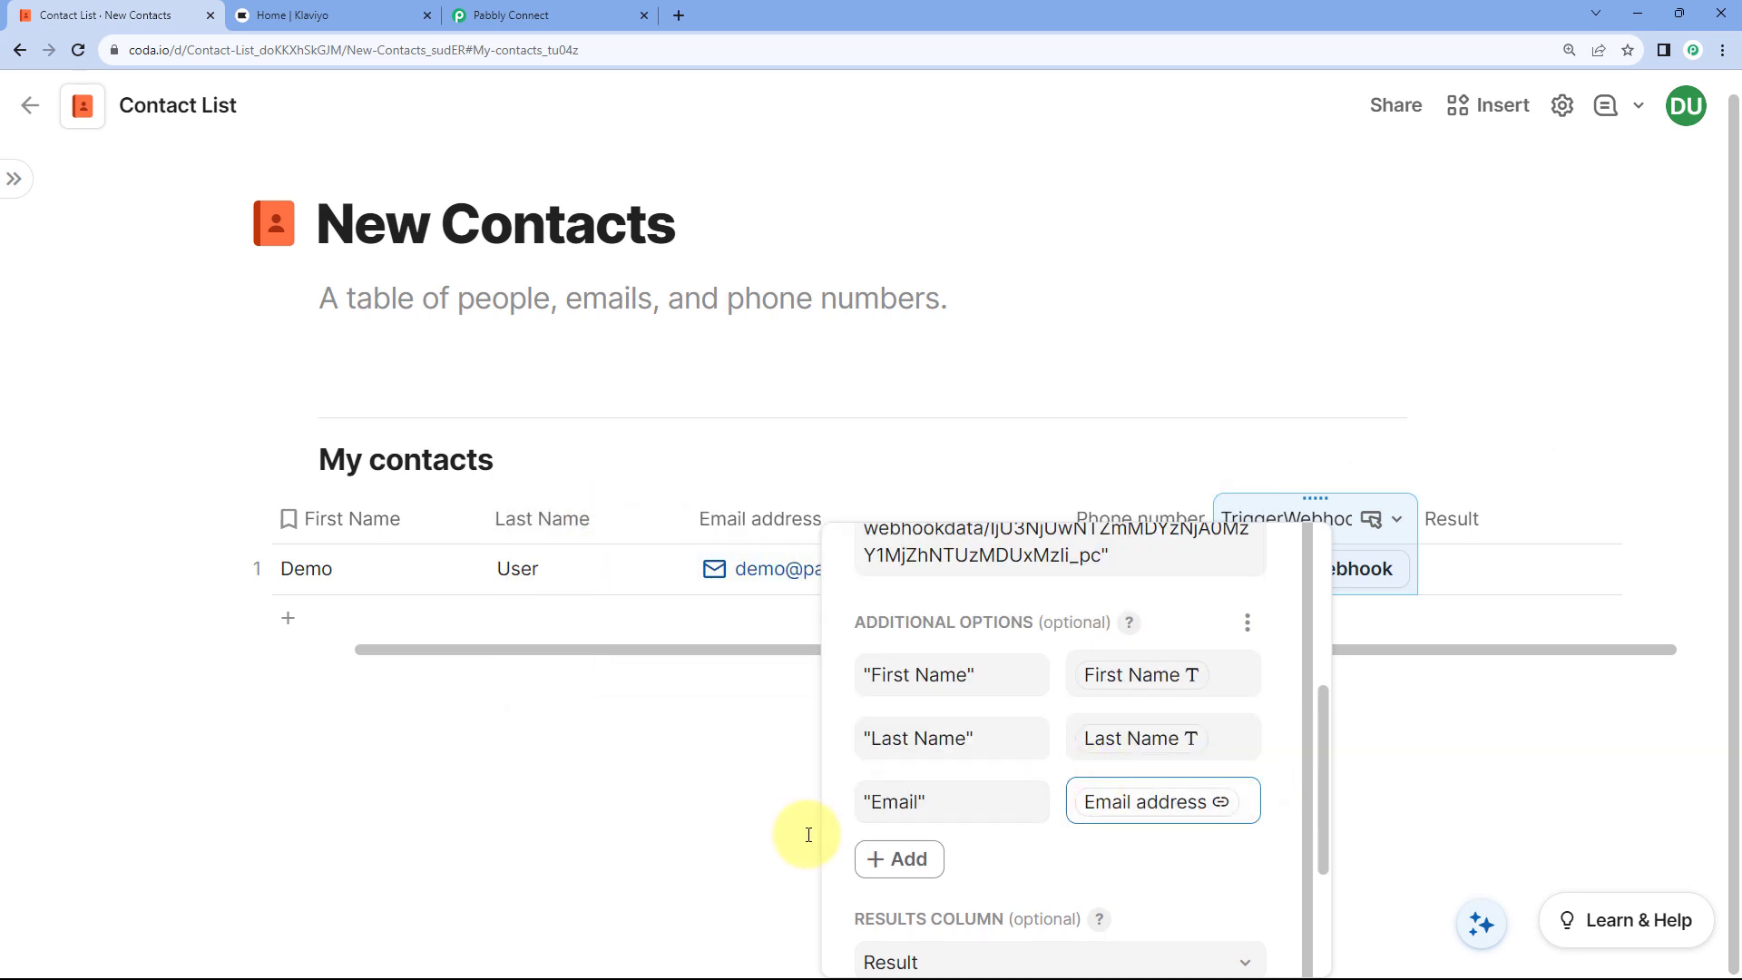
# Step: Add a 'Phone No.' key whose value is the Phone number column
pyautogui.click(898, 859)
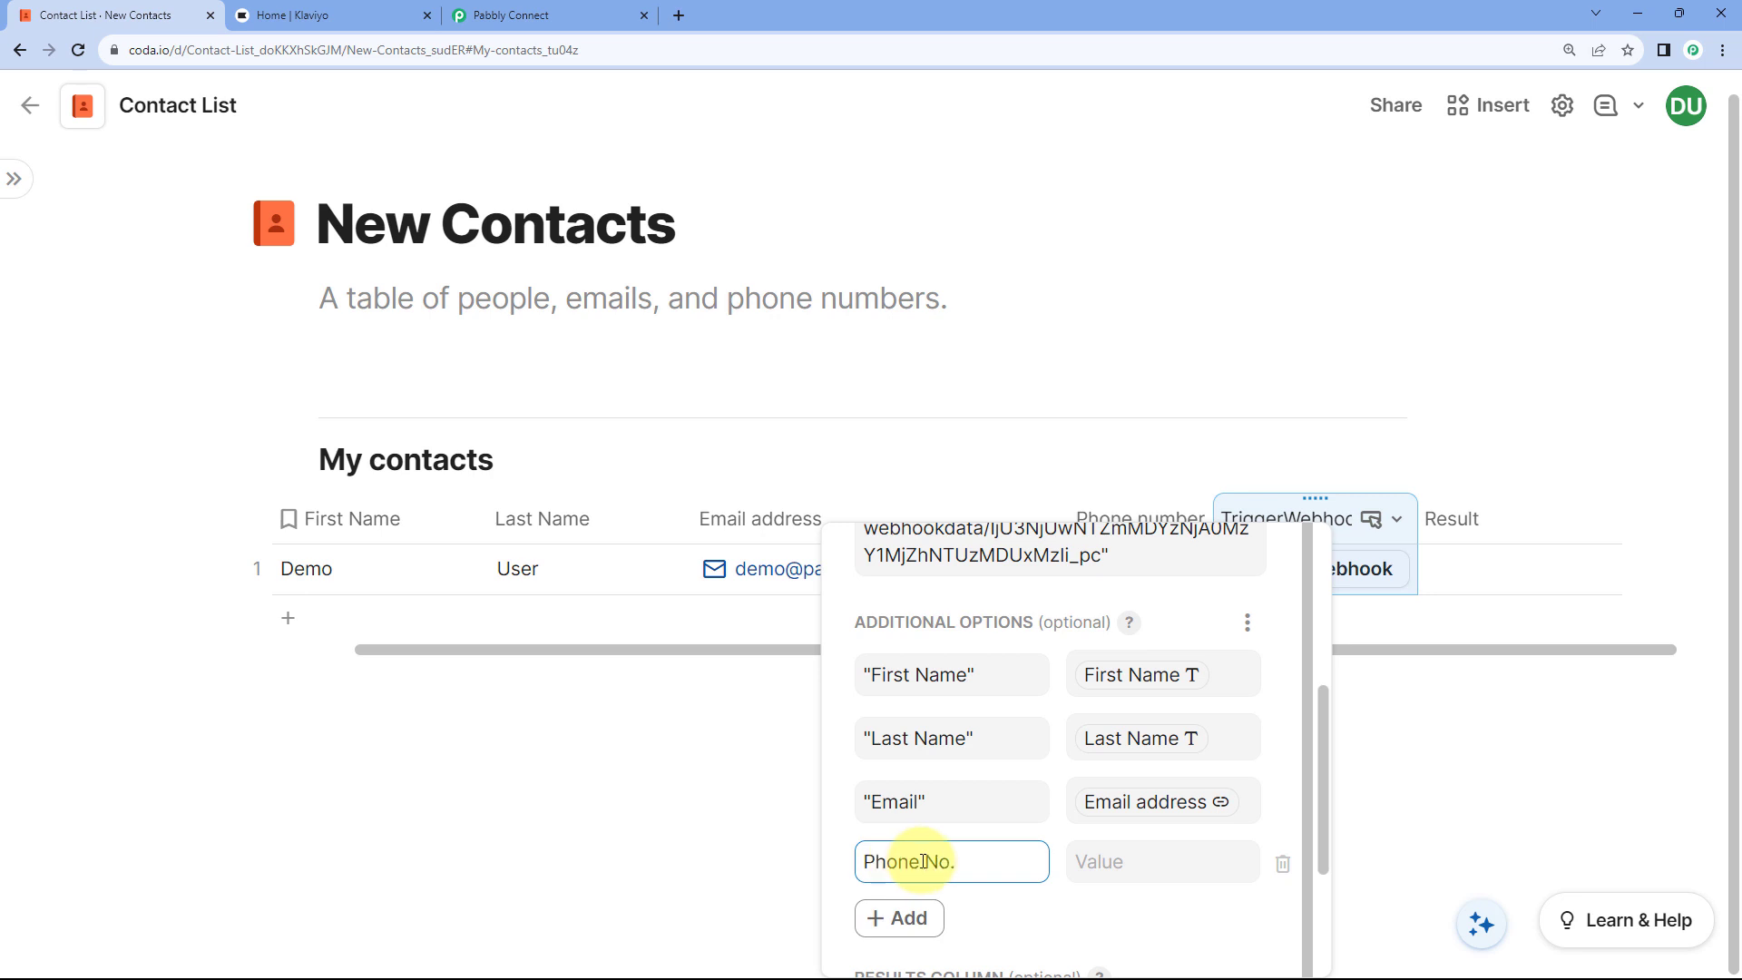
pyautogui.click(1116, 858)
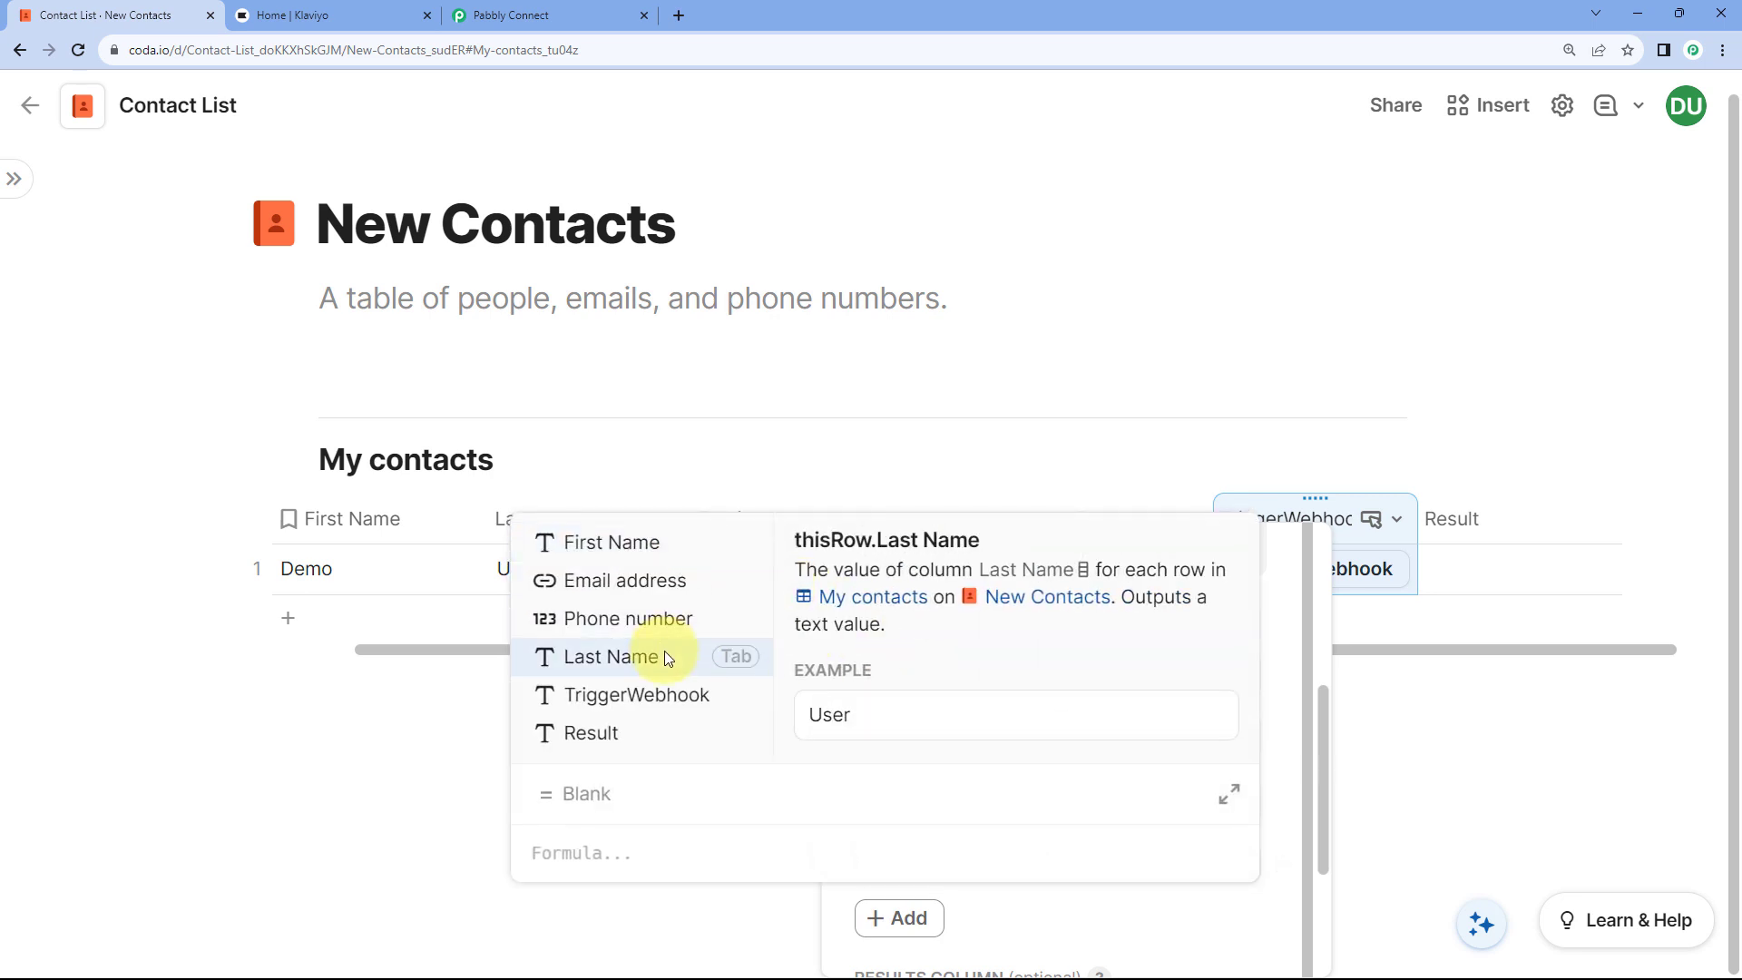
pyautogui.click(628, 618)
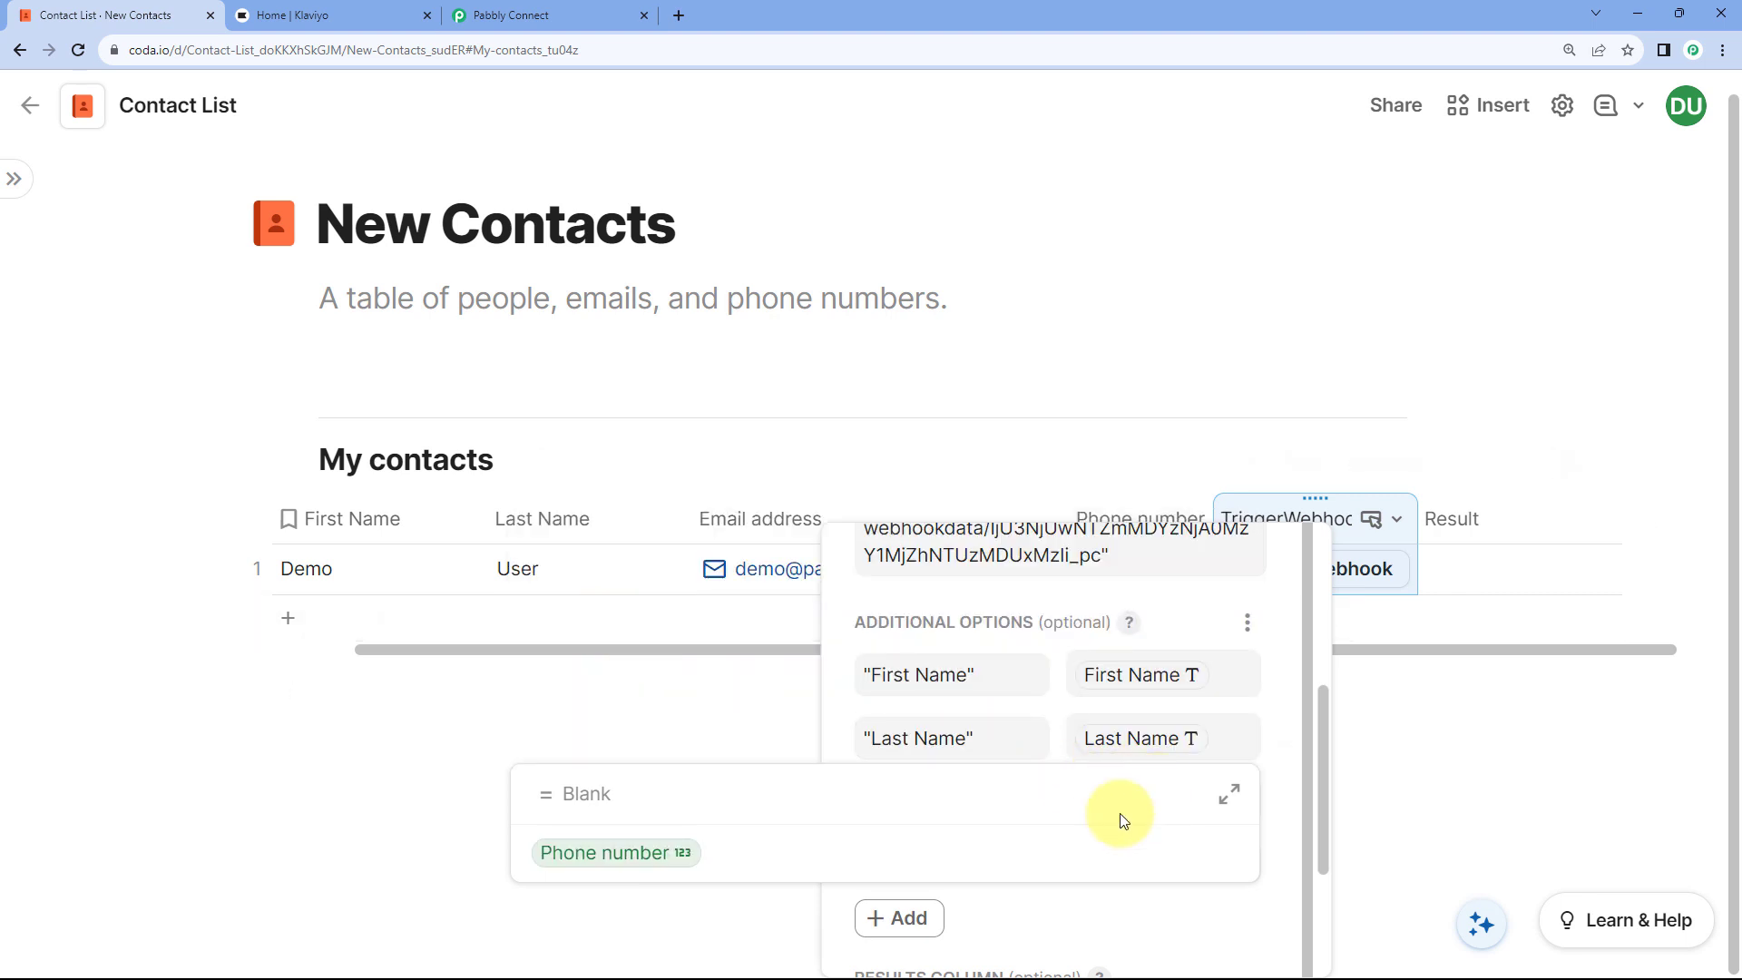
pyautogui.press('Return')
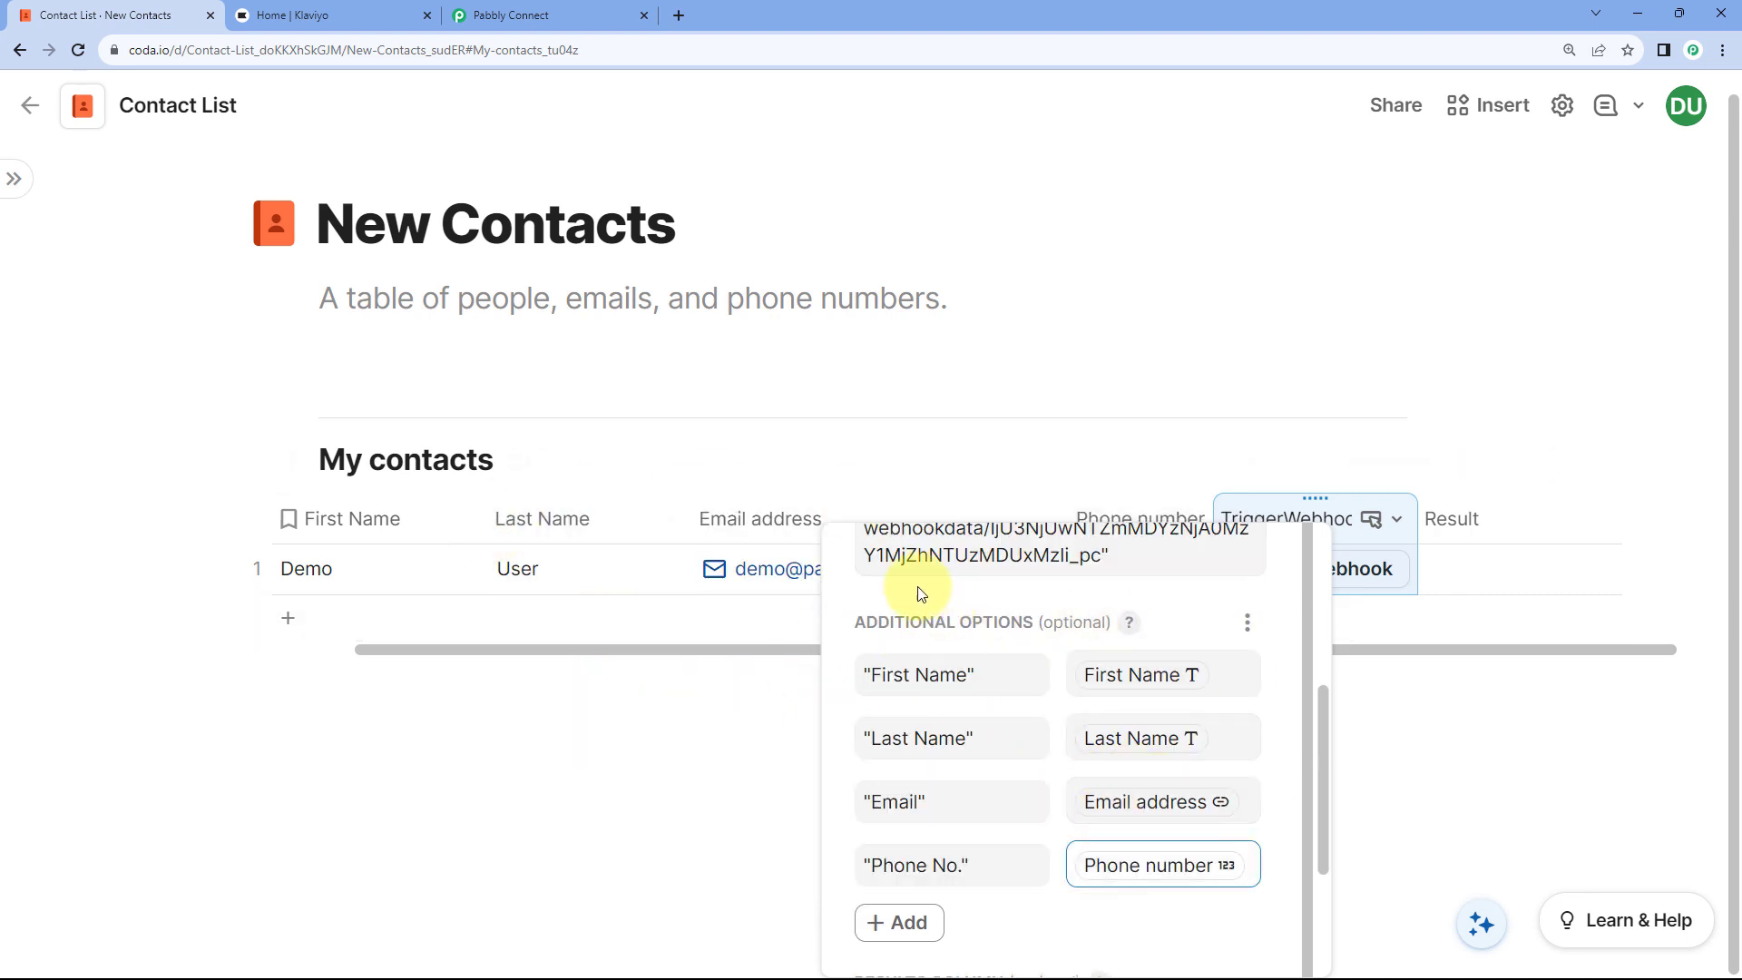
pyautogui.scroll(-2, 1043, 641)
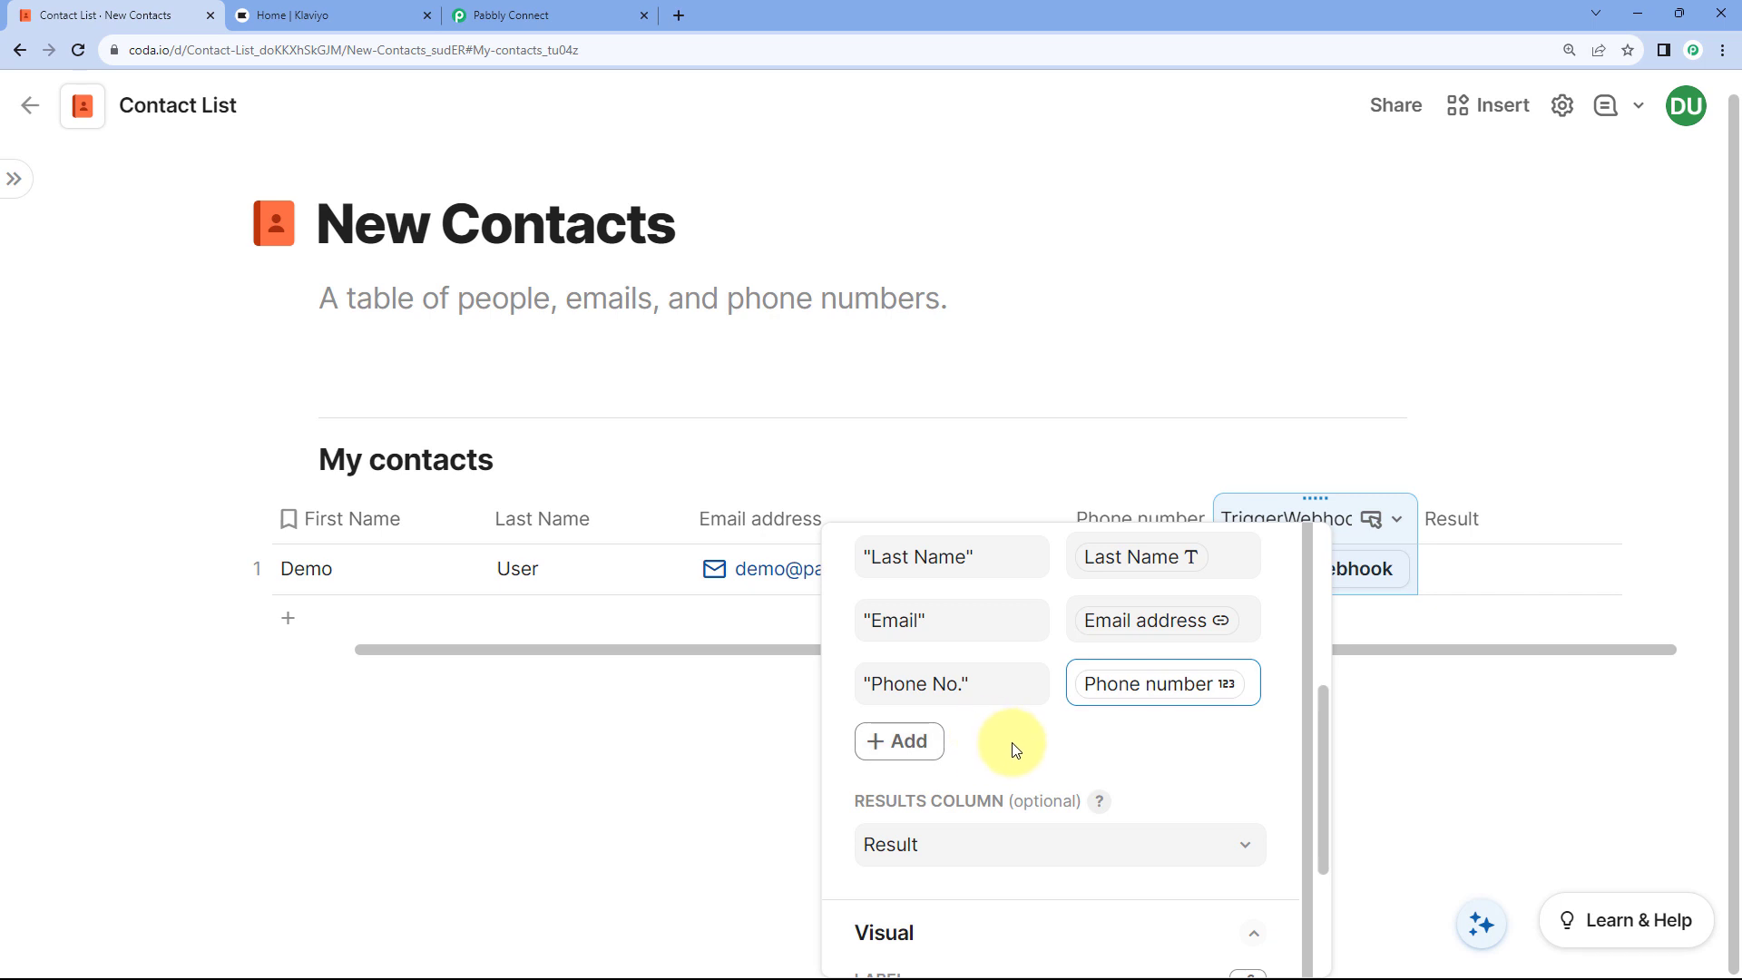
pyautogui.click(1118, 743)
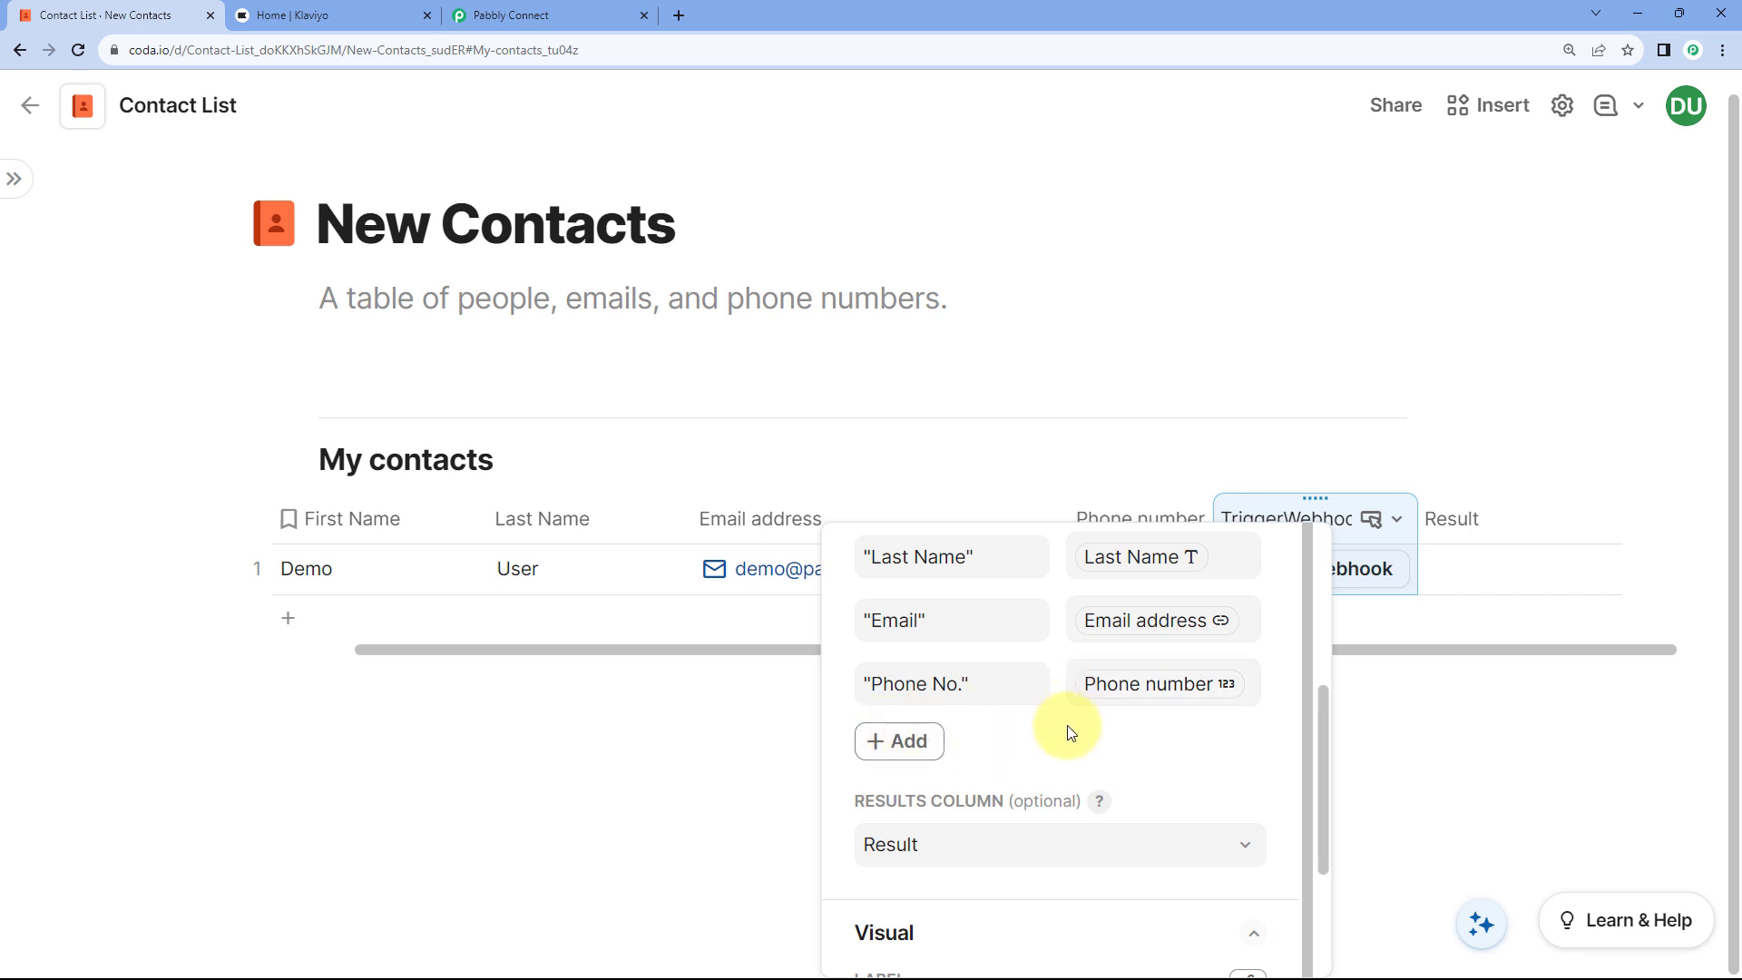
pyautogui.scroll(-3, 1070, 731)
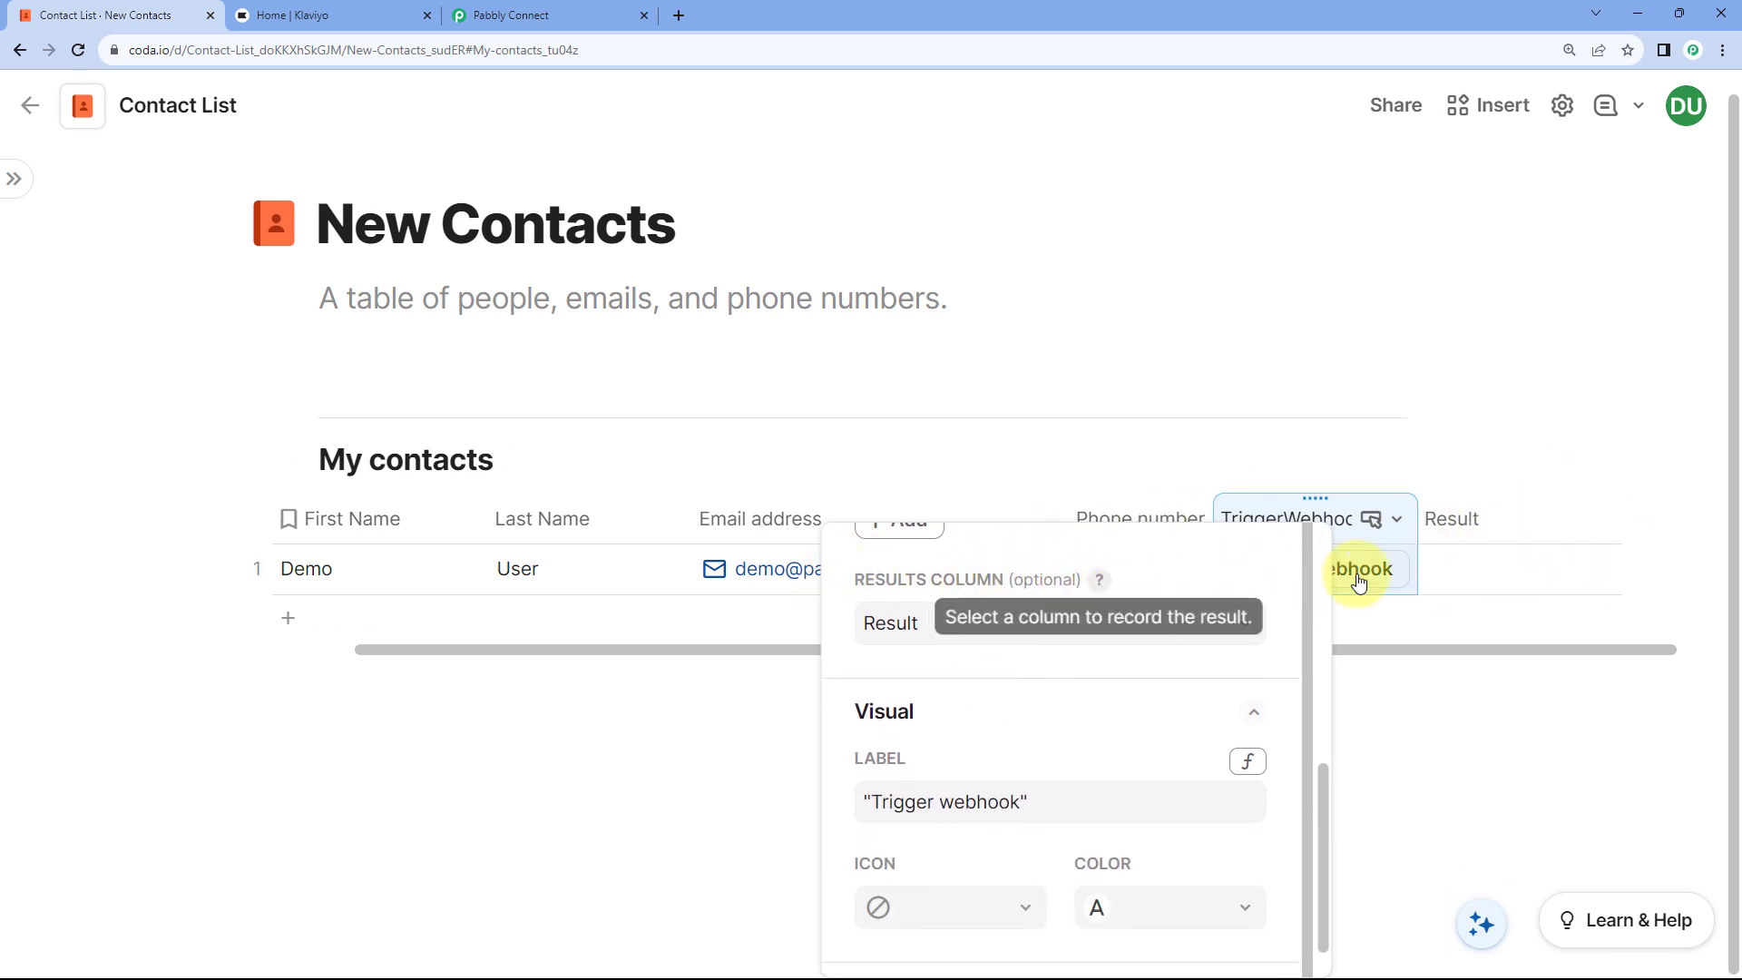
# Step: Give the button a webhook icon and green colour, then widen the TriggerWebhook column
pyautogui.scroll(-1, 1019, 653)
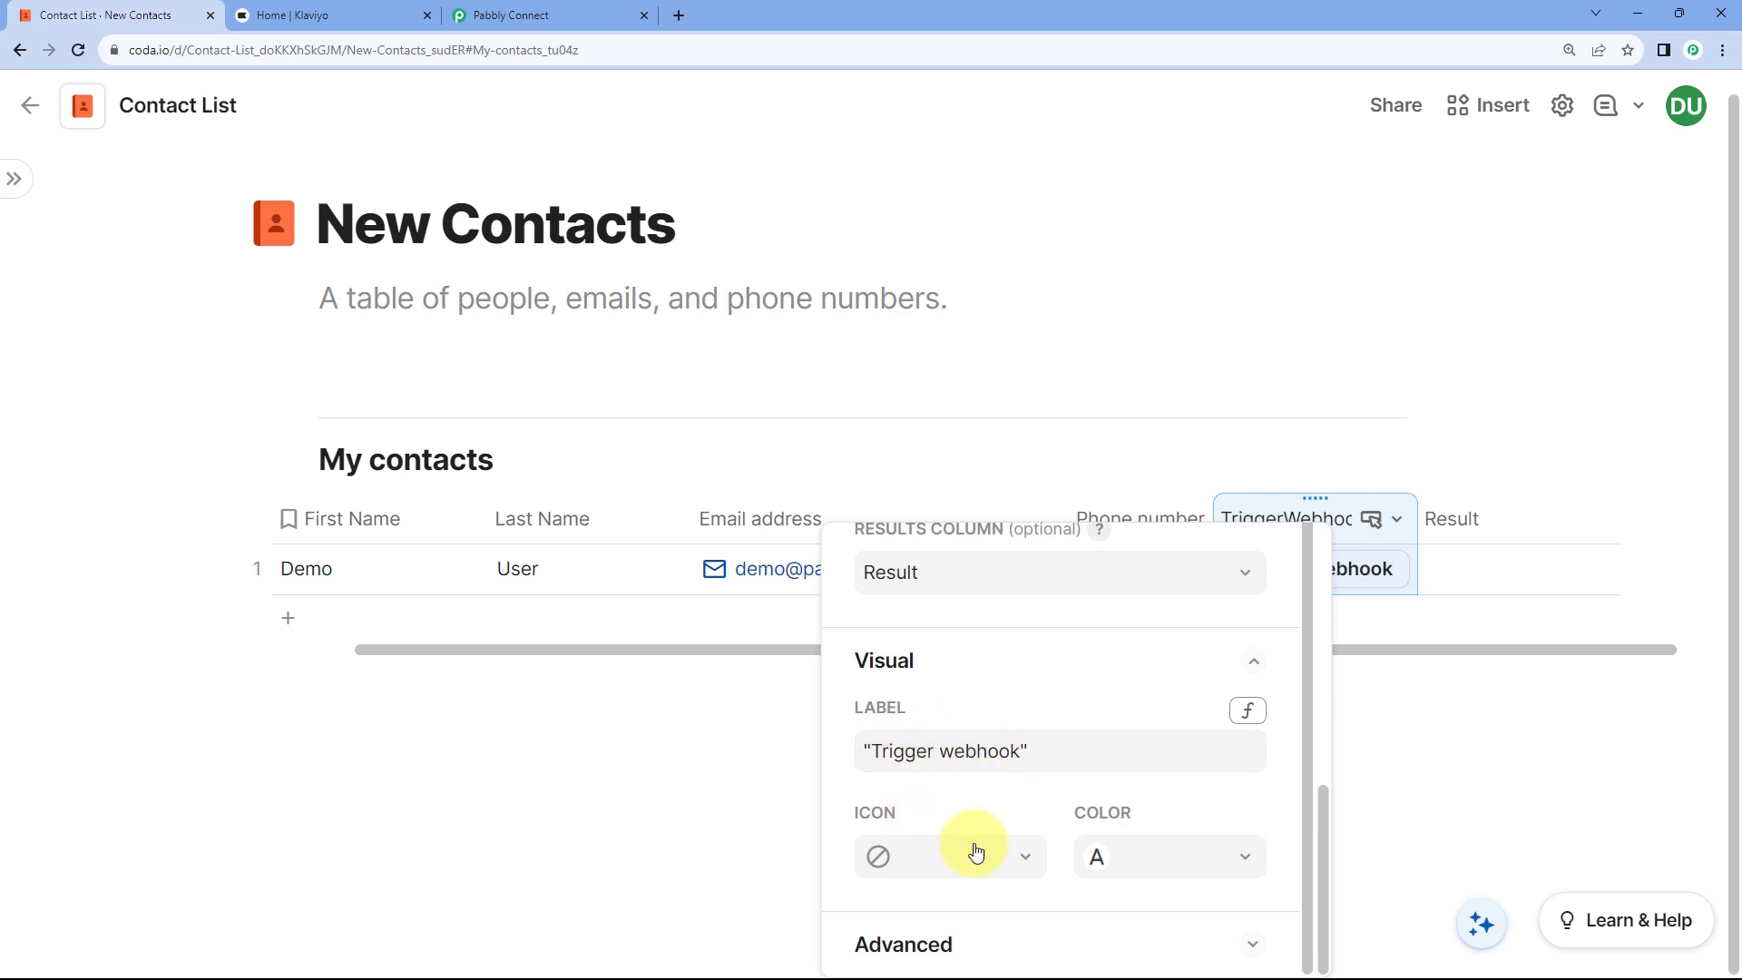
pyautogui.click(1029, 858)
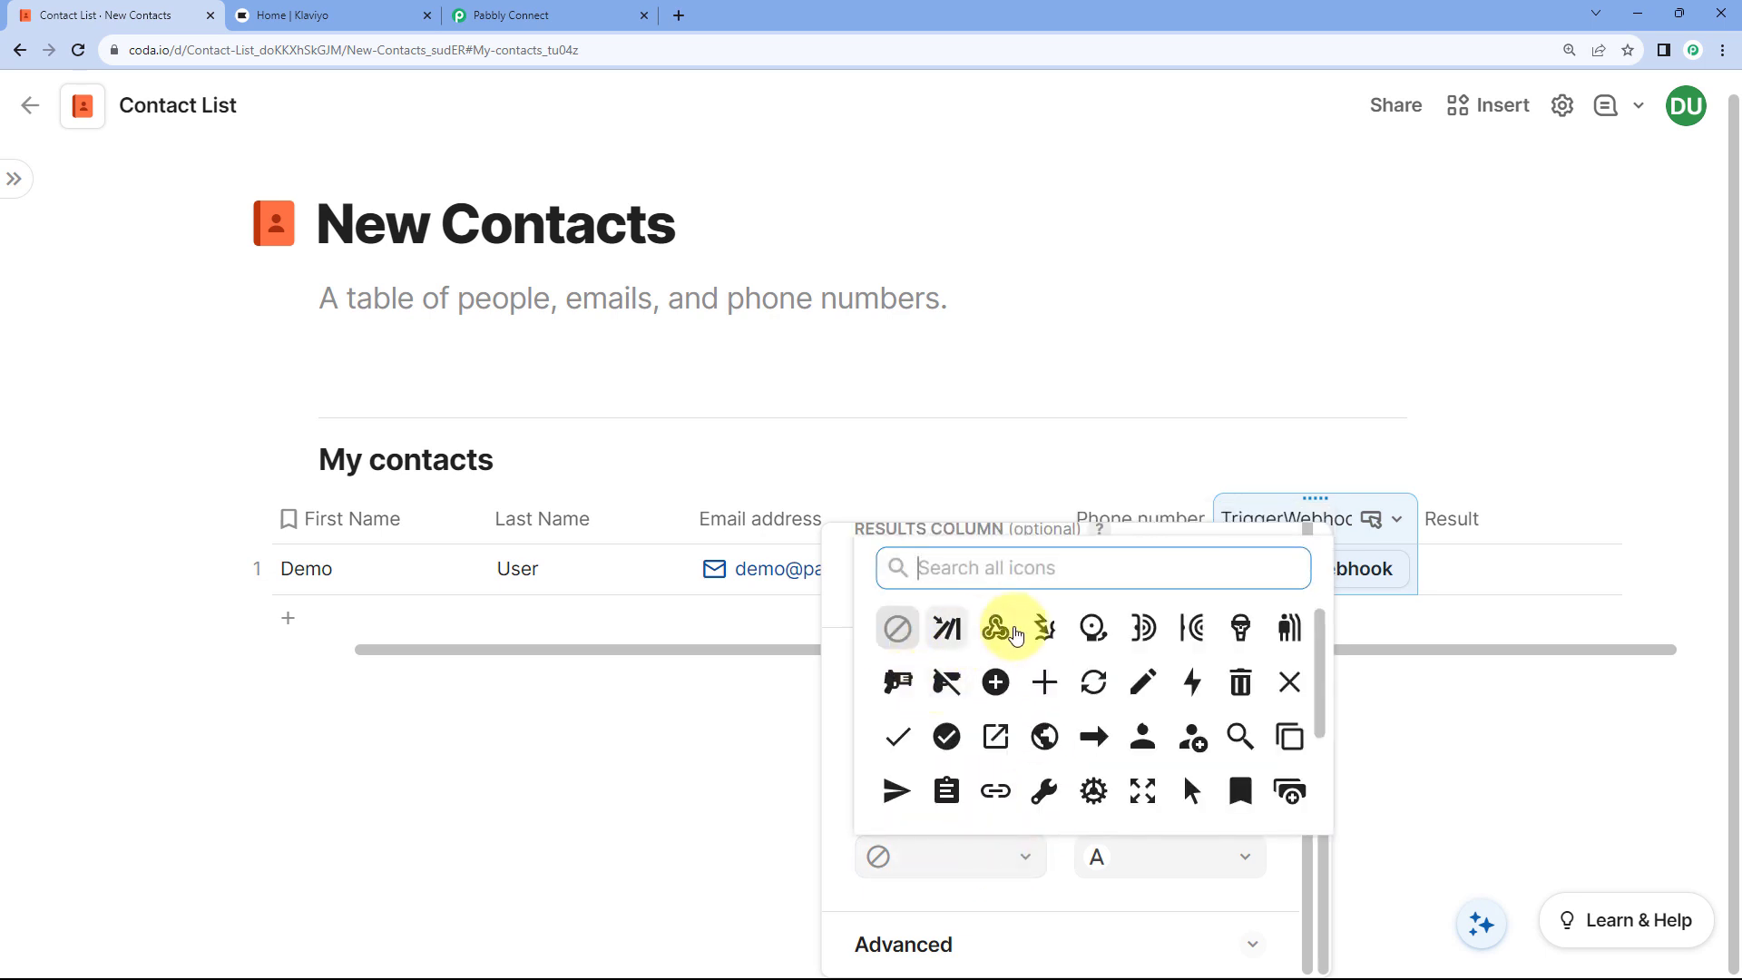
pyautogui.click(995, 629)
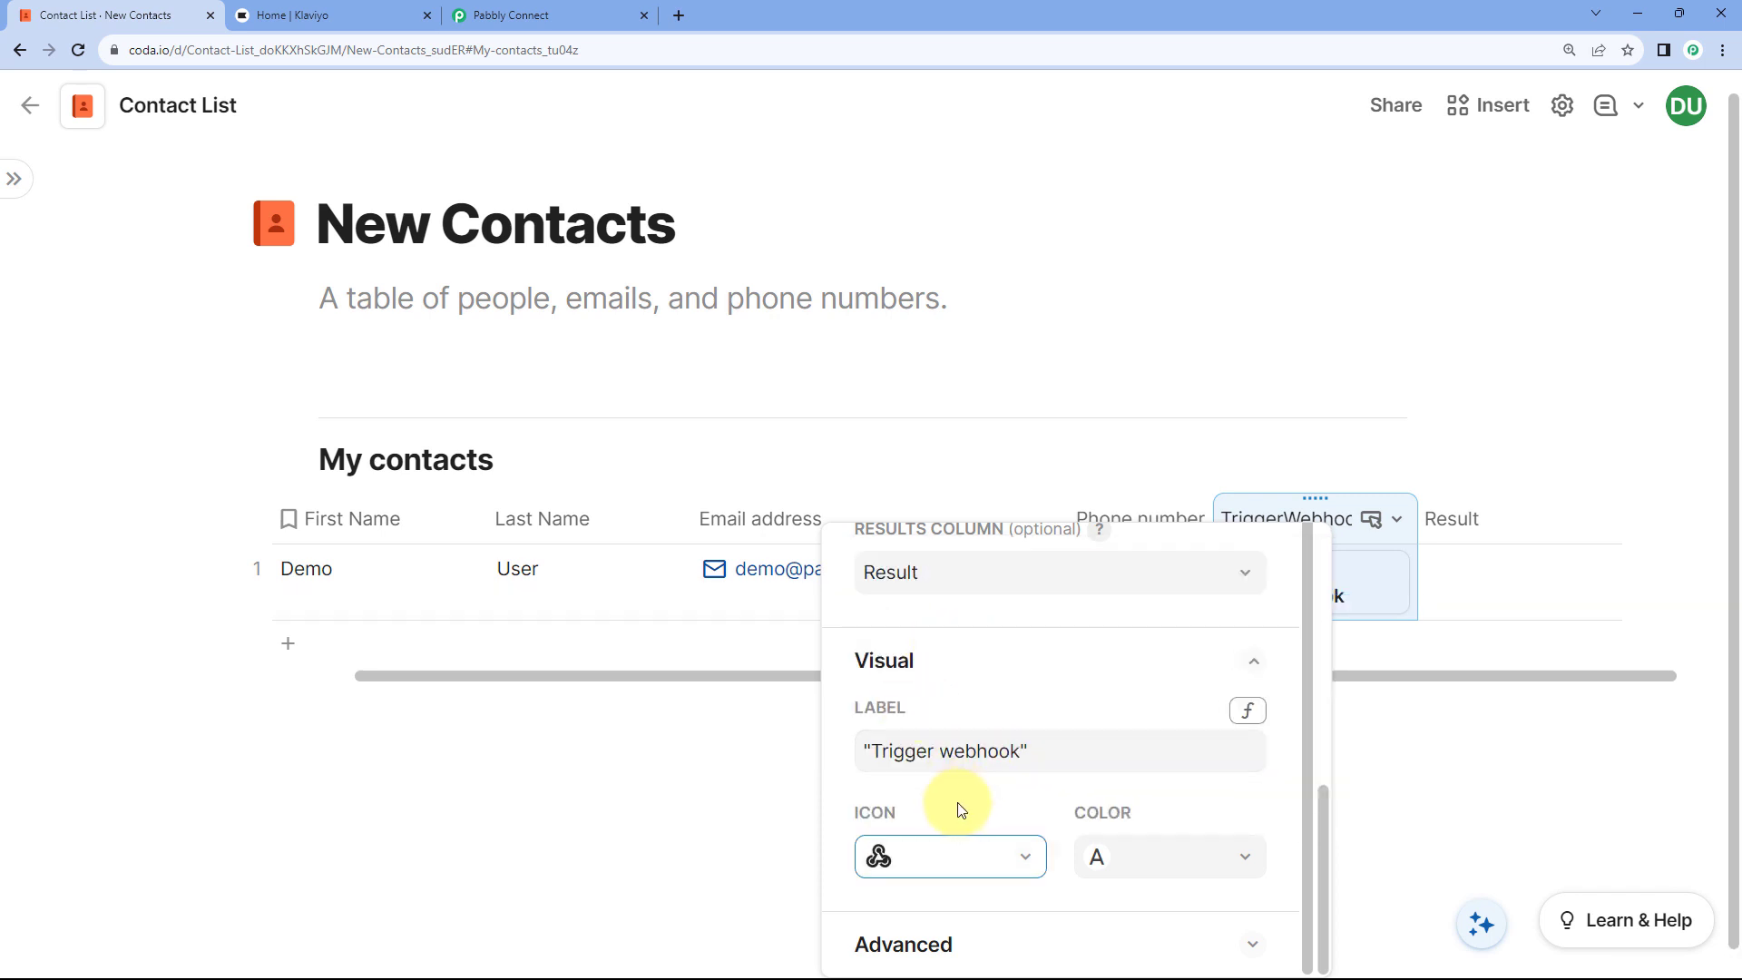
pyautogui.click(1124, 860)
pyautogui.click(1150, 768)
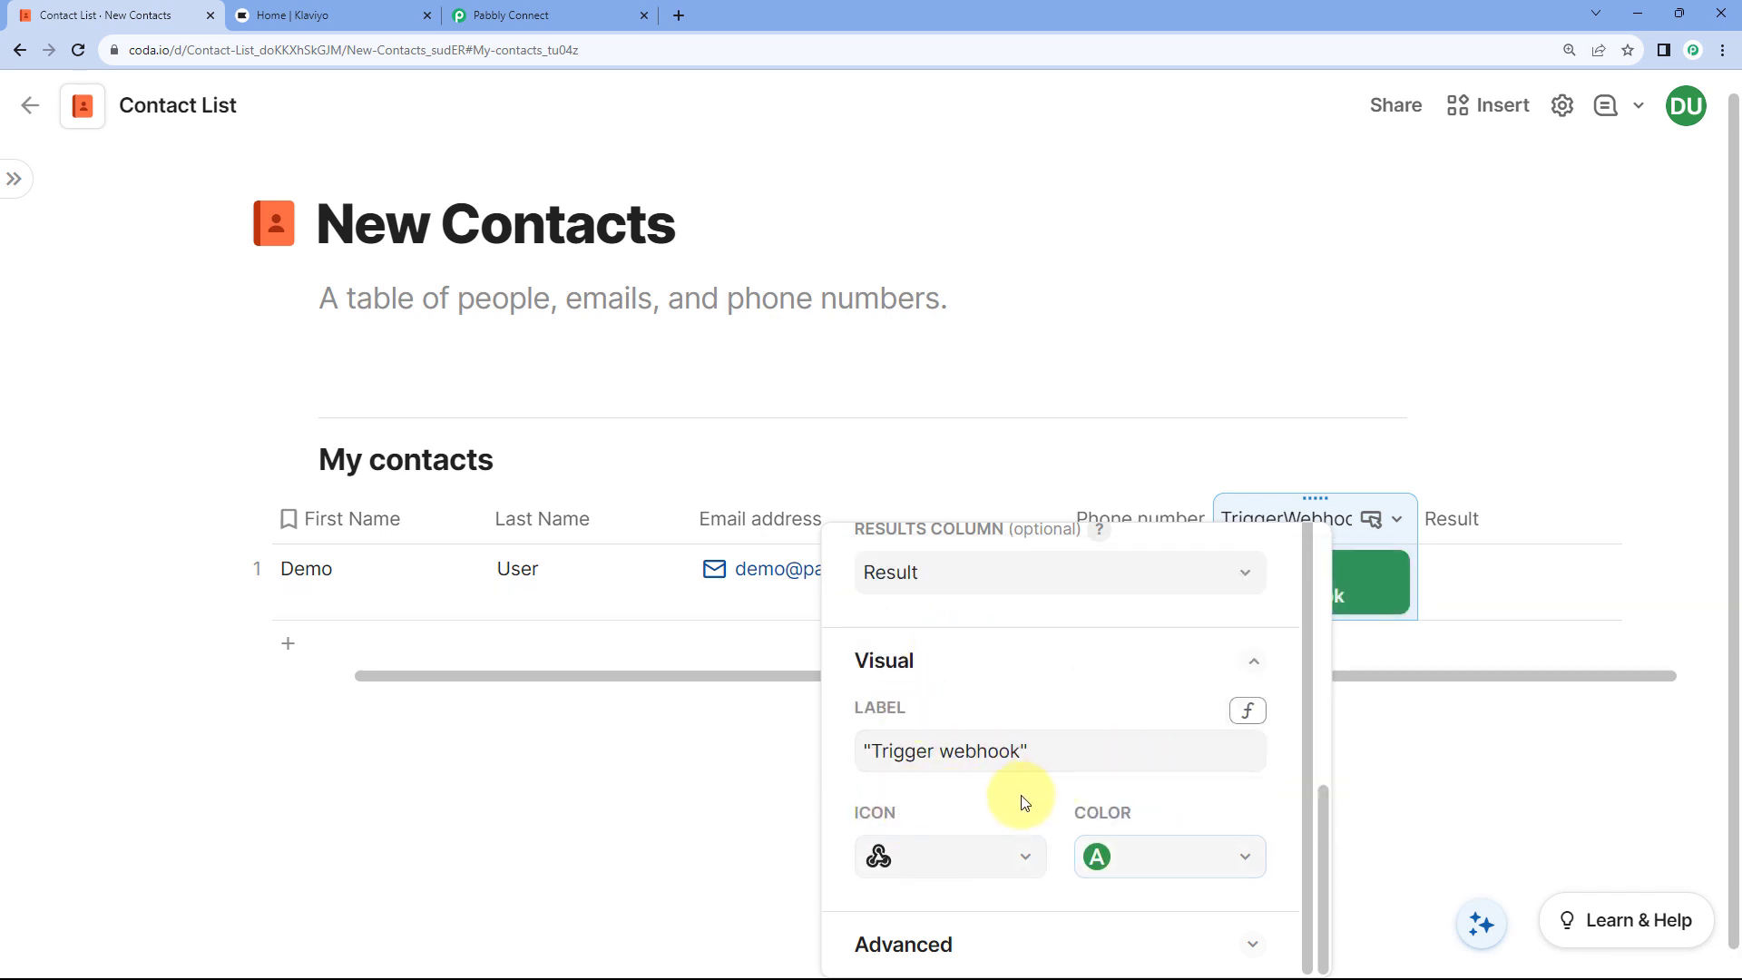
pyautogui.click(1368, 742)
pyautogui.moveTo(1482, 519); pyautogui.dragTo(1493, 519)
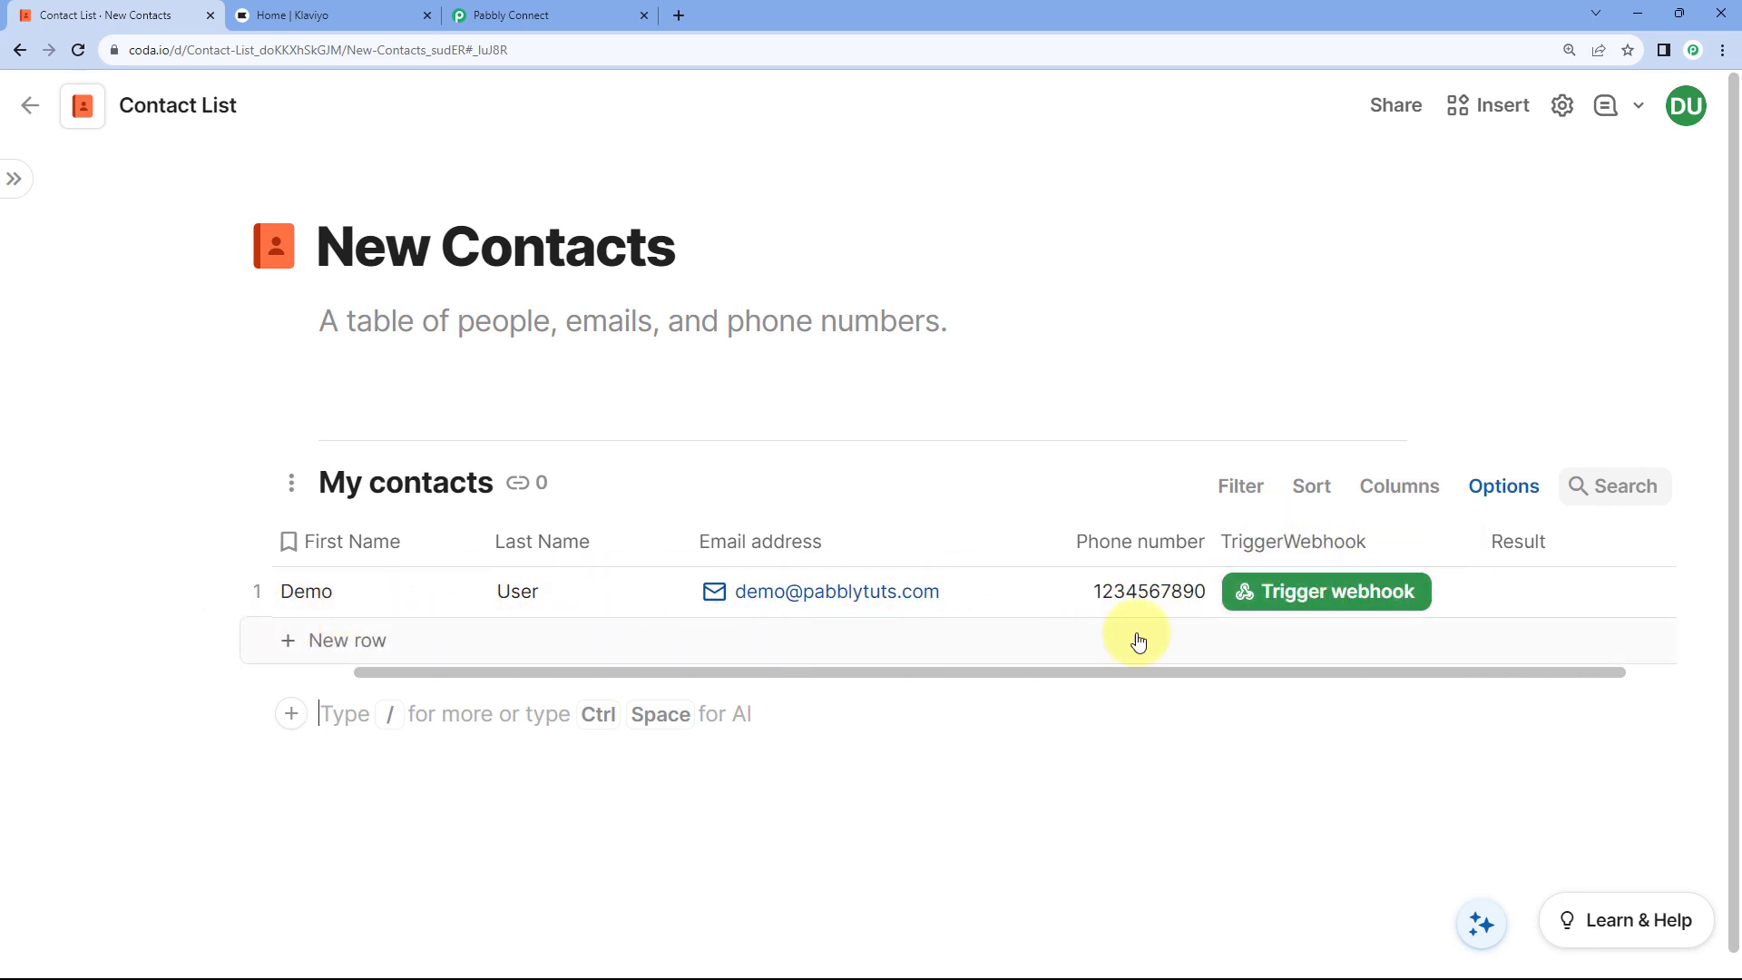
# Step: Check the Demo row's phone number and Trigger webhook cells, then return to Pabbly Connect
pyautogui.click(1109, 606)
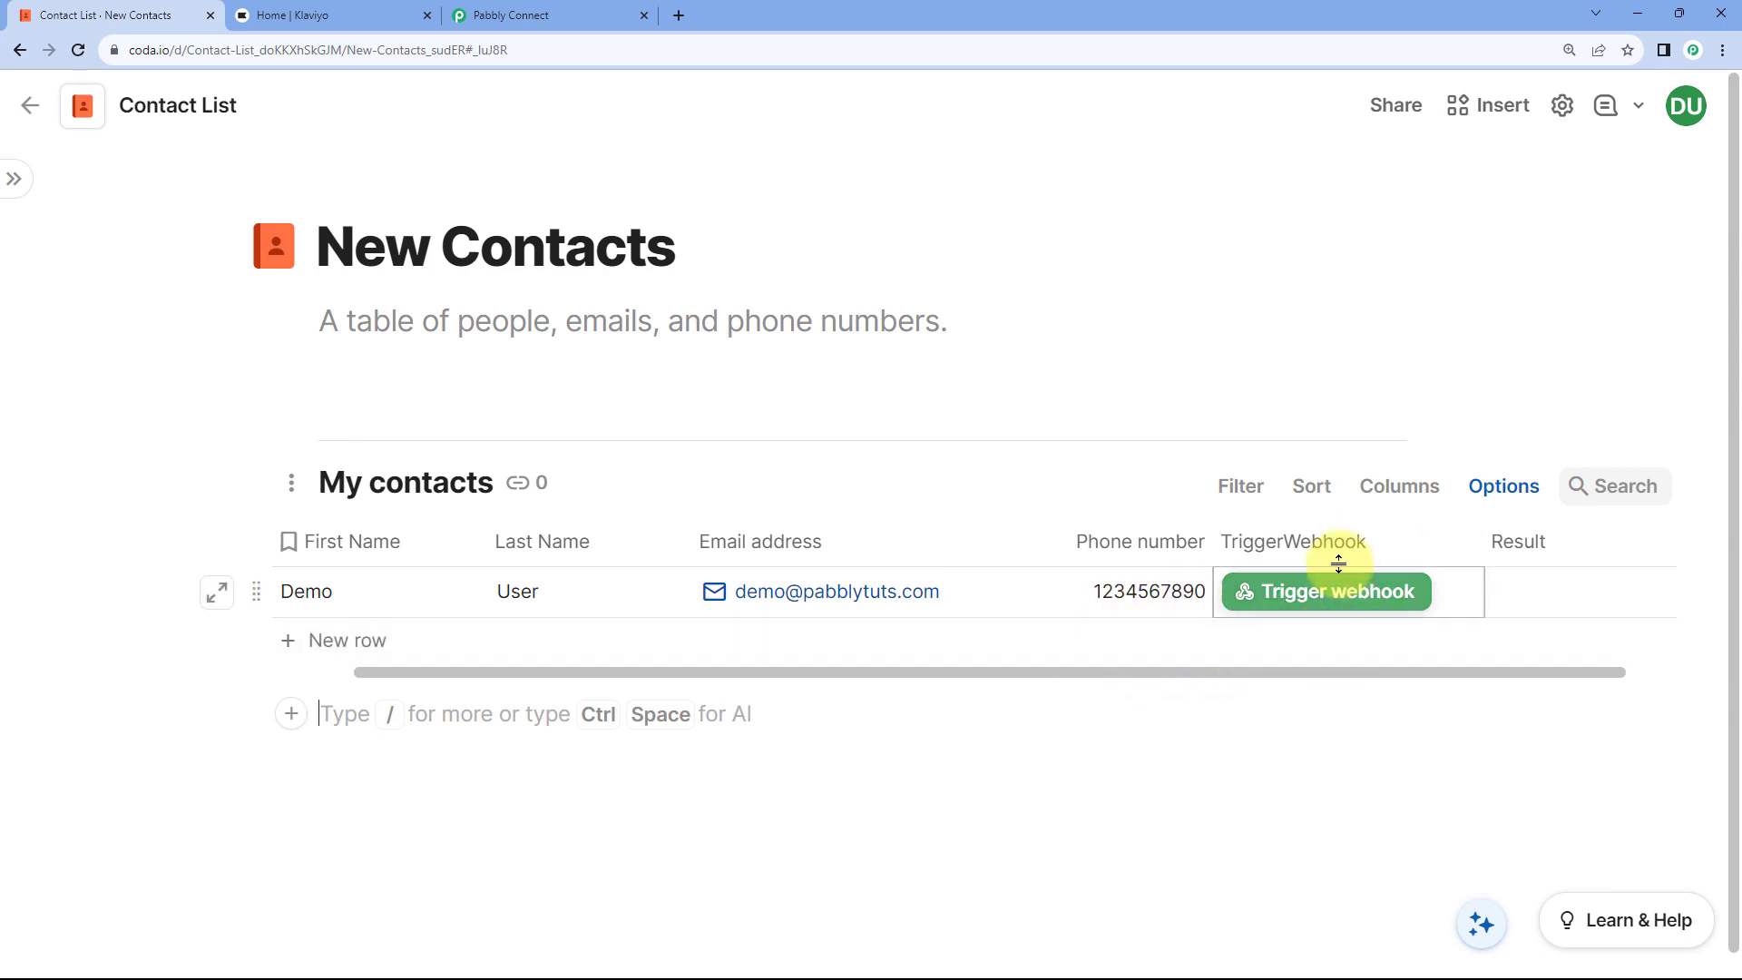
pyautogui.click(1283, 614)
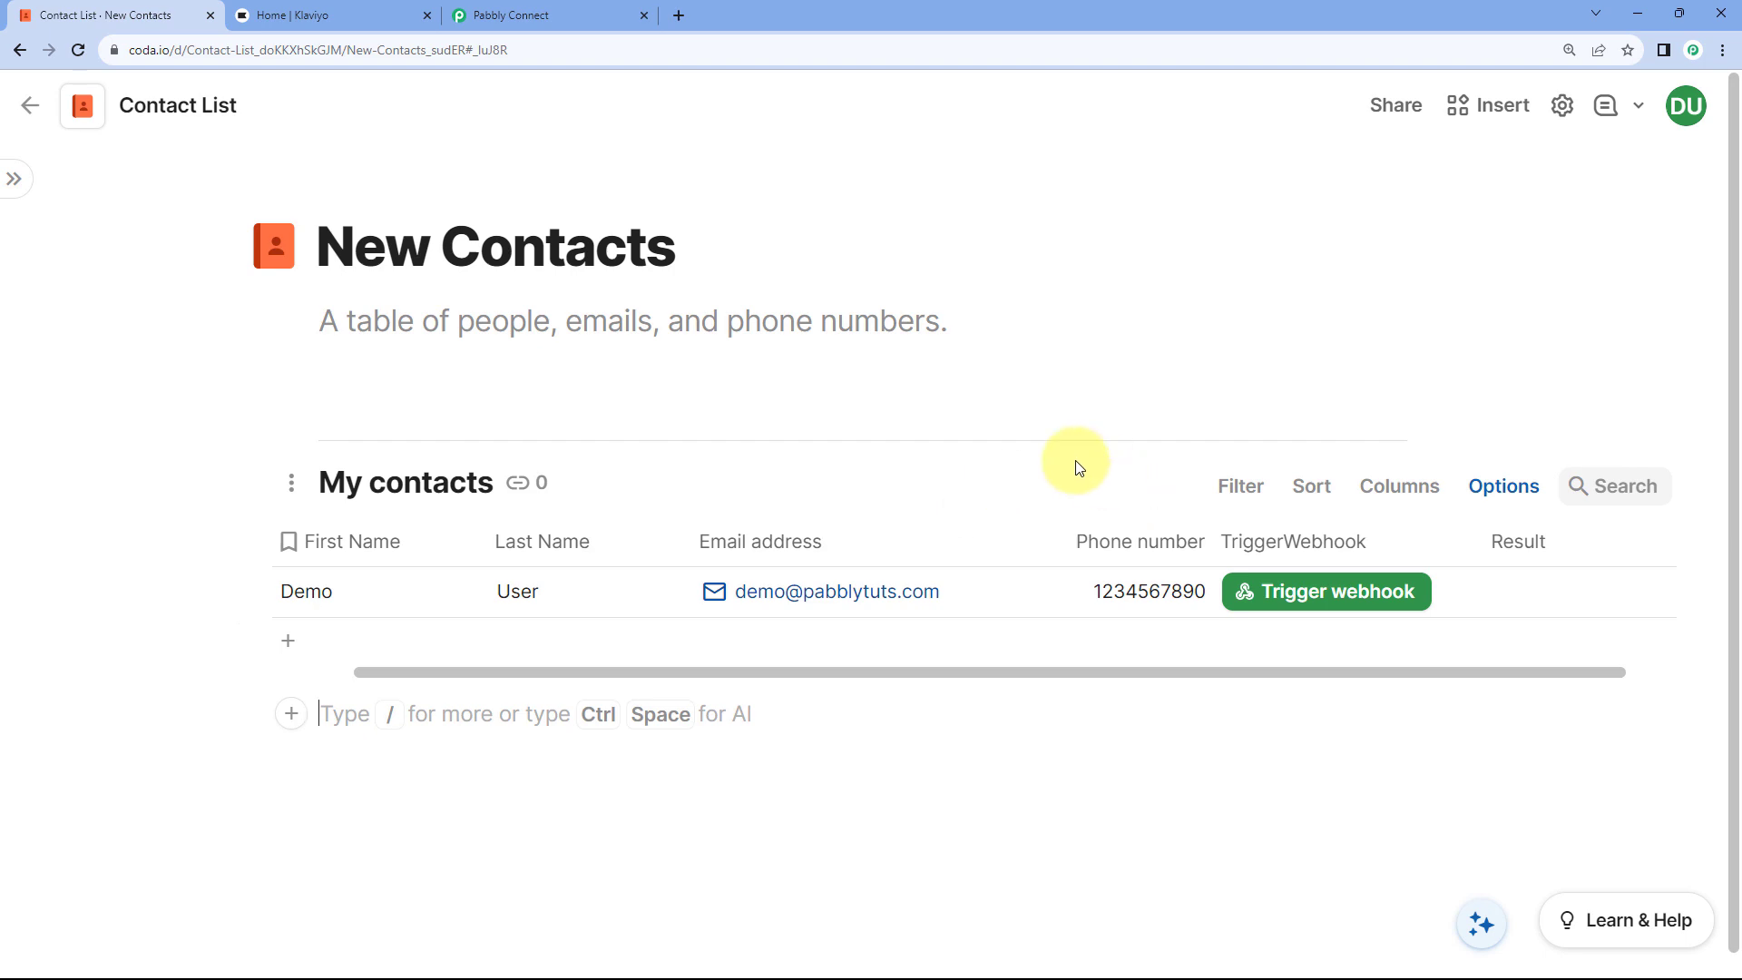
pyautogui.click(615, 9)
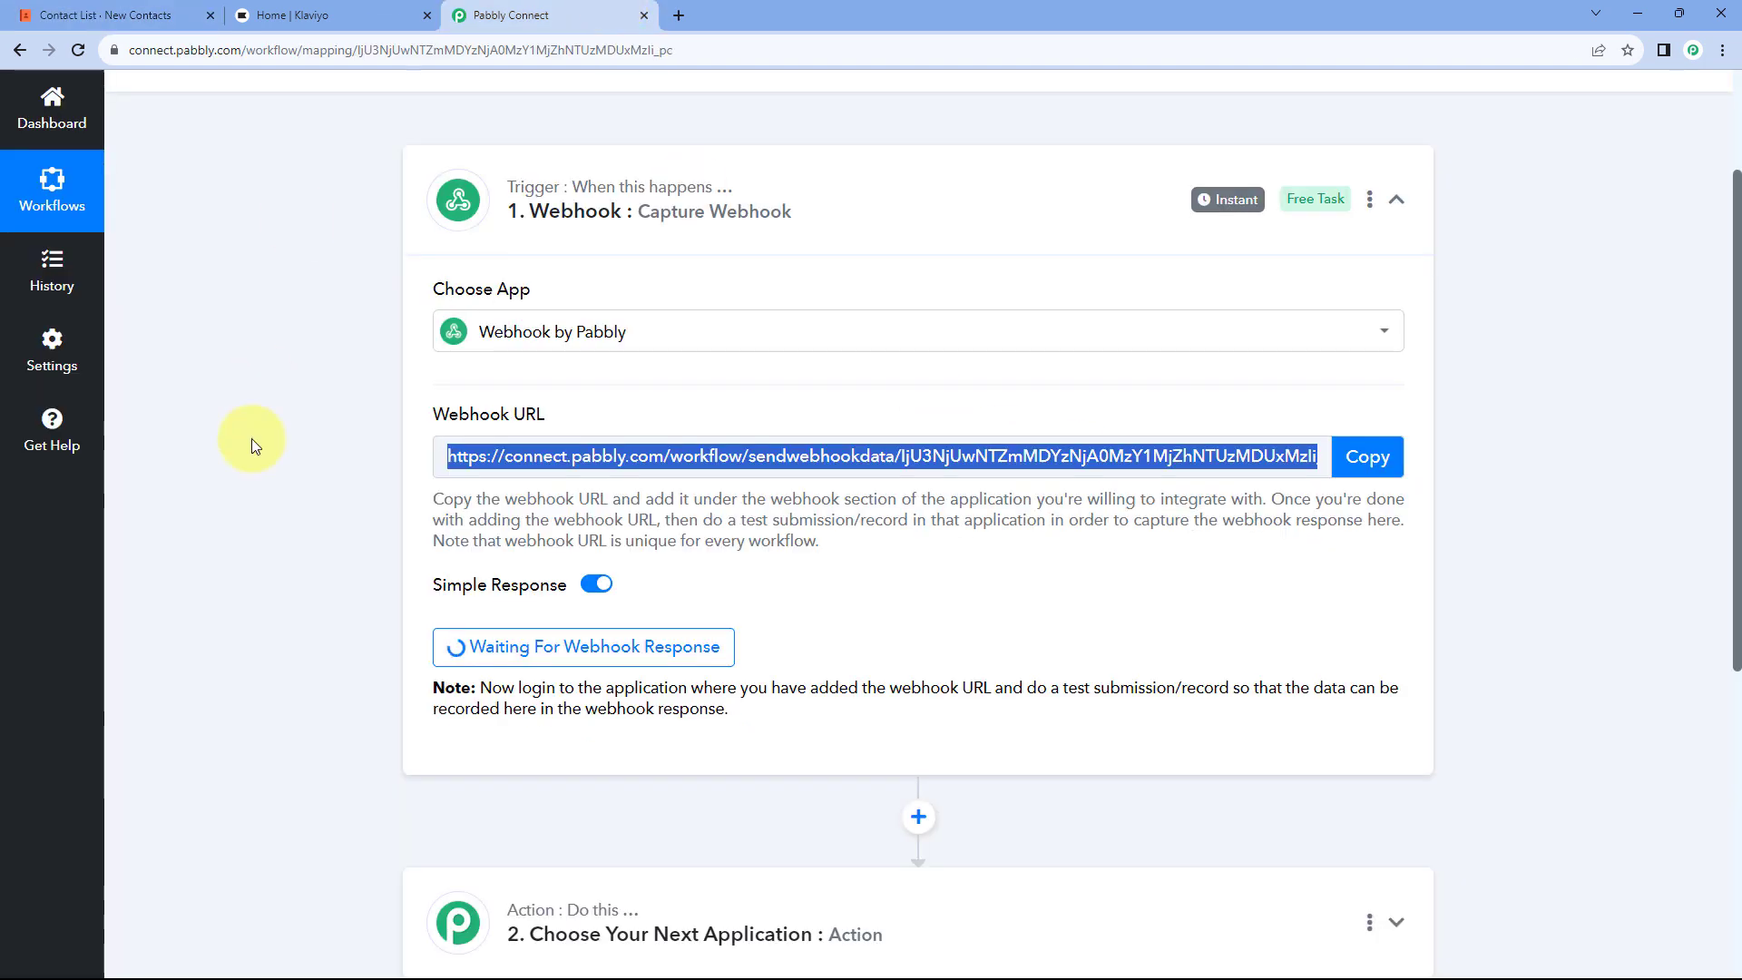
# Step: Confirm the trigger shows 'Waiting For Webhook Response', then go back to the Coda contact list
pyautogui.click(250, 445)
pyautogui.scroll(-2, 258, 445)
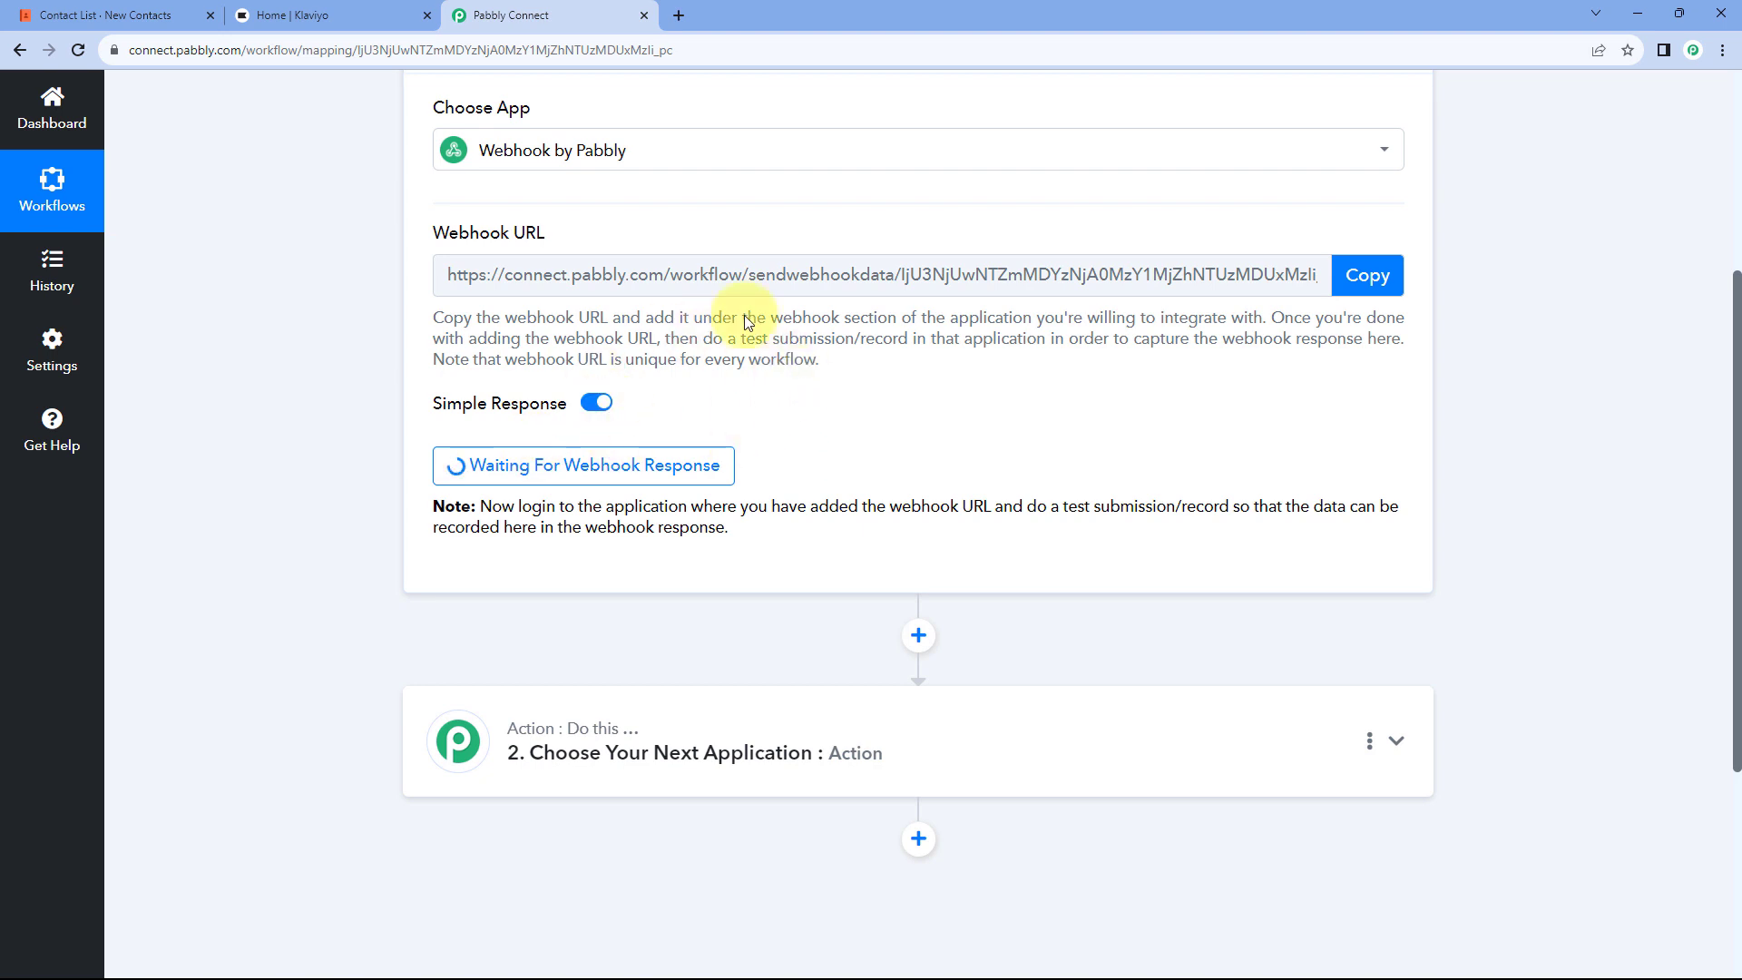
pyautogui.click(155, 9)
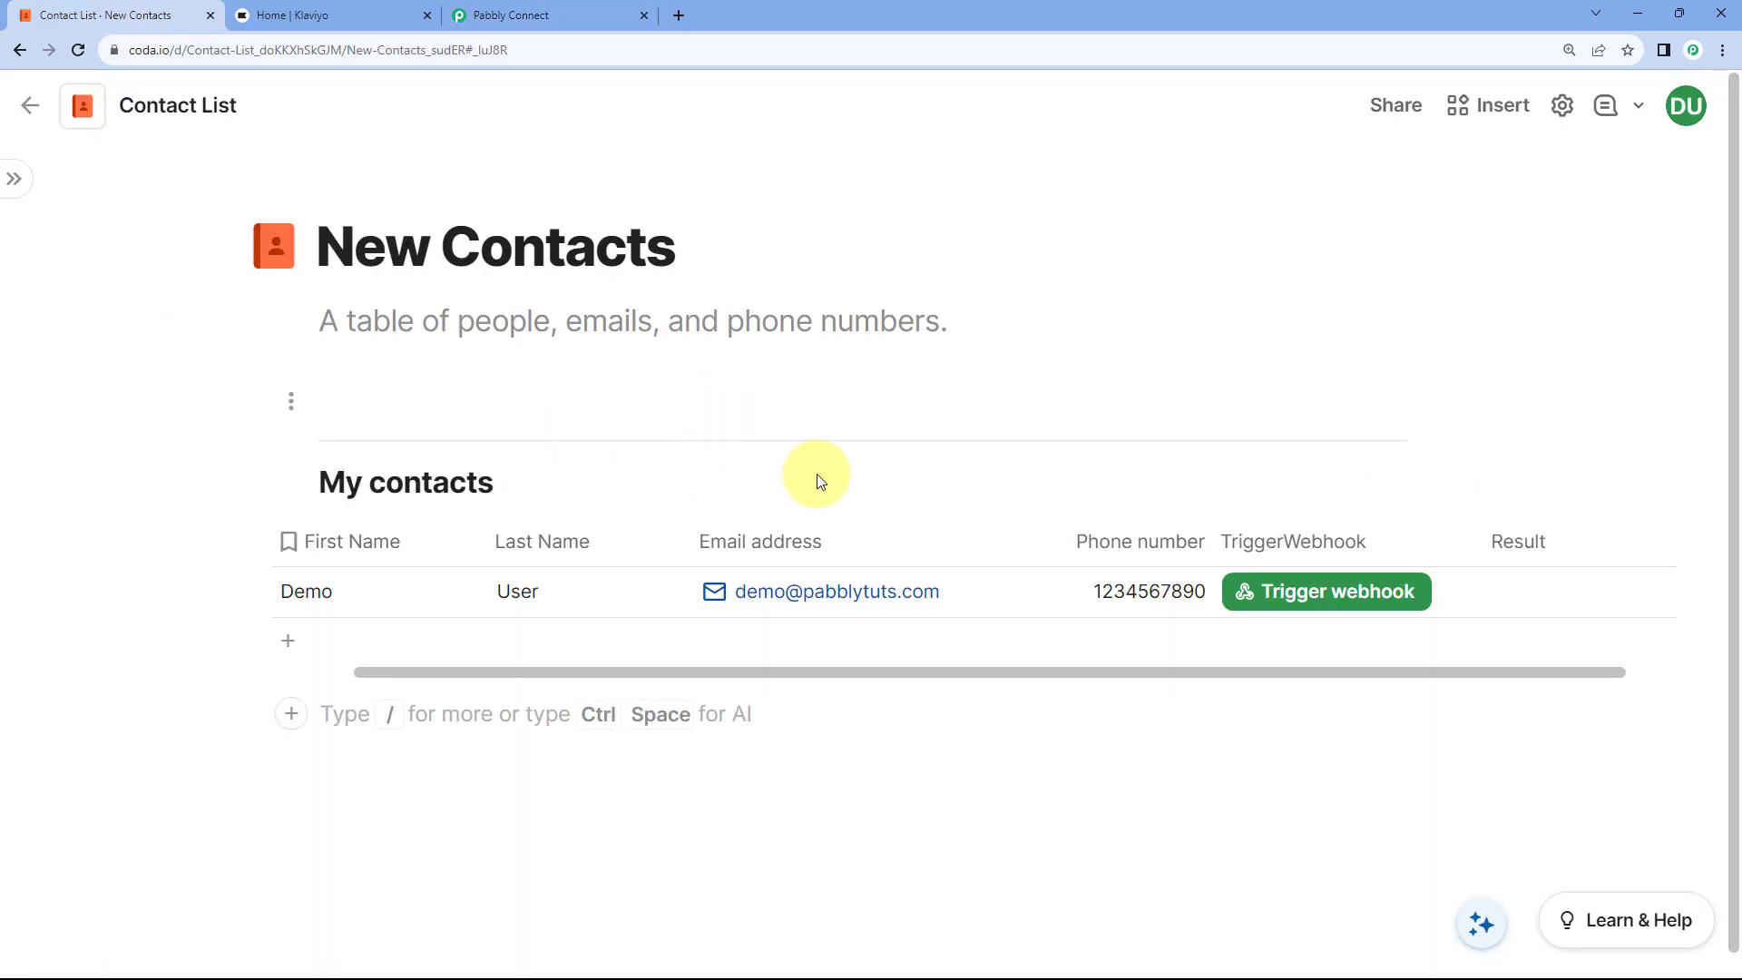
# Step: Send the Demo User row with its Trigger webhook button and view the captured response
pyautogui.click(1317, 600)
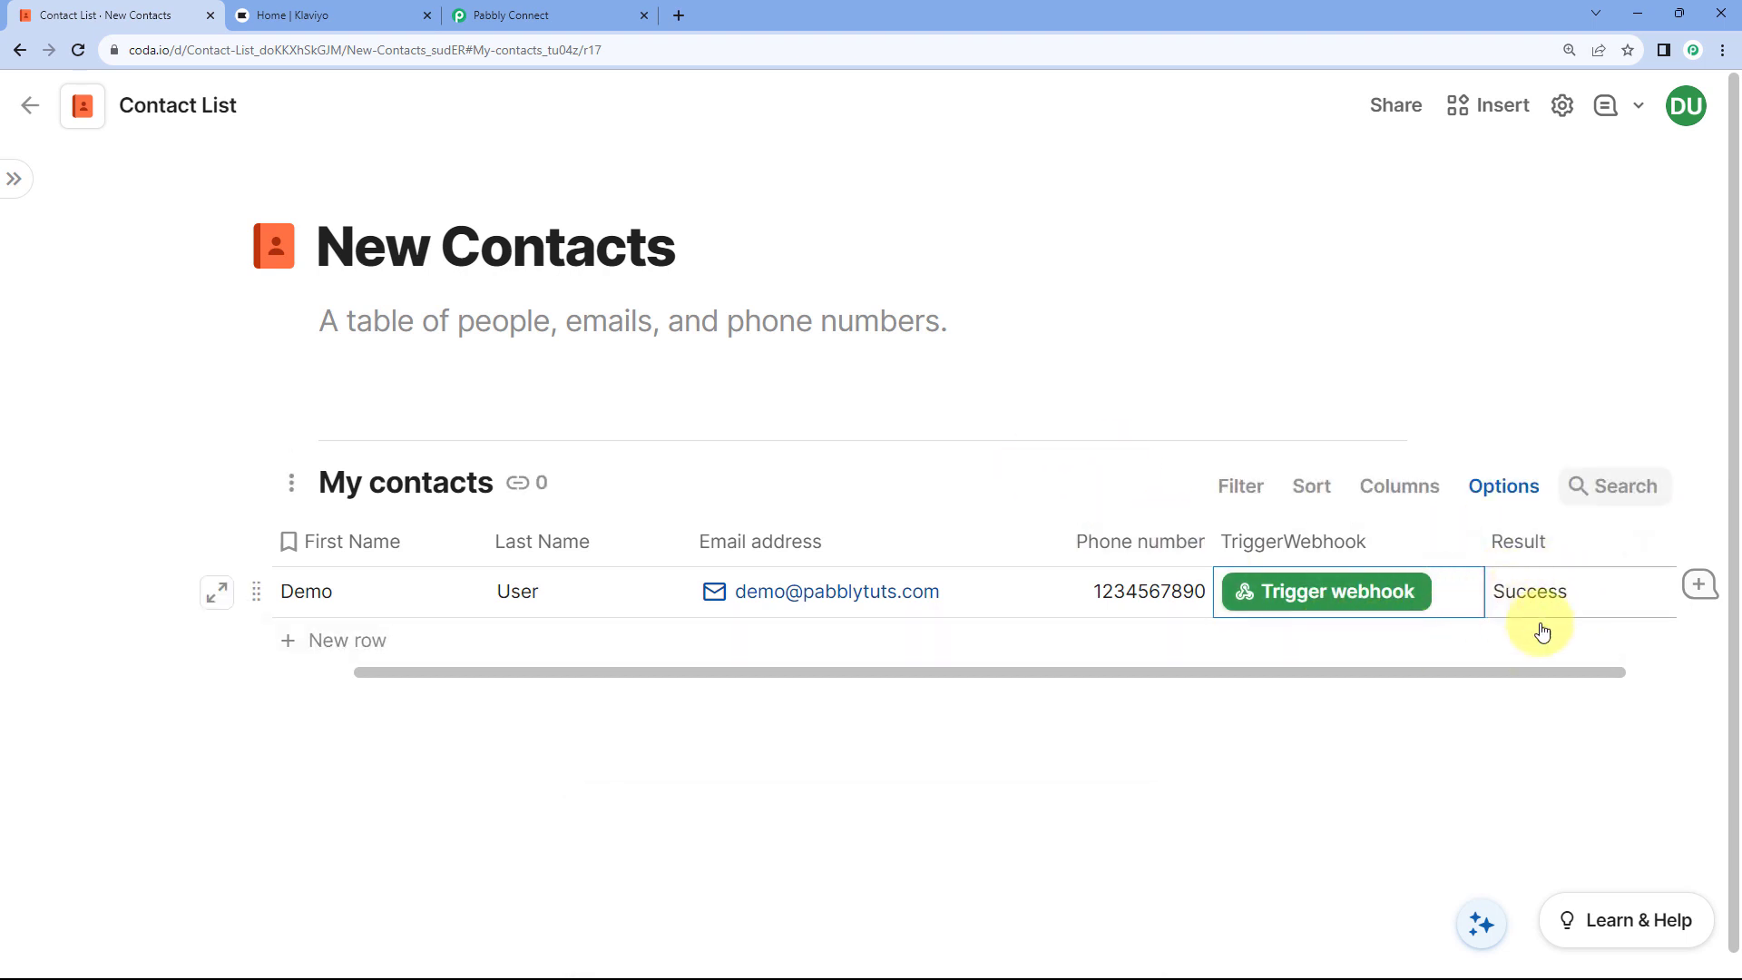
pyautogui.click(556, 13)
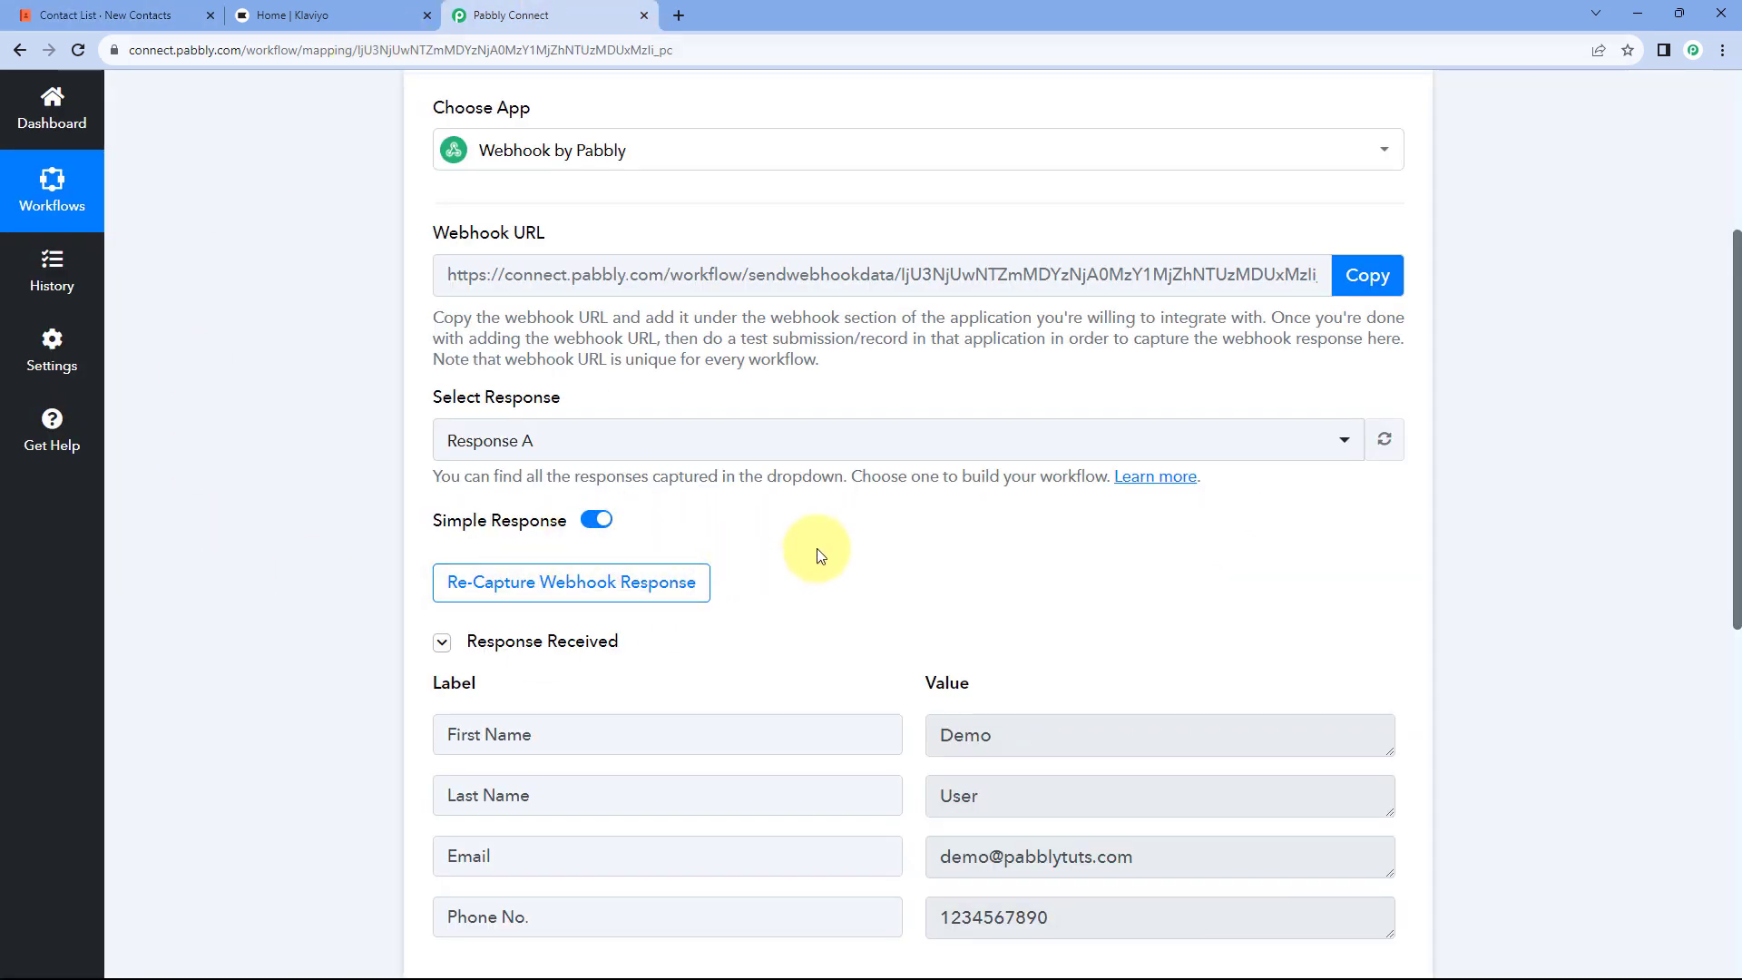
# Step: Review the captured First Name 'Demo' and Last Name fields in the webhook response
pyautogui.scroll(-2, 840, 556)
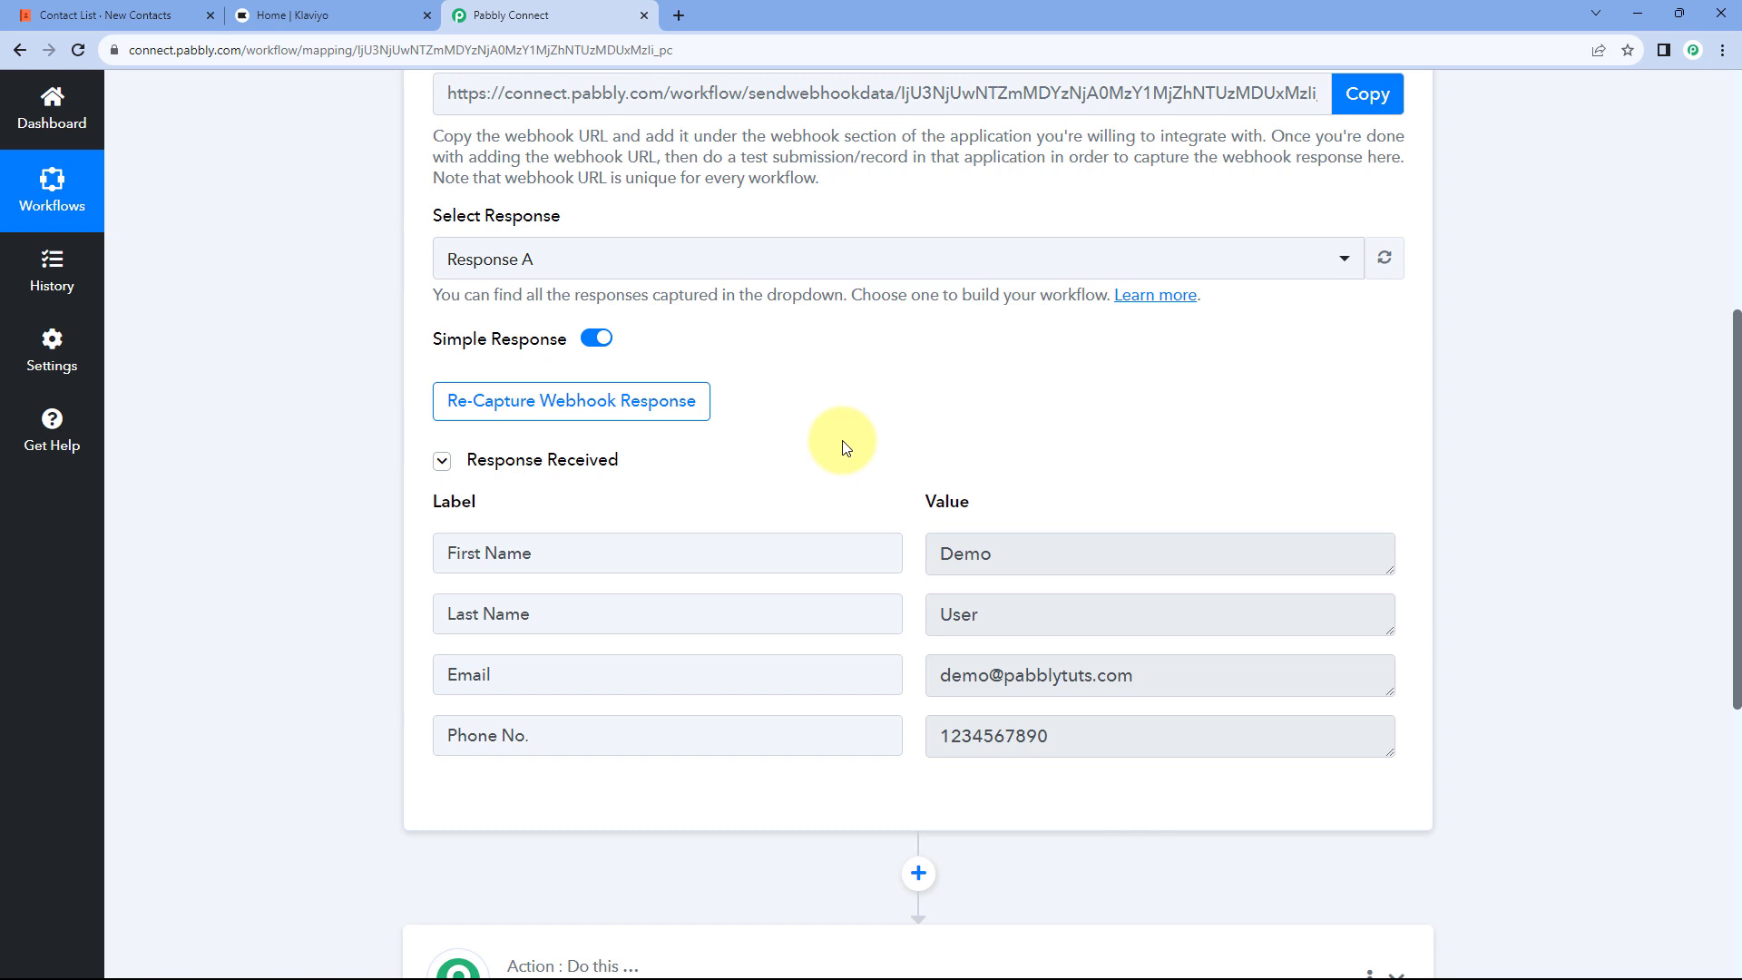
pyautogui.scroll(-1, 844, 447)
pyautogui.click(466, 465)
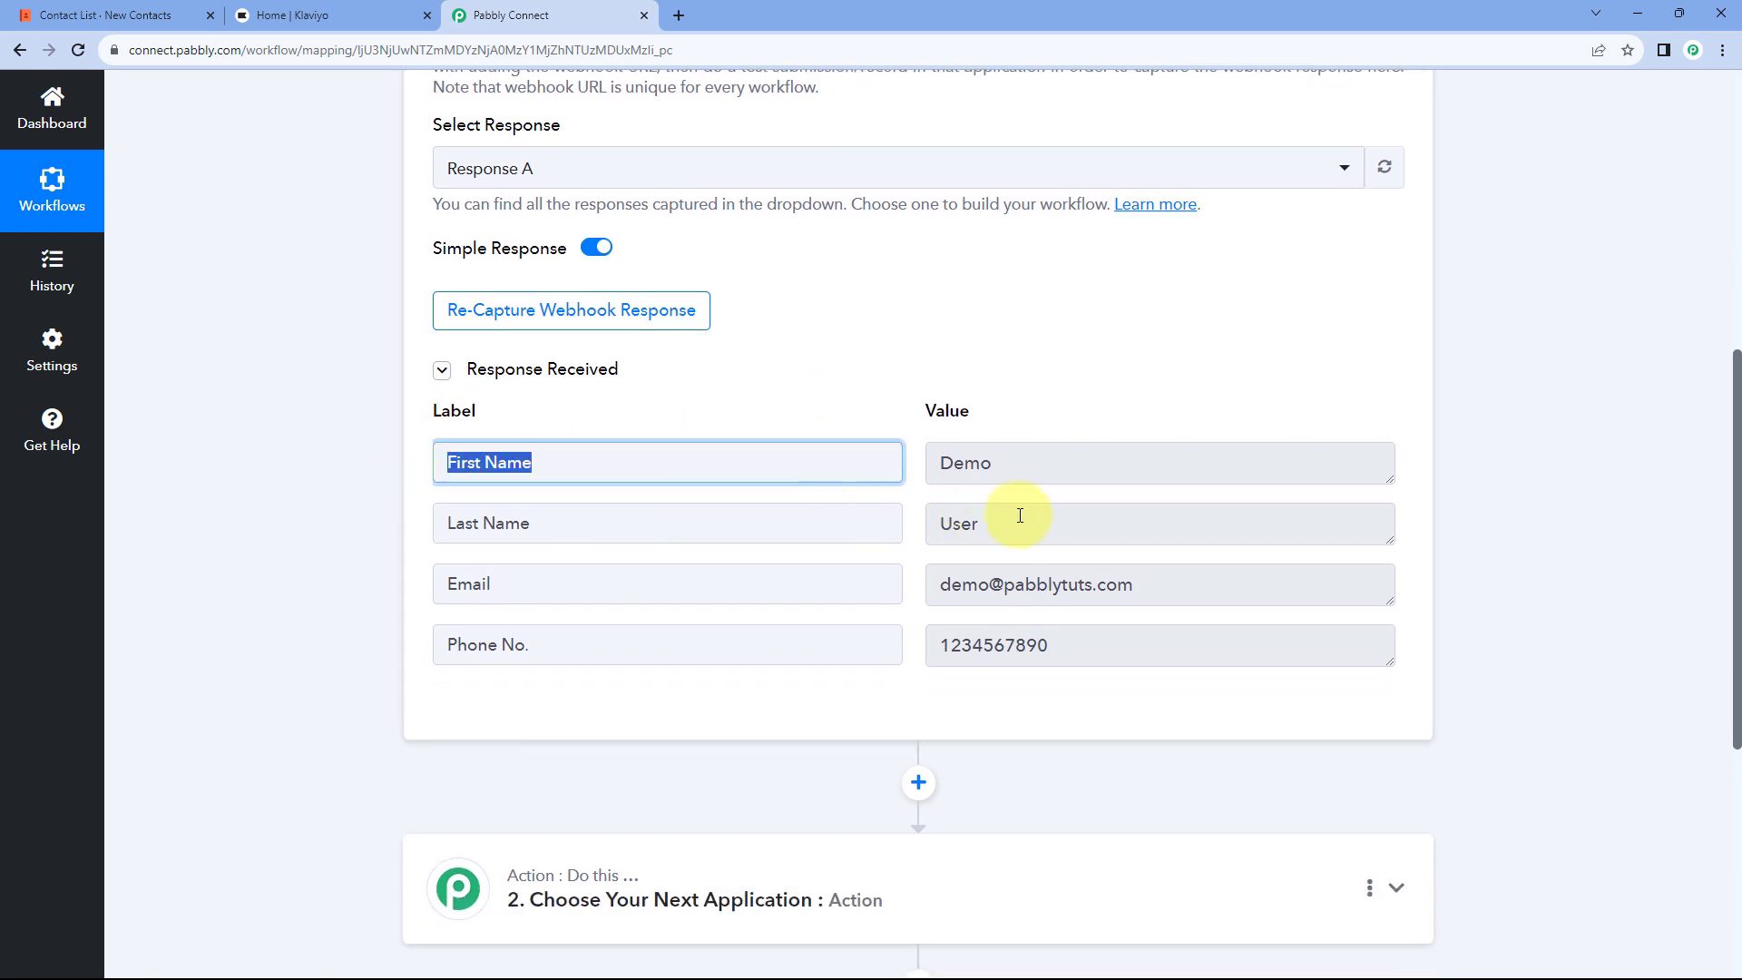
pyautogui.click(878, 413)
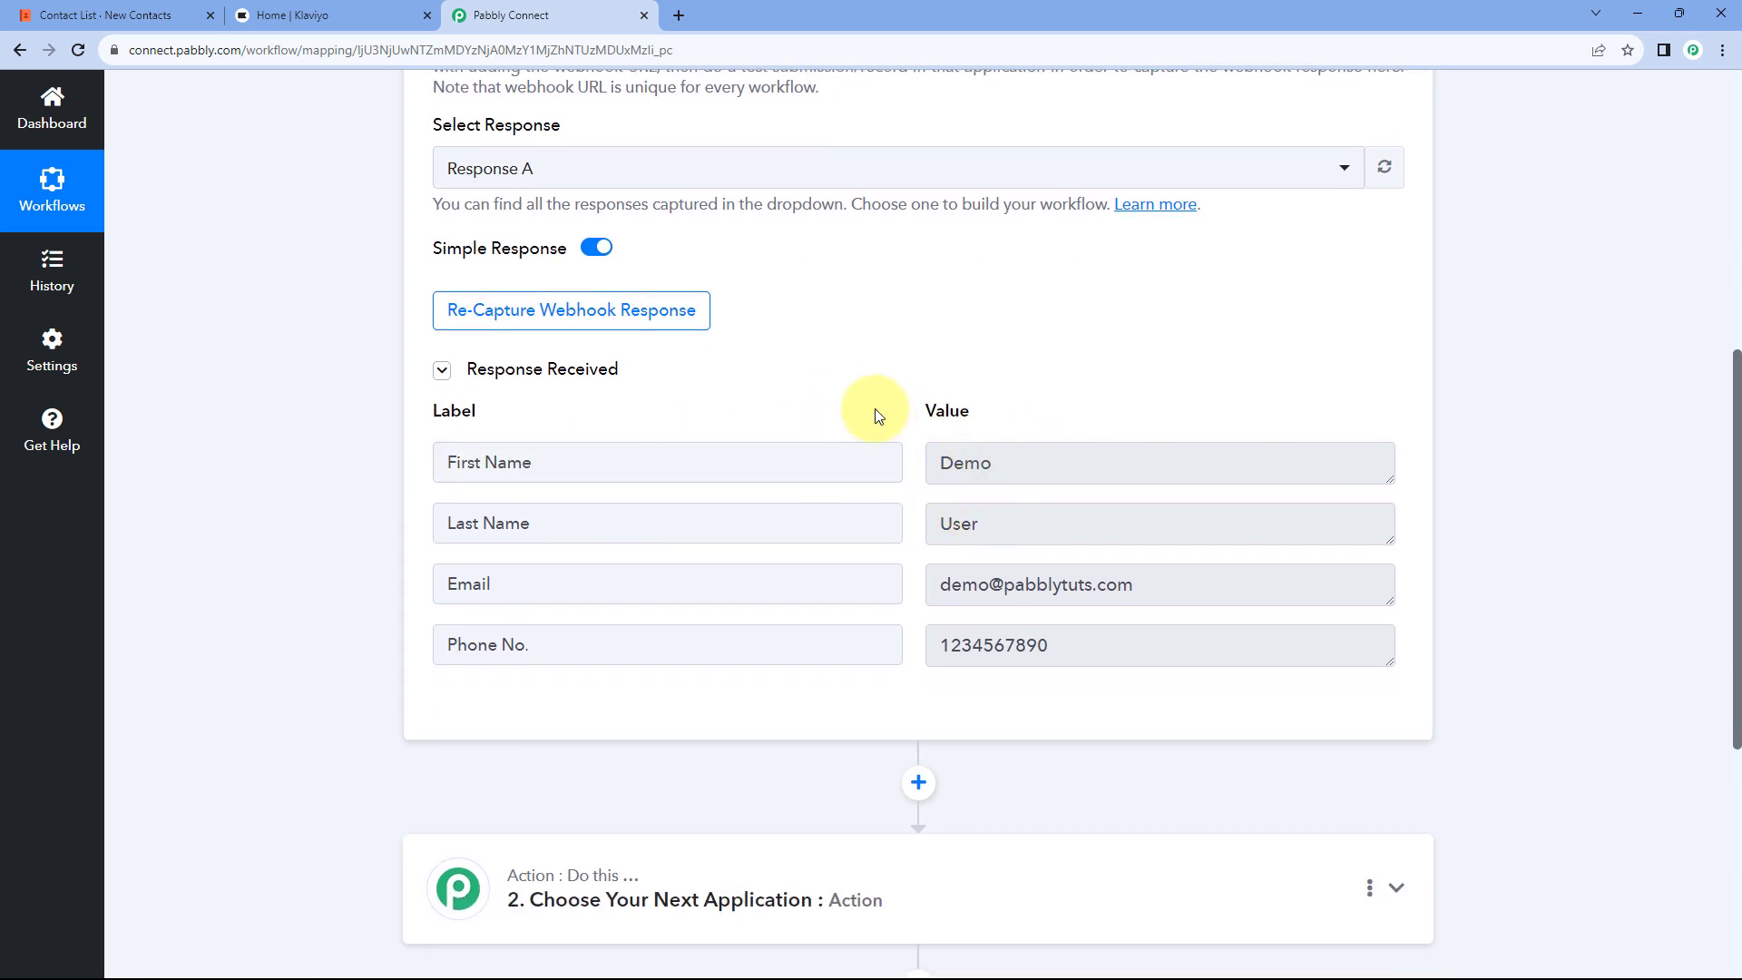
pyautogui.moveTo(582, 460); pyautogui.dragTo(435, 461)
pyautogui.moveTo(1042, 460); pyautogui.dragTo(911, 459)
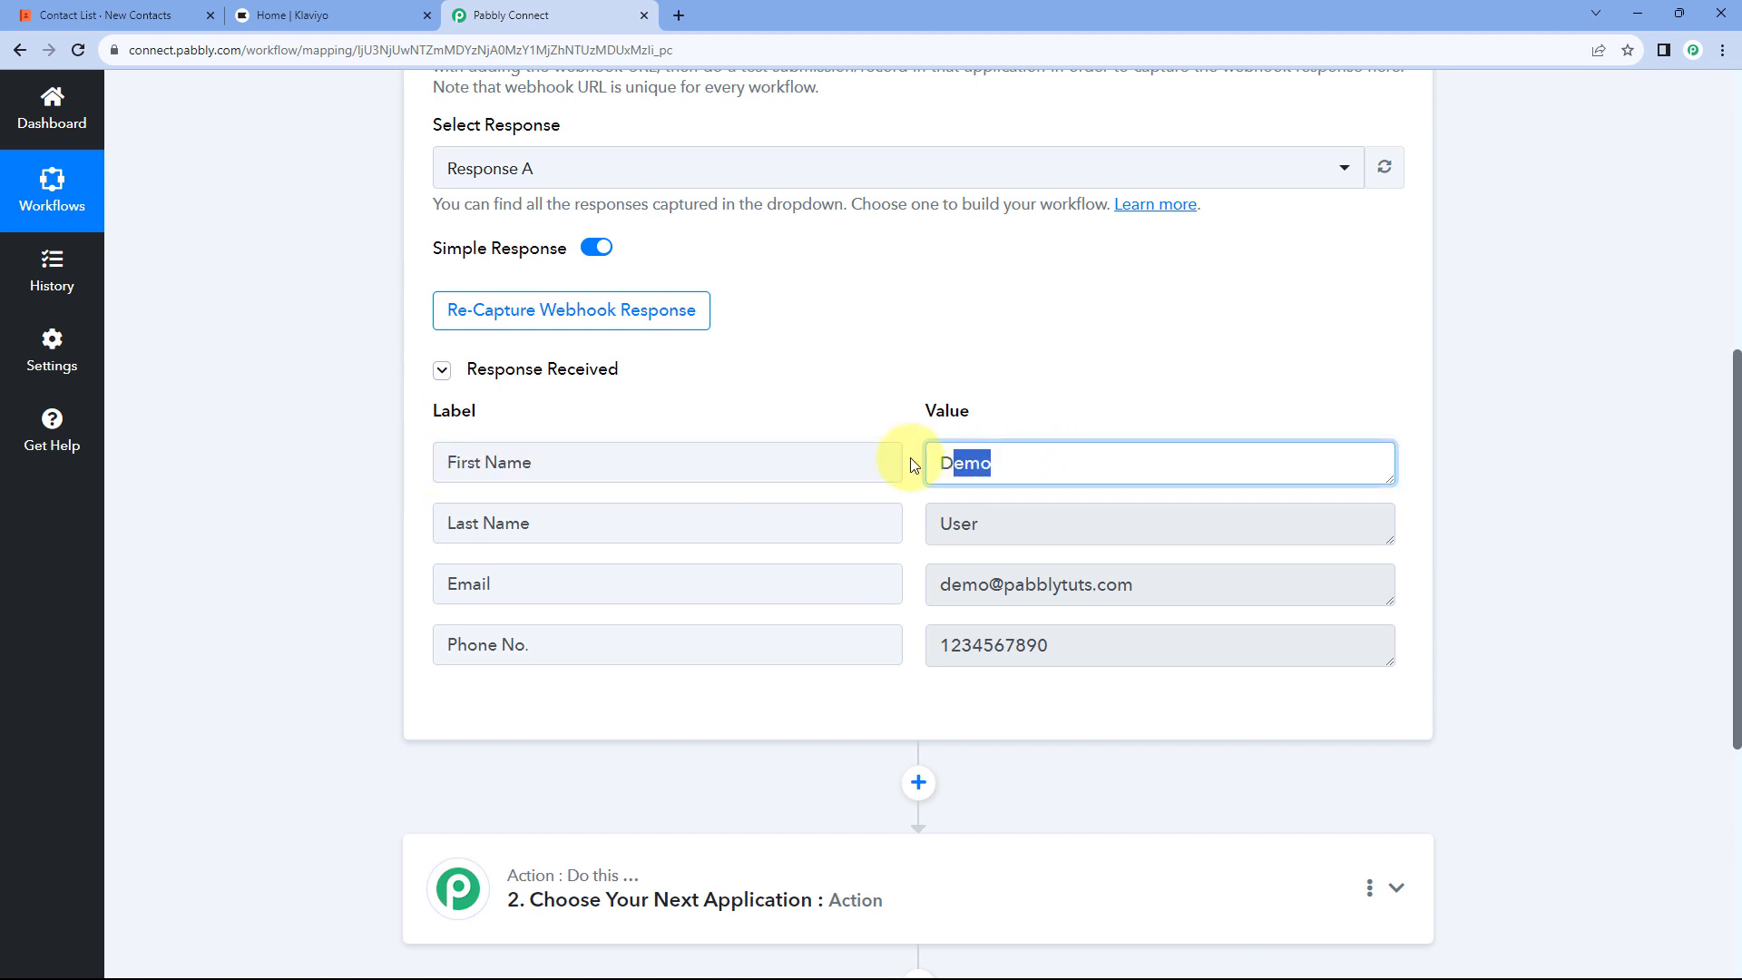
pyautogui.tripleClick(472, 526)
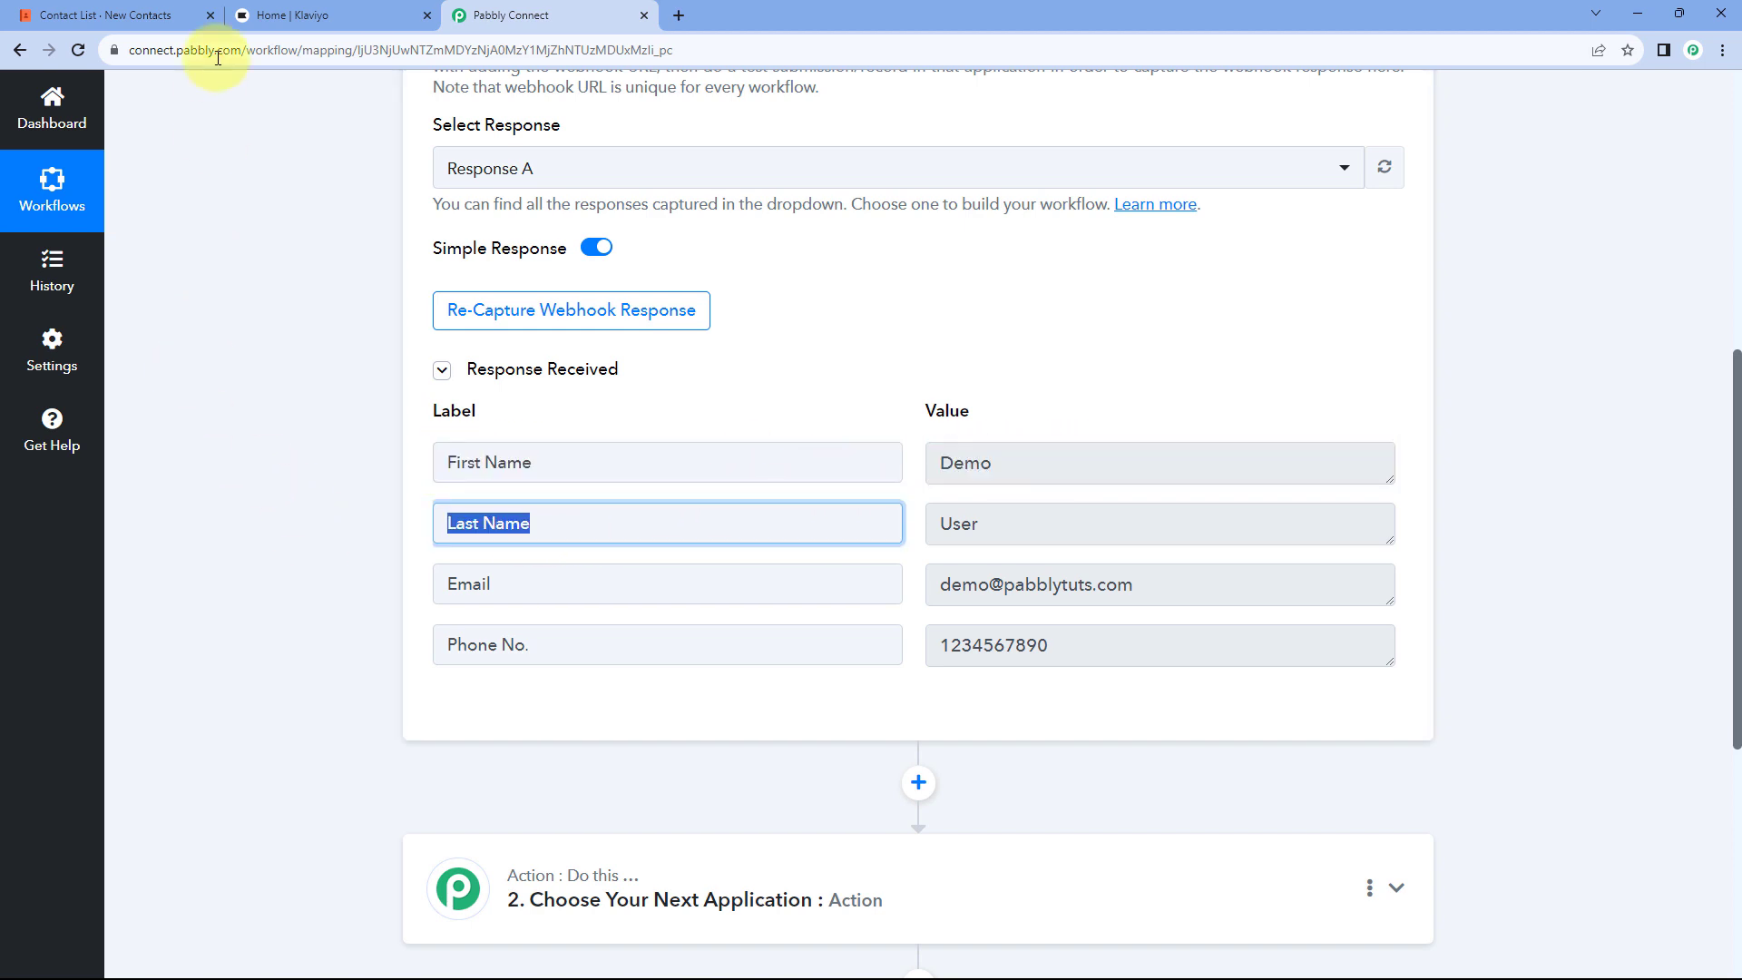
# Step: Cross-check the captured values, including the phone number, against the Coda Demo User row
pyautogui.click(181, 15)
pyautogui.click(652, 20)
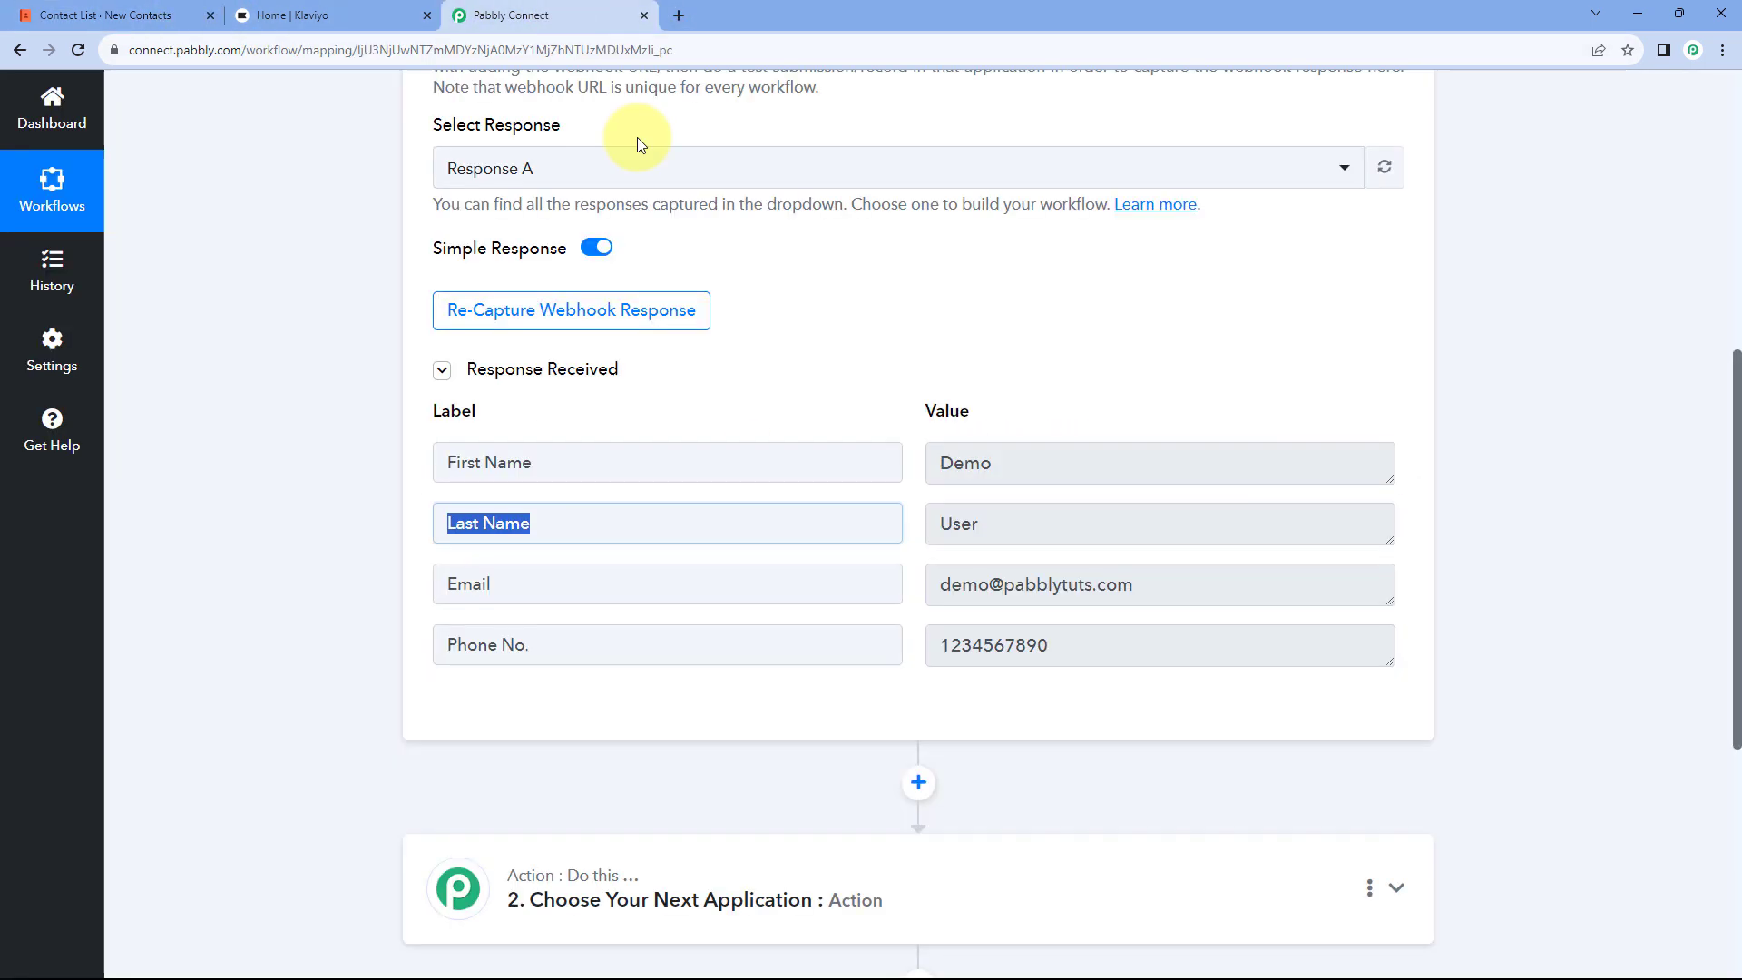
pyautogui.click(146, 15)
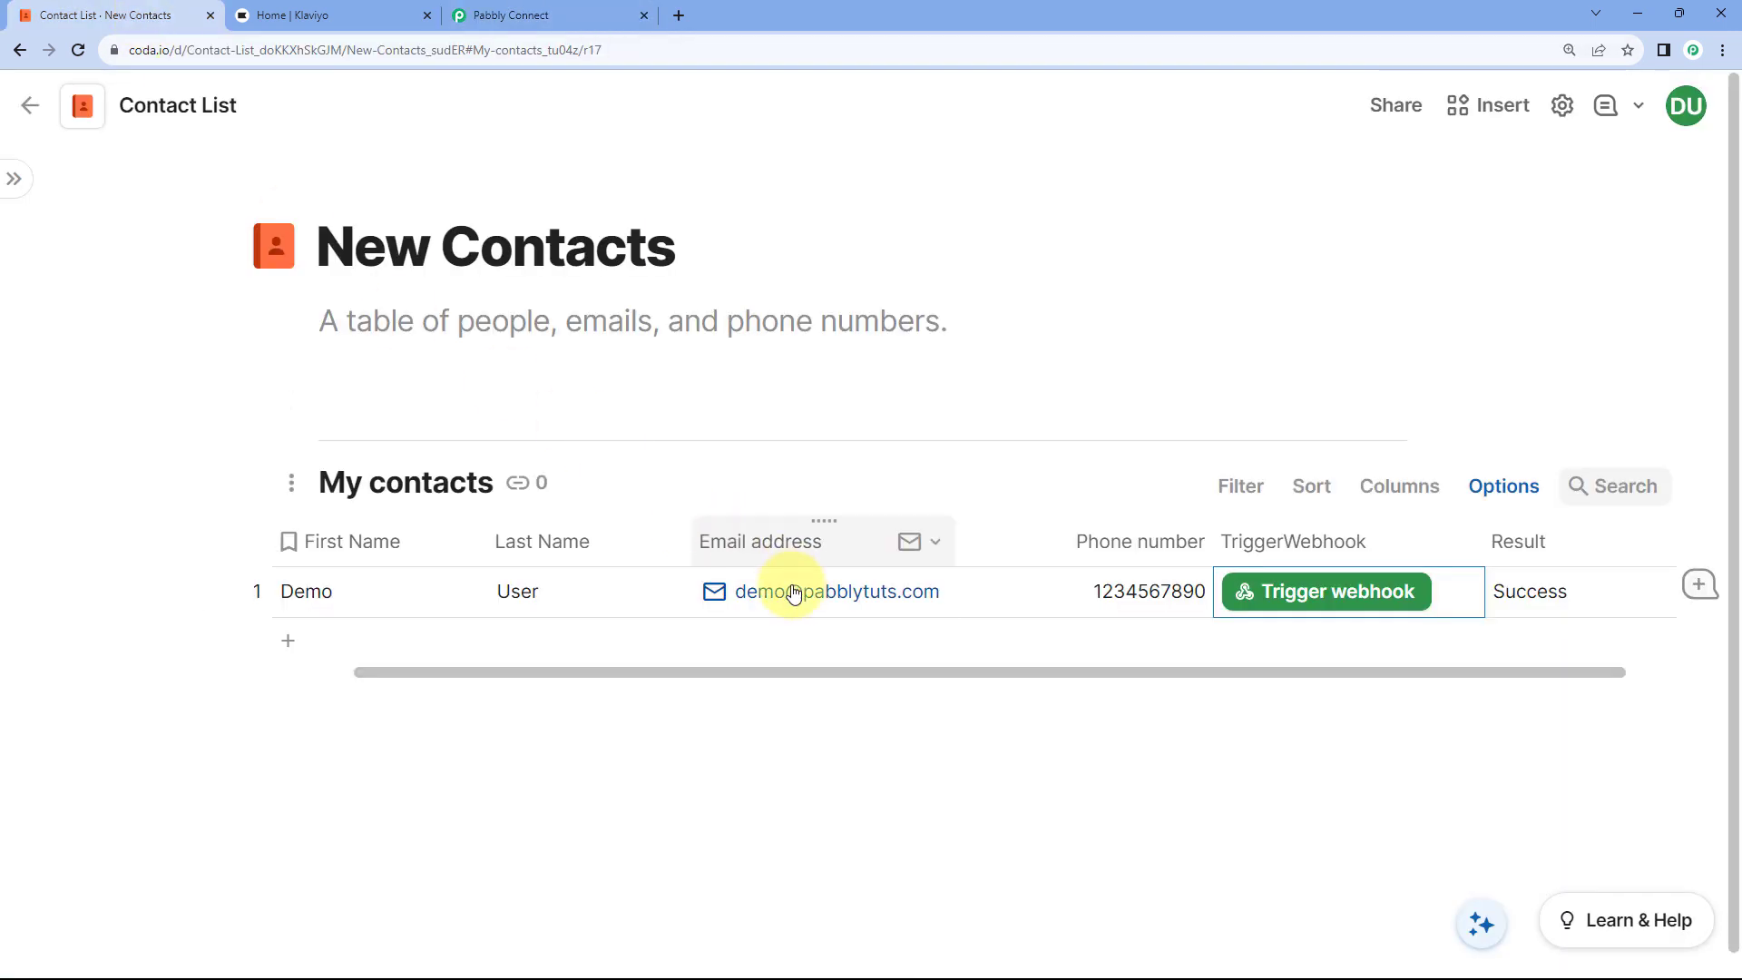
pyautogui.click(581, 9)
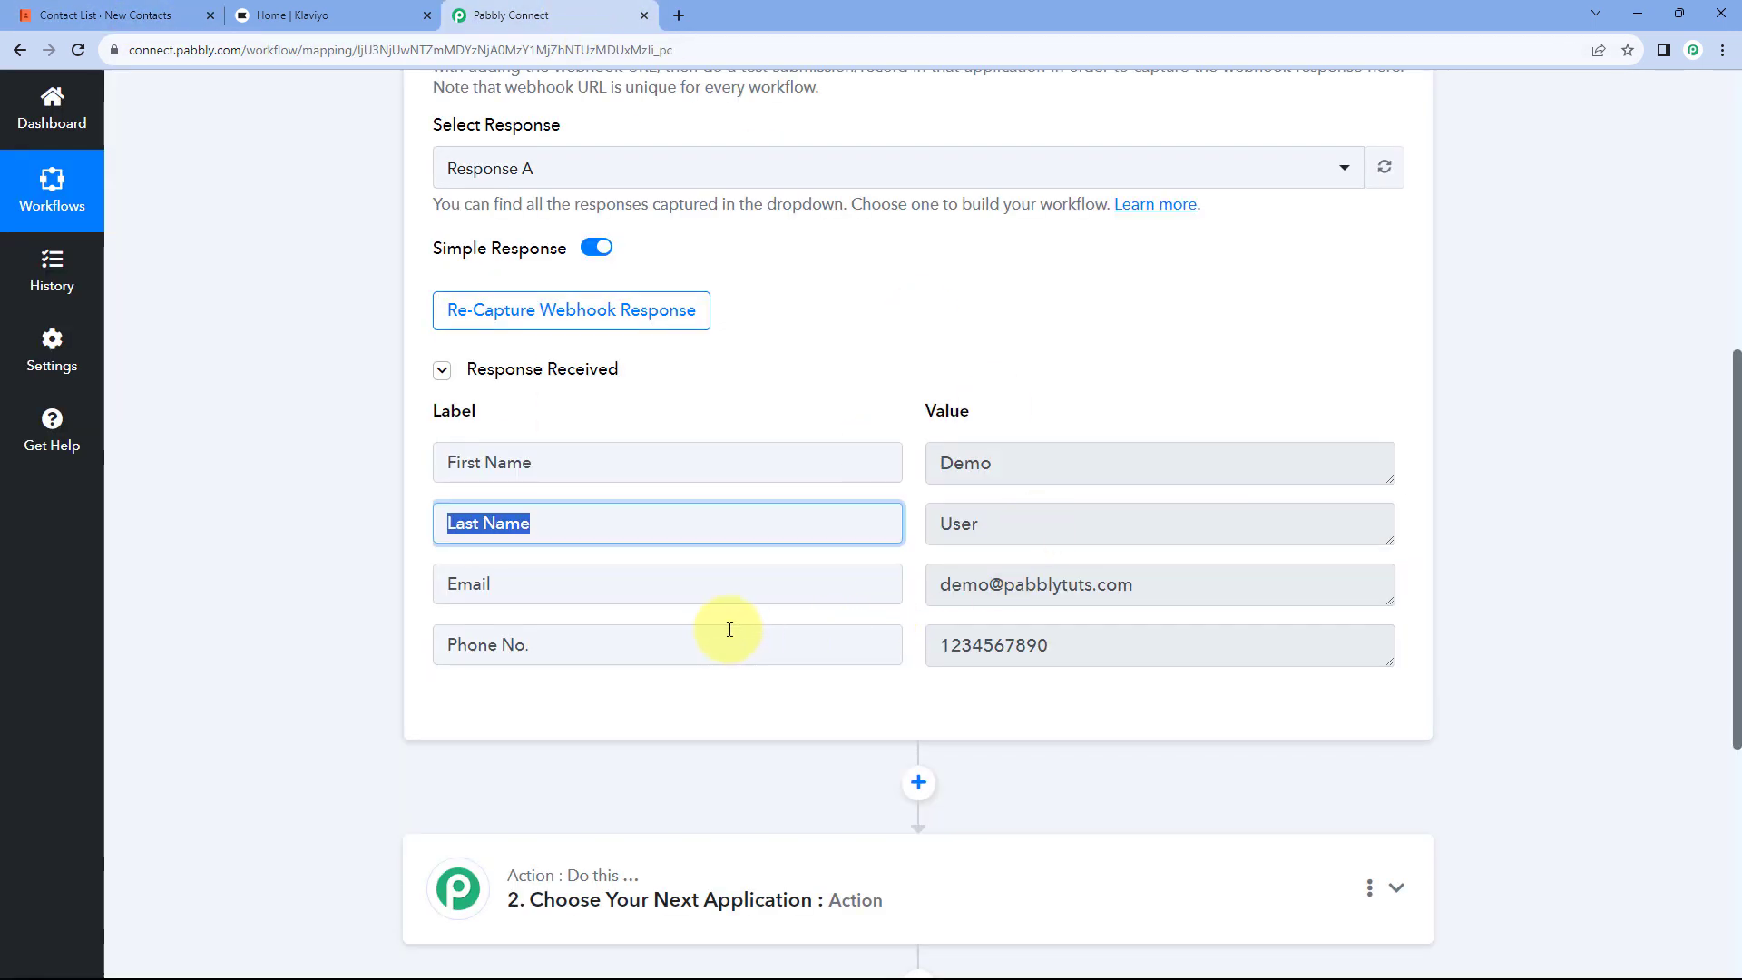
pyautogui.click(1198, 640)
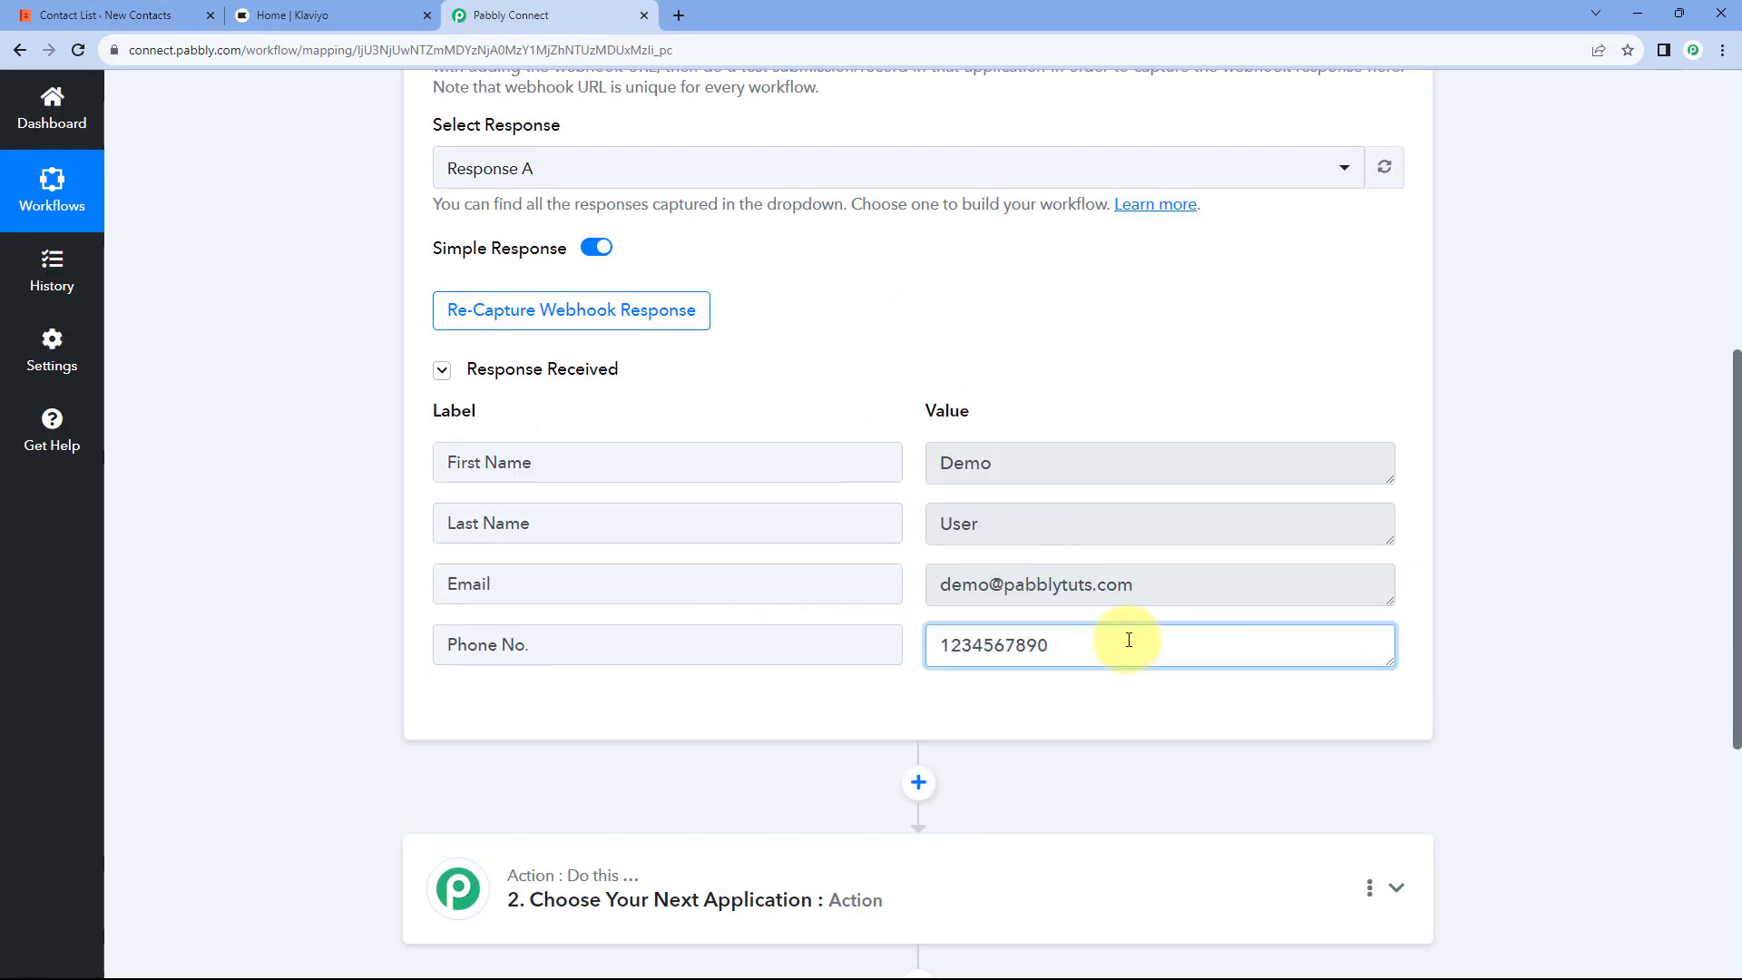
pyautogui.click(145, 15)
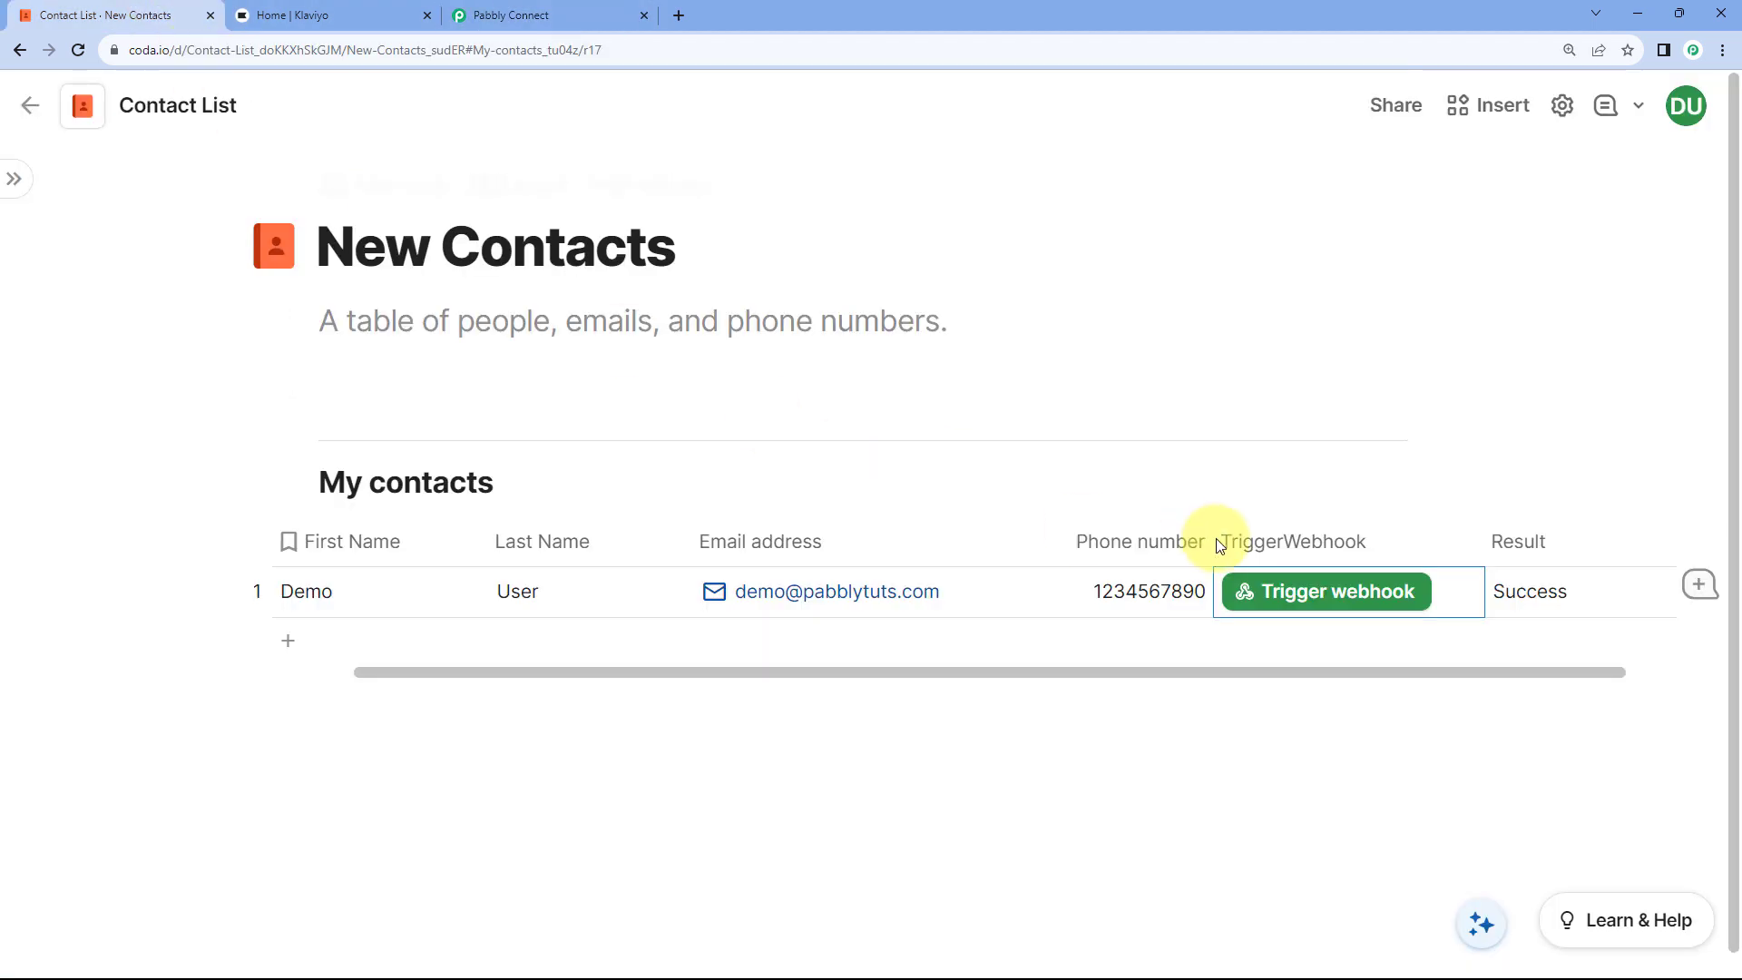
pyautogui.click(1325, 594)
pyautogui.scroll(-3, 1069, 668)
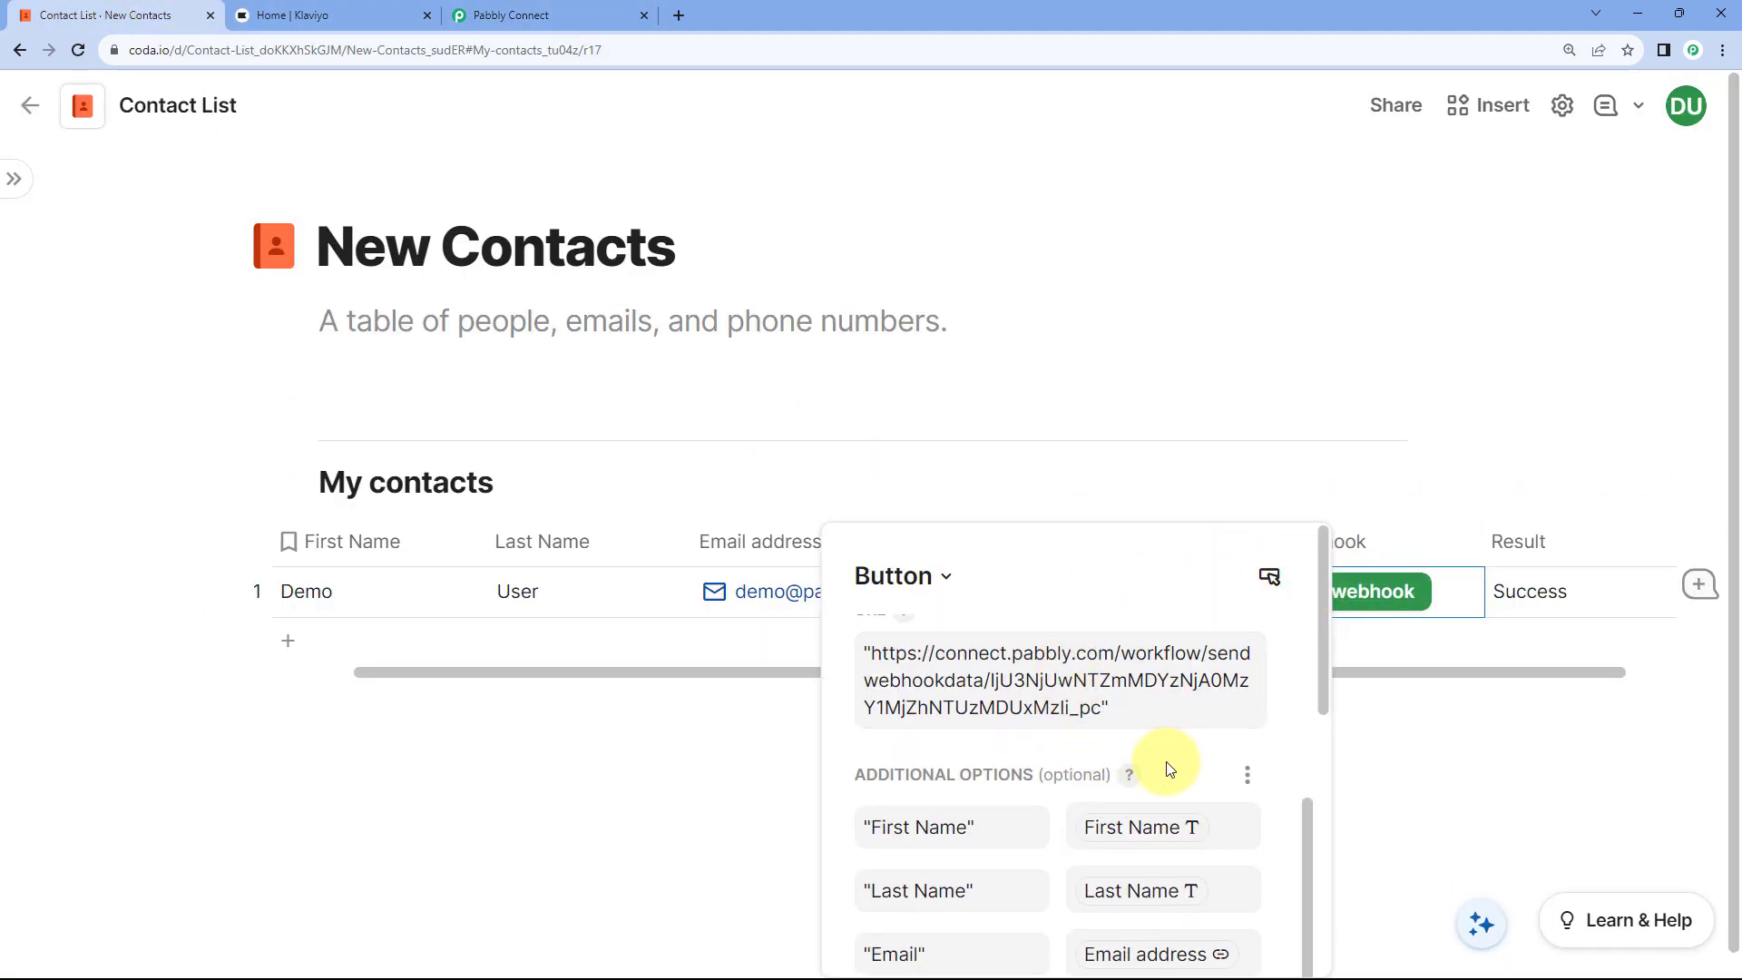
pyautogui.scroll(-1, 1125, 779)
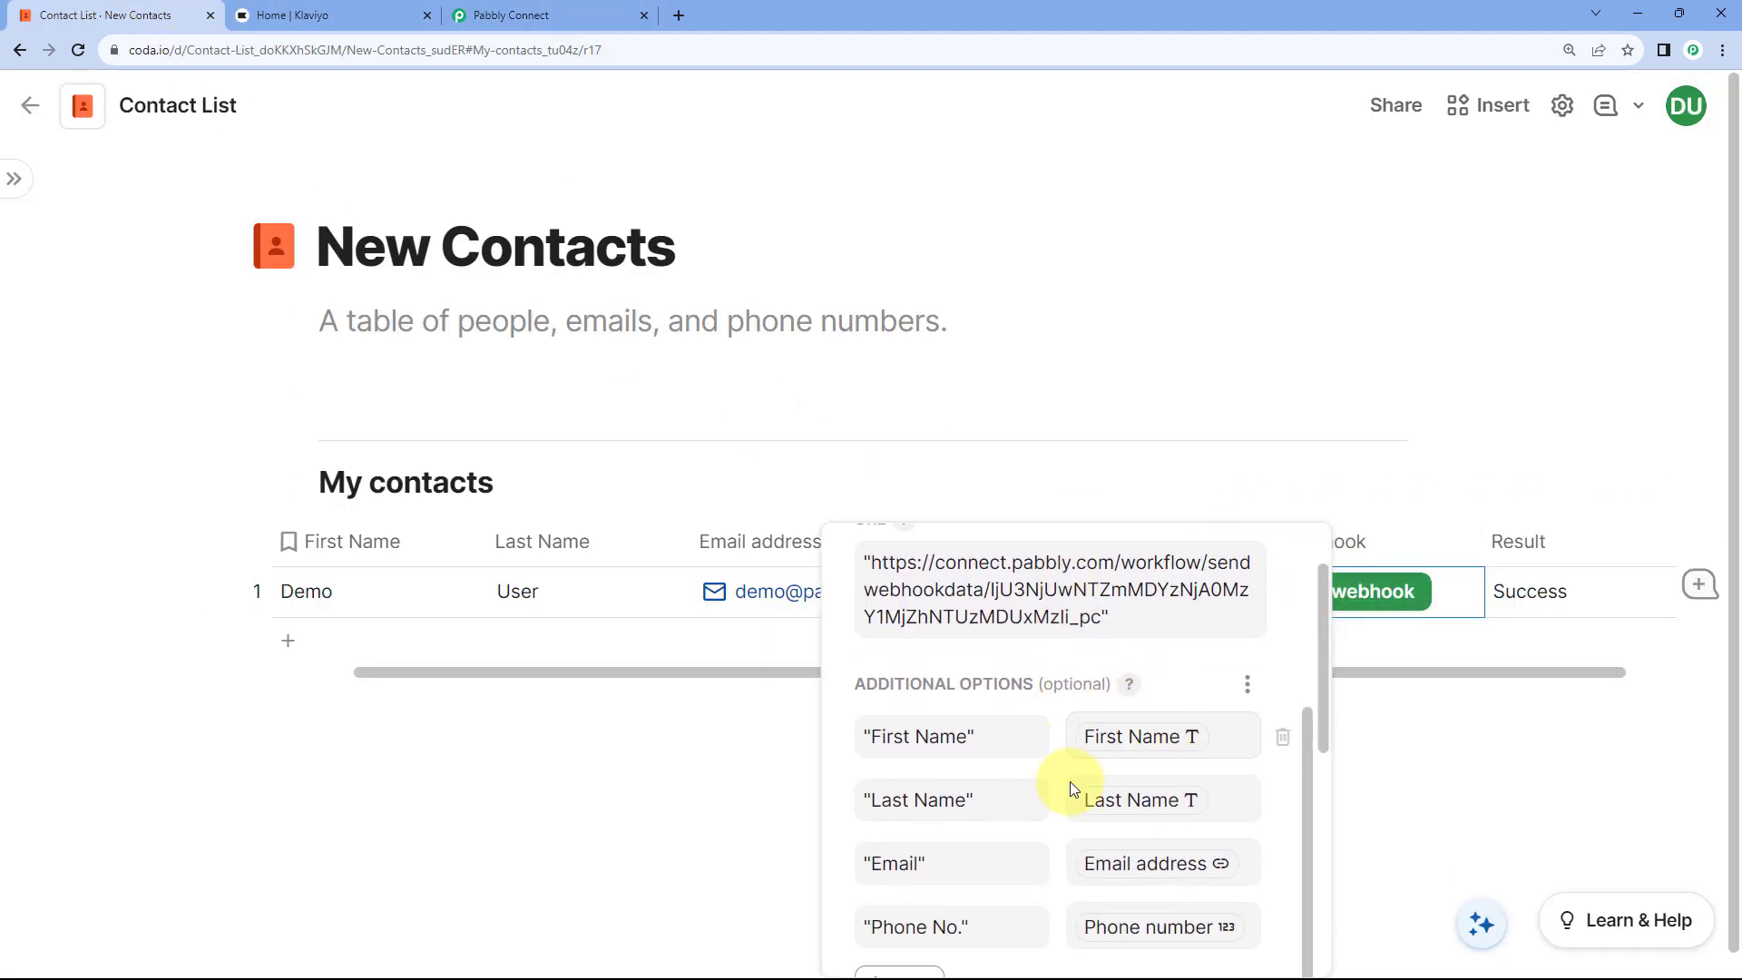
pyautogui.click(766, 749)
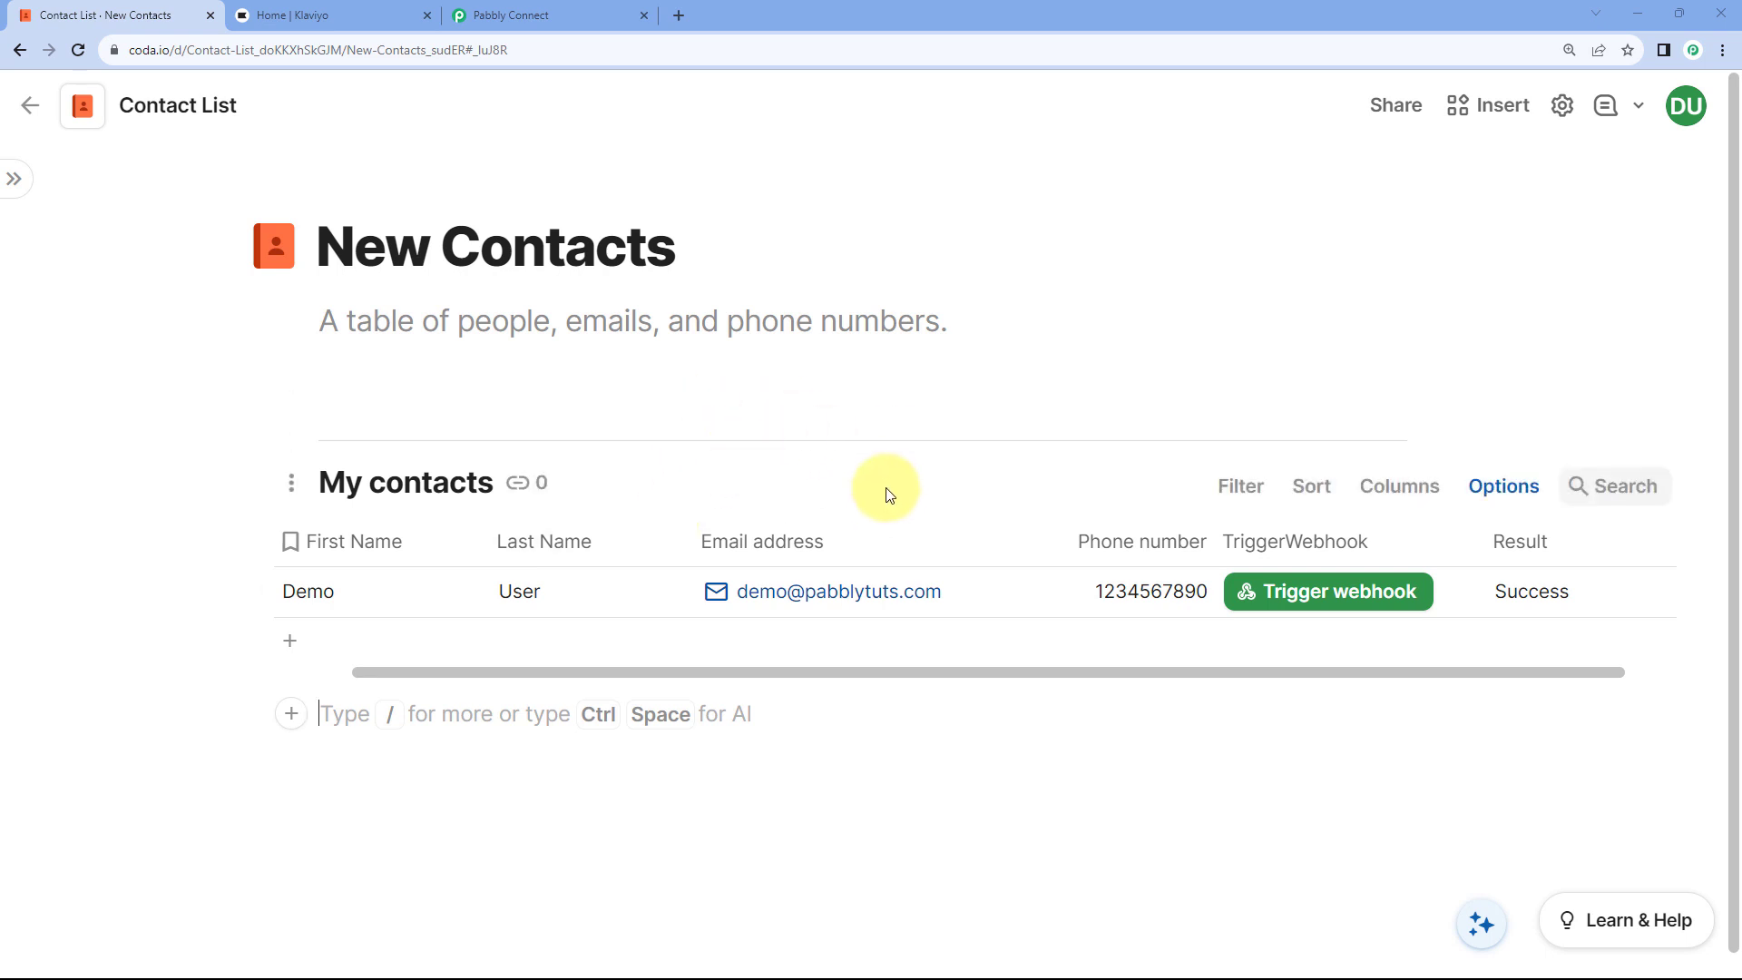
# Step: Reopen the Trigger webhook button settings and scroll to the Advanced section
pyautogui.click(1288, 599)
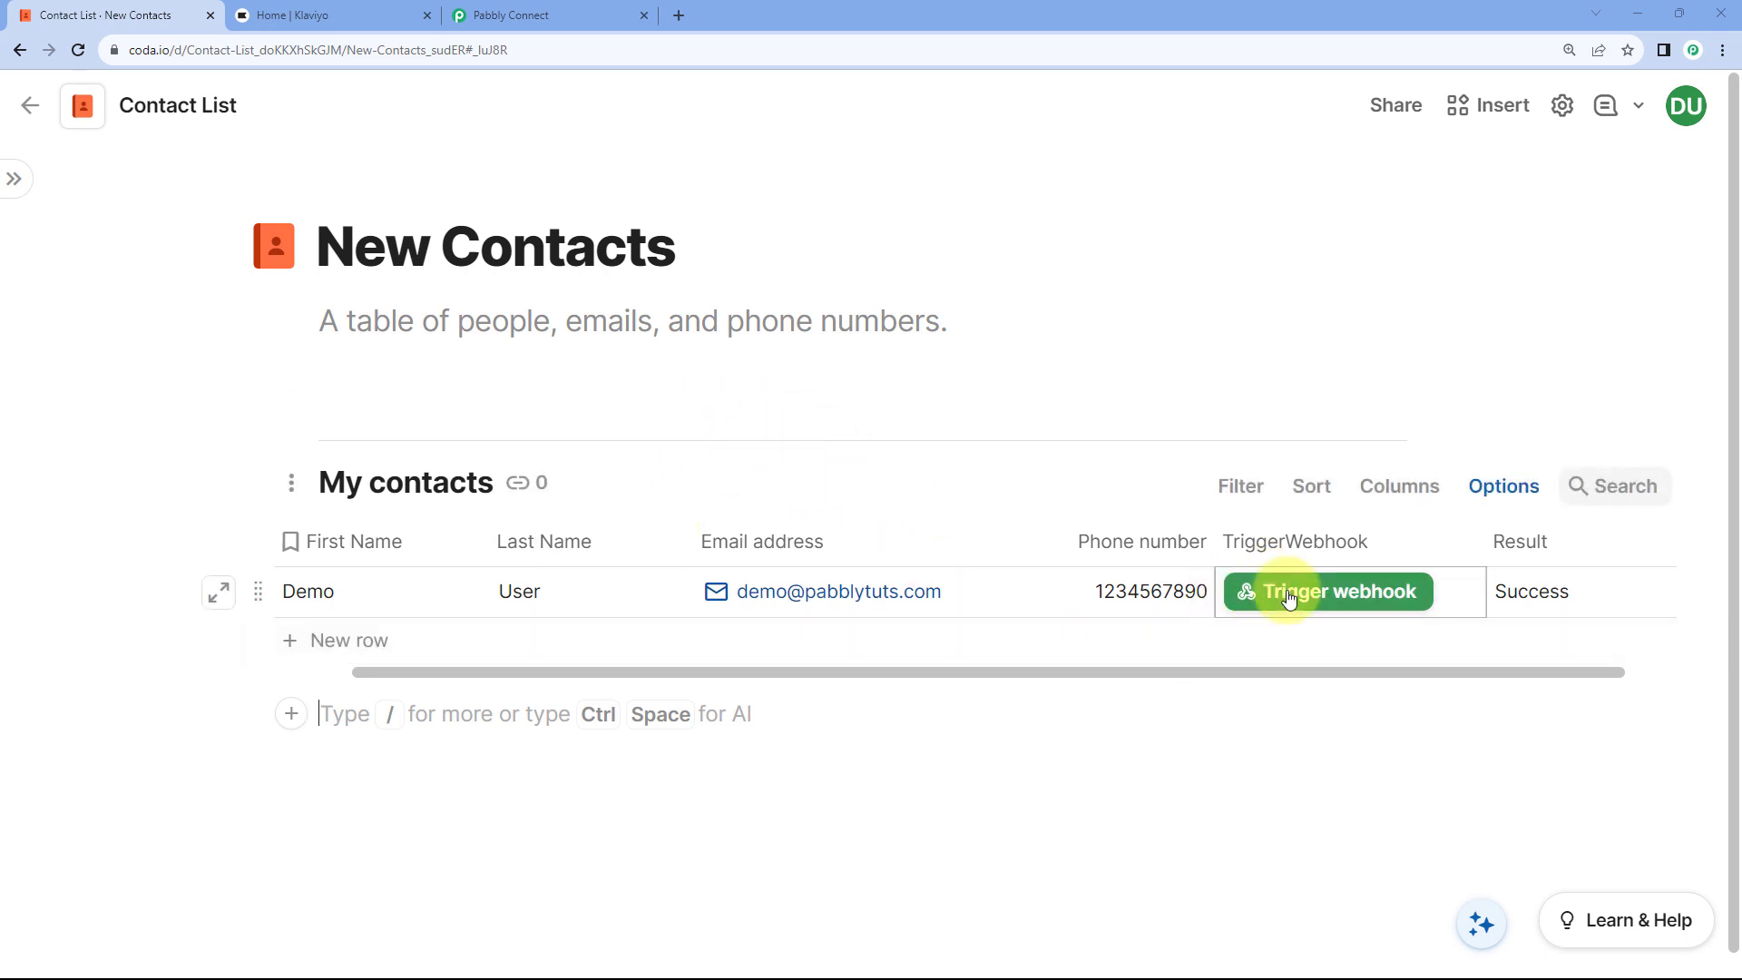
pyautogui.rightClick(1293, 596)
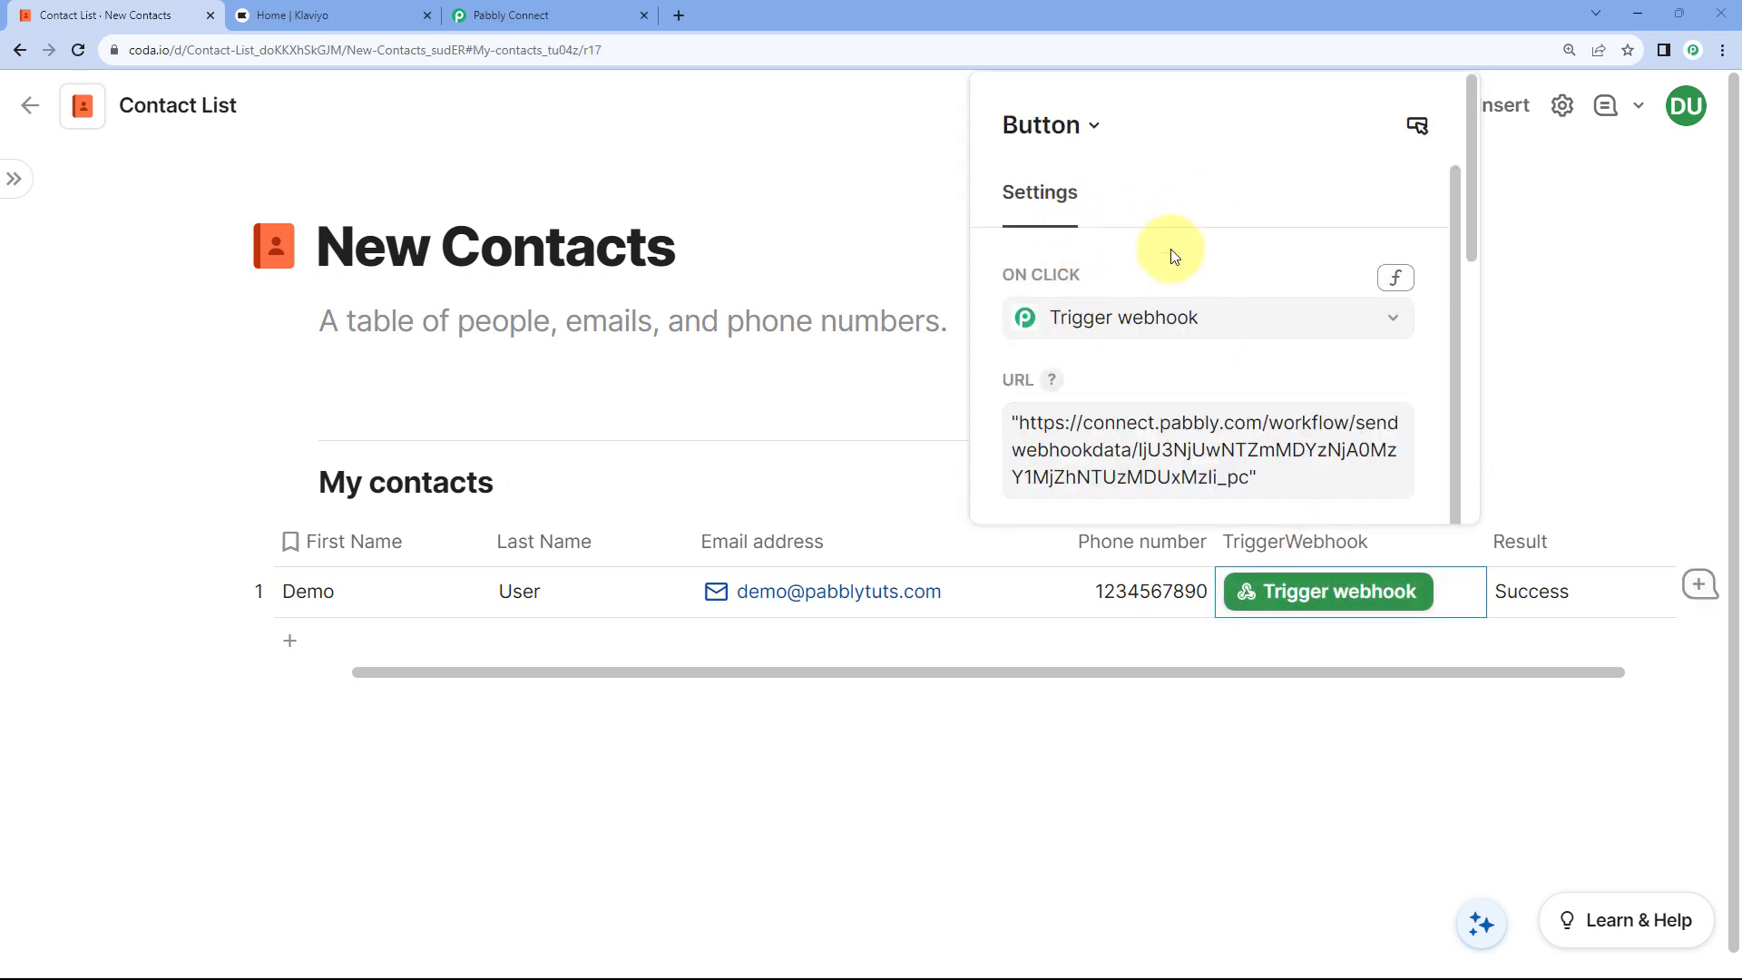
pyautogui.scroll(-7, 1206, 275)
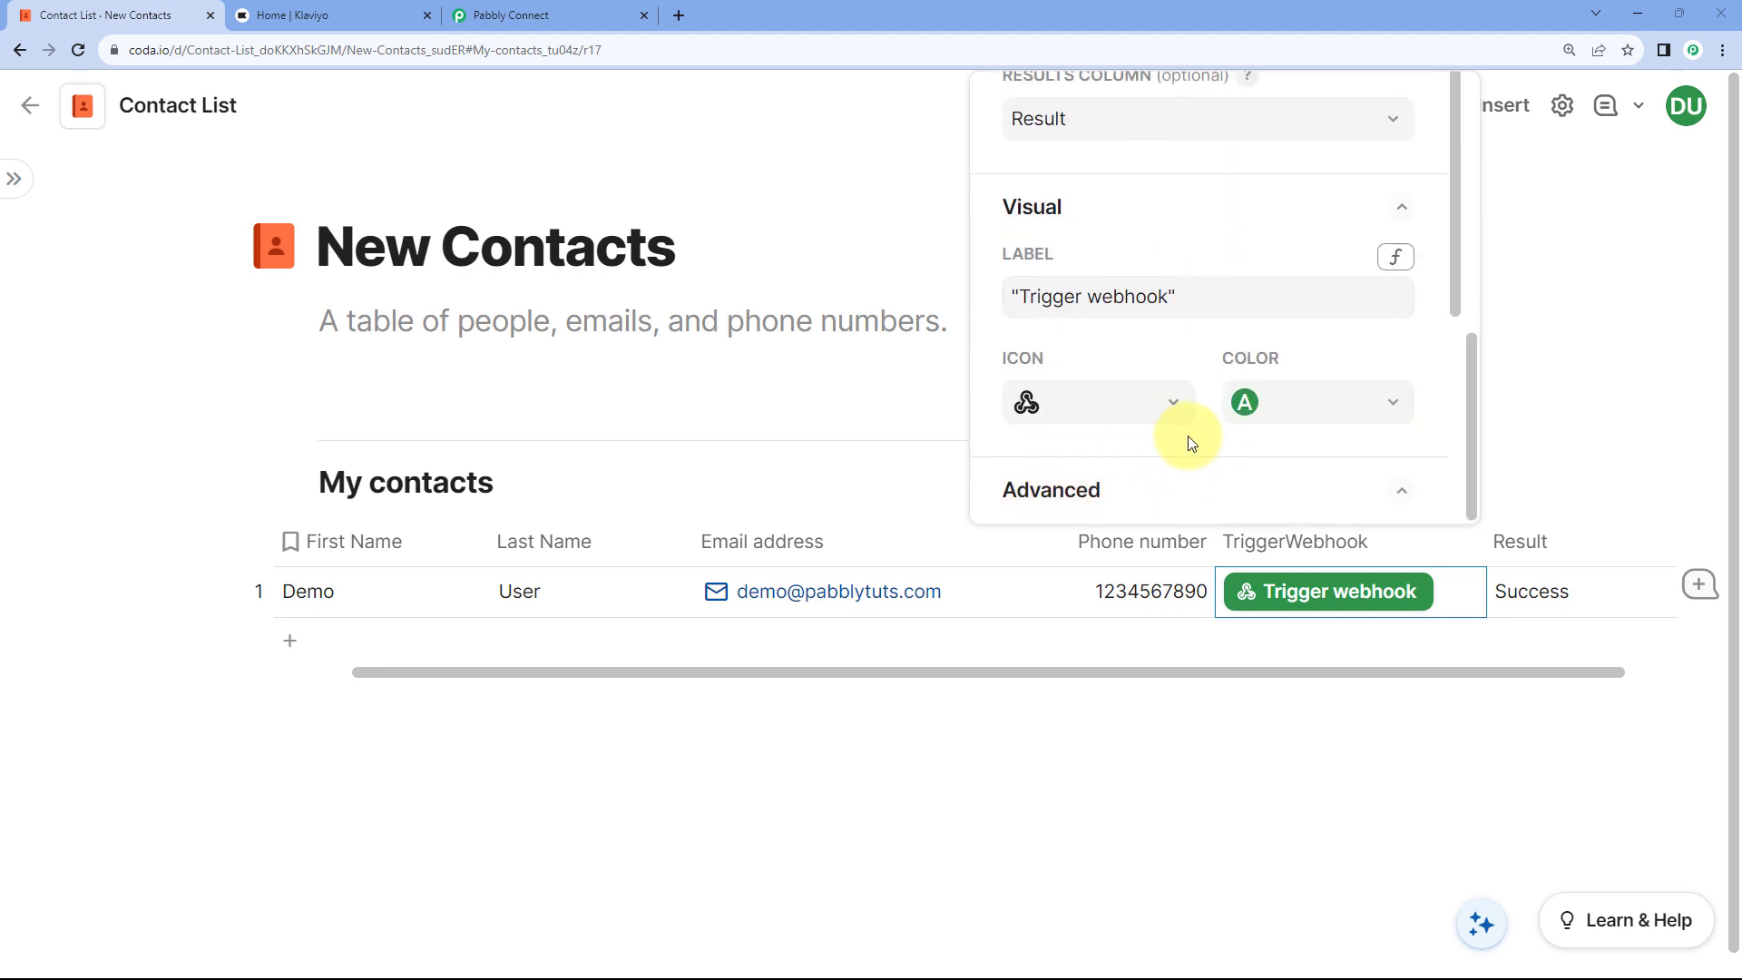
pyautogui.scroll(-3, 1180, 436)
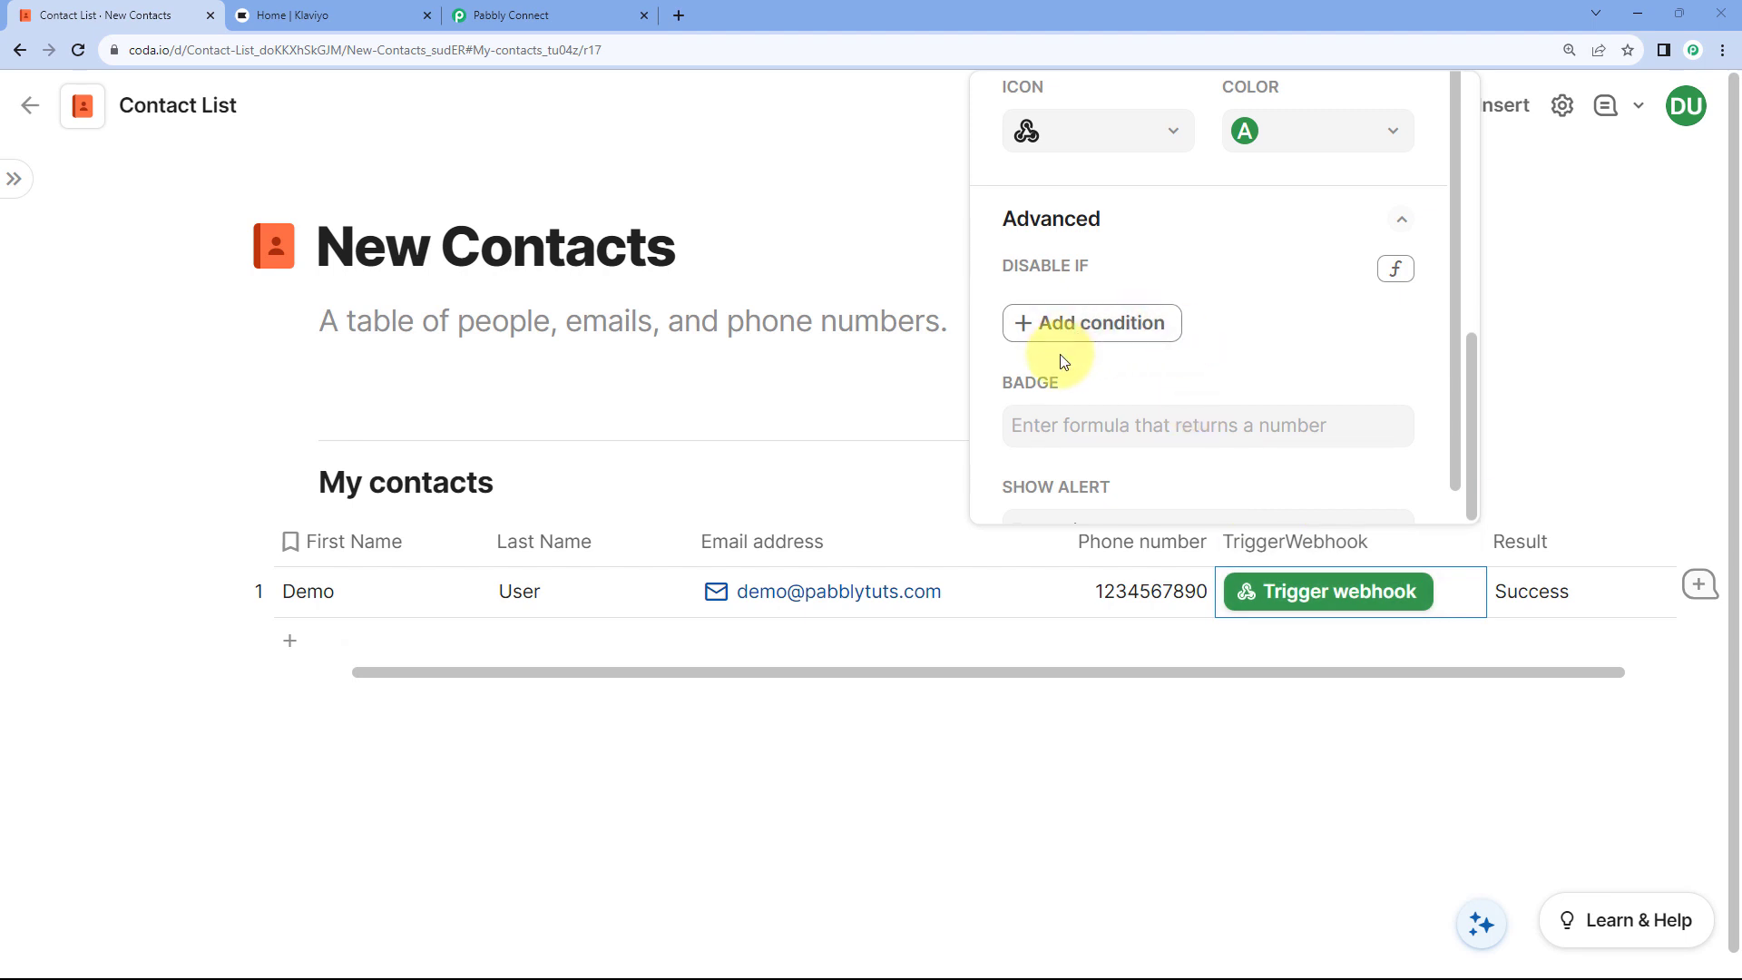
# Step: Add a Disable if condition: Result is equal to Success
pyautogui.click(1040, 332)
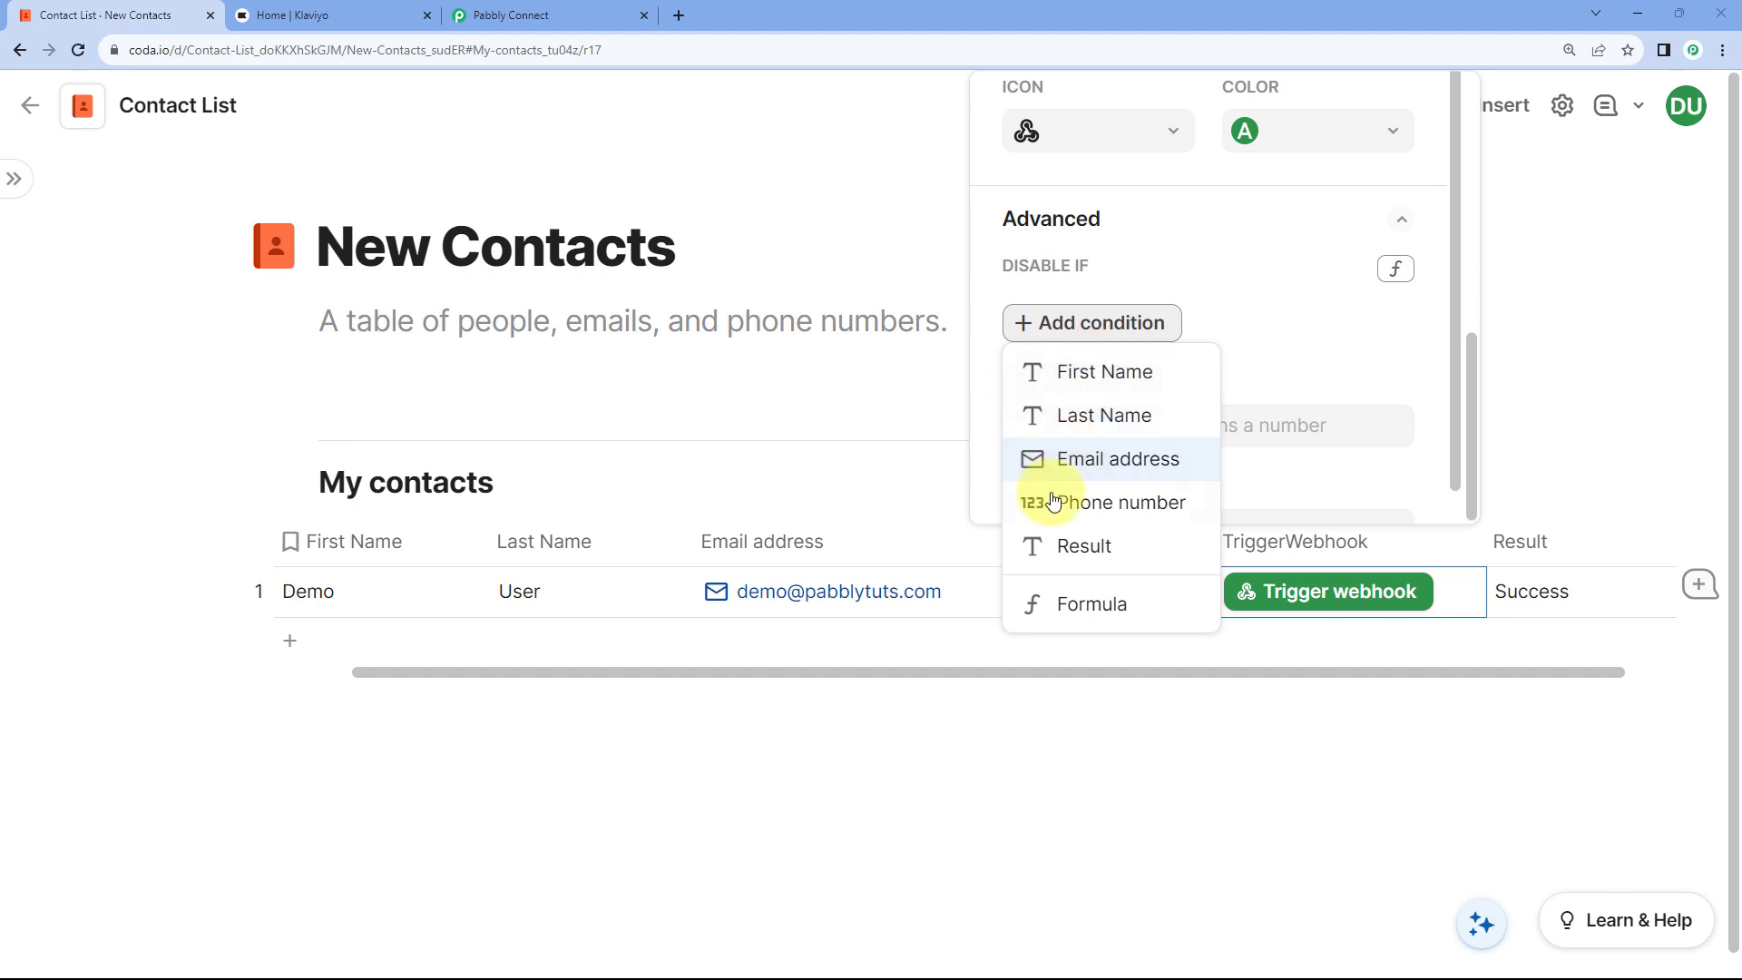
pyautogui.click(1119, 554)
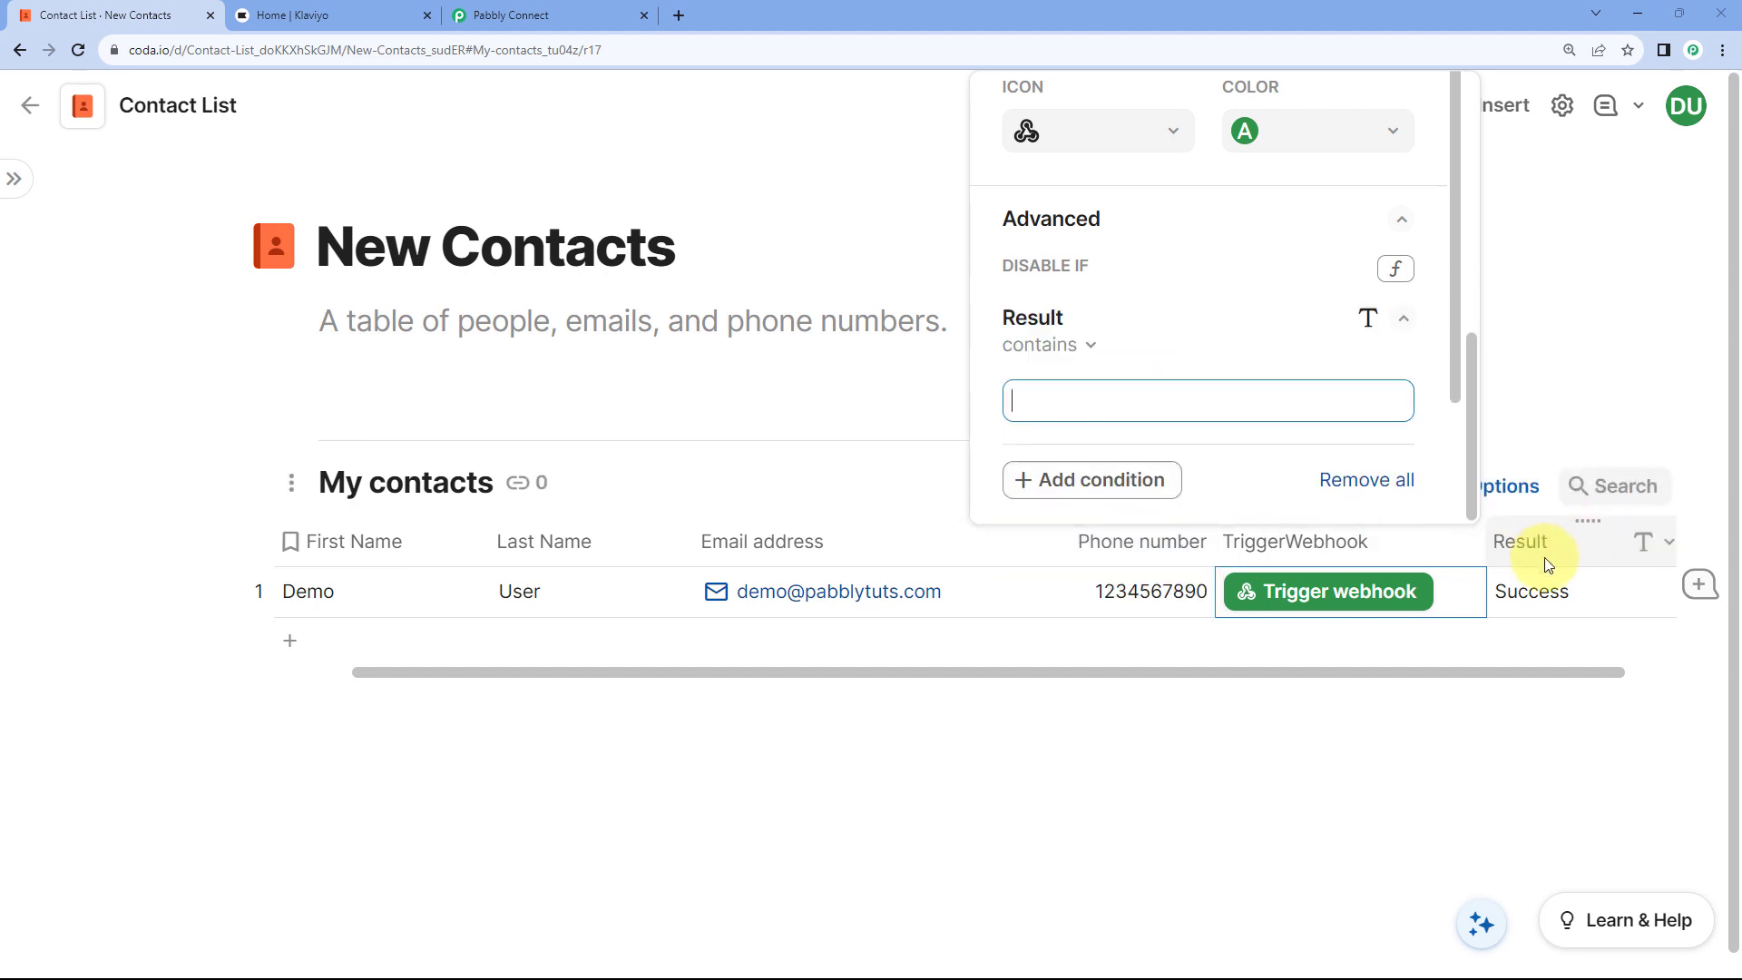
pyautogui.click(1092, 351)
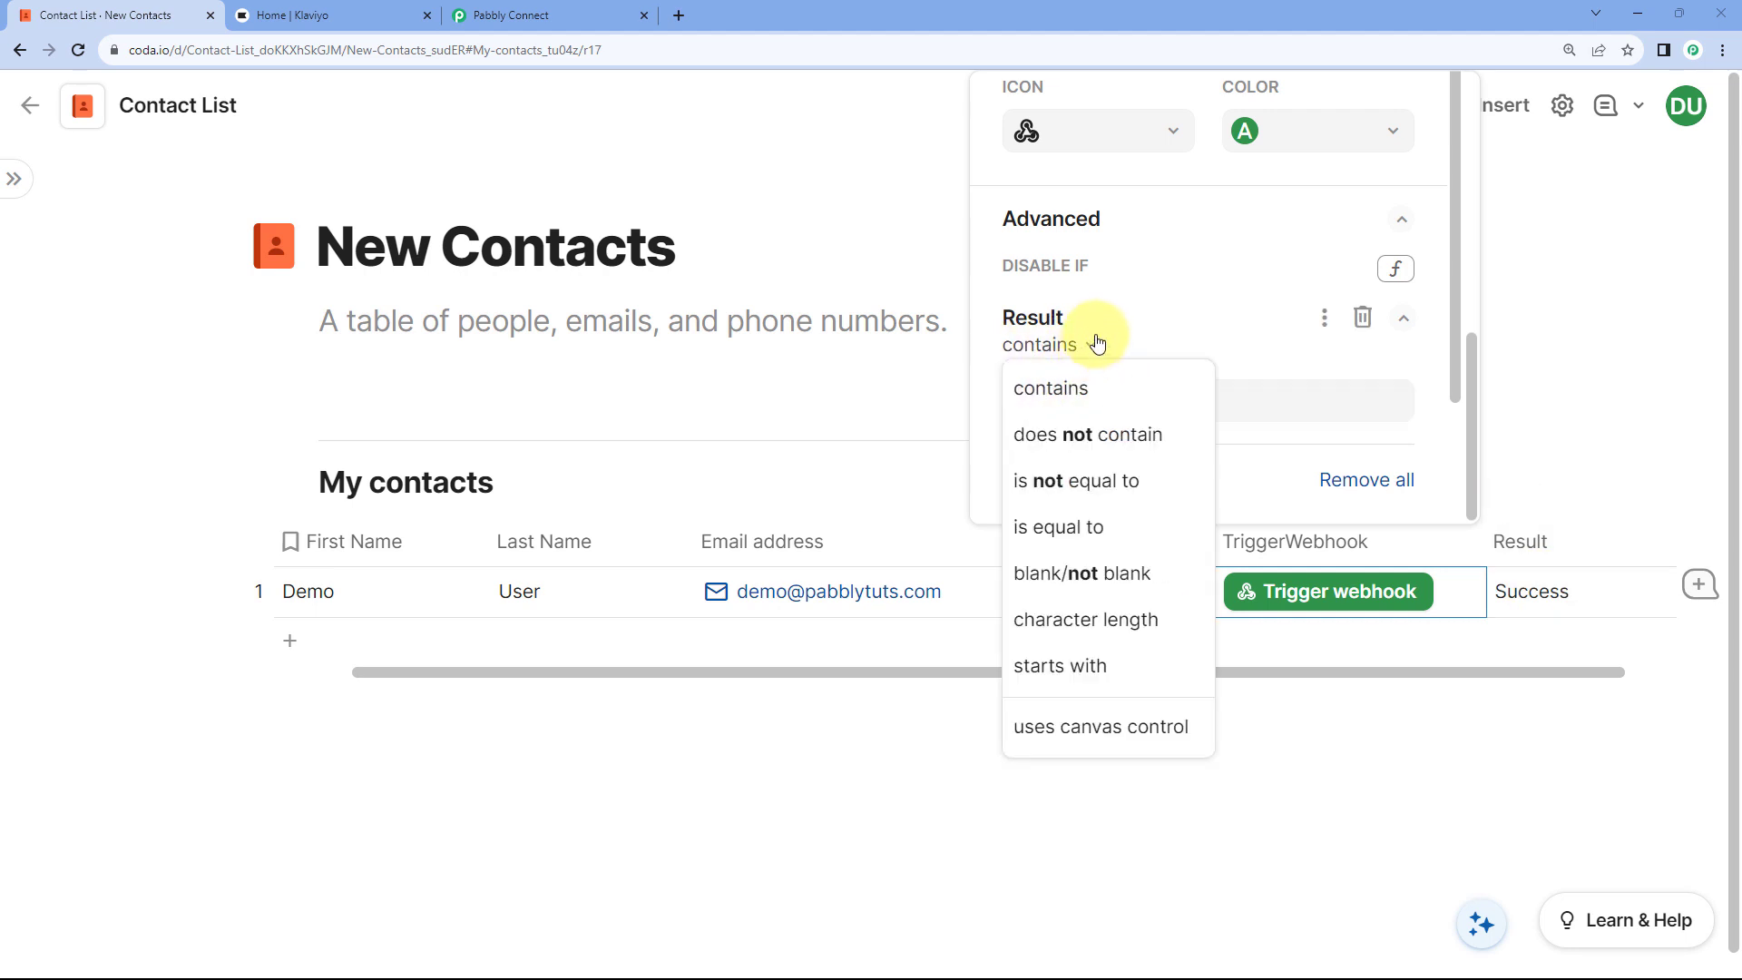
pyautogui.click(1108, 534)
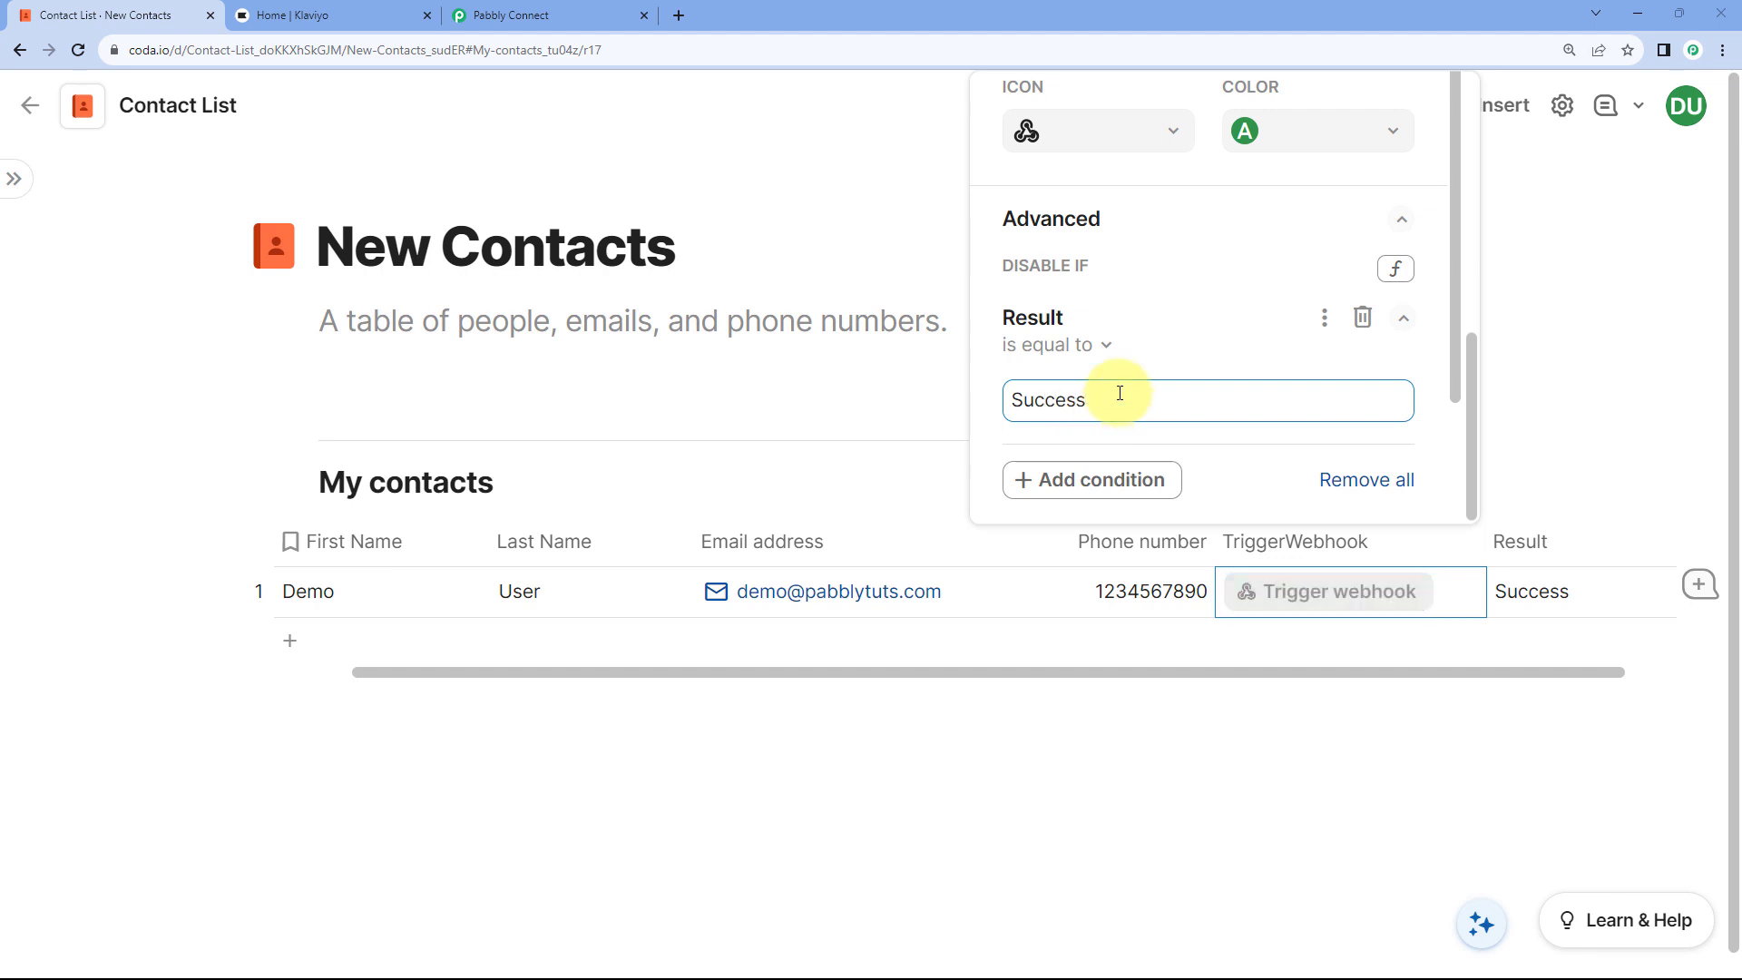
pyautogui.click(1201, 354)
pyautogui.click(1384, 367)
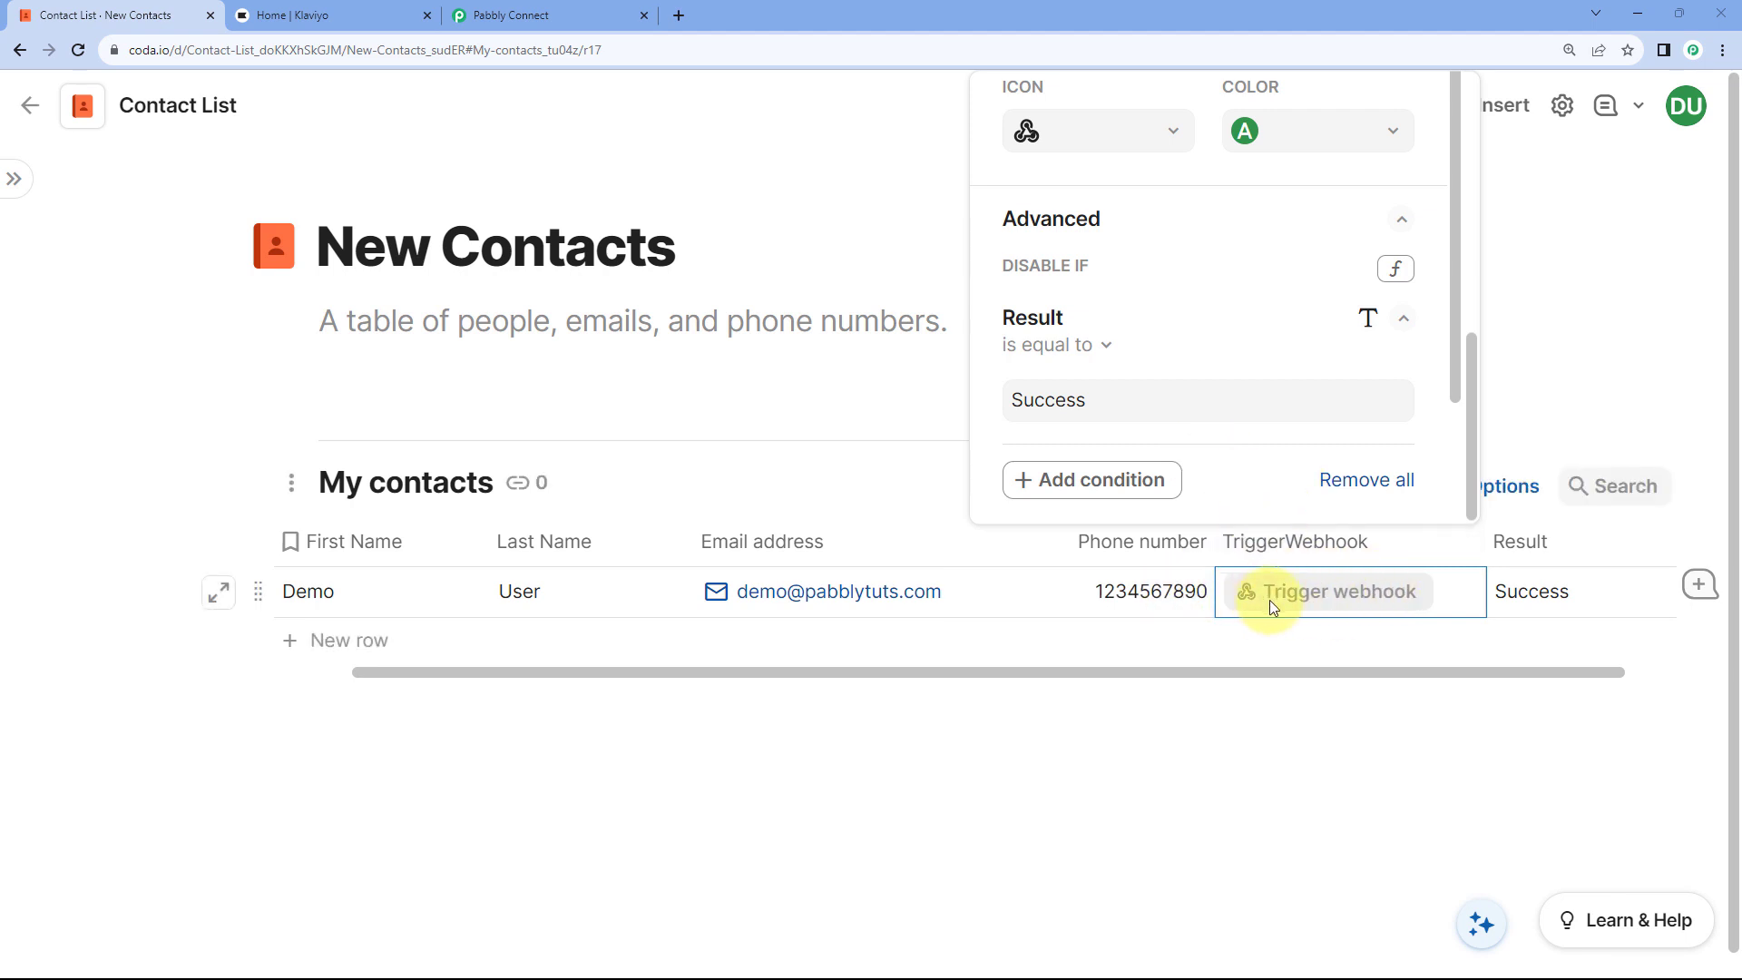
pyautogui.click(1568, 401)
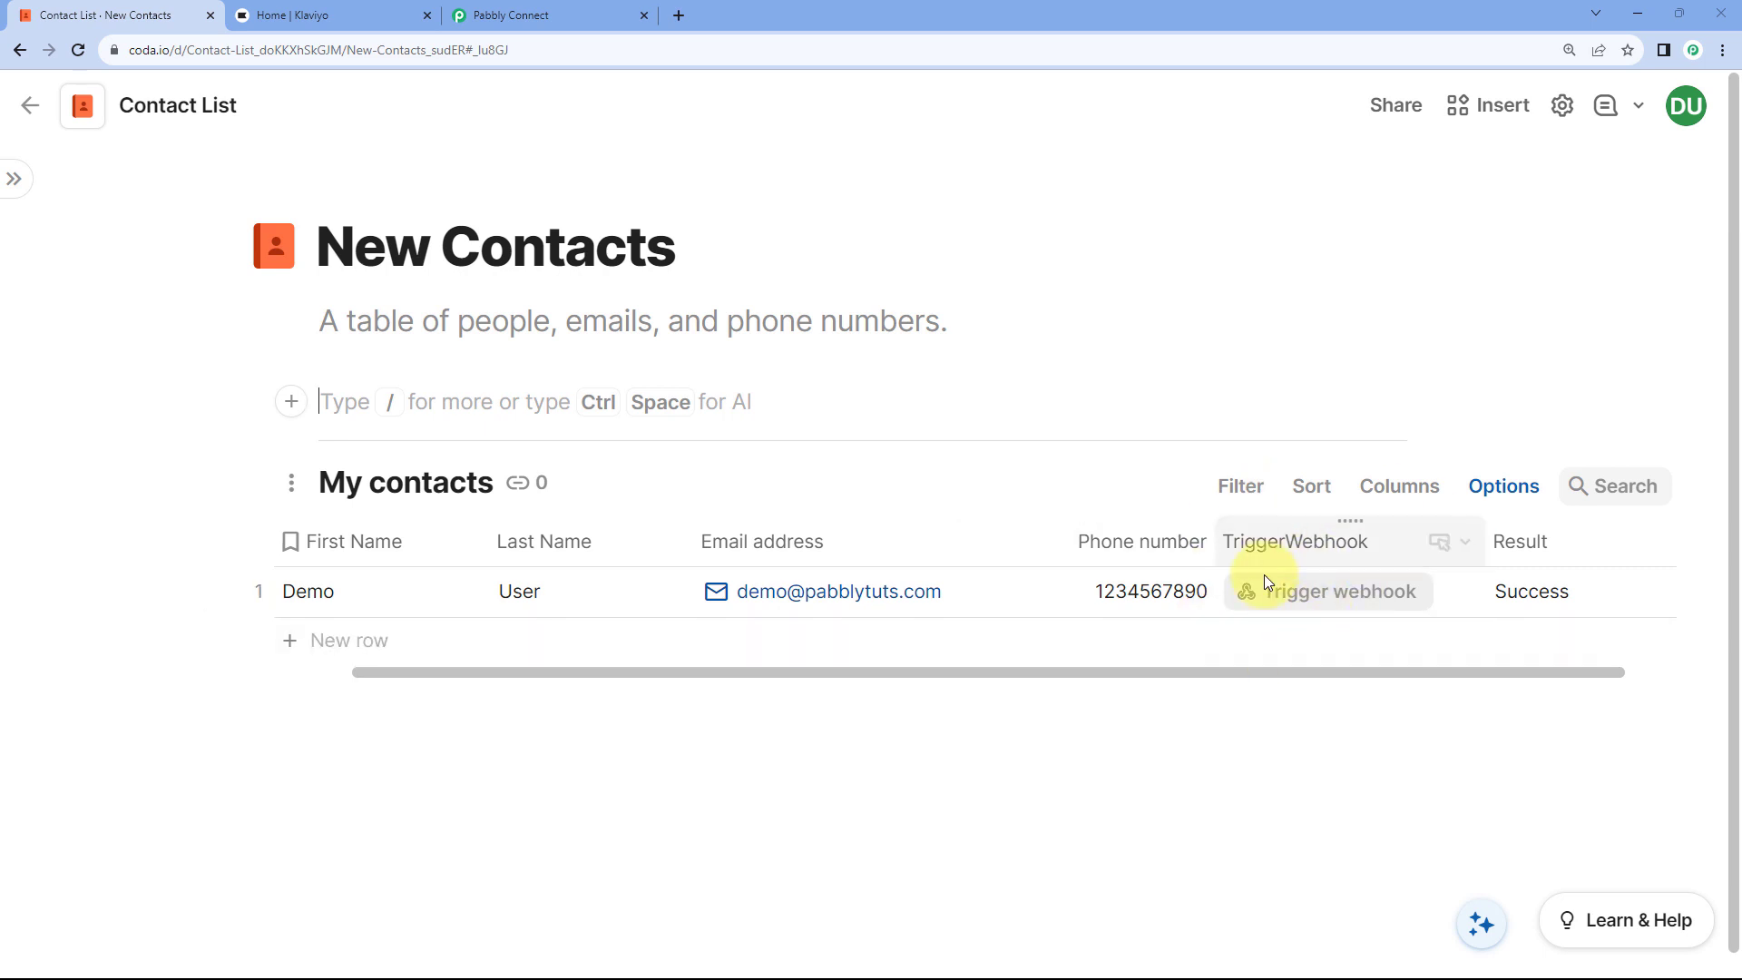
# Step: Confirm the greyed-out button no longer fires, then open the doc's Automations settings
pyautogui.click(1284, 595)
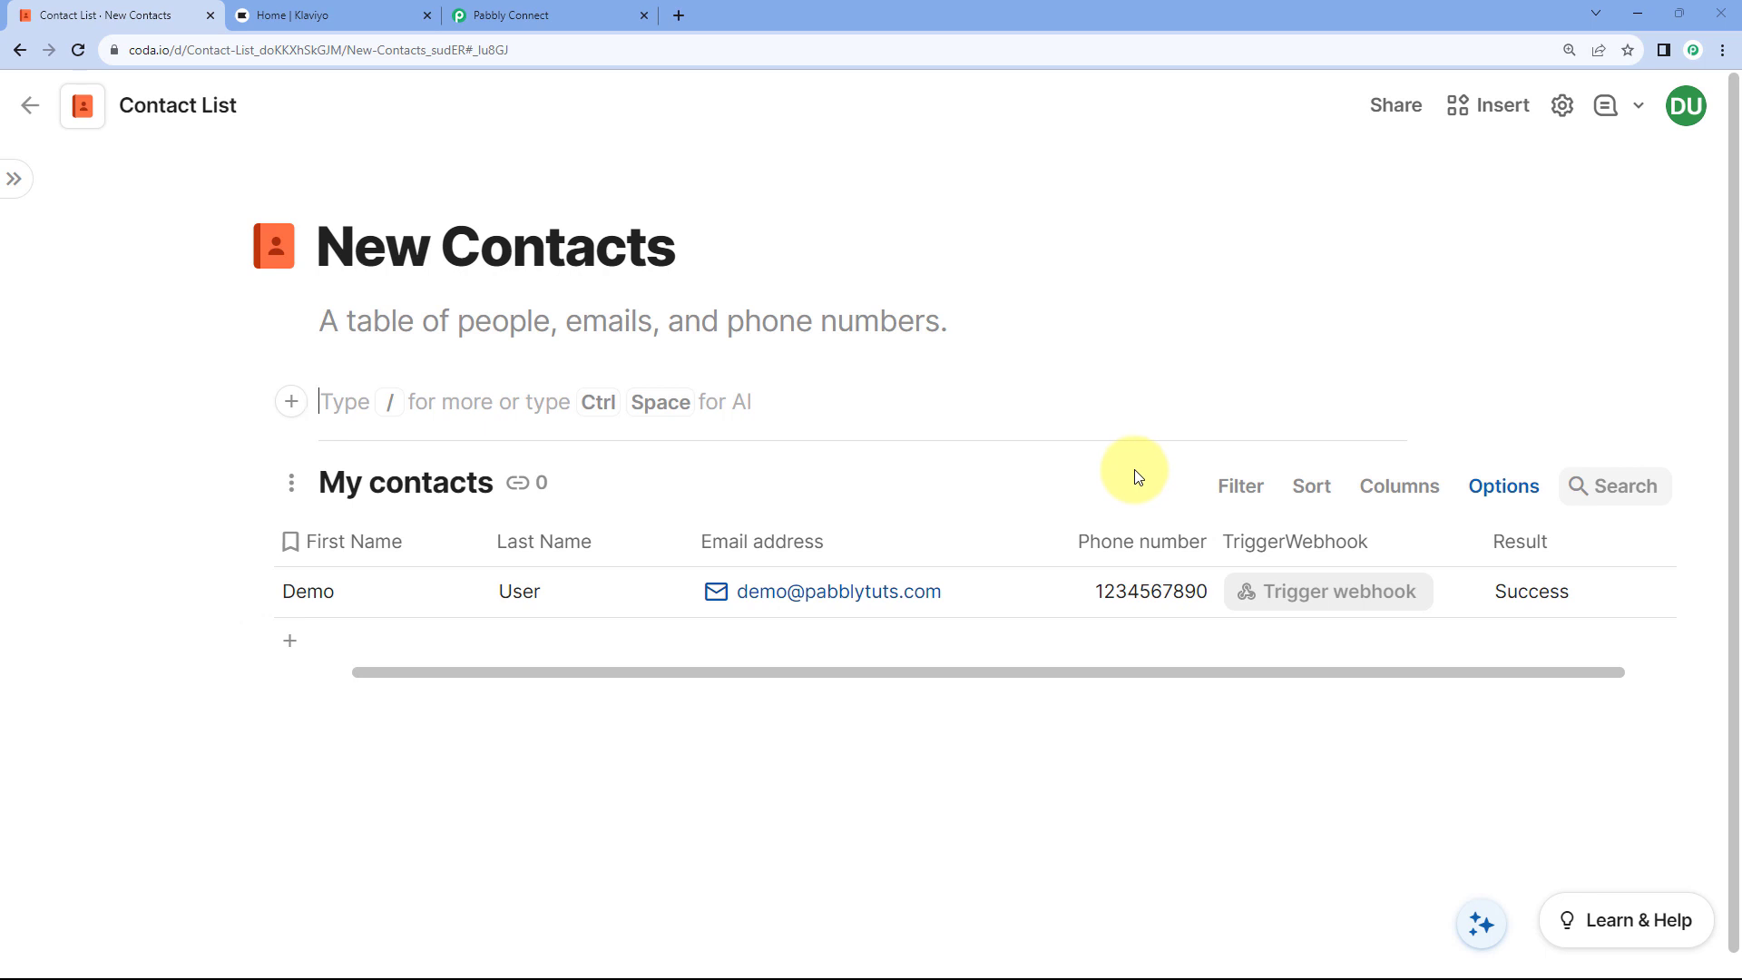
pyautogui.click(1561, 114)
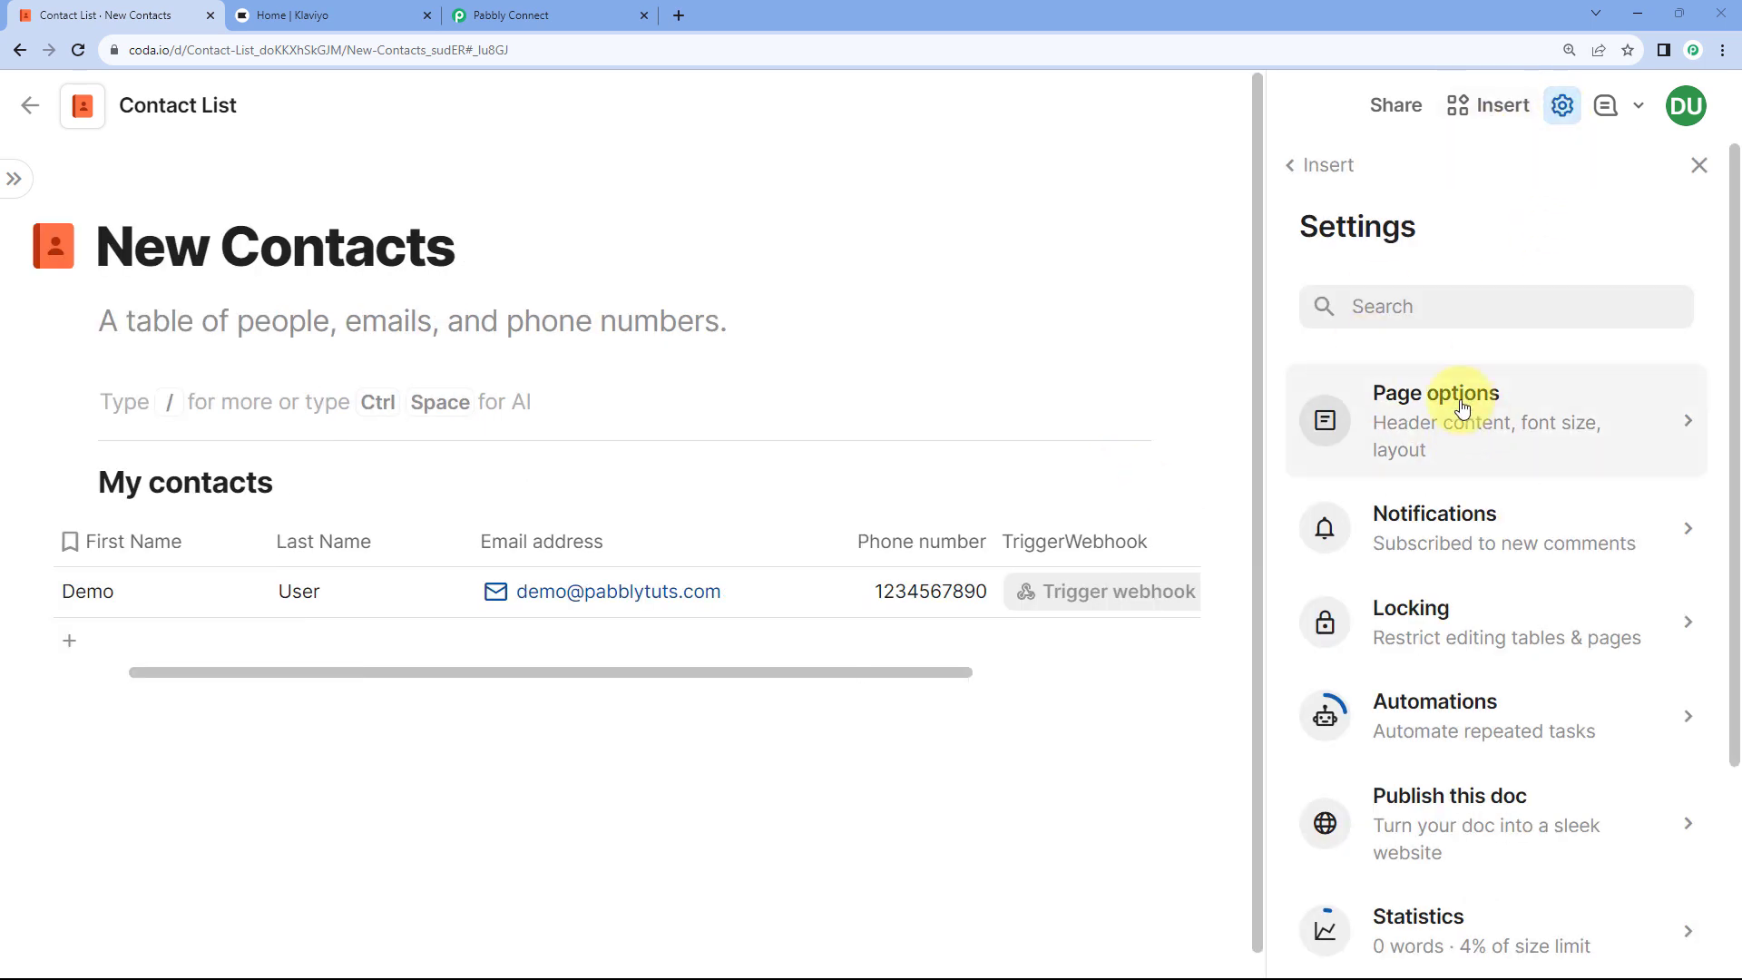
pyautogui.scroll(-2, 1430, 439)
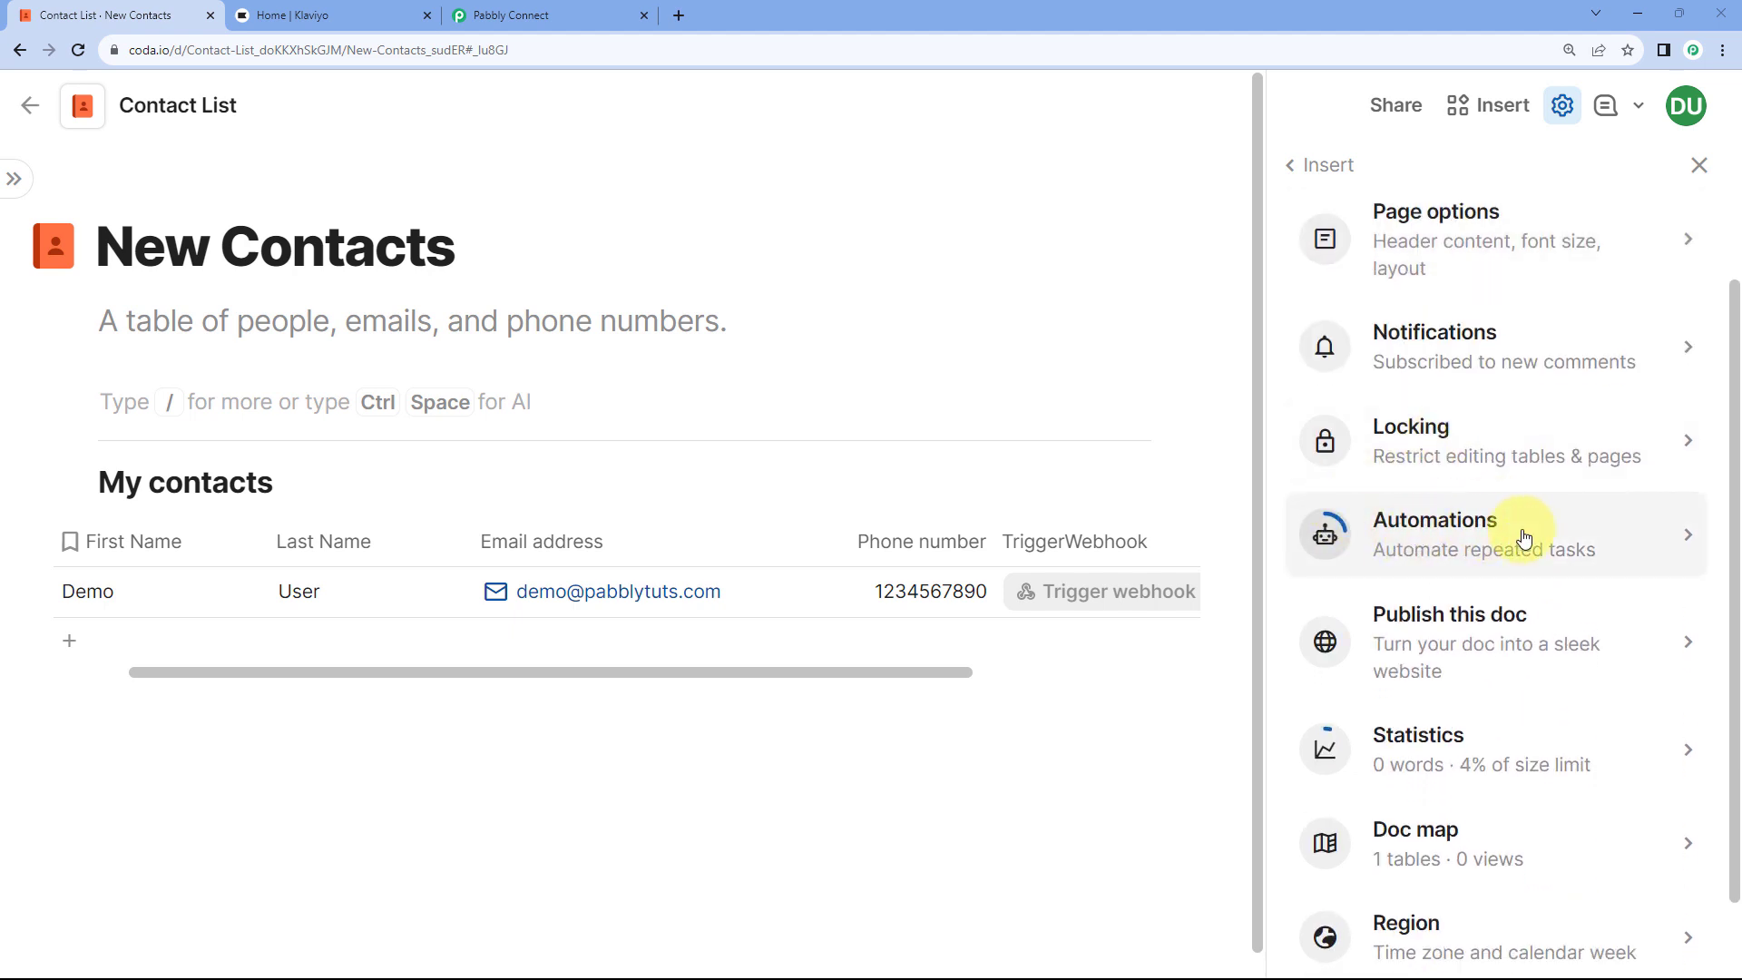
pyautogui.click(1614, 538)
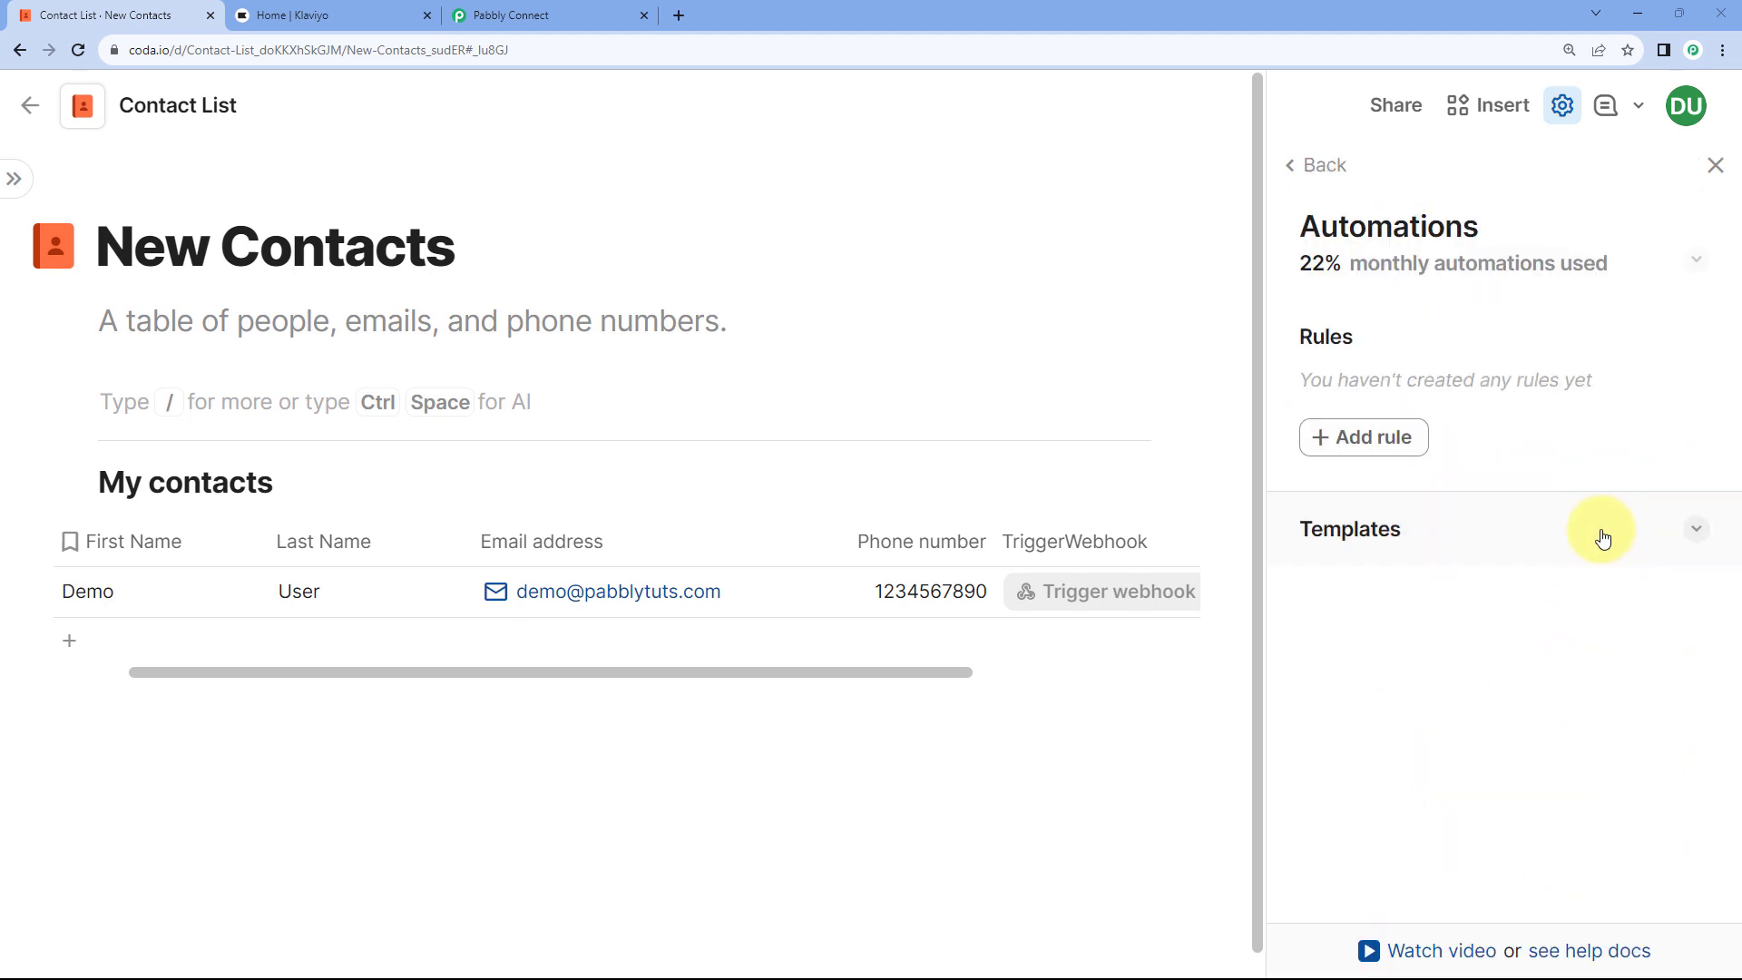
# Step: Add a Coda rule triggered by Row changed on the My contacts table's Phone number column
pyautogui.click(1365, 444)
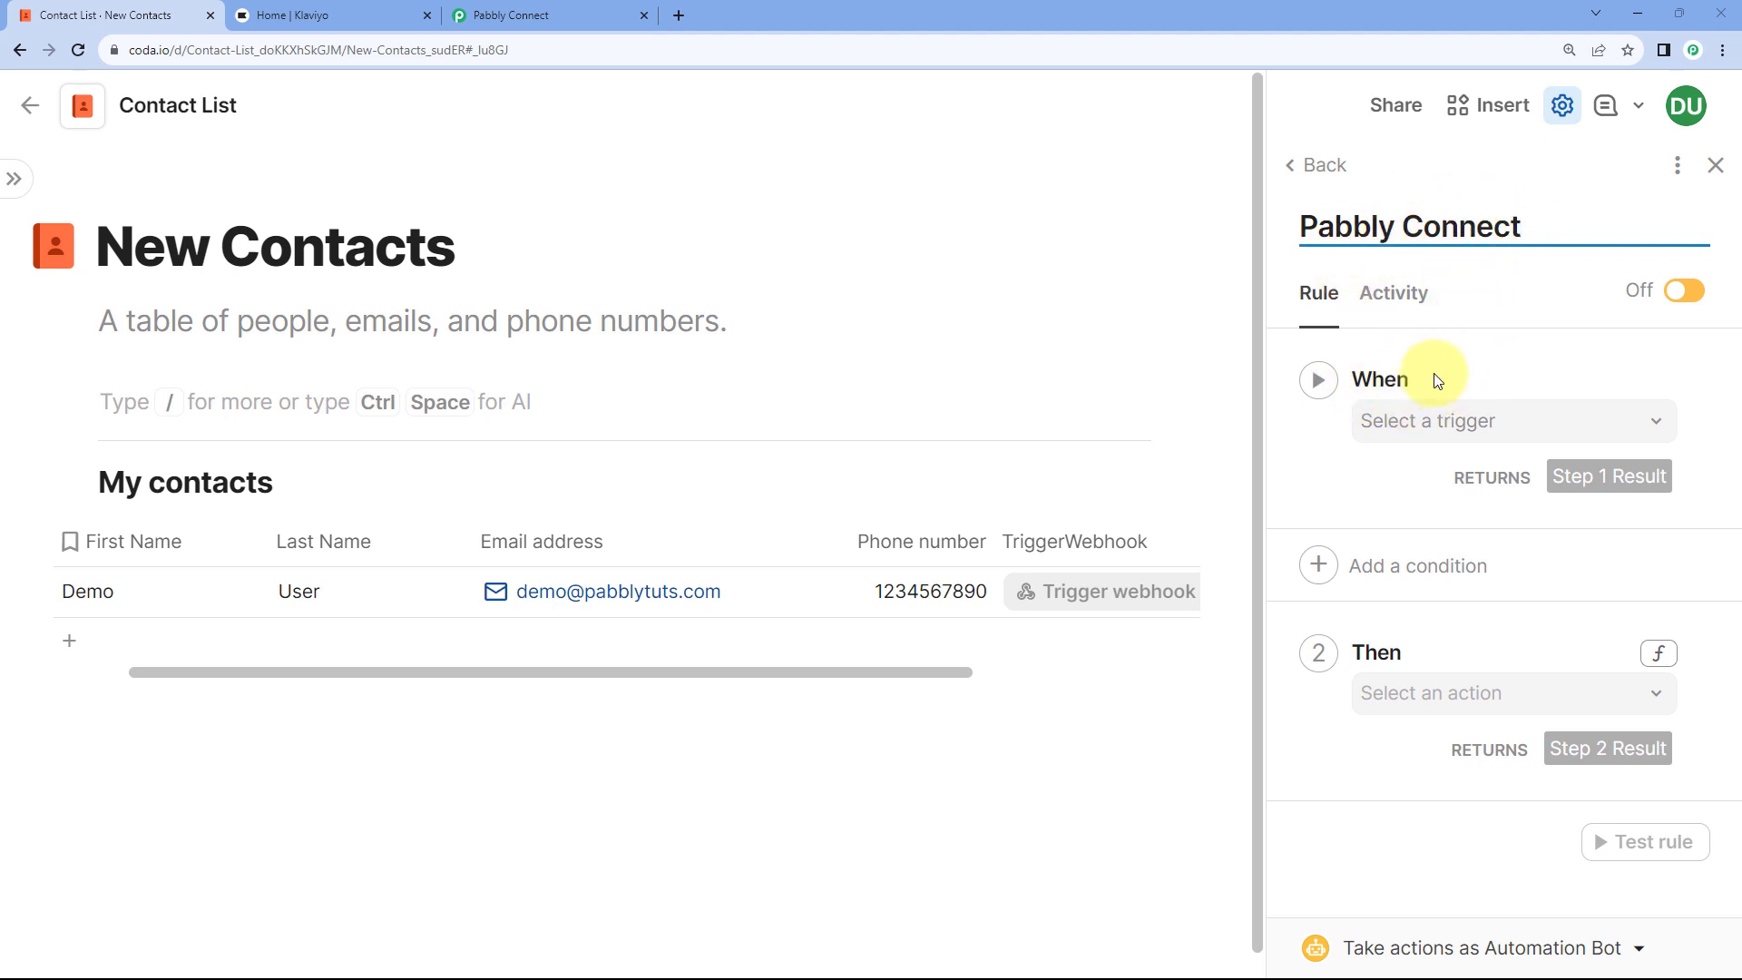
pyautogui.click(1545, 426)
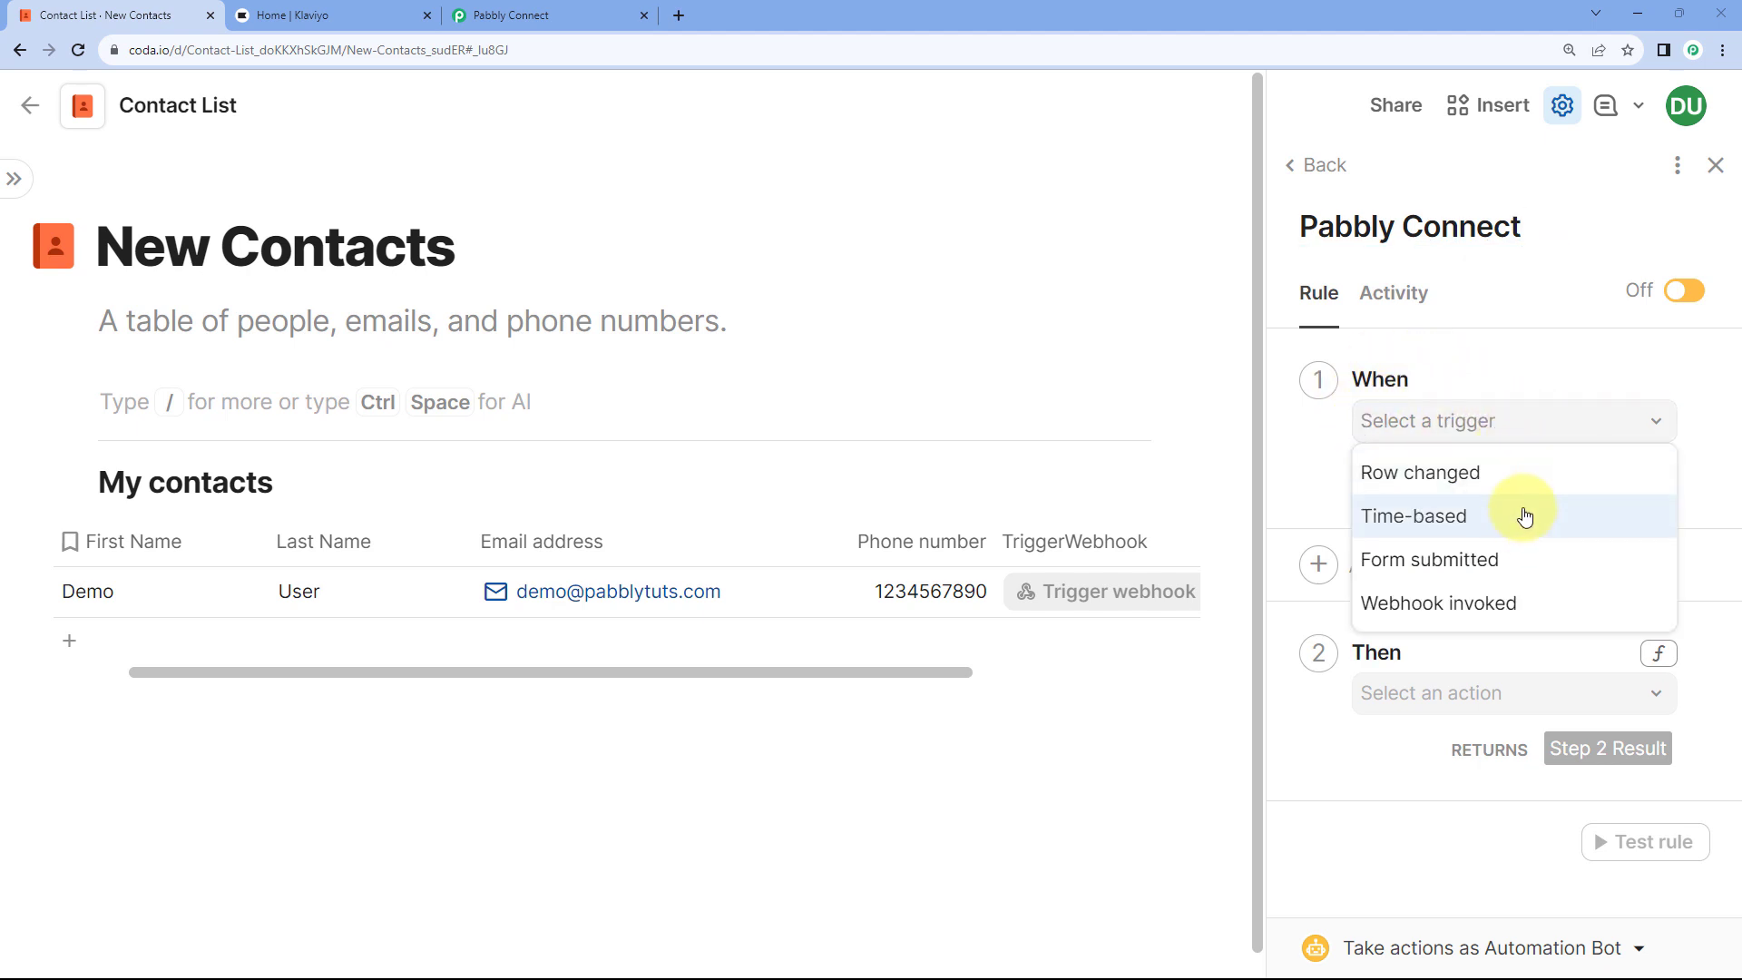
pyautogui.click(1407, 476)
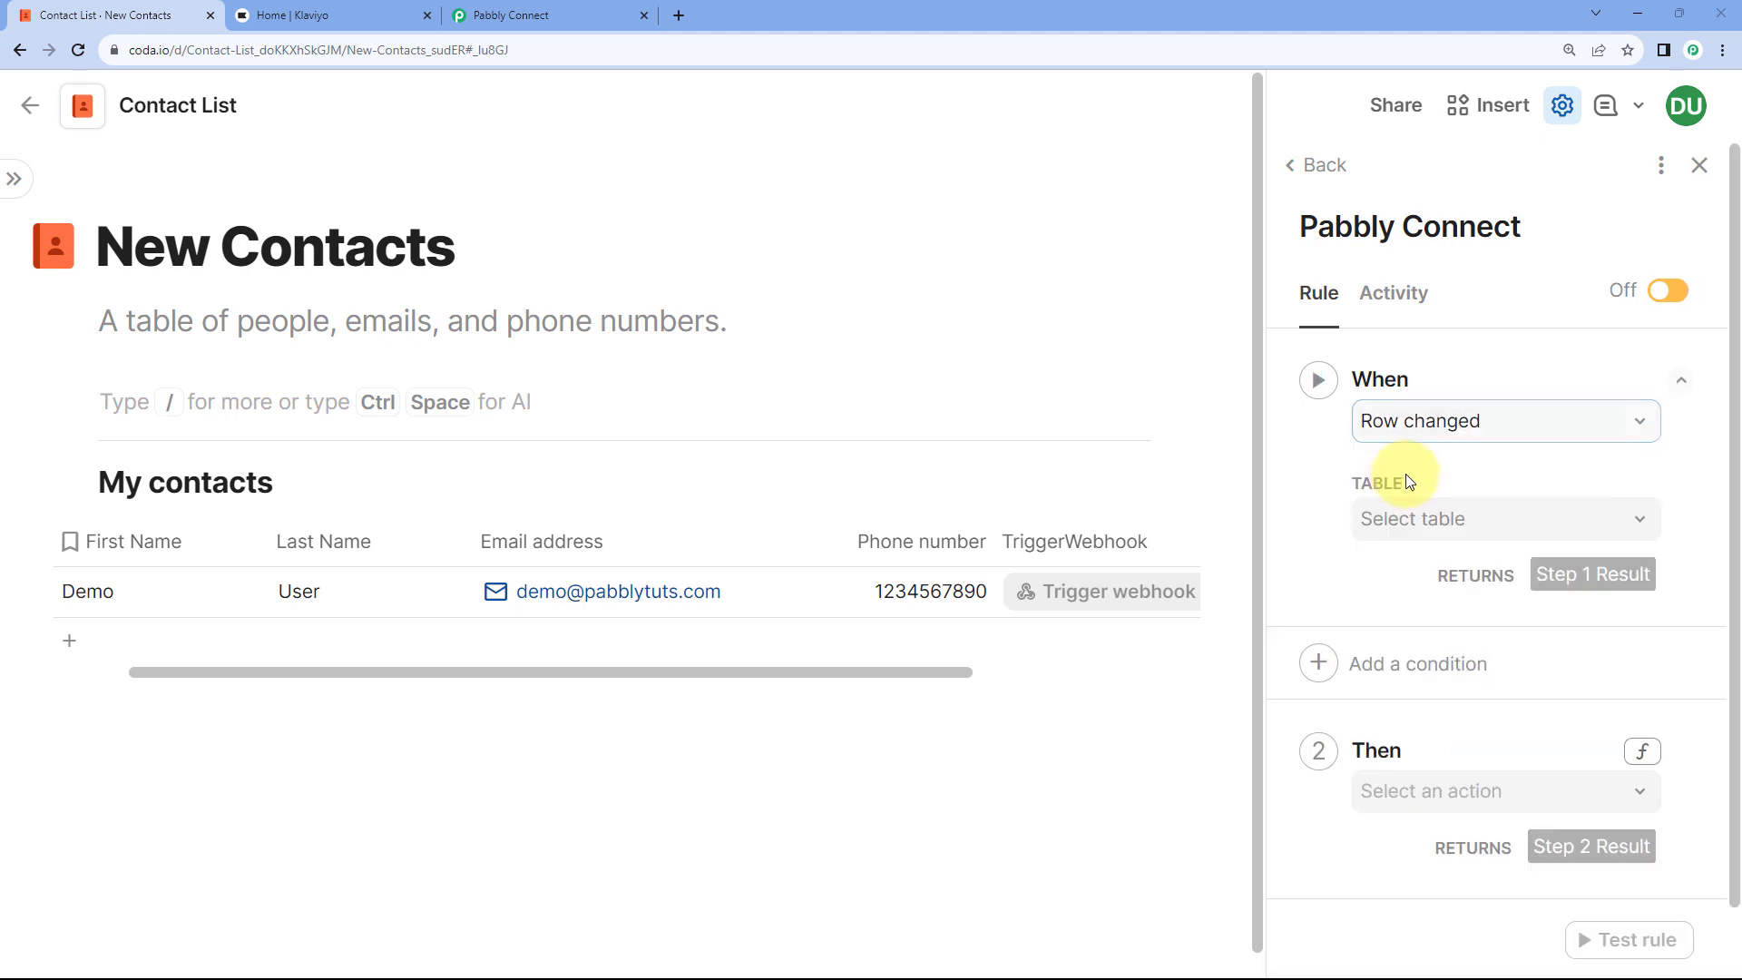
pyautogui.scroll(-1, 1443, 463)
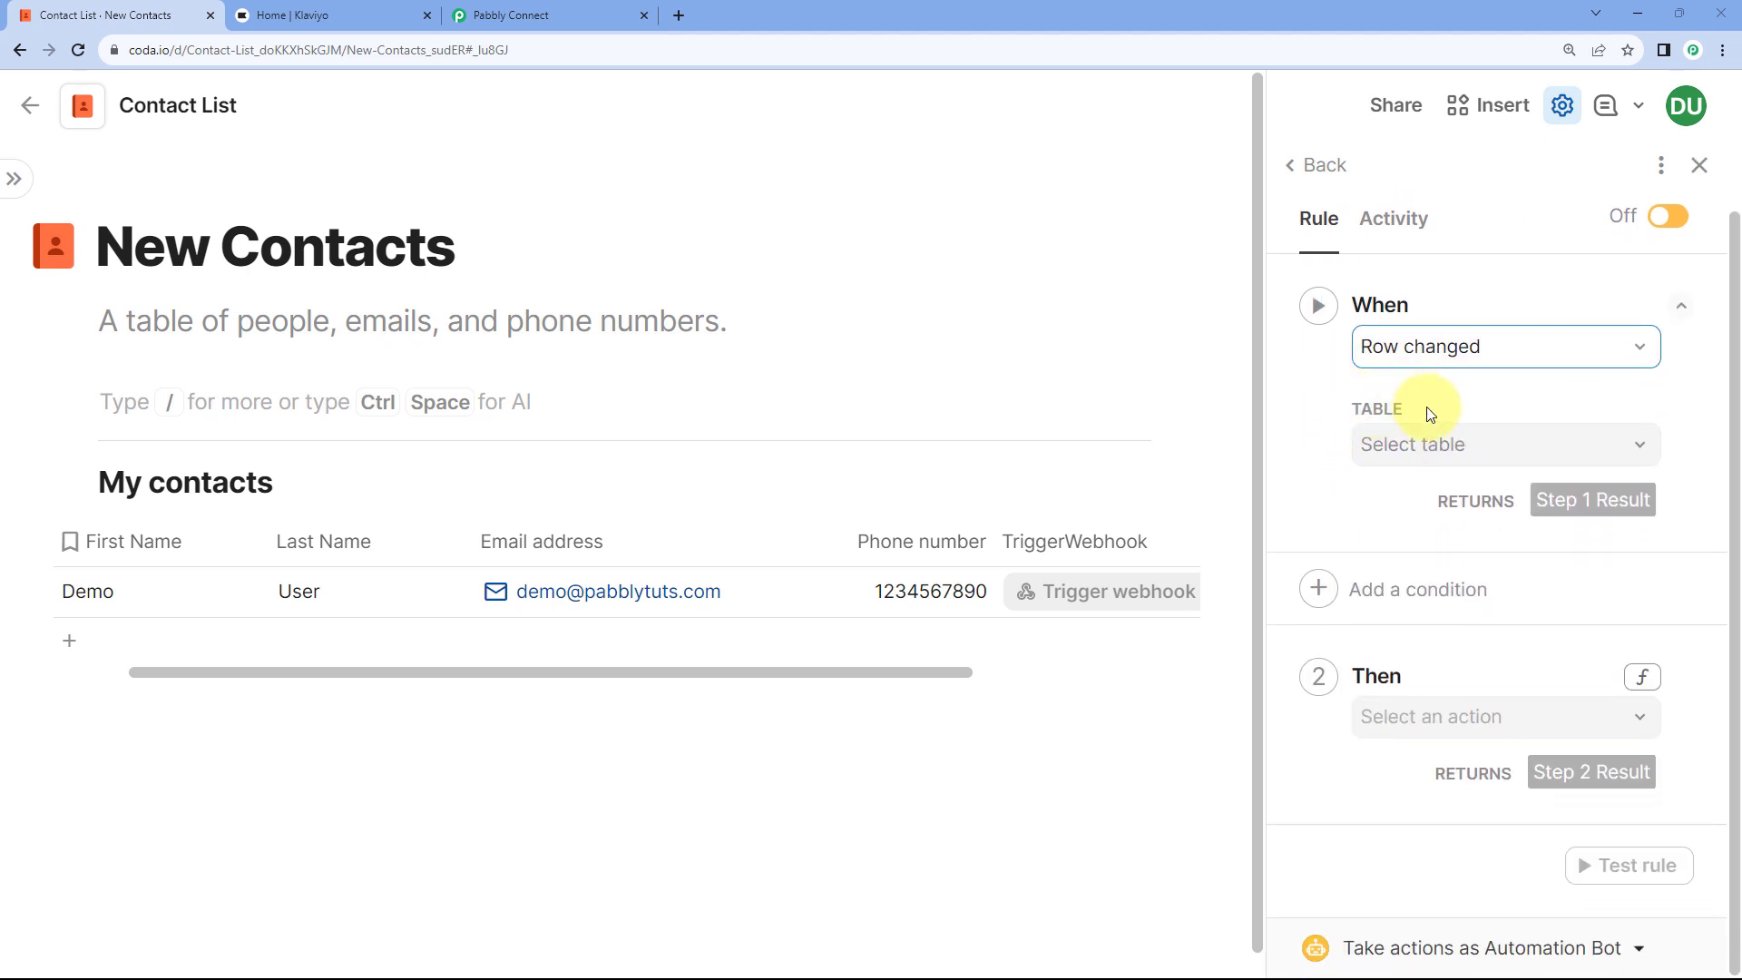
pyautogui.click(1440, 443)
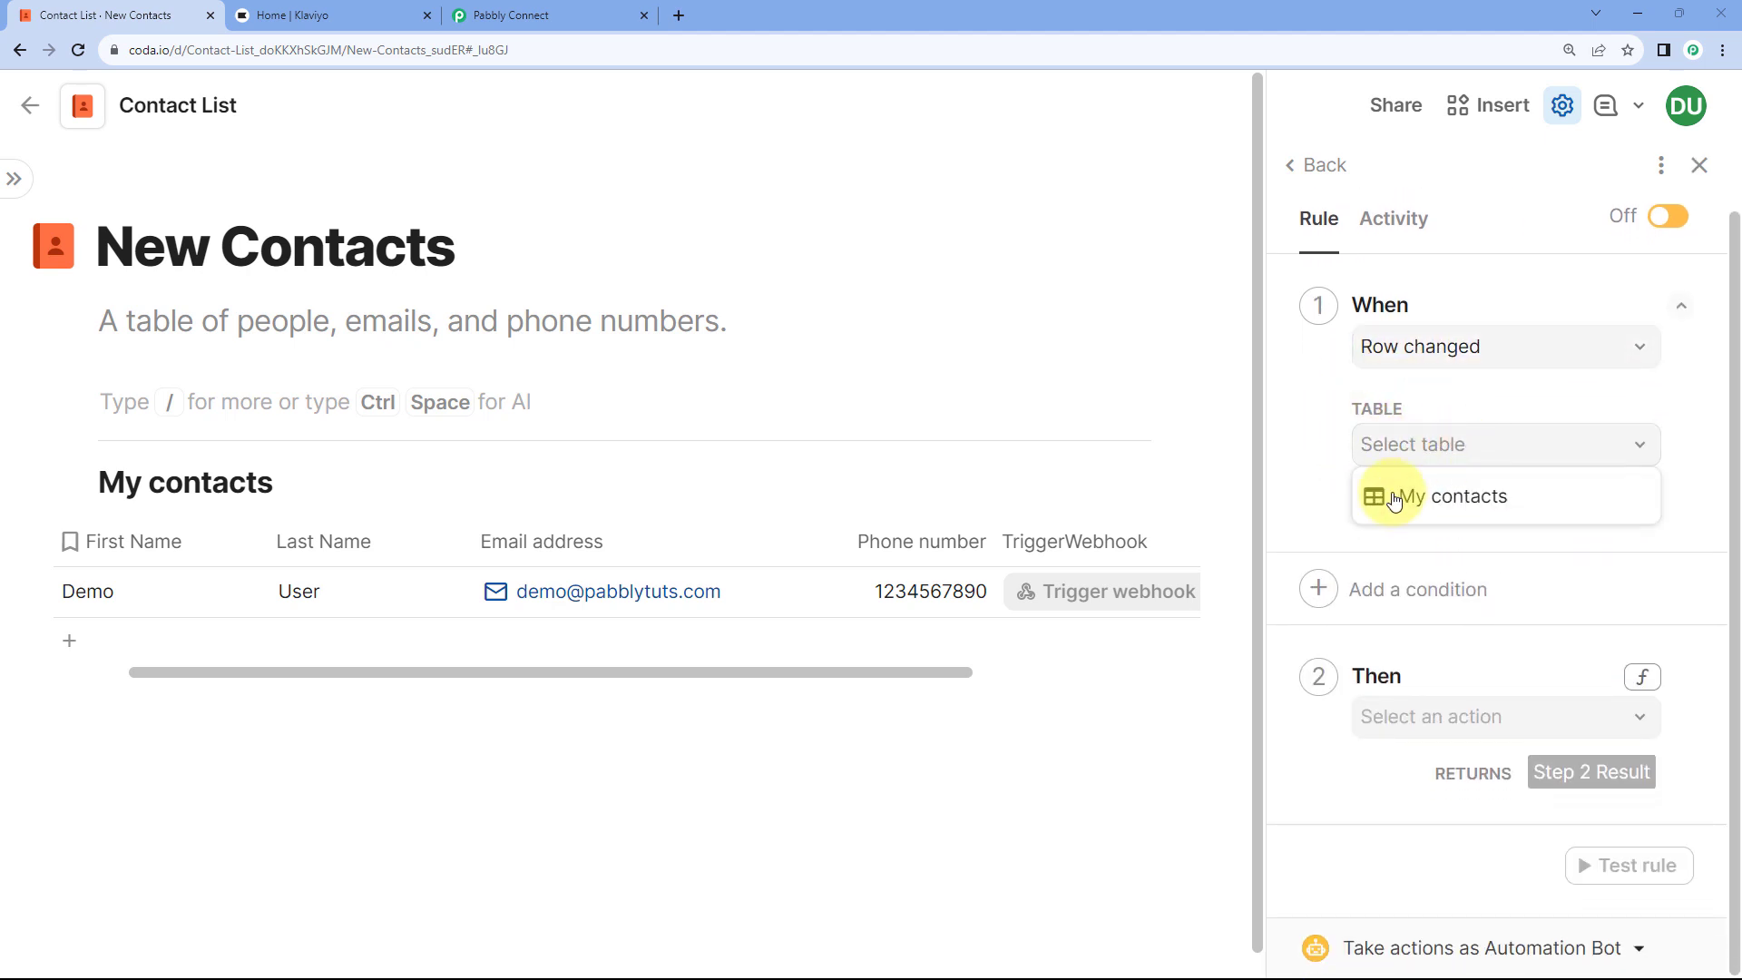
pyautogui.click(1395, 500)
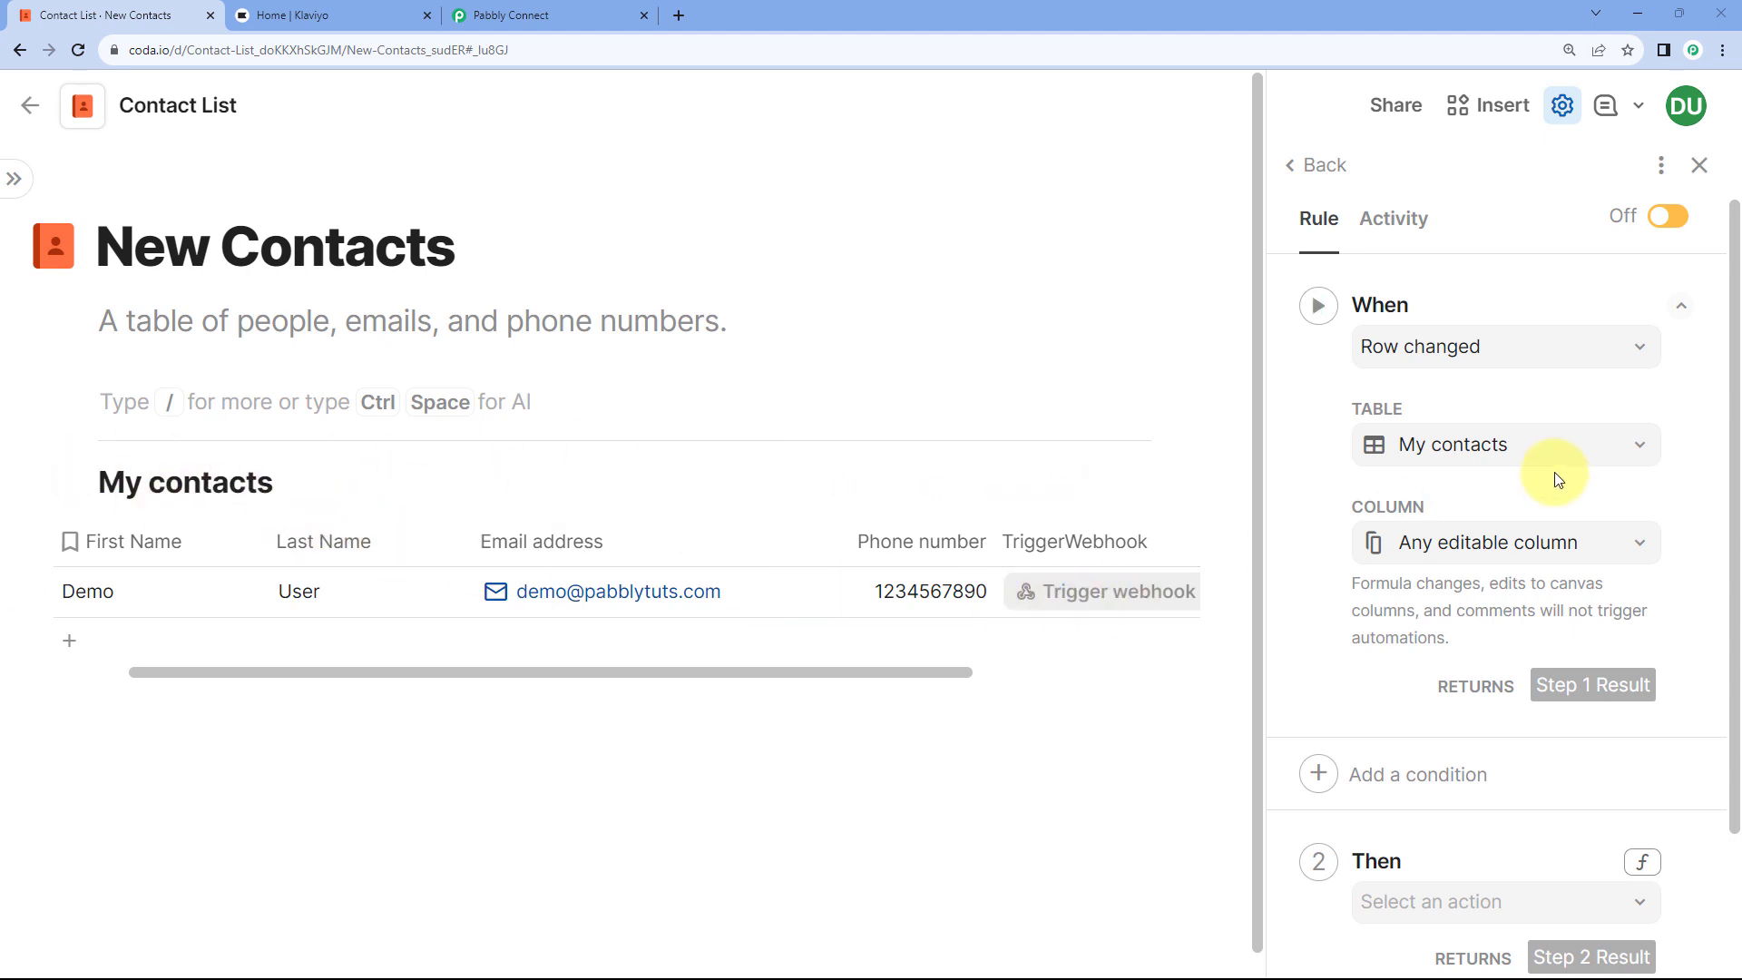
pyautogui.scroll(-2, 1548, 454)
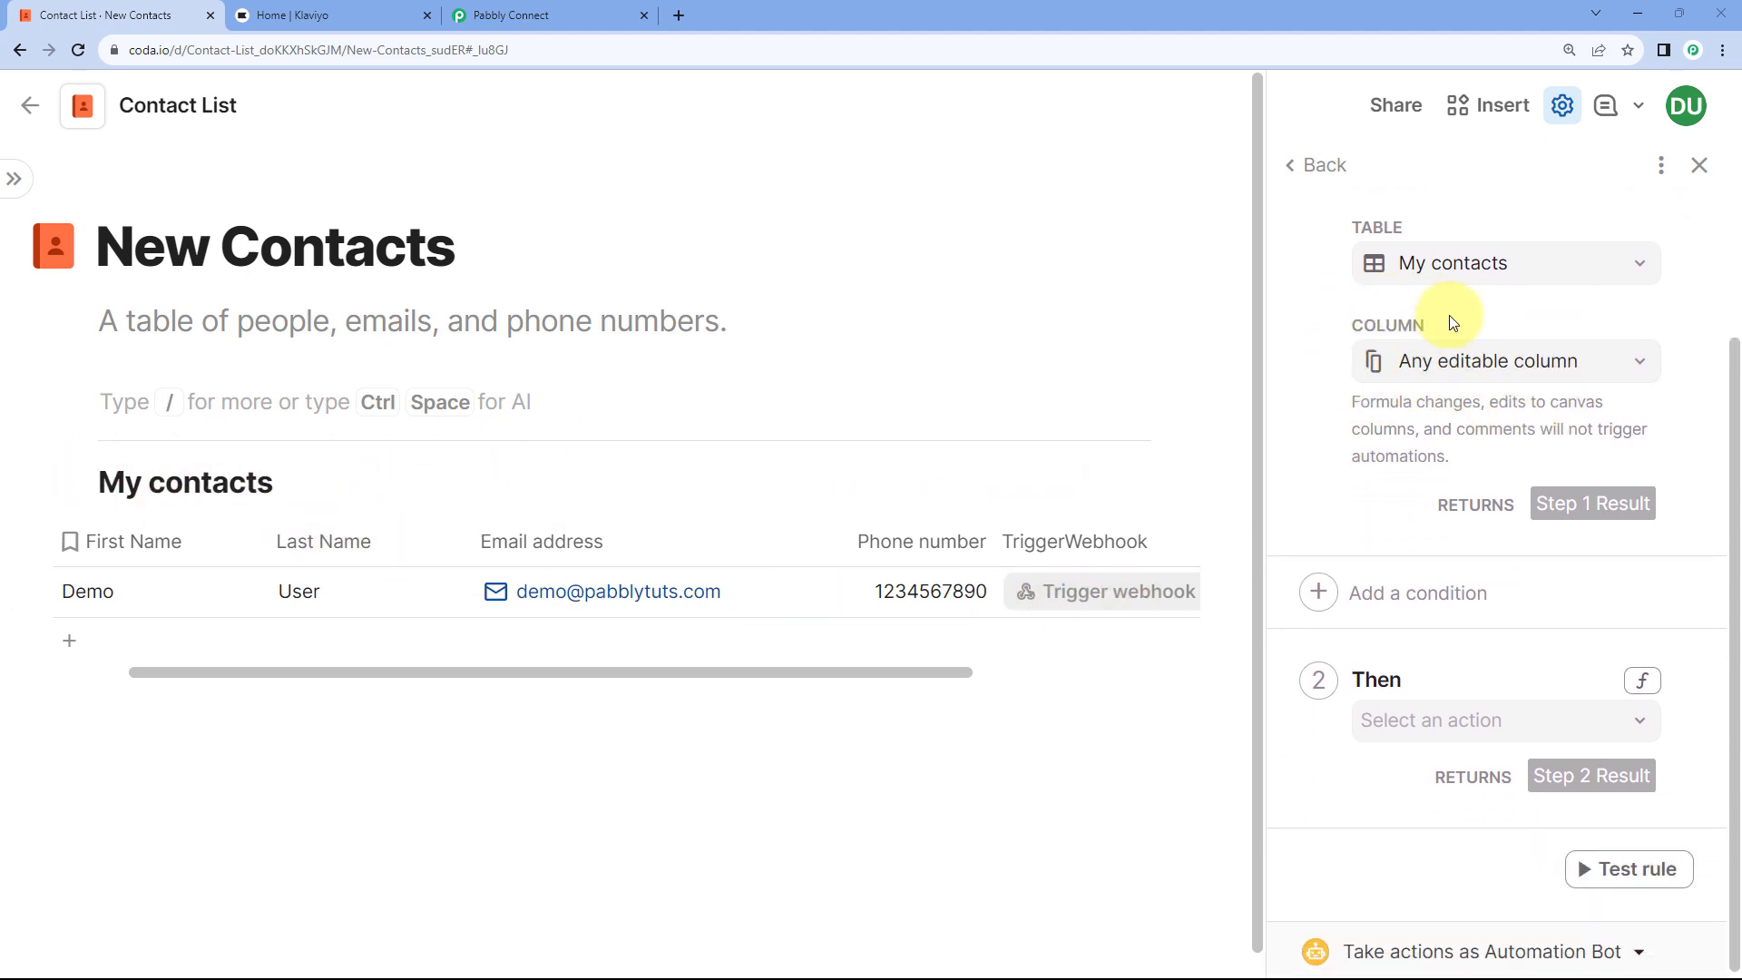
pyautogui.click(1503, 362)
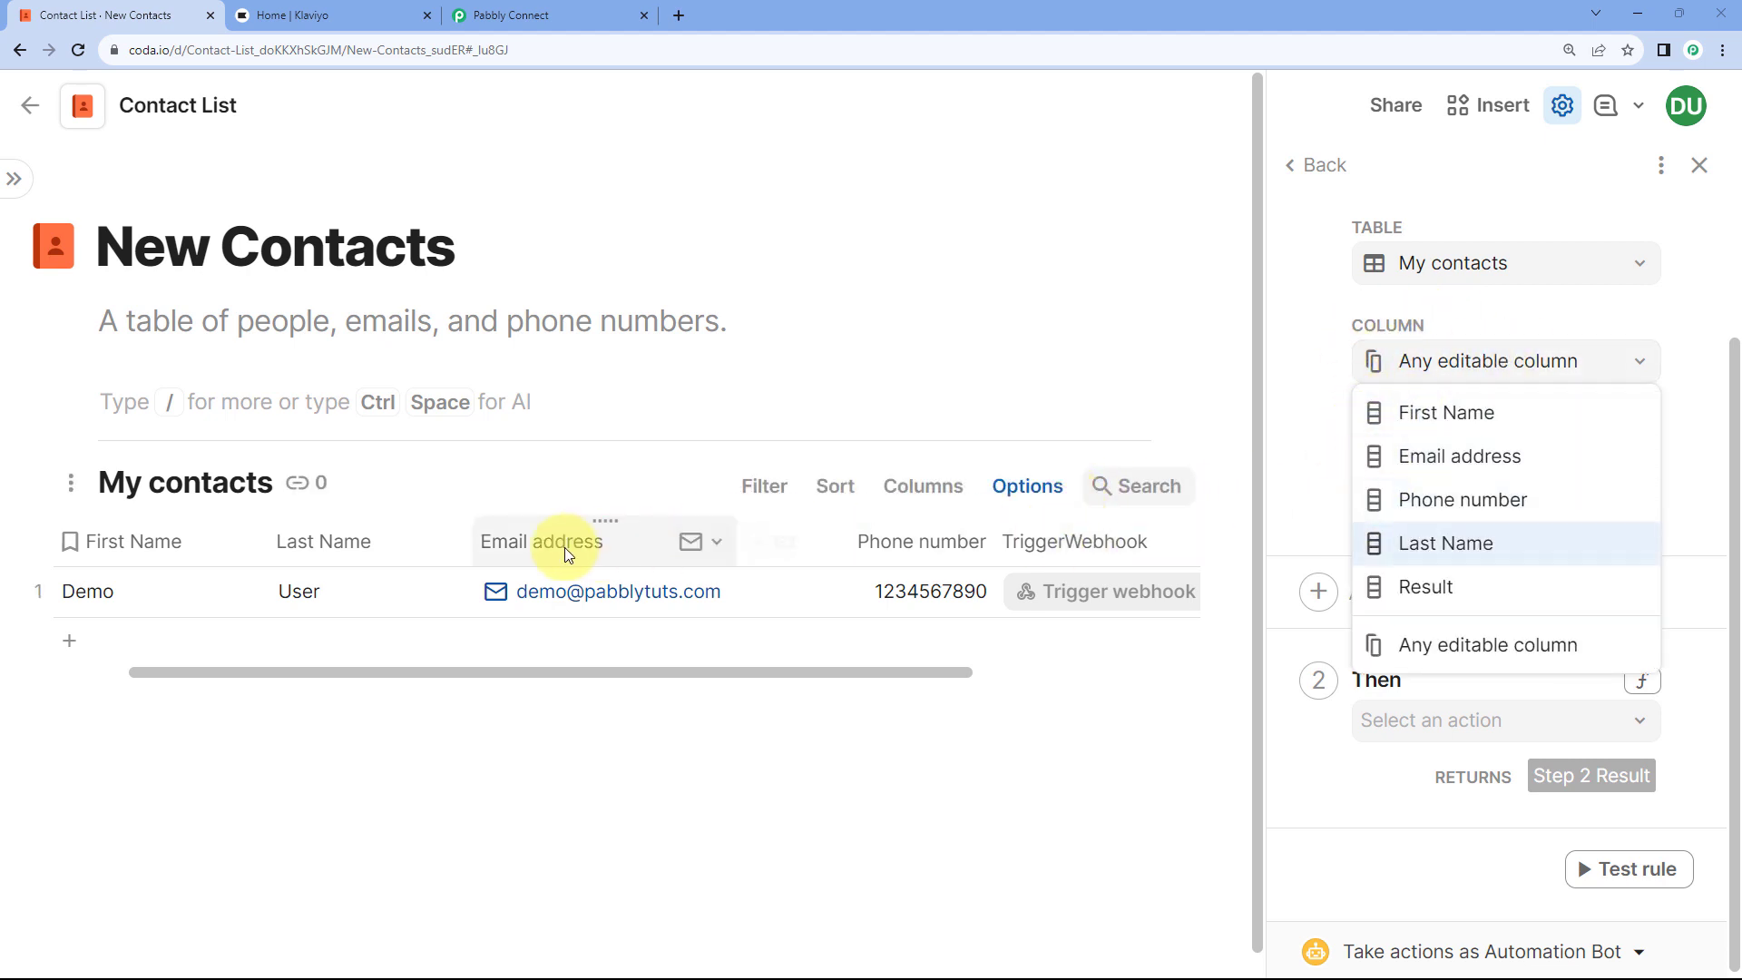
pyautogui.click(1418, 507)
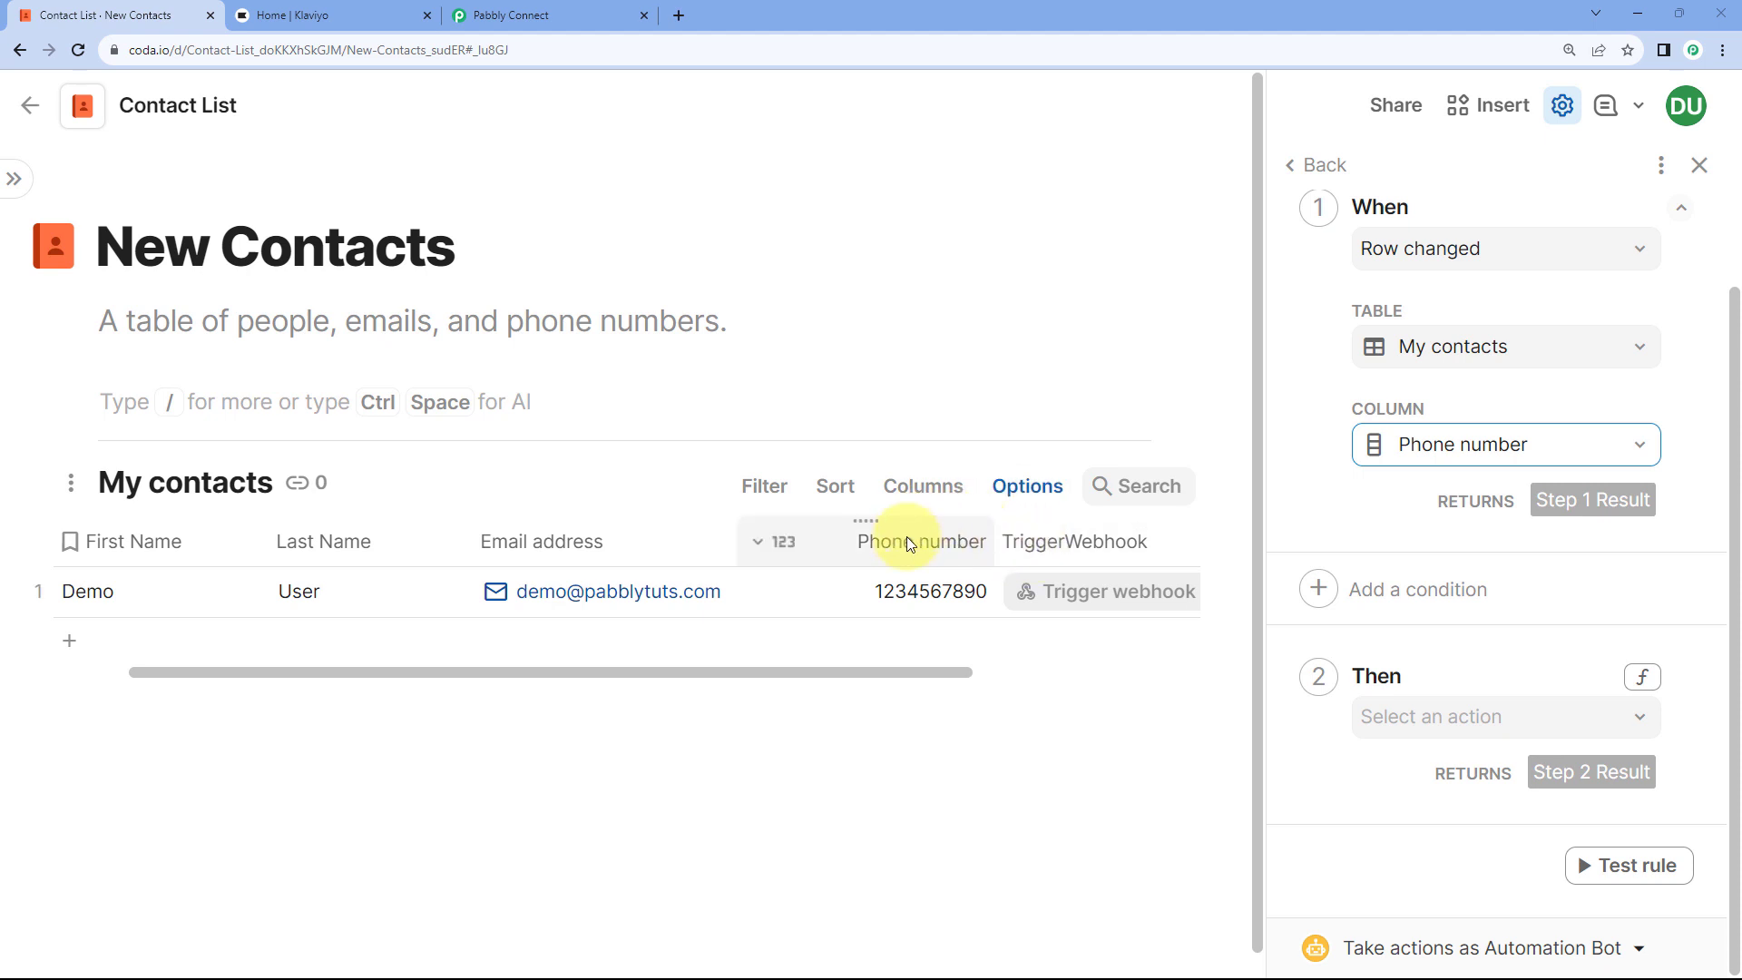
# Step: Make the rule push the My contacts TriggerWebhook button, then run a successful test
pyautogui.click(919, 578)
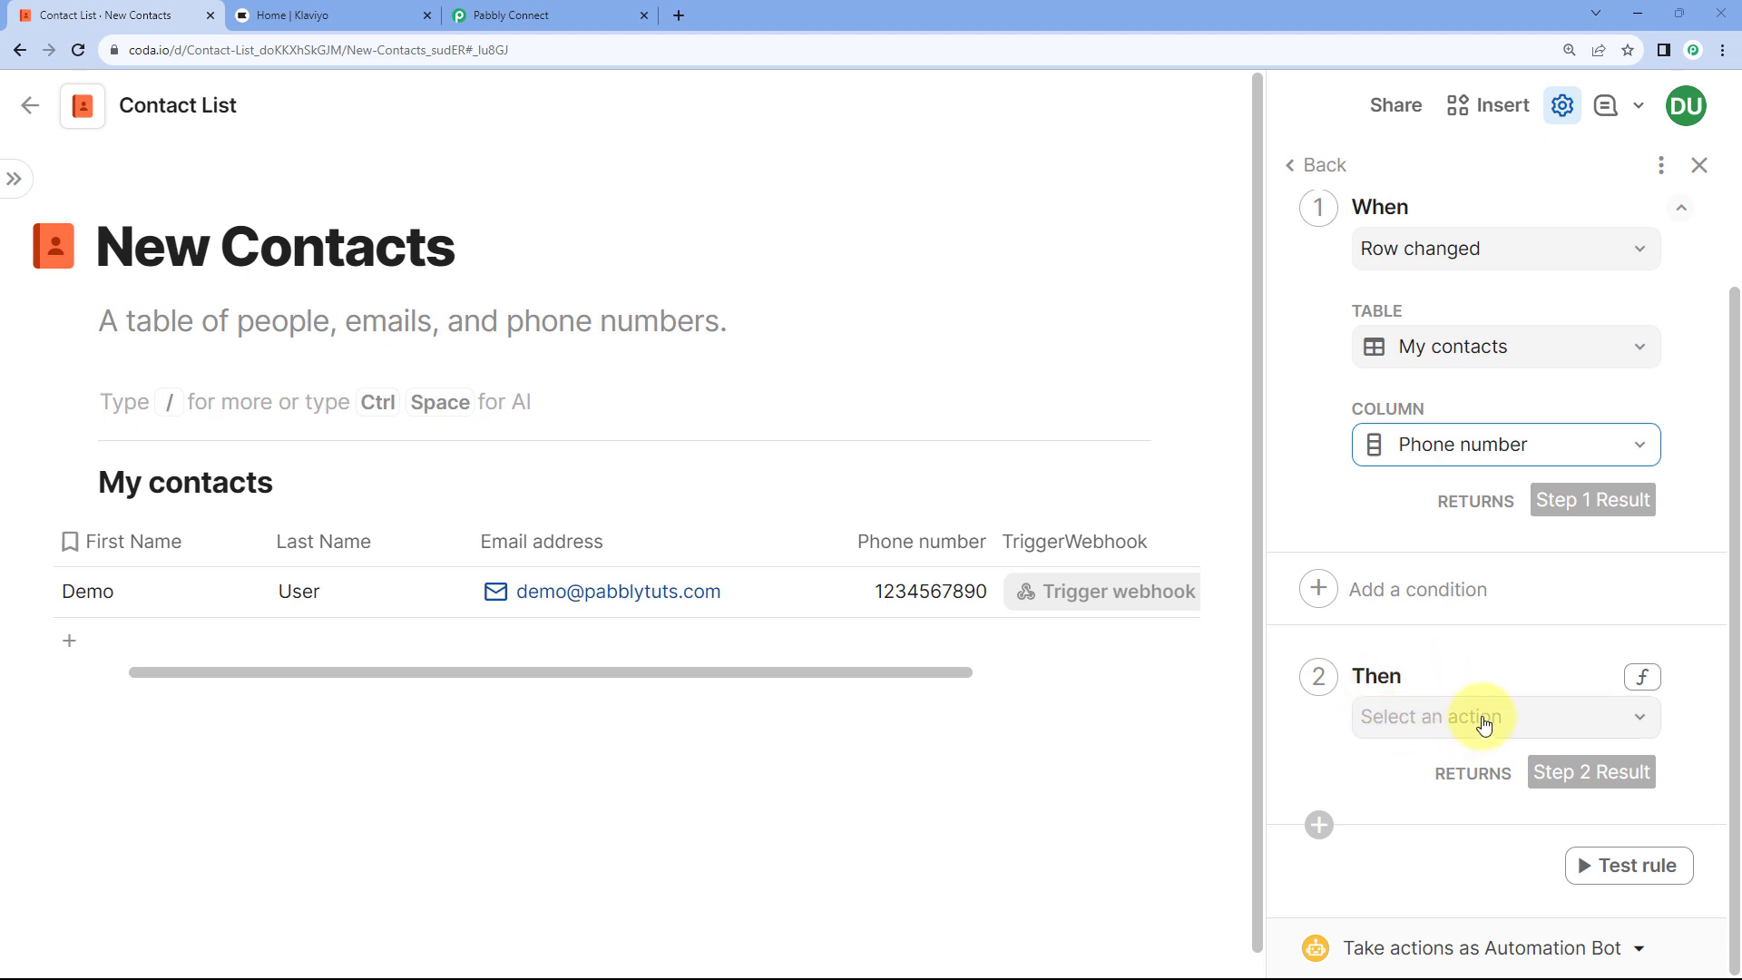
pyautogui.click(1519, 731)
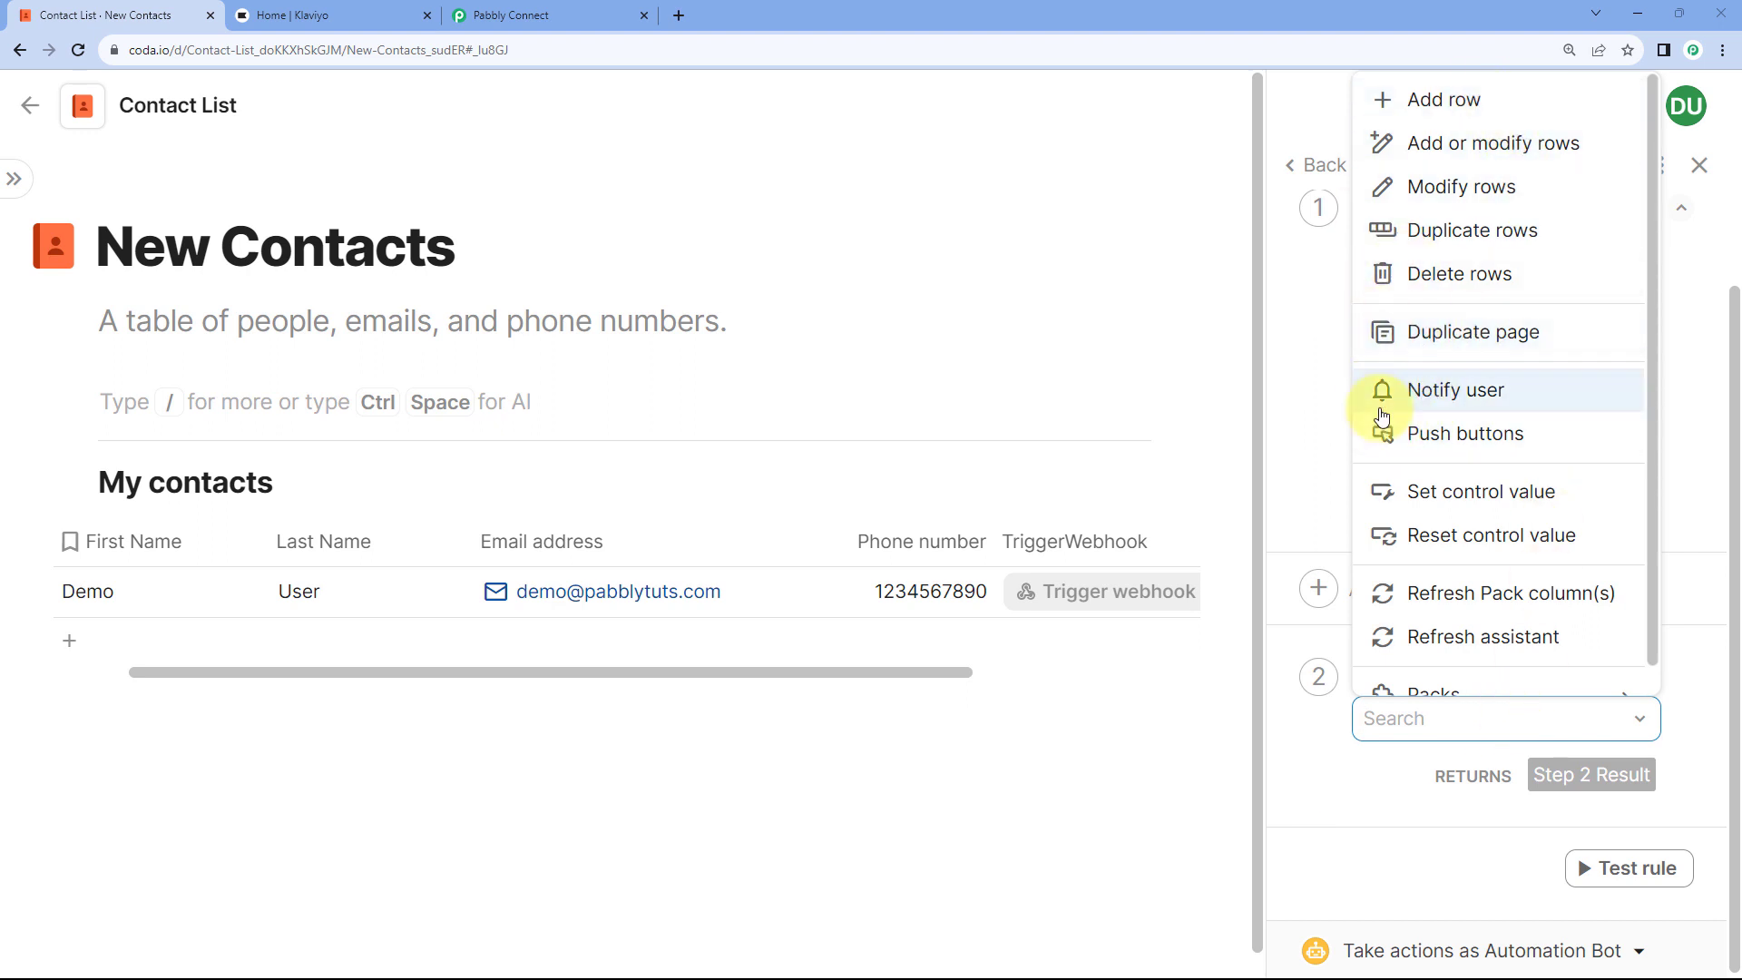
pyautogui.click(1425, 442)
pyautogui.scroll(-1, 1465, 622)
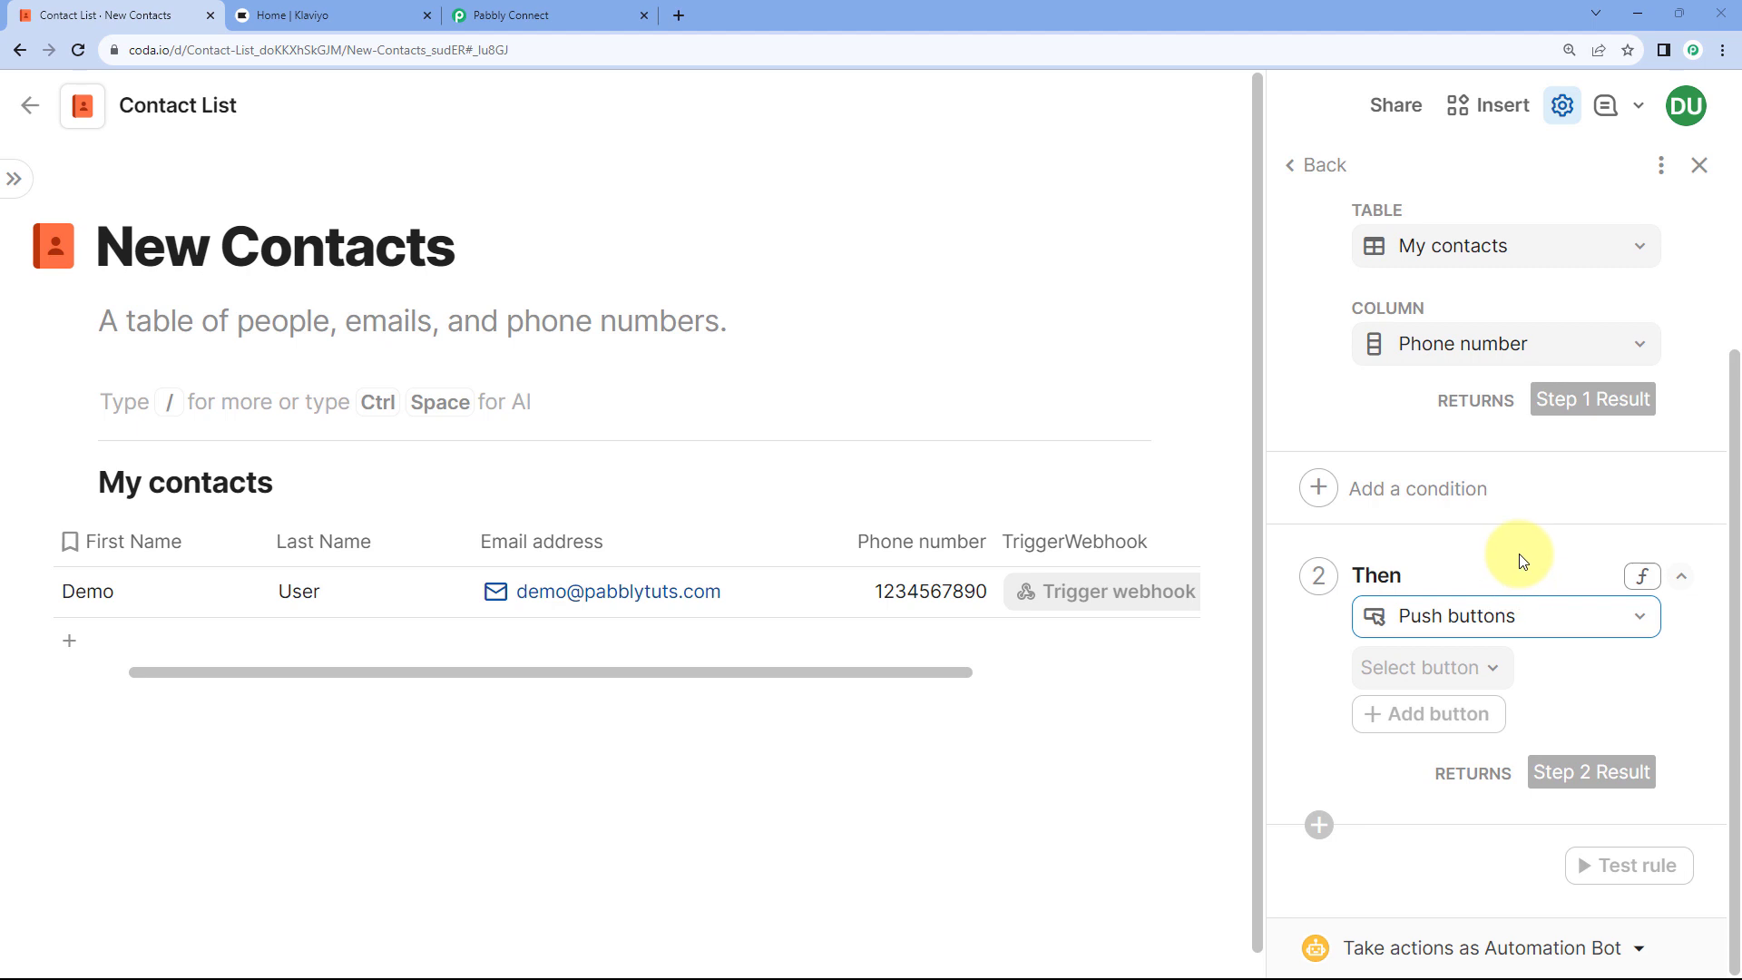
pyautogui.click(1499, 676)
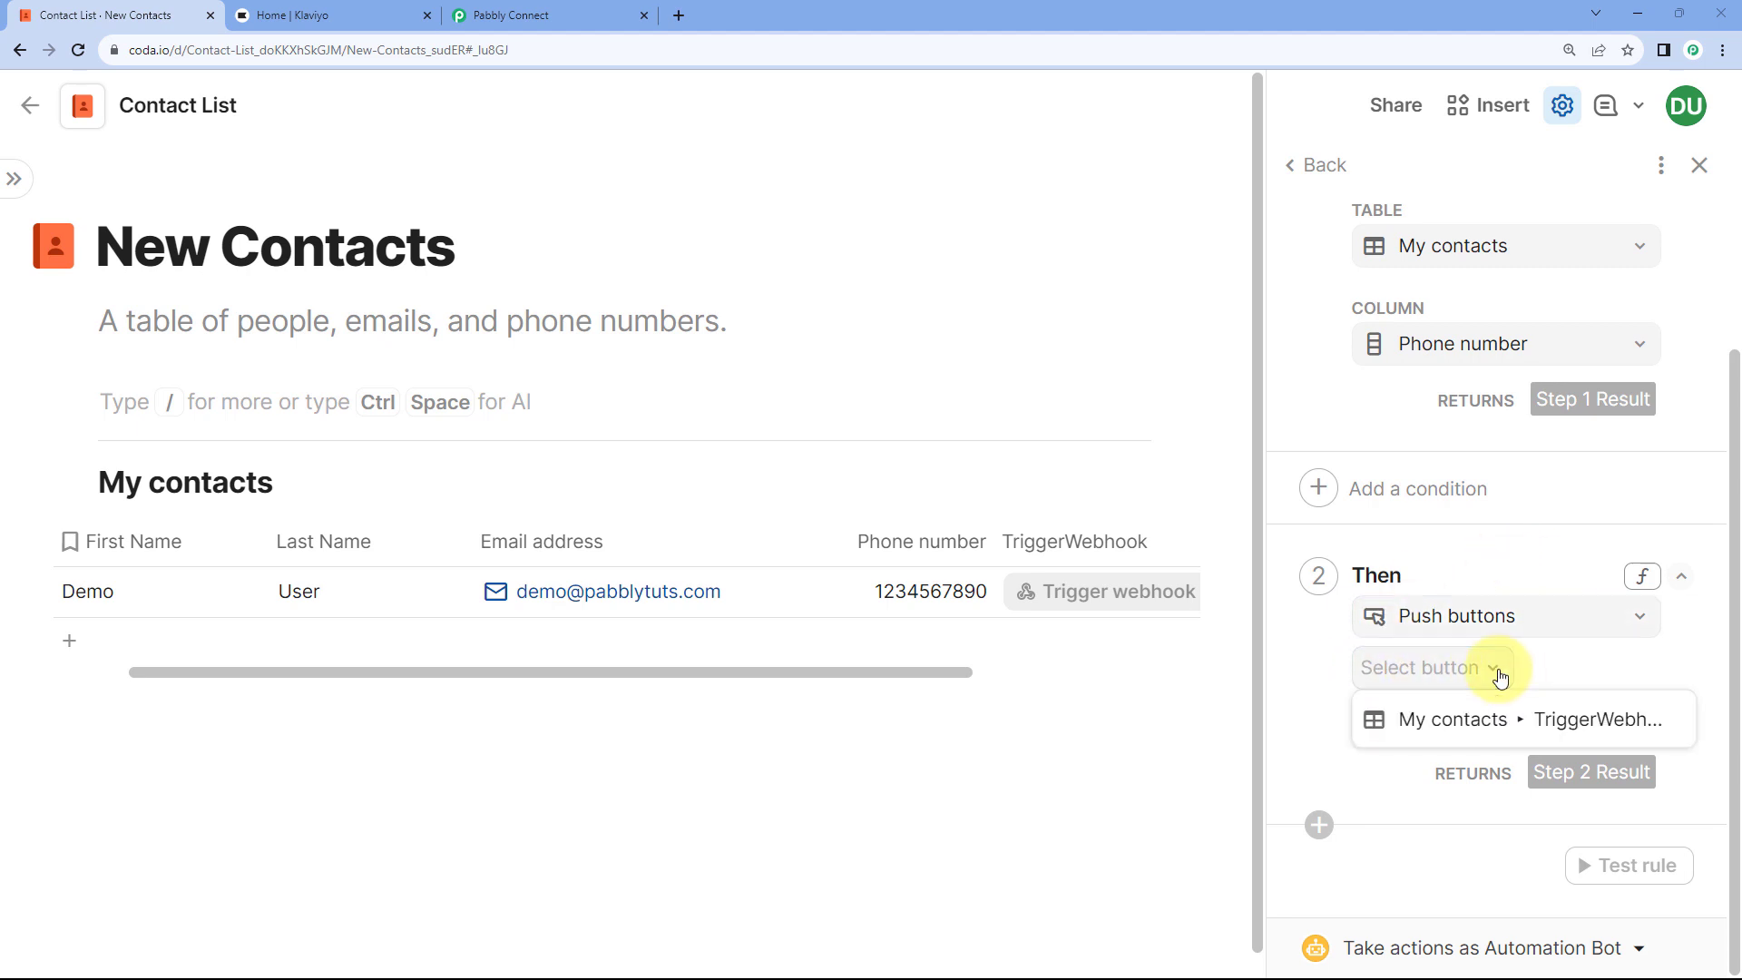
pyautogui.click(1455, 727)
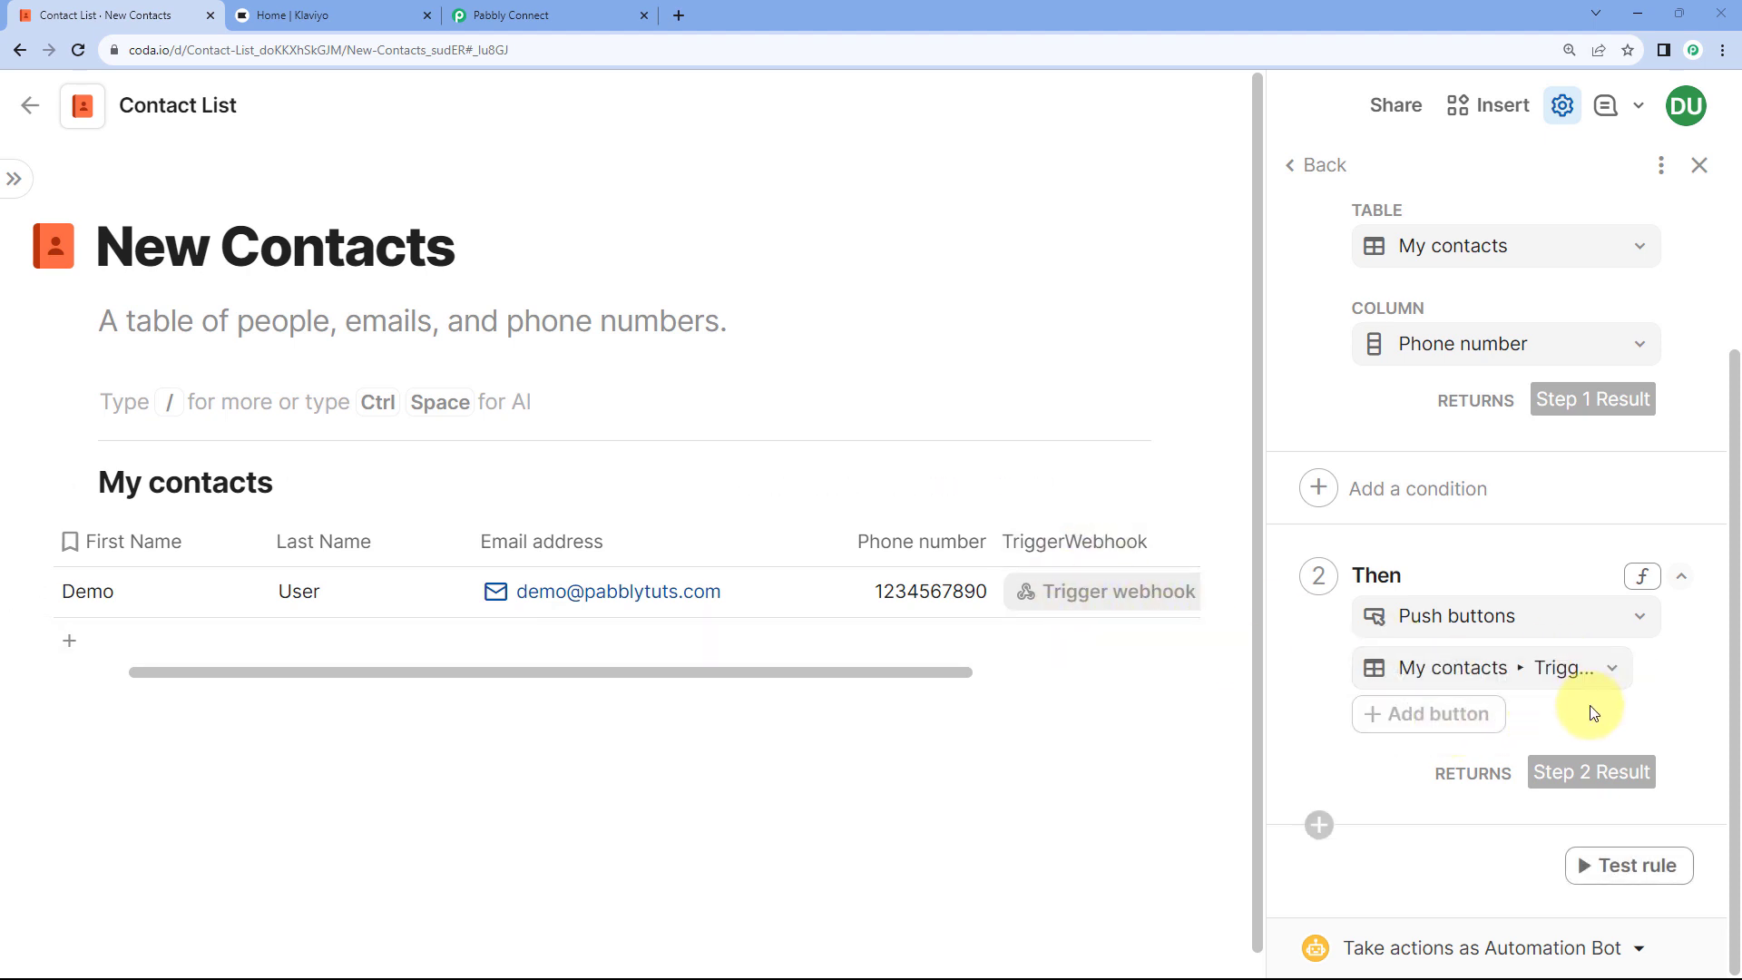
pyautogui.click(1594, 869)
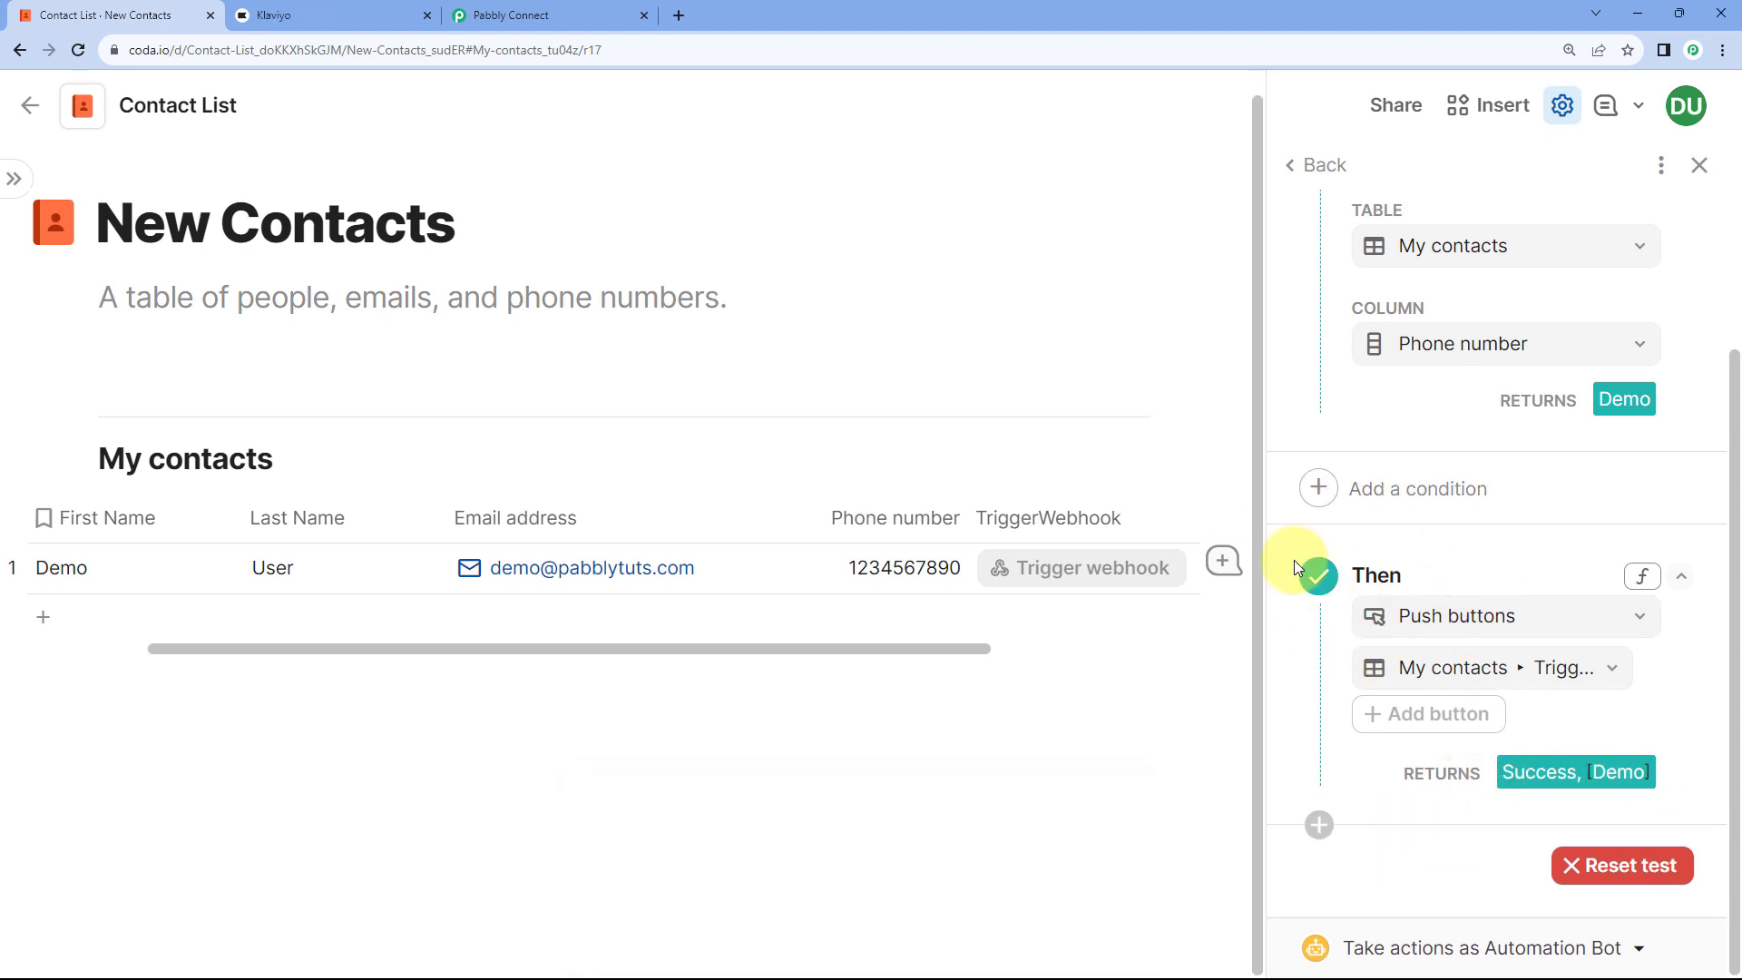
# Step: Review the enabled Pabbly Connect rule and its Then step, then close the automation panel
pyautogui.scroll(3, 1488, 556)
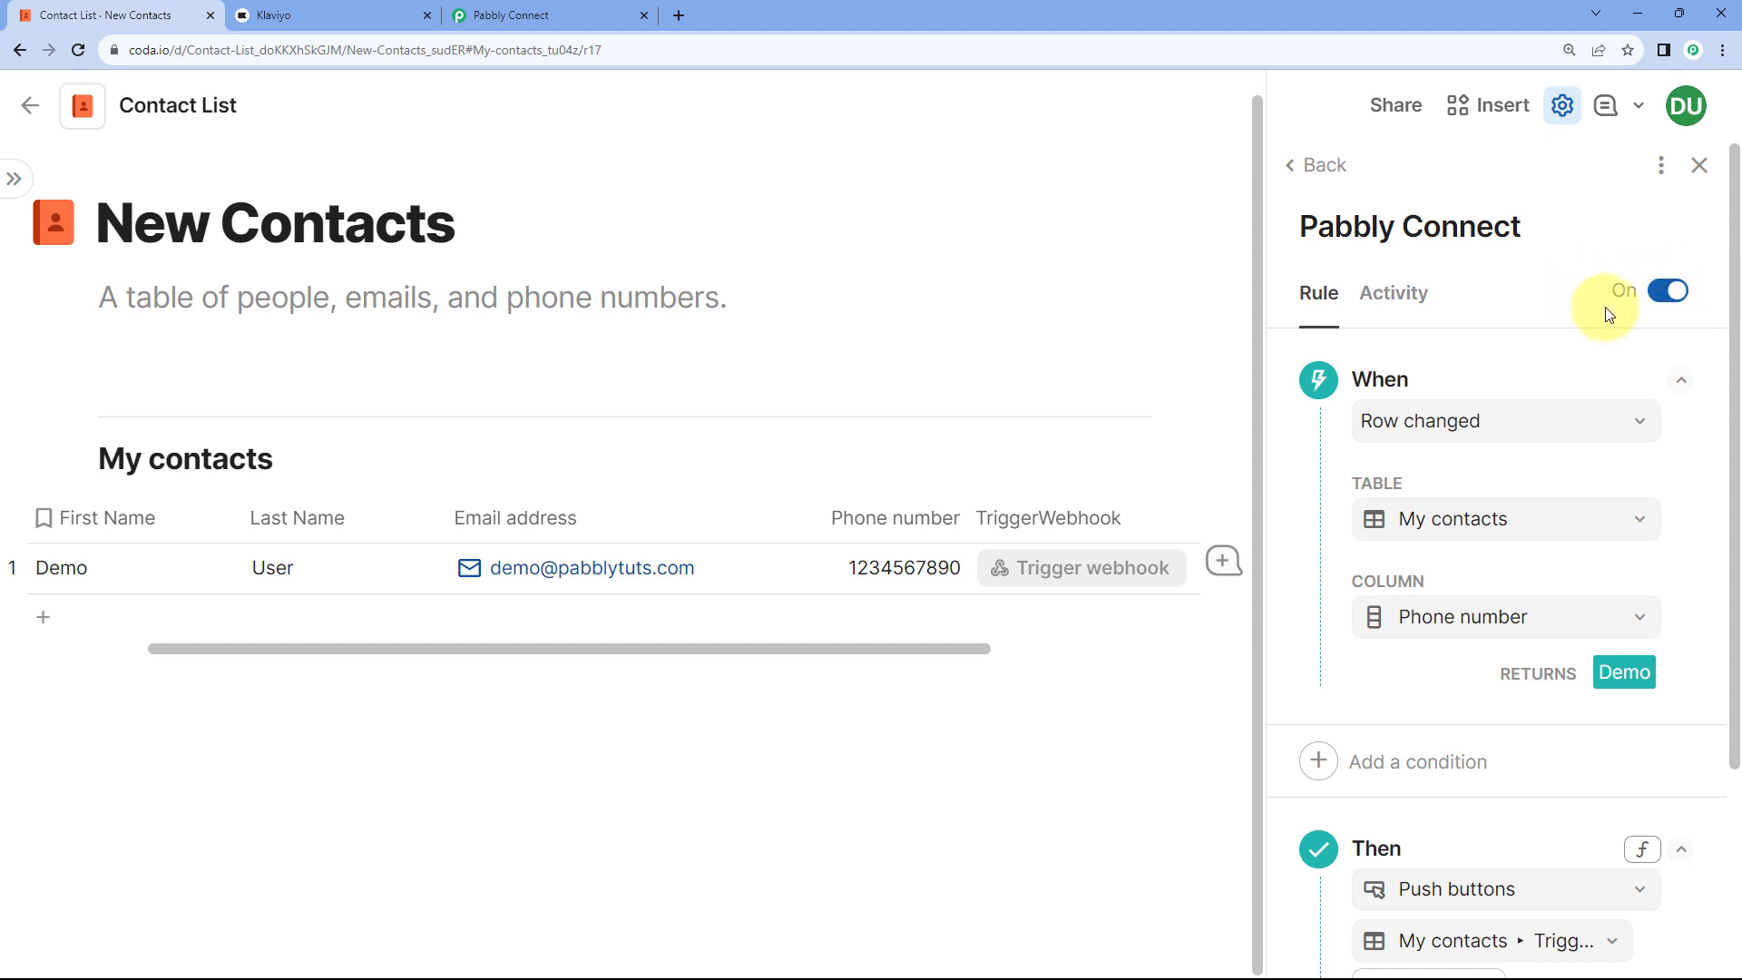
pyautogui.scroll(-1, 1610, 327)
pyautogui.scroll(-3, 1606, 322)
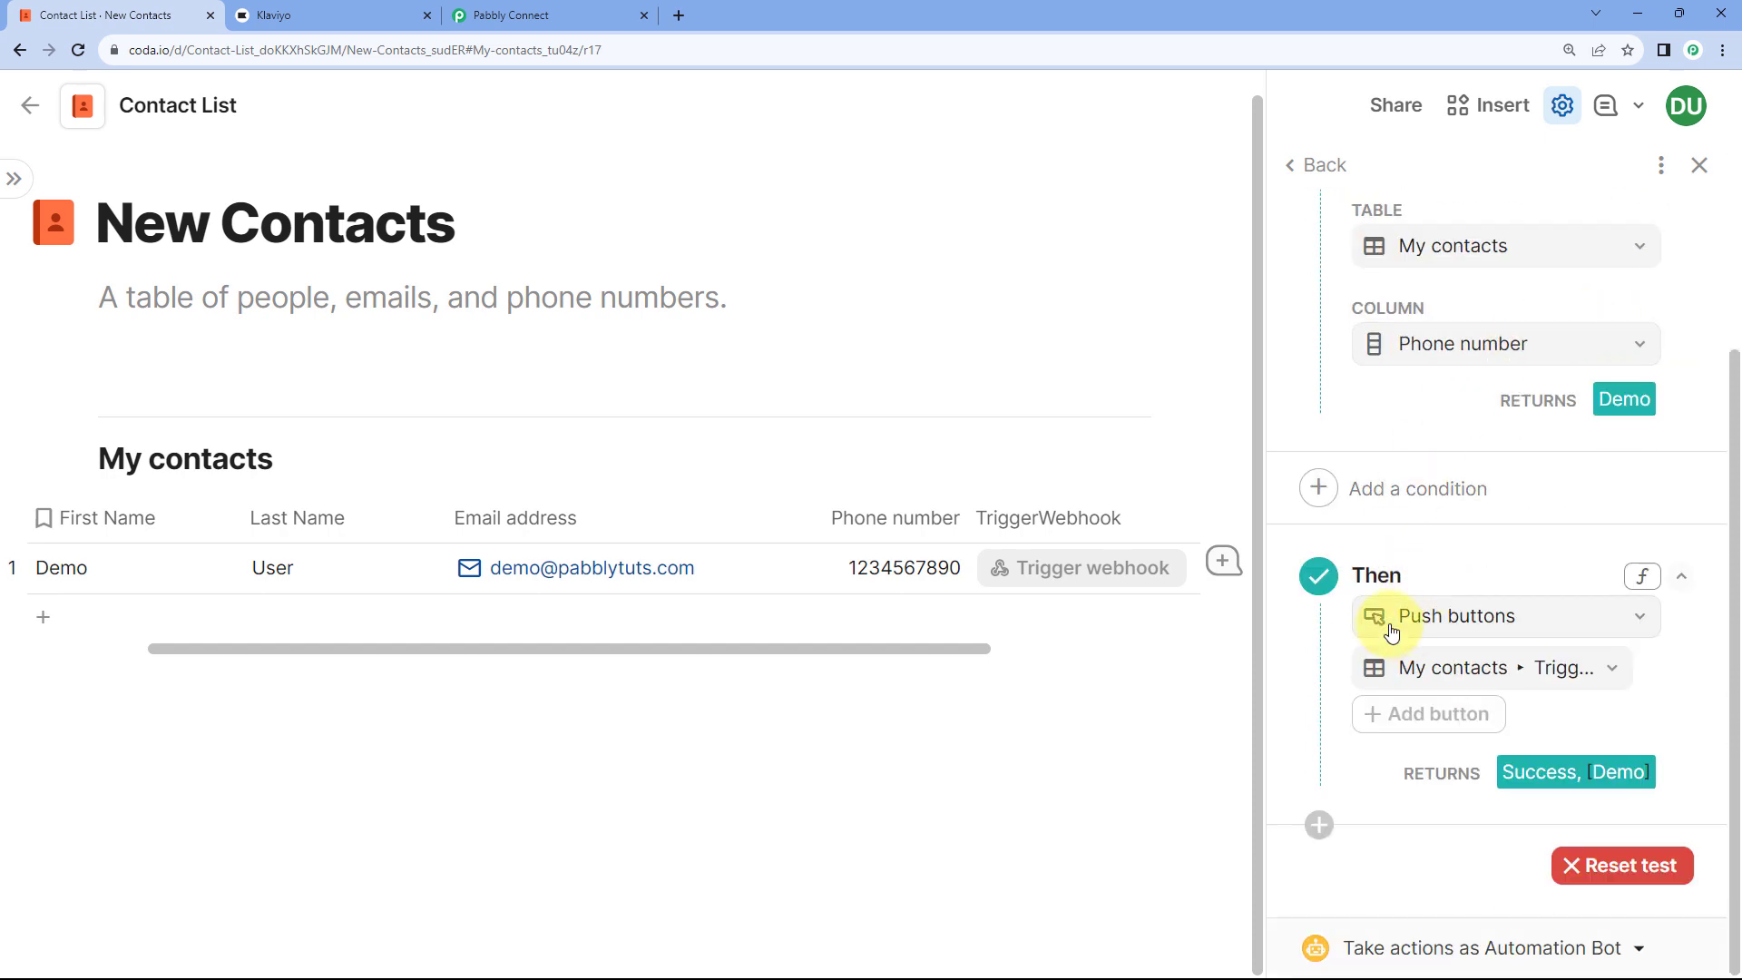
pyautogui.click(1700, 167)
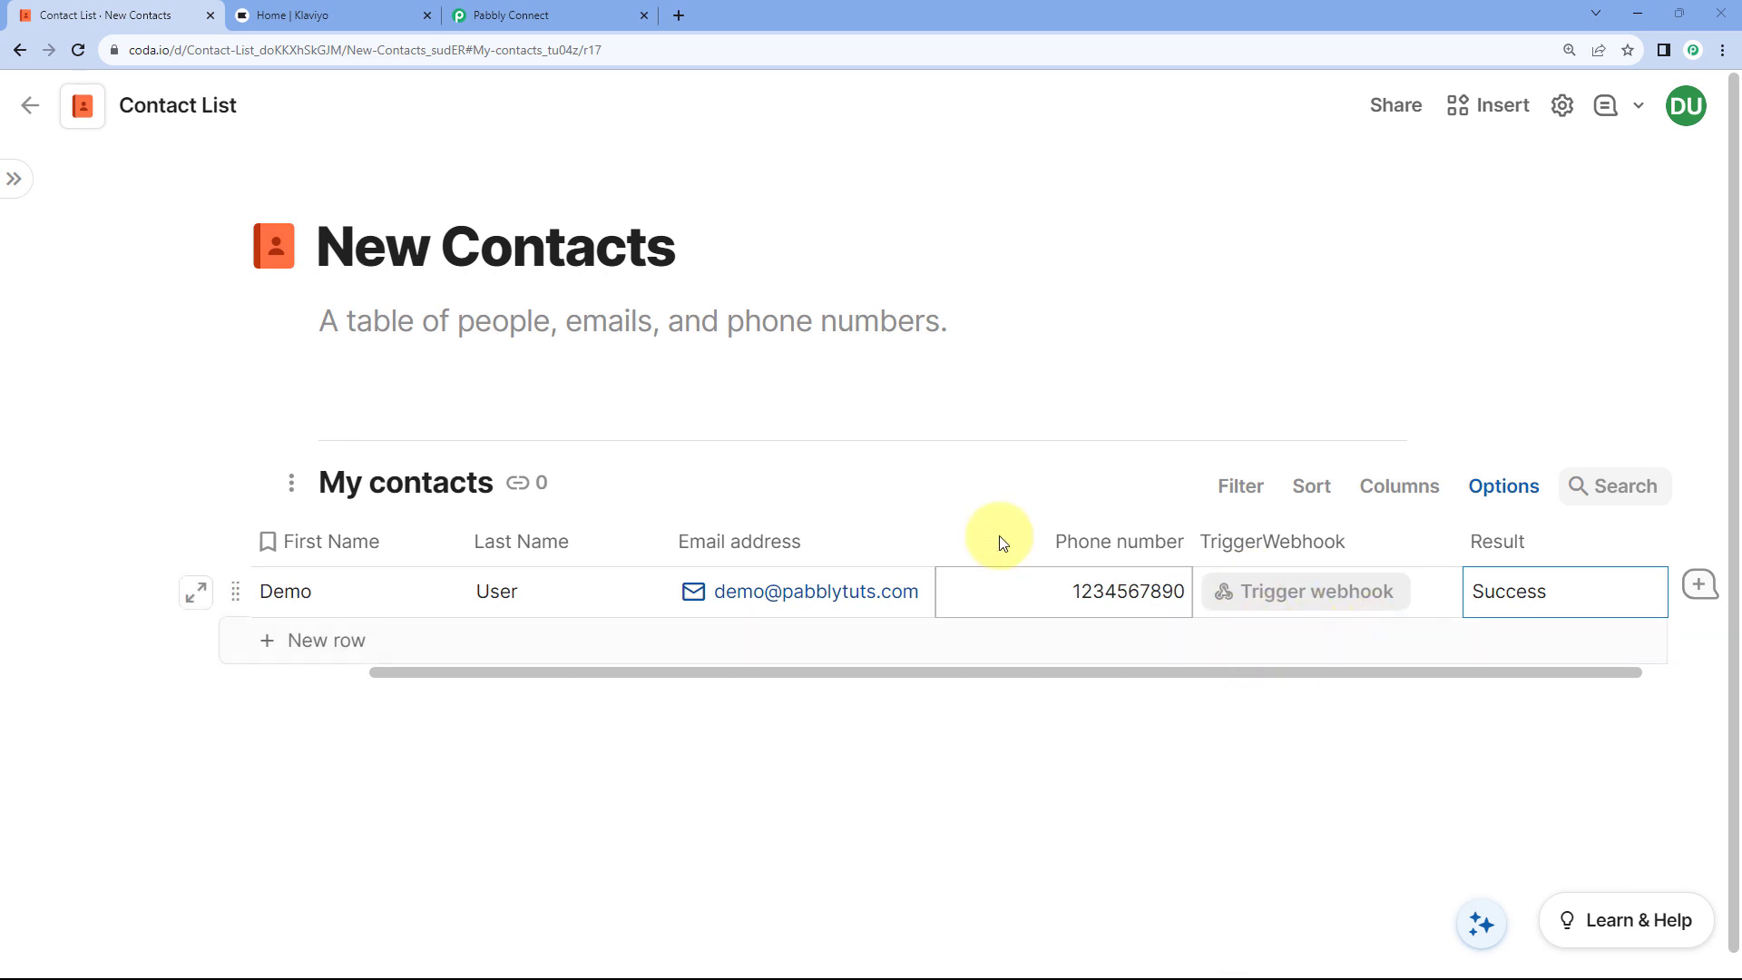
# Step: Return to the Pabbly Connect workflow after a quick look at the Coda contact list
pyautogui.click(529, 9)
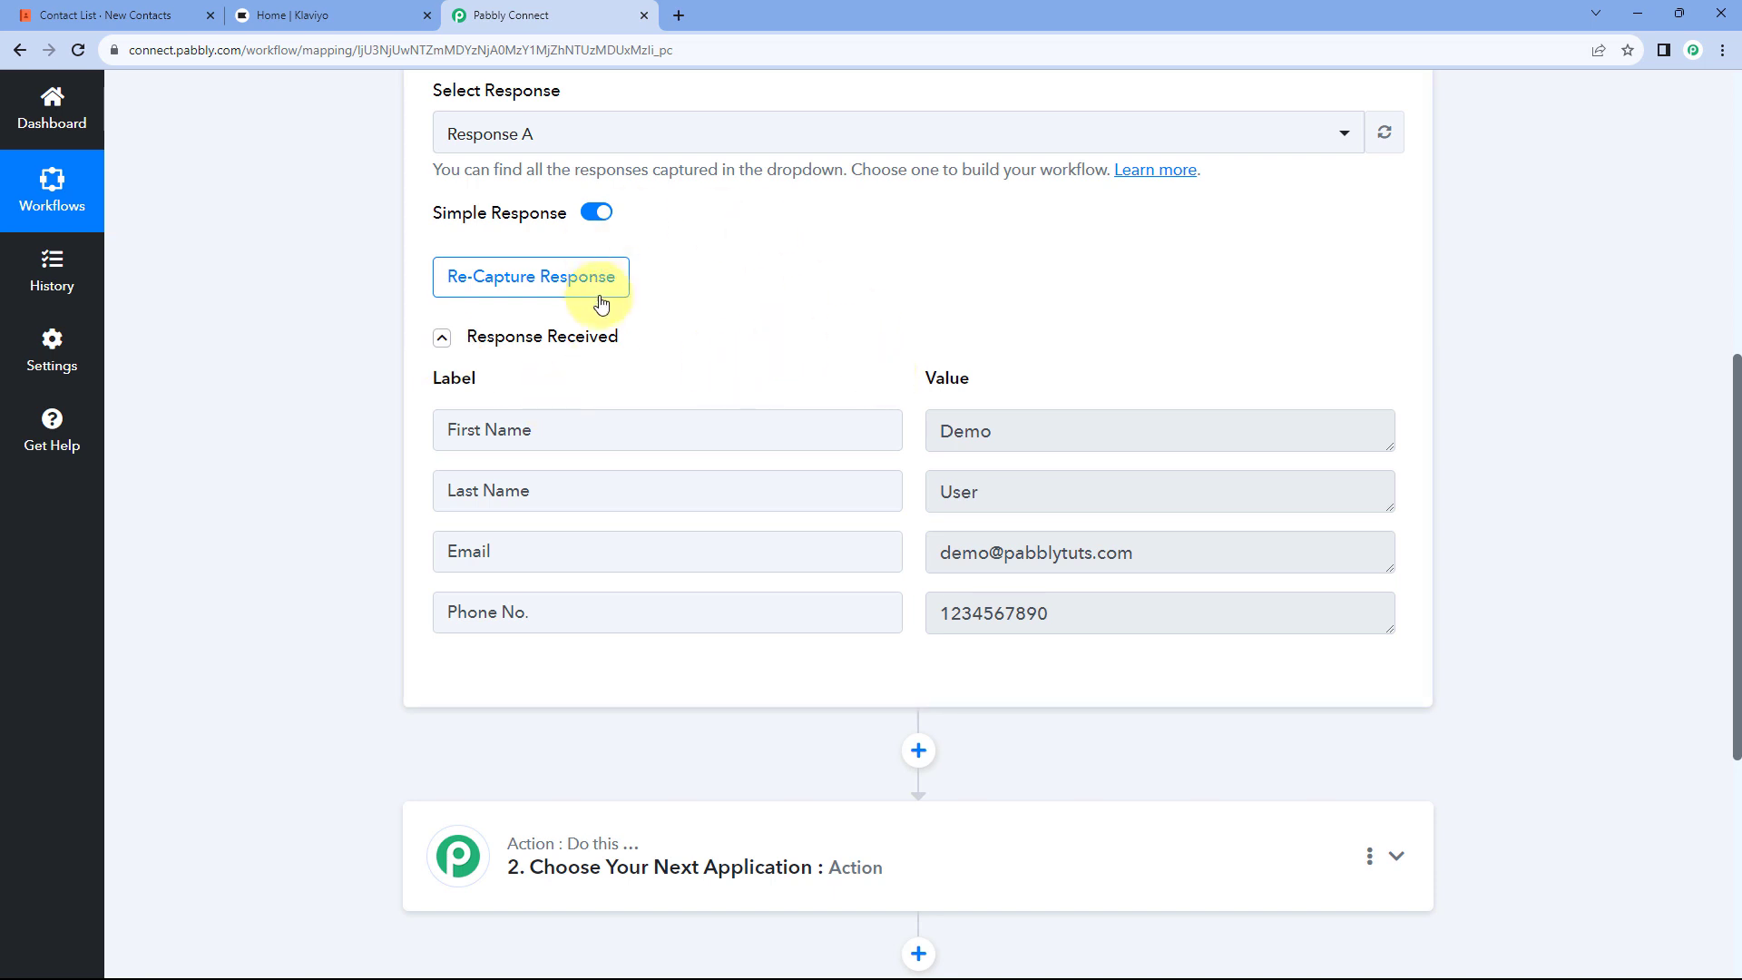
pyautogui.click(121, 18)
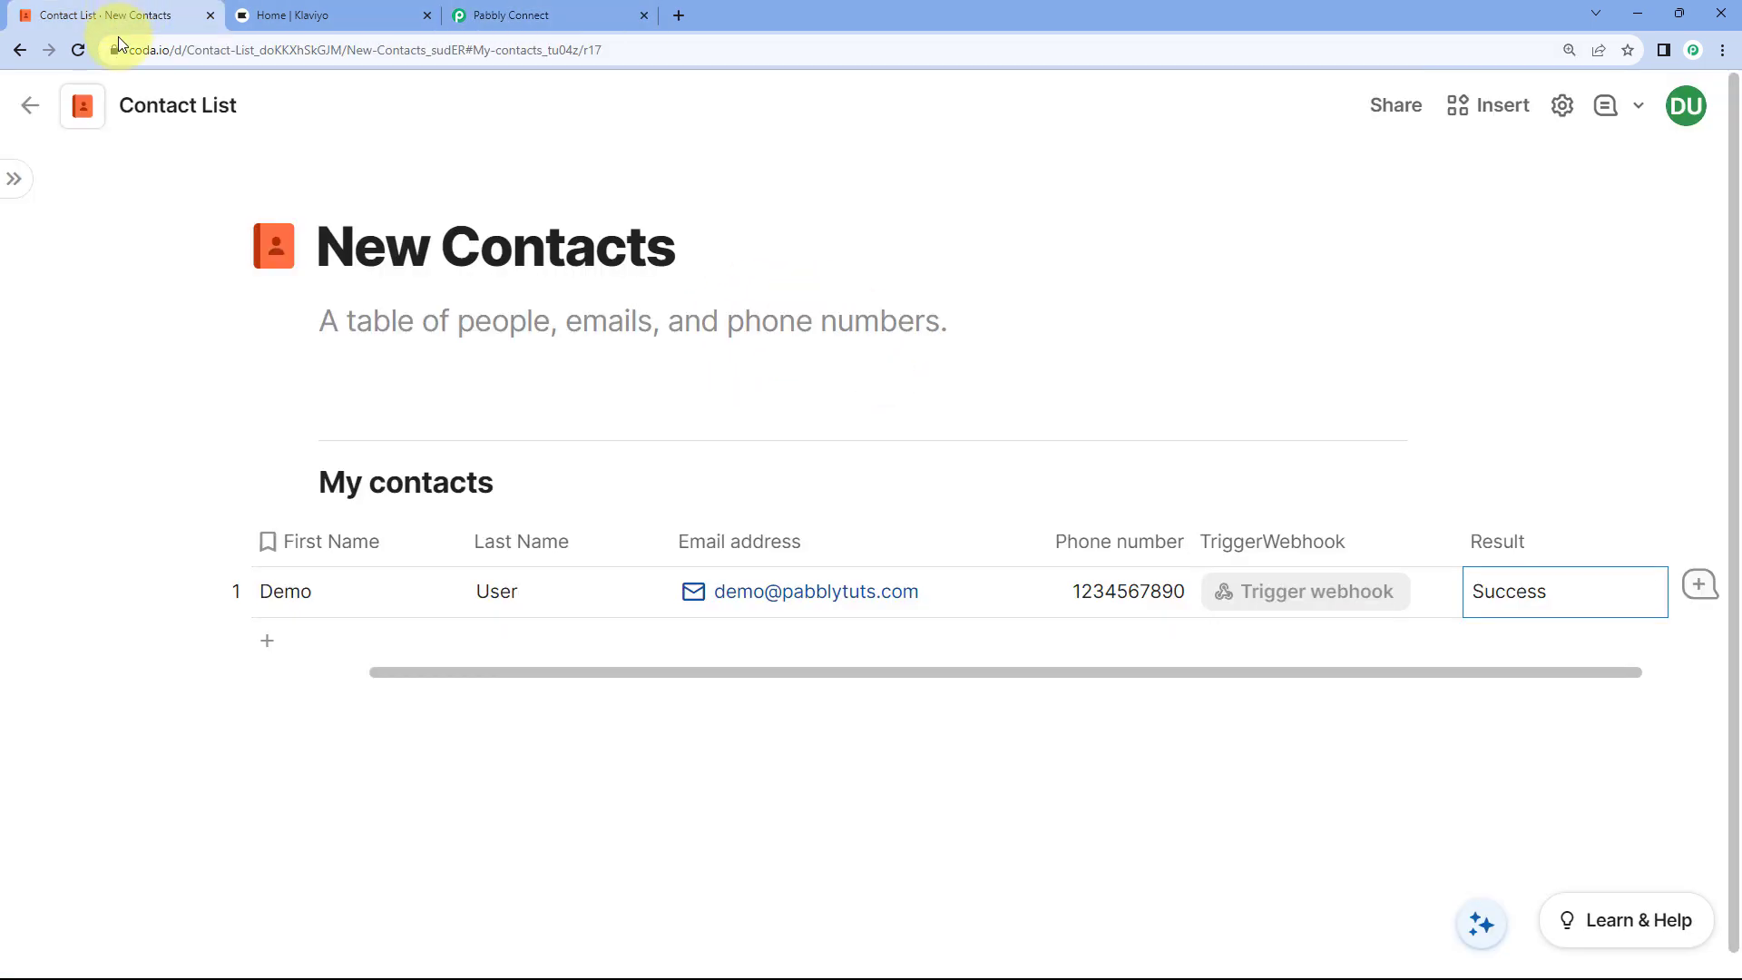
pyautogui.click(498, 18)
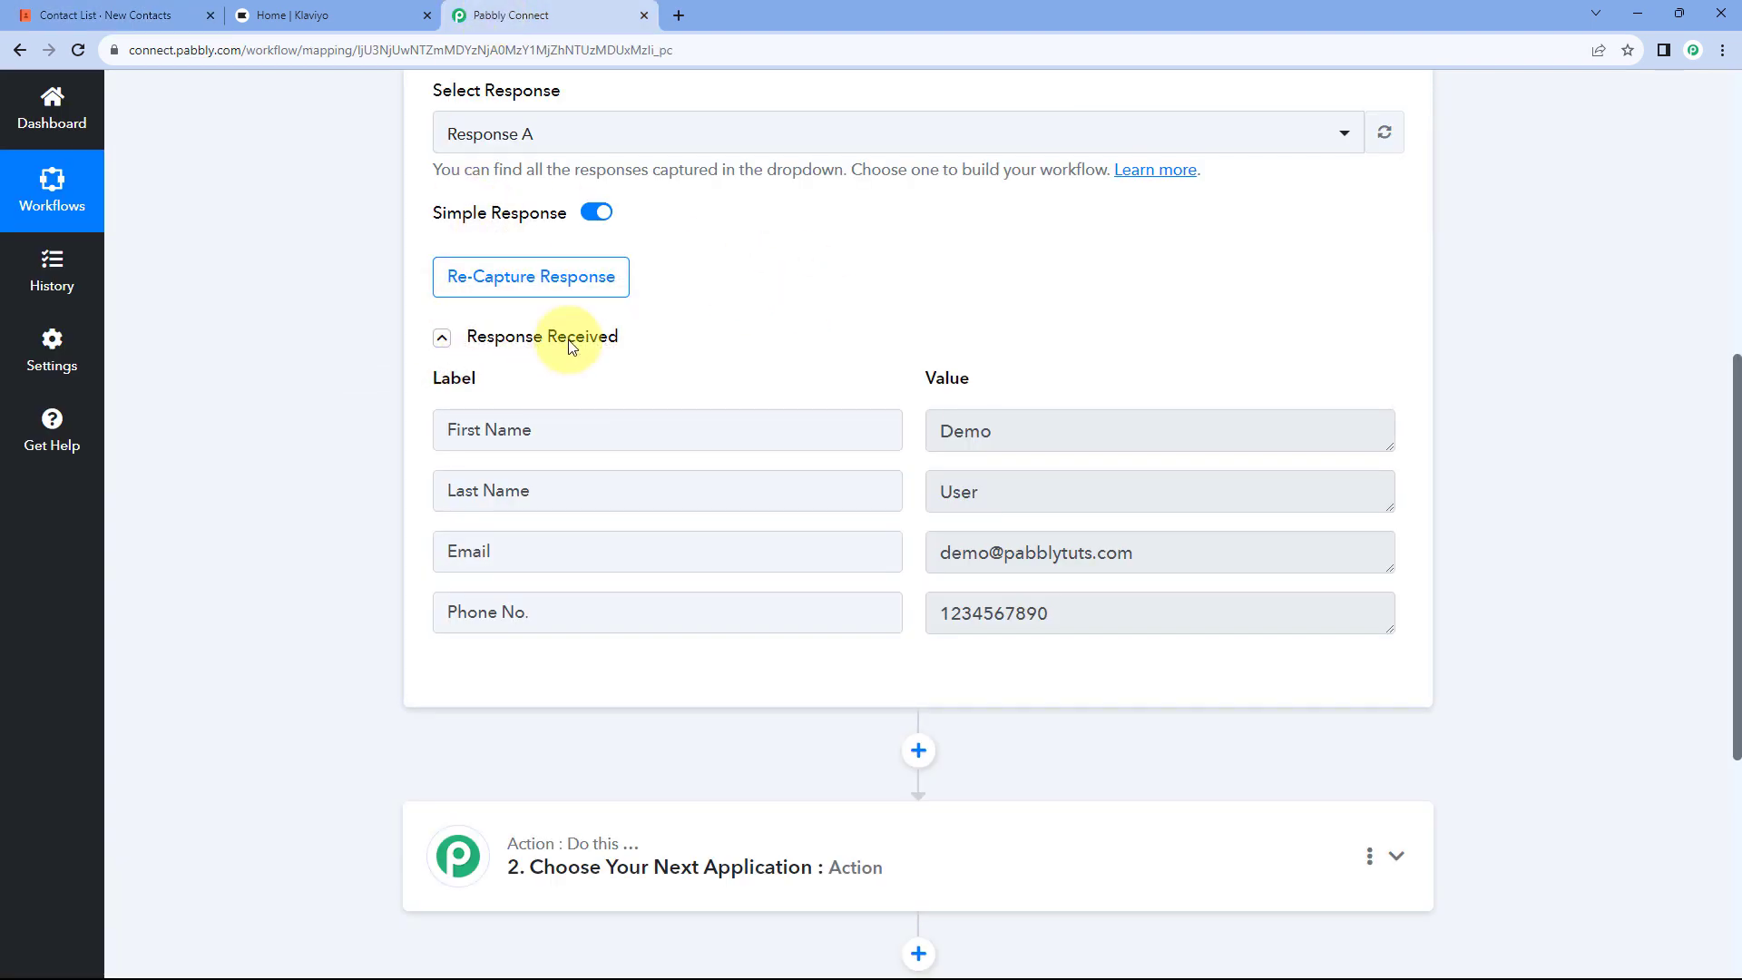
# Step: Glance at the Coda document and Klaviyo dashboard, then scroll down the Pabbly workflow
pyautogui.click(91, 15)
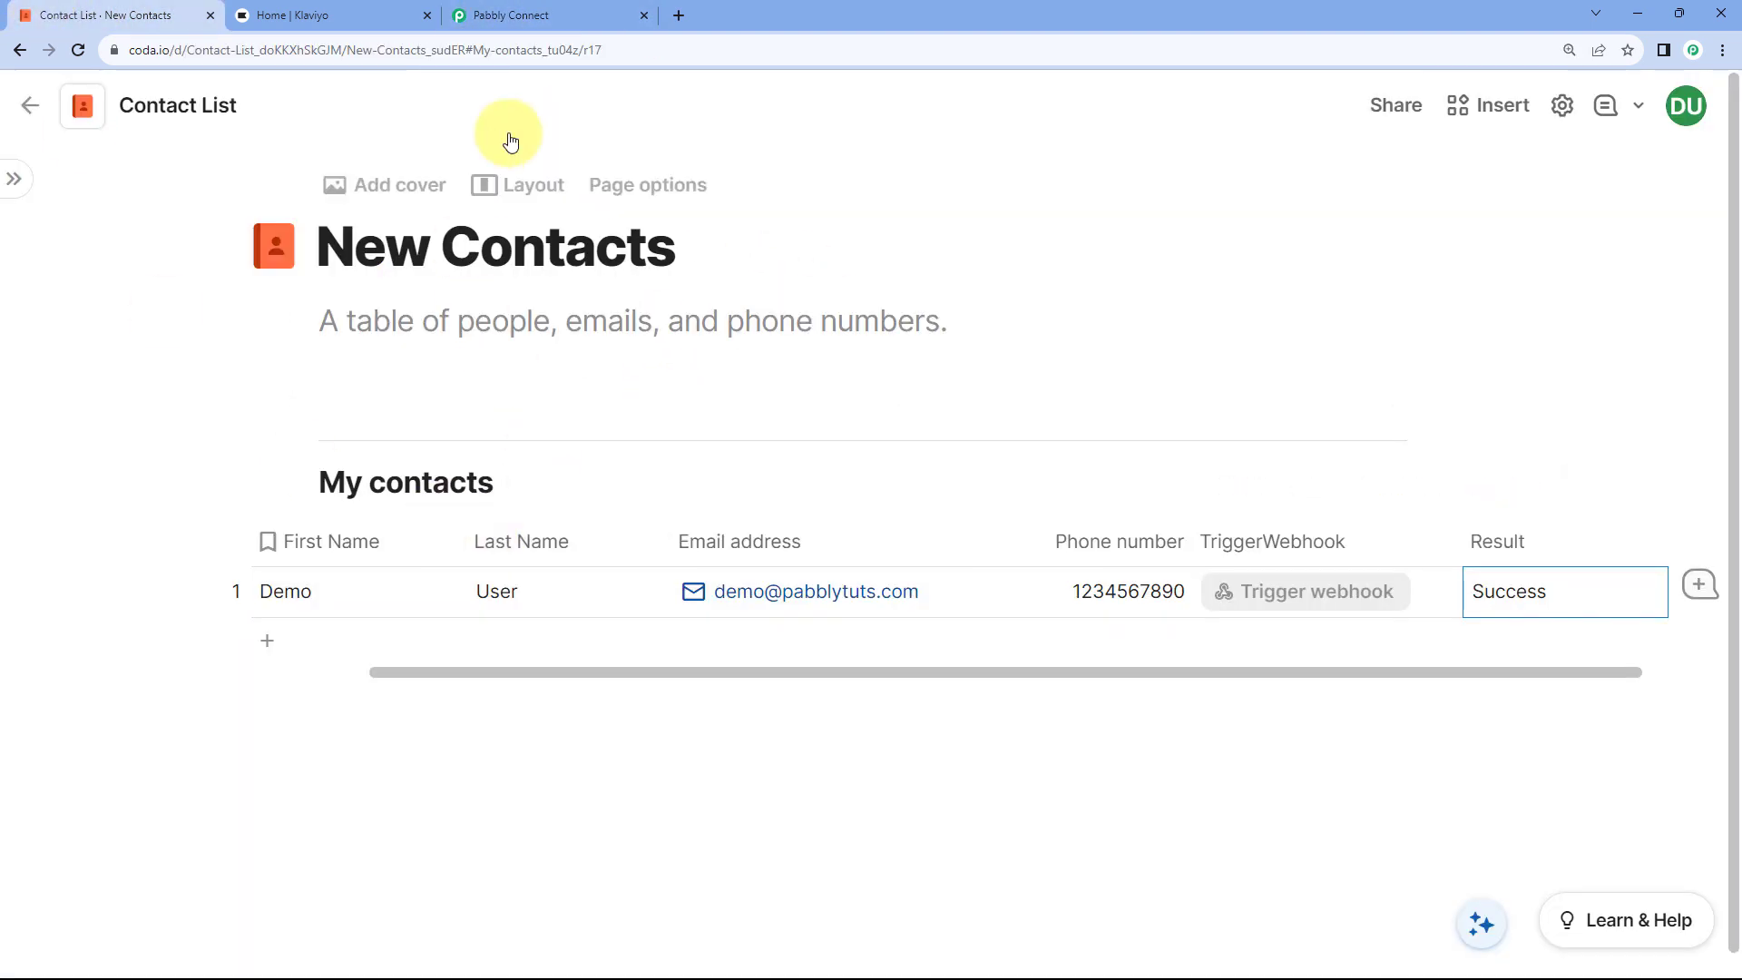
pyautogui.click(548, 12)
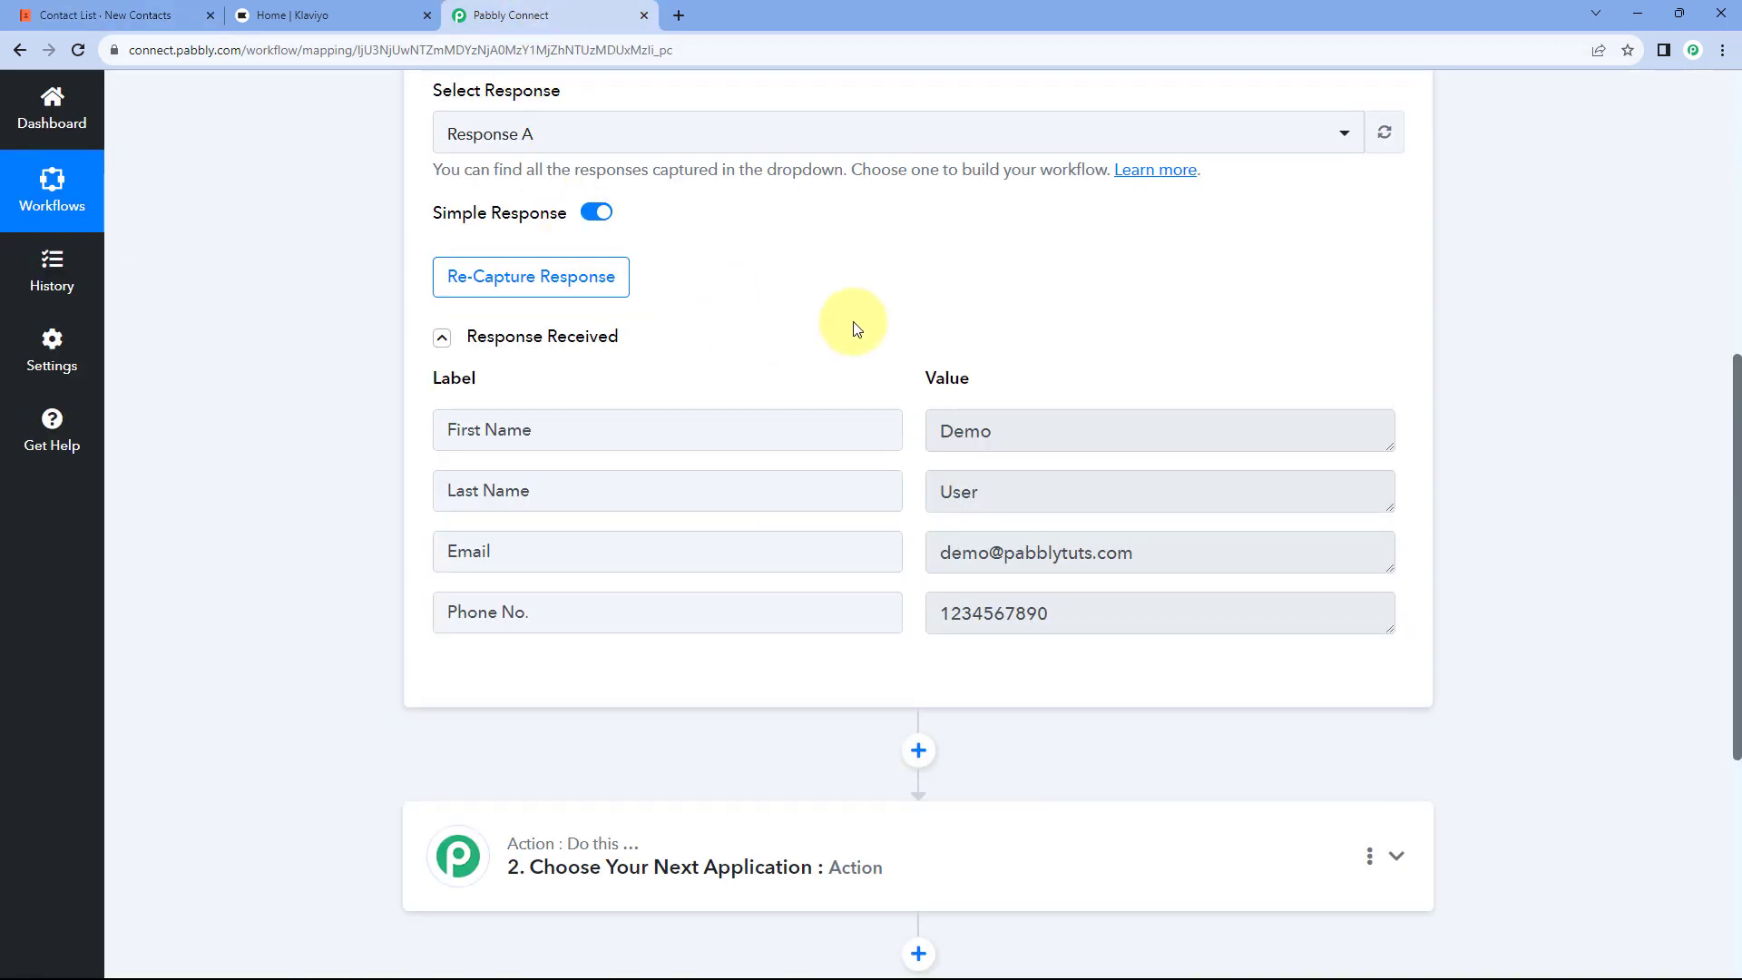
pyautogui.scroll(-2, 862, 324)
pyautogui.scroll(-1, 876, 321)
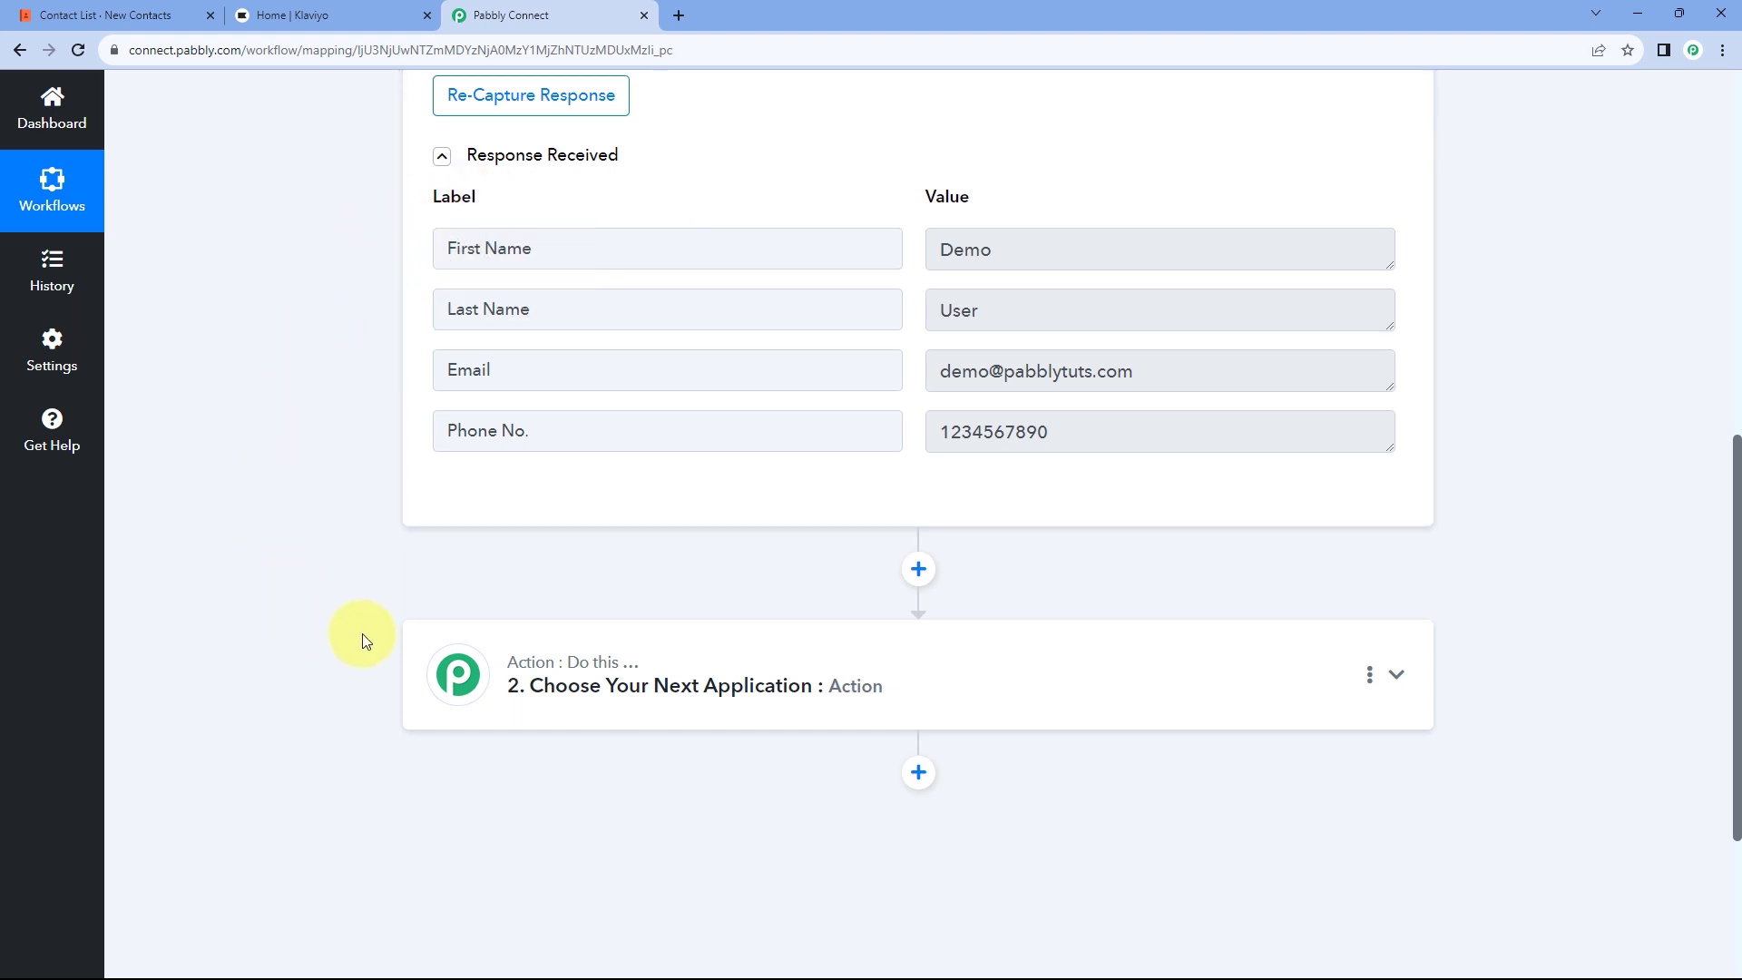
pyautogui.click(346, 12)
pyautogui.click(525, 14)
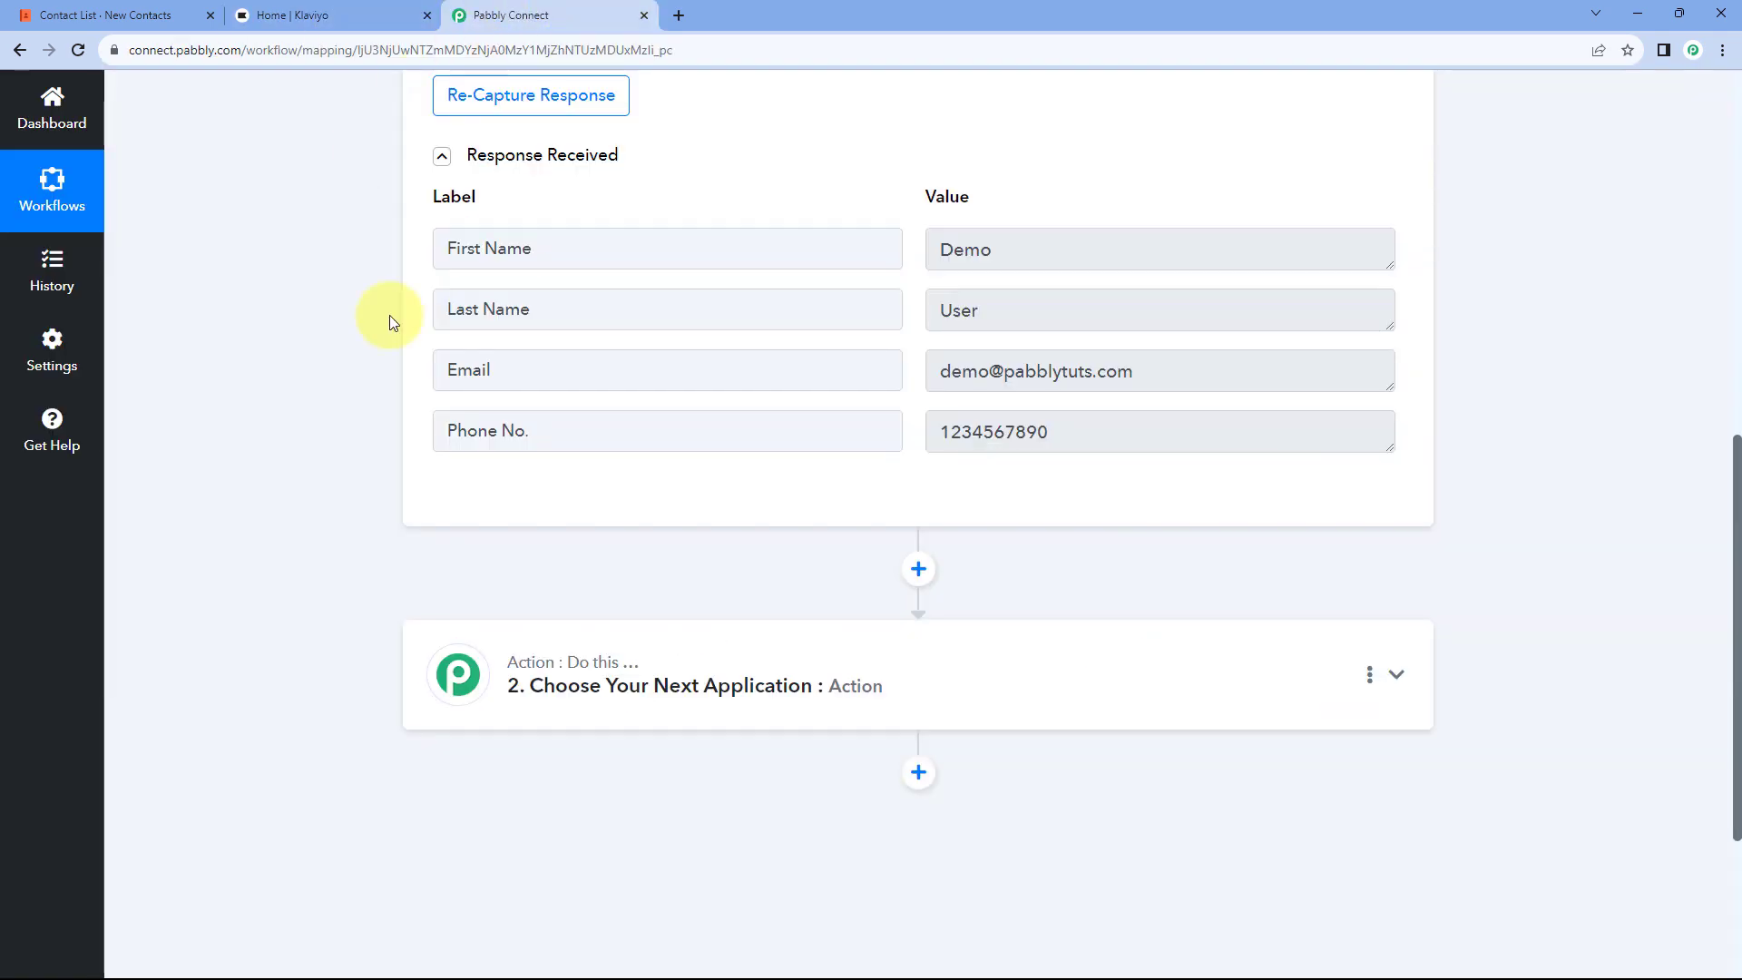
pyautogui.scroll(-3, 983, 492)
# Step: Set Klaviyo as the action step's app and open its list of action events
pyautogui.click(820, 352)
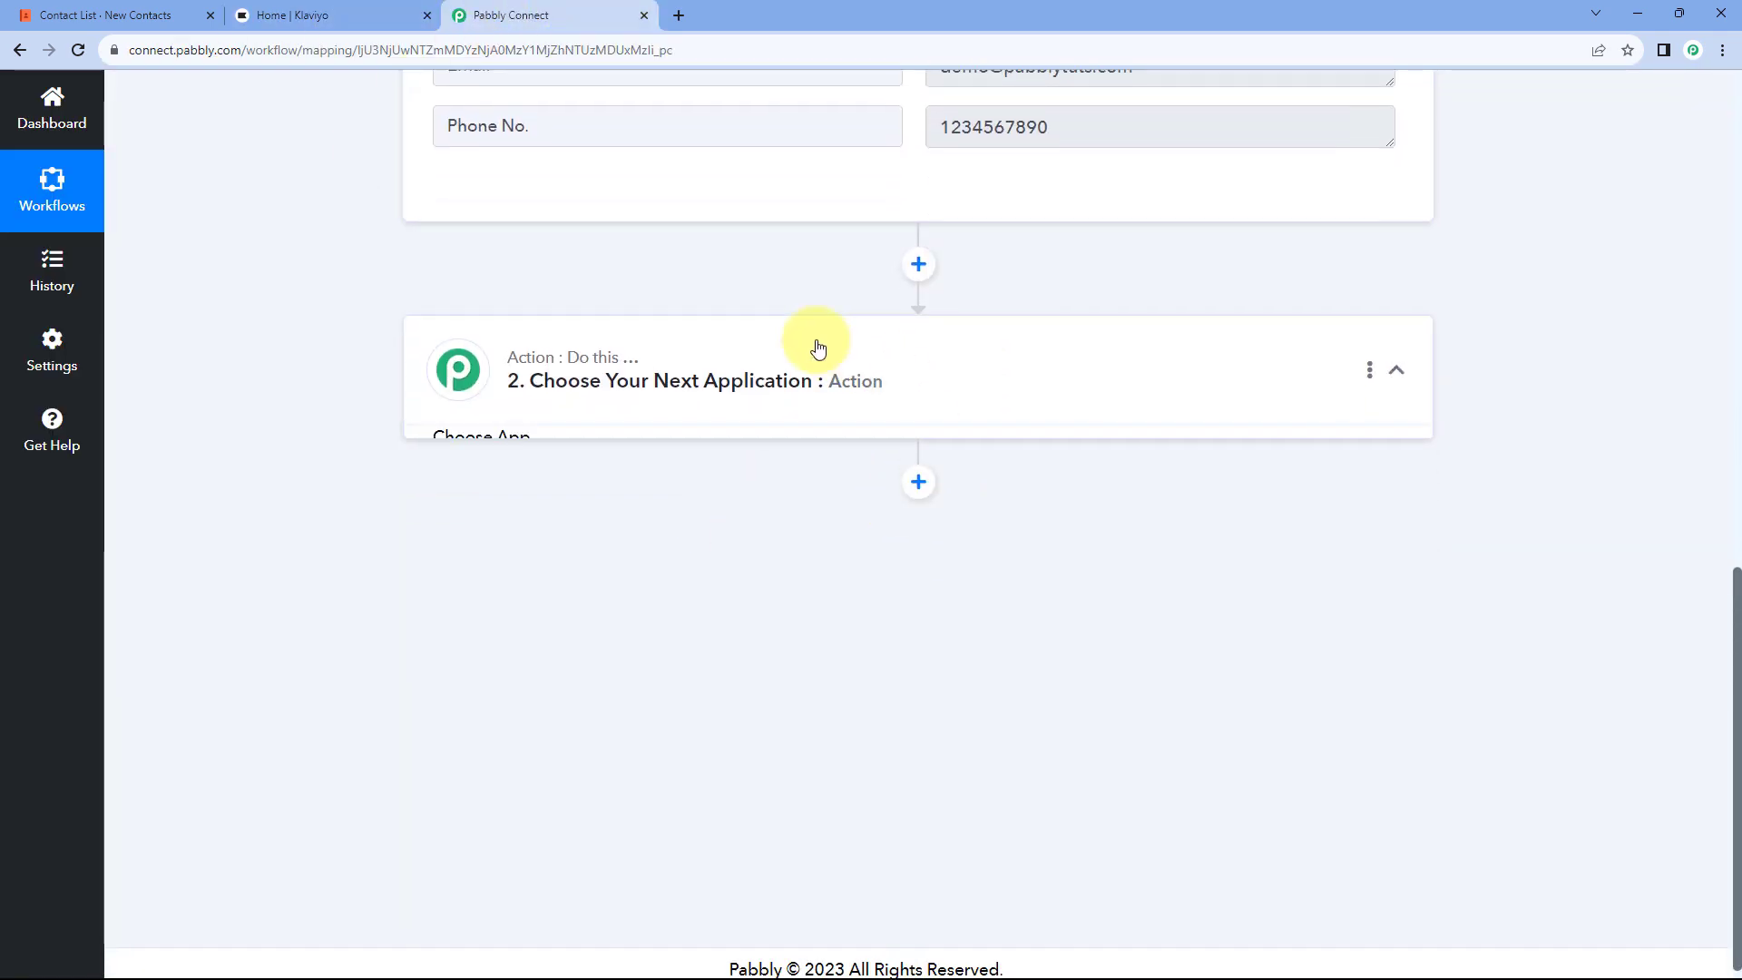
pyautogui.scroll(-1, 325, 412)
pyautogui.click(505, 409)
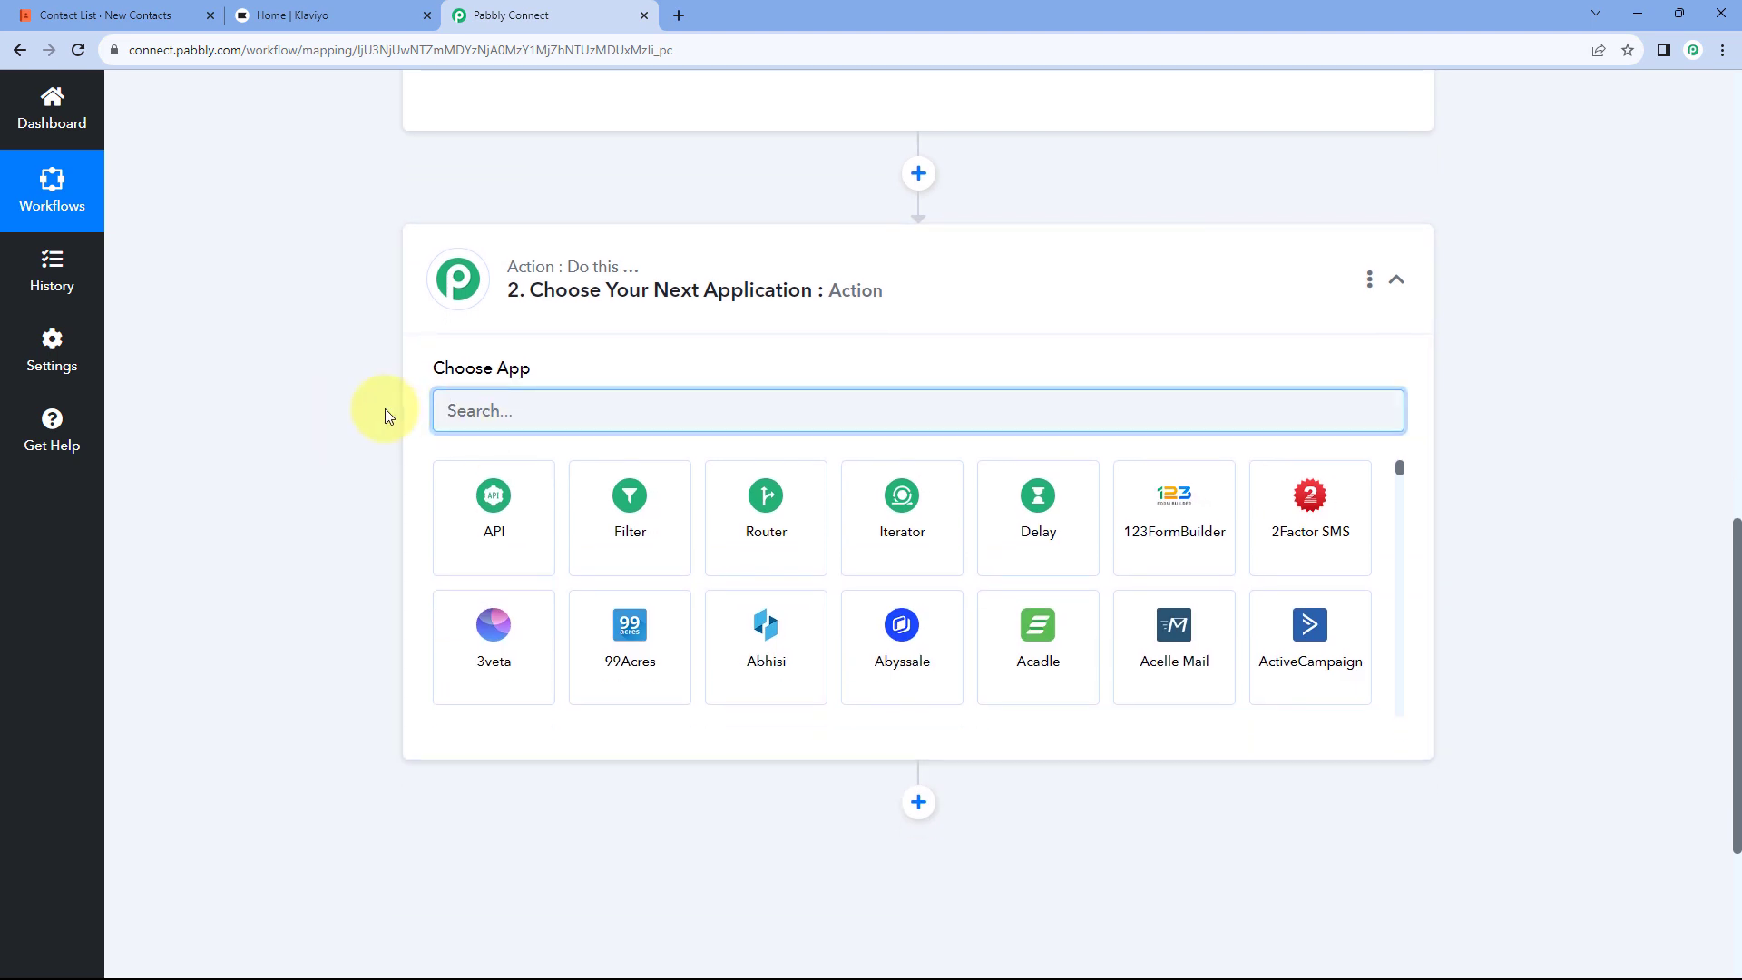
pyautogui.write('Klaviyo')
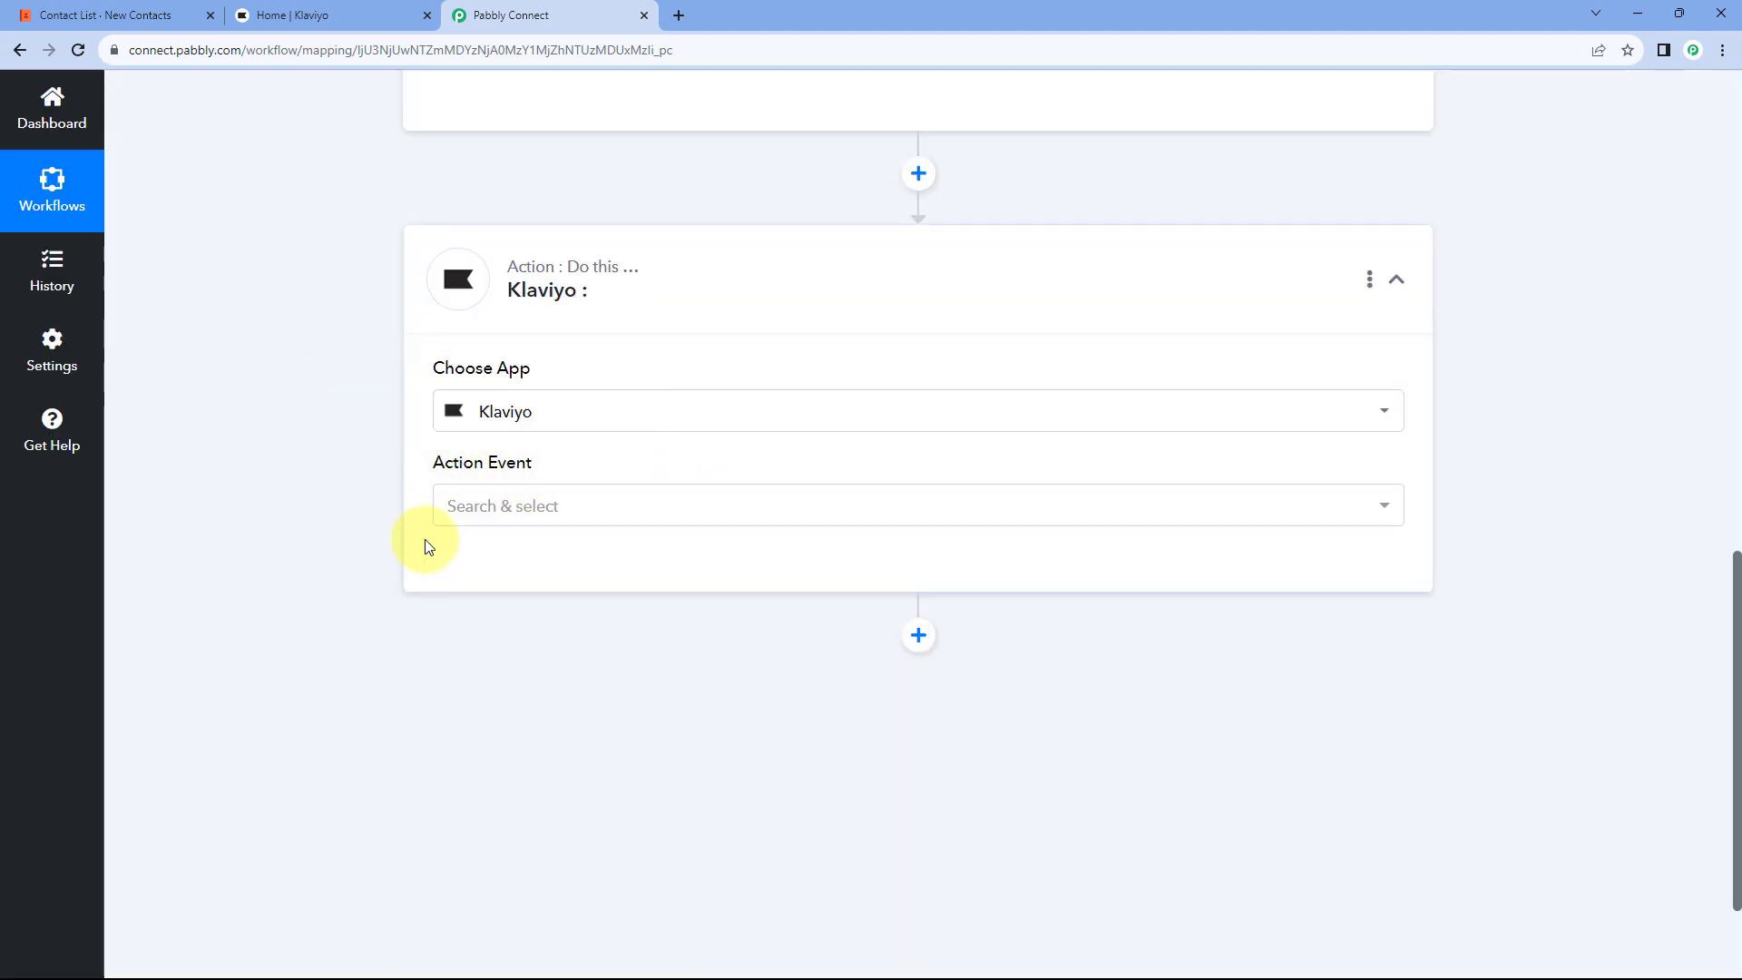
pyautogui.click(559, 505)
pyautogui.scroll(-2, 340, 455)
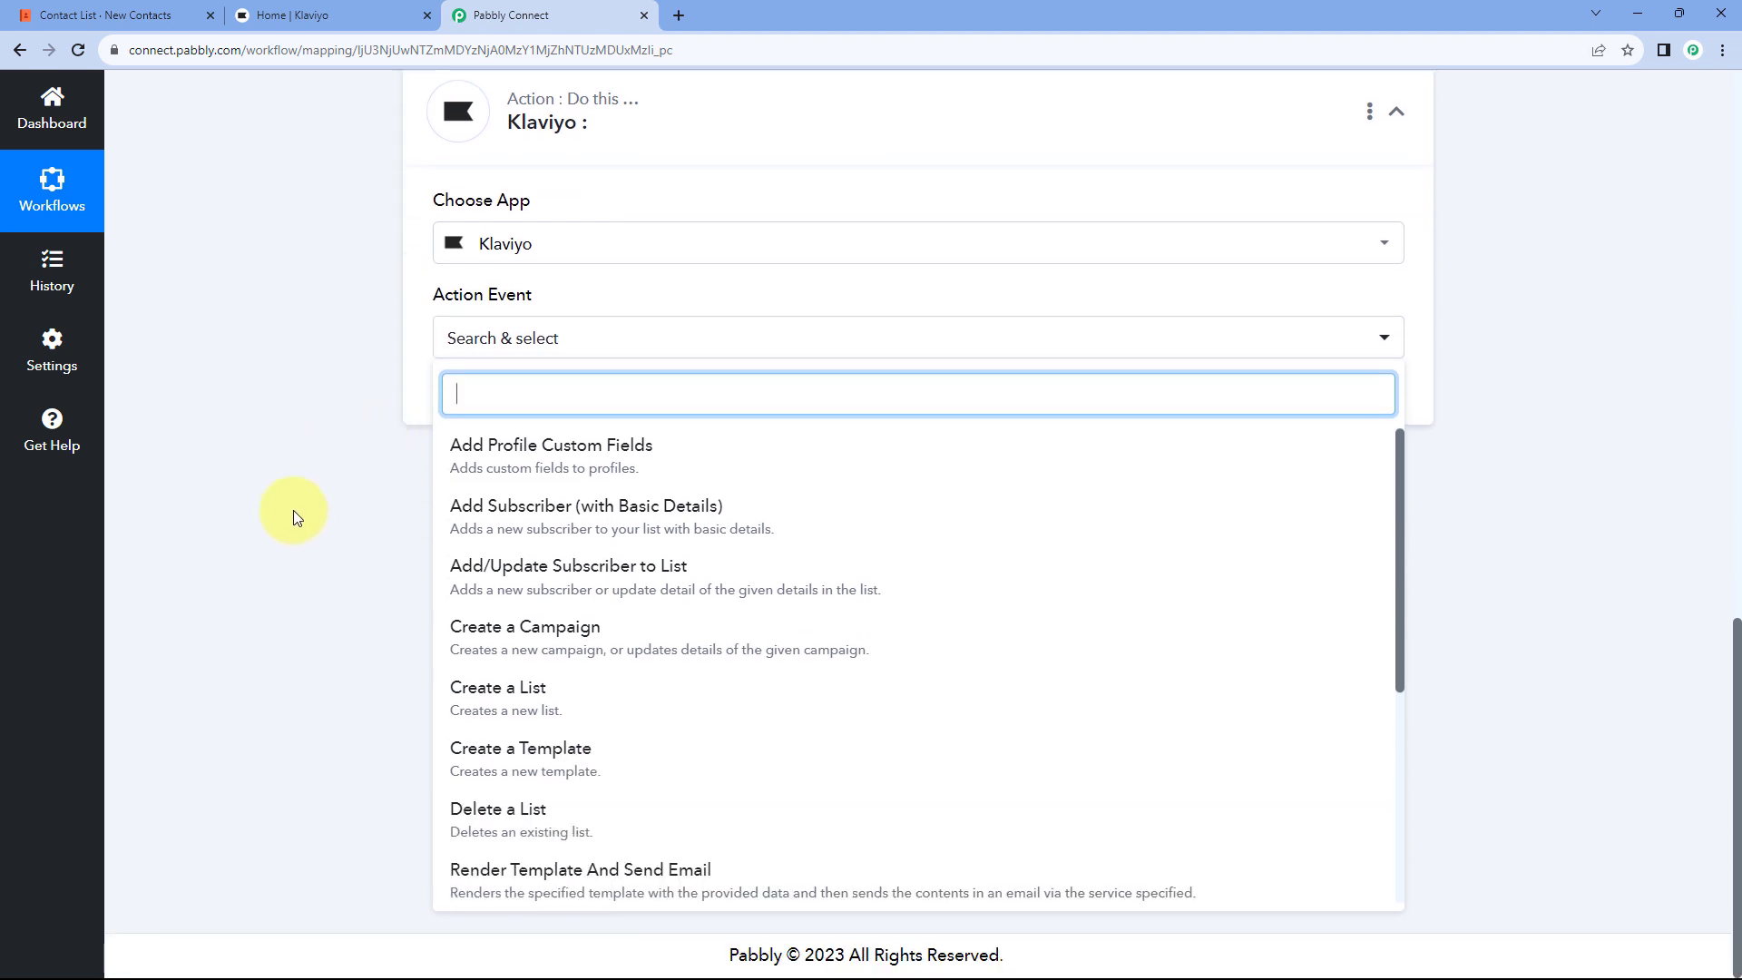
# Step: Choose the Add Subscriber (with Basic Details) event and start a new Klaviyo connection
pyautogui.click(560, 526)
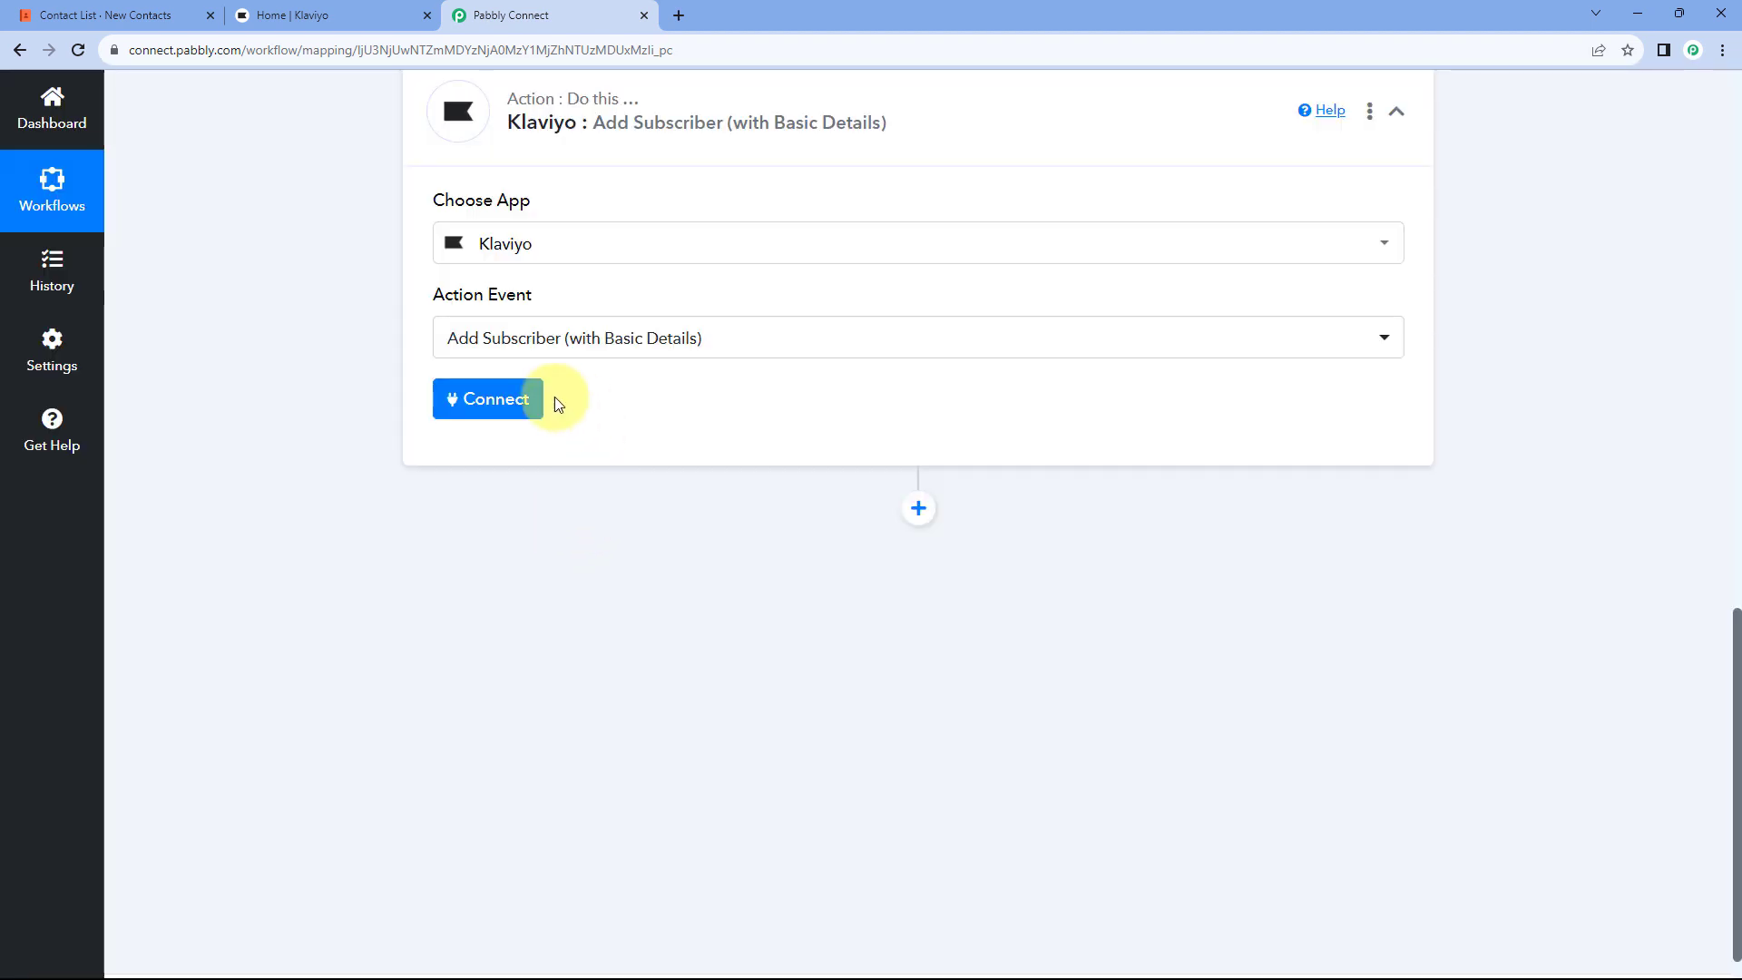
pyautogui.click(477, 401)
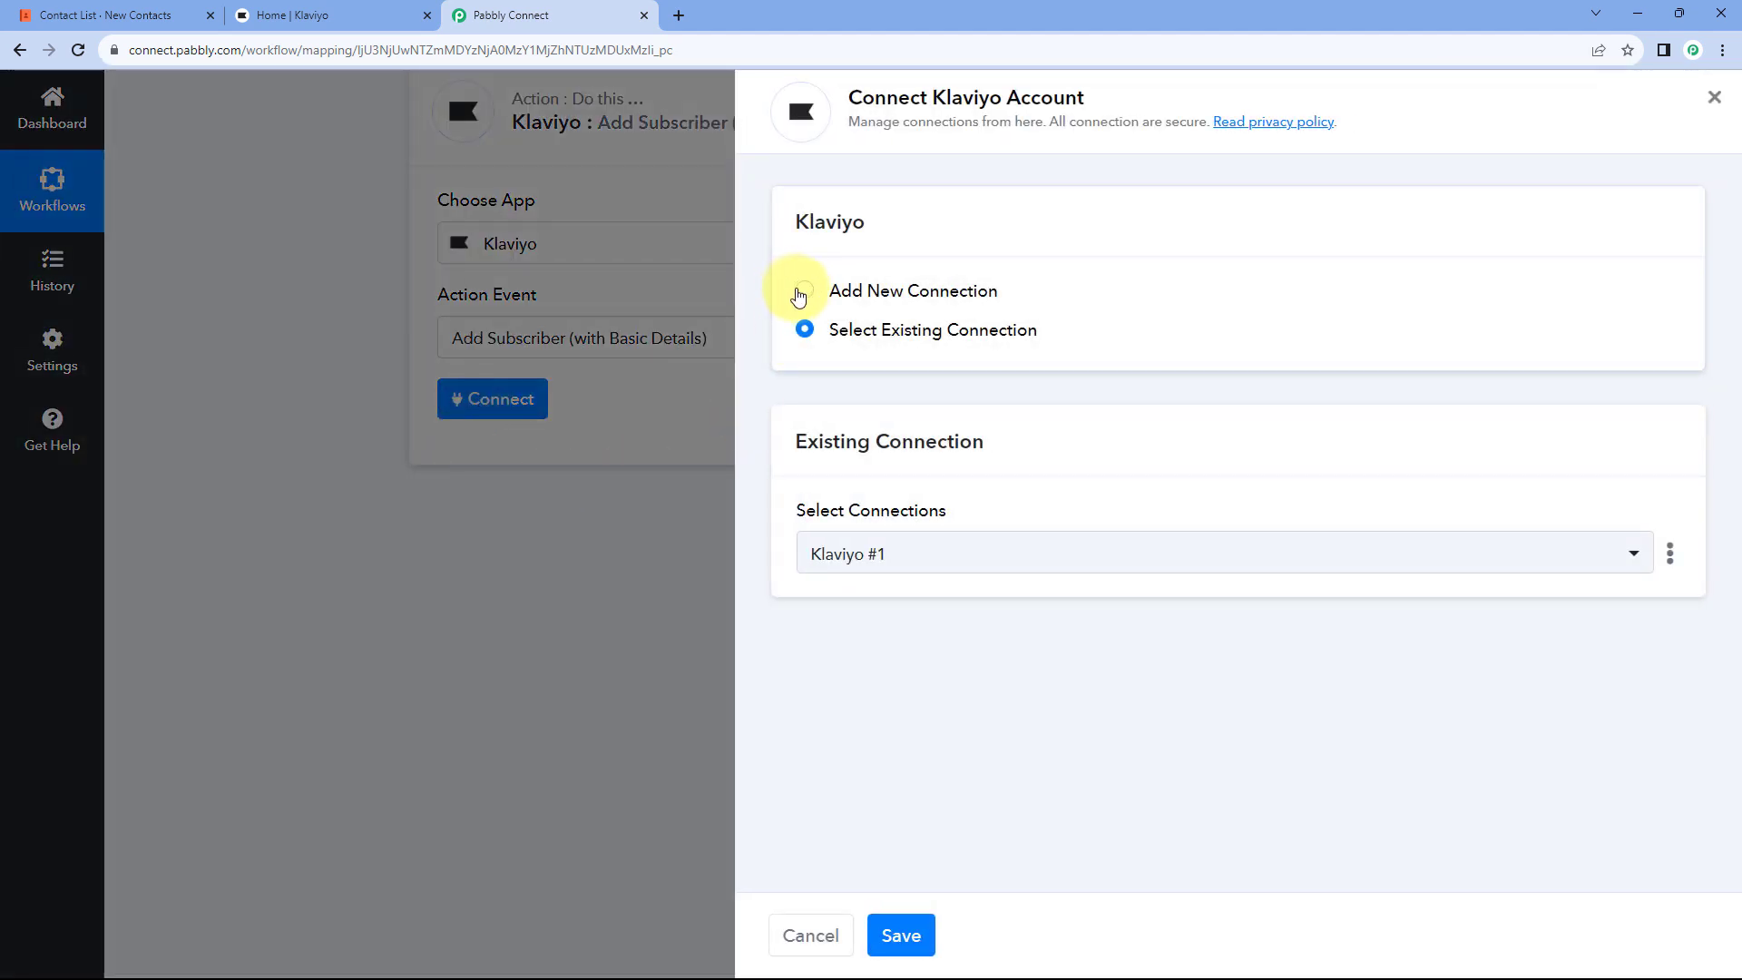
pyautogui.click(803, 290)
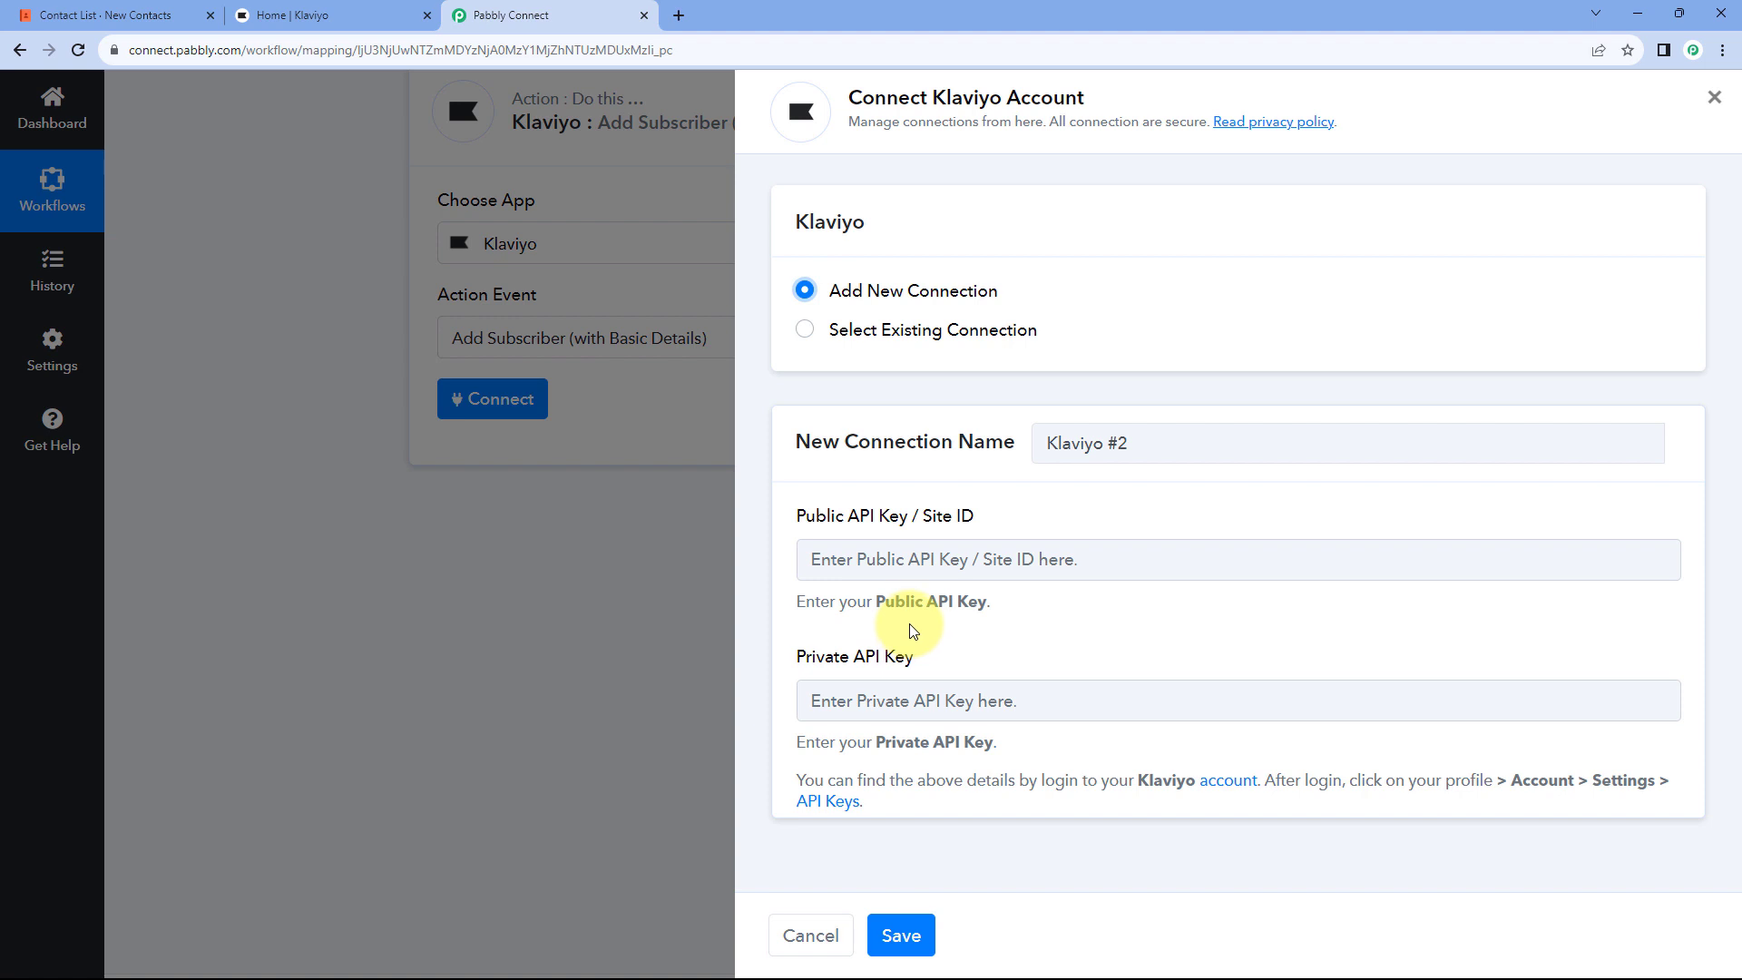
# Step: Copy the public API key from Klaviyo's Settings > API keys page
pyautogui.click(381, 13)
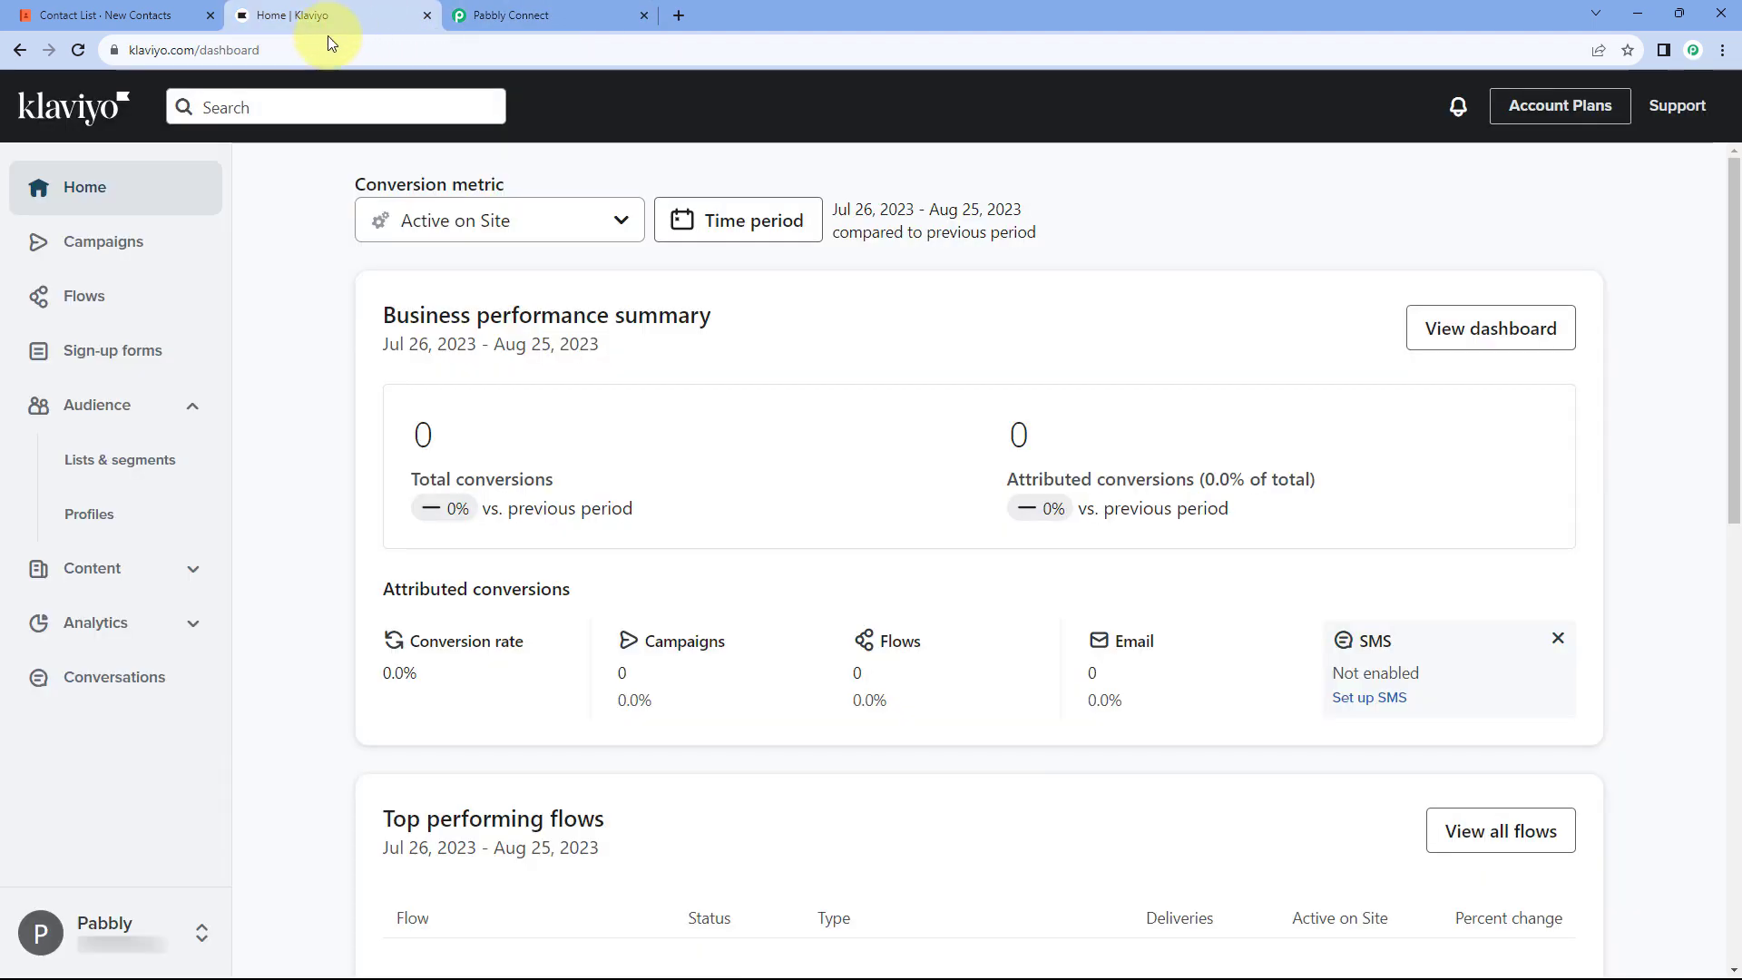
pyautogui.click(202, 930)
pyautogui.click(299, 897)
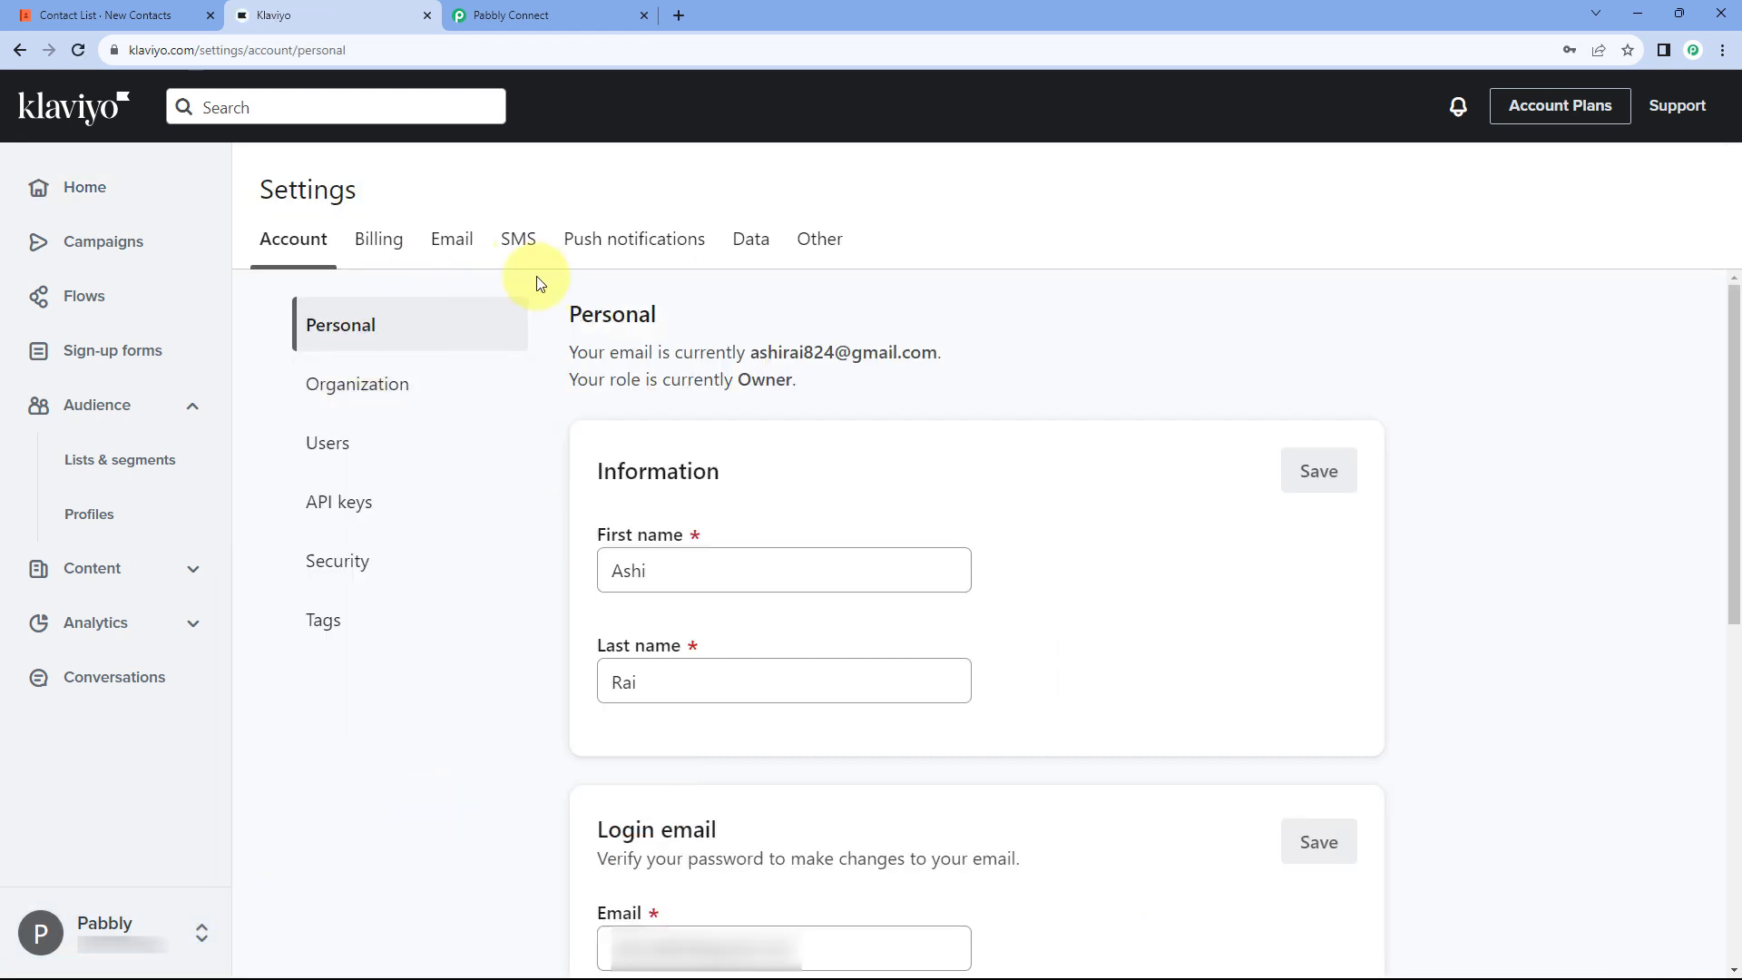
pyautogui.click(396, 508)
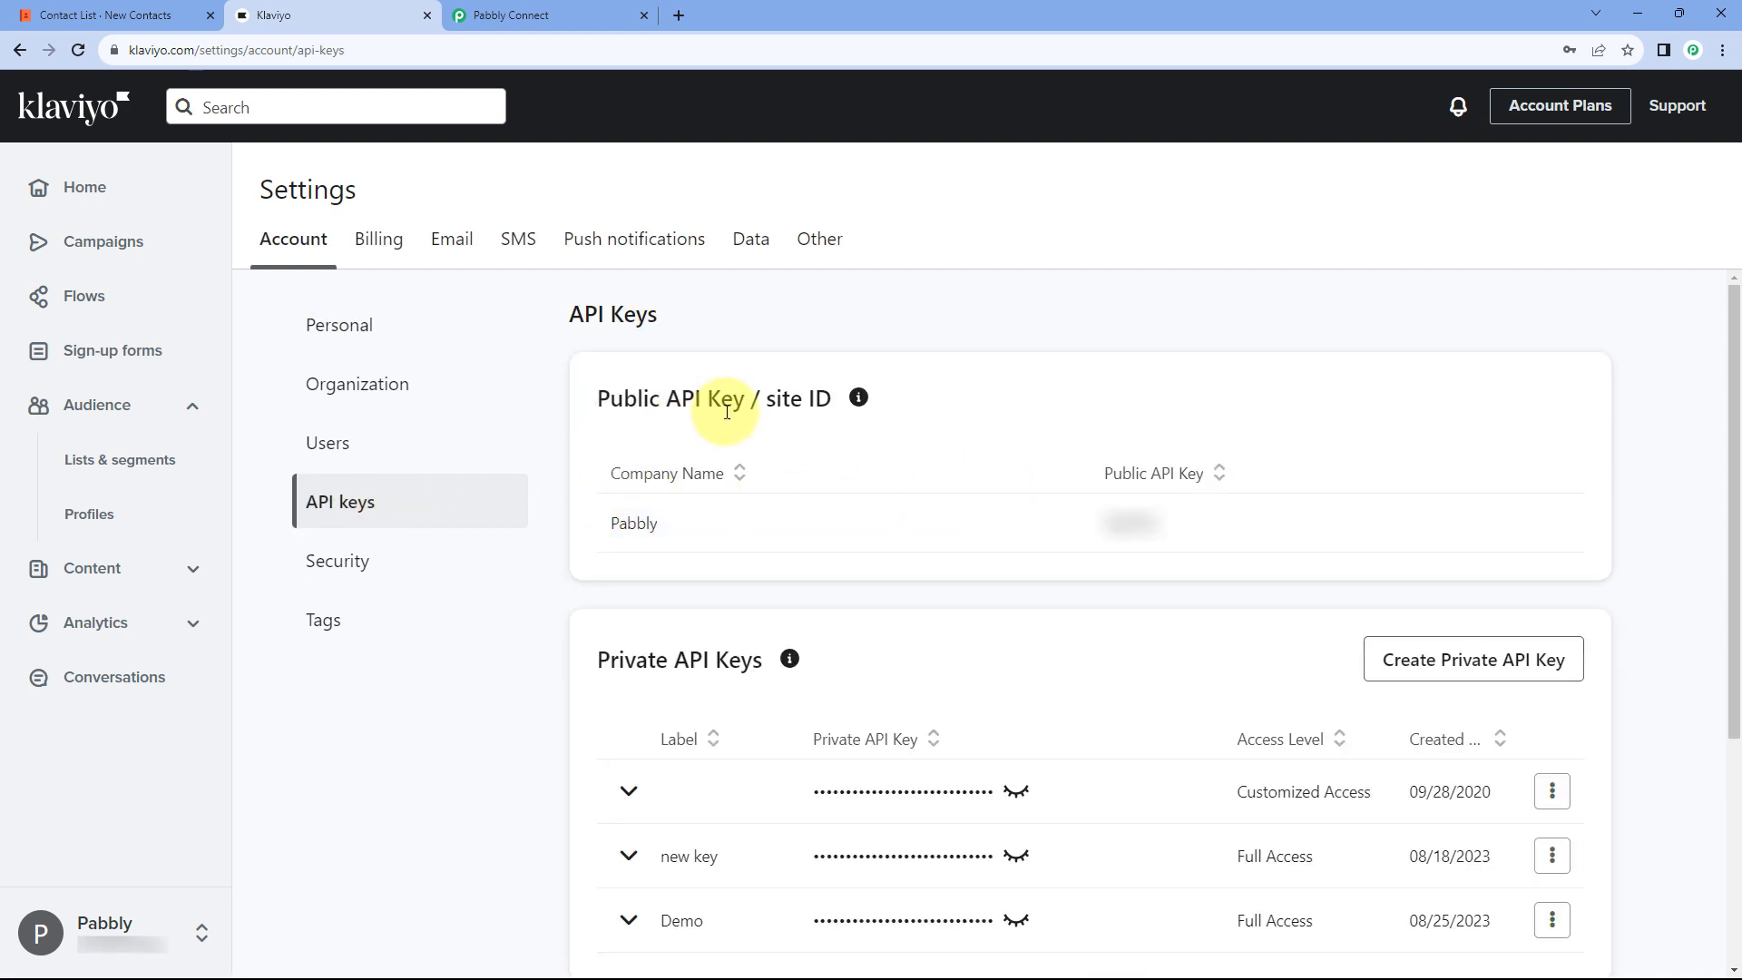
pyautogui.scroll(-1, 699, 548)
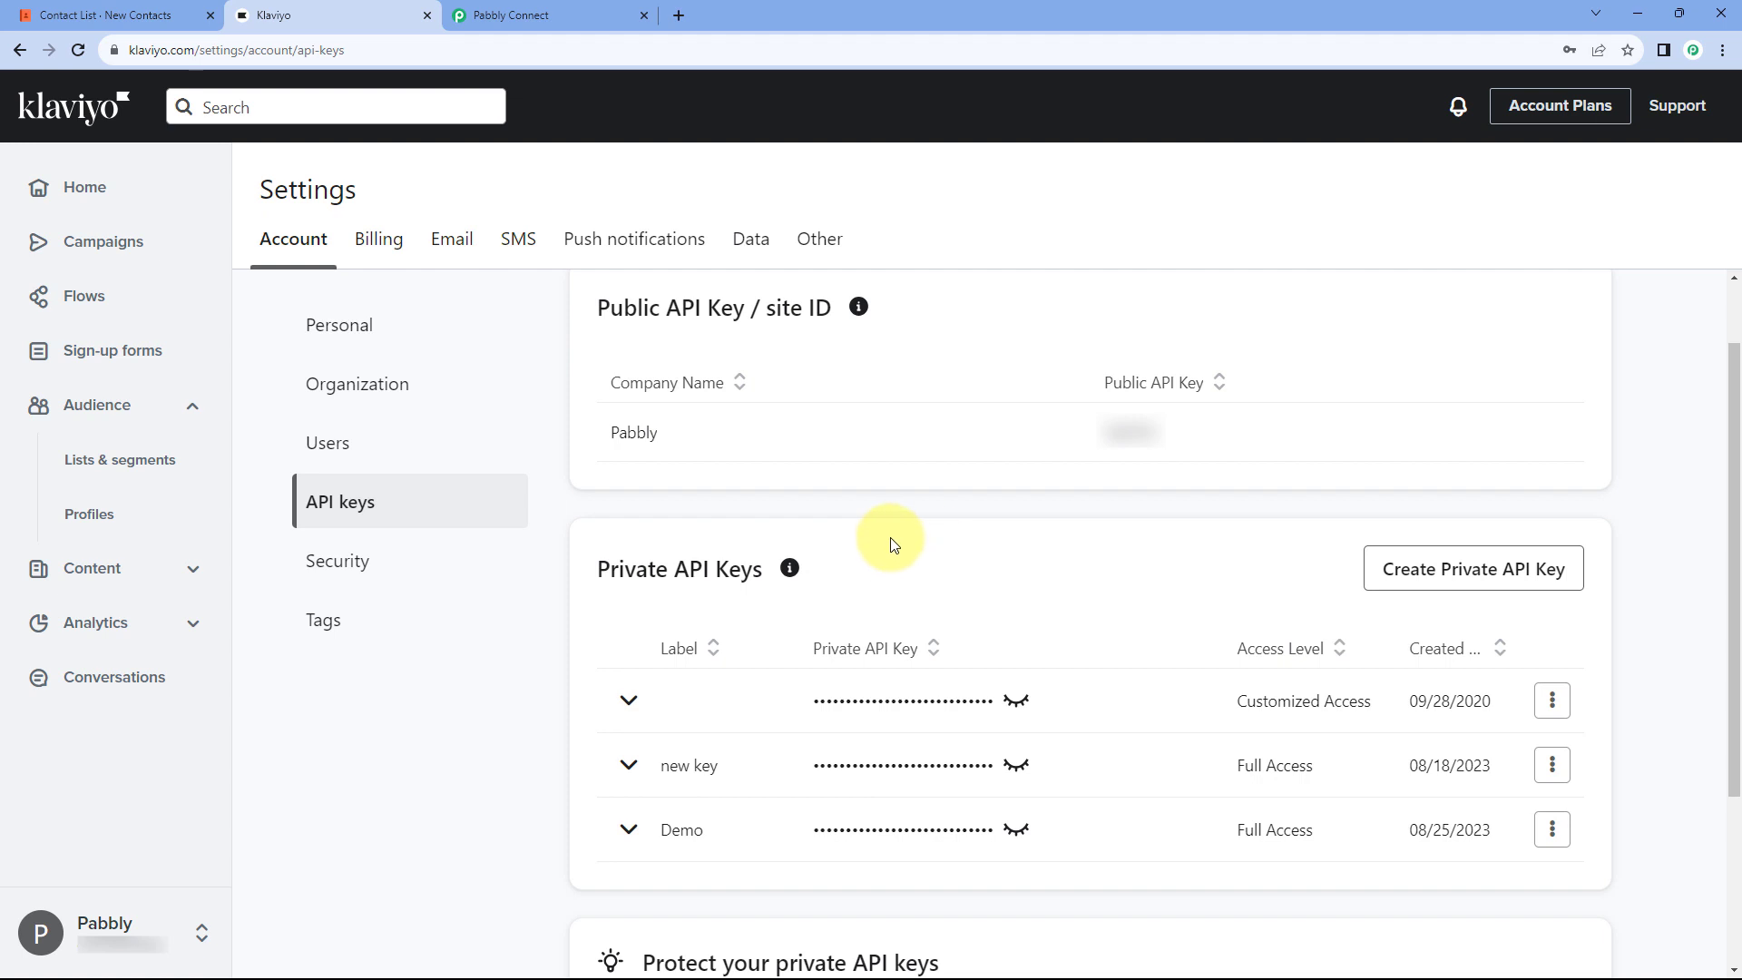
pyautogui.scroll(1, 934, 542)
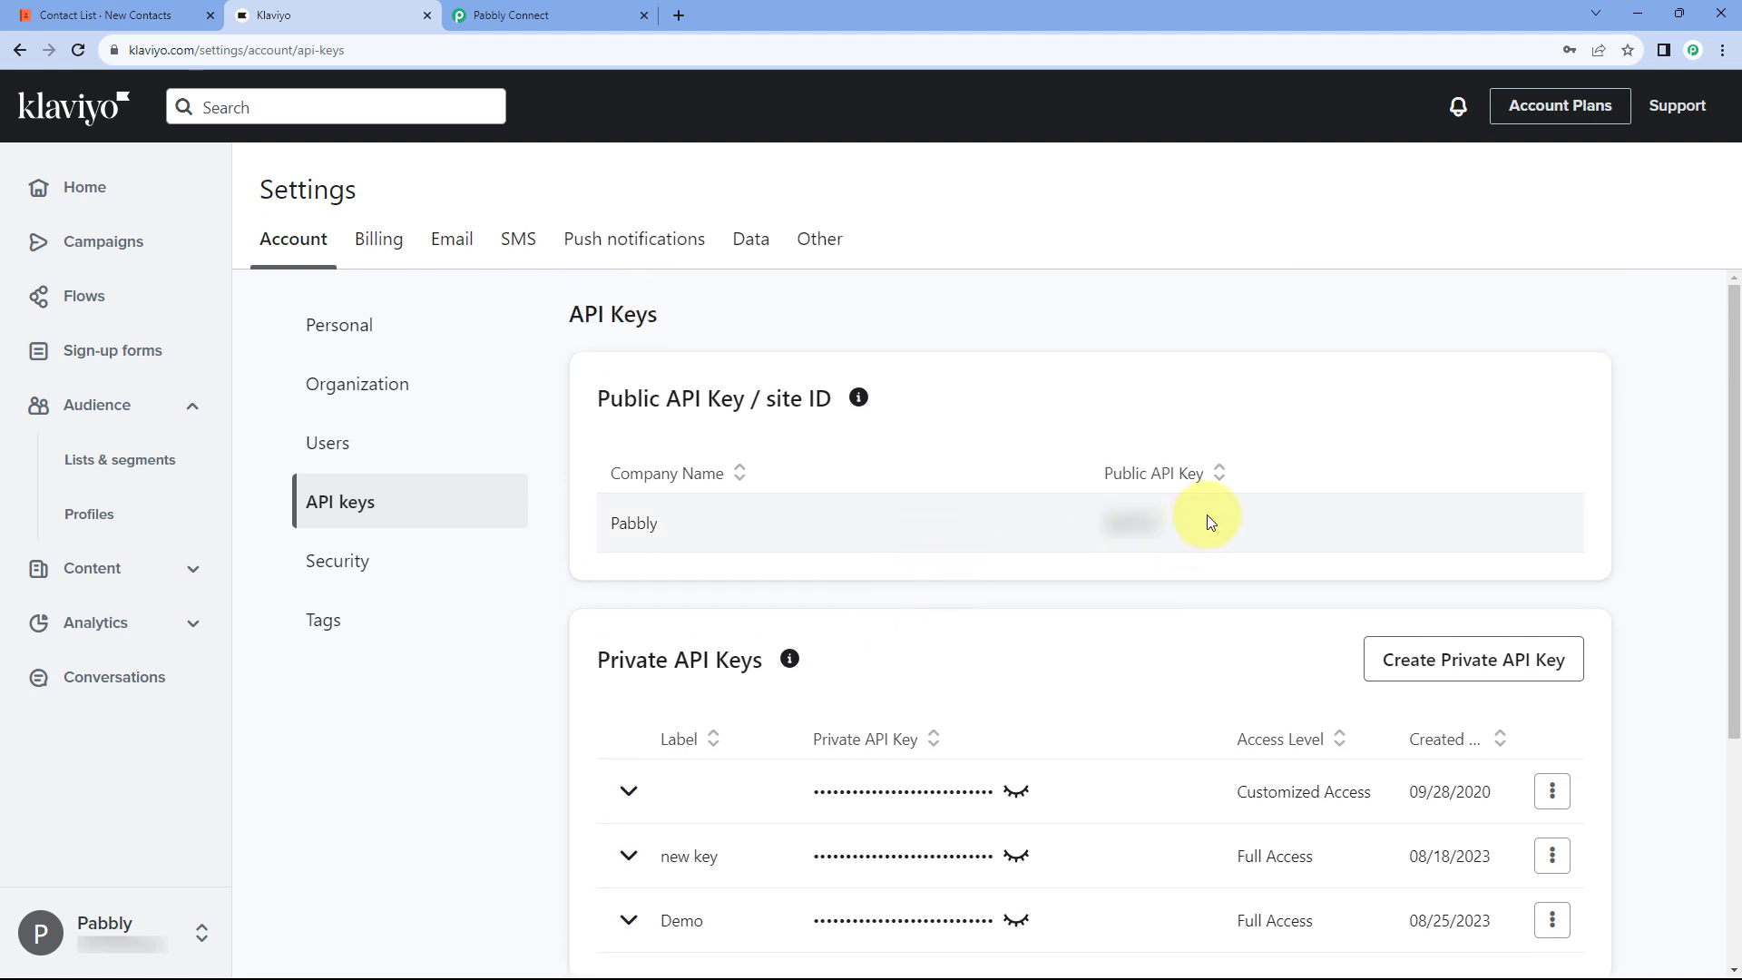
pyautogui.rightClick(1140, 519)
pyautogui.click(1171, 544)
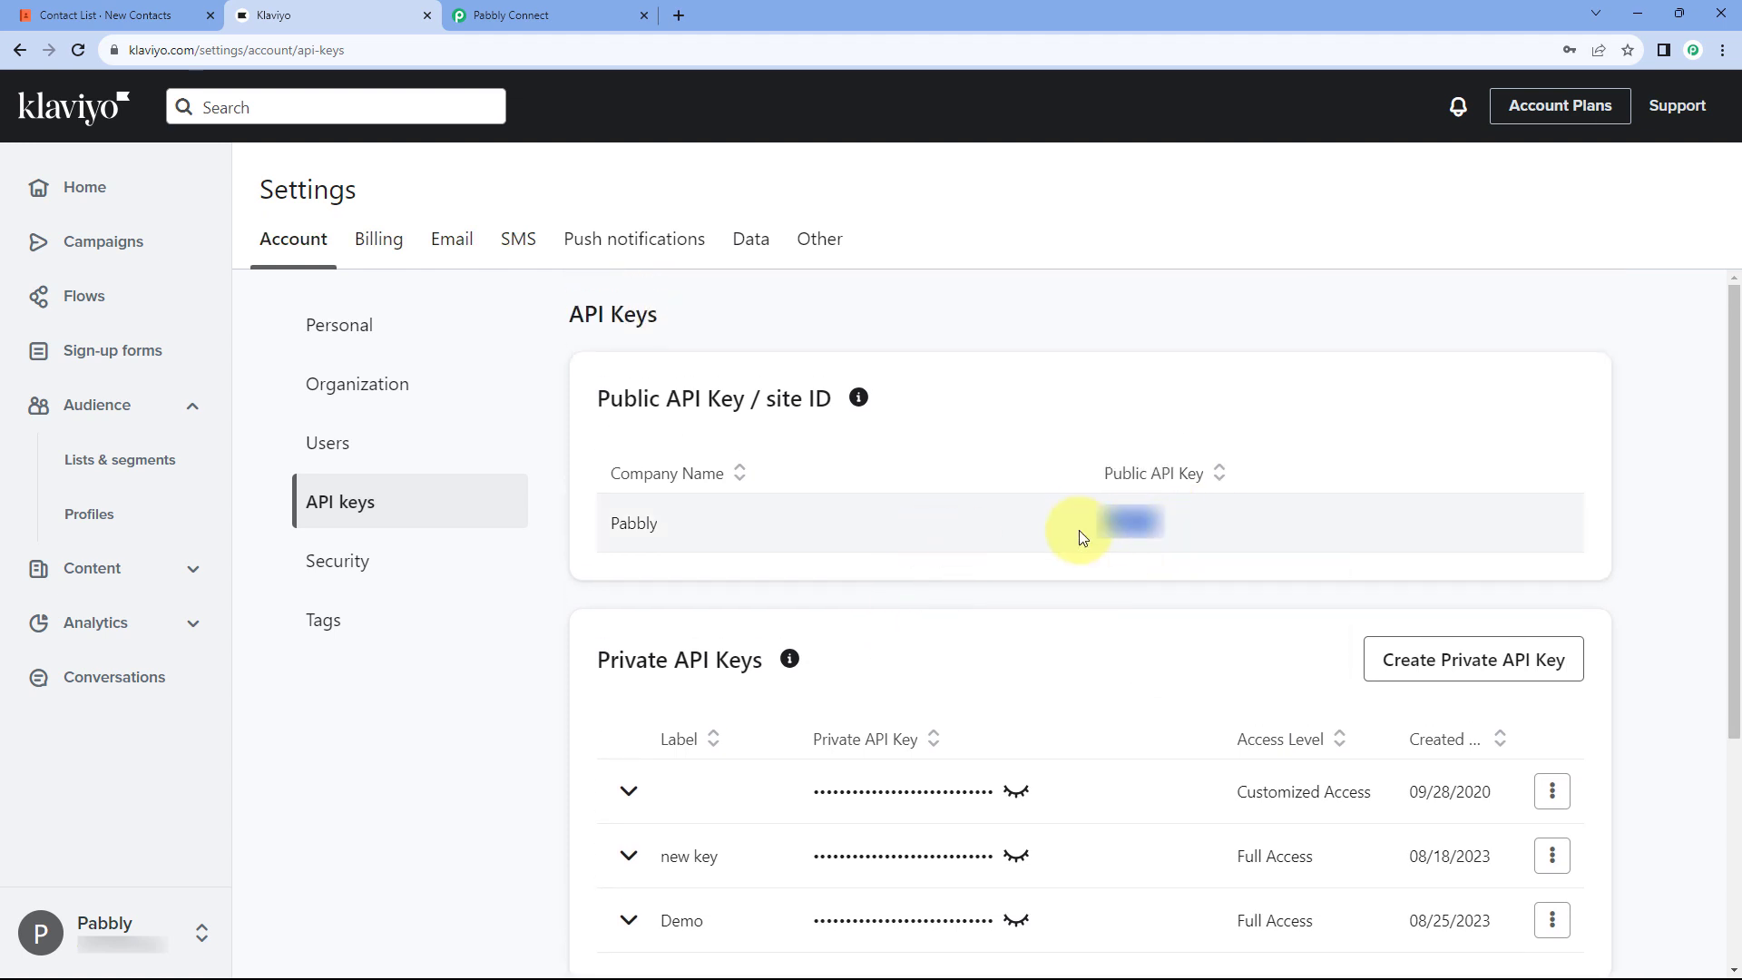
# Step: Paste the public key into Pabbly's Public API Key field, then return to Klaviyo's API keys
pyautogui.click(563, 16)
pyautogui.rightClick(876, 561)
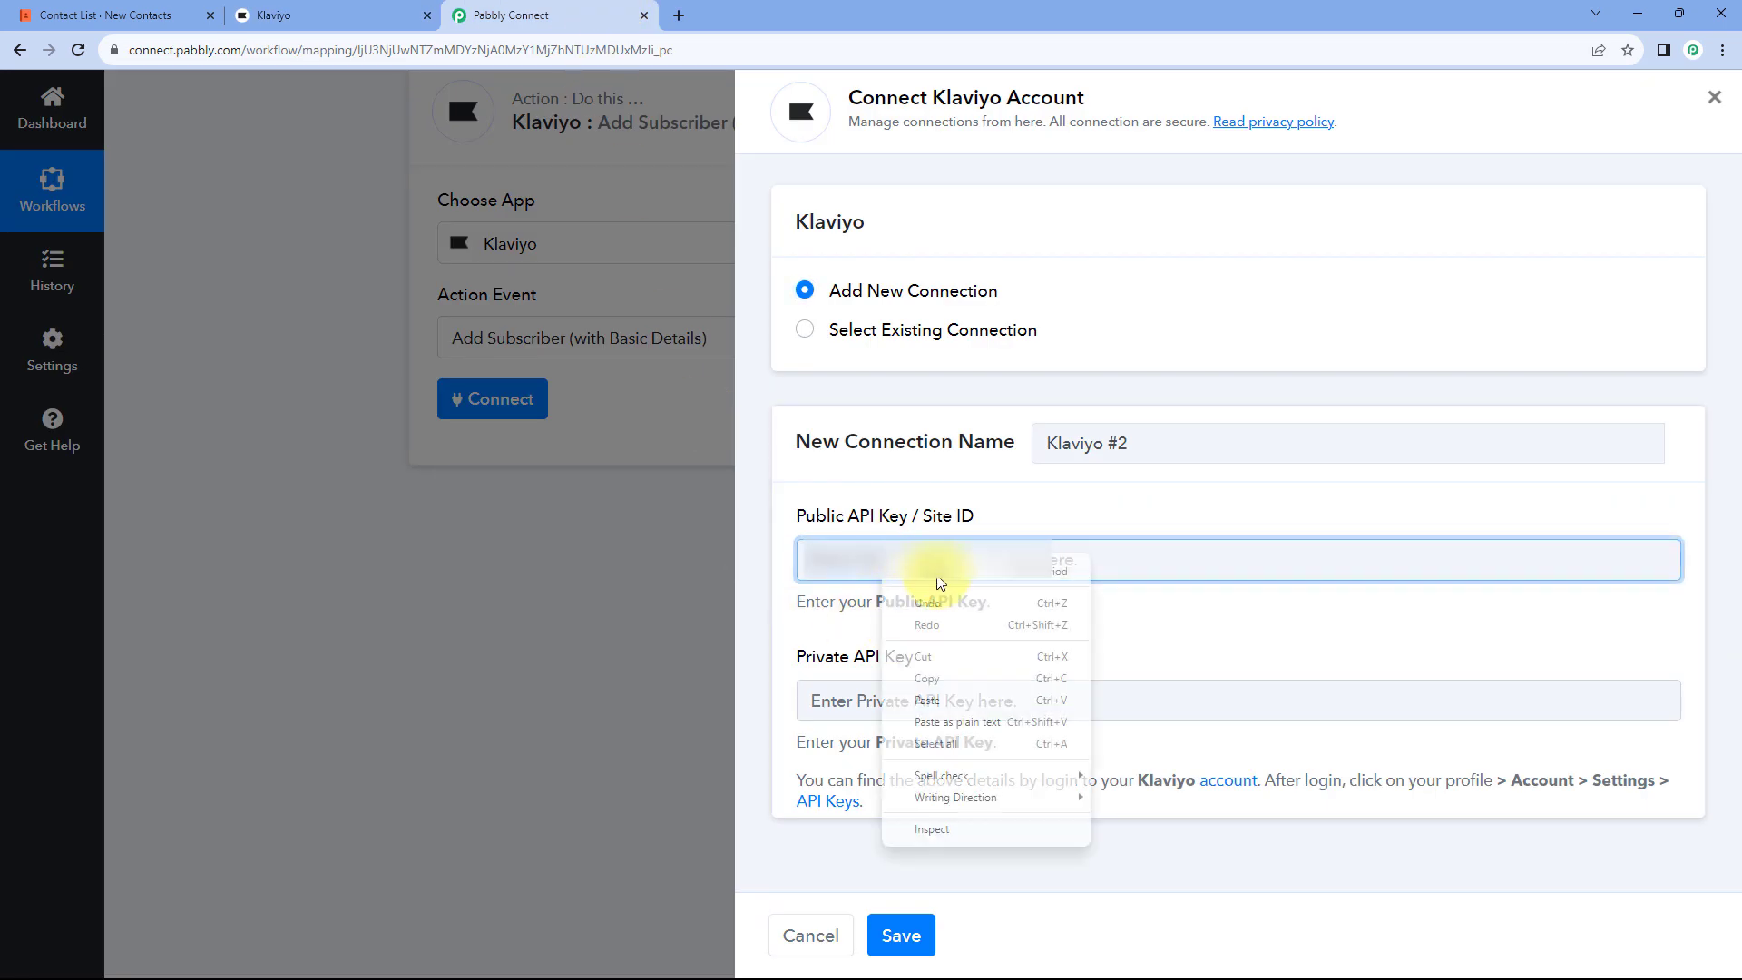
pyautogui.click(941, 671)
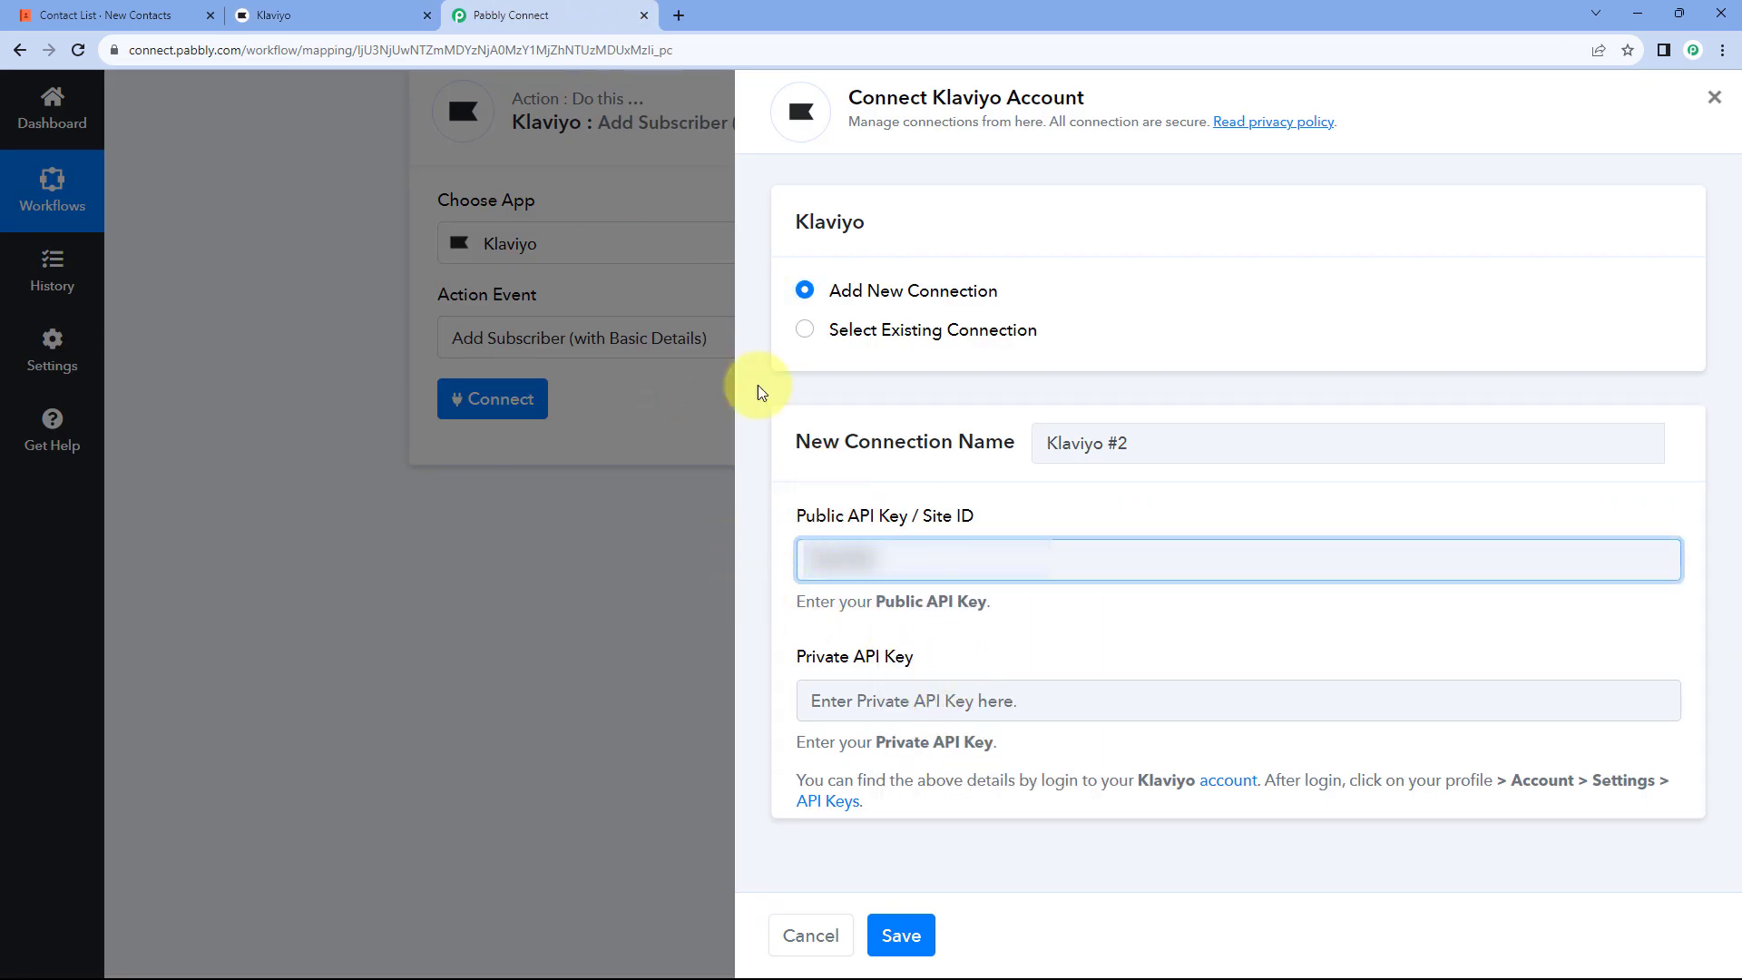
pyautogui.click(359, 7)
pyautogui.scroll(-2, 817, 581)
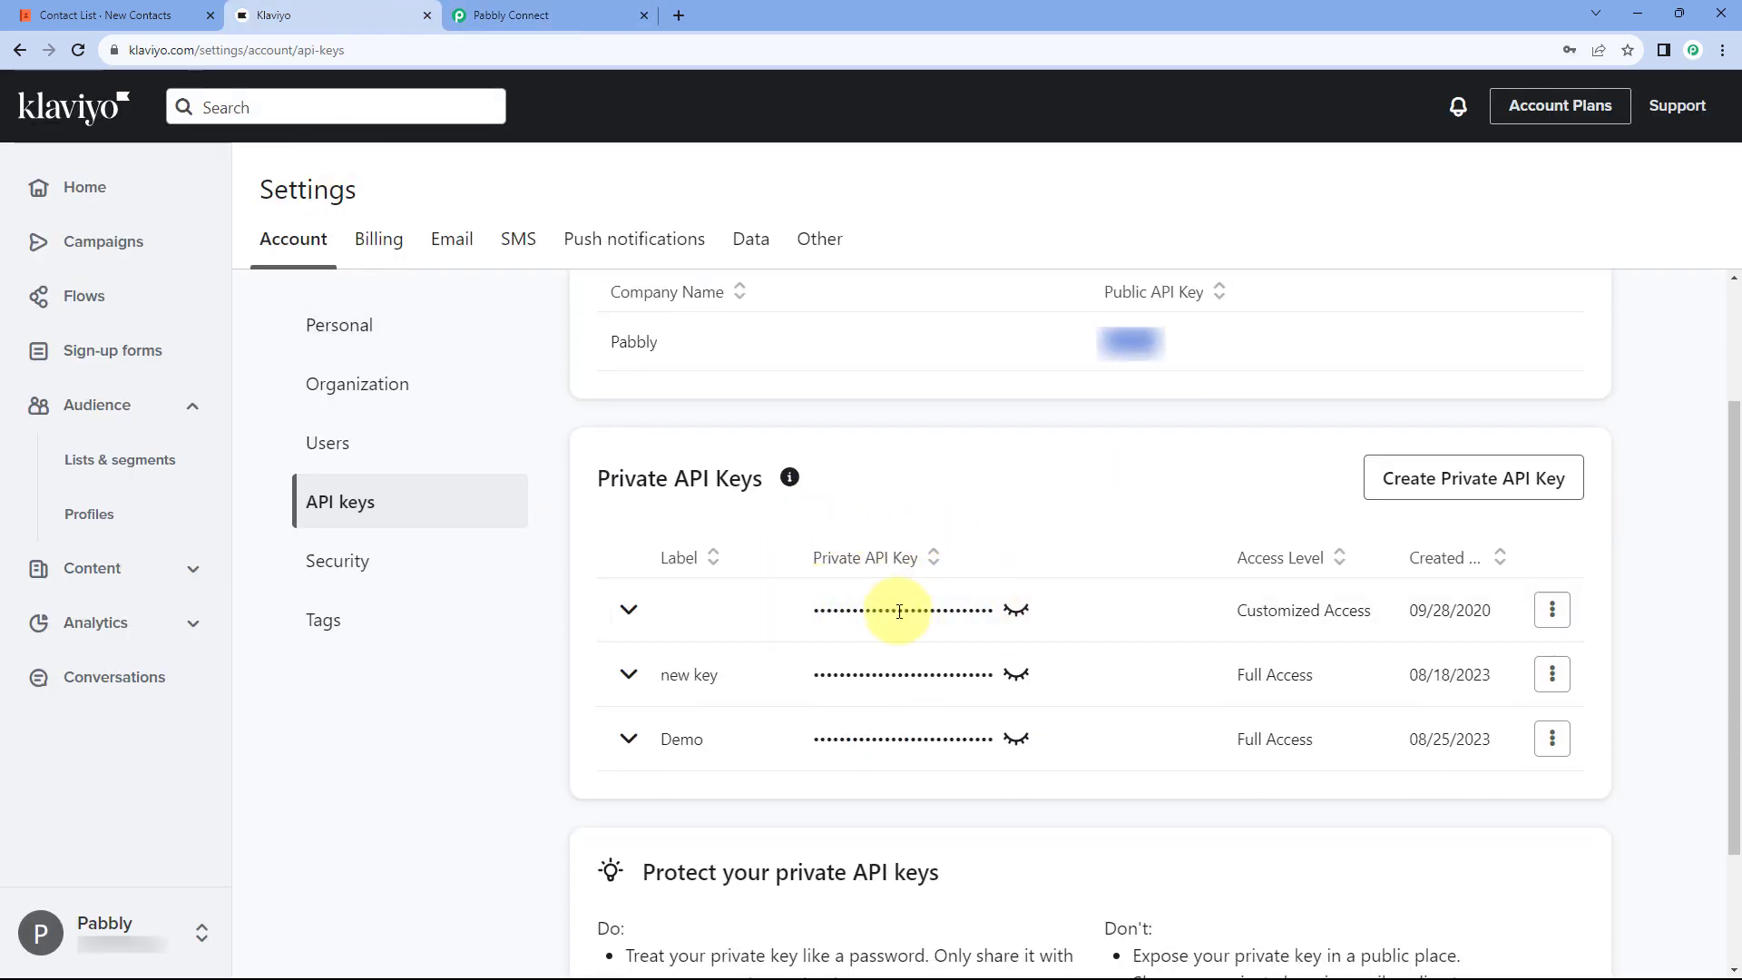
# Step: Create a full-access private API key named Pabbly Connect and copy it
pyautogui.click(1422, 487)
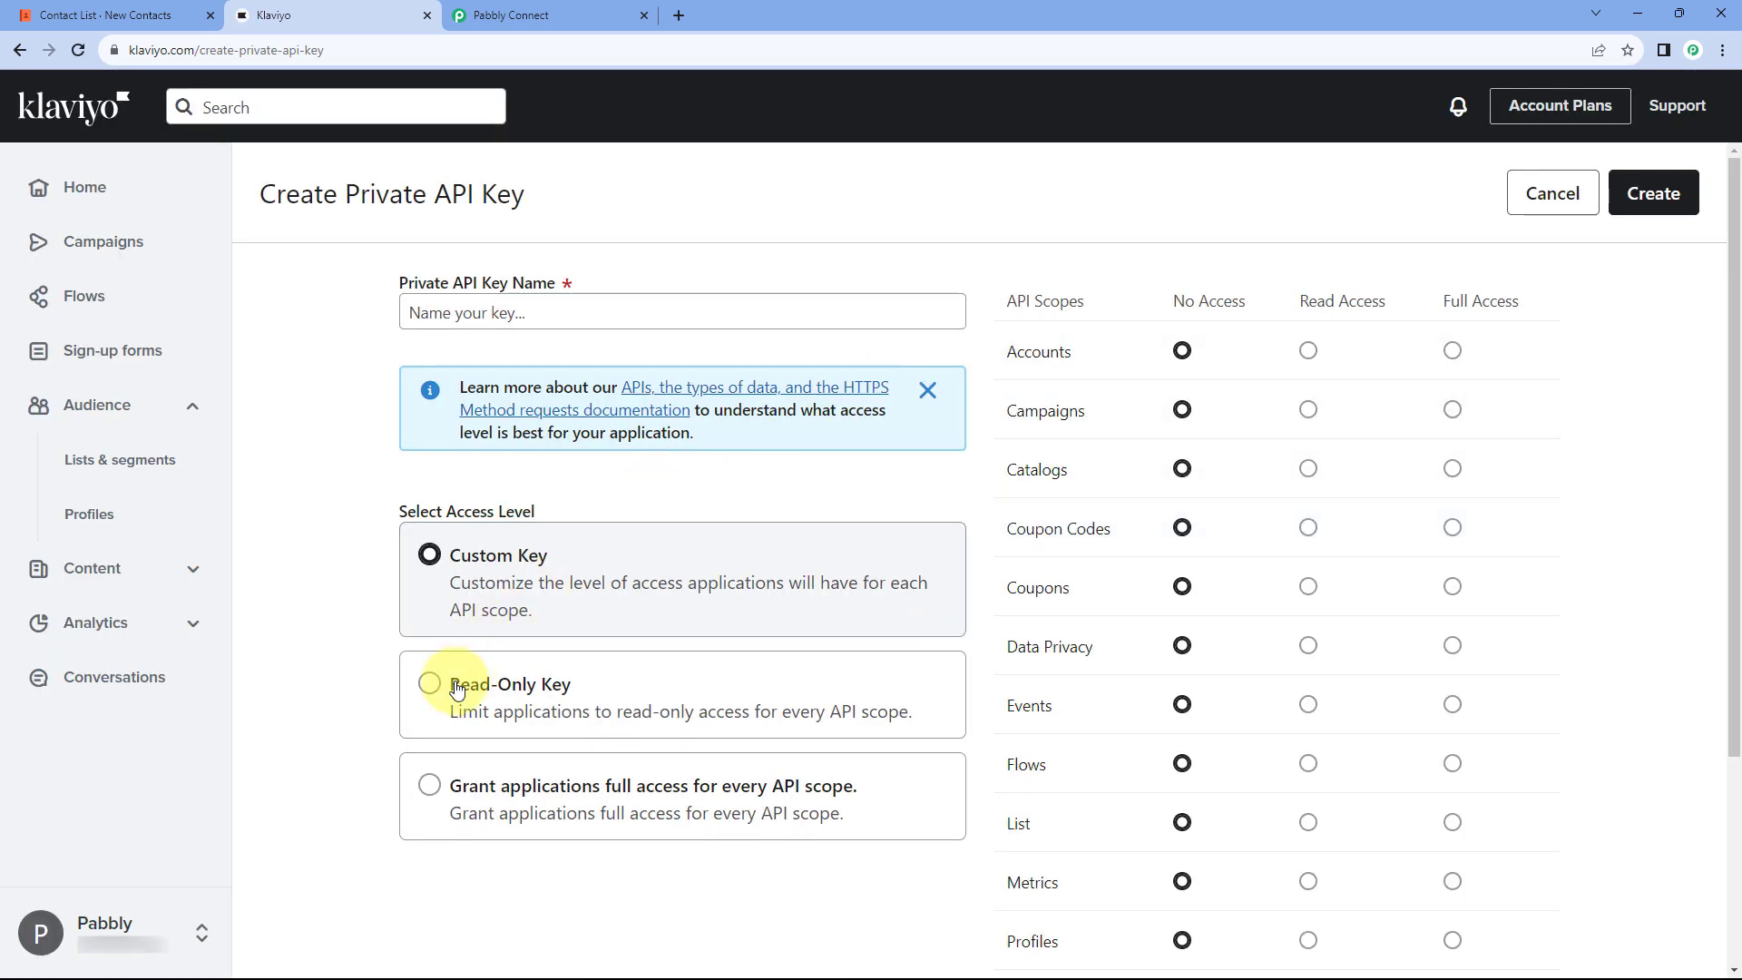
pyautogui.click(432, 789)
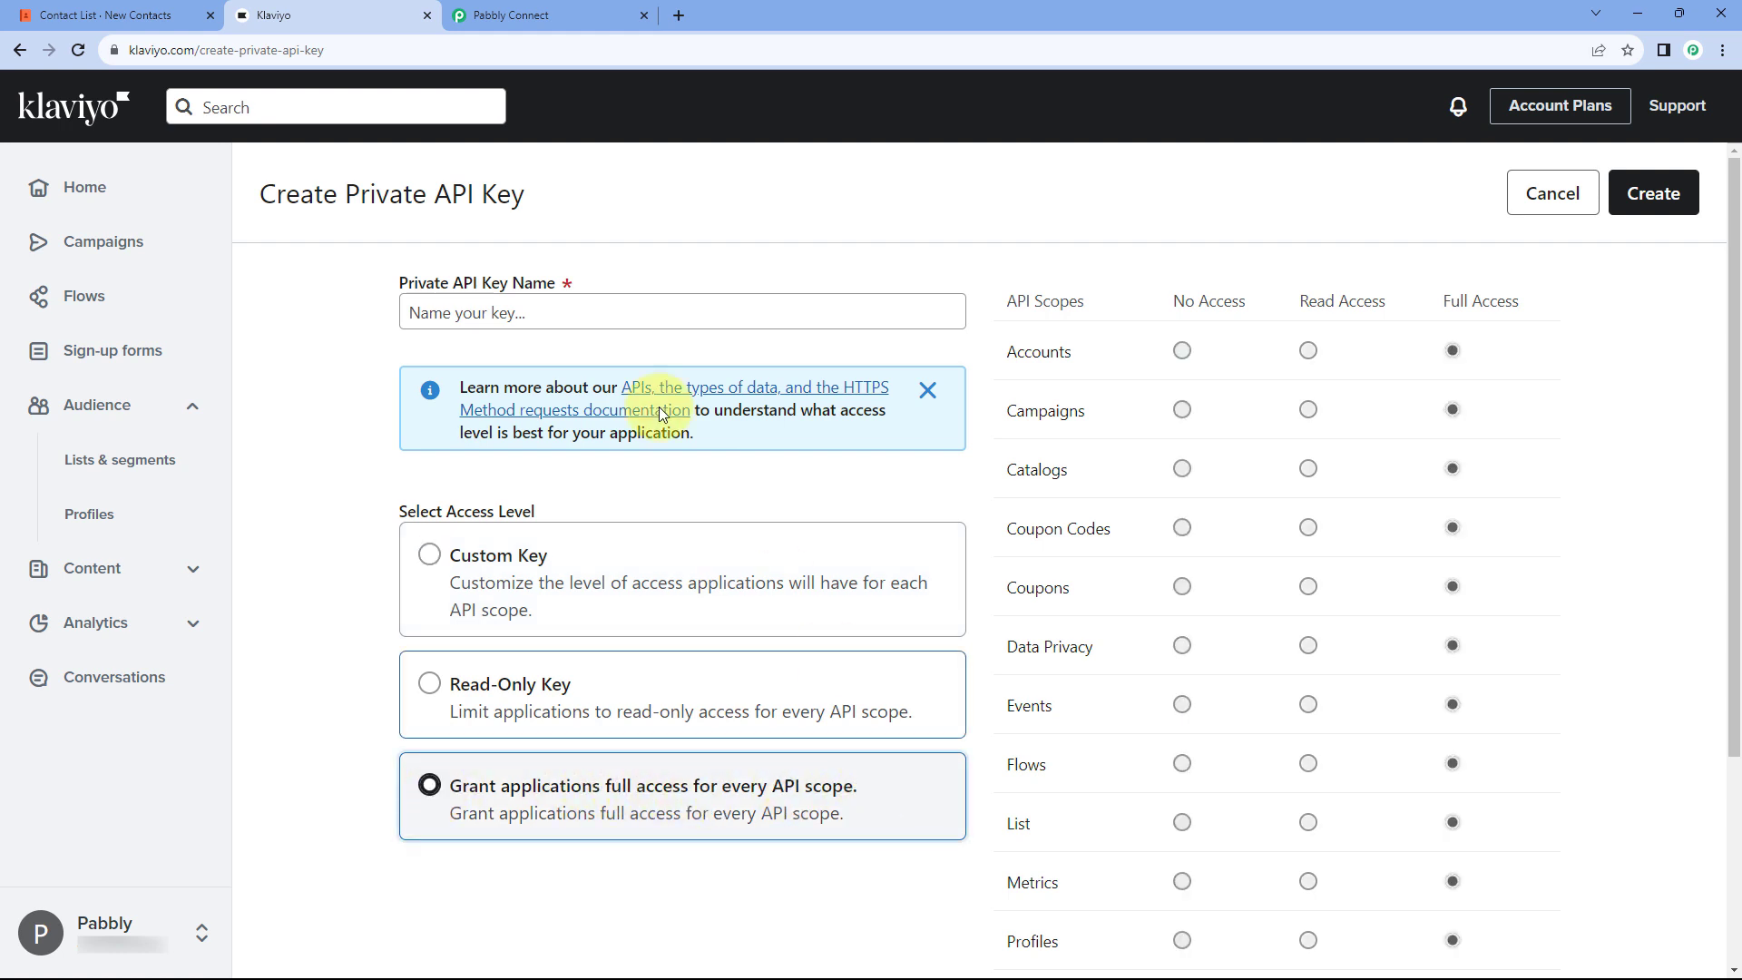
pyautogui.click(481, 312)
pyautogui.write('Pbbly Connect')
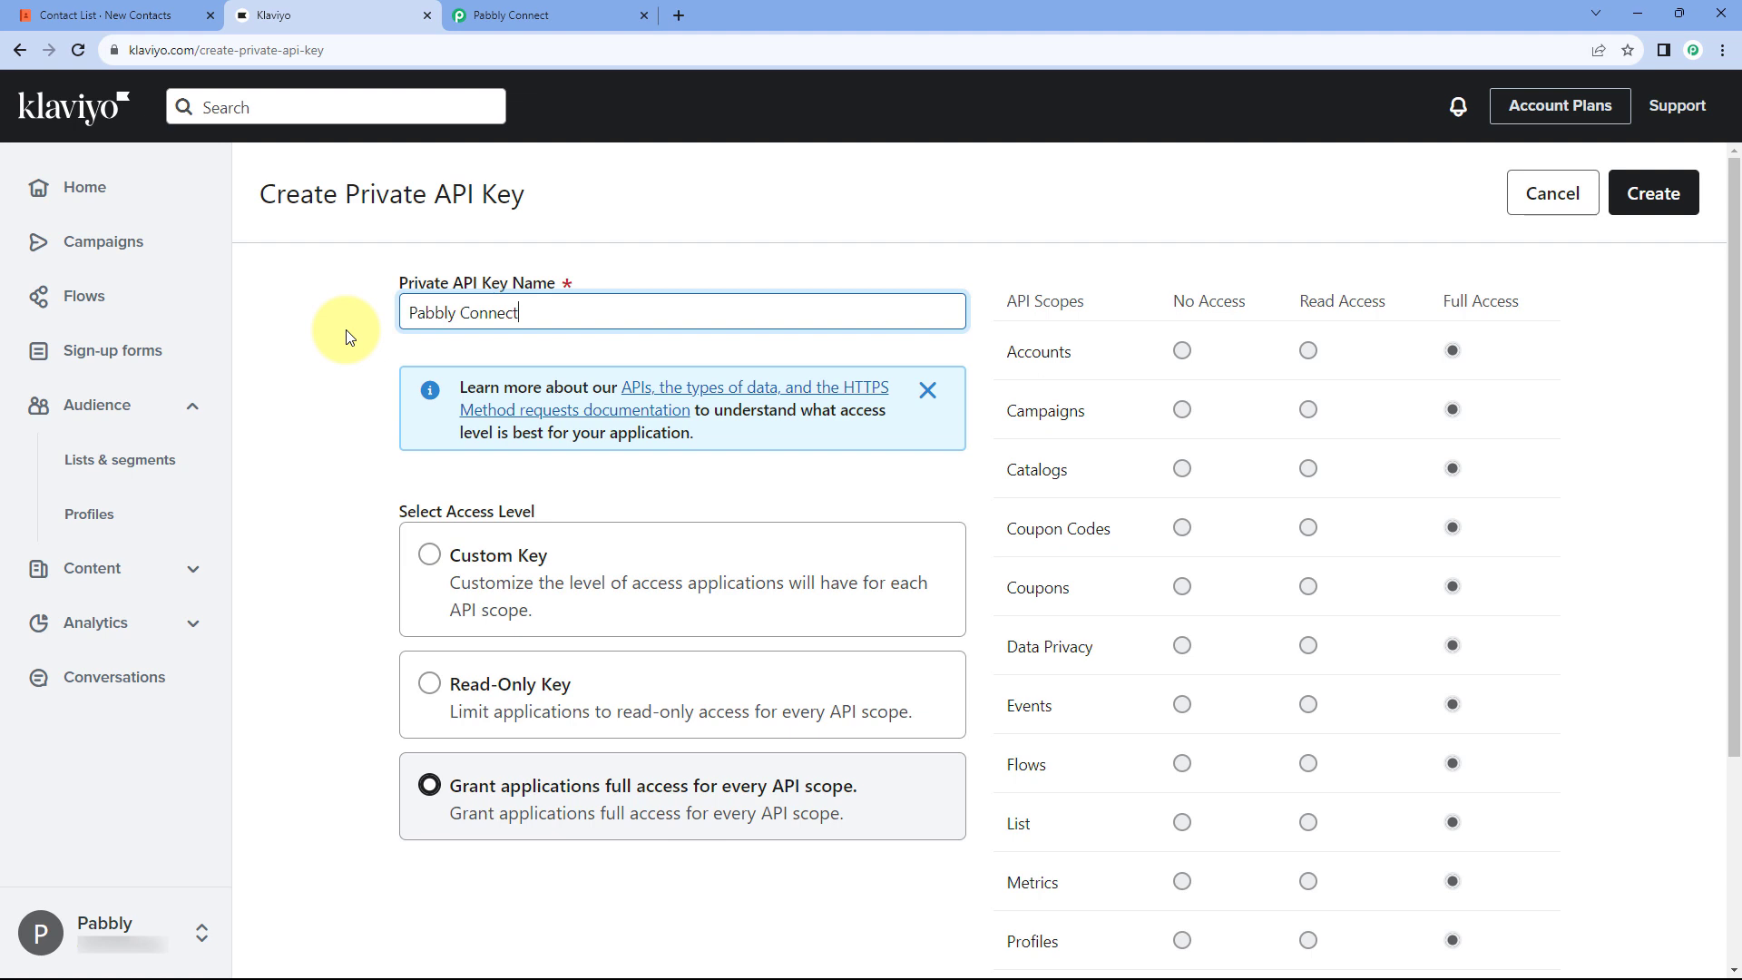
pyautogui.click(1640, 202)
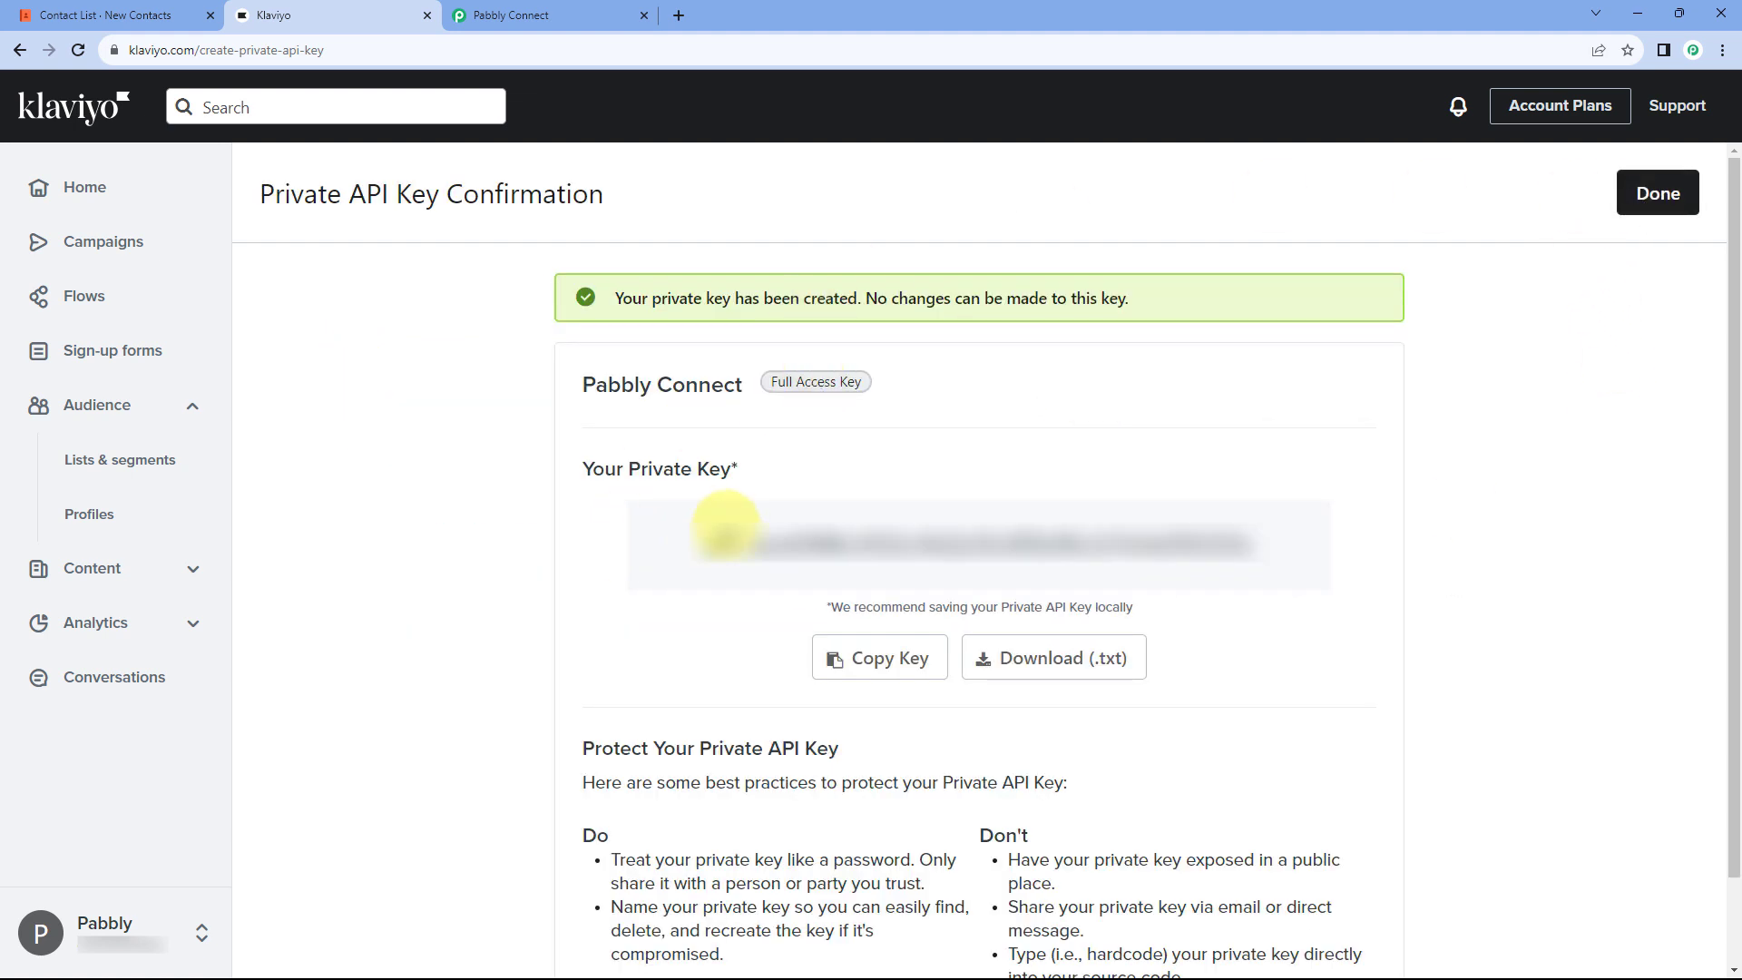
pyautogui.click(878, 660)
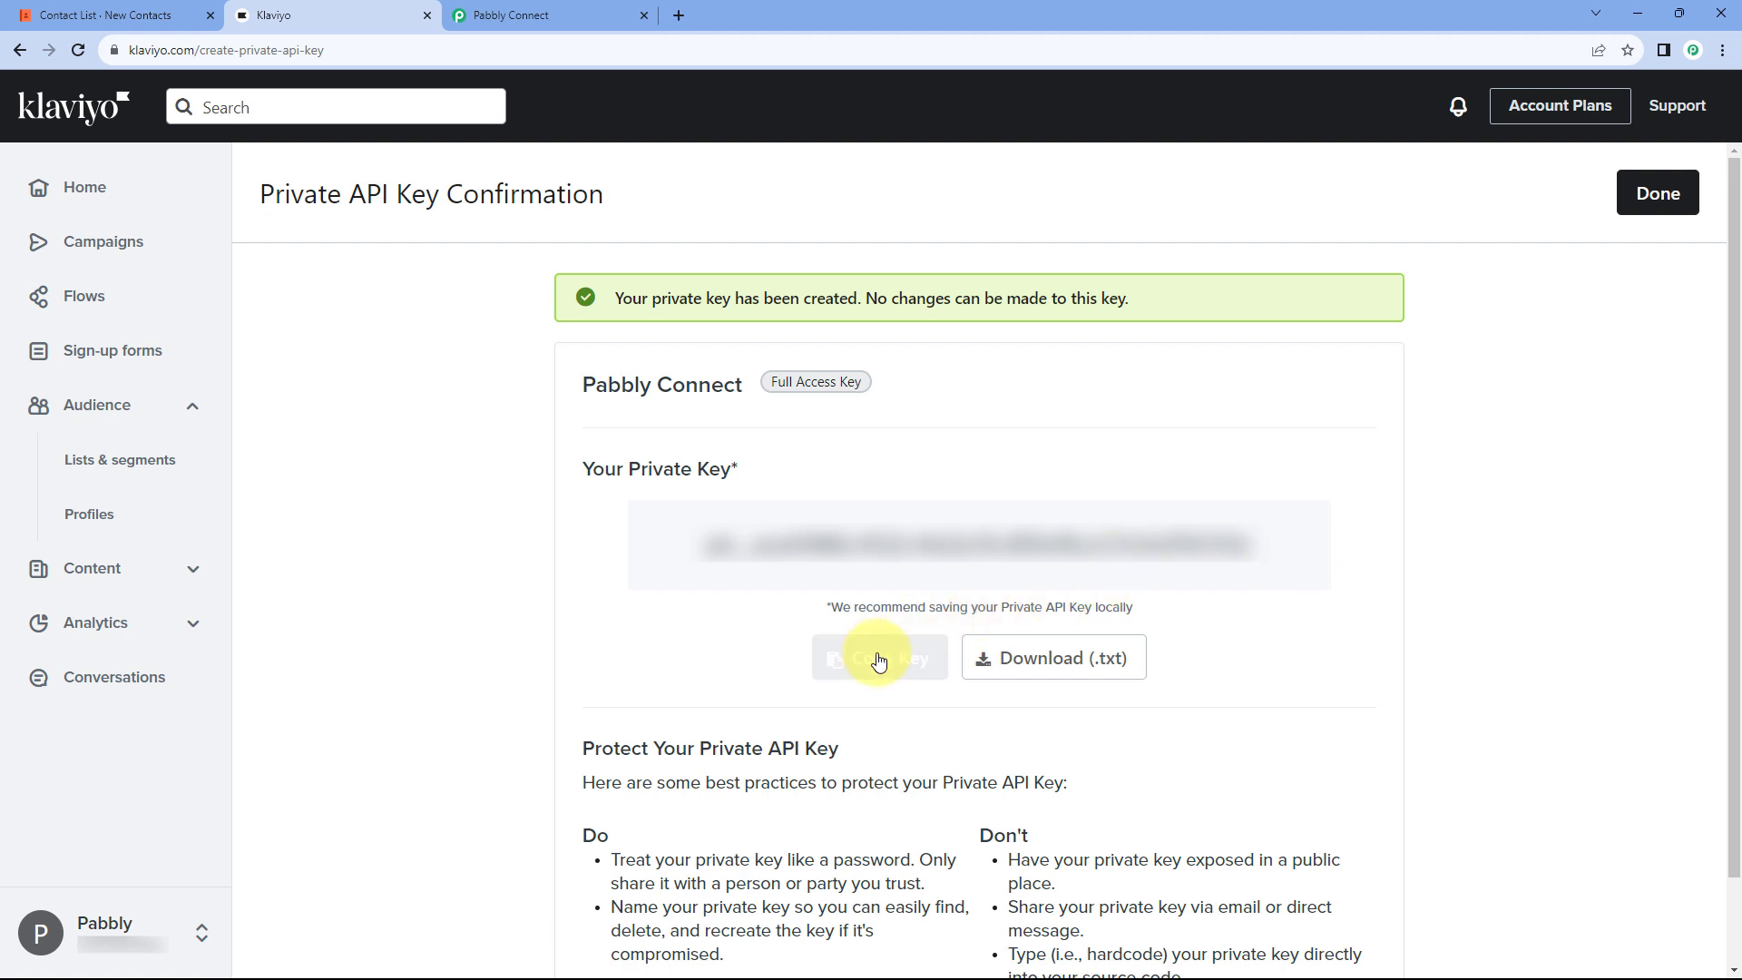
# Step: Paste the private key into Pabbly's Private API Key field and save the Klaviyo connection
pyautogui.click(525, 14)
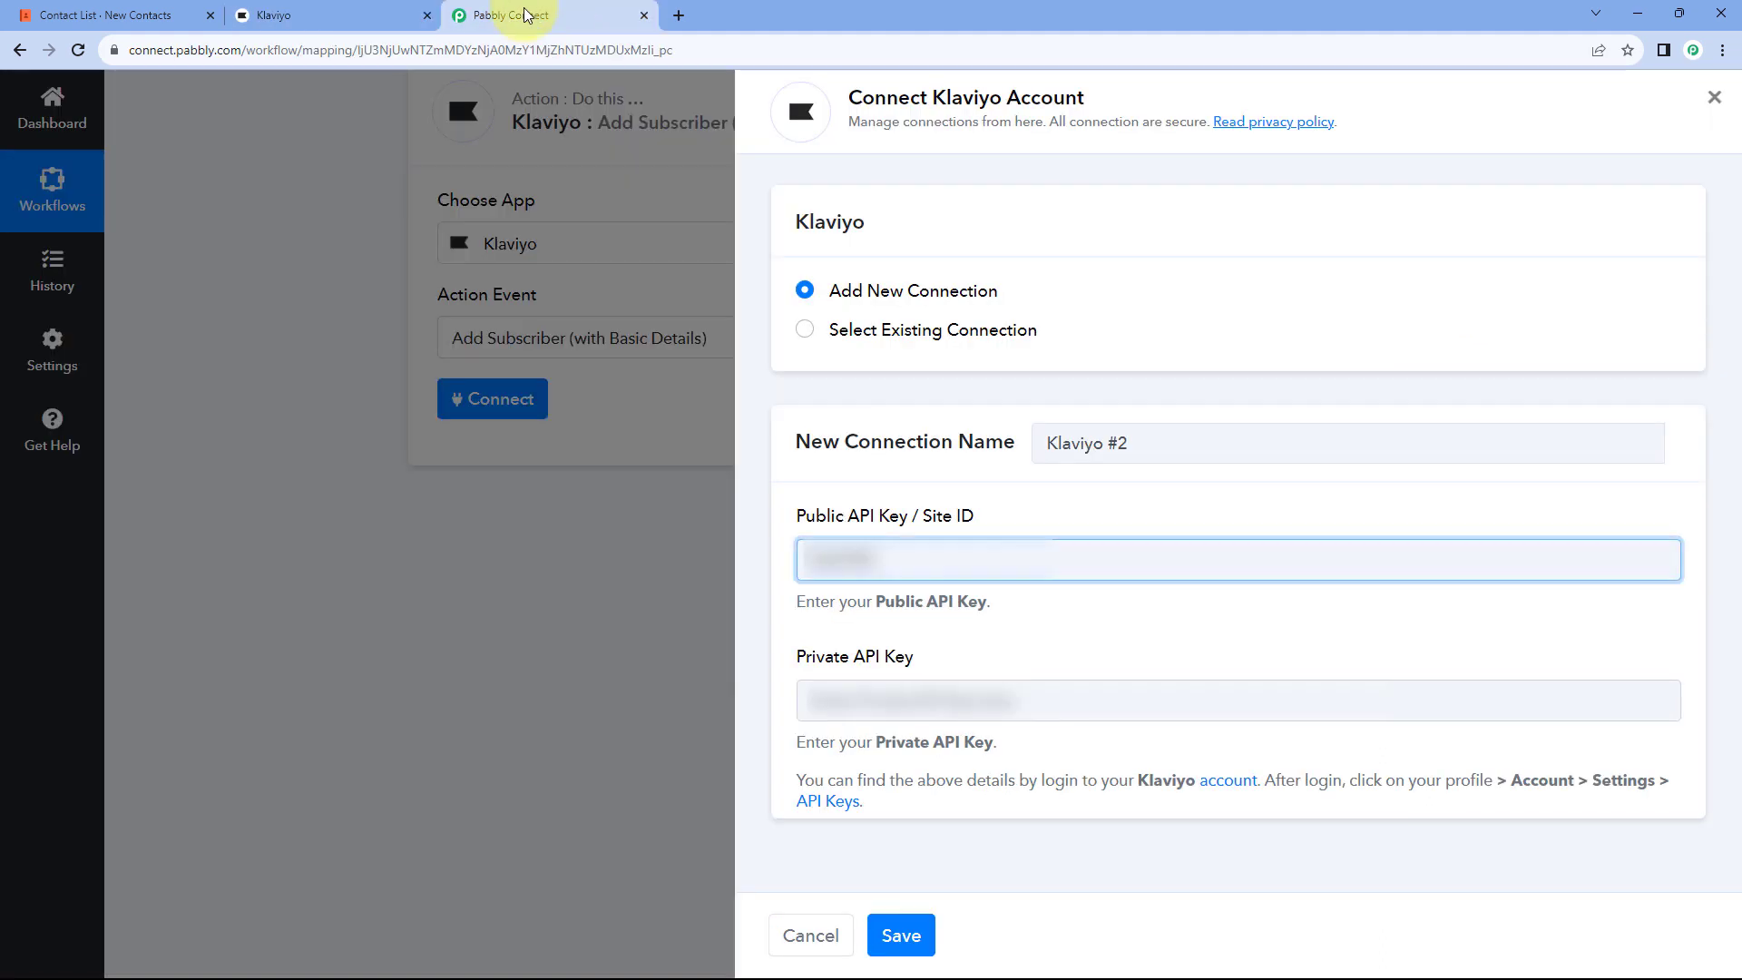
pyautogui.rightClick(844, 700)
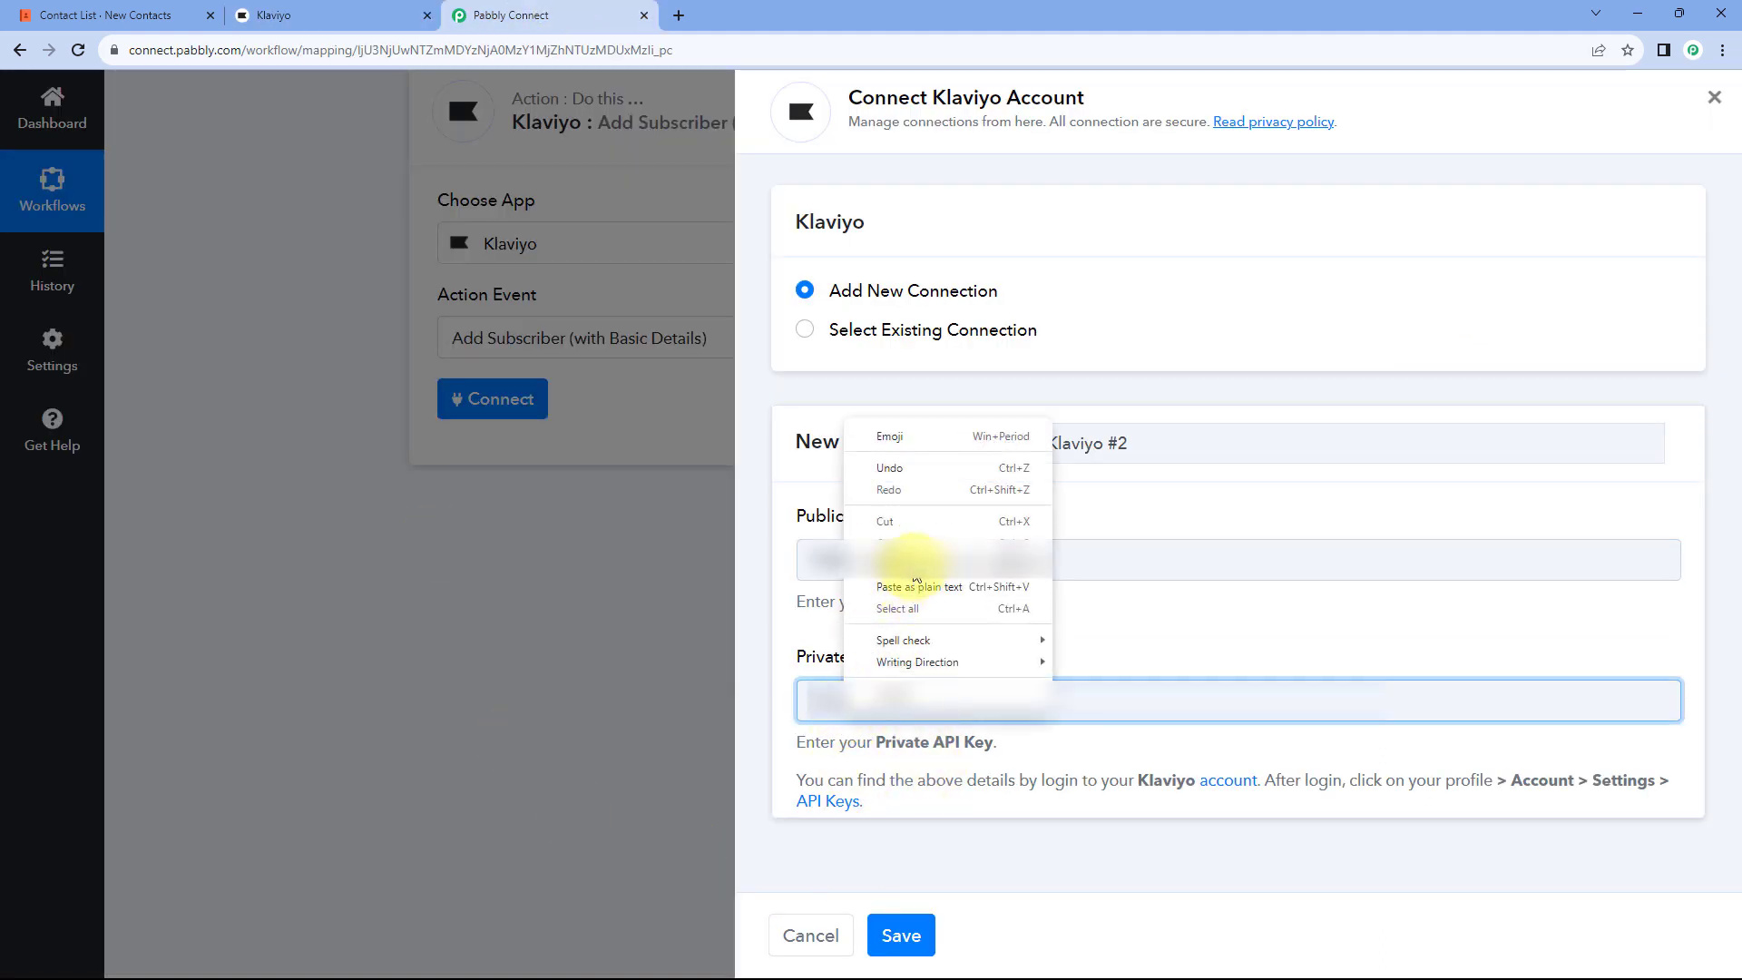
pyautogui.click(916, 572)
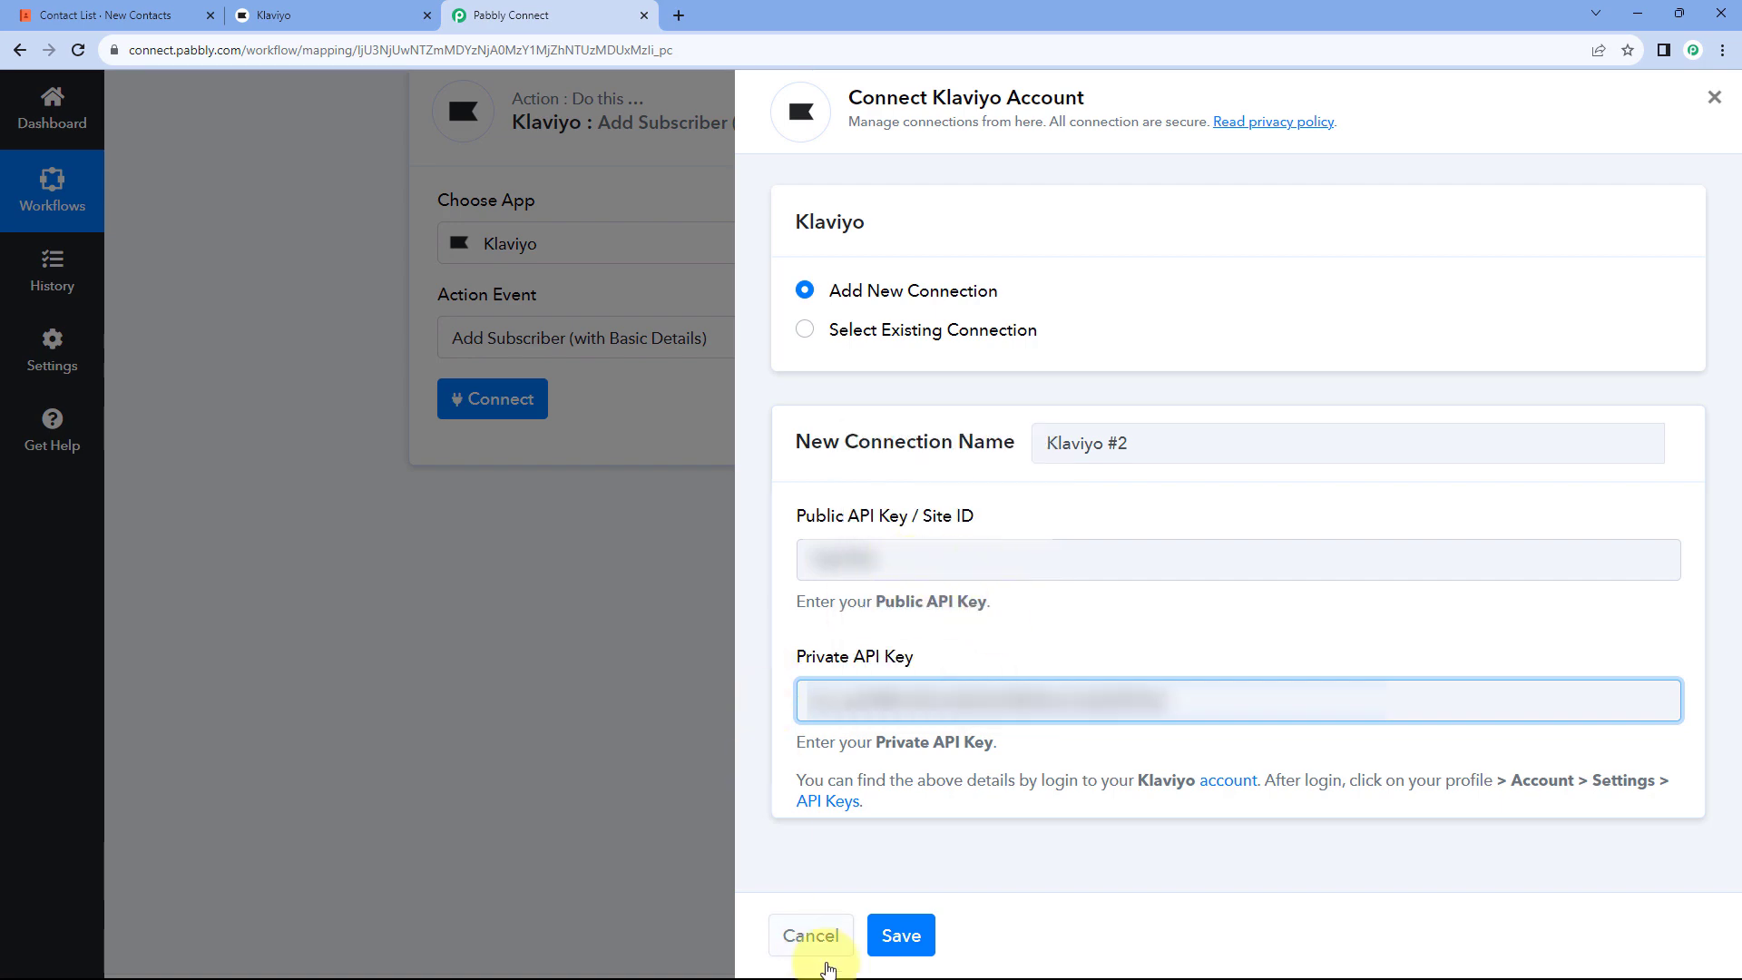
pyautogui.click(907, 938)
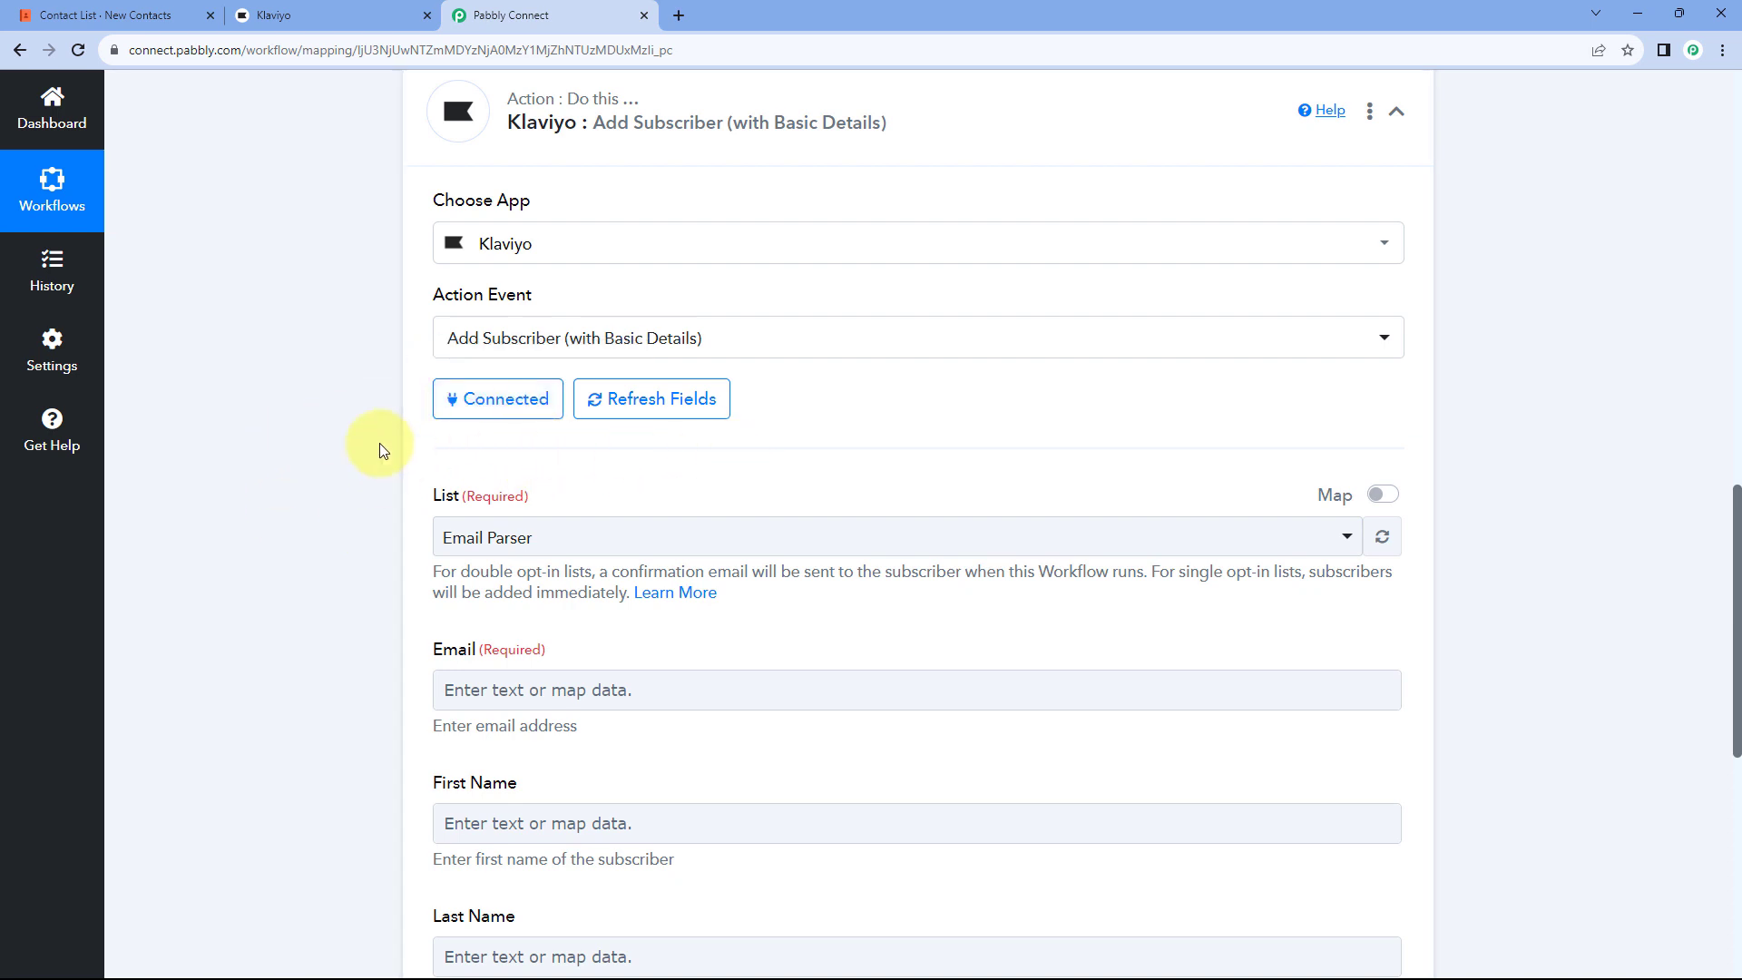
# Step: Select 'New Contacts from Coda' as the Klaviyo subscriber list
pyautogui.scroll(-3, 379, 442)
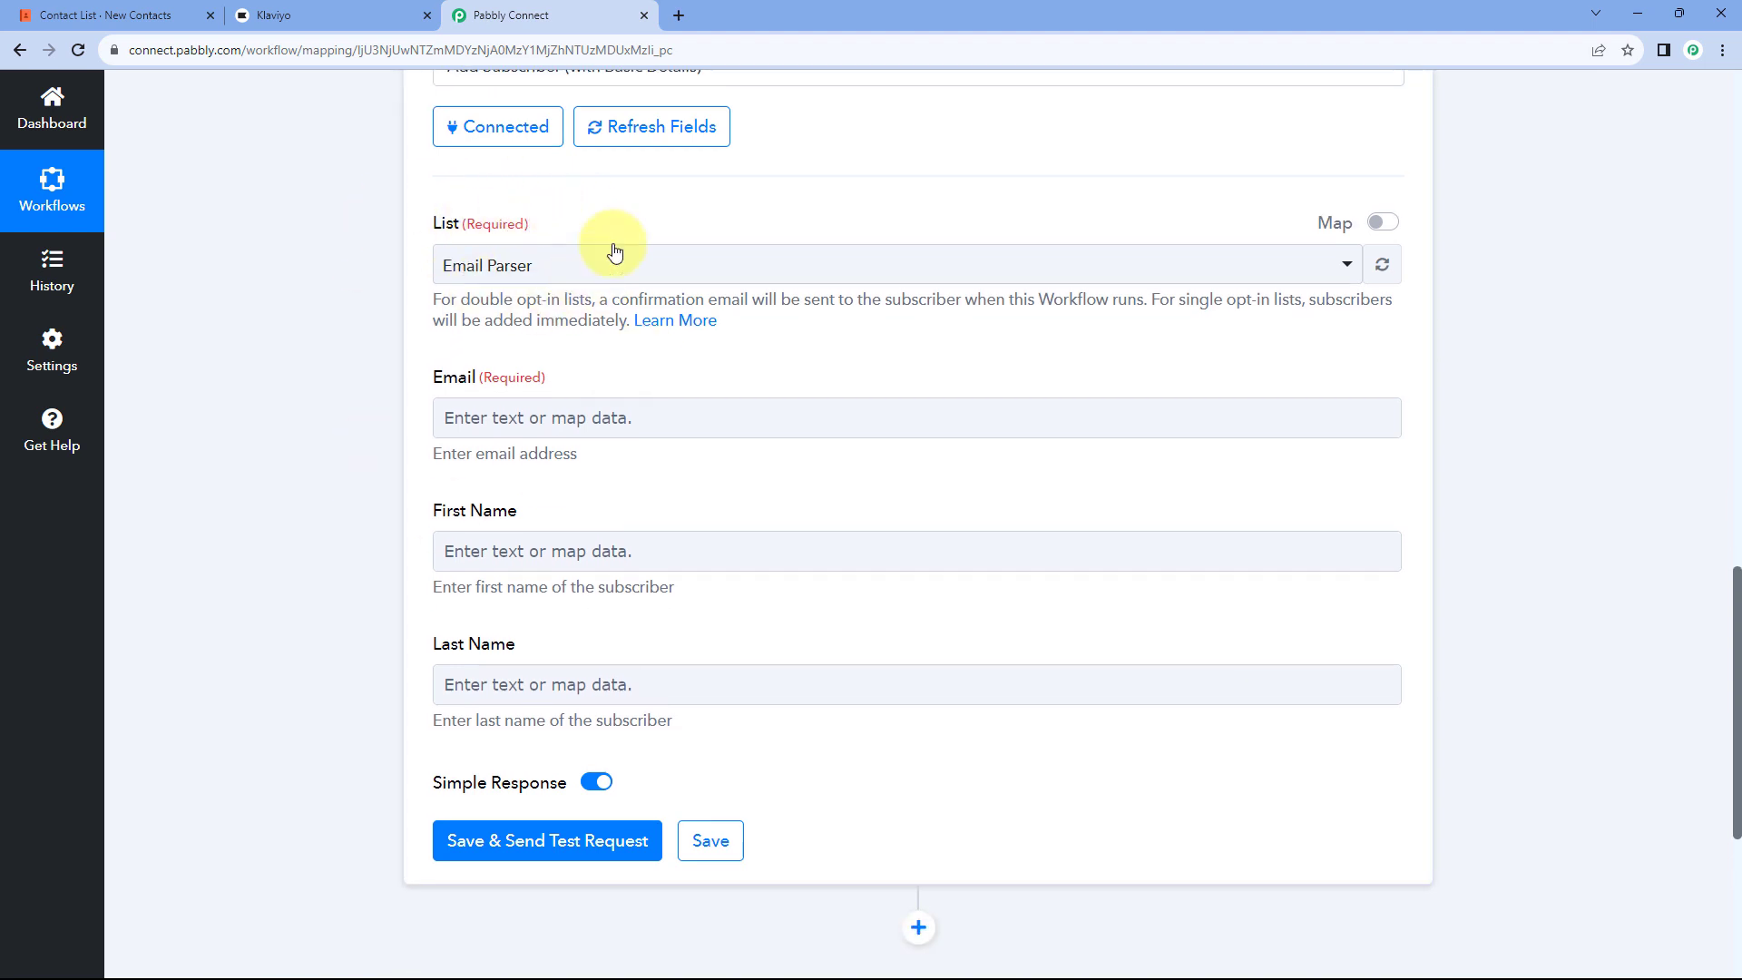
pyautogui.click(642, 264)
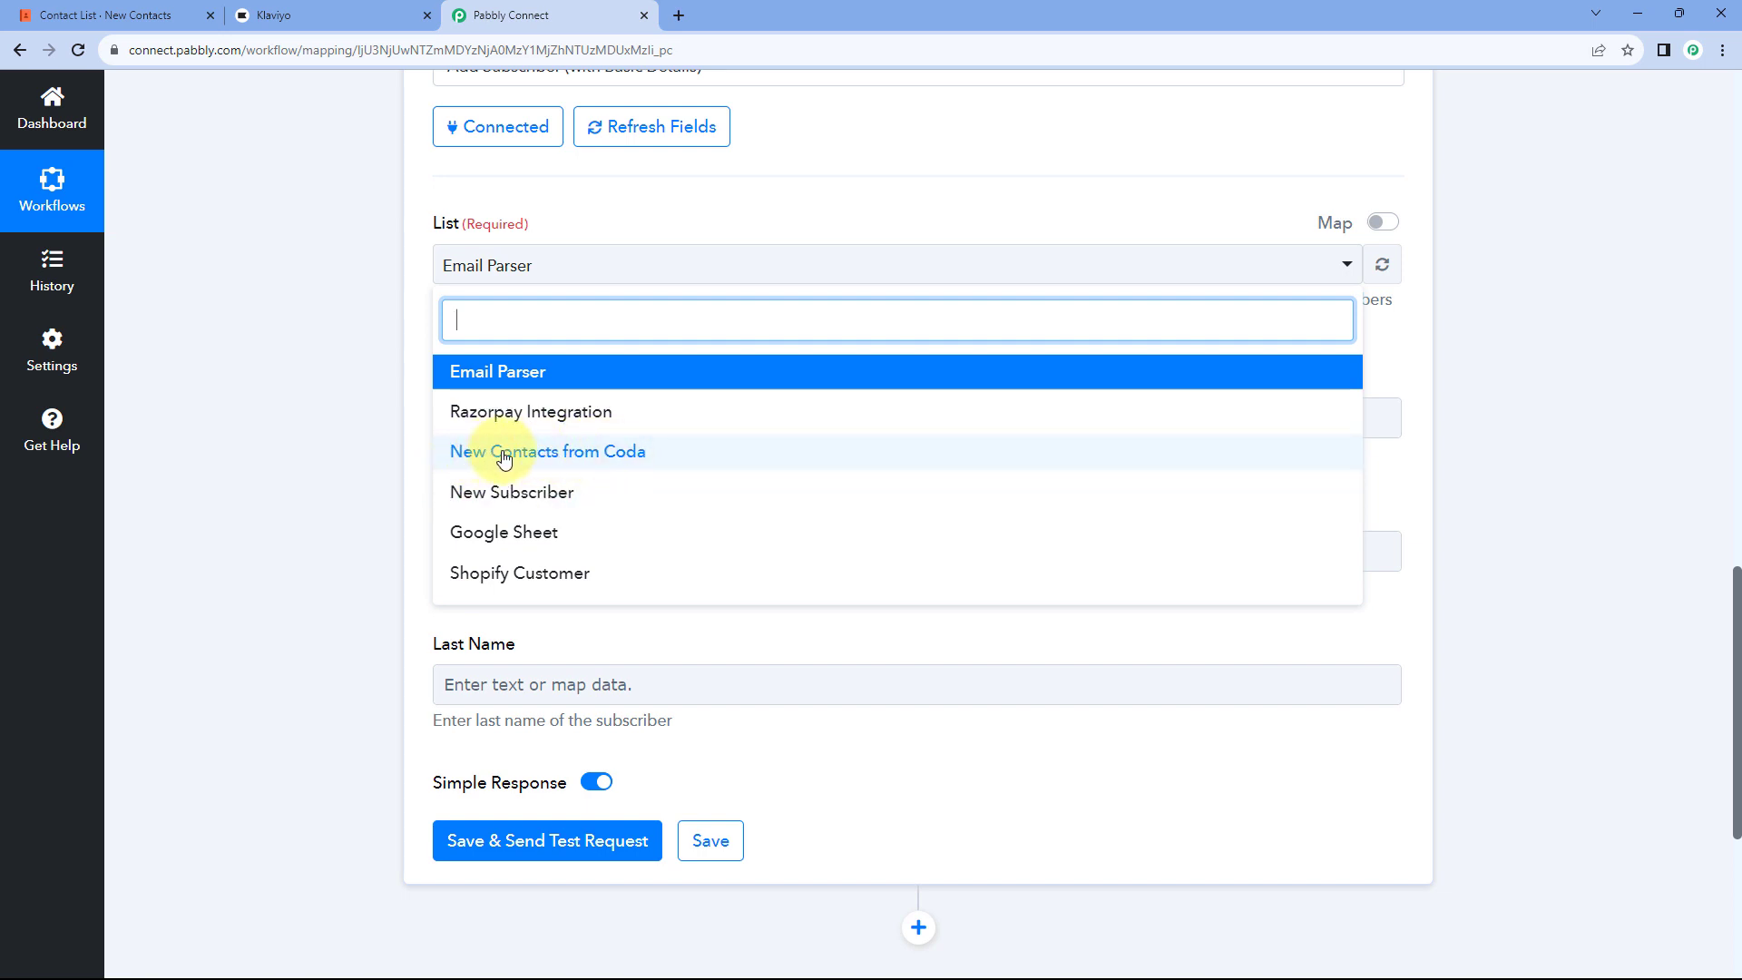
pyautogui.click(152, 11)
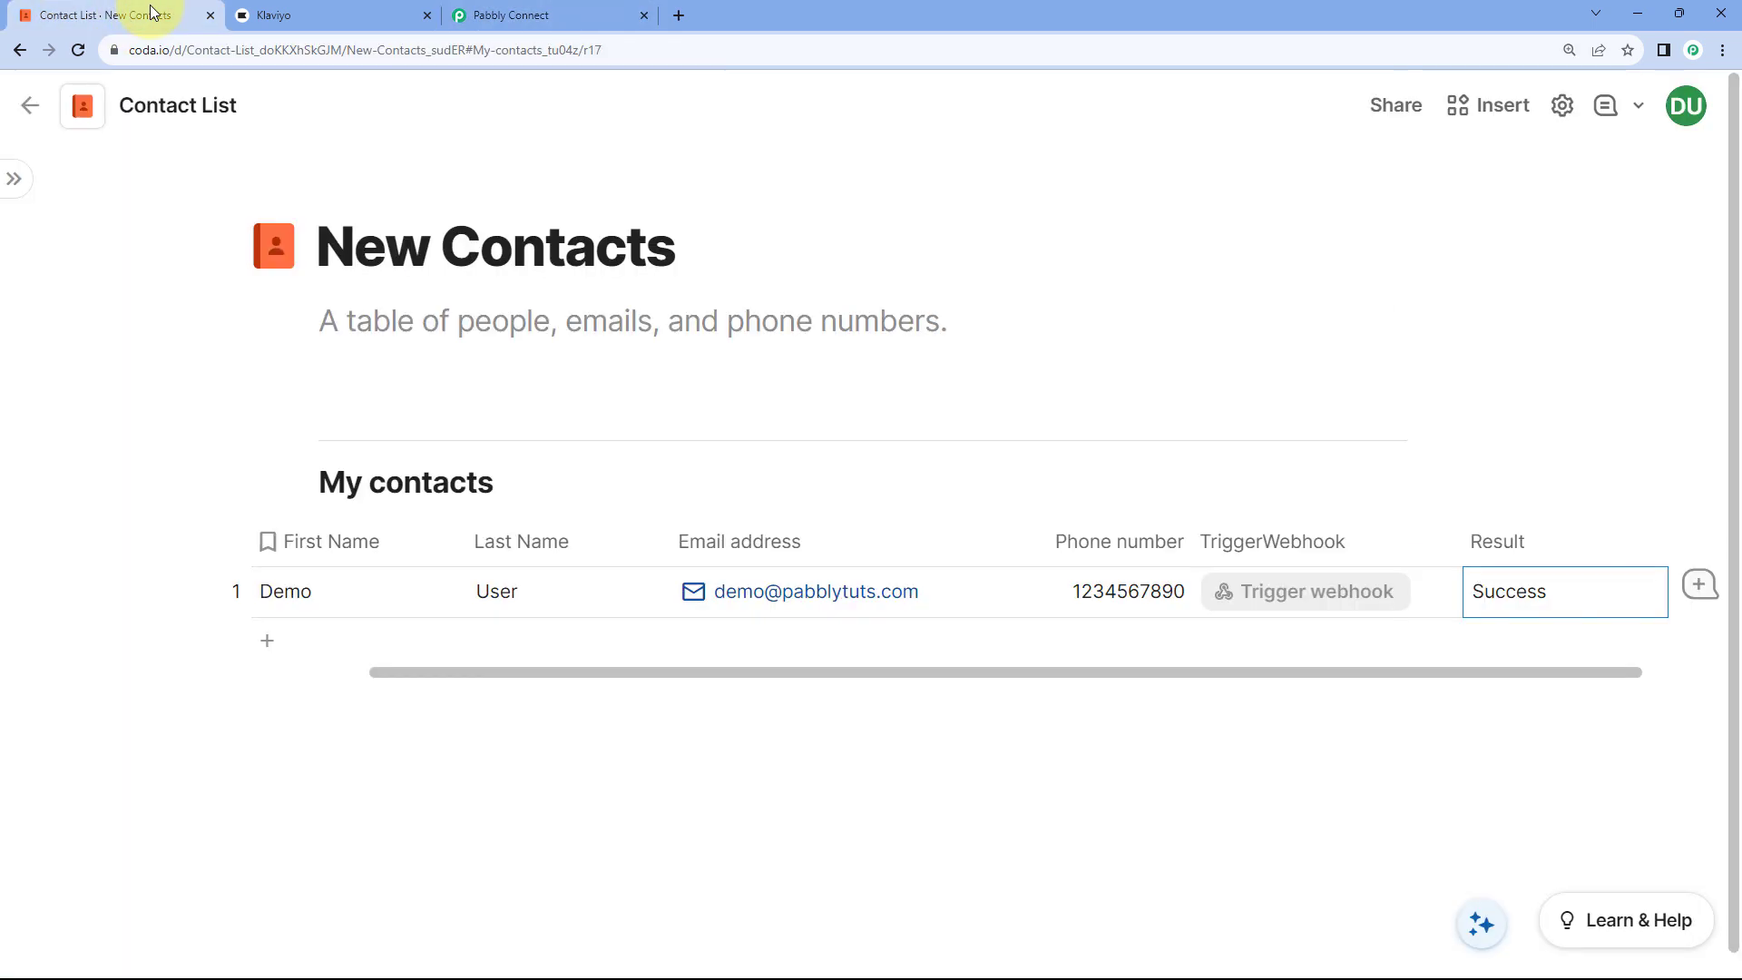
pyautogui.click(586, 9)
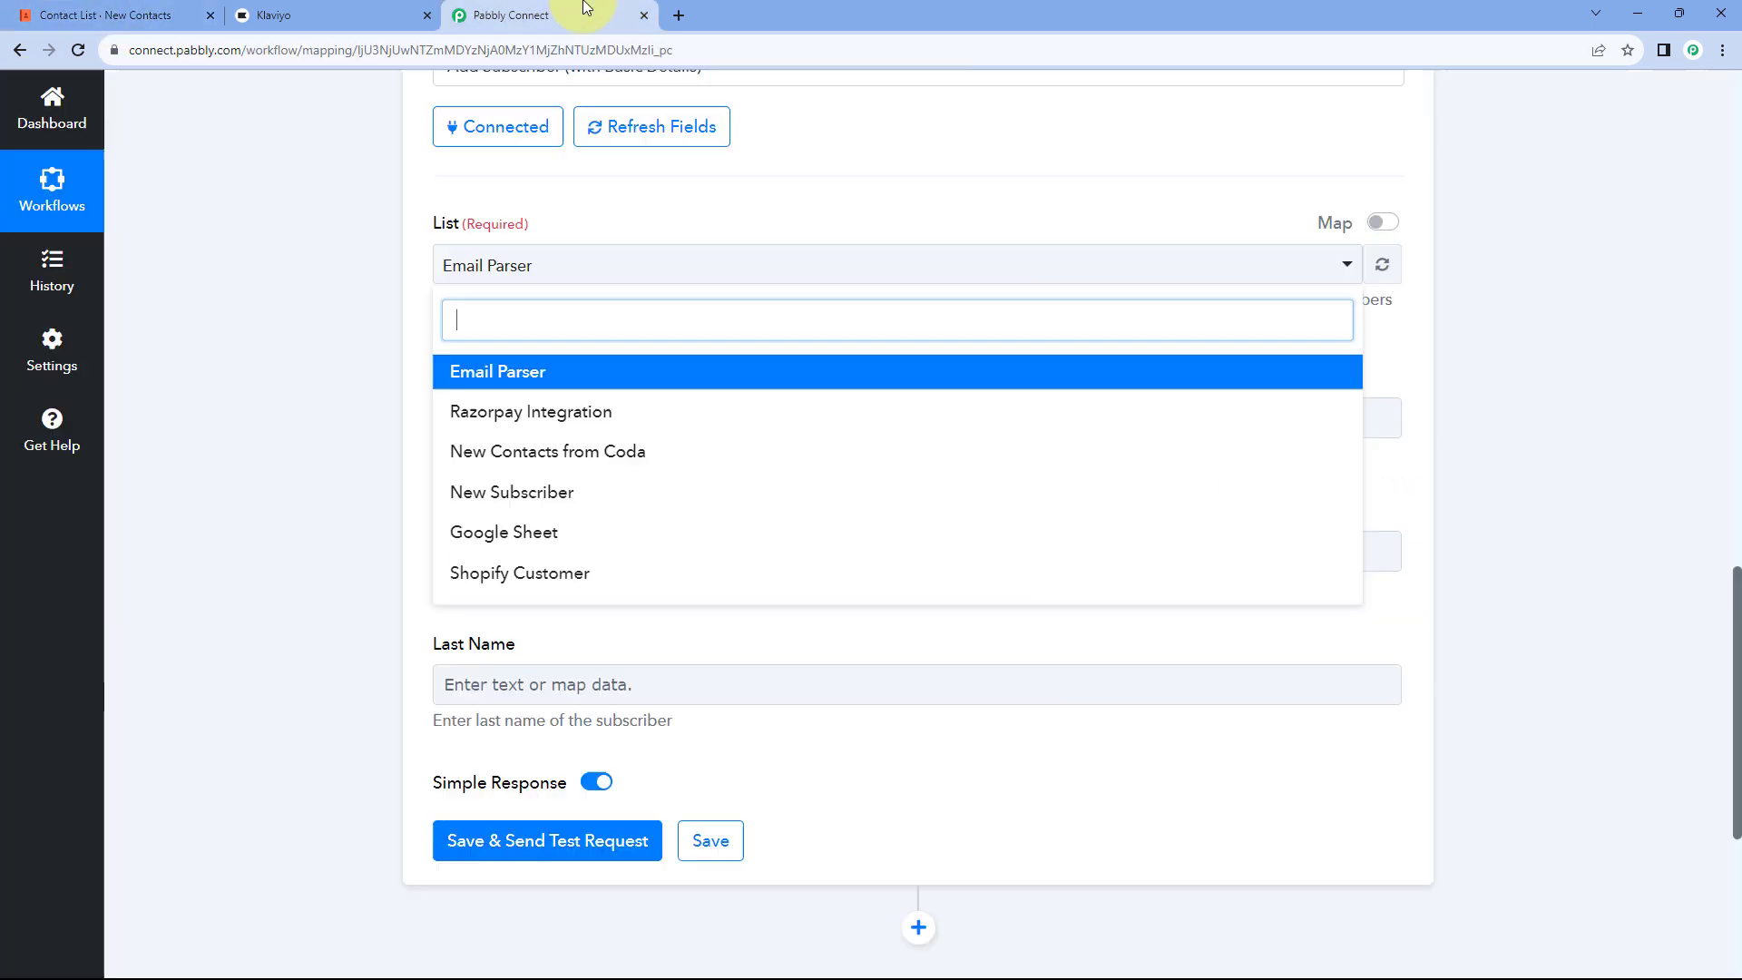
pyautogui.click(597, 452)
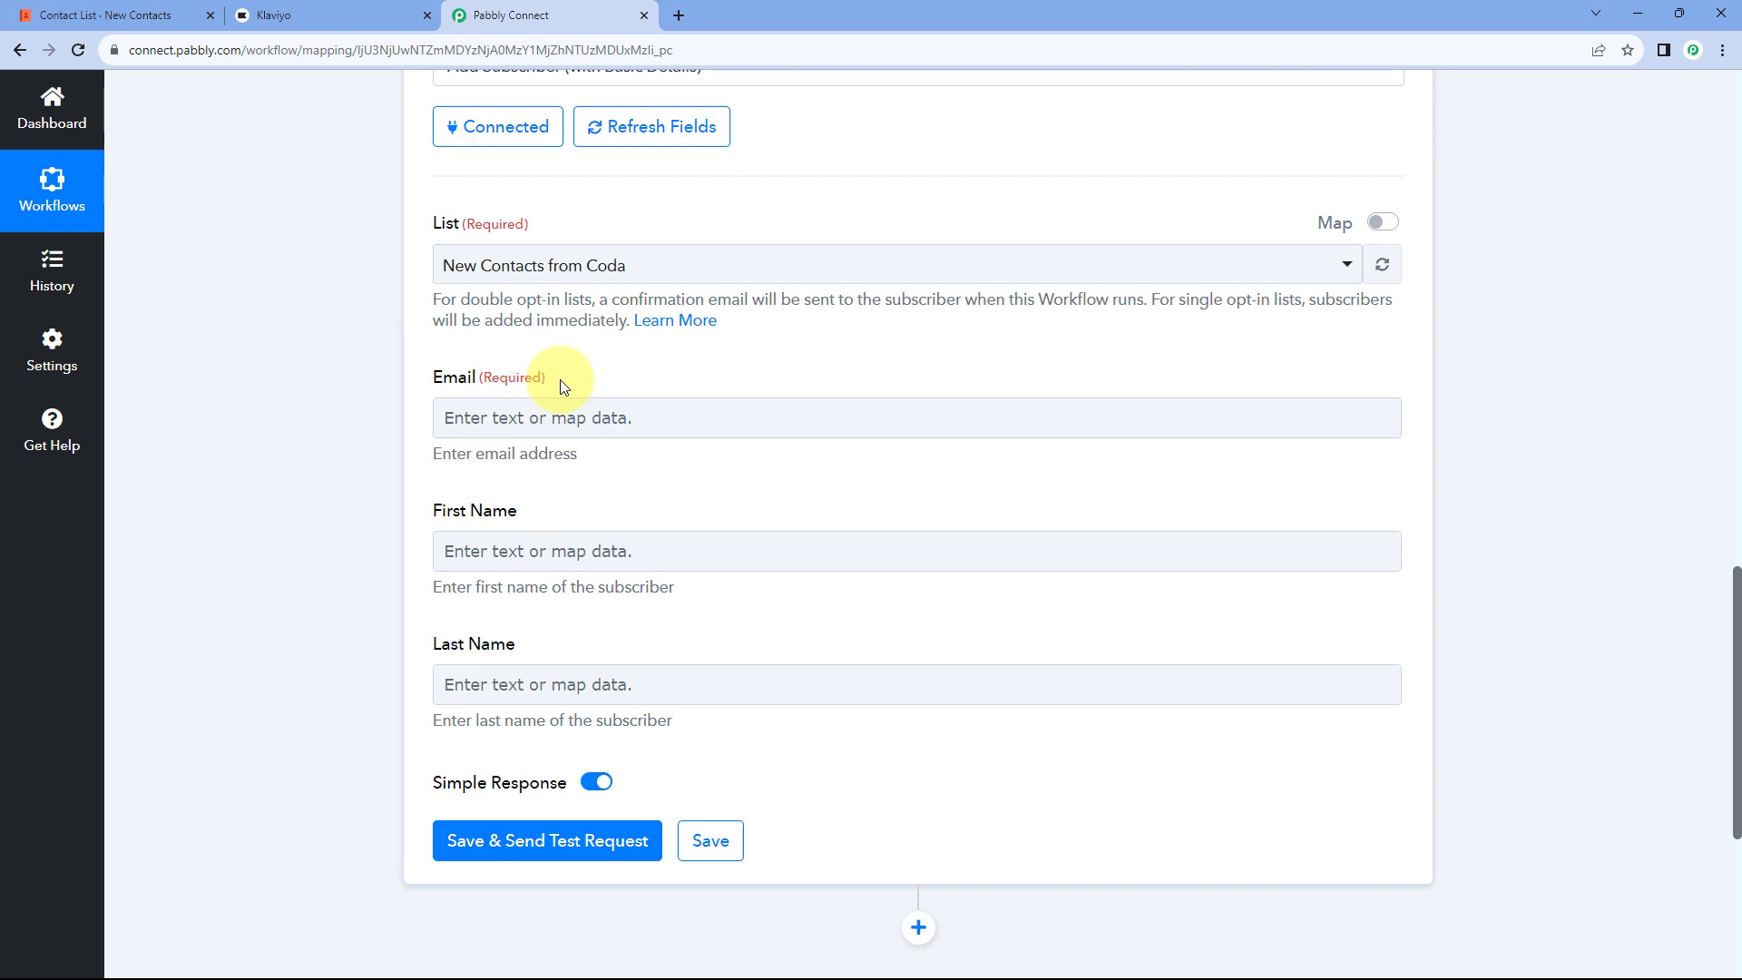
pyautogui.scroll(12, 949, 365)
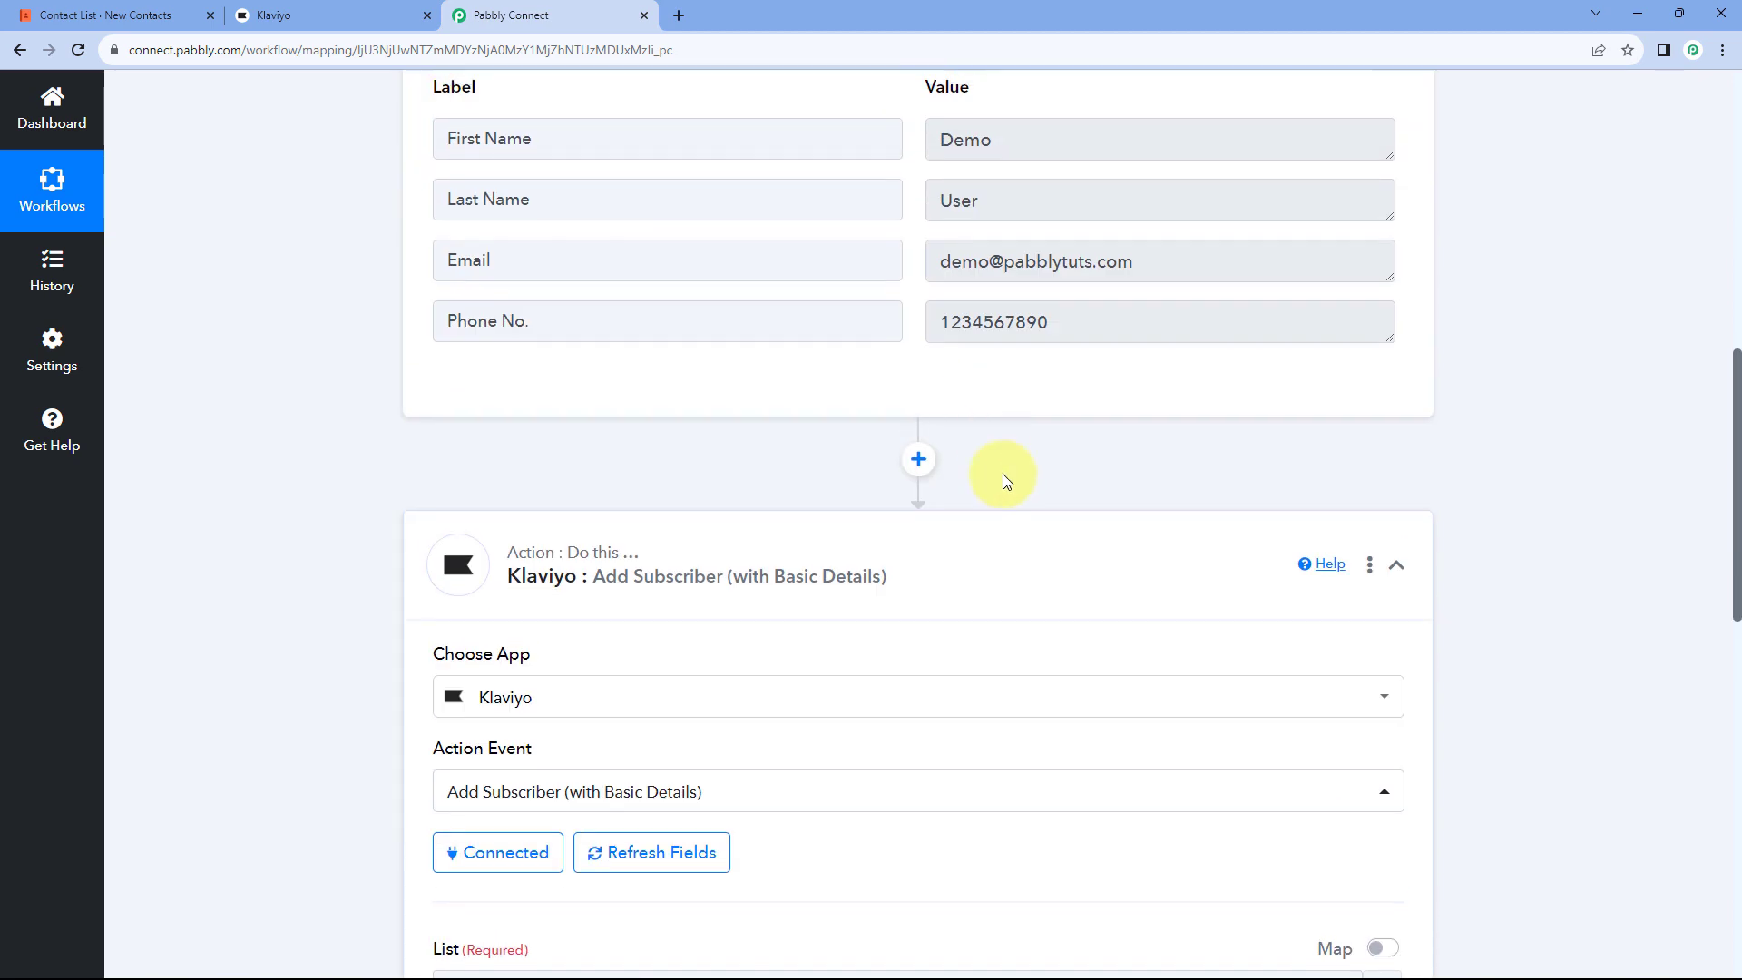
# Step: Inspect the captured email value and compare it against the Coda contact table
pyautogui.moveTo(1159, 626); pyautogui.dragTo(913, 627)
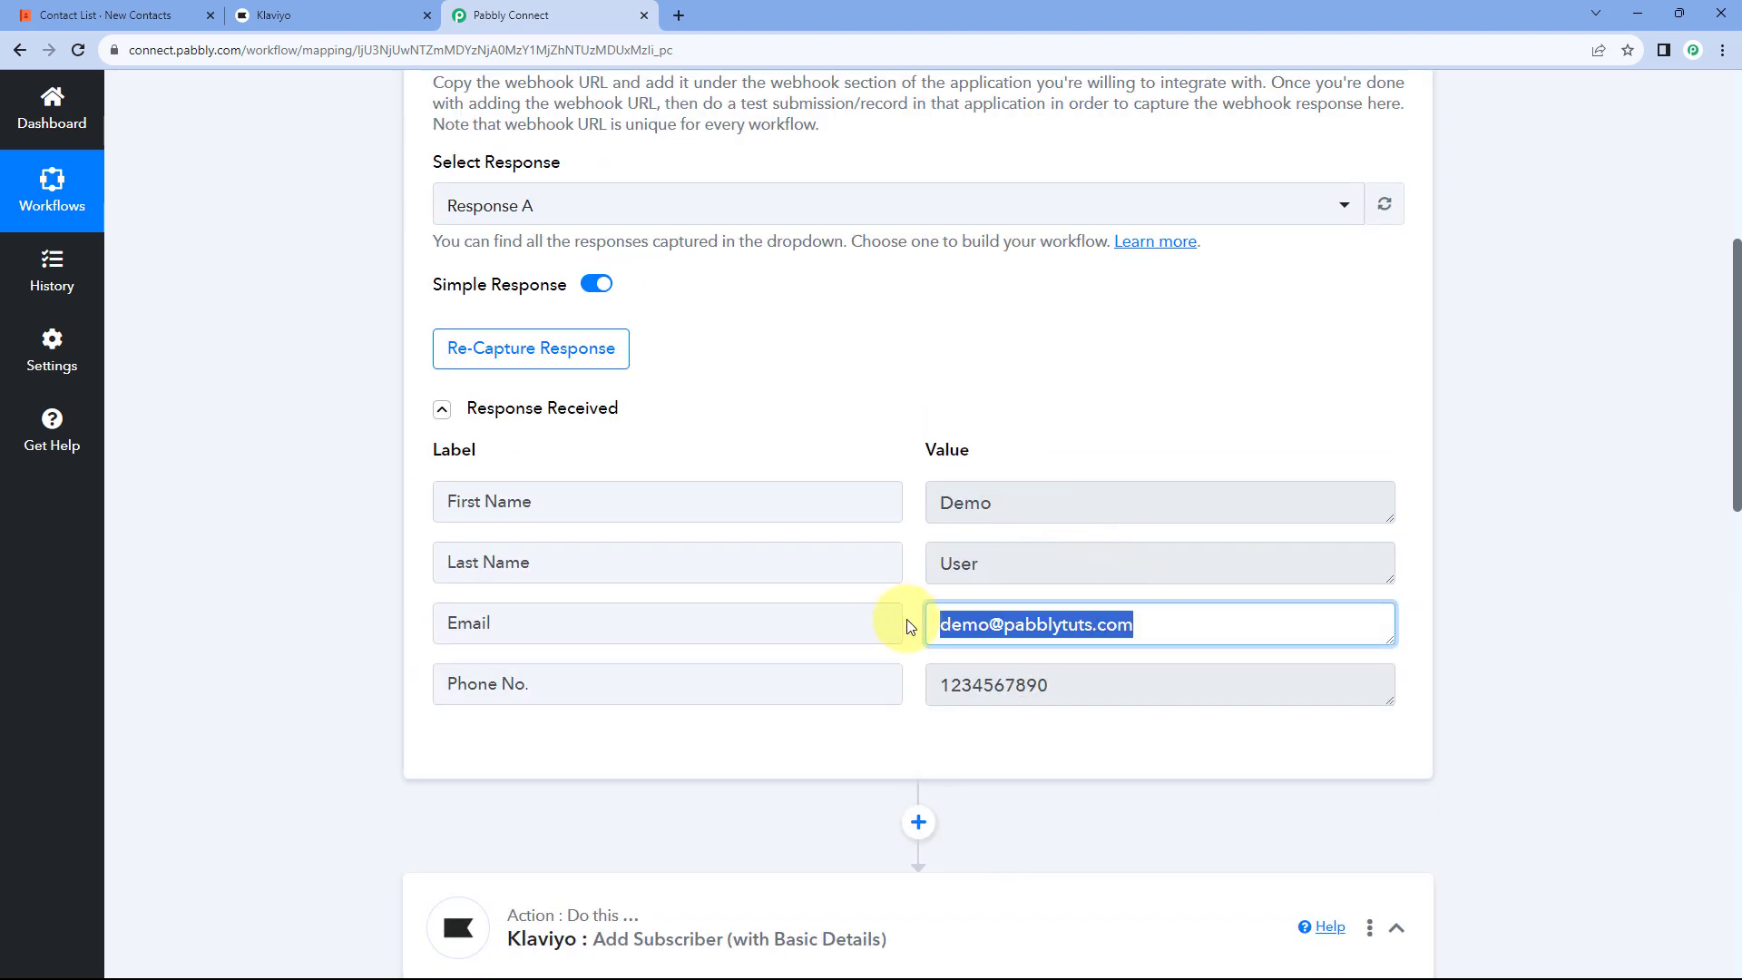
pyautogui.click(907, 619)
pyautogui.click(99, 15)
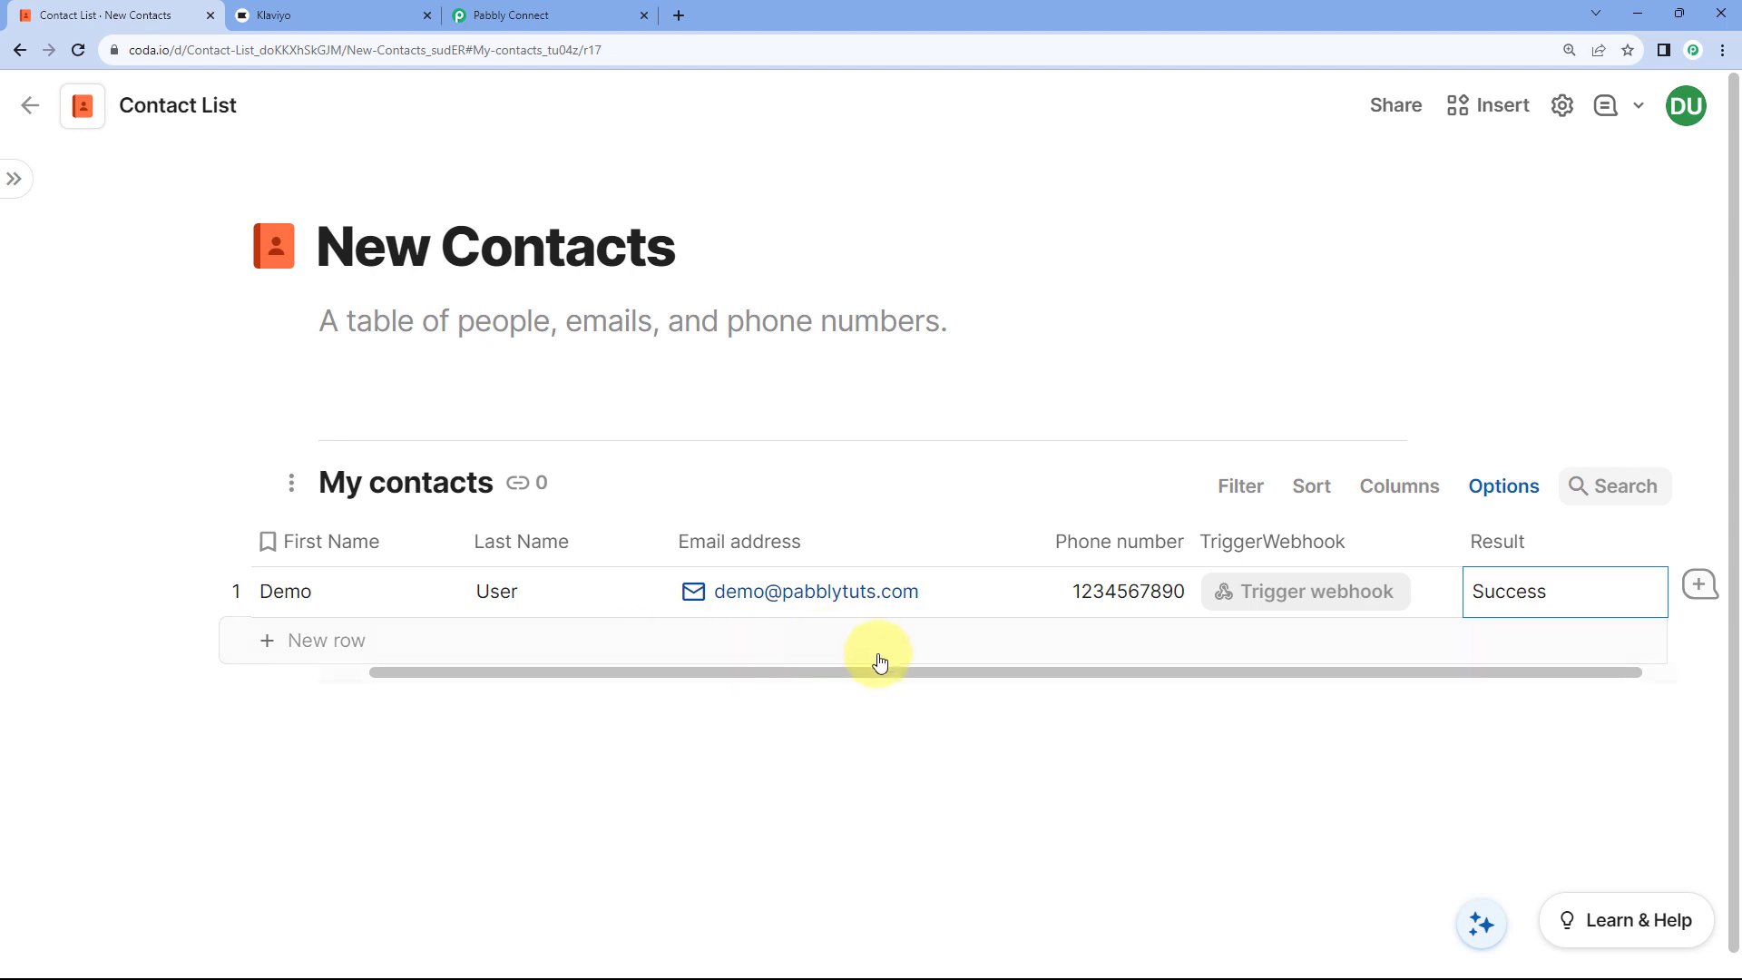
pyautogui.click(540, 9)
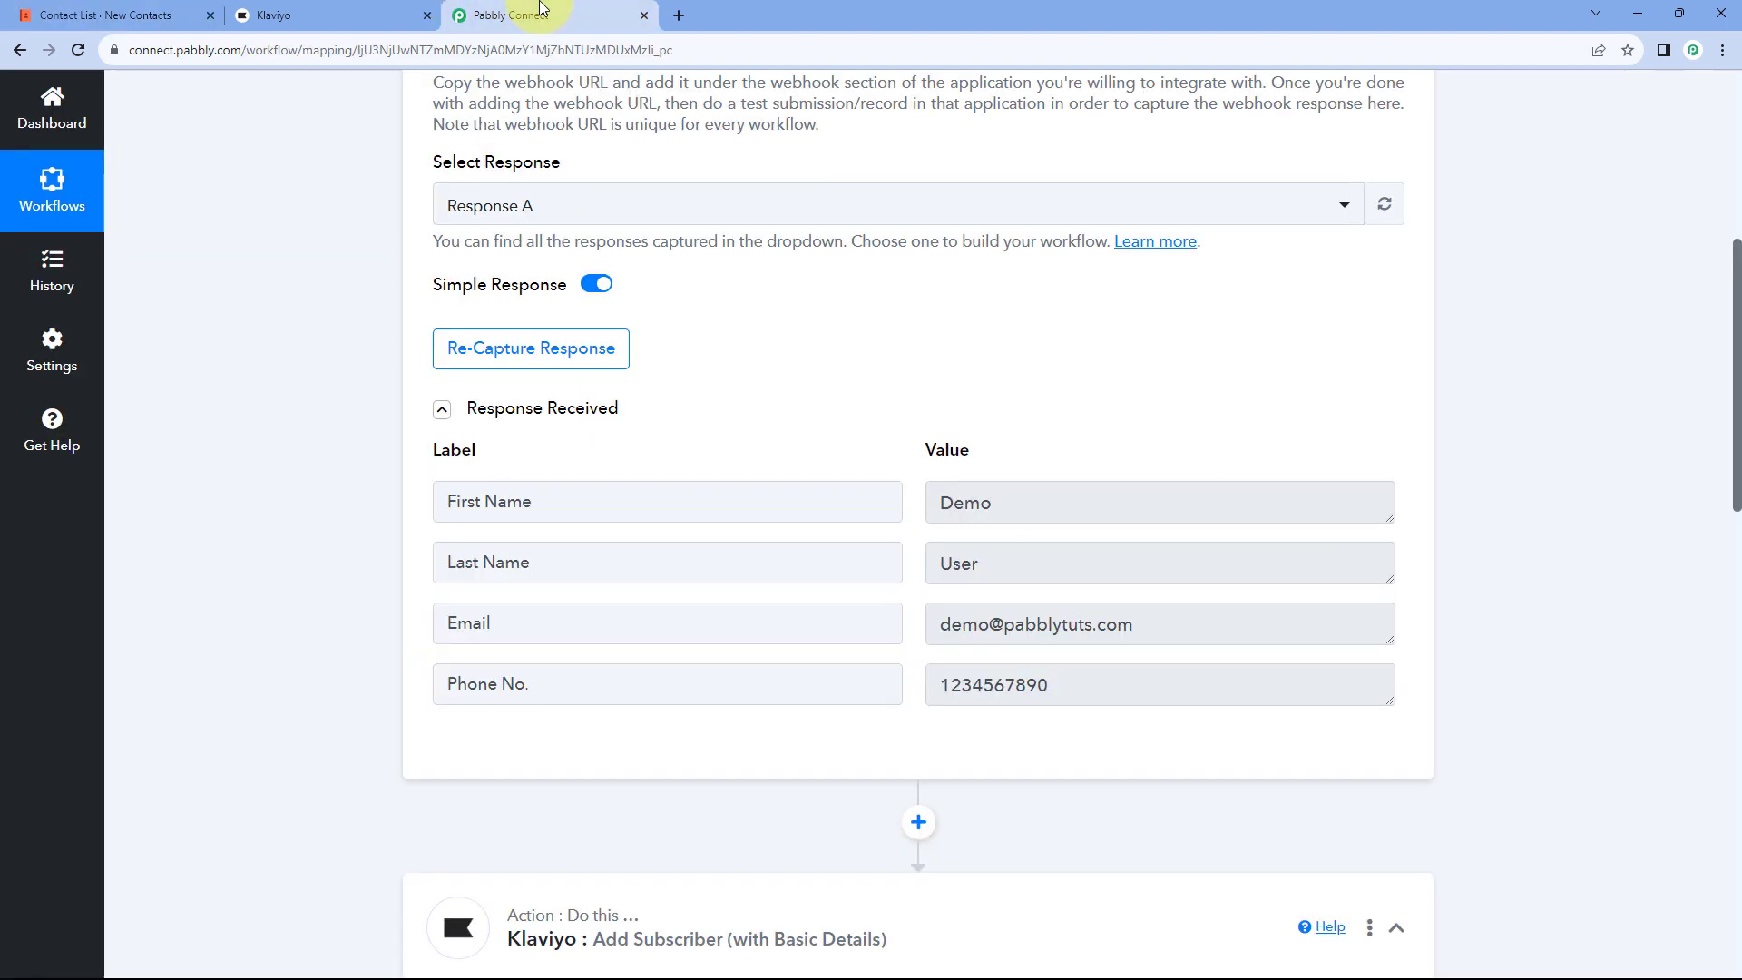
pyautogui.scroll(-2, 875, 451)
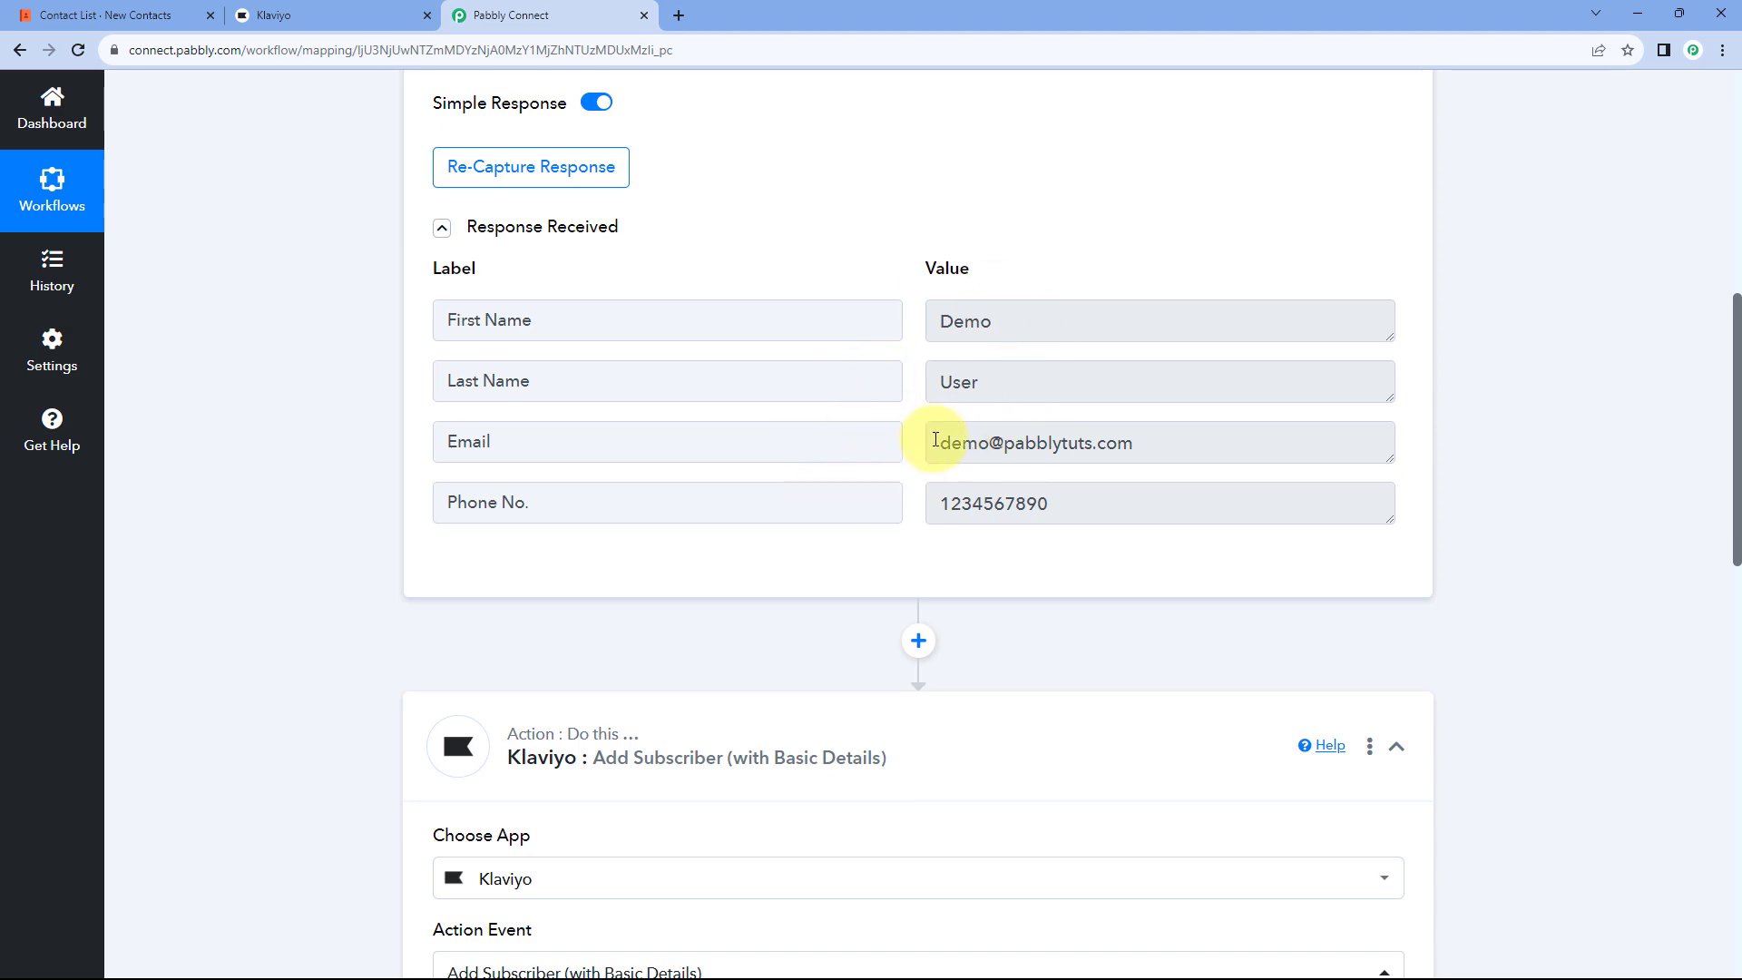
pyautogui.moveTo(935, 439); pyautogui.dragTo(1170, 439)
pyautogui.click(898, 443)
pyautogui.scroll(-2, 368, 517)
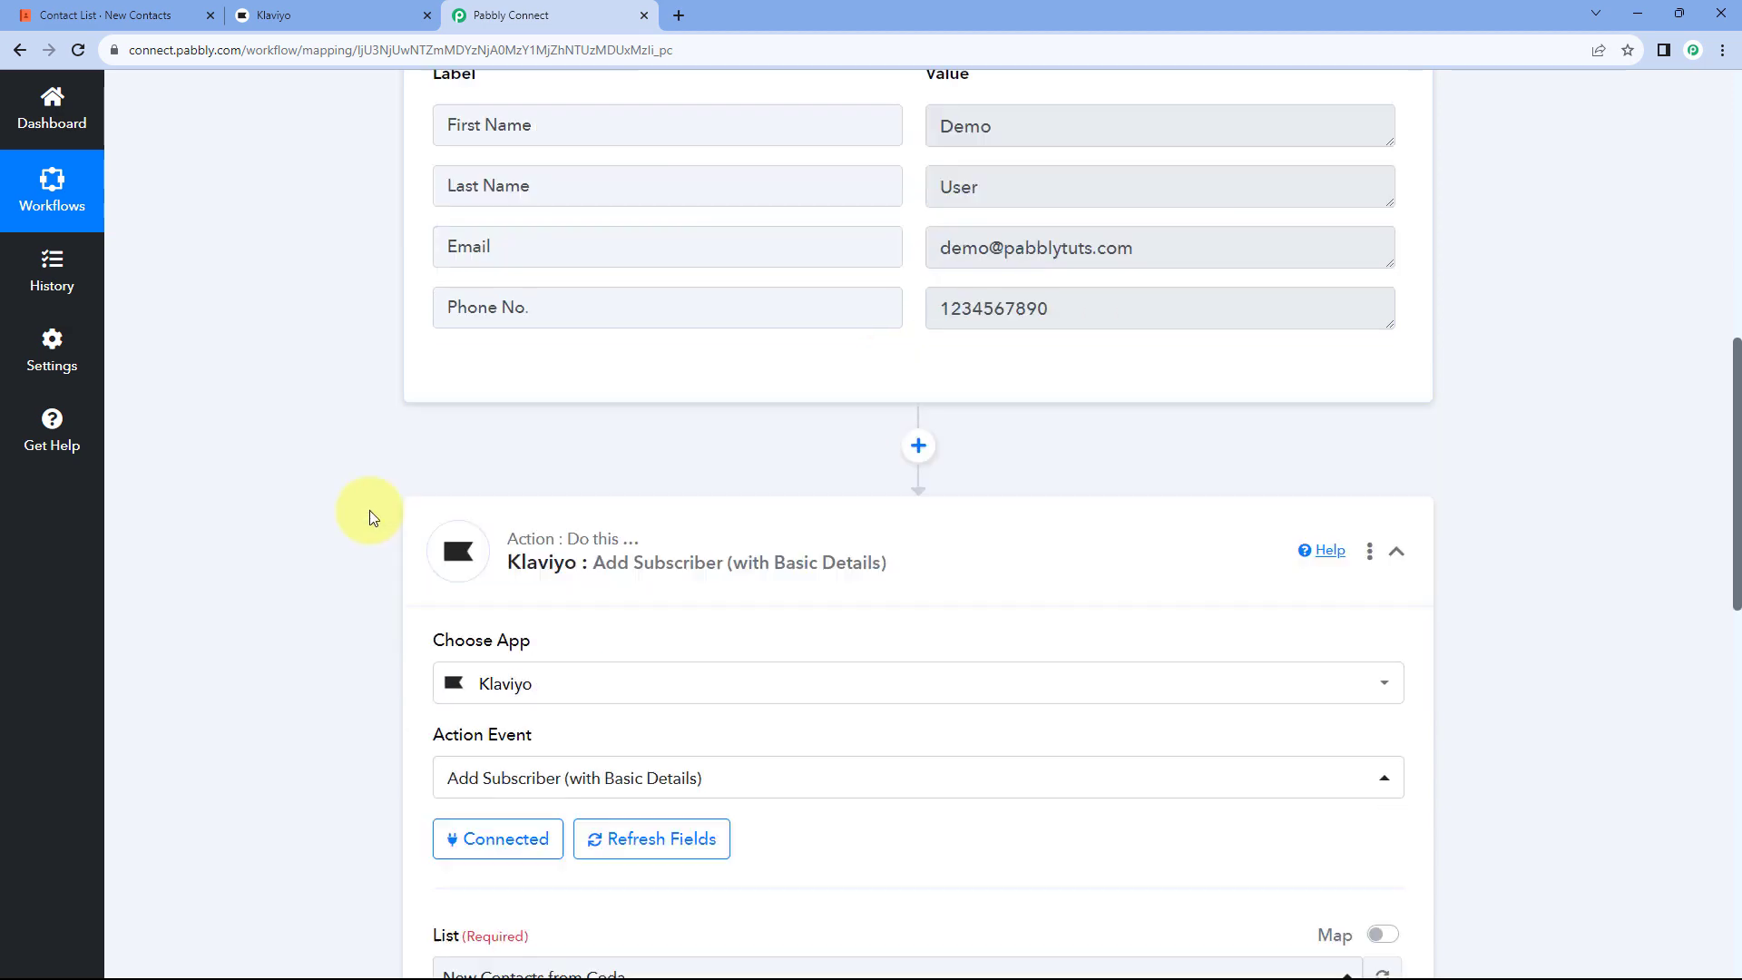
pyautogui.scroll(-7, 363, 508)
pyautogui.scroll(-1, 472, 472)
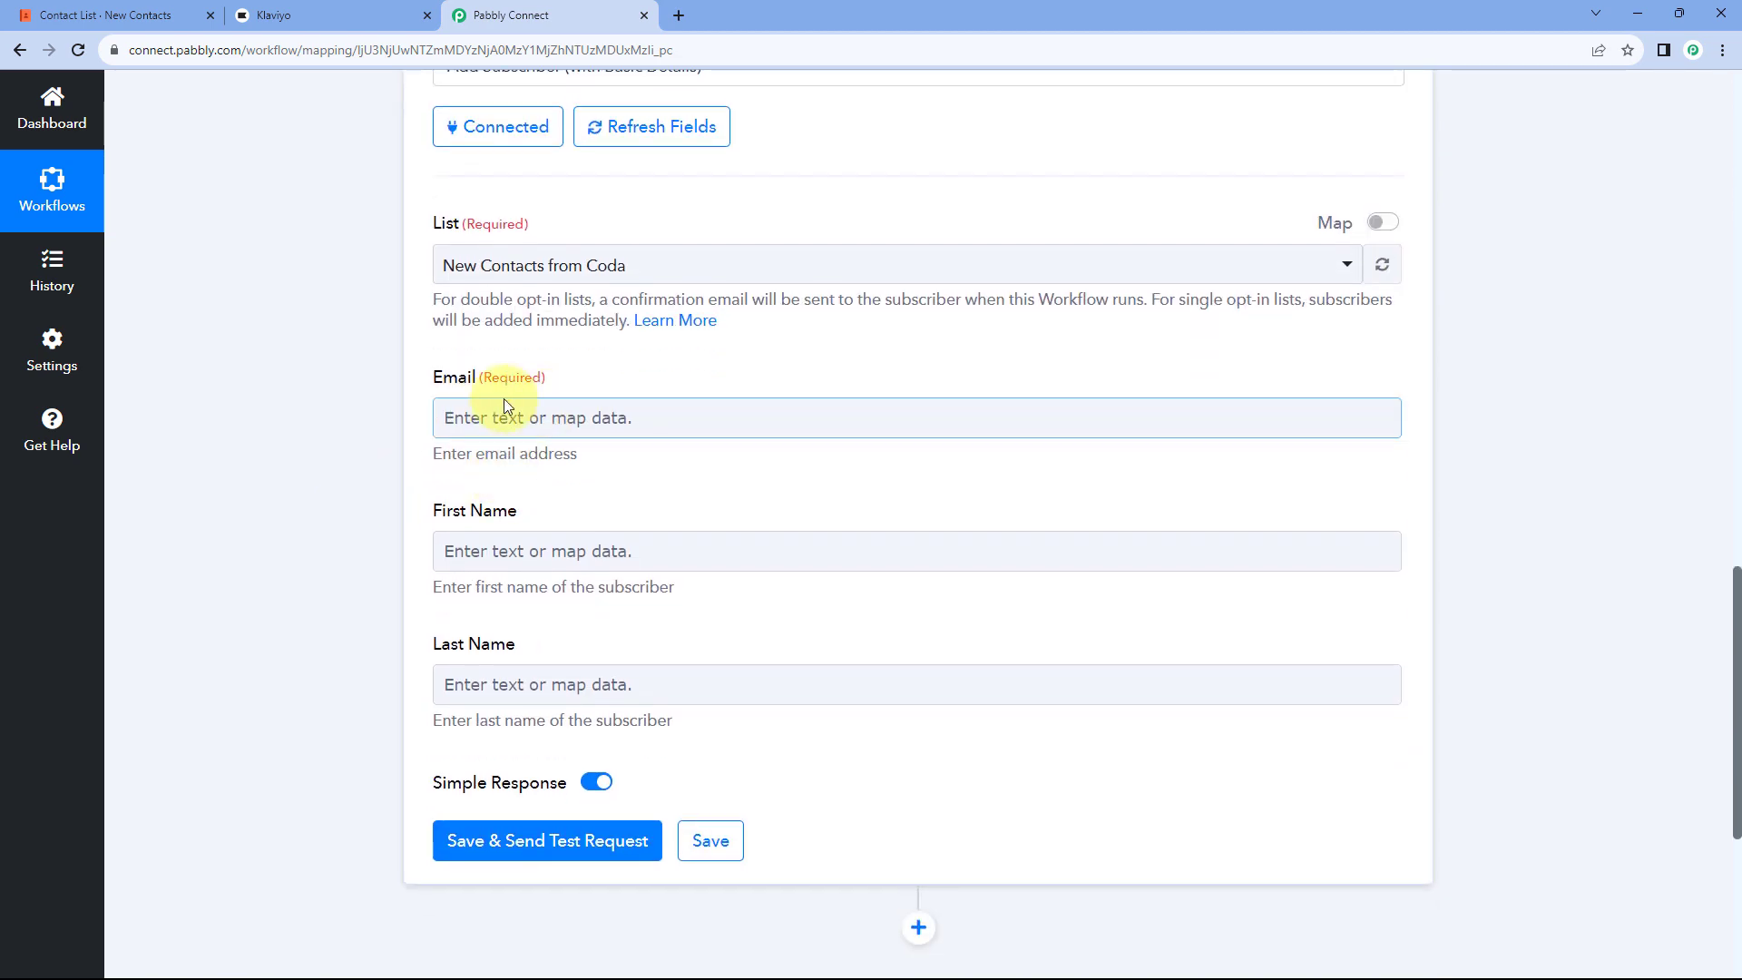
# Step: Map the webhook's Email value into the Klaviyo Email field
pyautogui.click(442, 417)
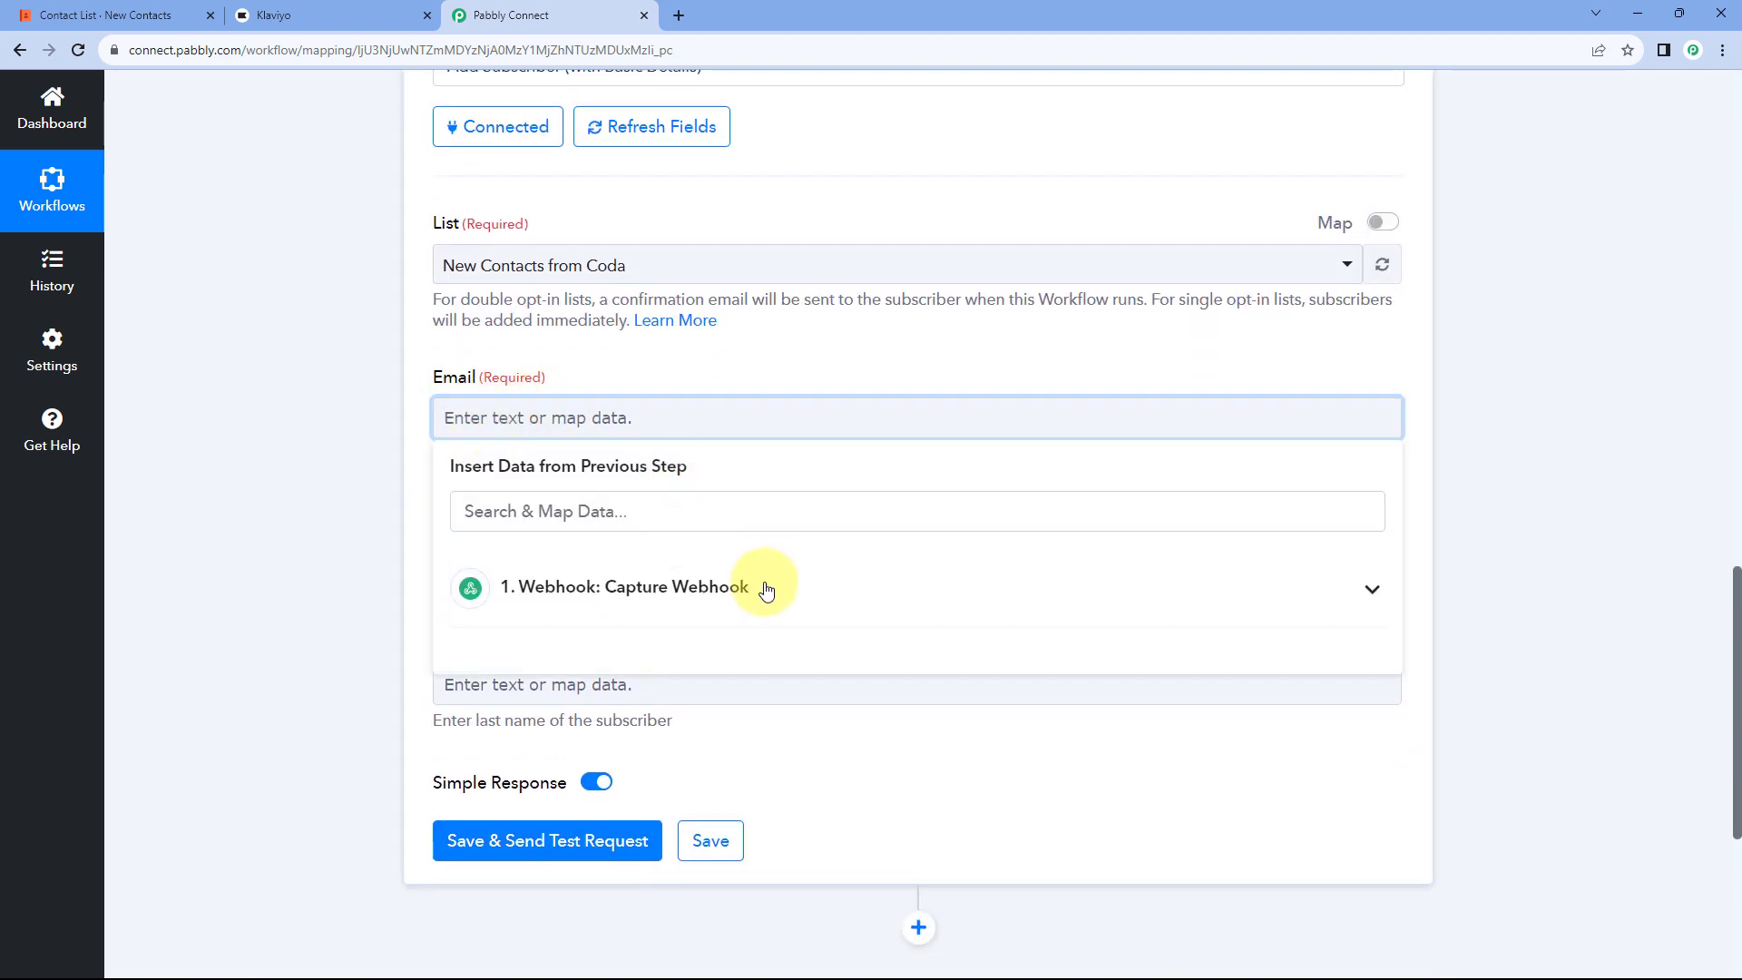
pyautogui.click(760, 587)
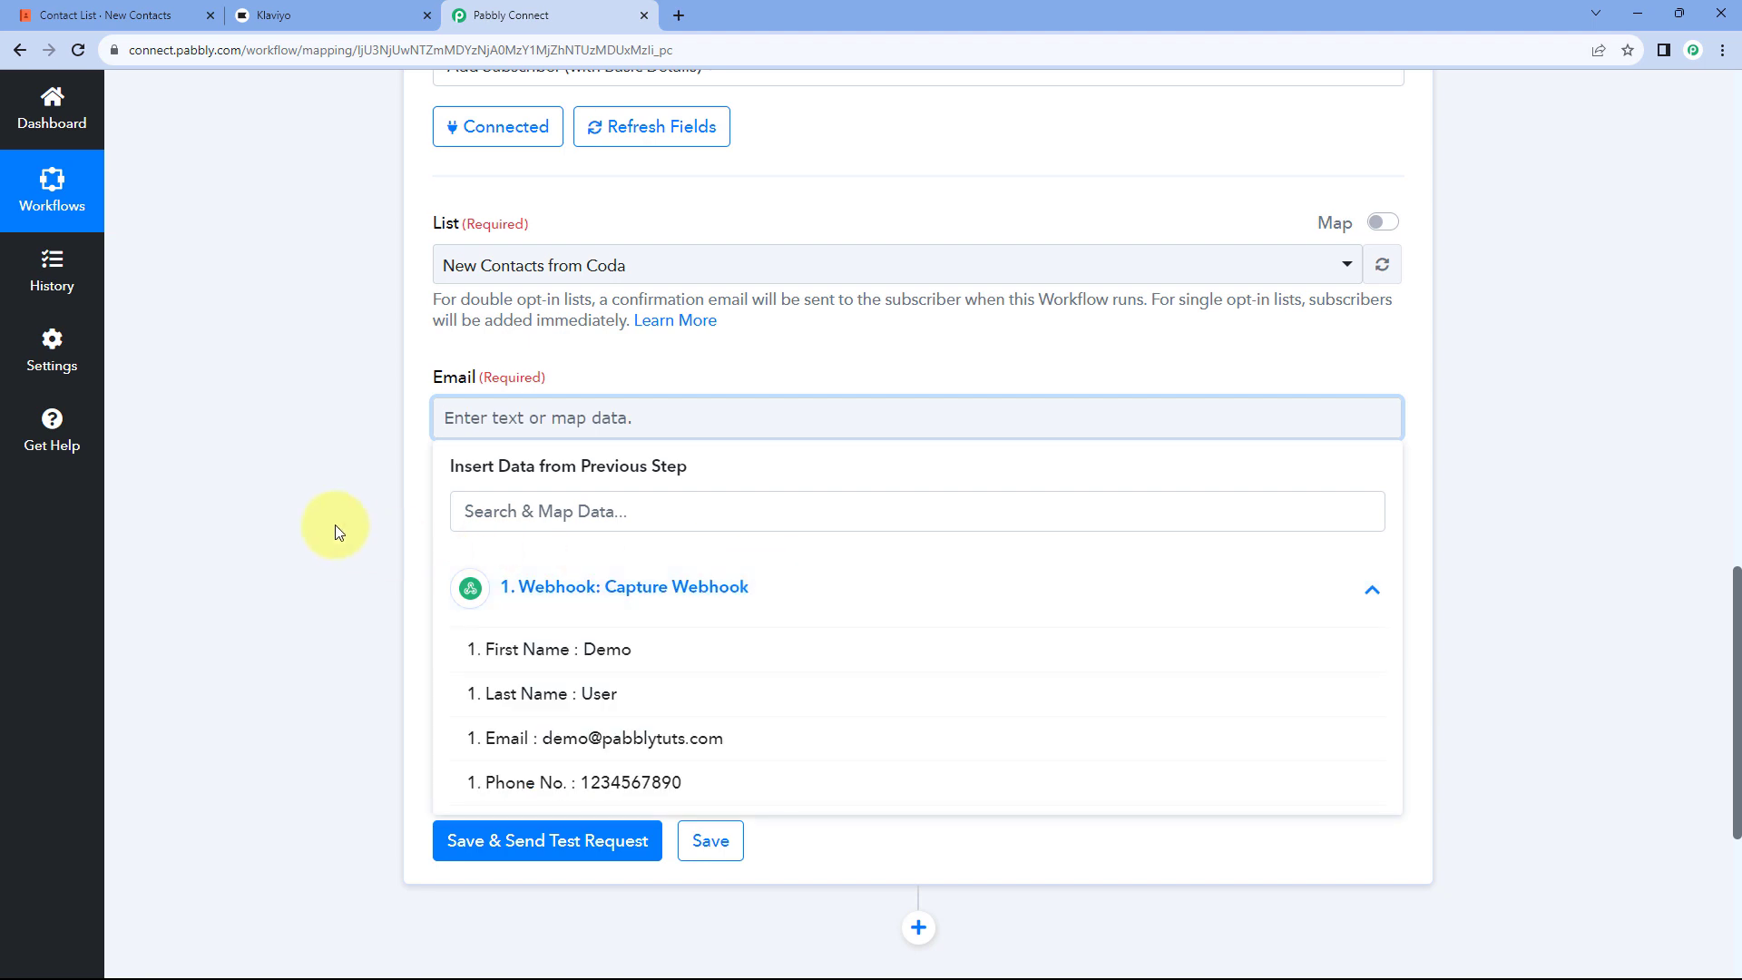
pyautogui.scroll(-1, 390, 533)
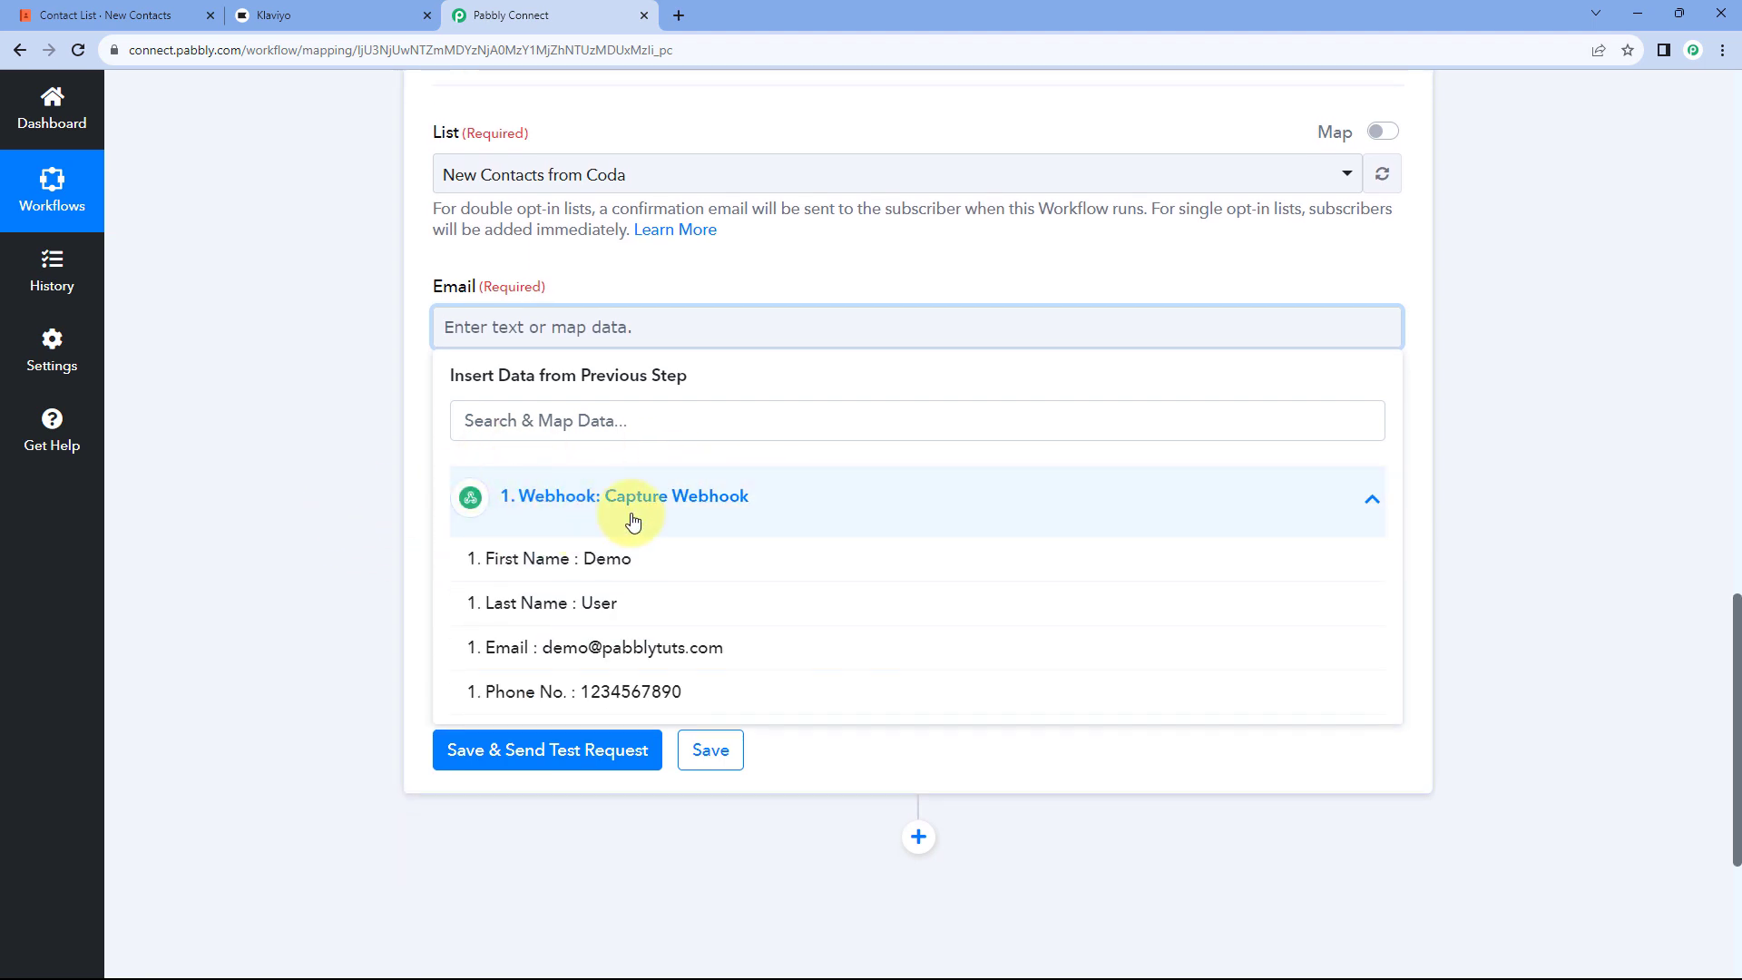
pyautogui.click(511, 647)
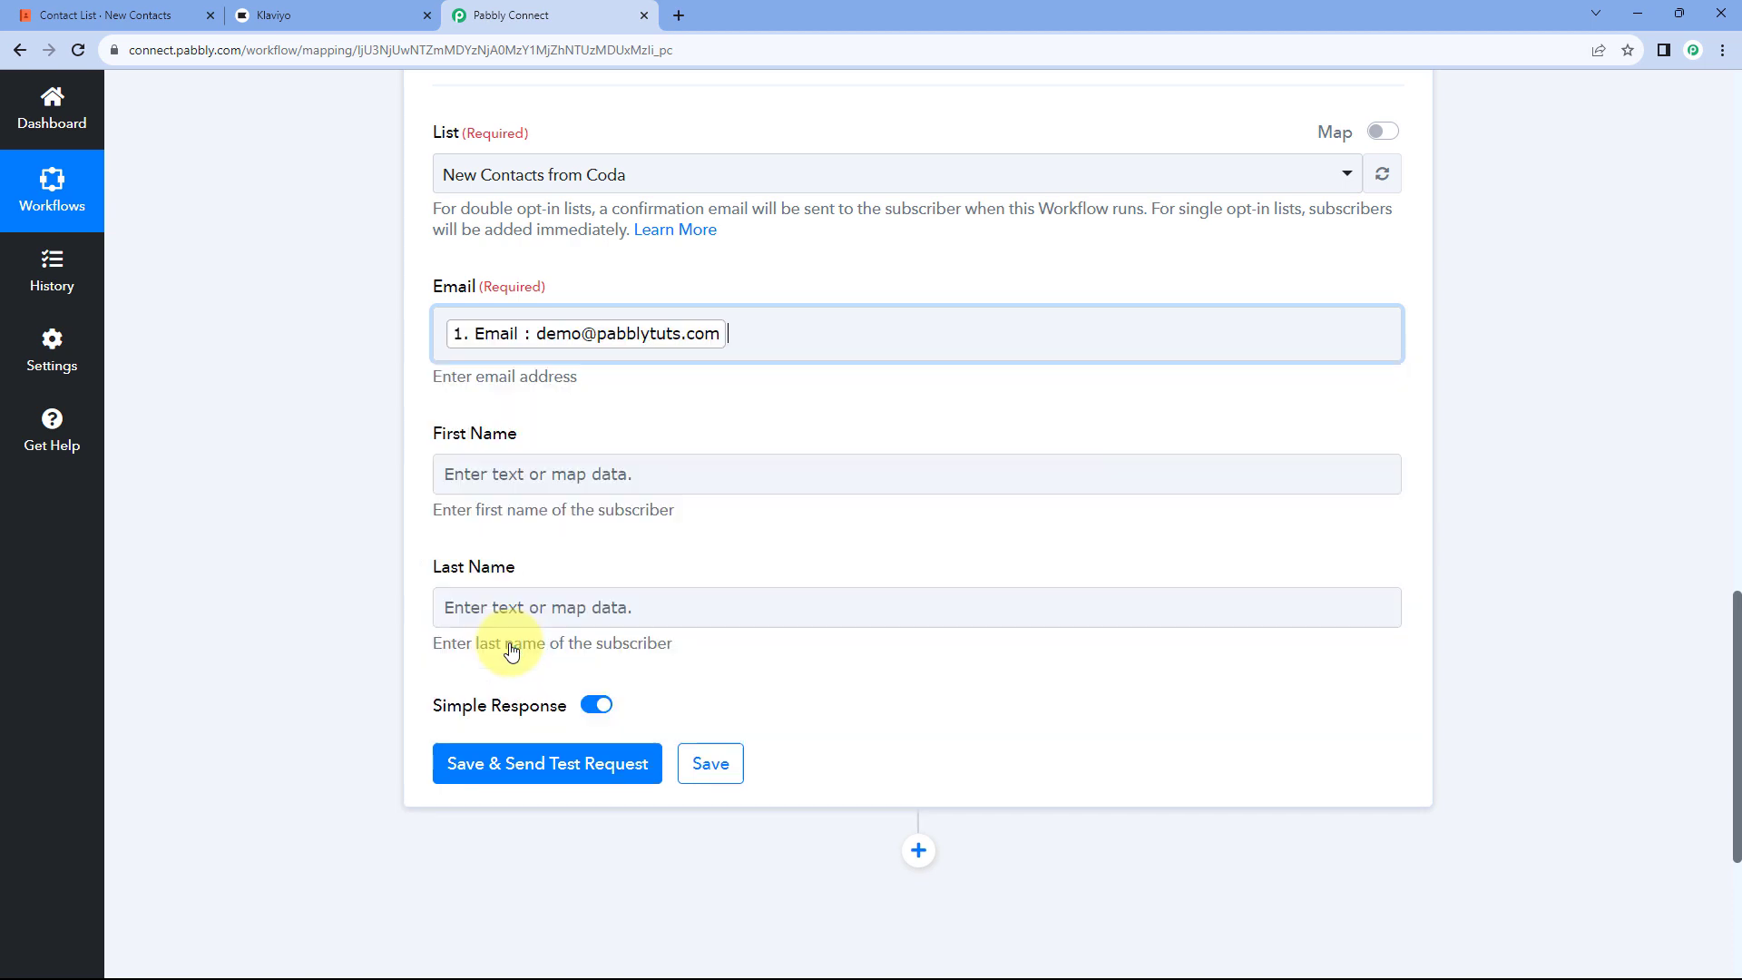
pyautogui.click(390, 384)
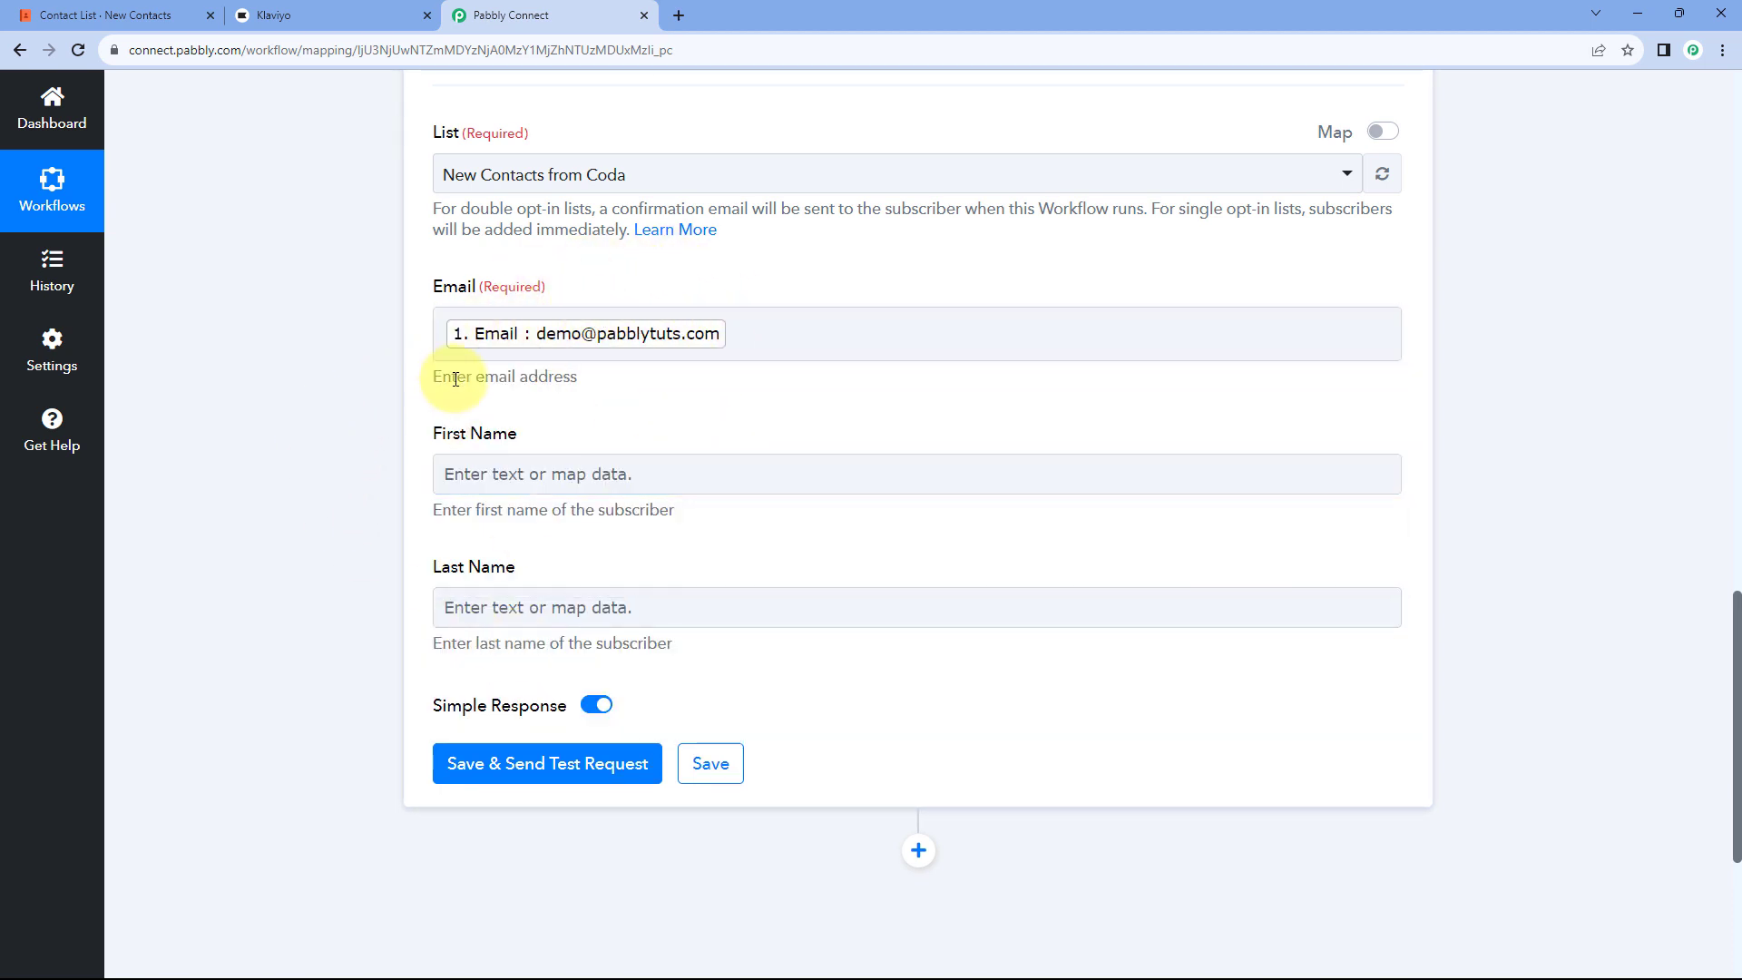
pyautogui.scroll(-1, 445, 368)
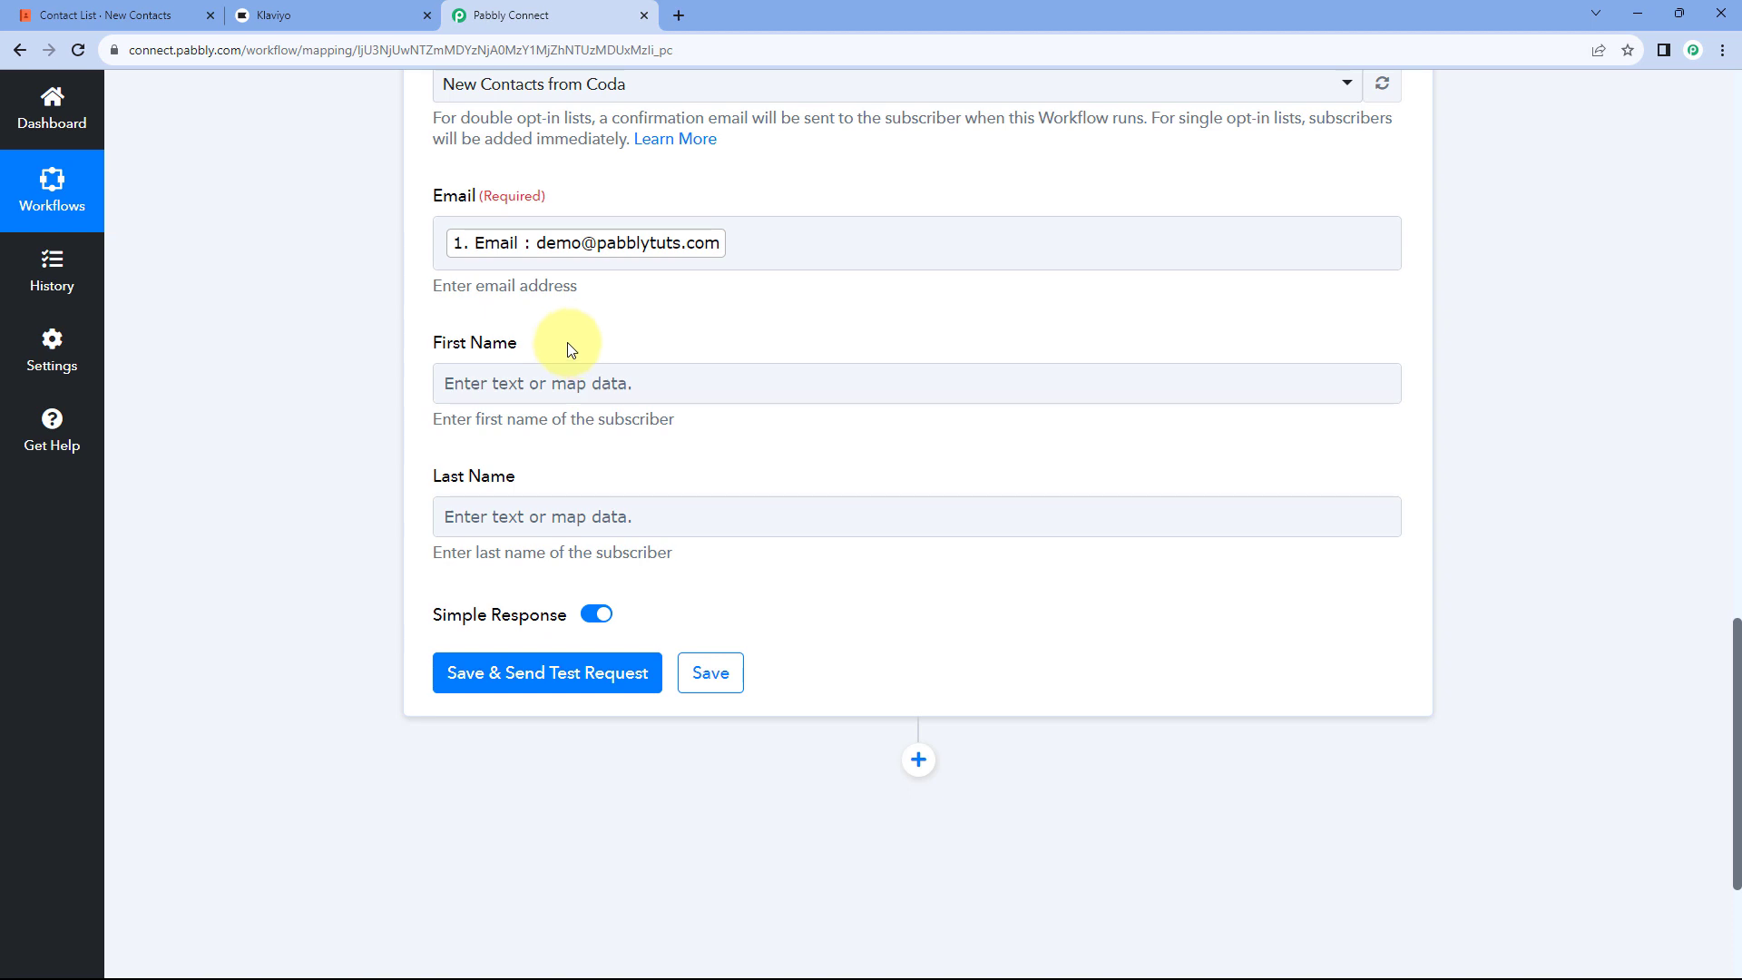
pyautogui.click(118, 14)
pyautogui.click(513, 14)
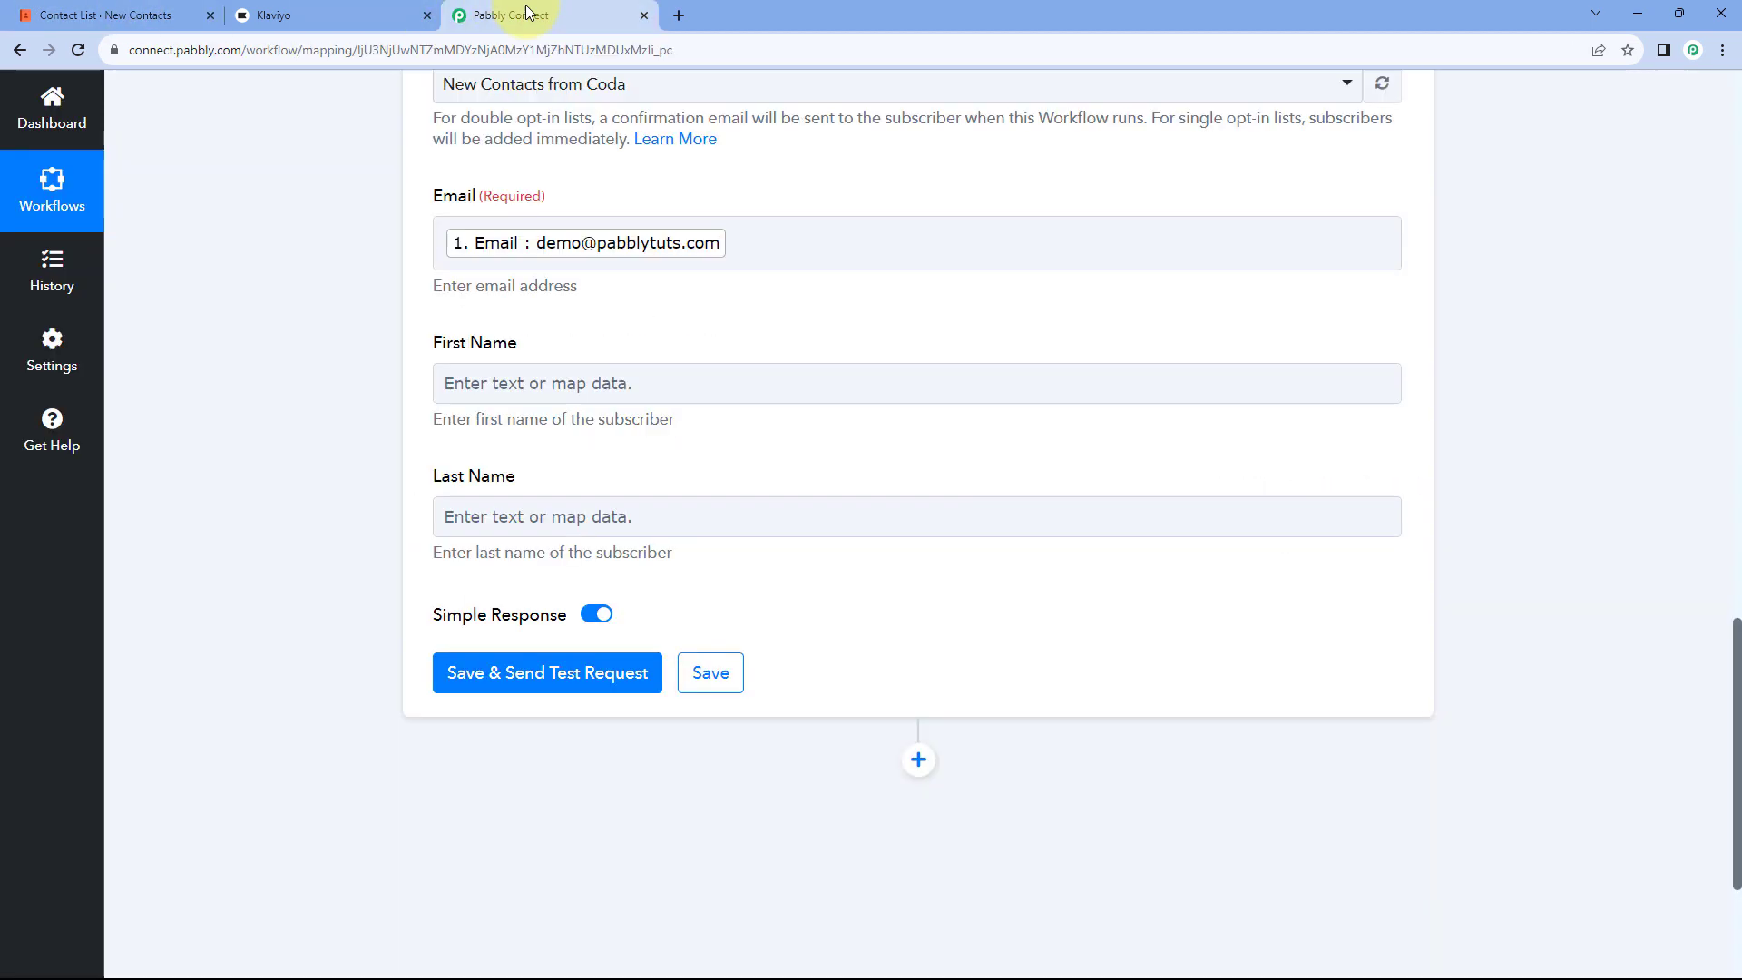
# Step: Map the webhook's First Name and Last Name into the matching Klaviyo fields
pyautogui.click(478, 378)
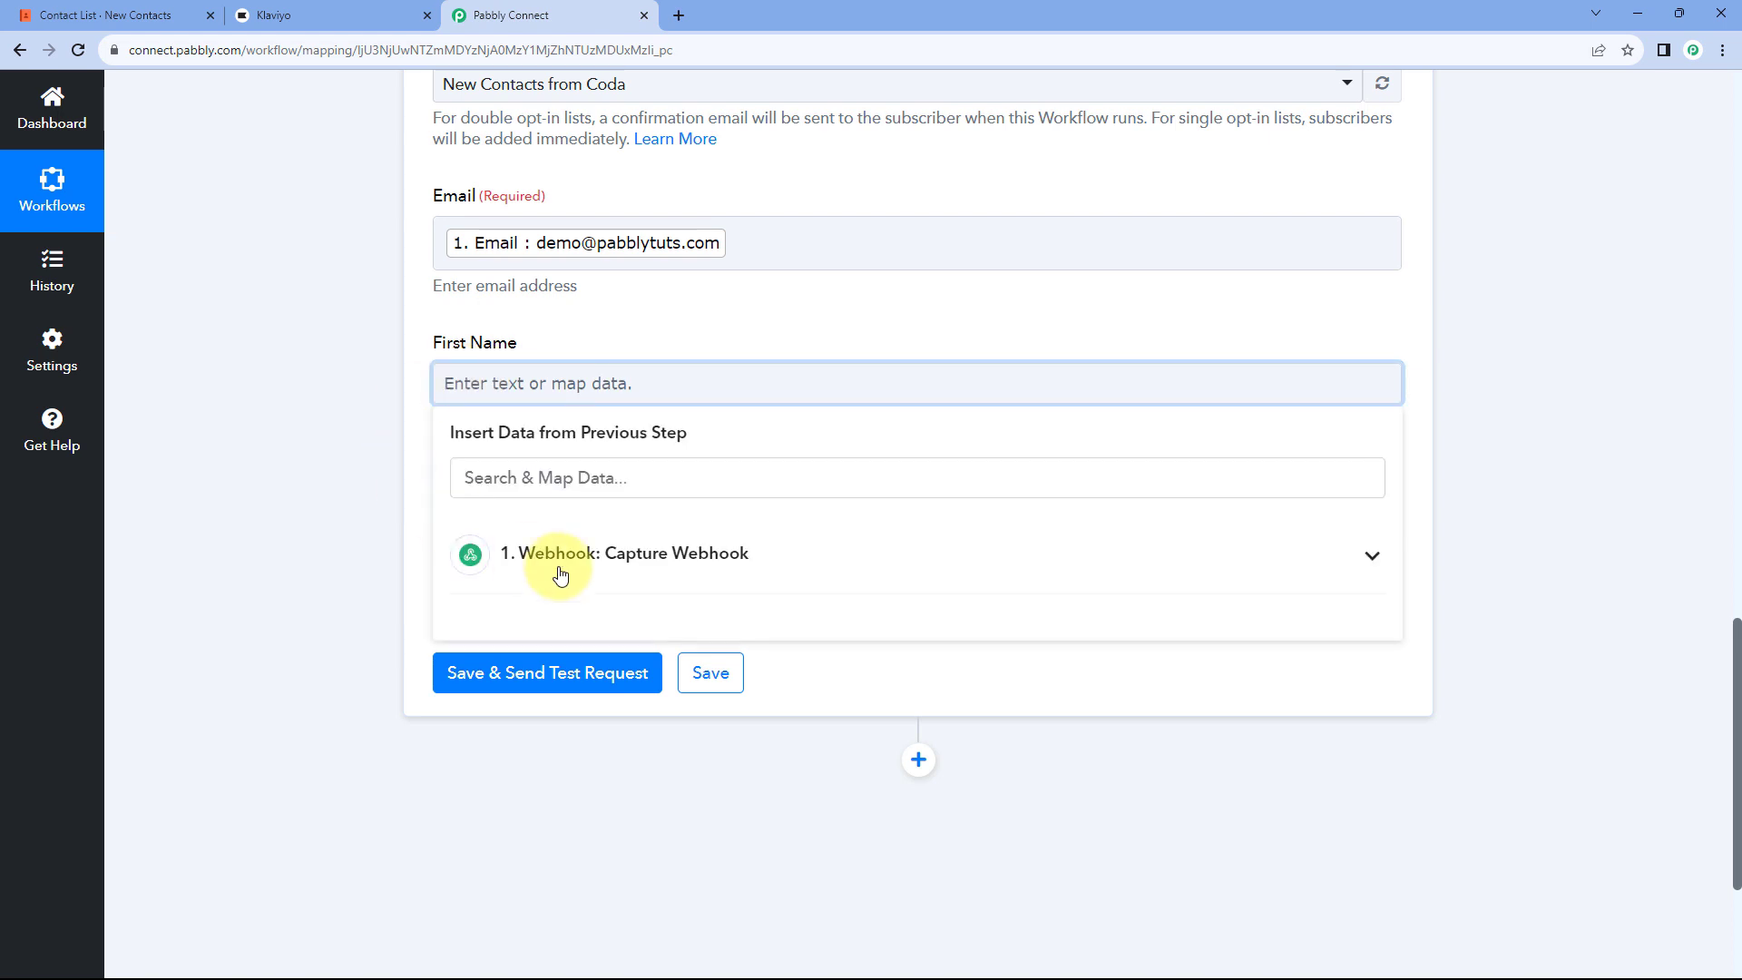
pyautogui.click(640, 557)
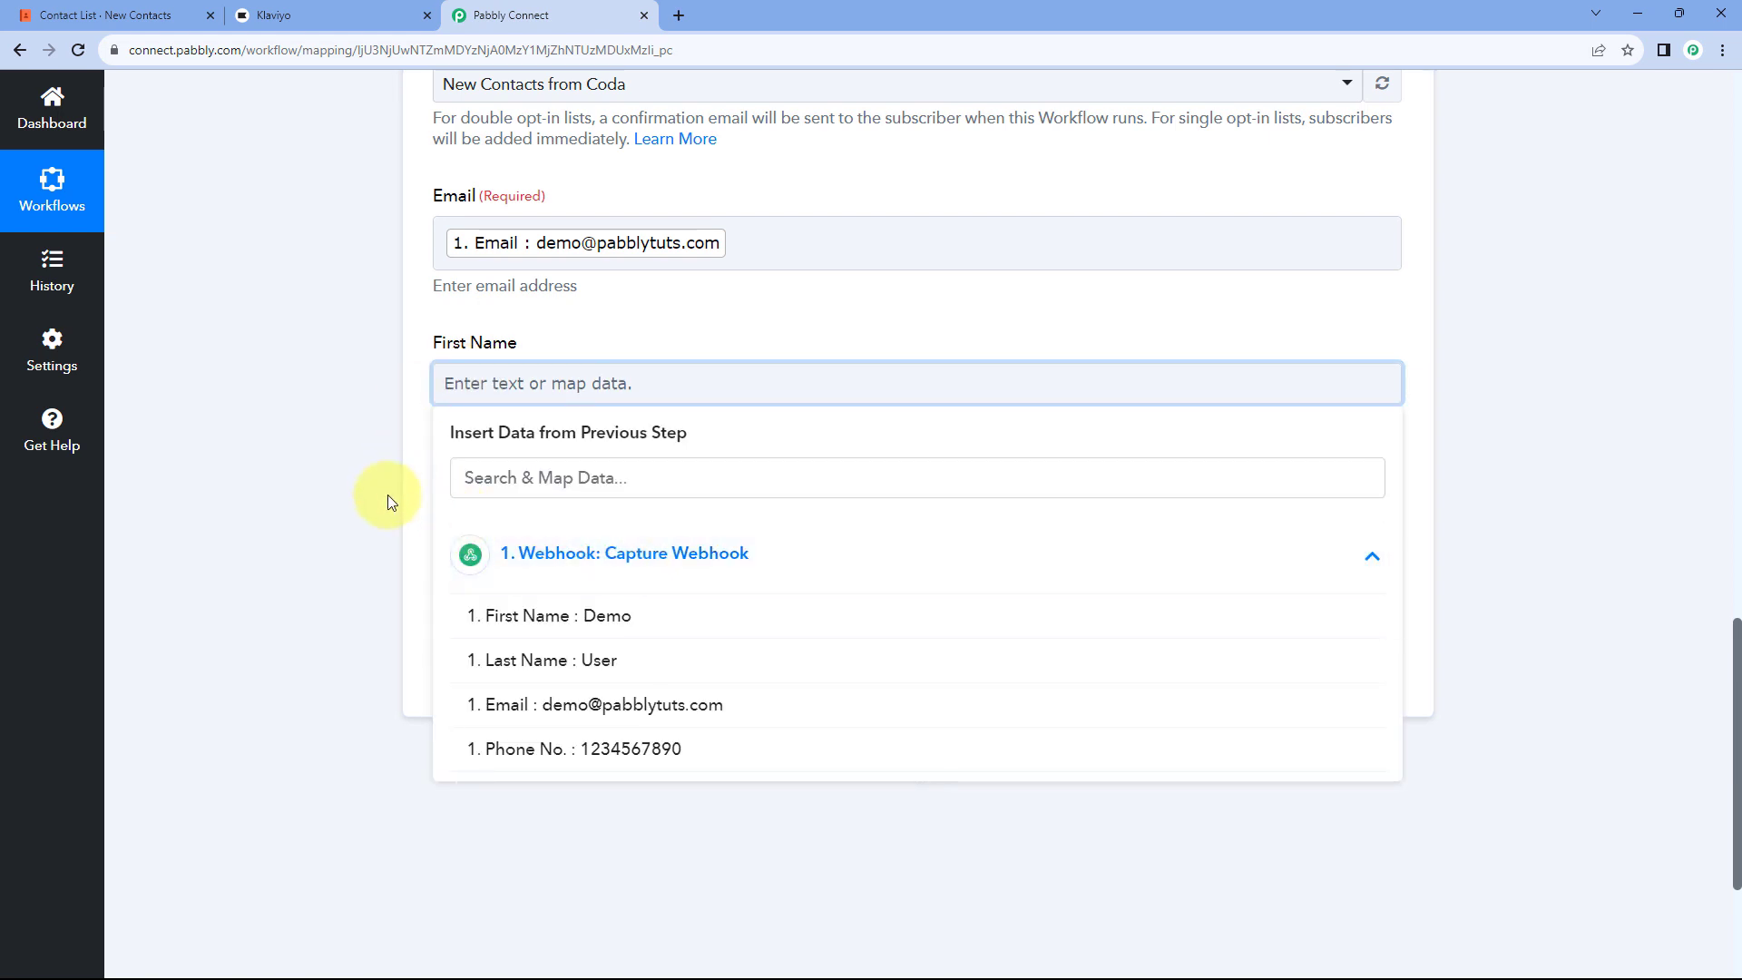
pyautogui.click(529, 626)
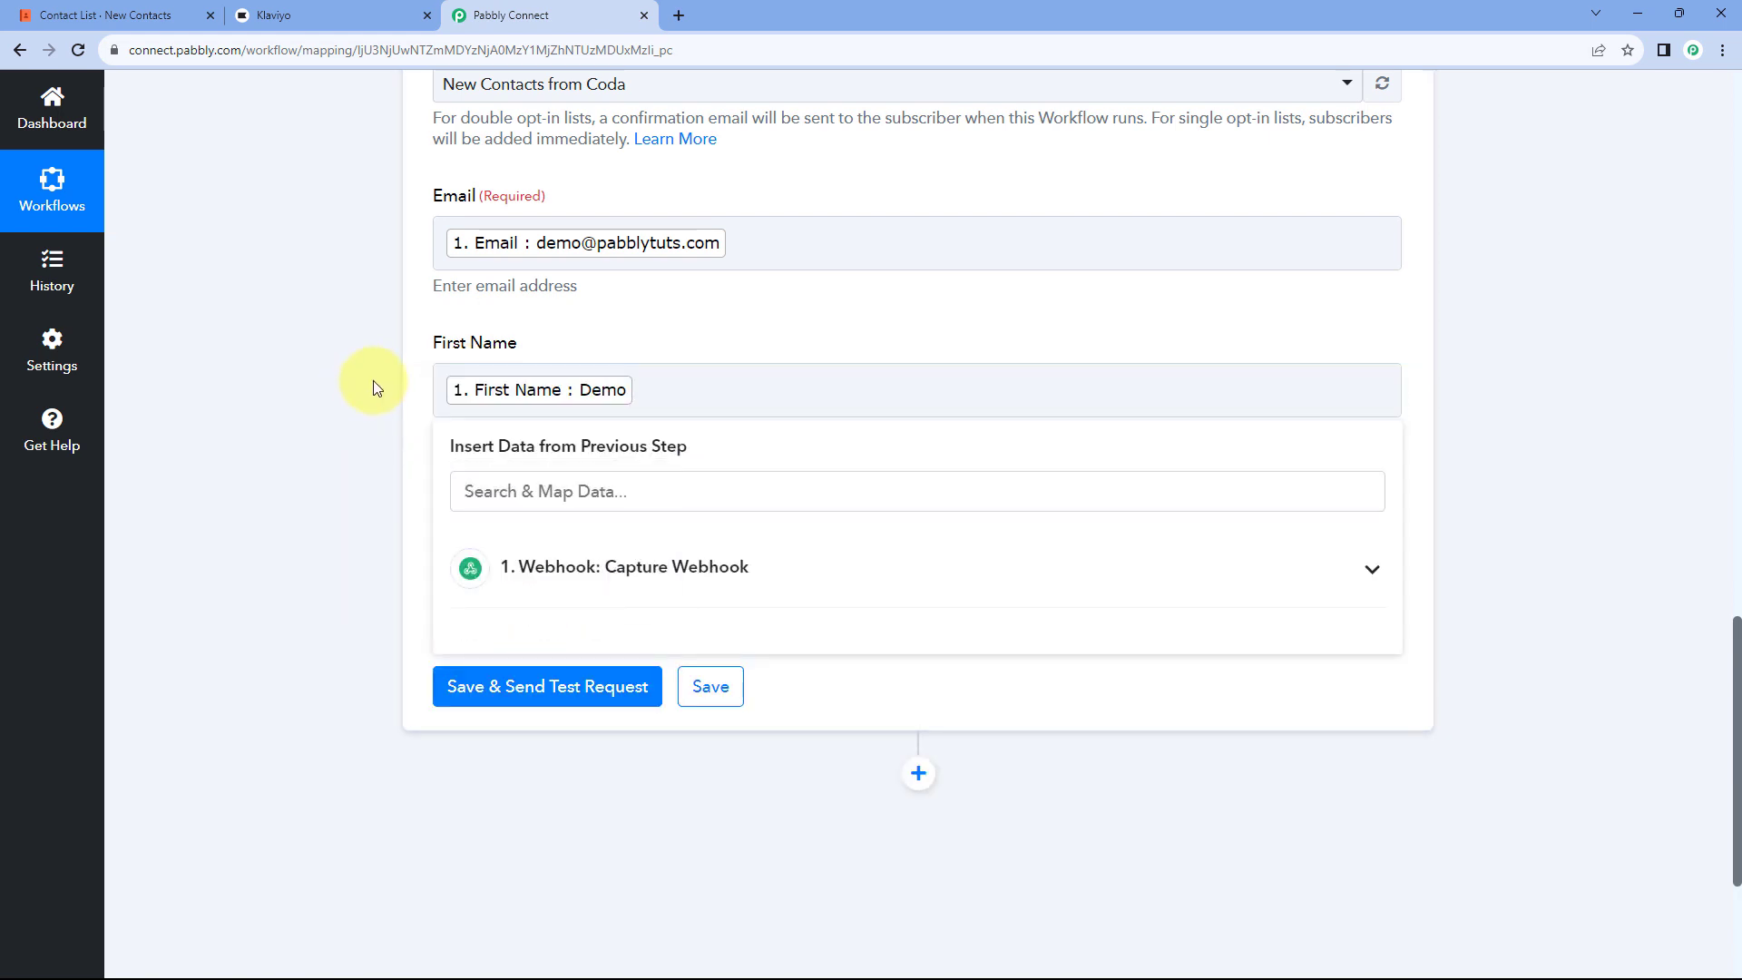
pyautogui.click(368, 385)
pyautogui.click(569, 541)
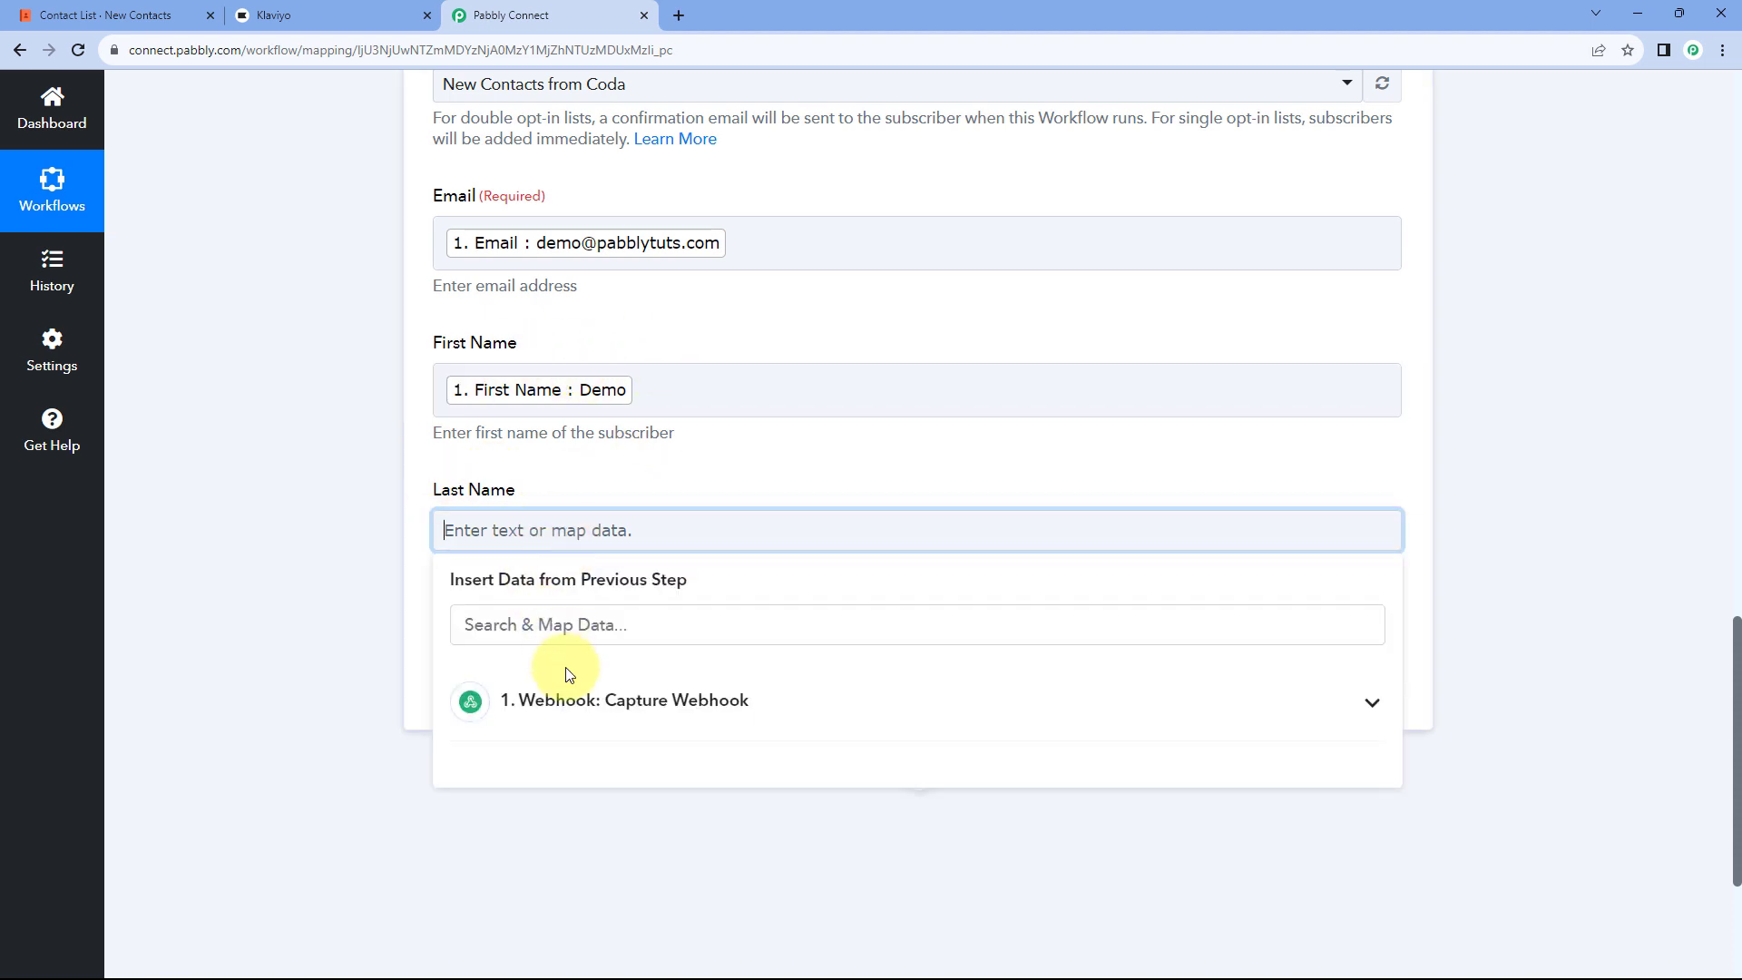
pyautogui.click(581, 700)
pyautogui.click(581, 807)
pyautogui.click(444, 470)
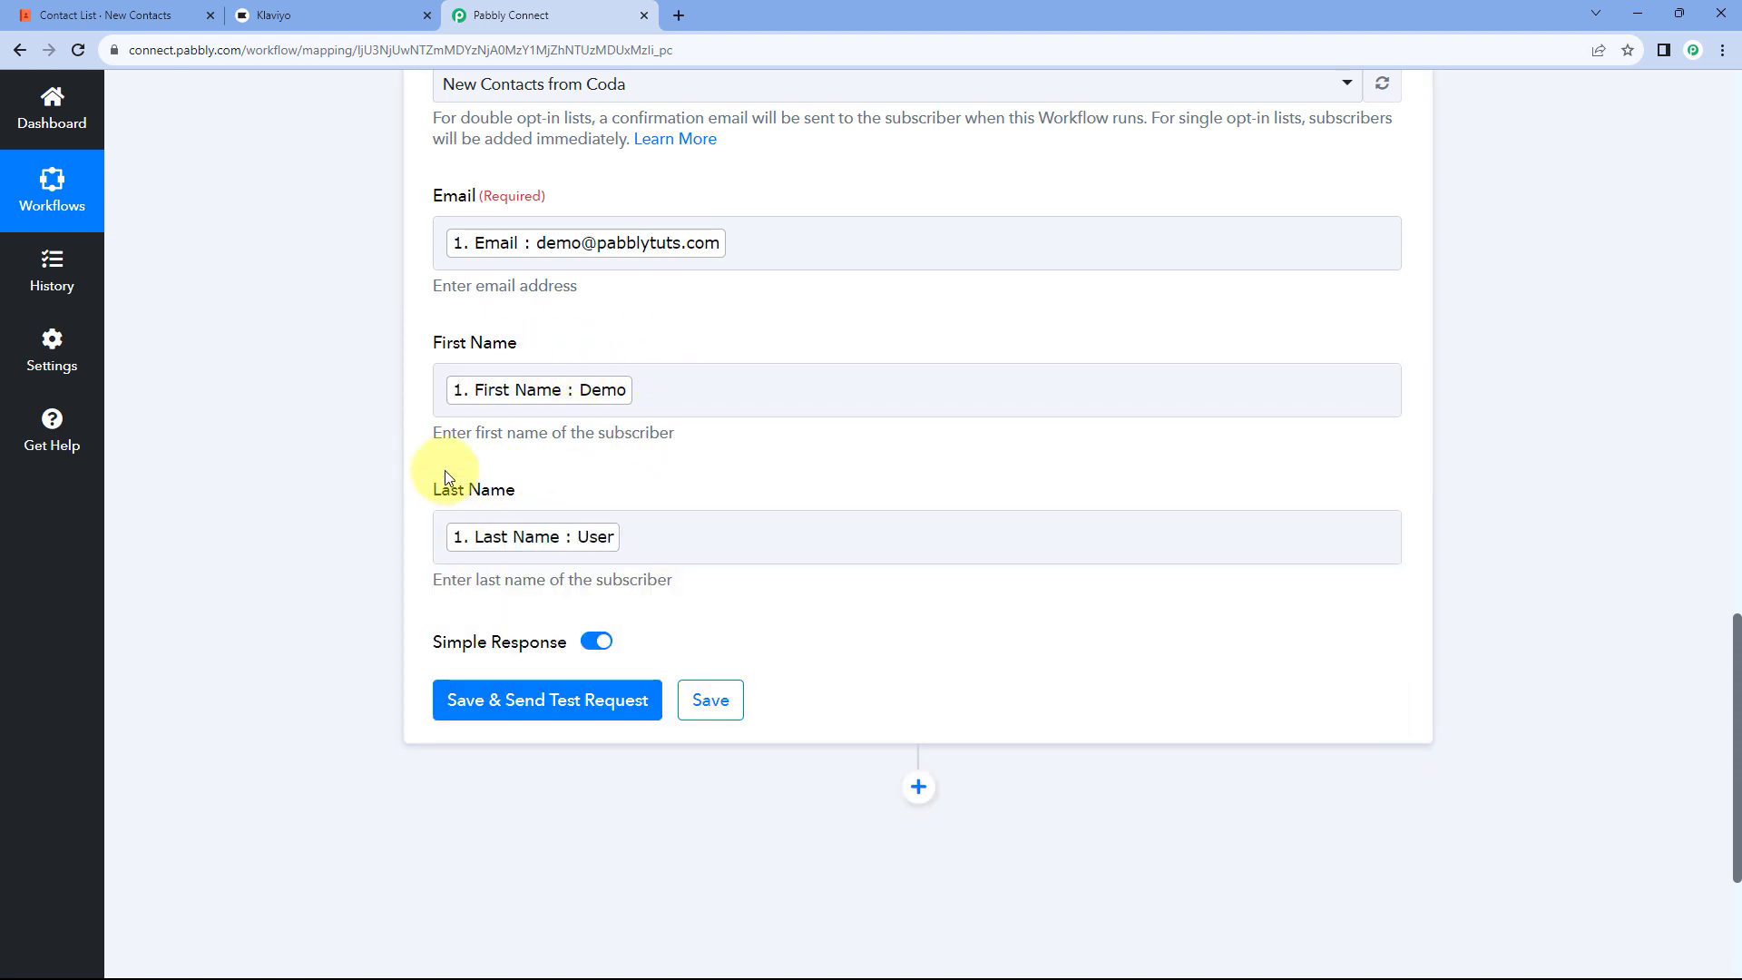
pyautogui.click(113, 16)
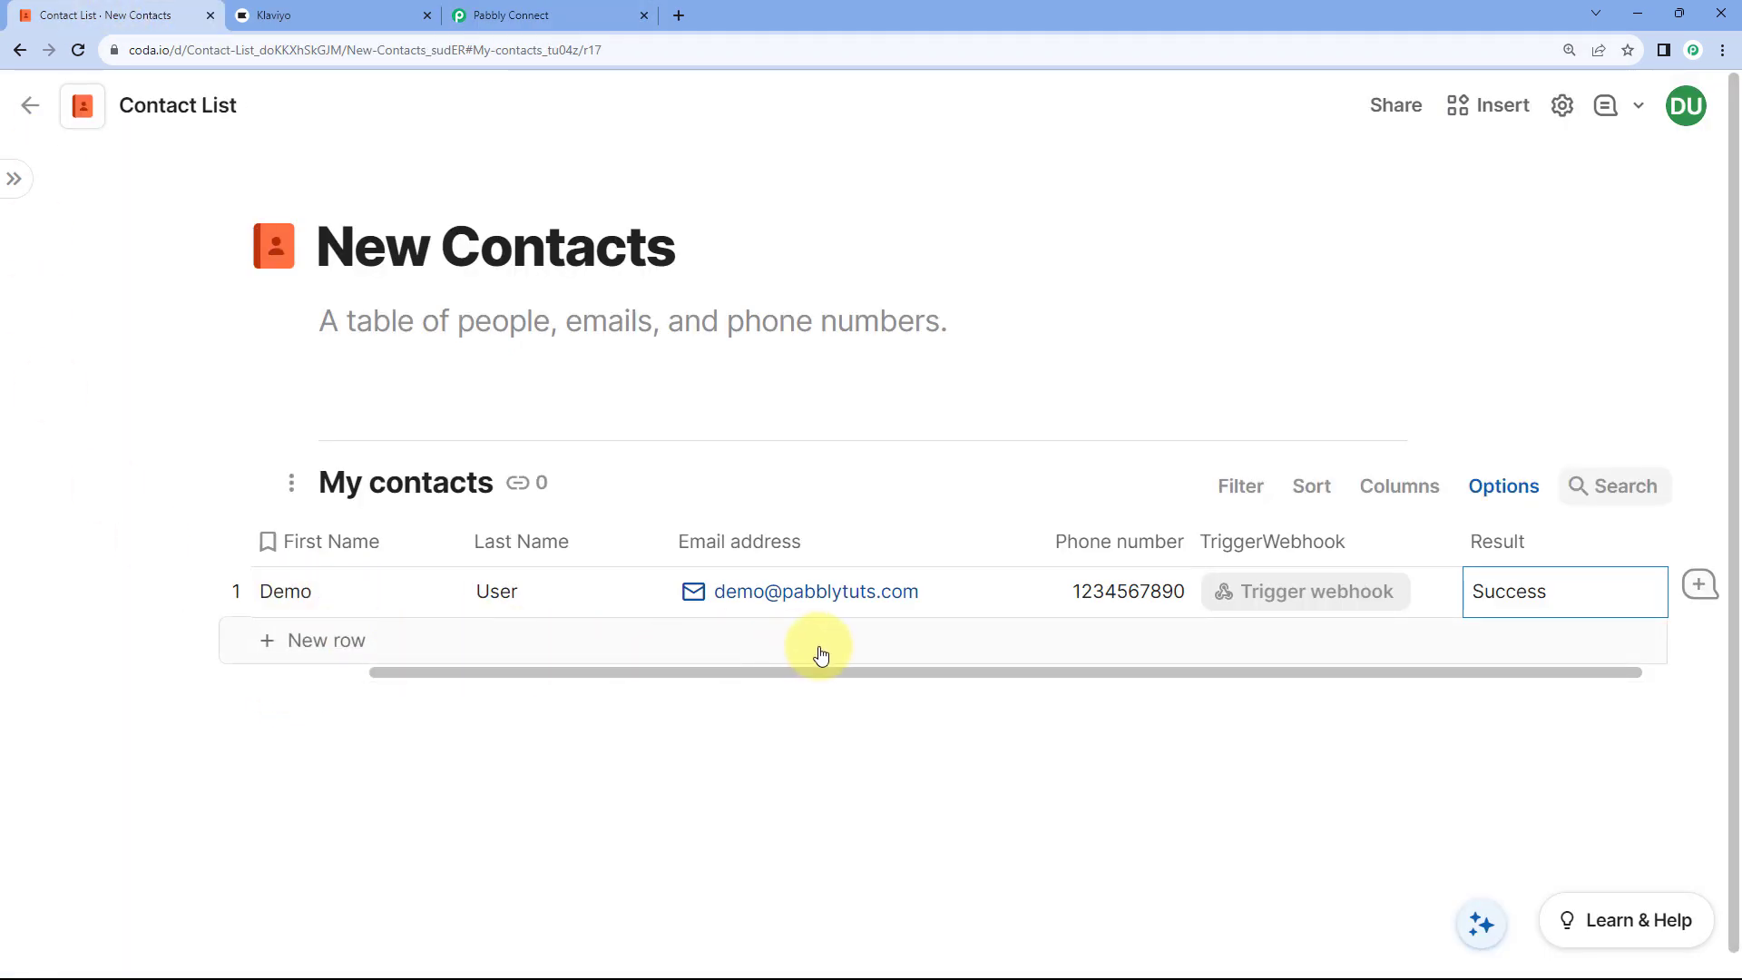
# Step: Save the Klaviyo Add Subscriber step and send its test request
pyautogui.click(548, 12)
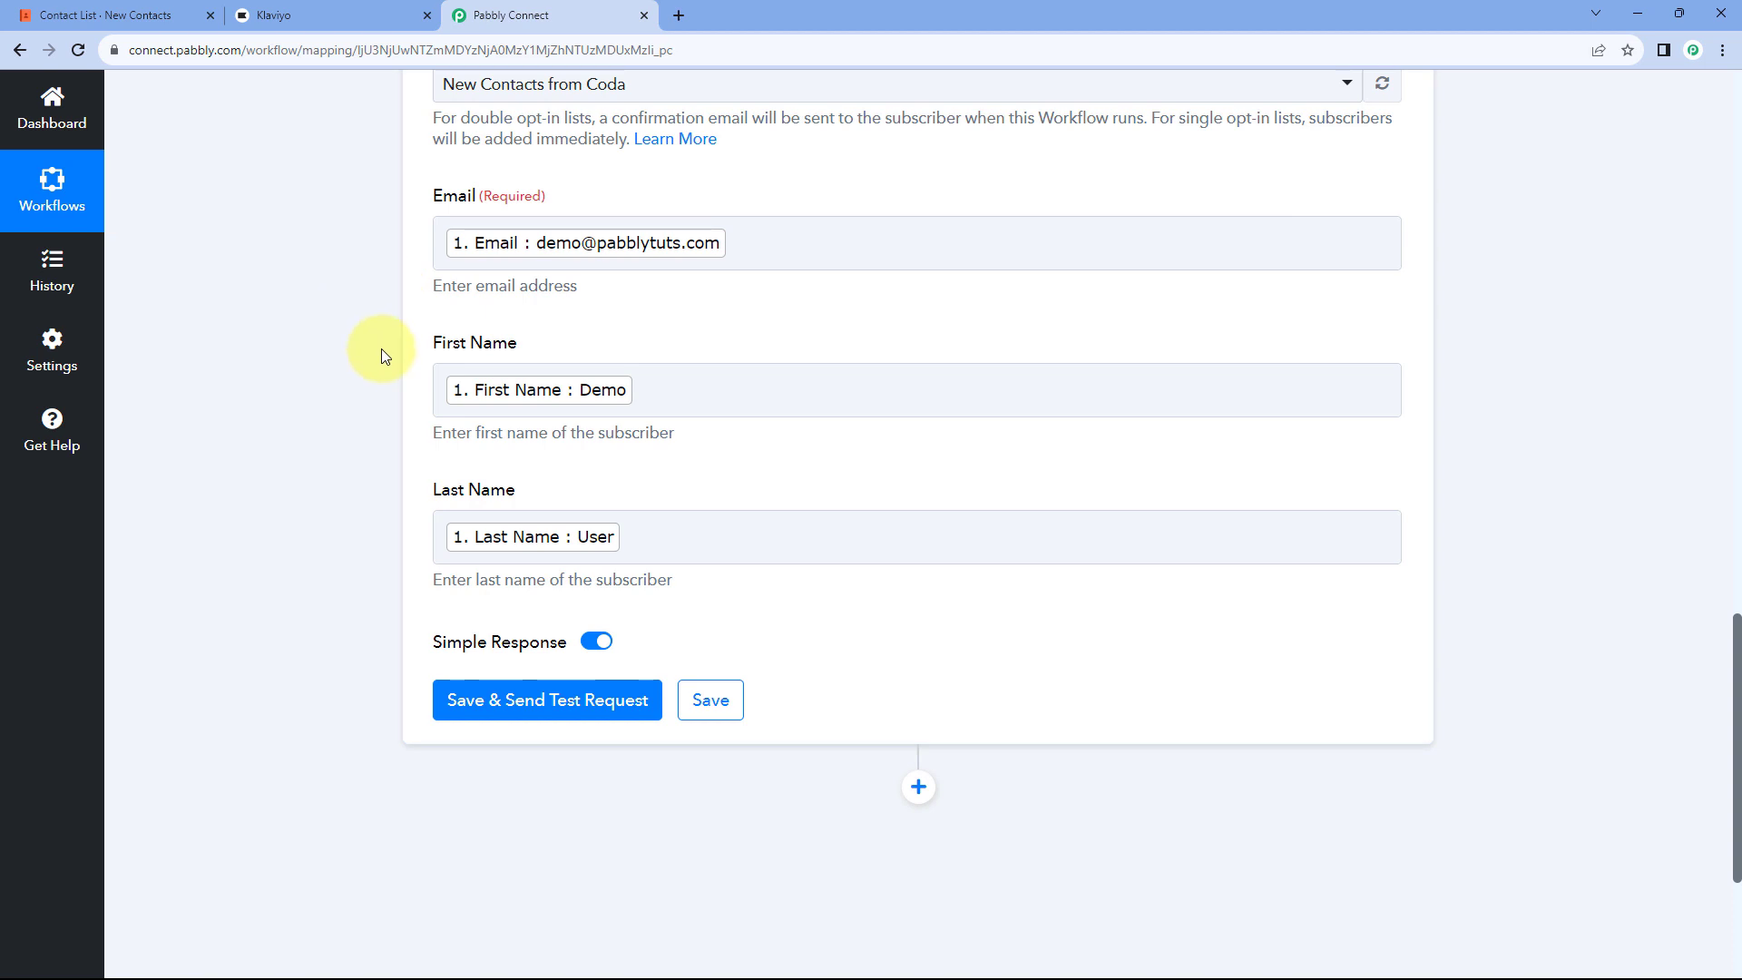
pyautogui.scroll(-2, 359, 498)
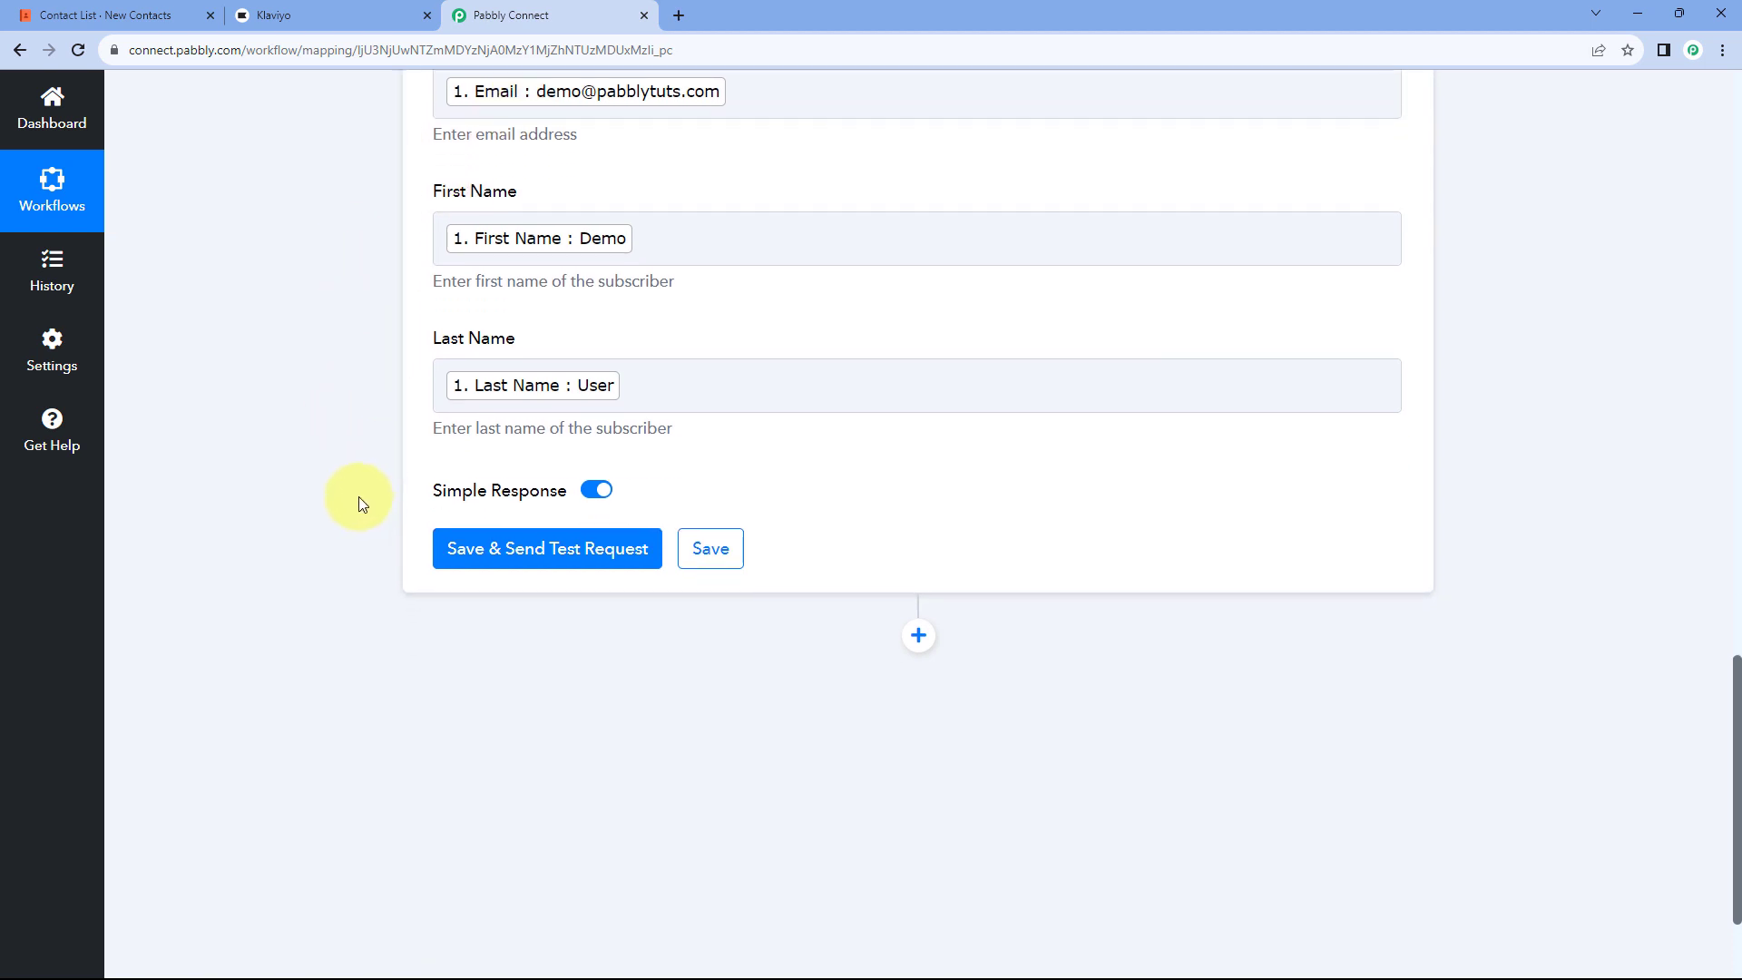
pyautogui.scroll(-1, 358, 497)
pyautogui.click(532, 438)
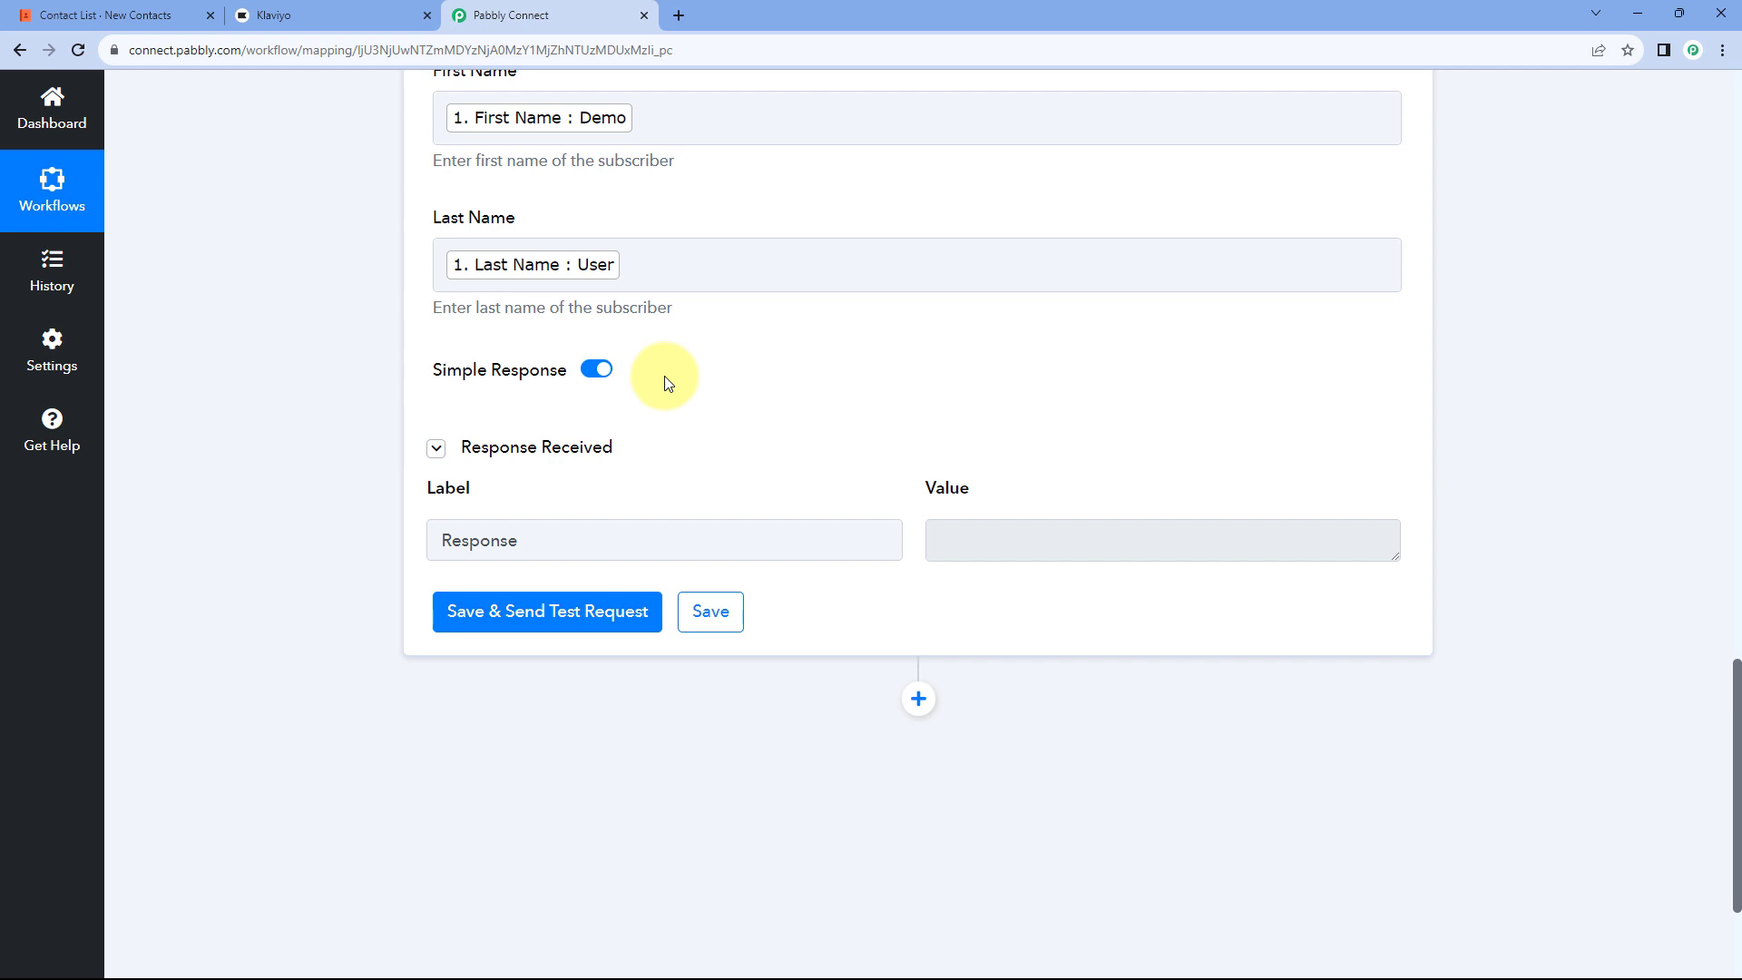
pyautogui.scroll(2, 672, 390)
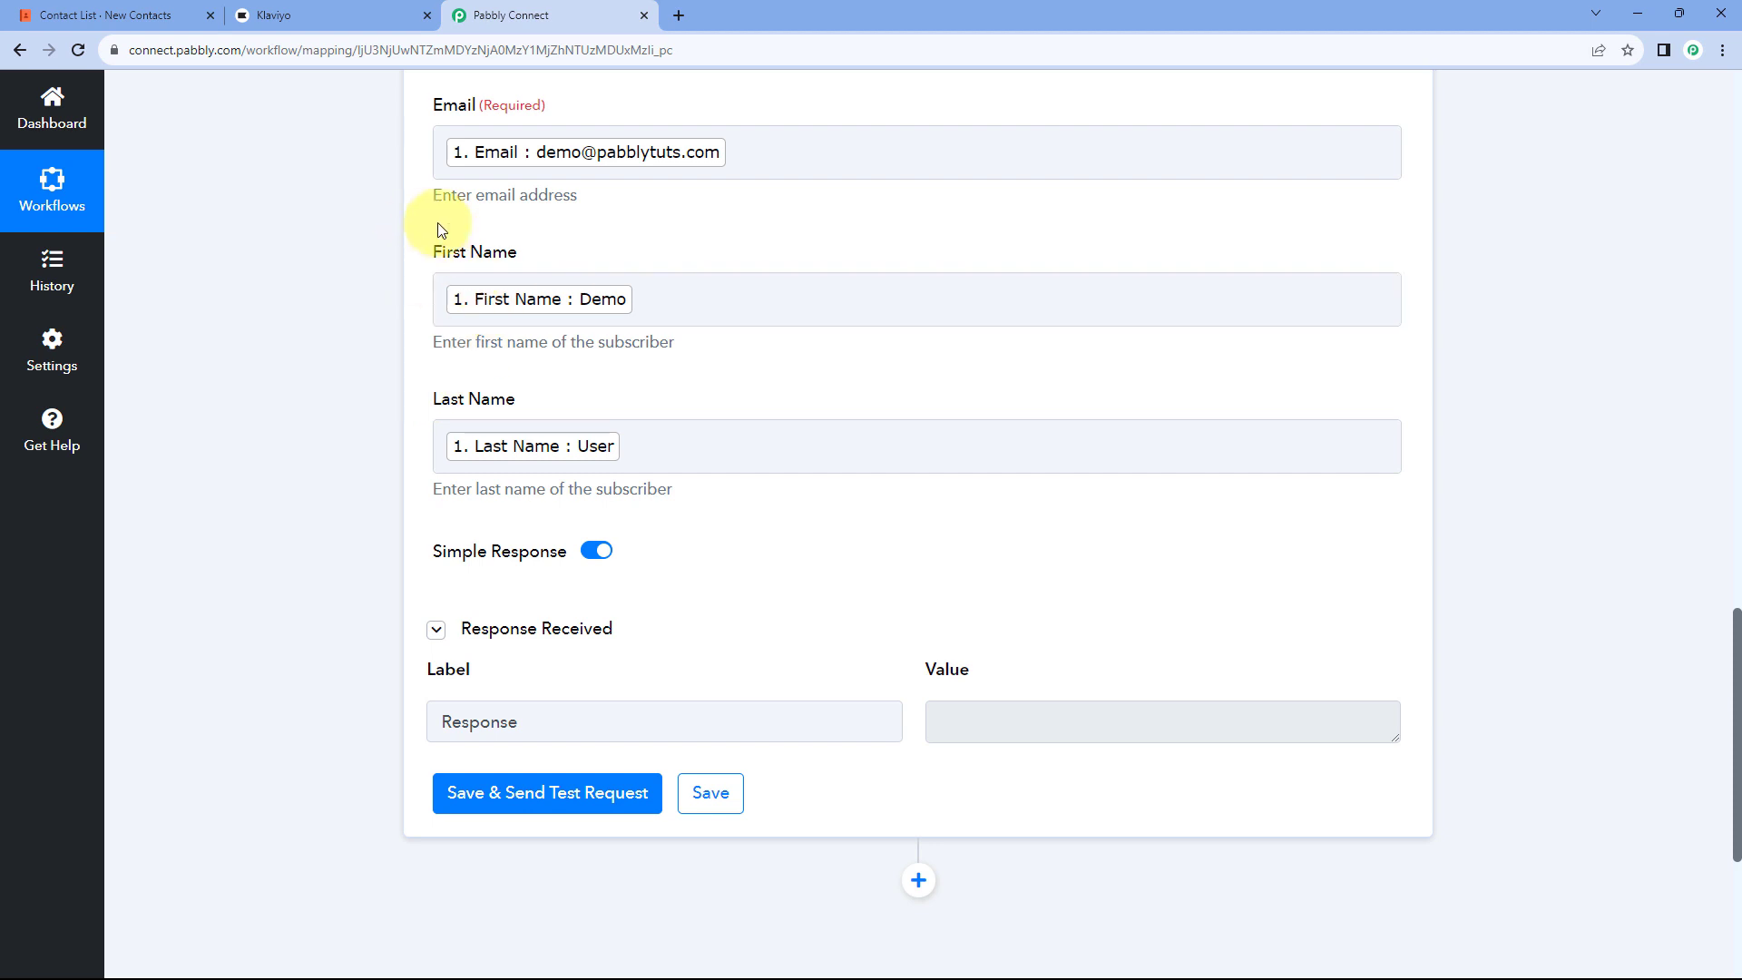
# Step: Glance at the Coda contact table, then come back to the Klaviyo step
pyautogui.click(116, 11)
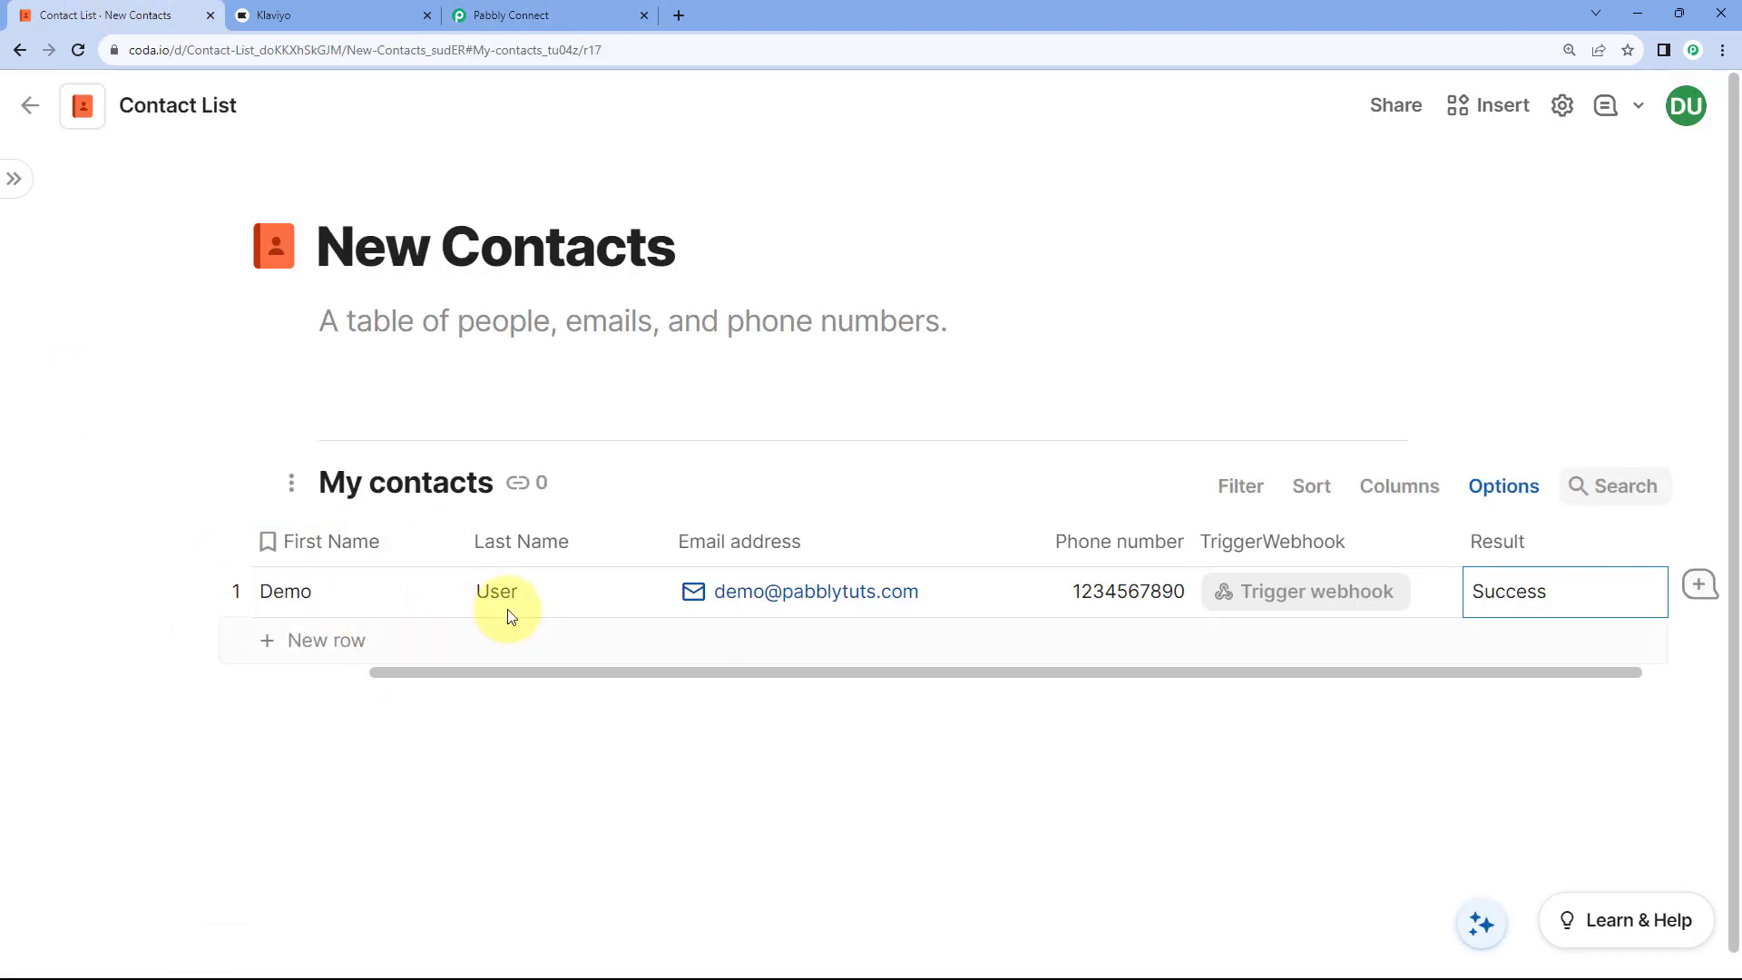
pyautogui.click(566, 14)
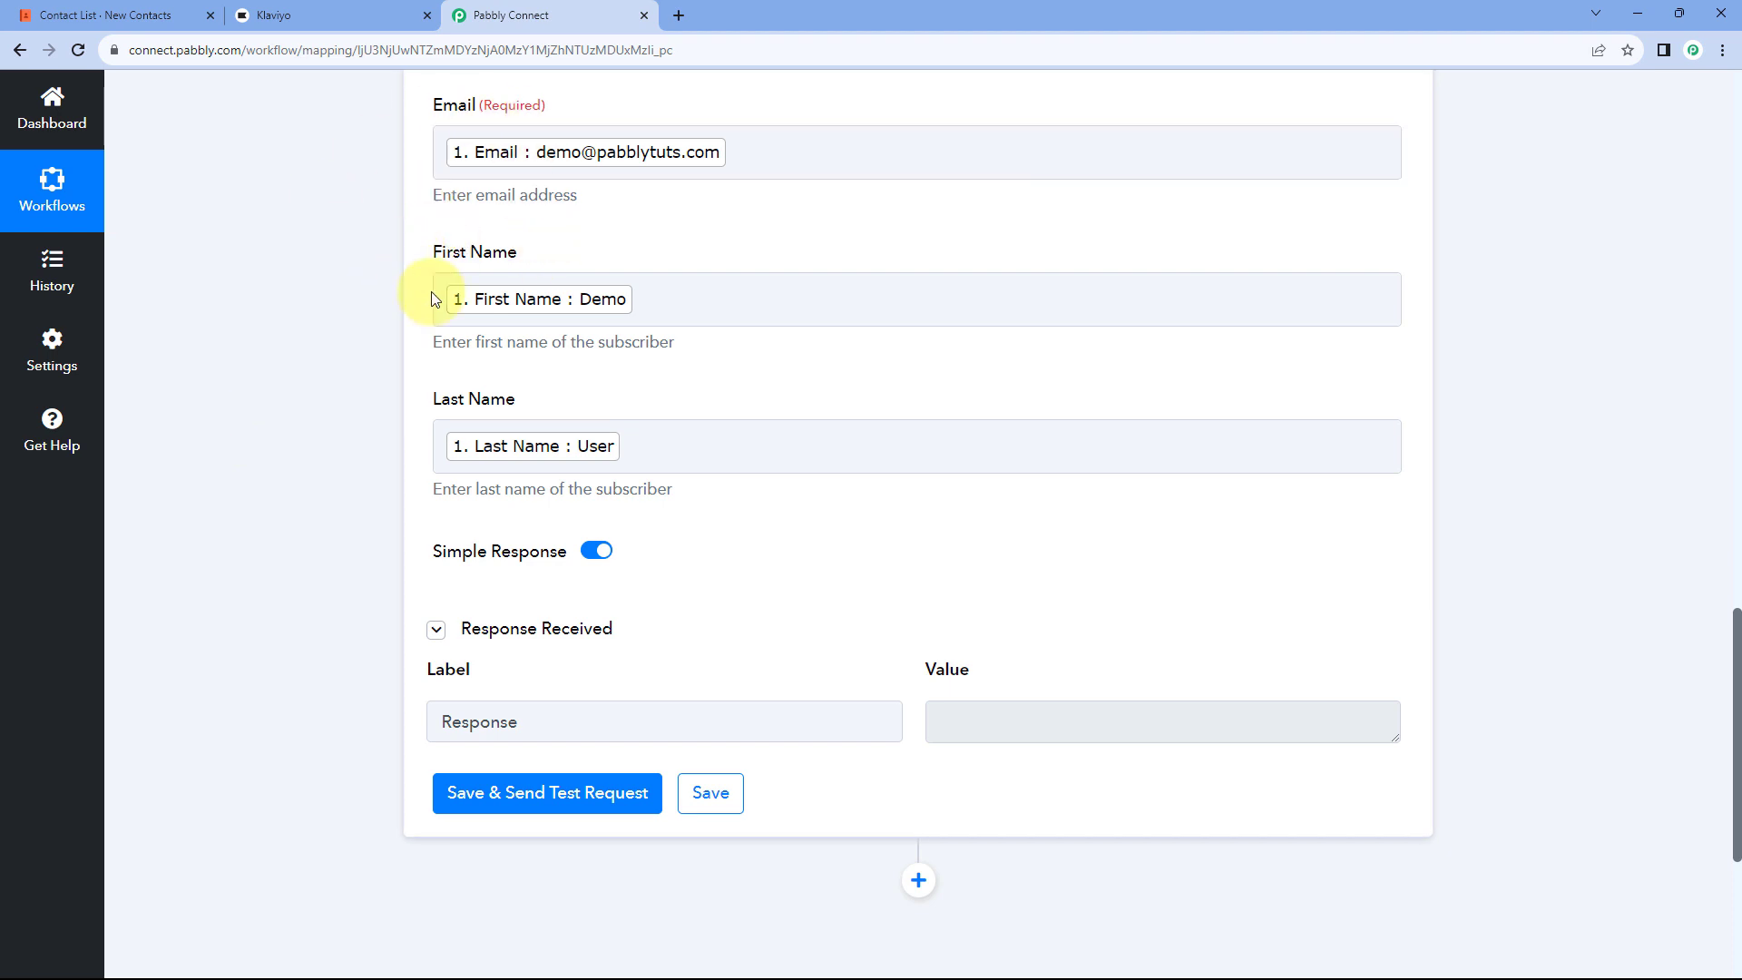
pyautogui.scroll(3, 405, 370)
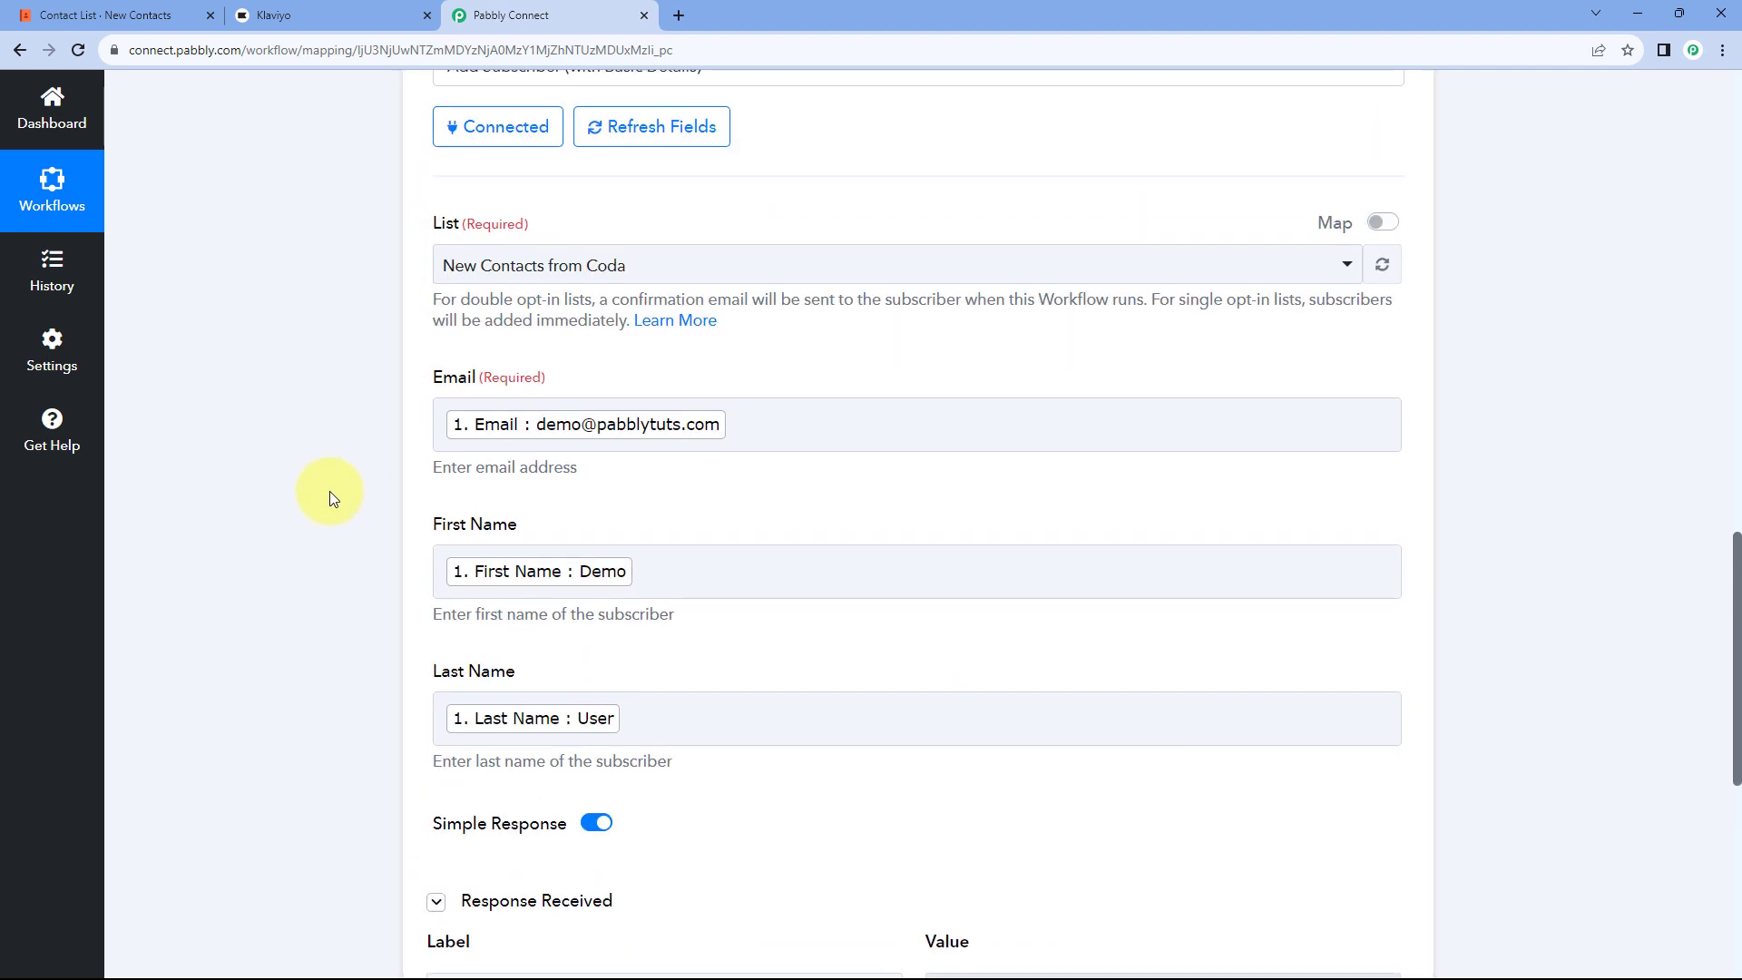
# Step: Open Klaviyo's New Contacts from Coda list to confirm the demo contact is a member
pyautogui.click(338, 7)
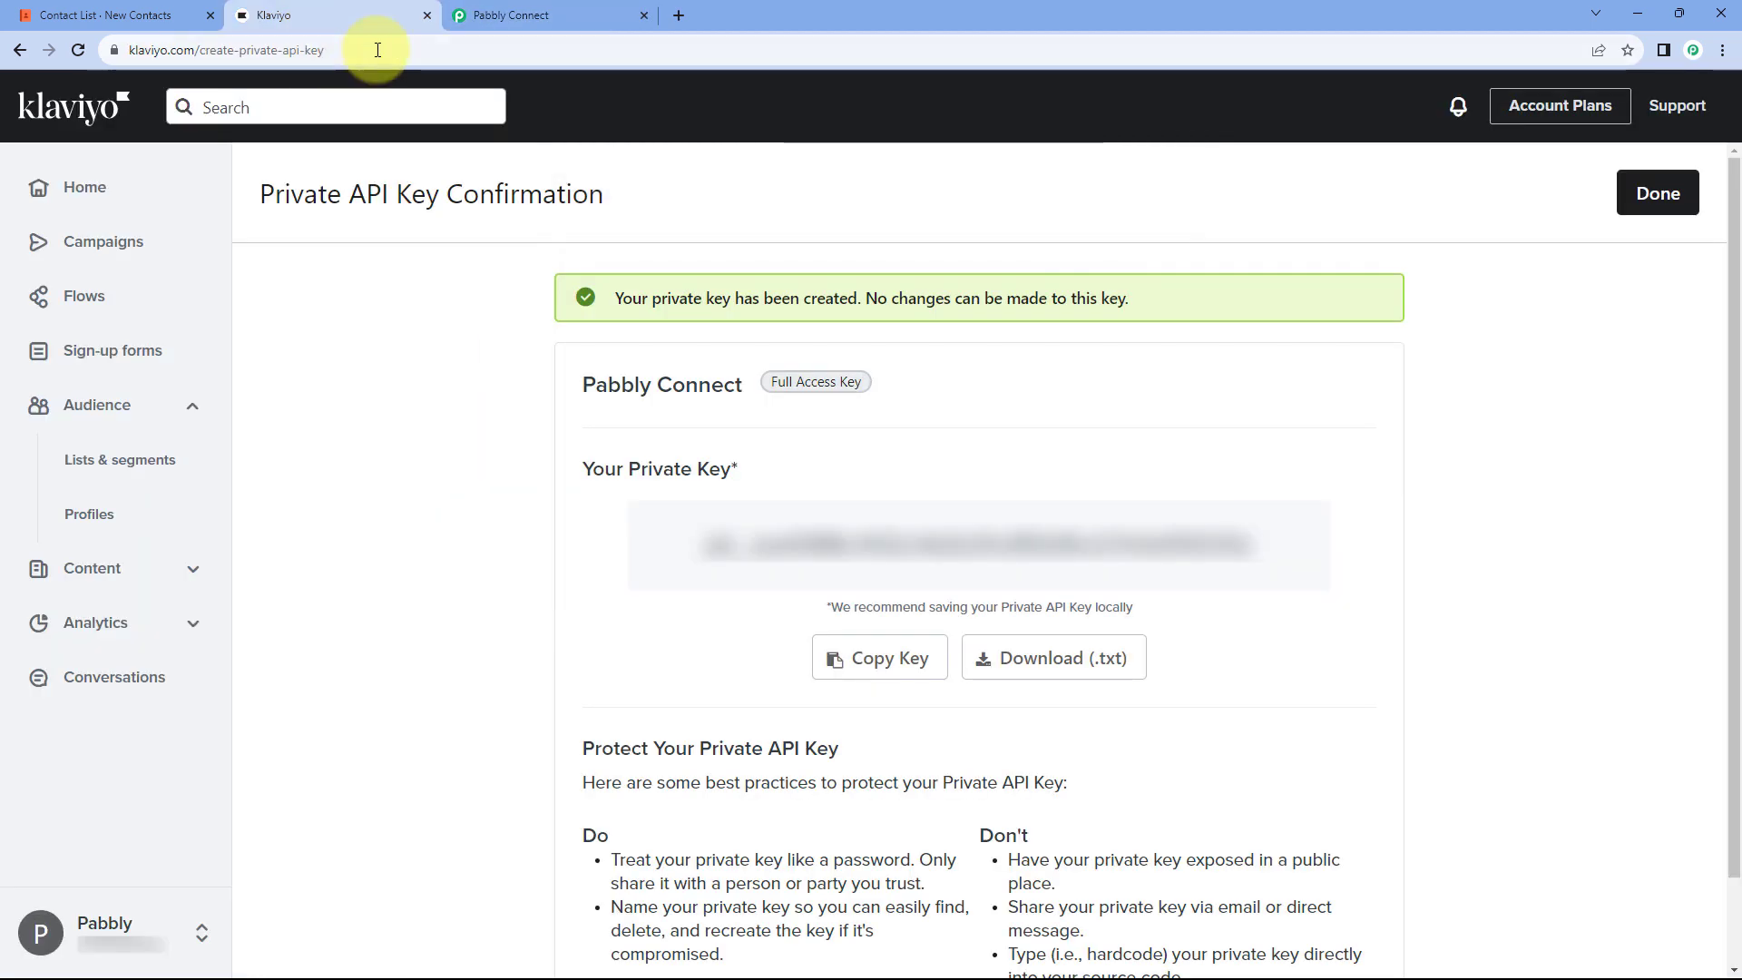
pyautogui.click(115, 461)
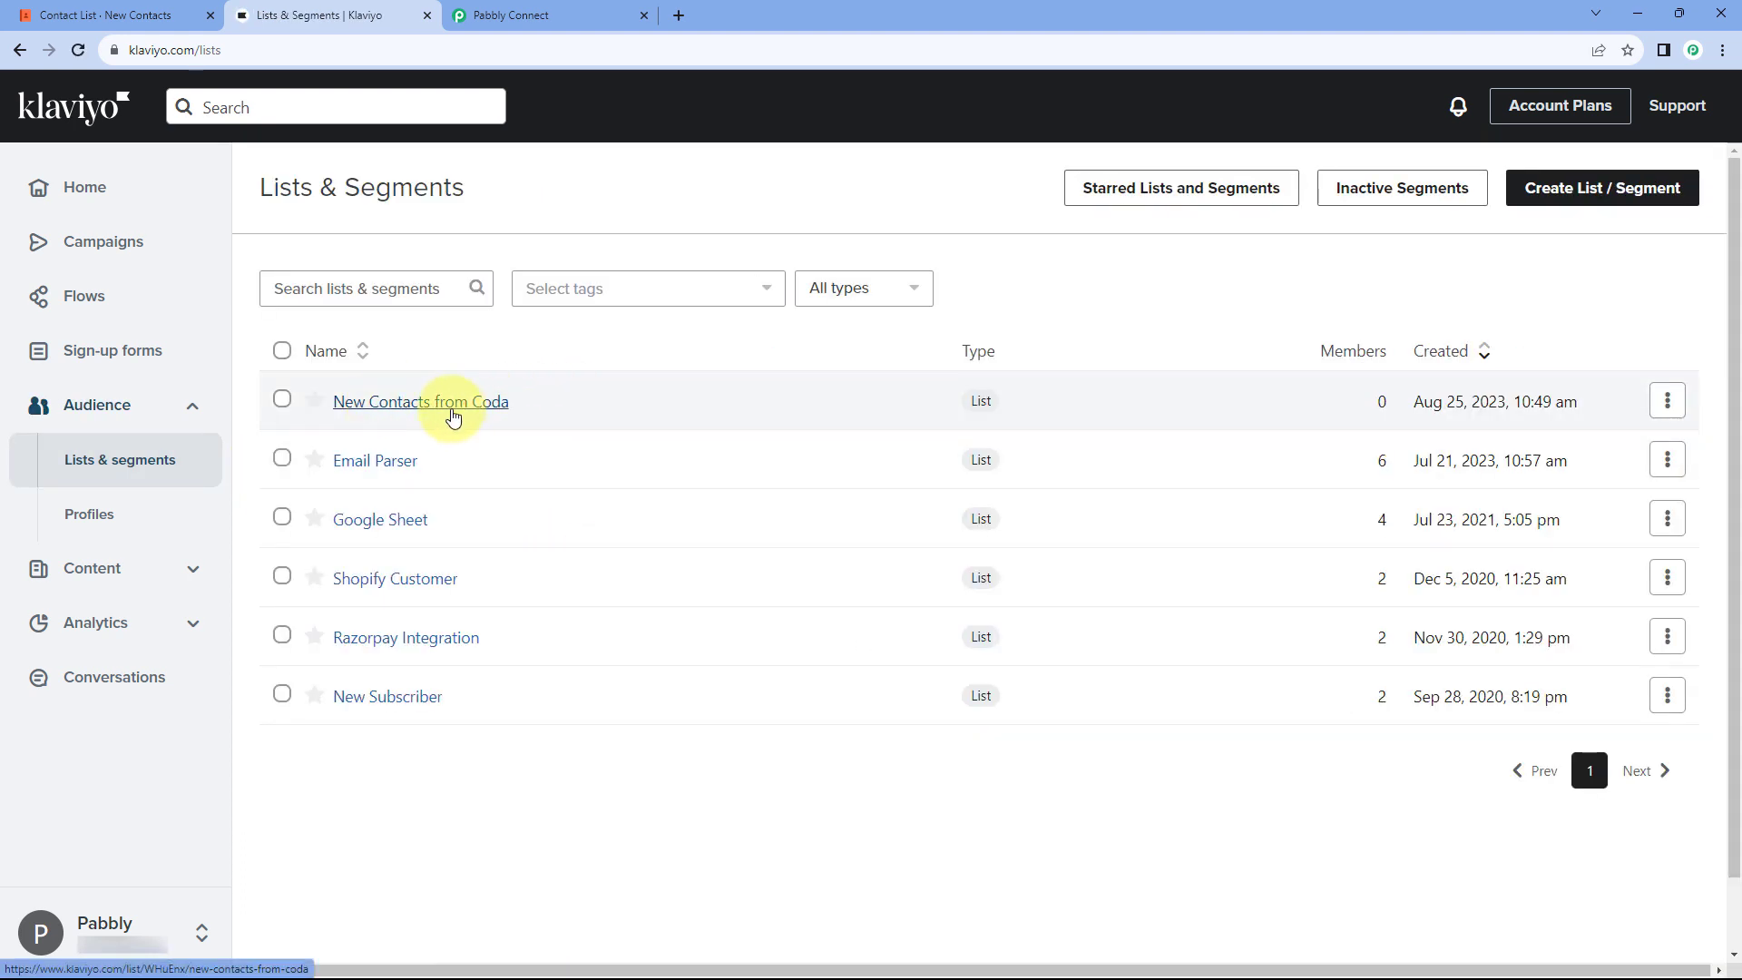
pyautogui.click(454, 417)
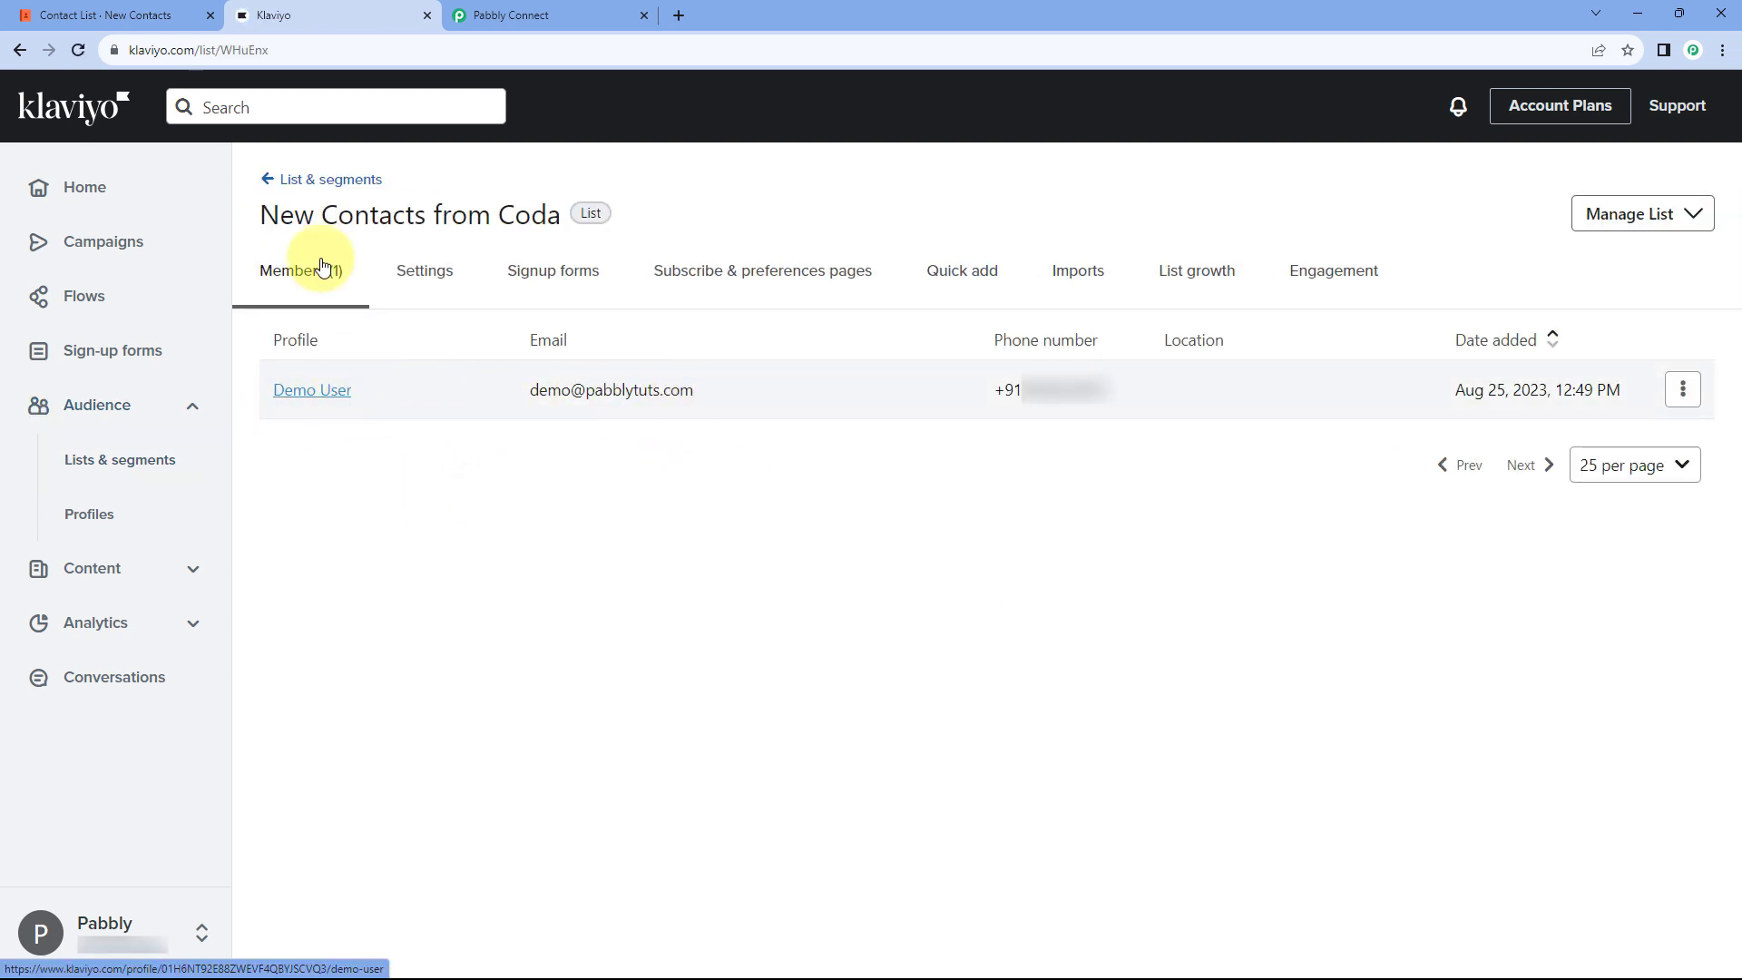
# Step: Compare the list with the Coda contacts table, then return to the Coda to Klaviyo workflow
pyautogui.click(127, 15)
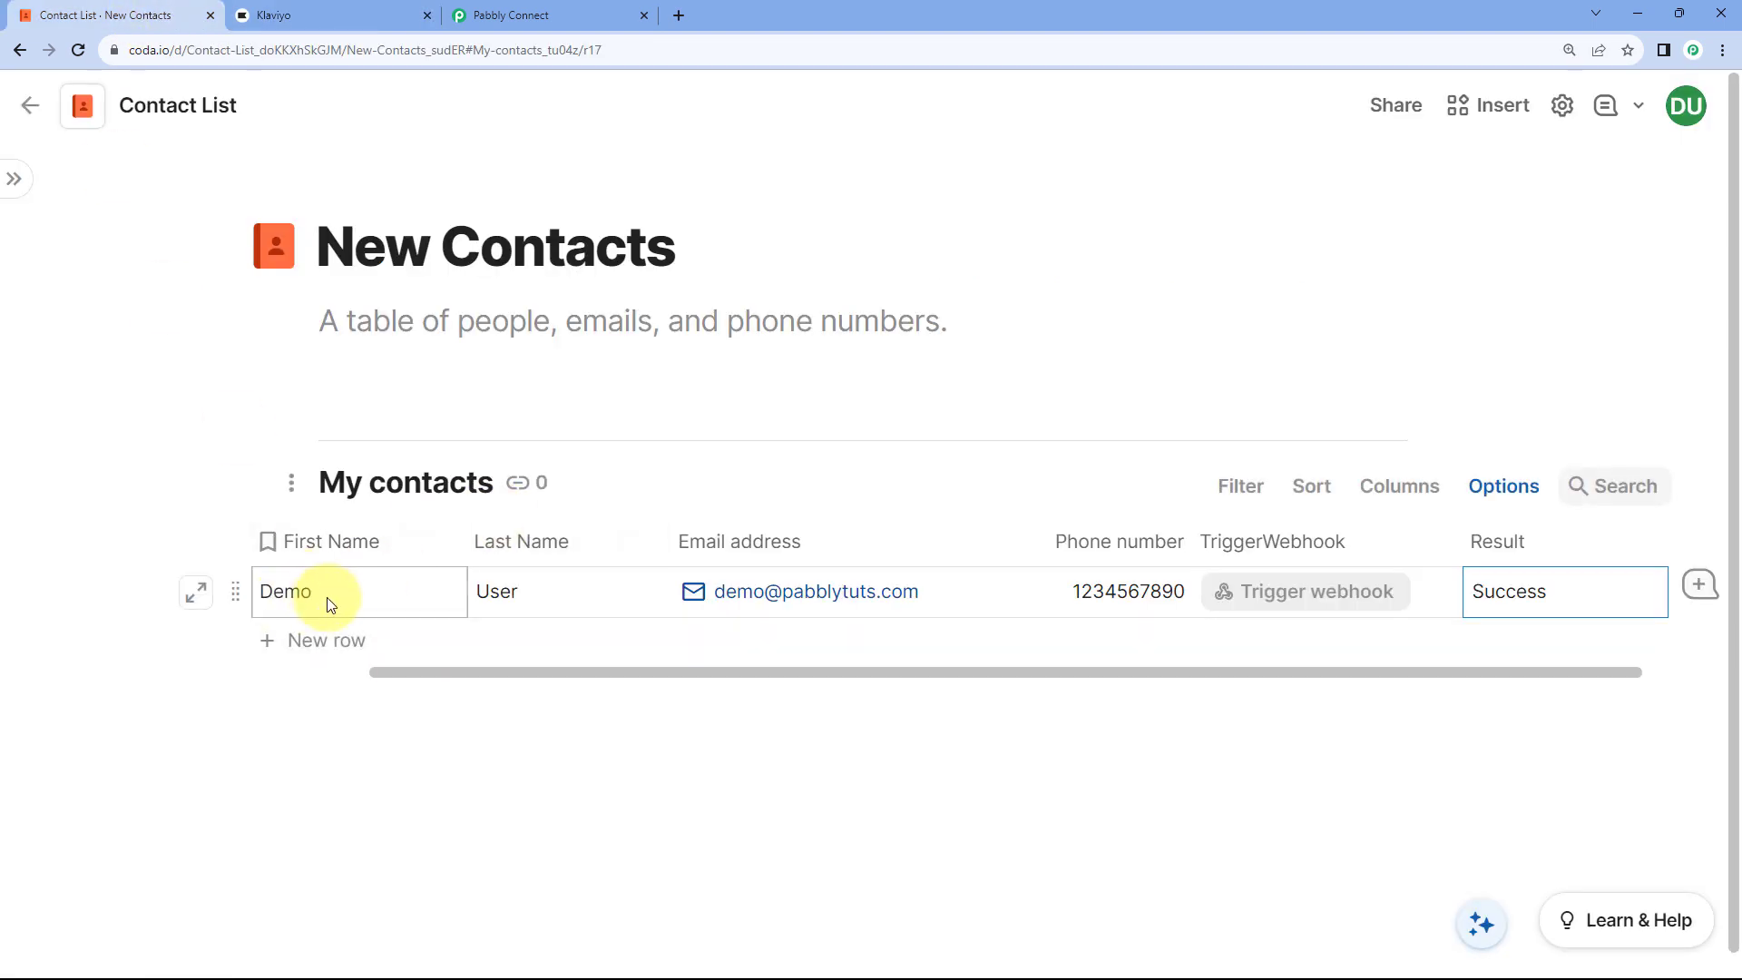
pyautogui.click(317, 14)
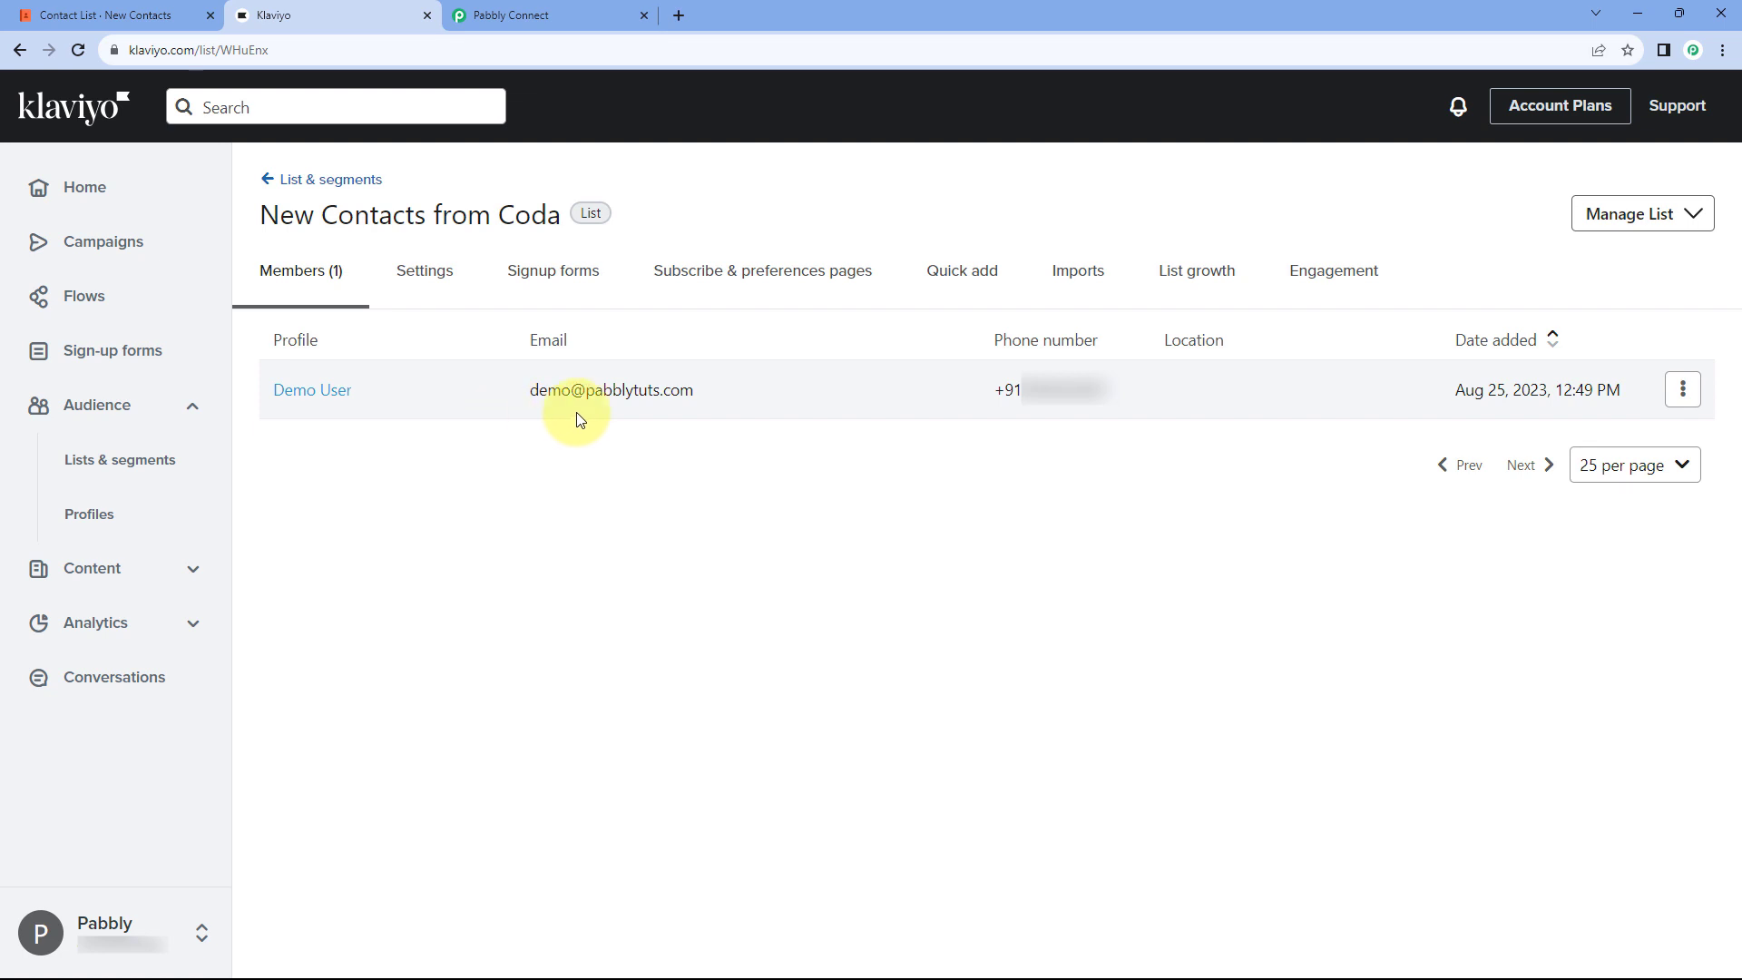
pyautogui.click(136, 14)
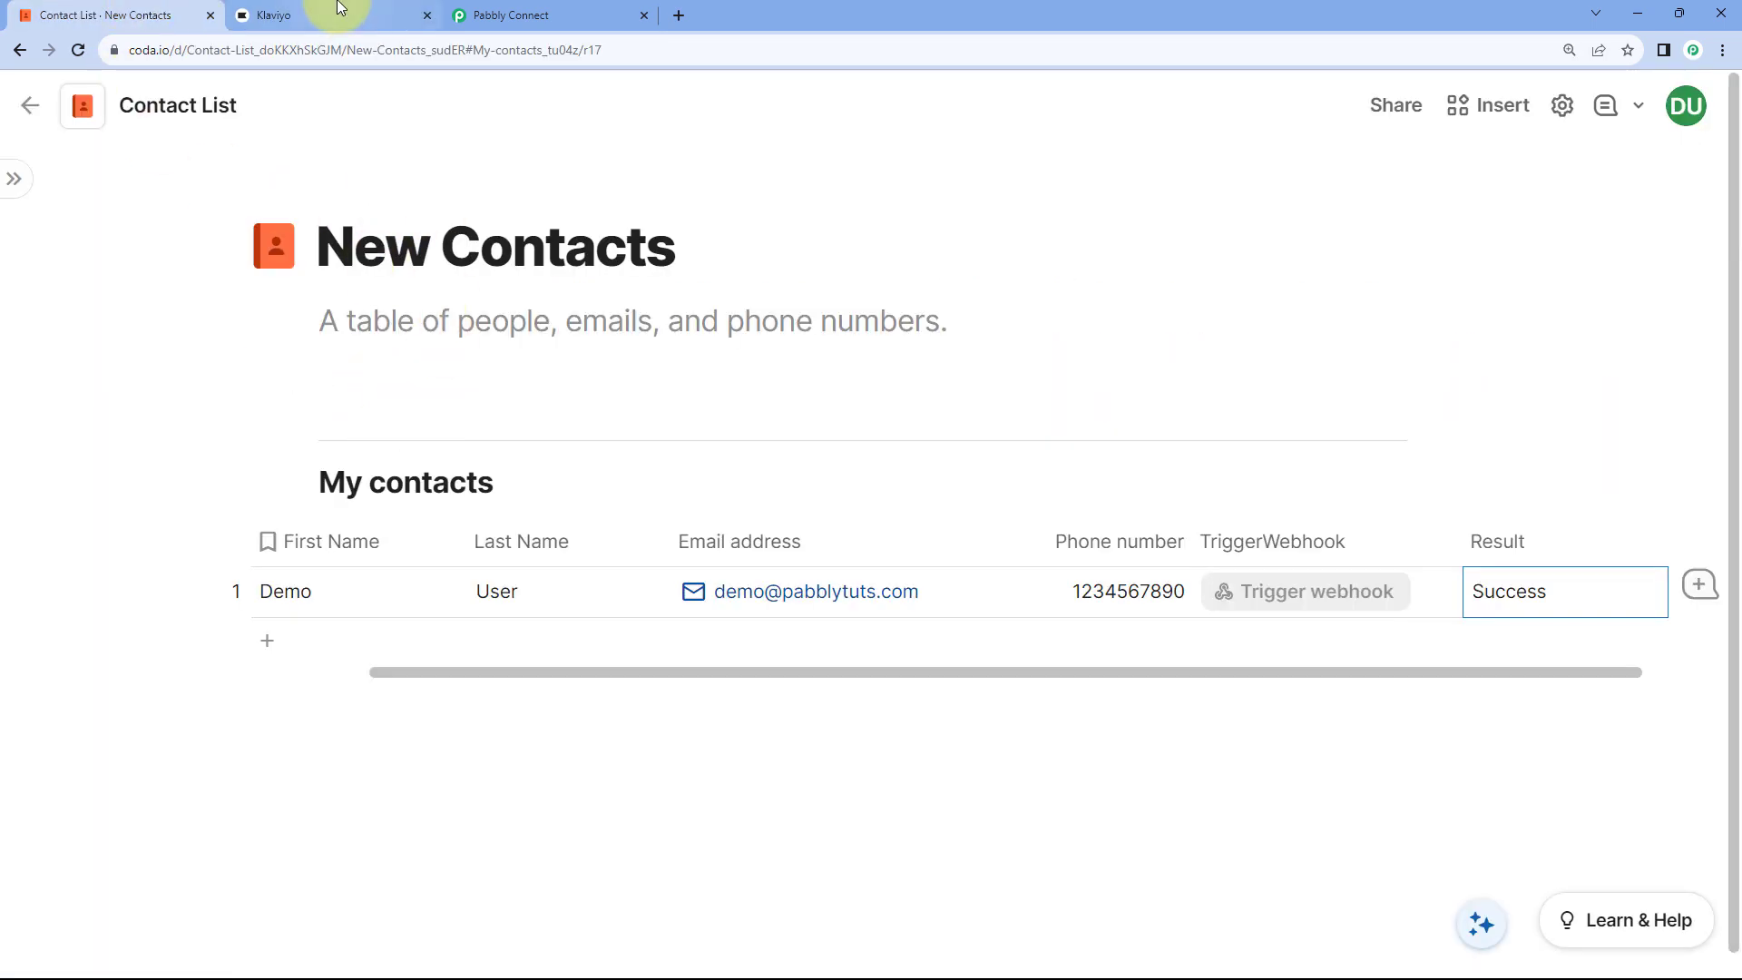
pyautogui.click(600, 16)
pyautogui.scroll(4, 1468, 456)
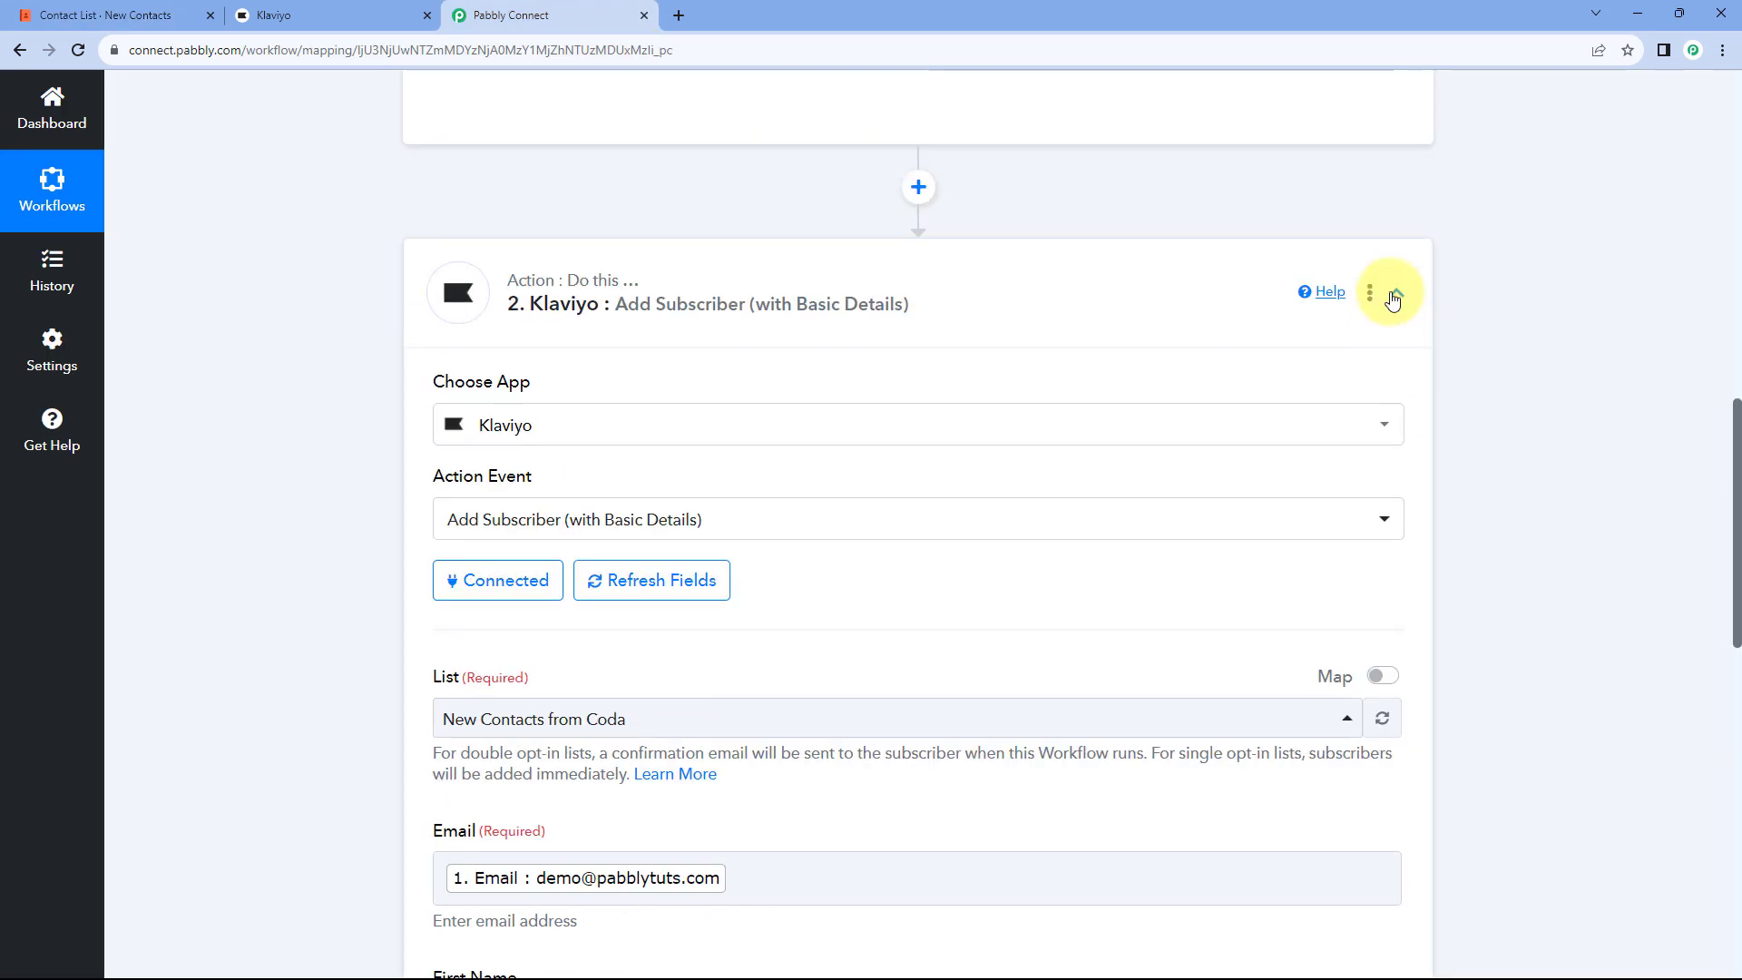
# Step: Collapse the Klaviyo Add Subscriber action and the Webhook trigger cards
pyautogui.click(1394, 295)
pyautogui.scroll(10, 1442, 323)
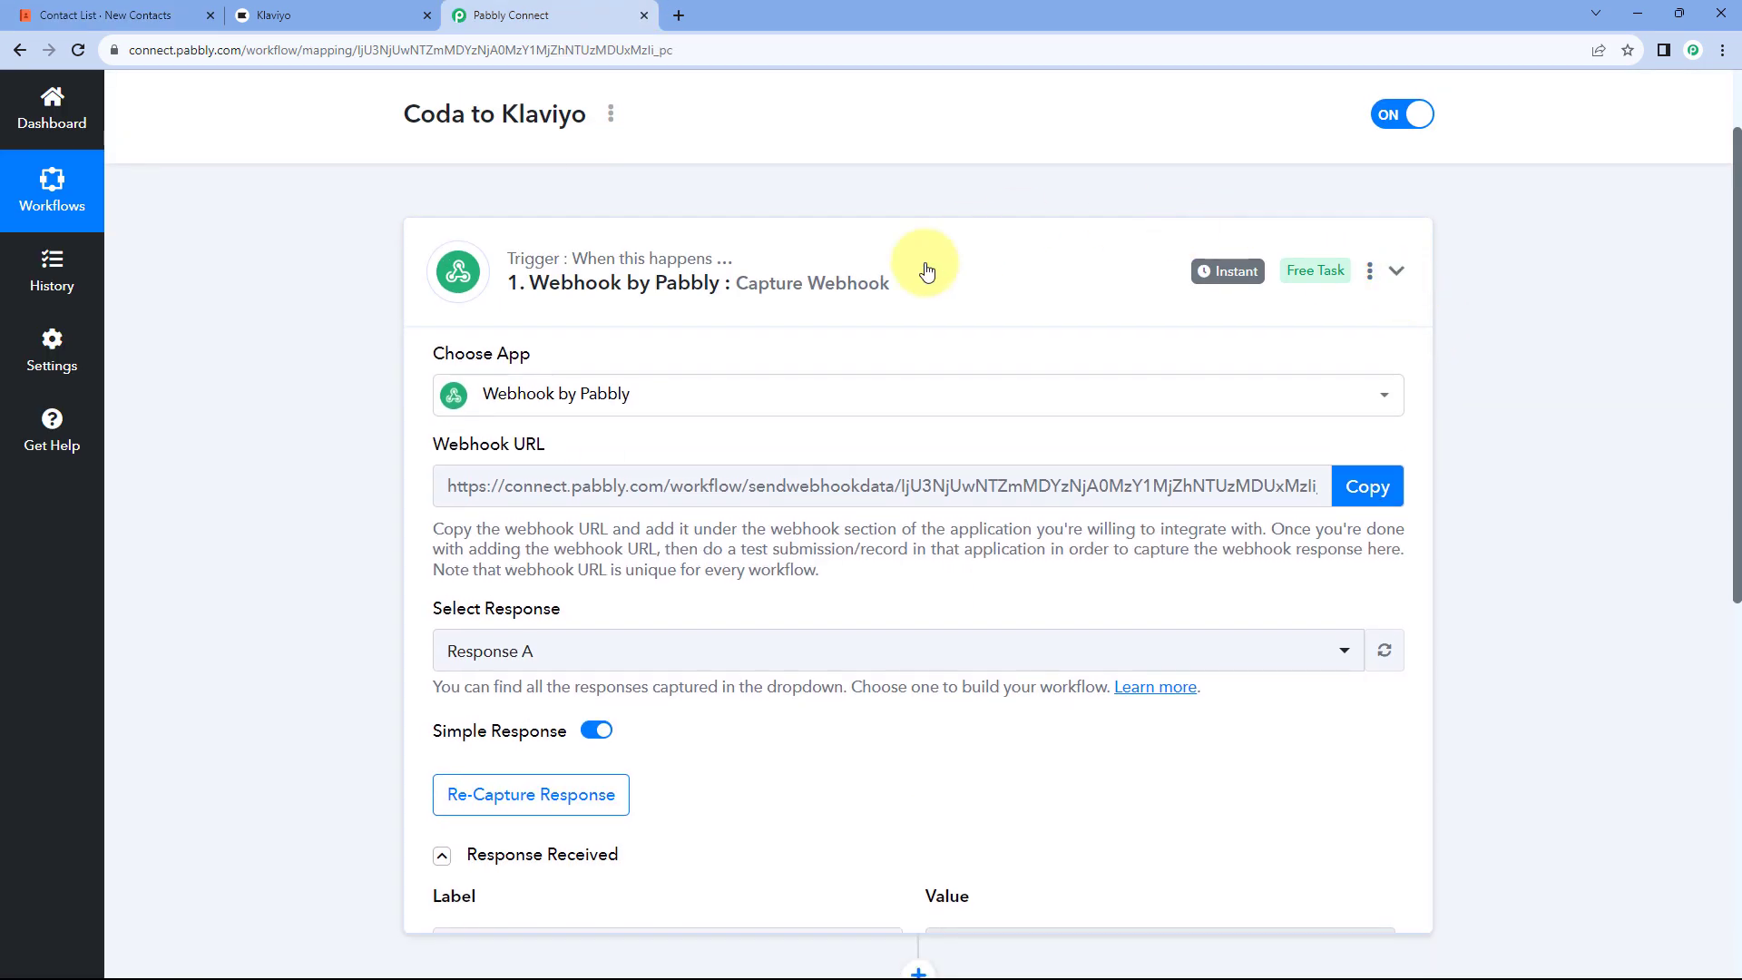
pyautogui.click(926, 270)
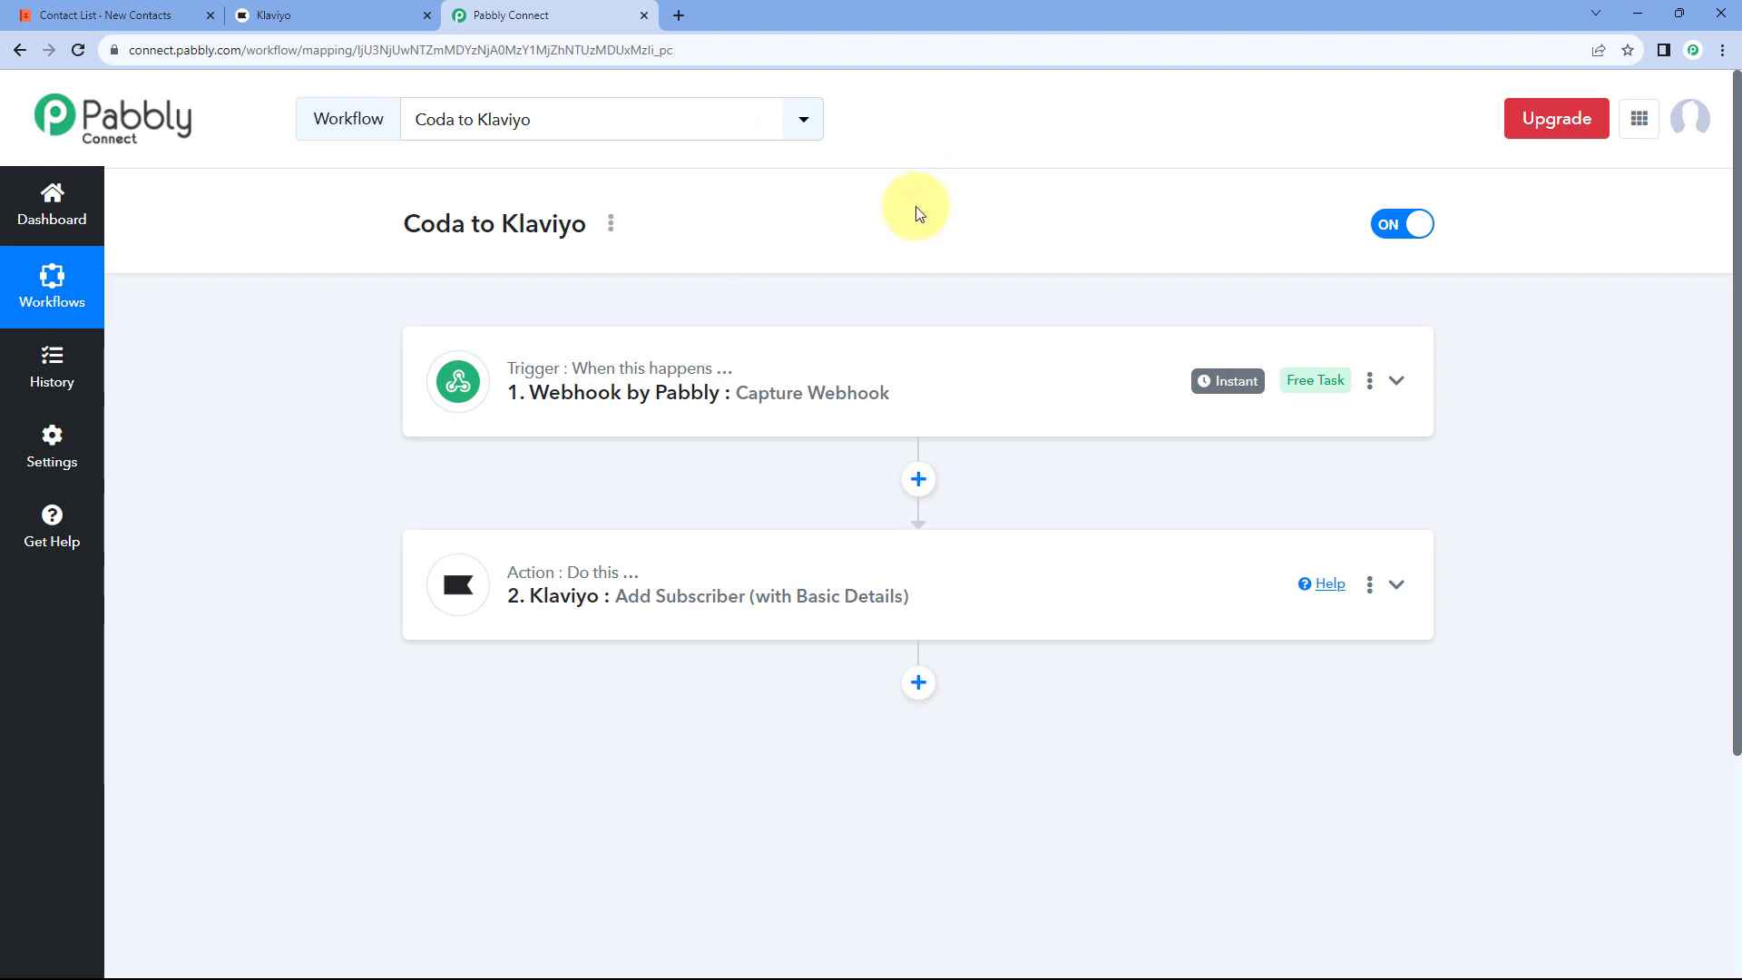
# Step: Check the Coda table, the Klaviyo list and the workflow, ending on Coda contacts
pyautogui.click(97, 15)
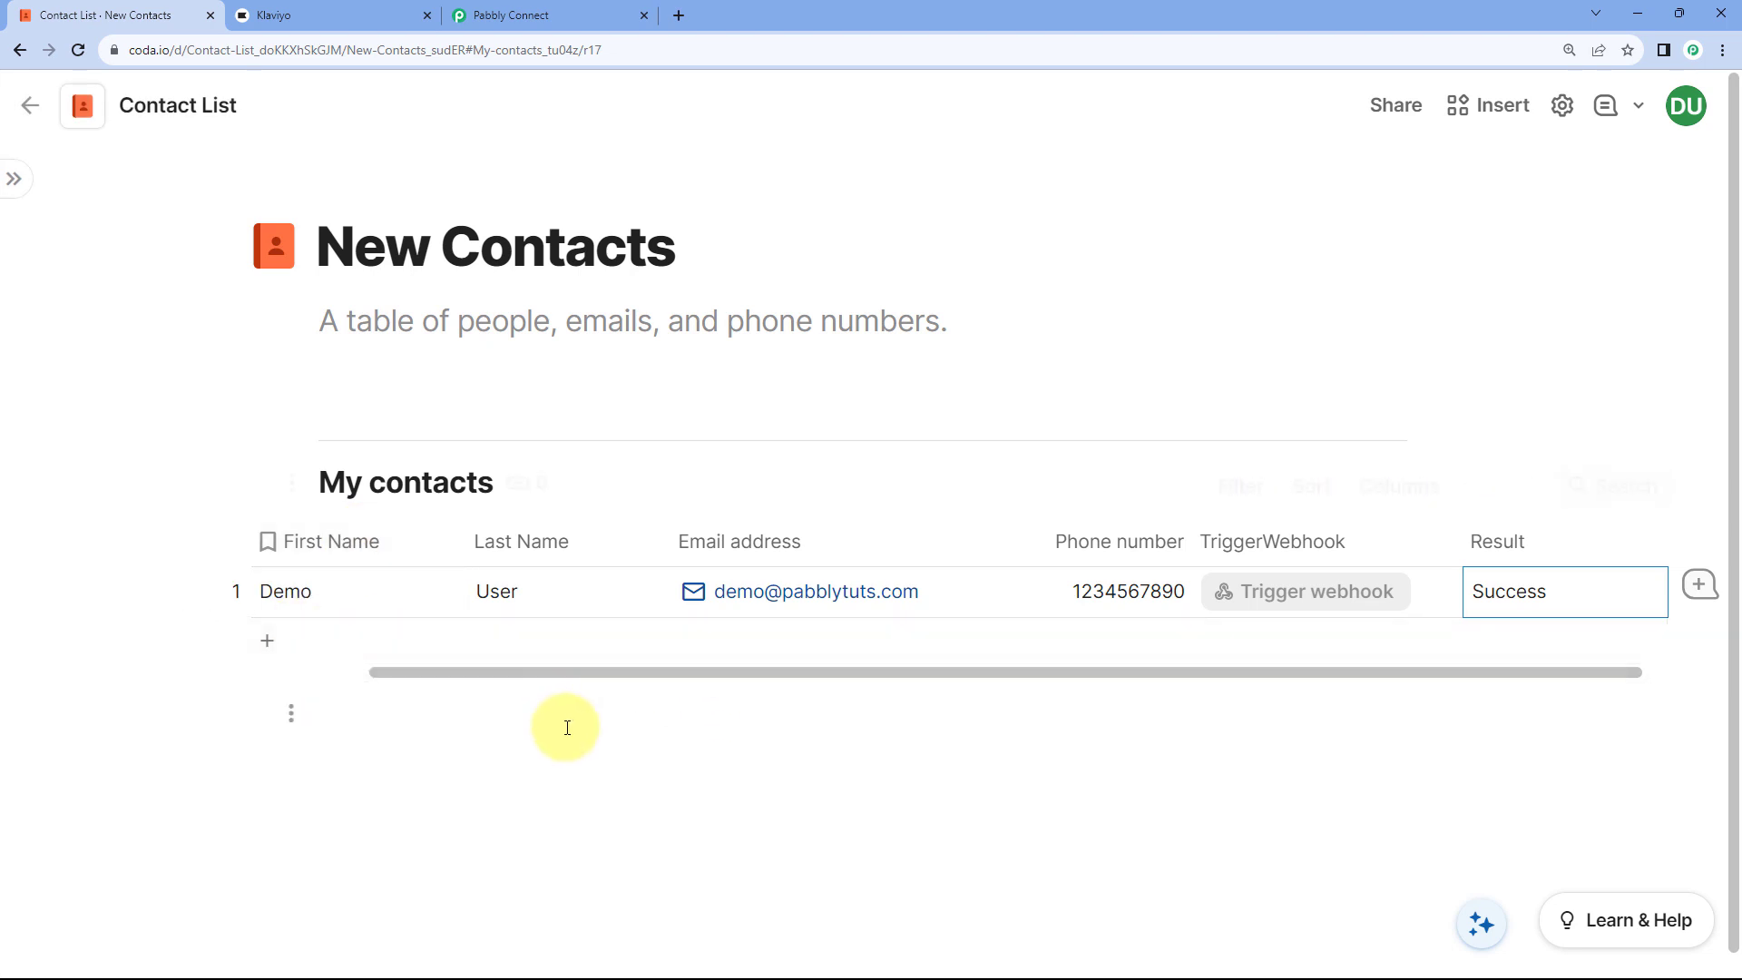
pyautogui.click(282, 16)
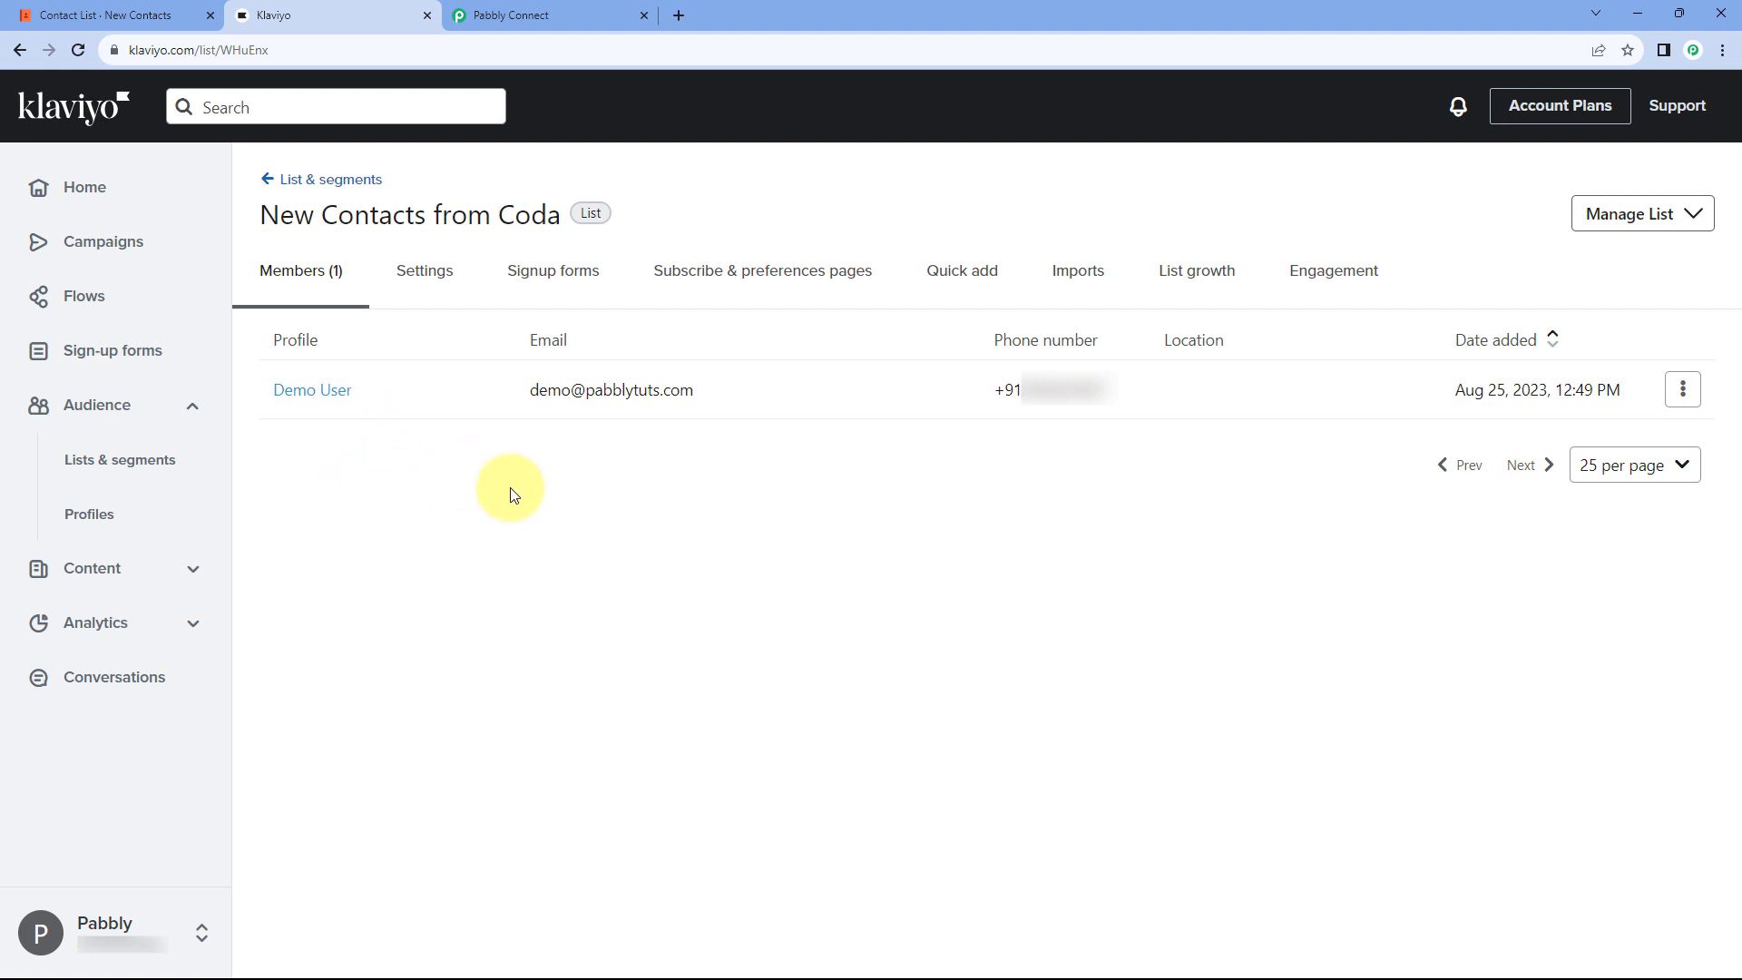
pyautogui.click(540, 9)
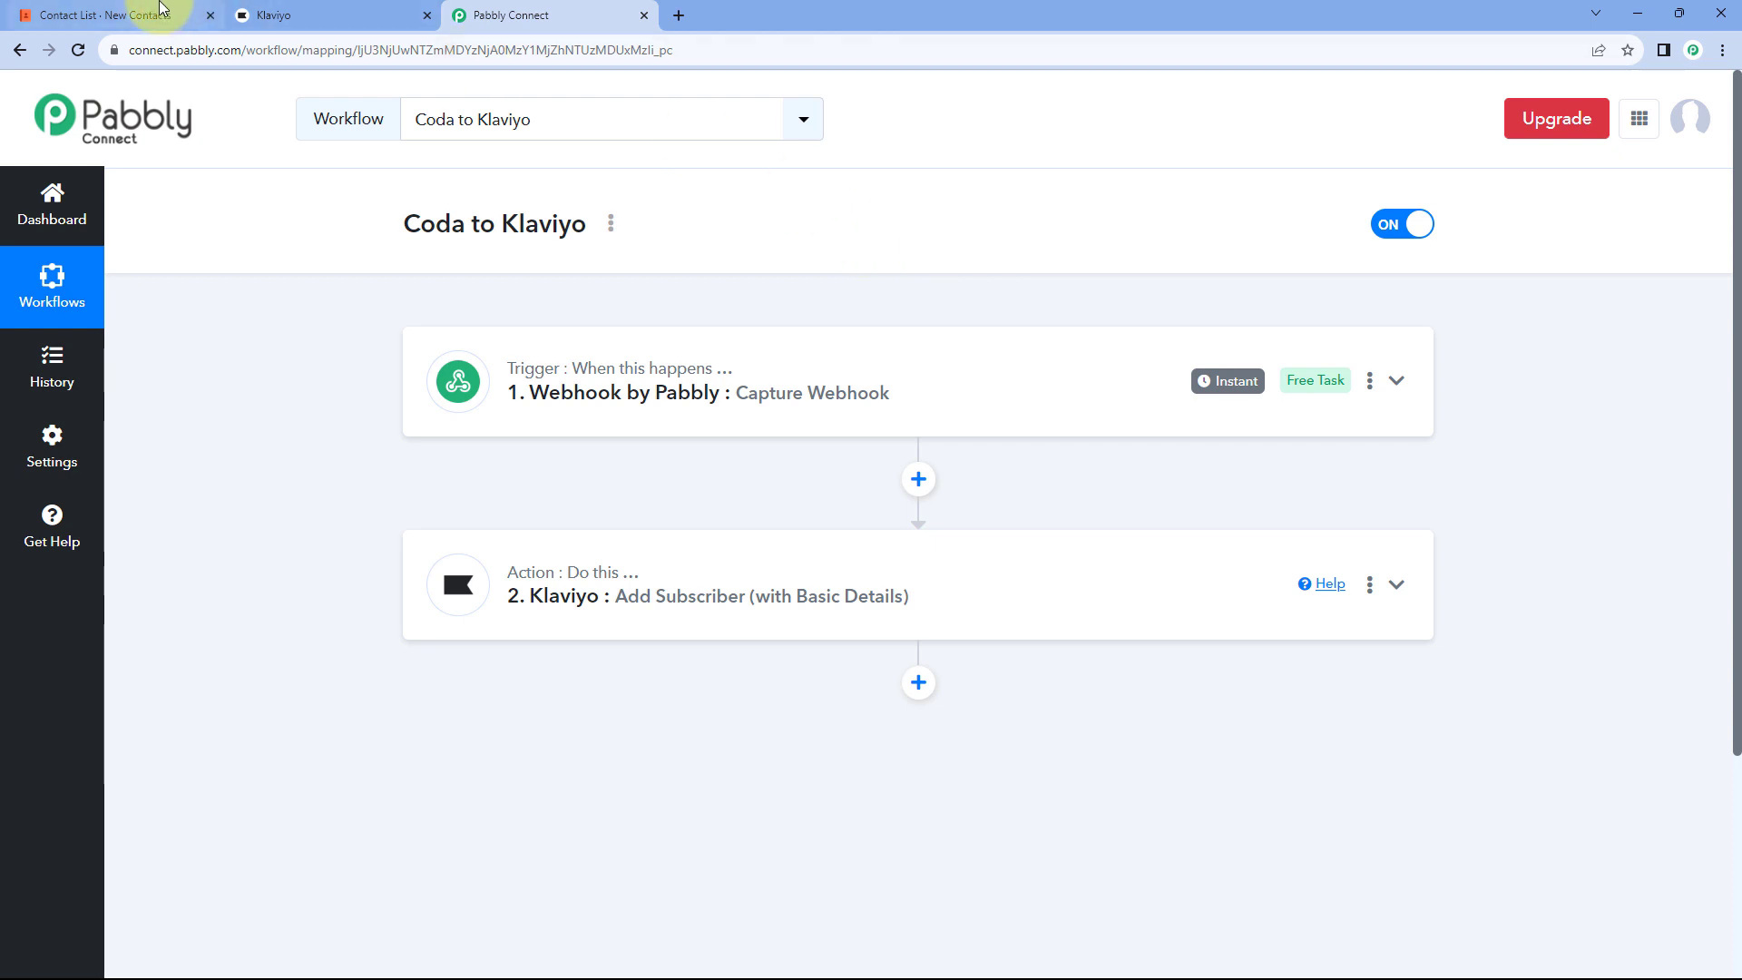
pyautogui.click(162, 9)
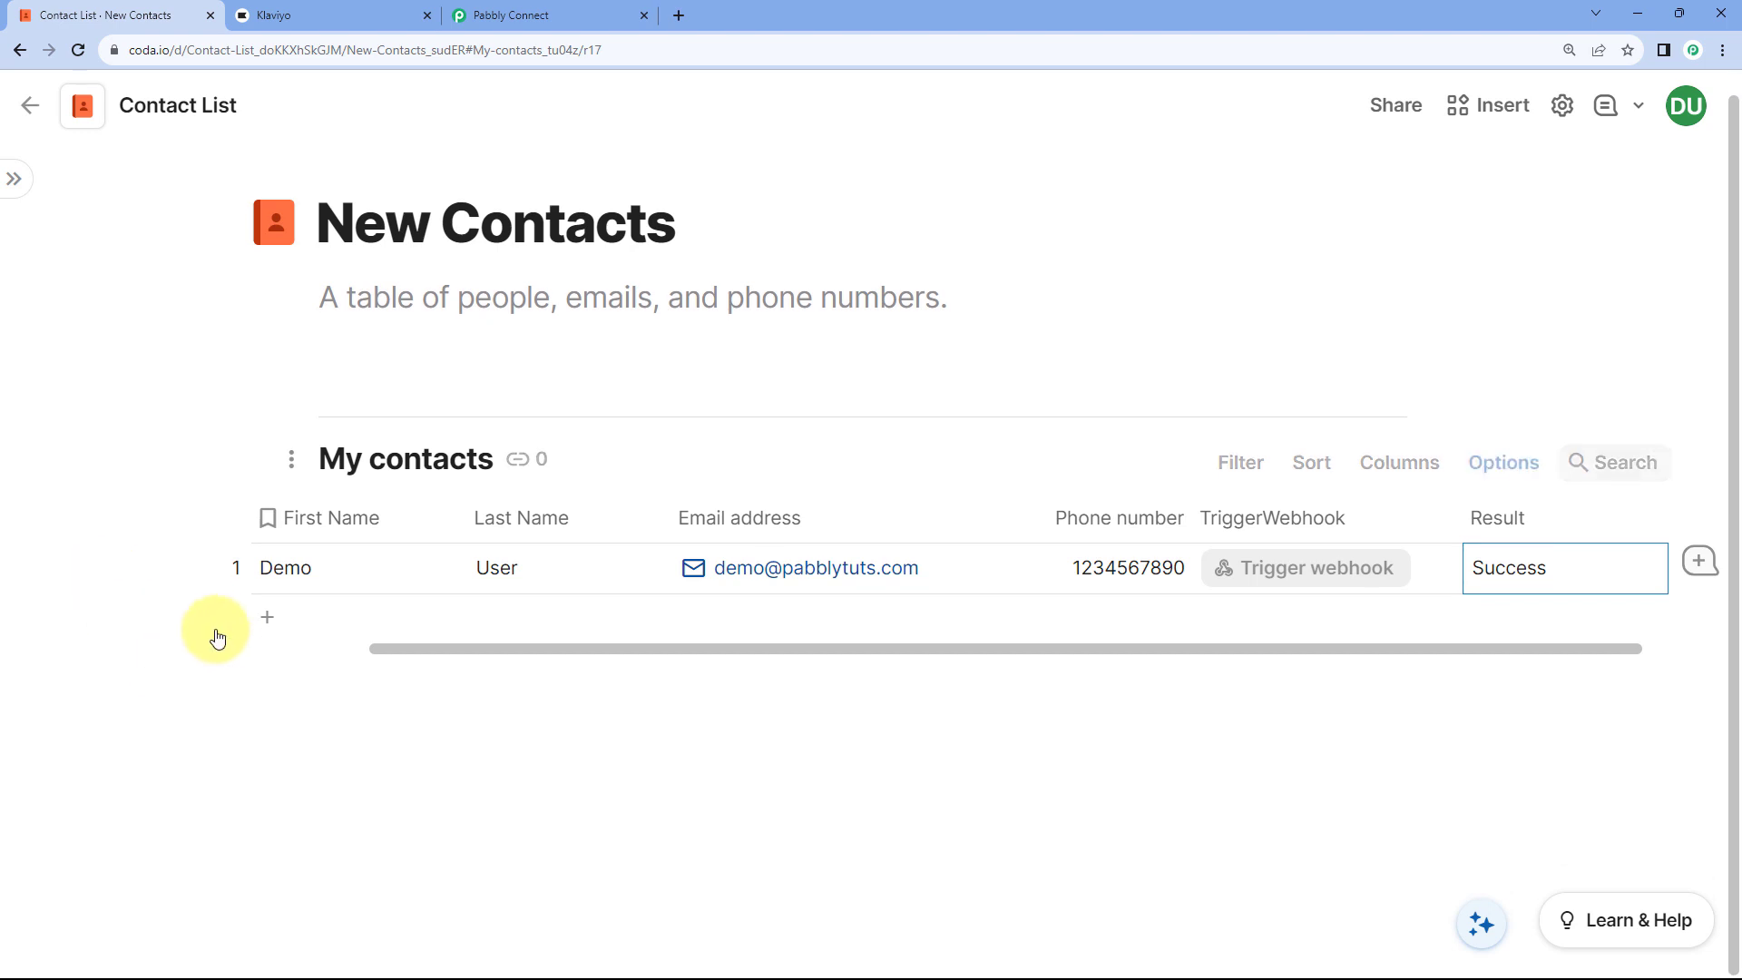
# Step: Add a My contacts row for Test User with a test email and phone number
pyautogui.click(331, 621)
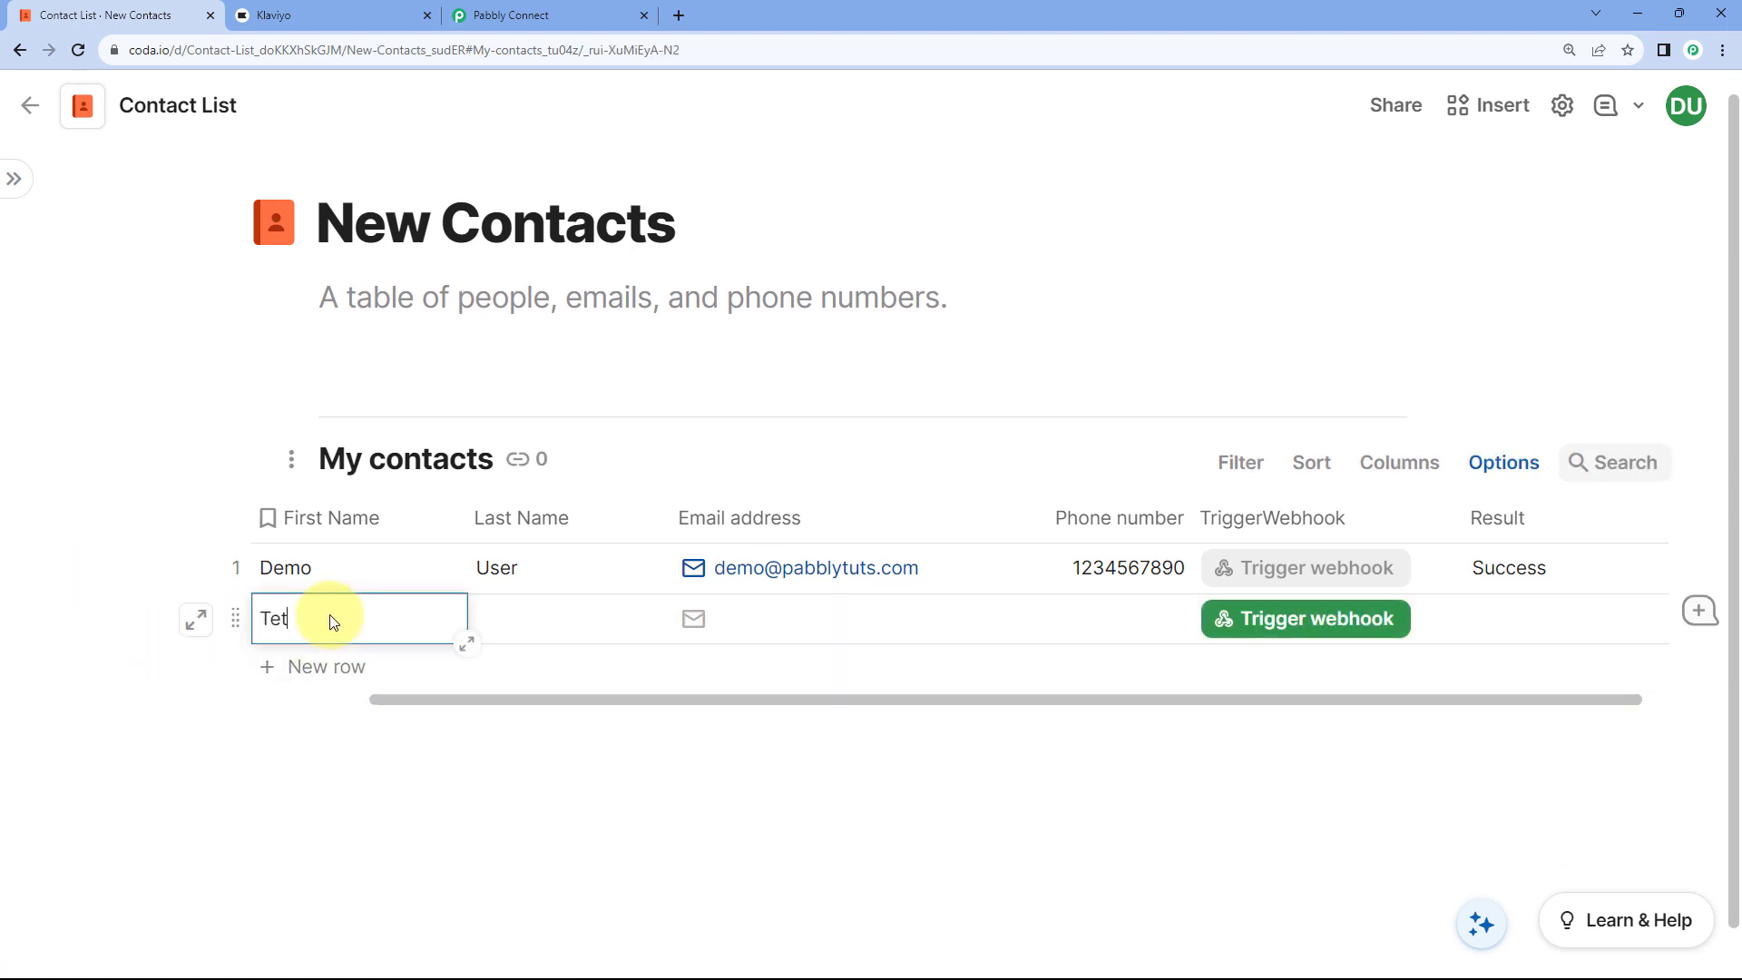
pyautogui.write('Test')
pyautogui.press('Tab')
pyautogui.write('User')
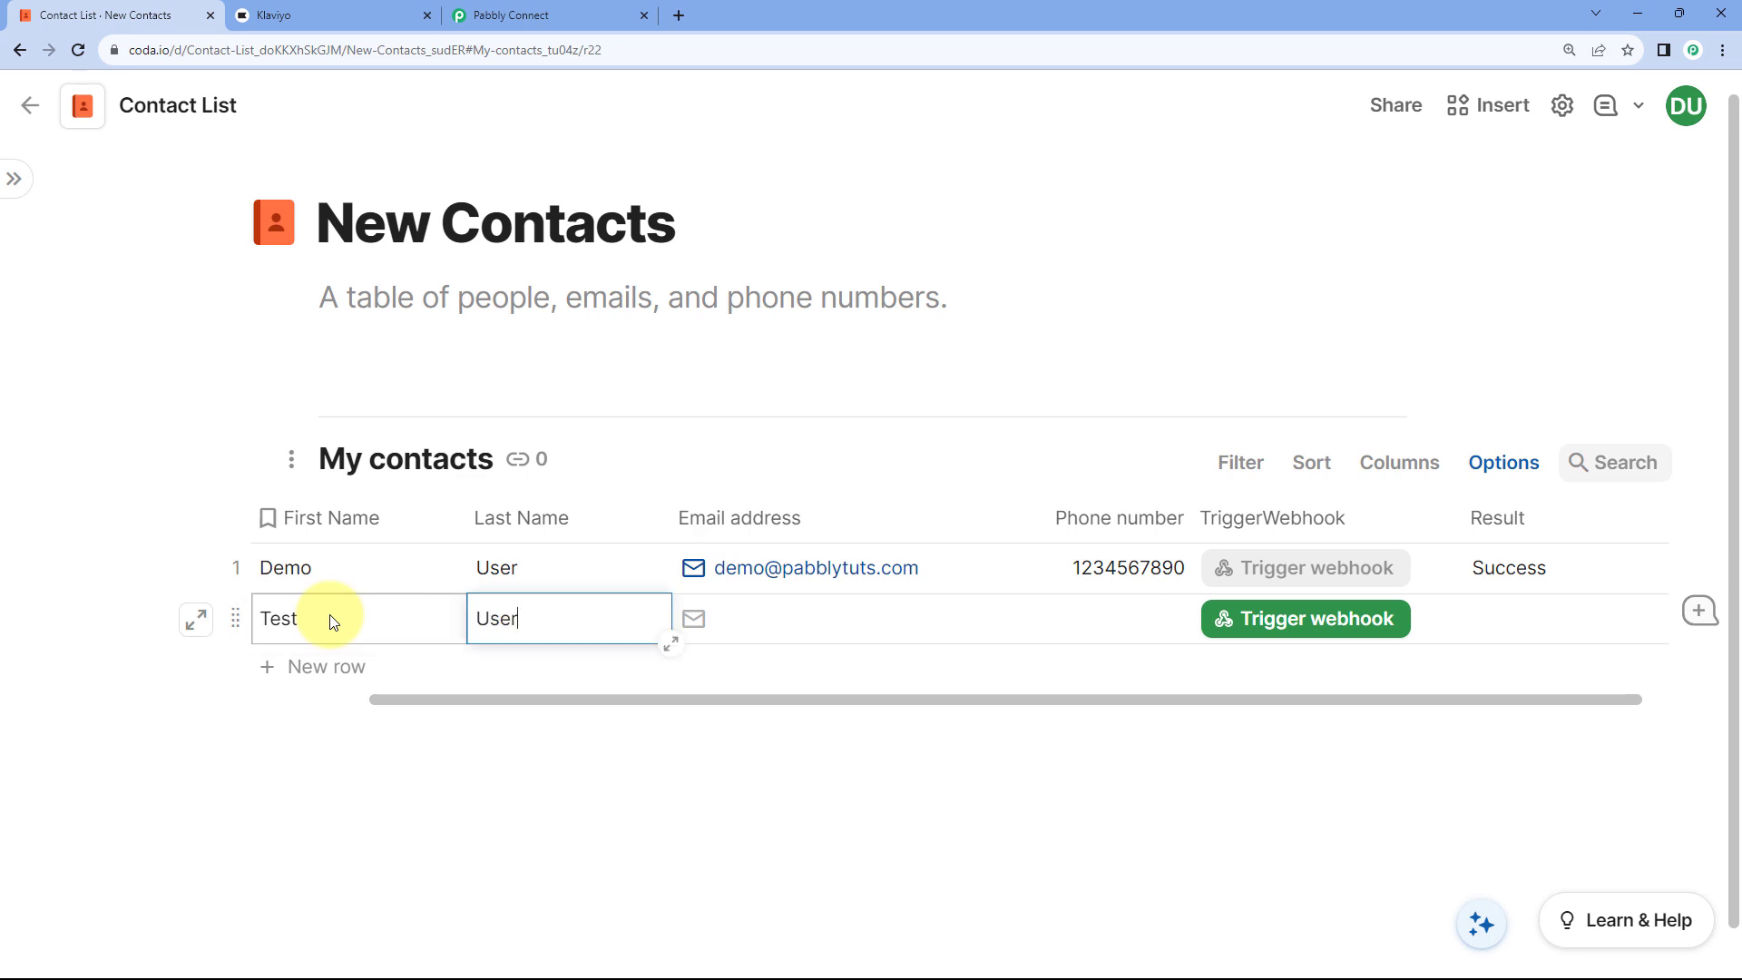
pyautogui.press('Tab')
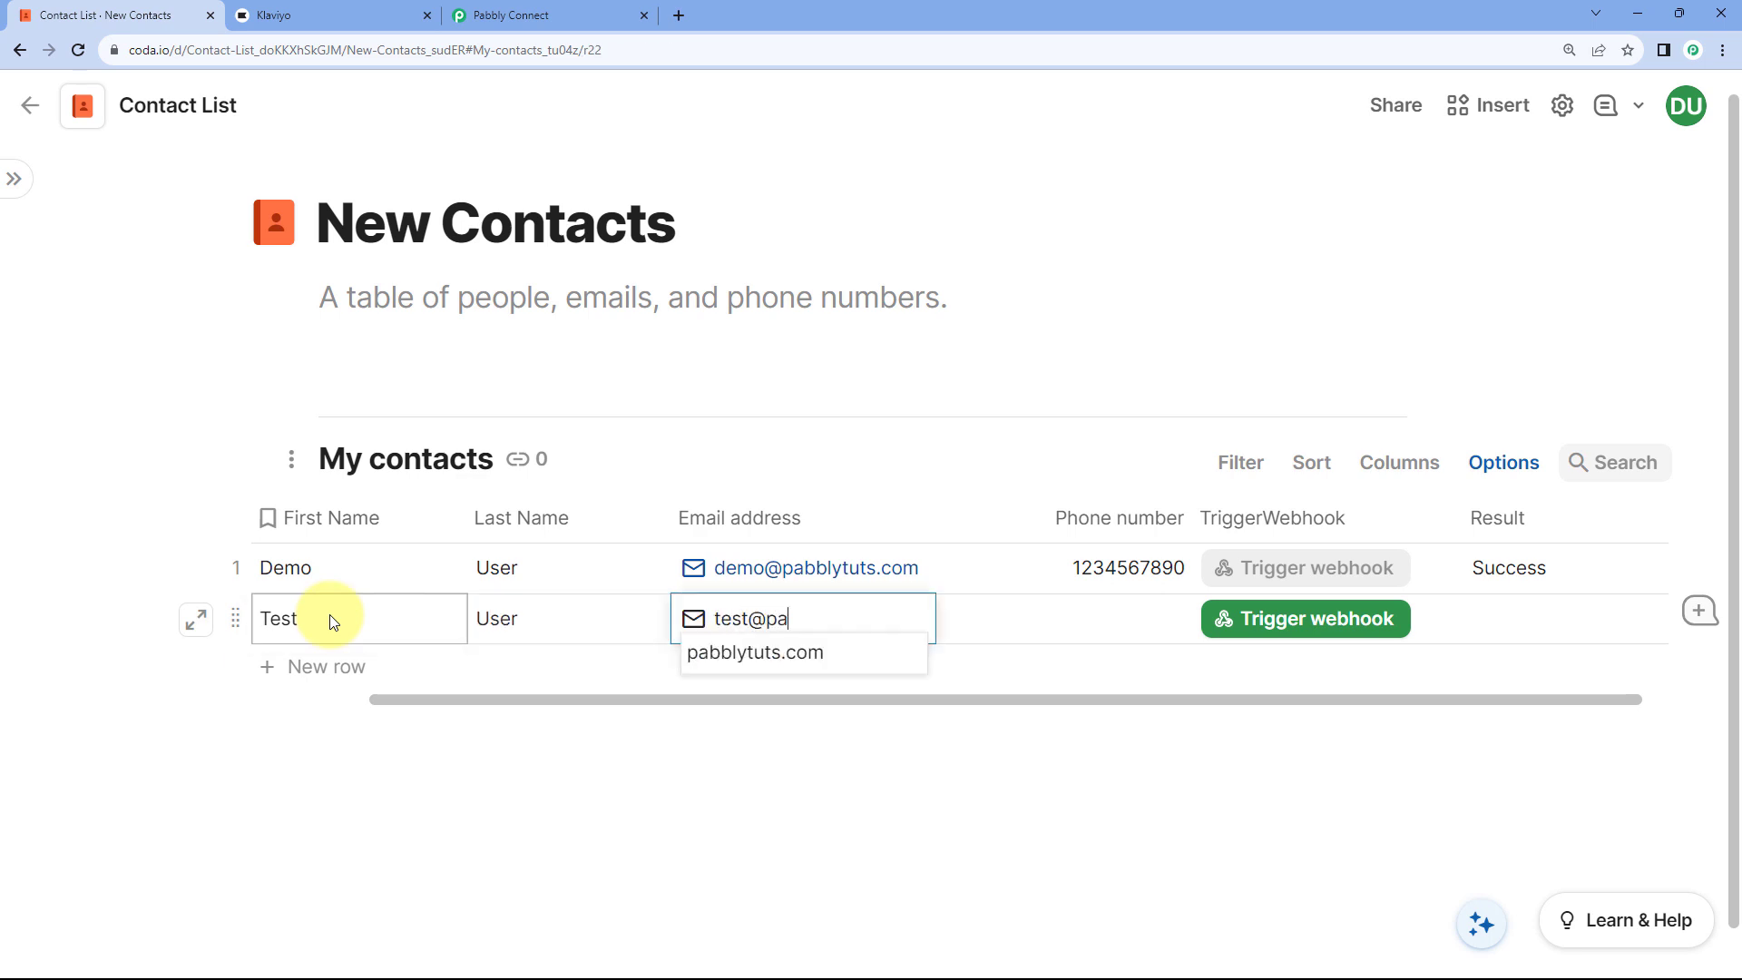
pyautogui.press('Tab')
pyautogui.write('32')
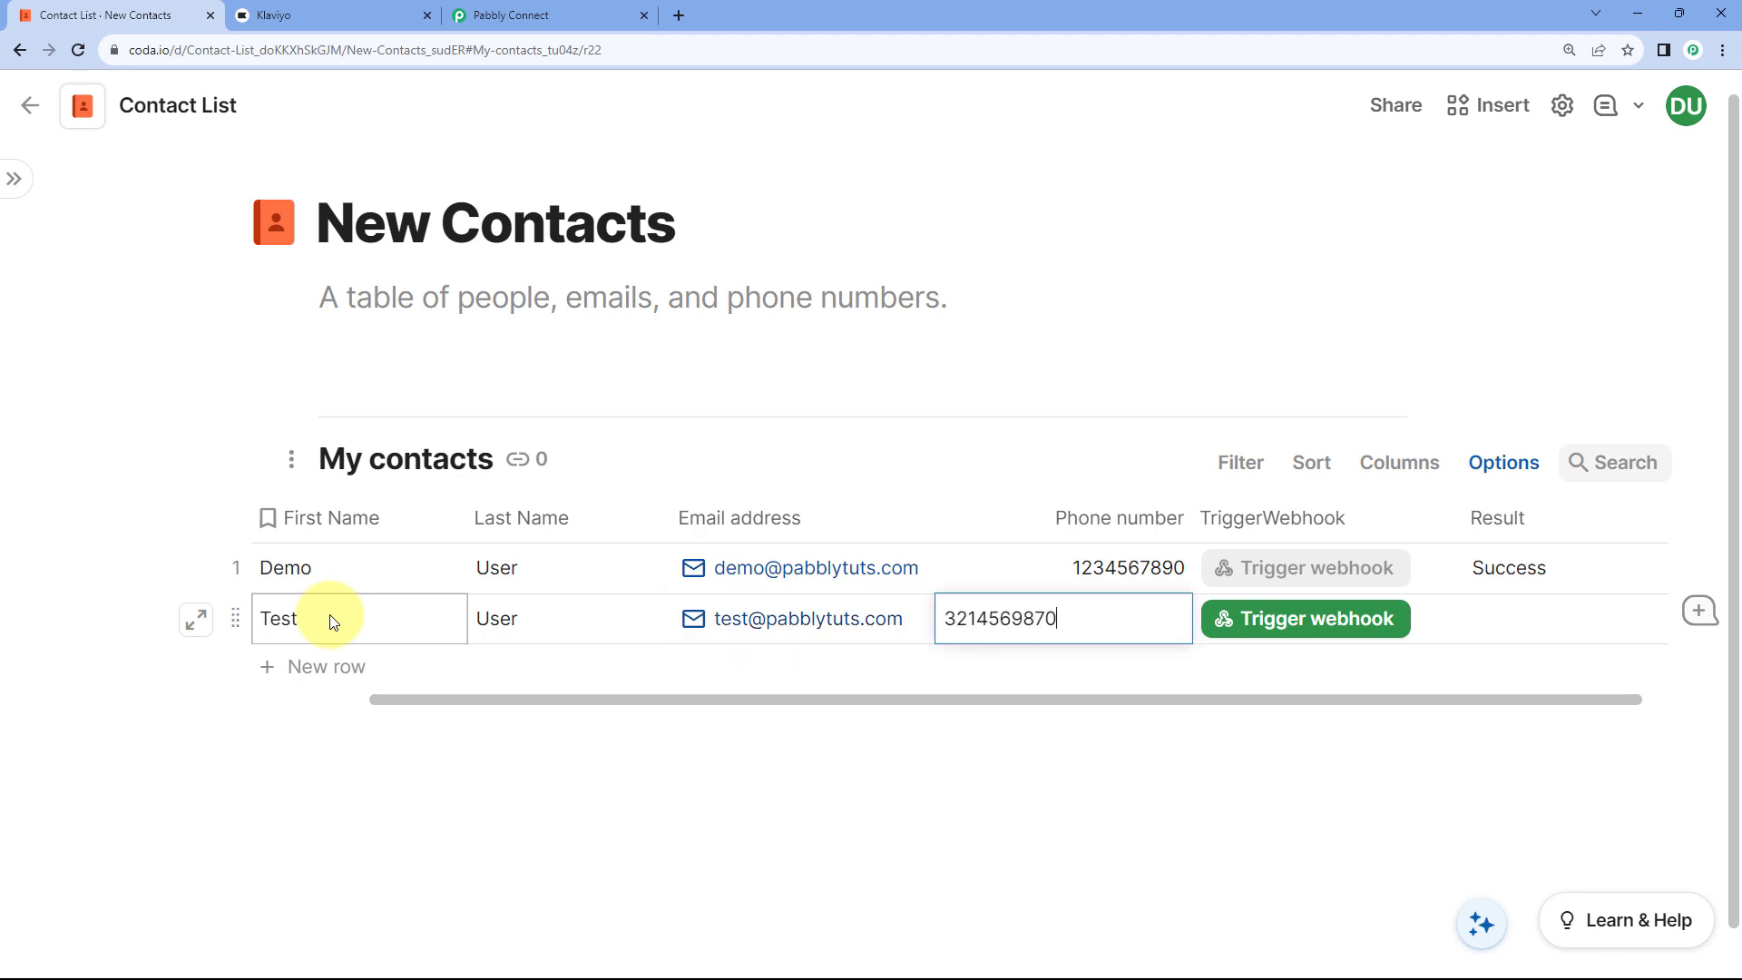
pyautogui.click(762, 834)
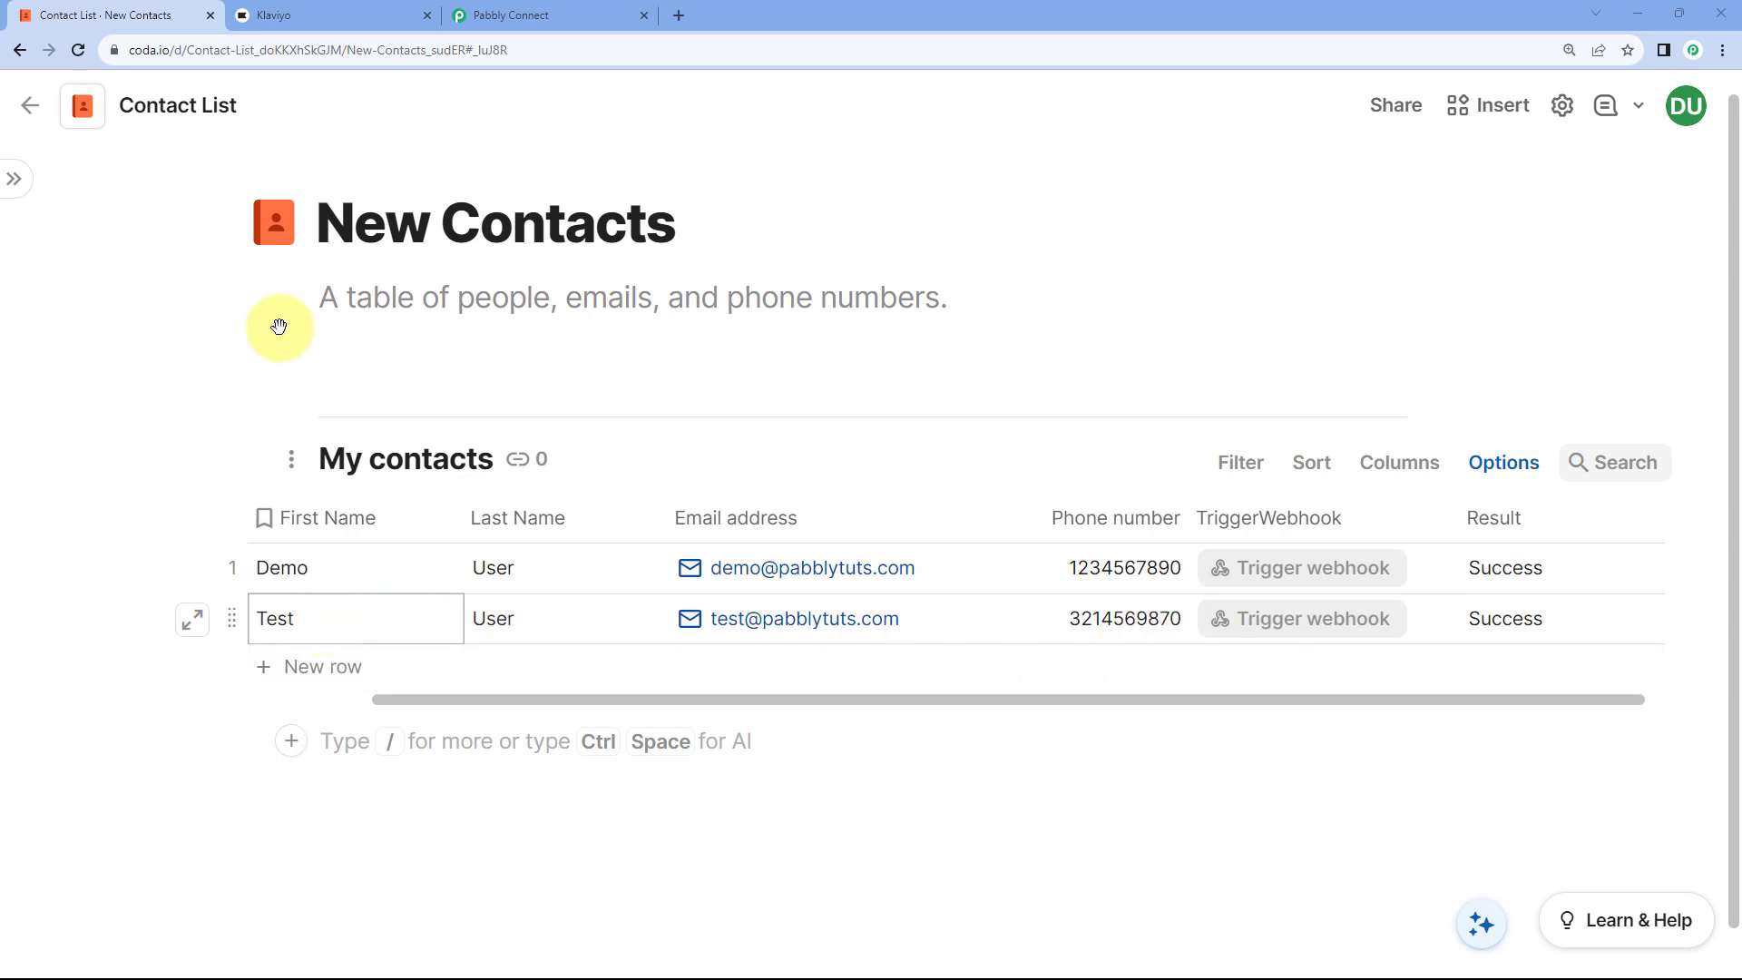
# Step: Check the Coda to Klaviyo workflow and the new row's Success result
pyautogui.click(508, 20)
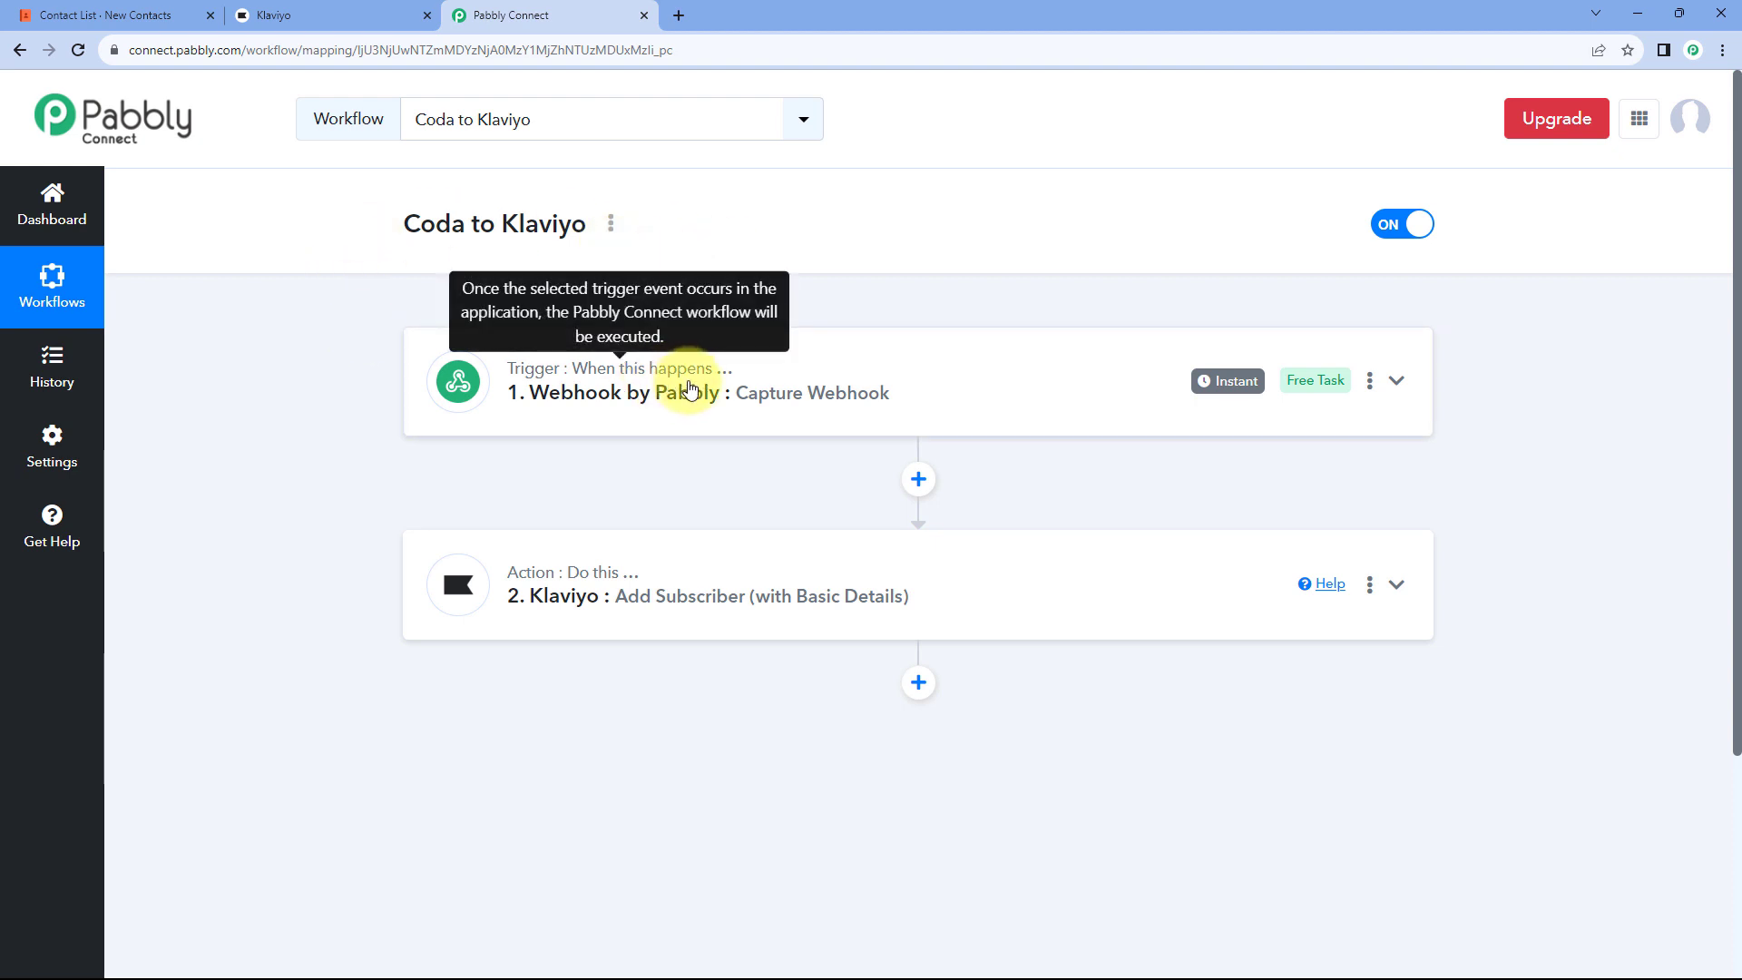
pyautogui.click(109, 15)
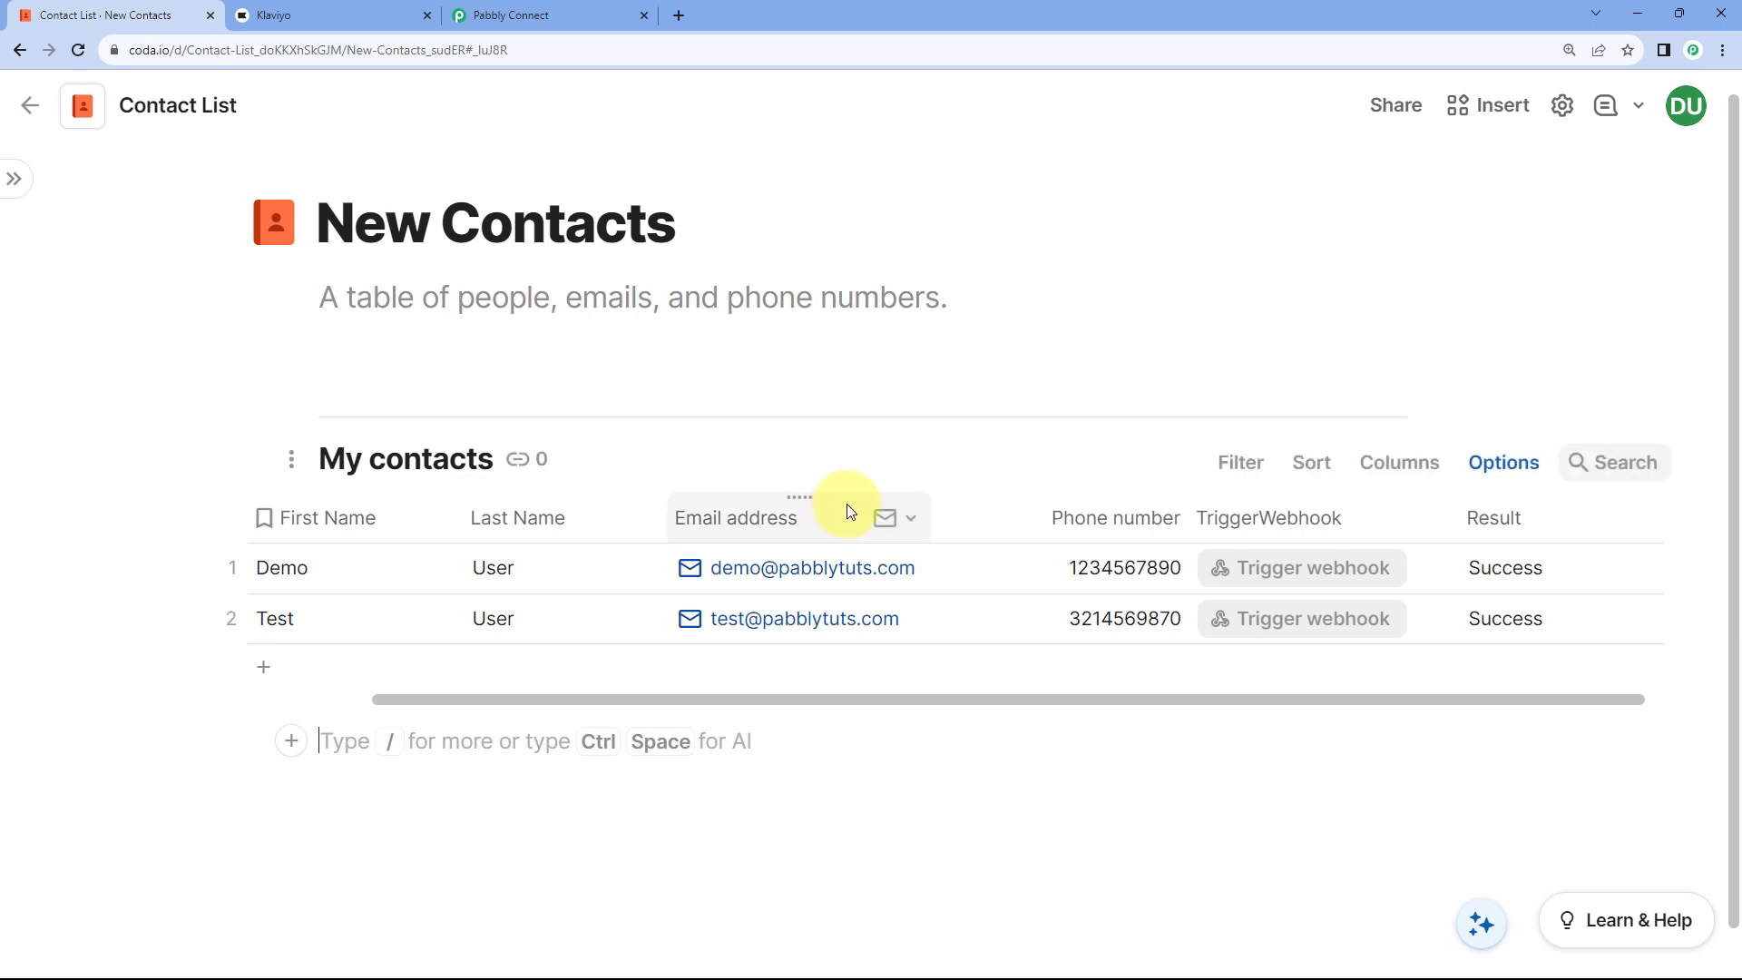
pyautogui.click(585, 13)
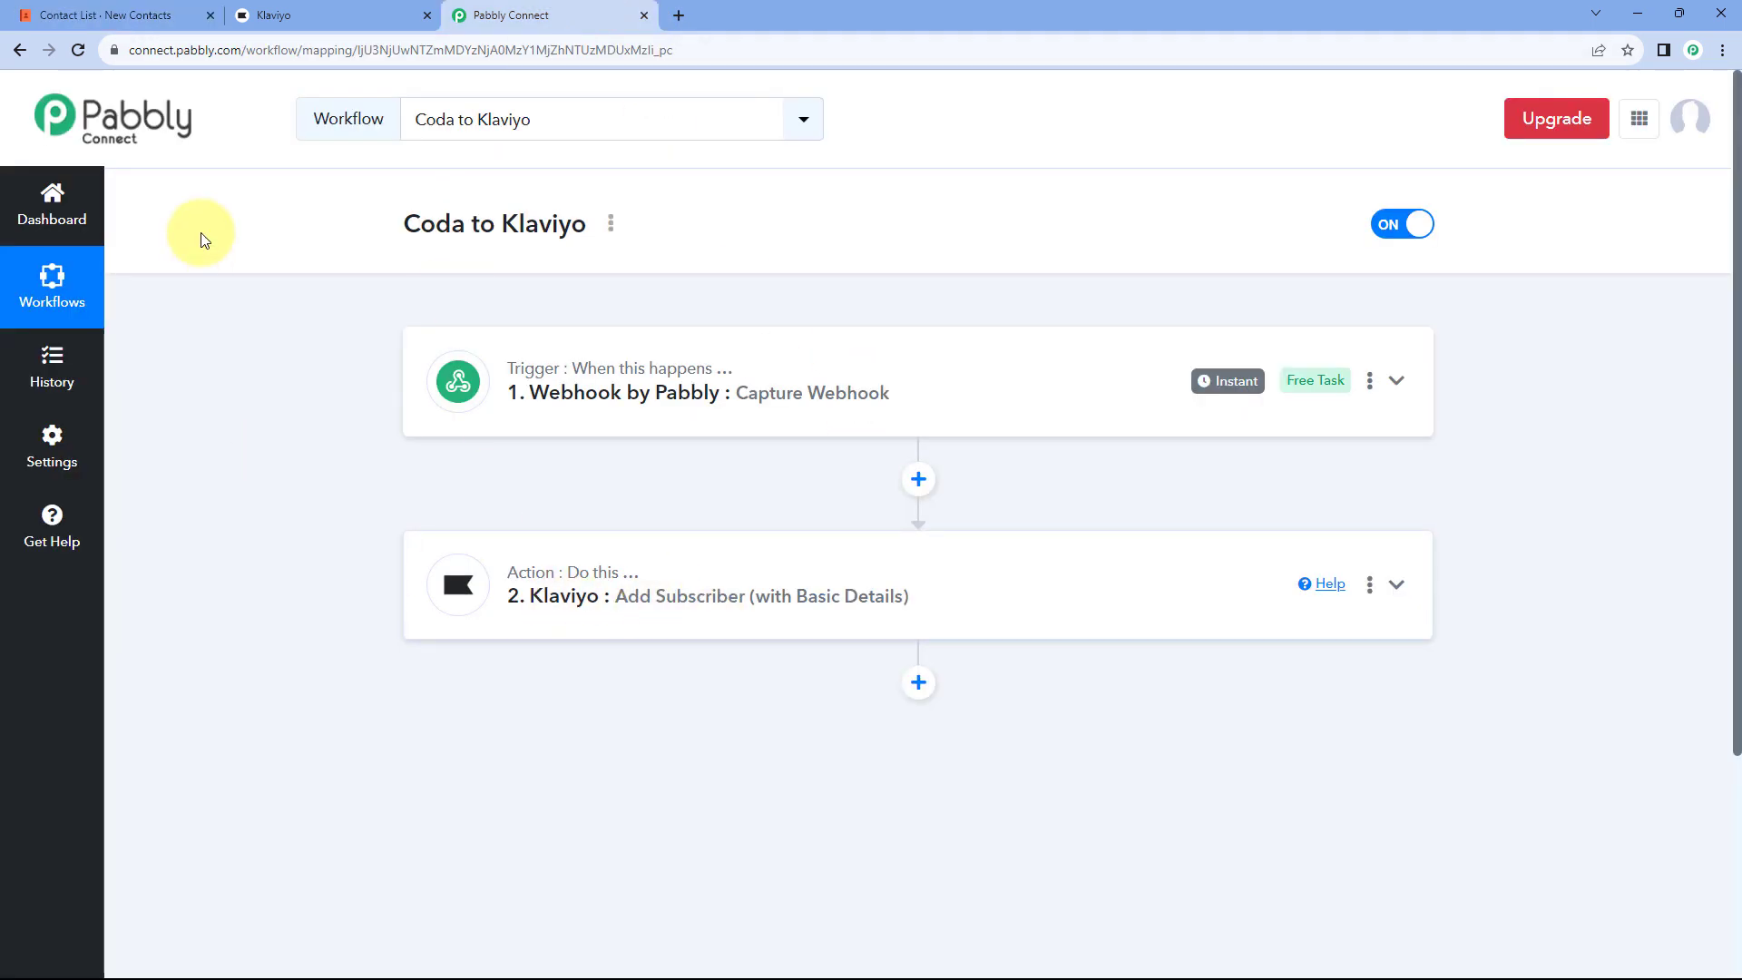
# Step: Open the Test User profile from Klaviyo's New Contacts from Coda list
pyautogui.click(325, 19)
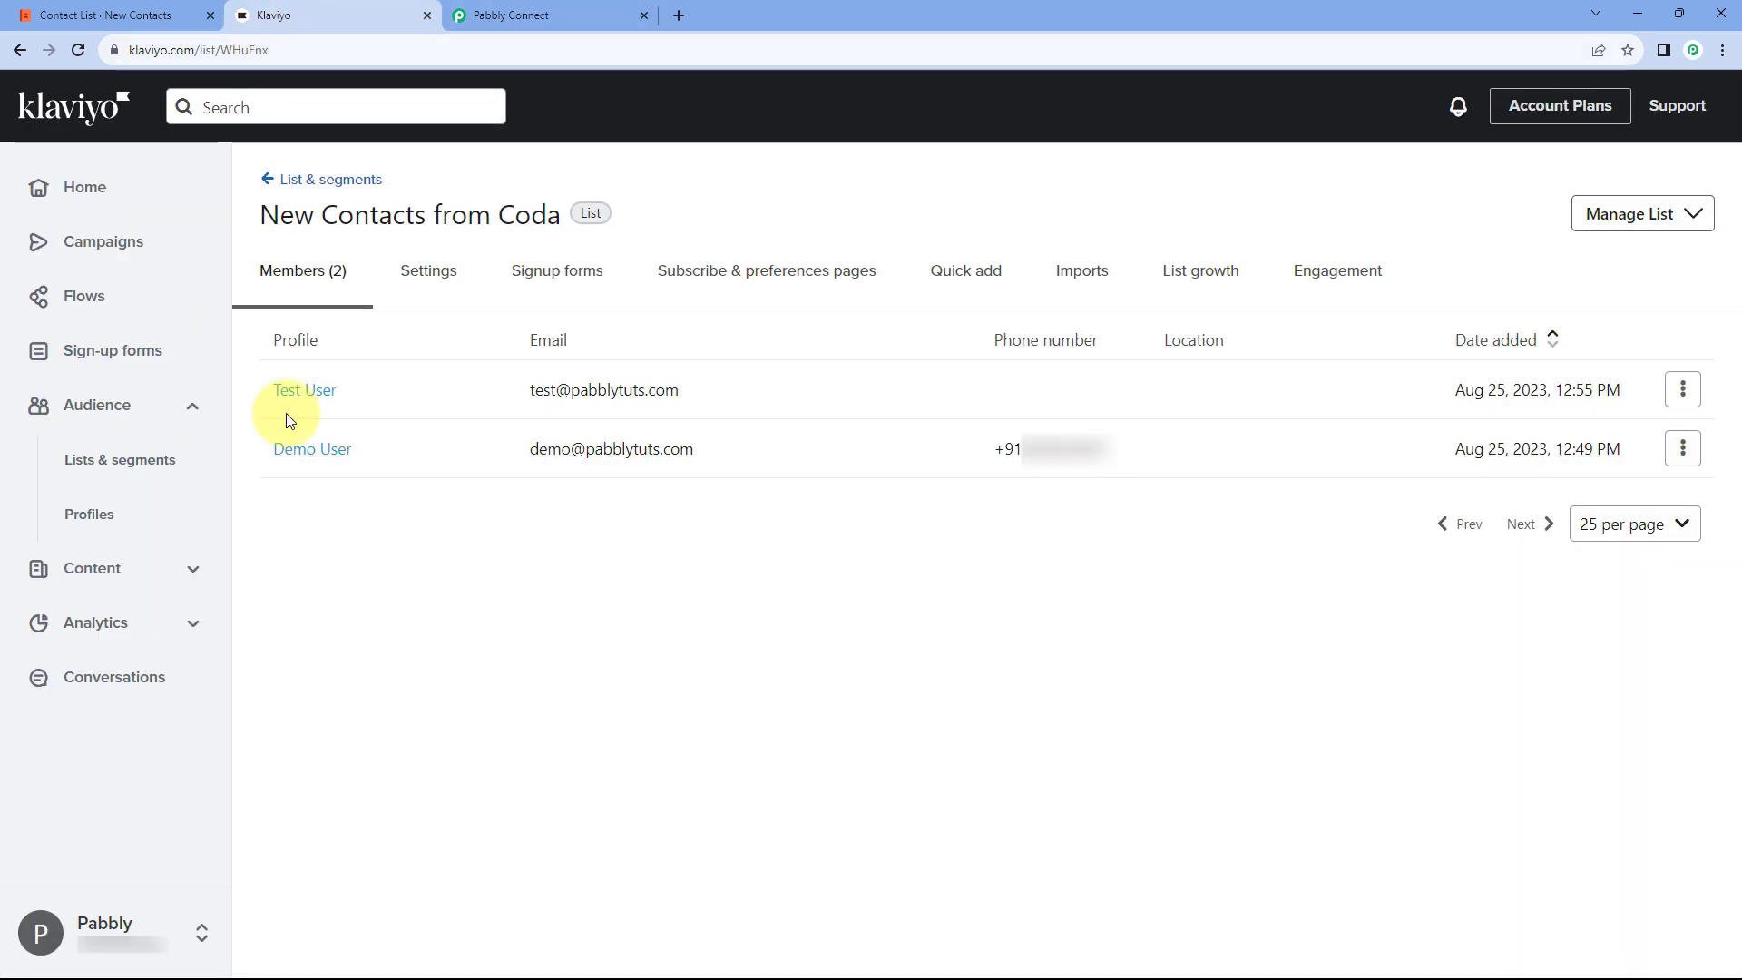
pyautogui.click(307, 404)
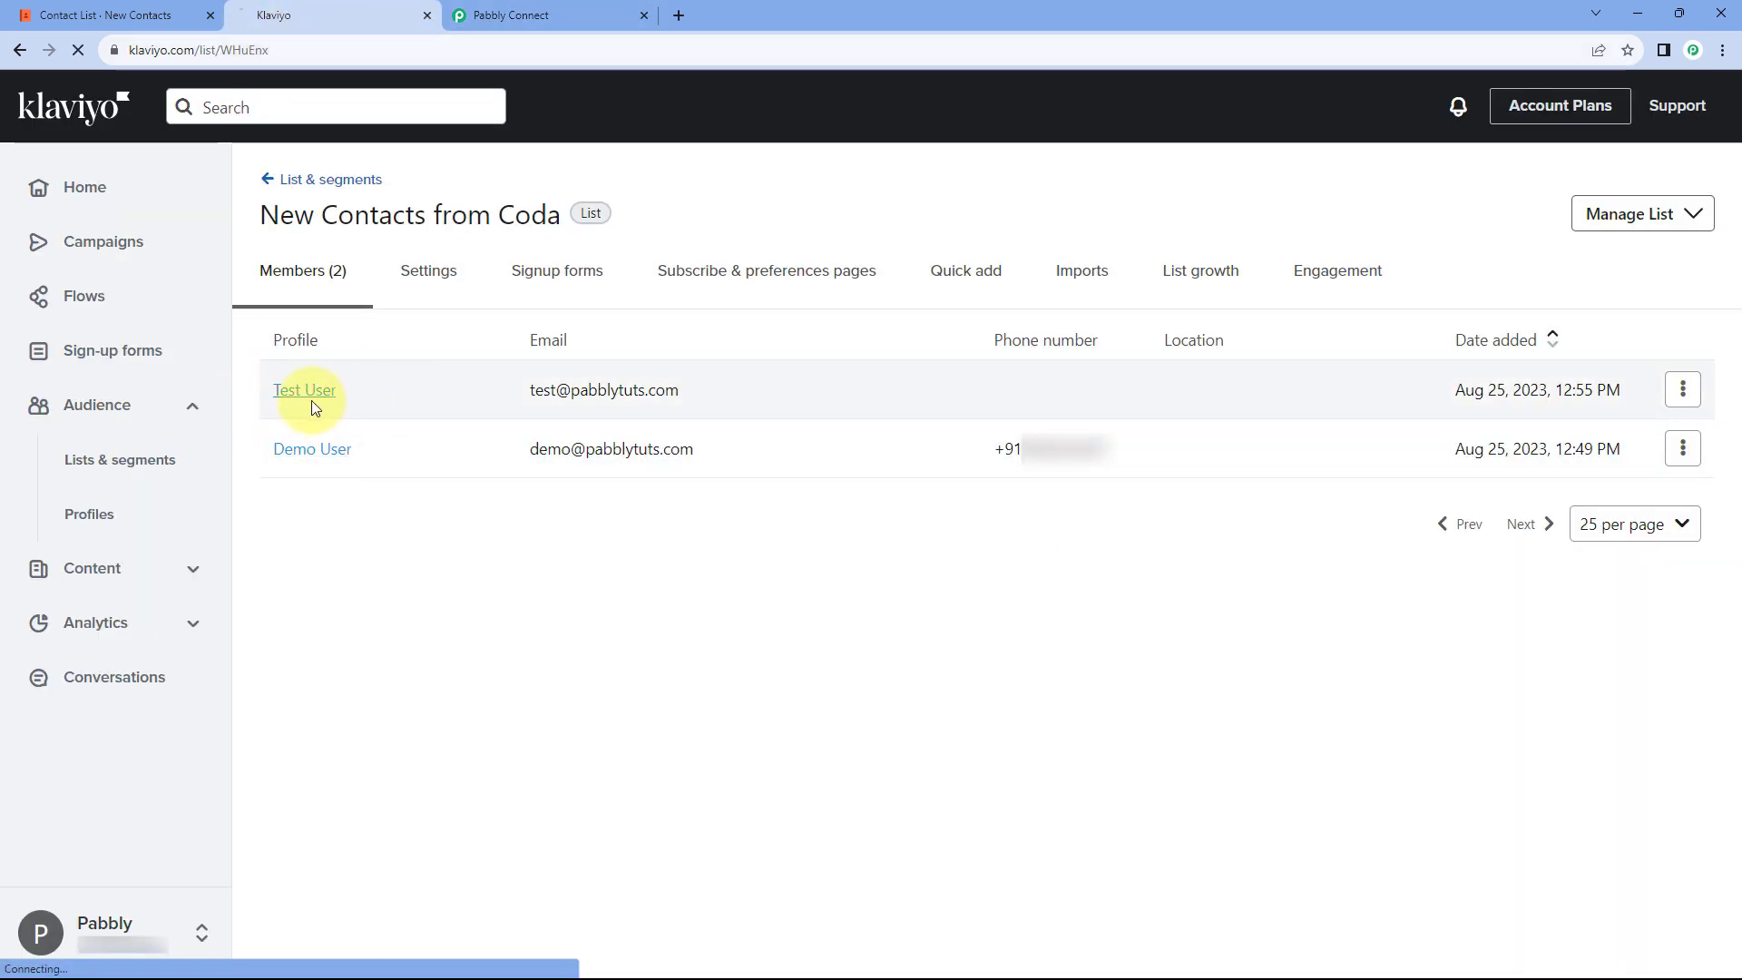
pyautogui.click(164, 15)
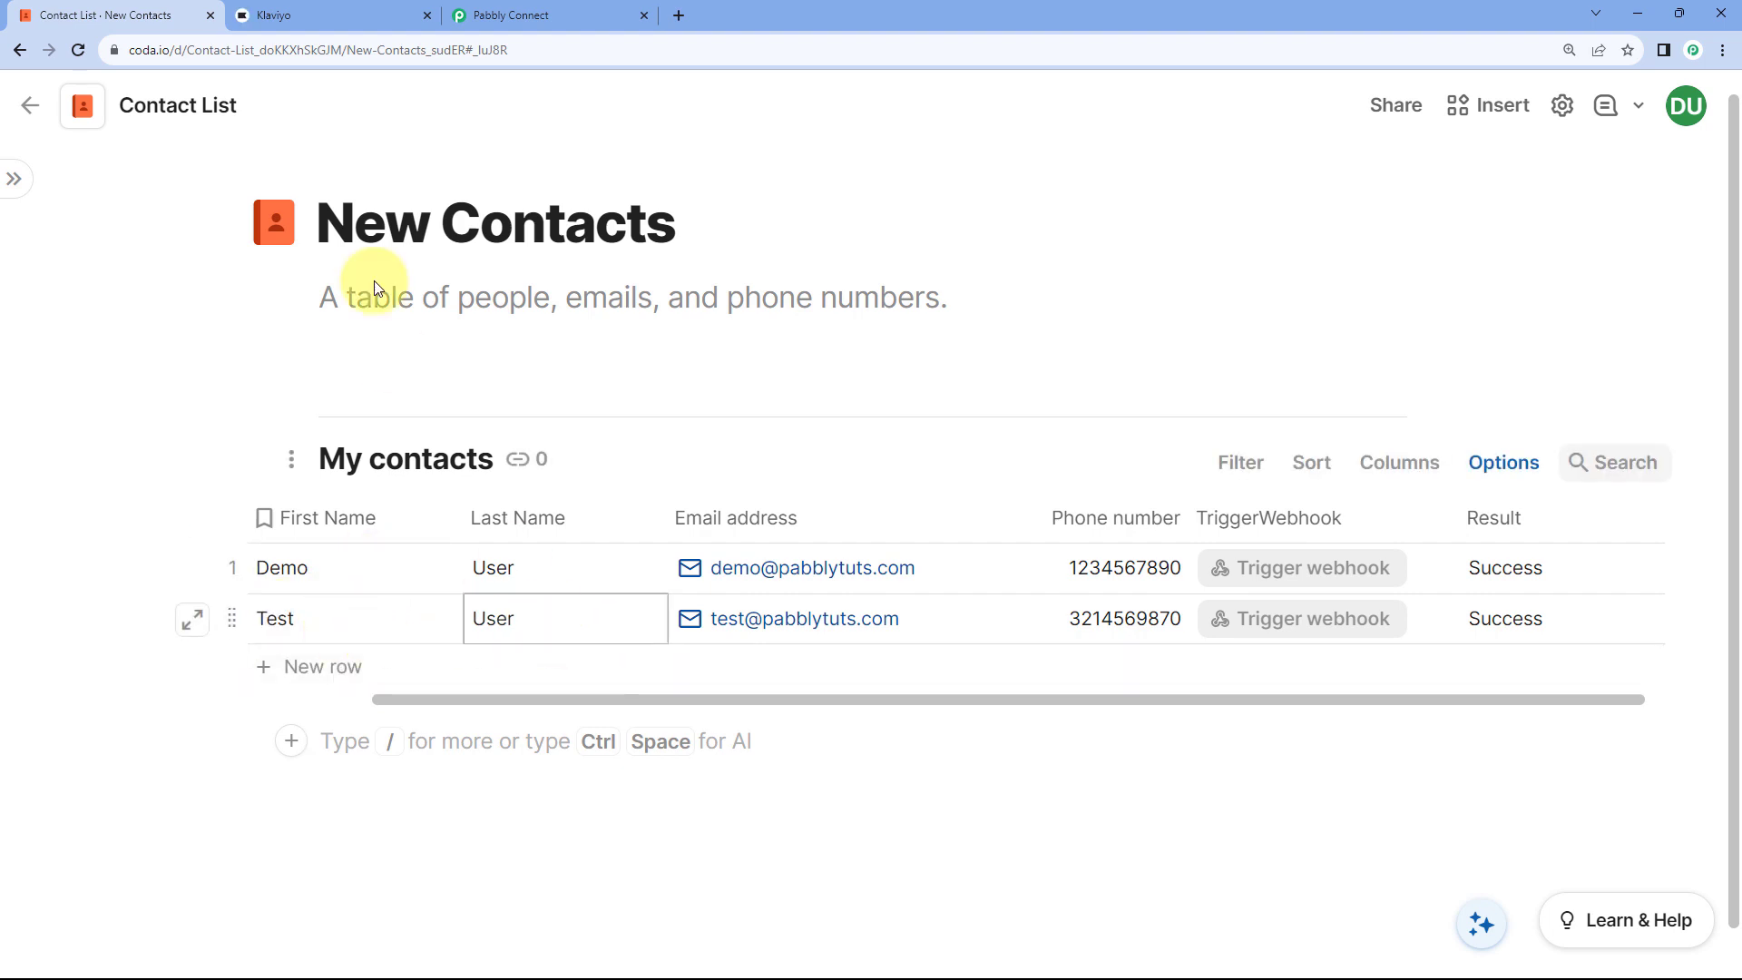
pyautogui.click(337, 16)
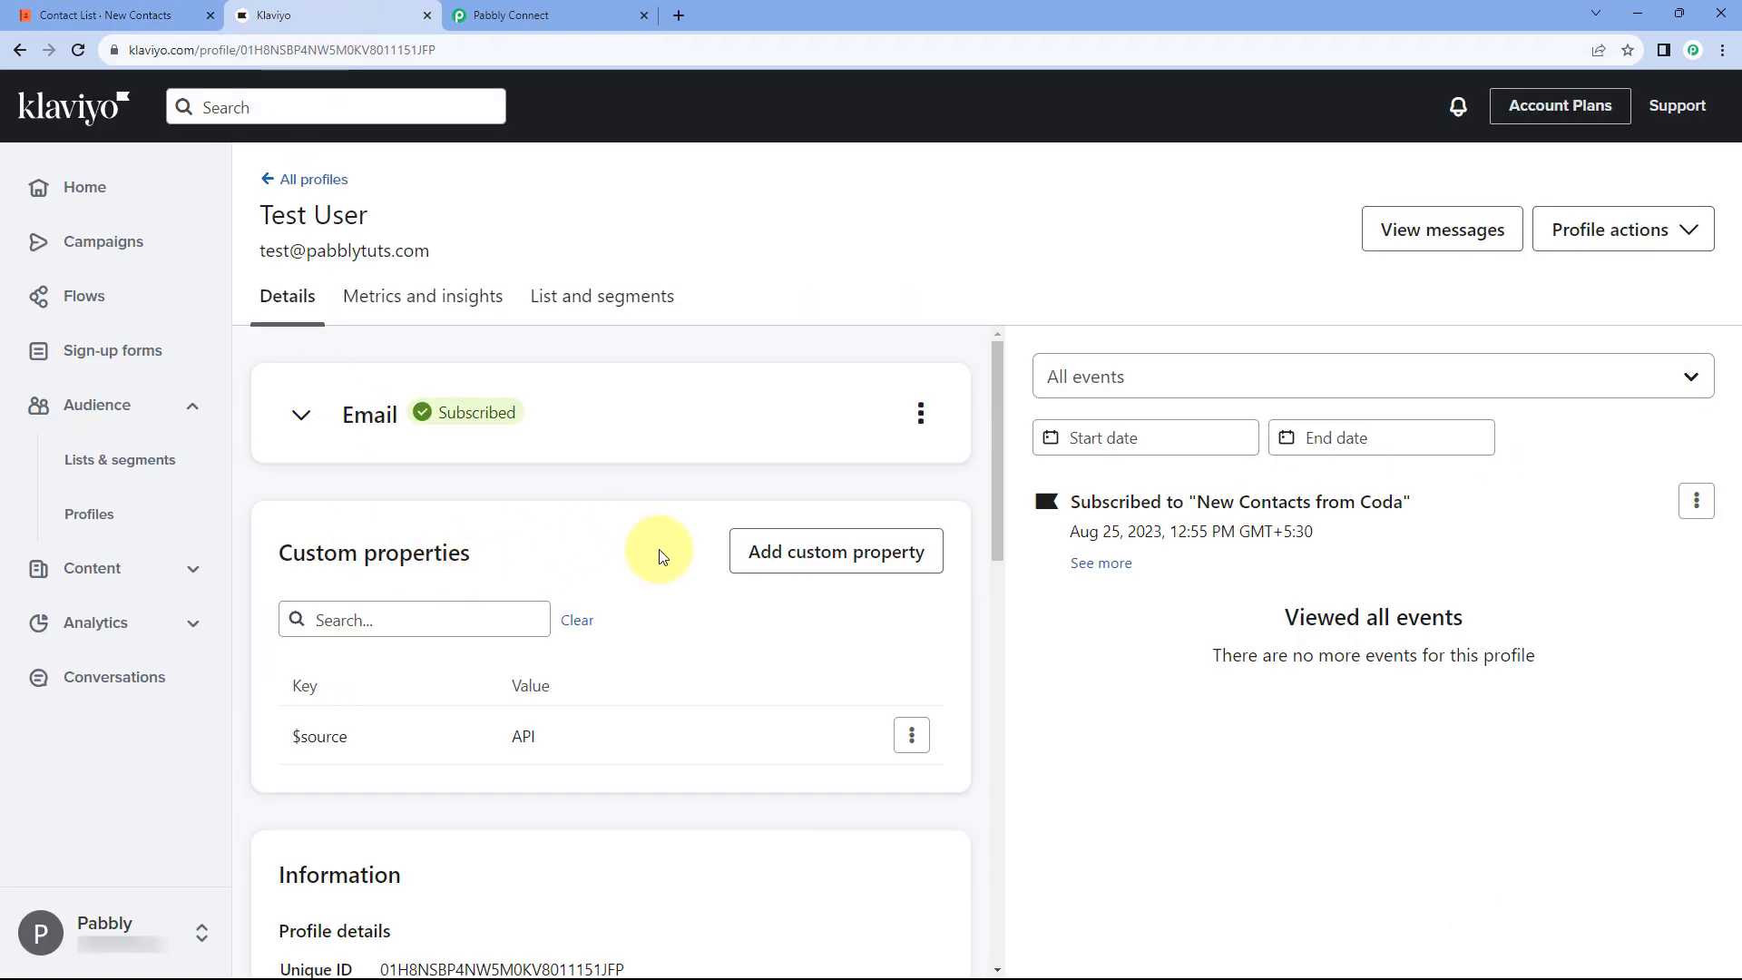
# Step: Review the Test User profile details showing Subscribed, then return to Pabbly Connect
pyautogui.scroll(-2, 650, 534)
pyautogui.scroll(-8, 649, 533)
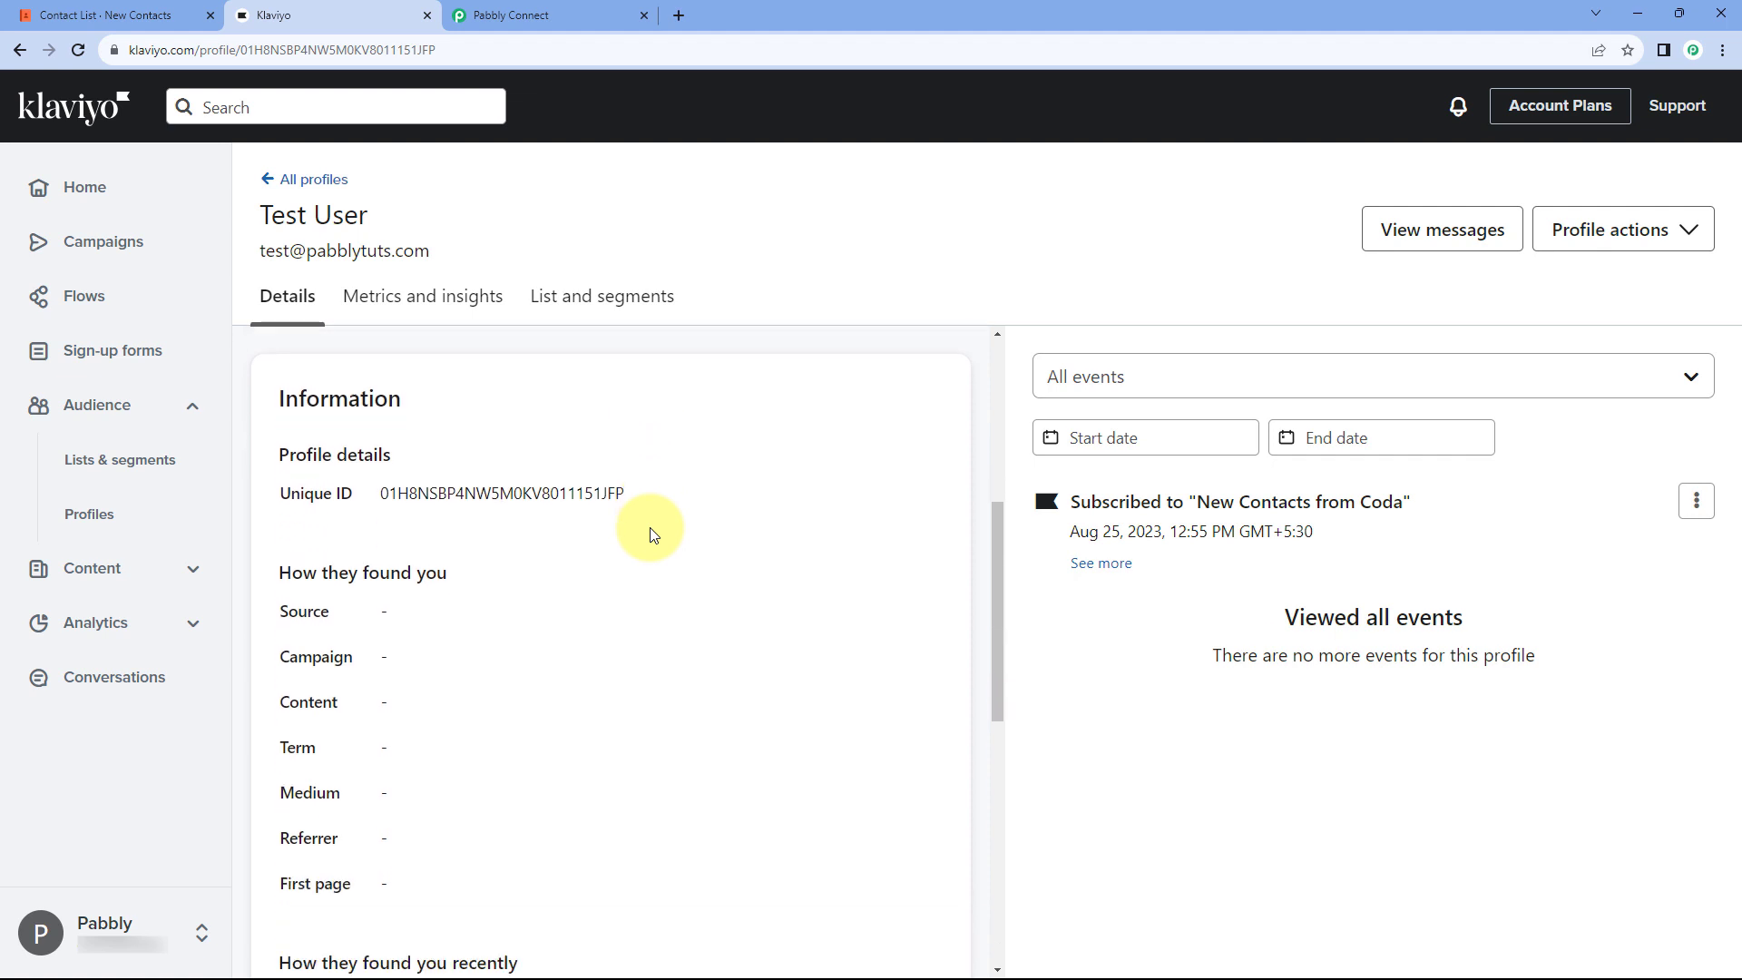
pyautogui.scroll(-4, 650, 534)
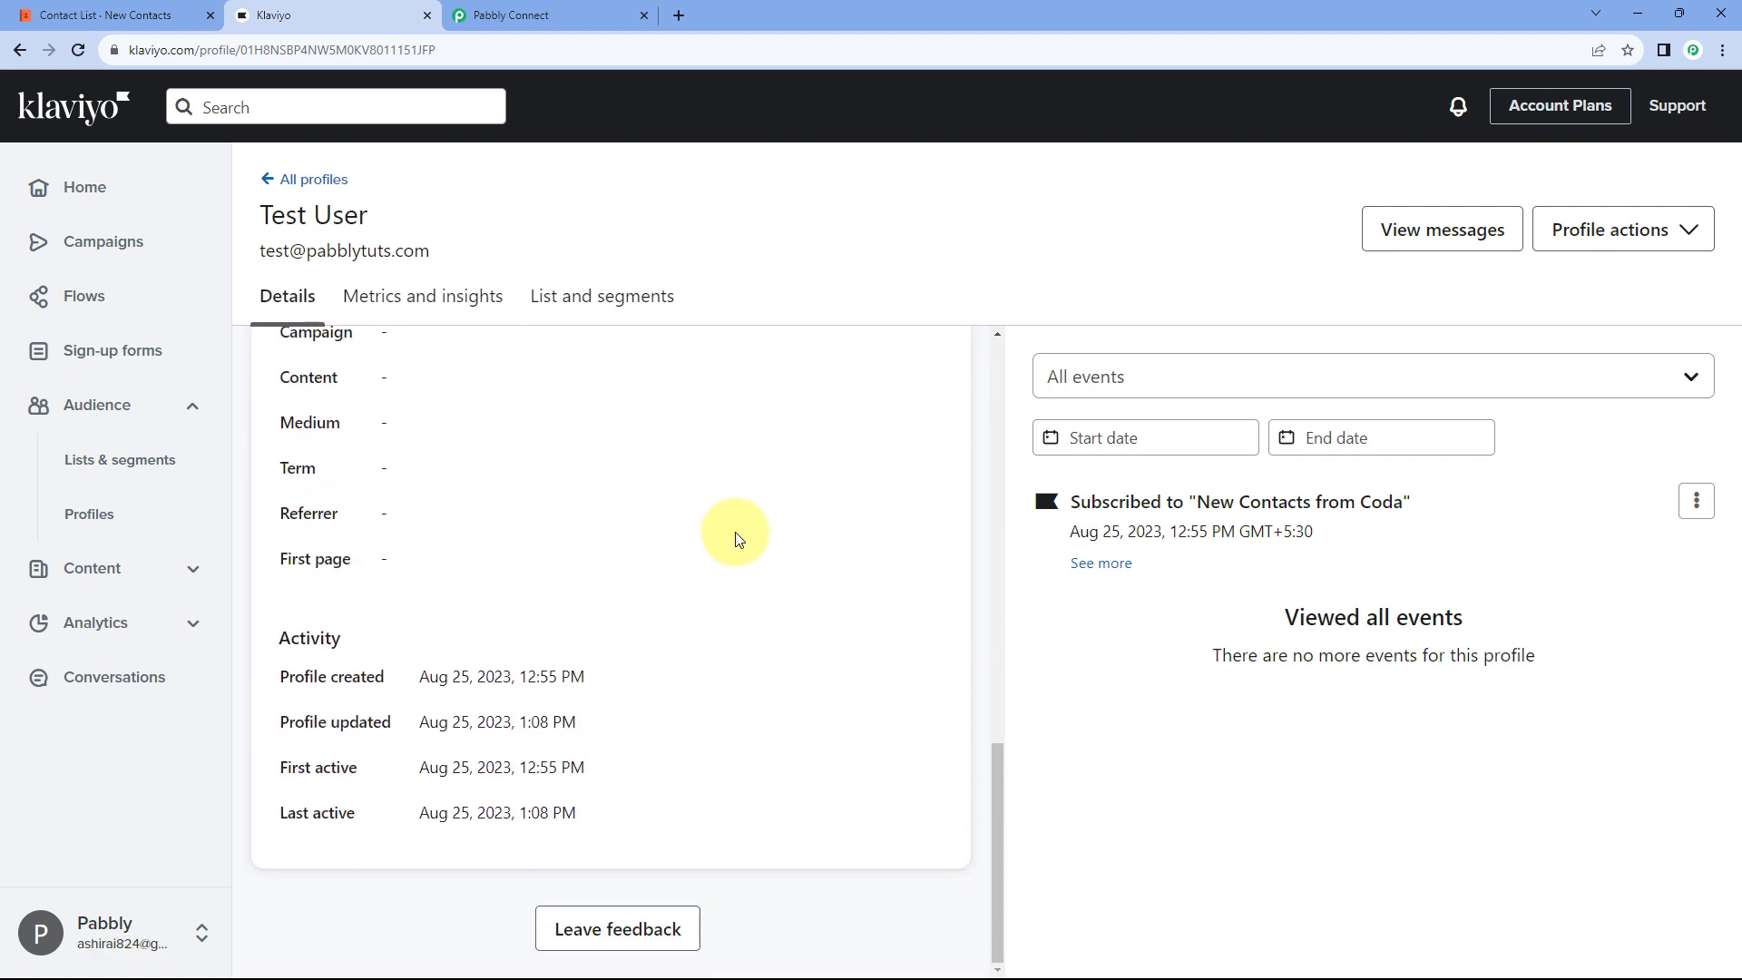
pyautogui.scroll(12, 750, 533)
pyautogui.scroll(1, 750, 541)
pyautogui.moveTo(435, 222); pyautogui.dragTo(260, 218)
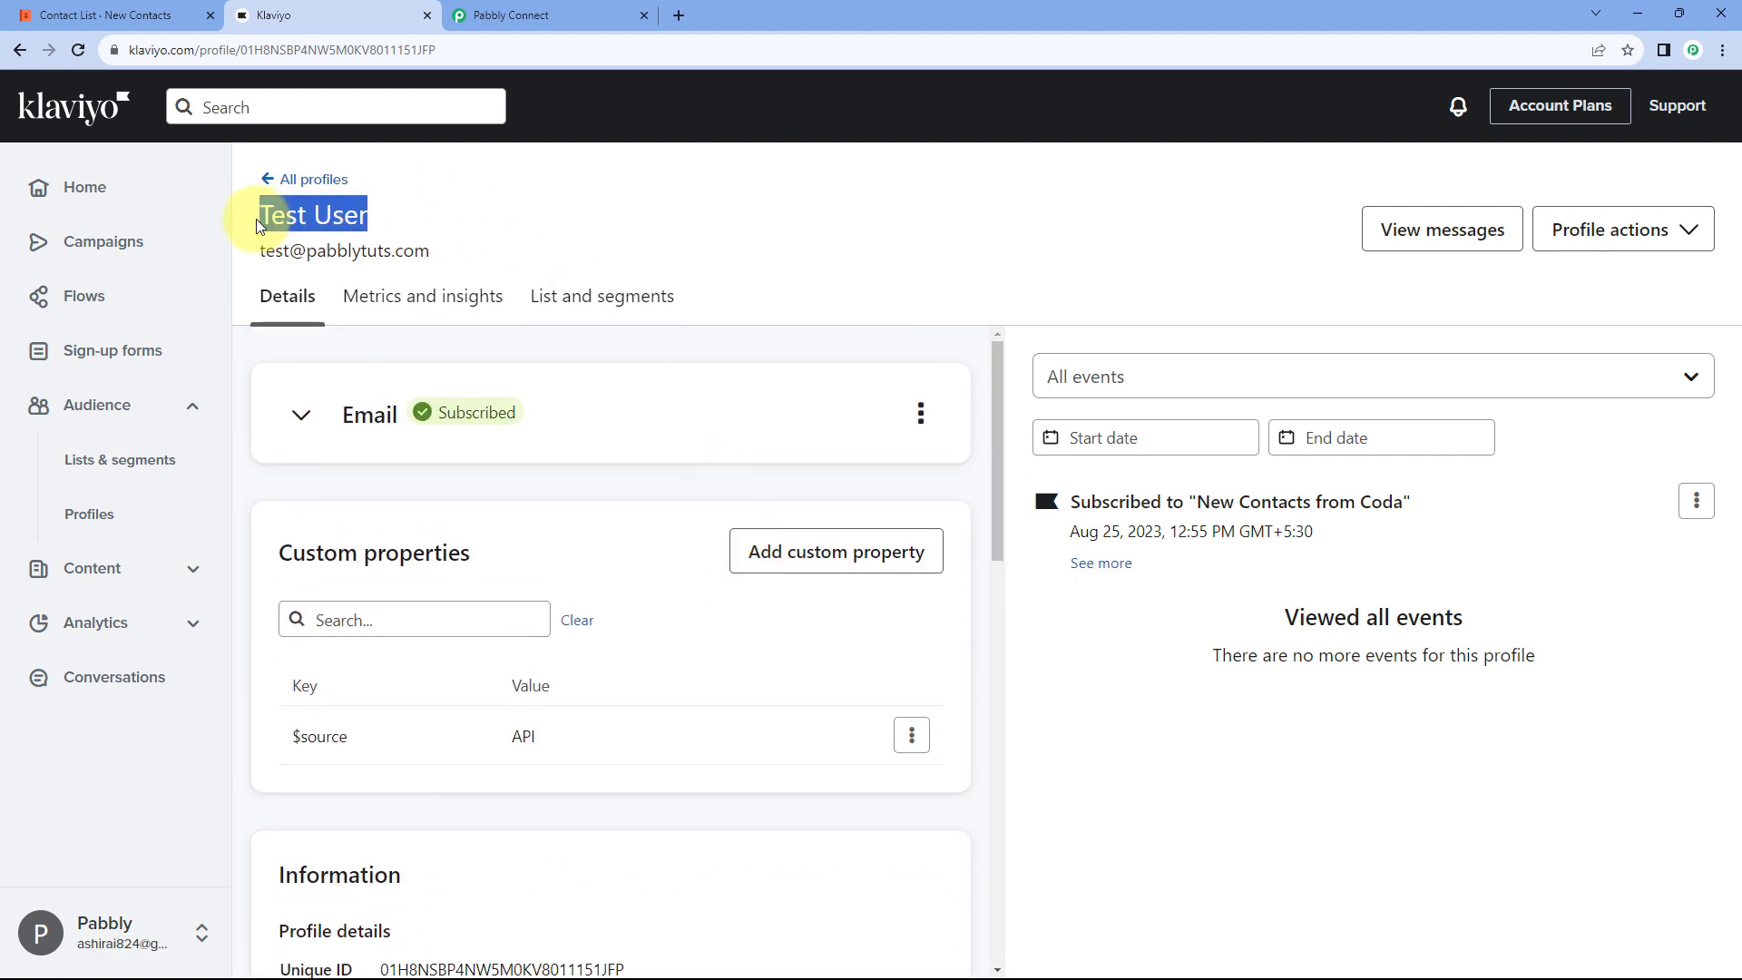
pyautogui.moveTo(474, 252); pyautogui.dragTo(258, 258)
pyautogui.click(537, 238)
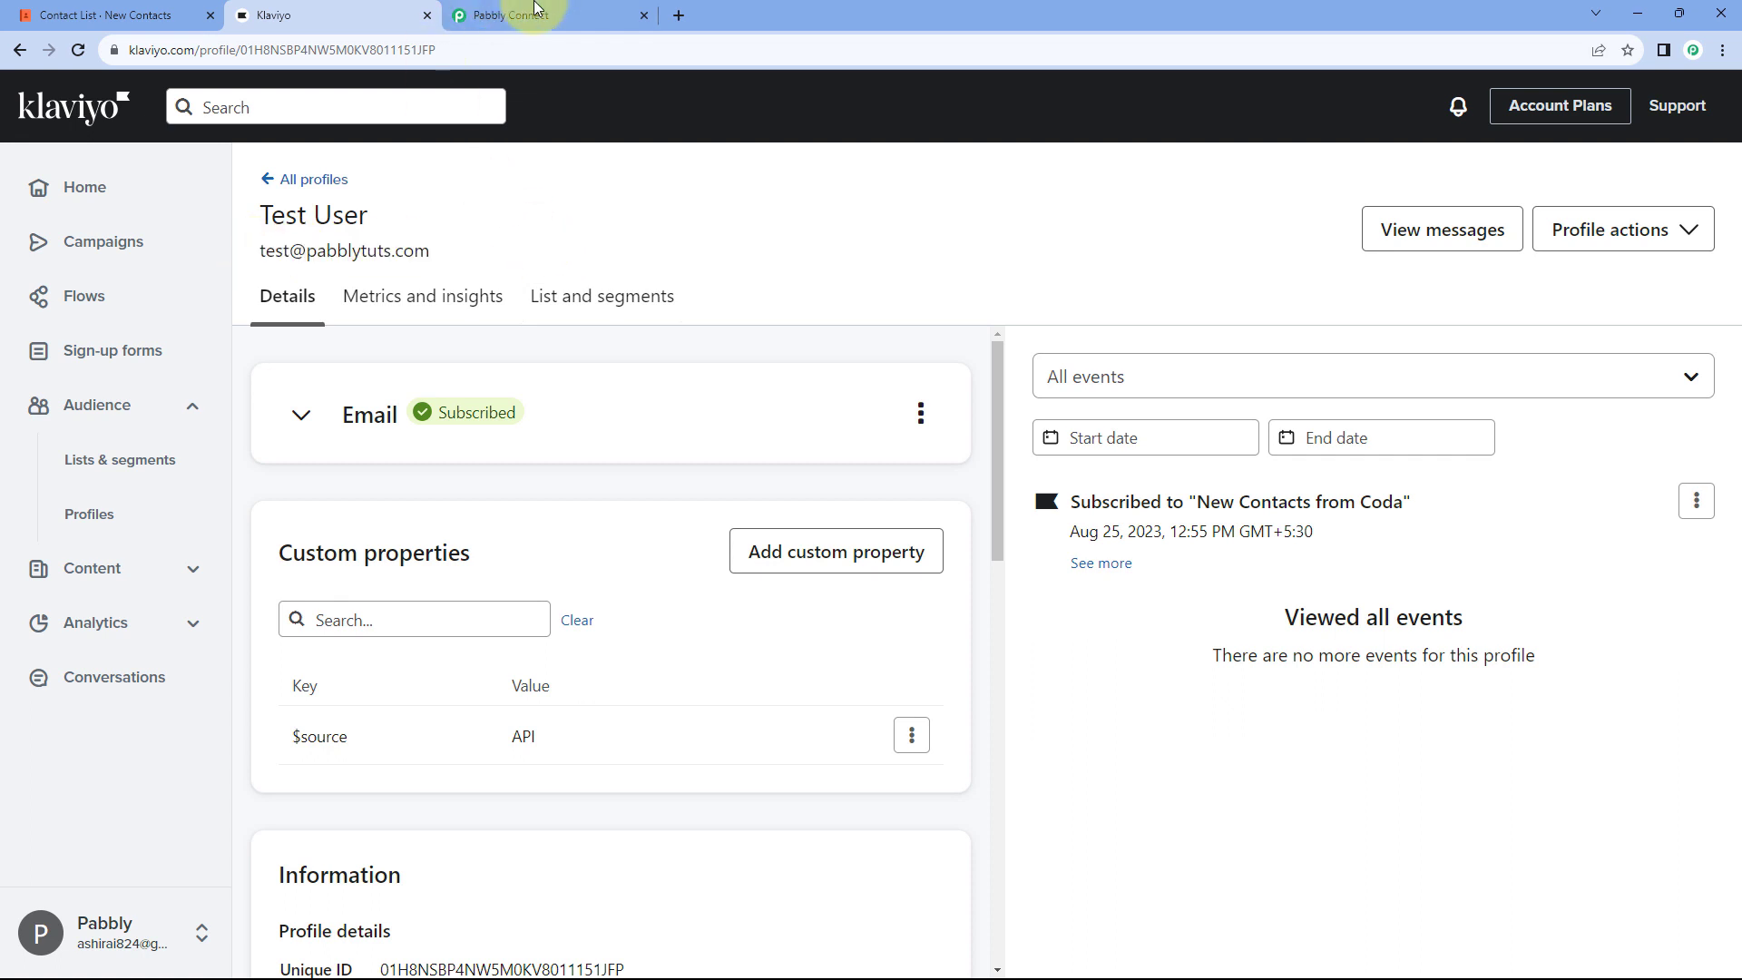
pyautogui.click(544, 15)
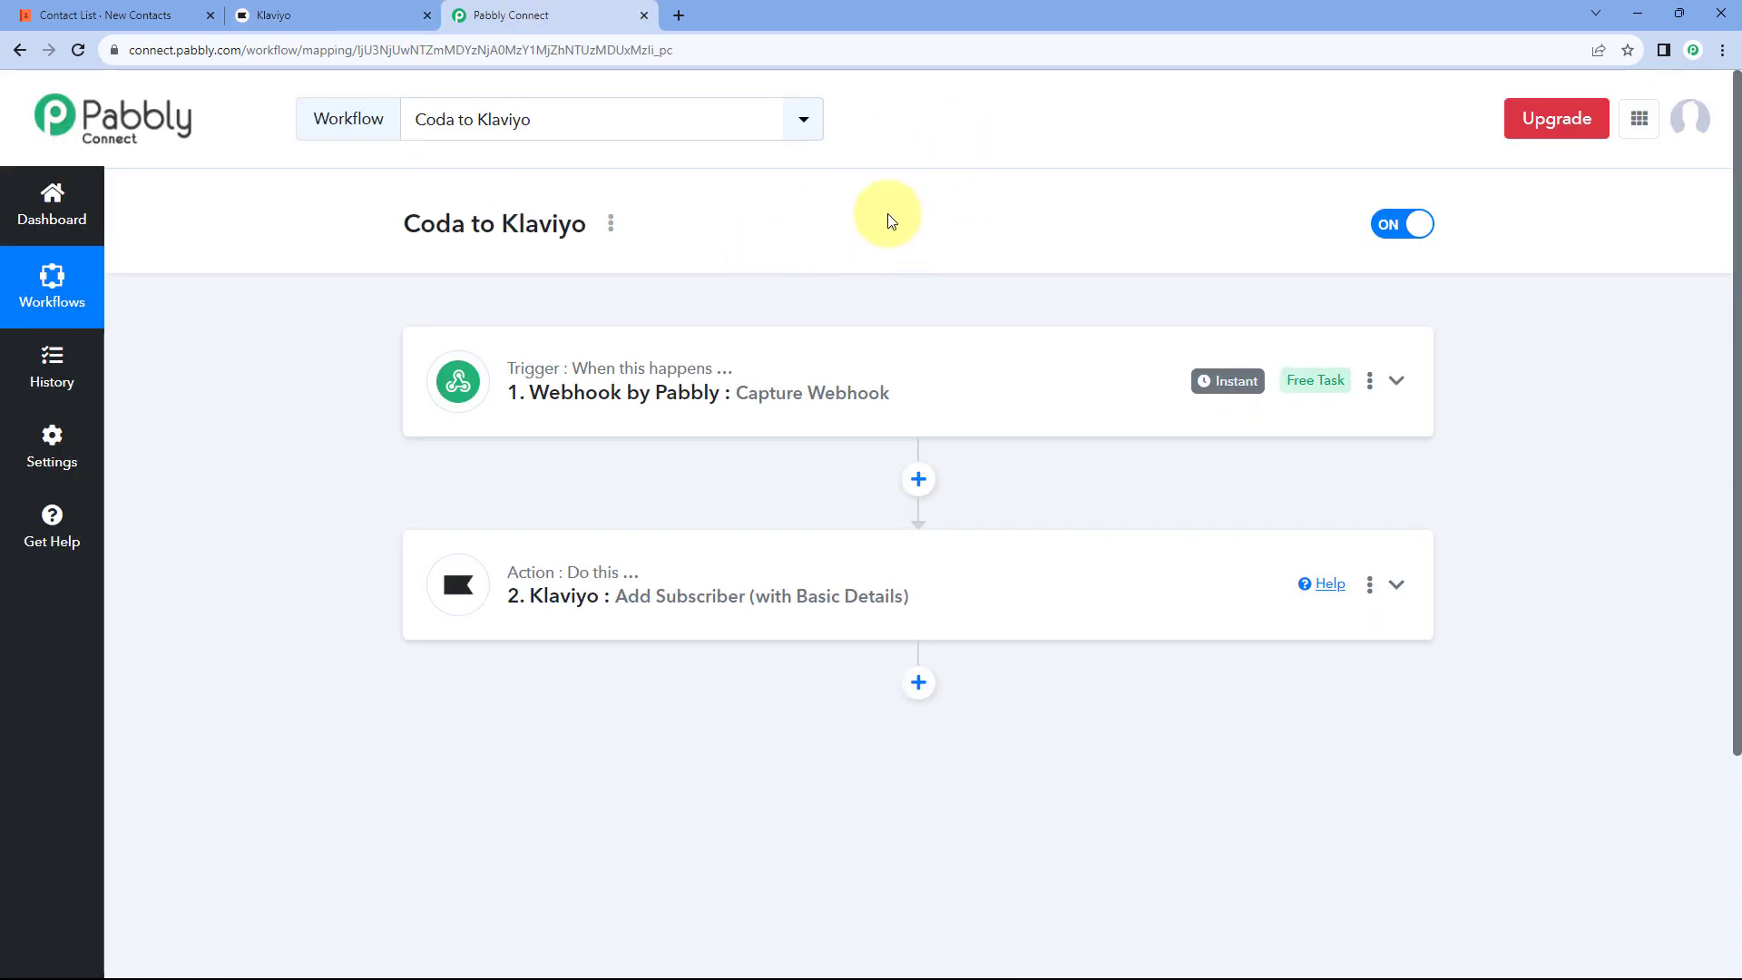